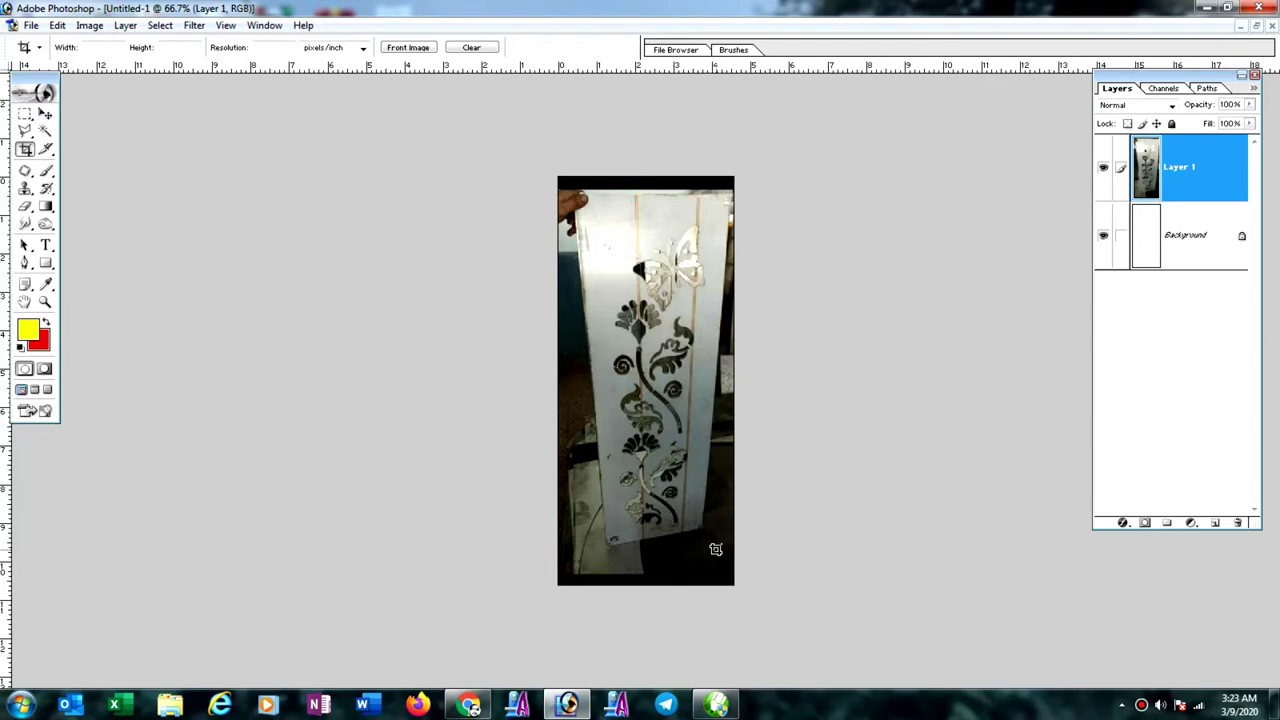
Place two vertical and two horizontal guides framing the photographed door panel along its outer edges.
key(f)
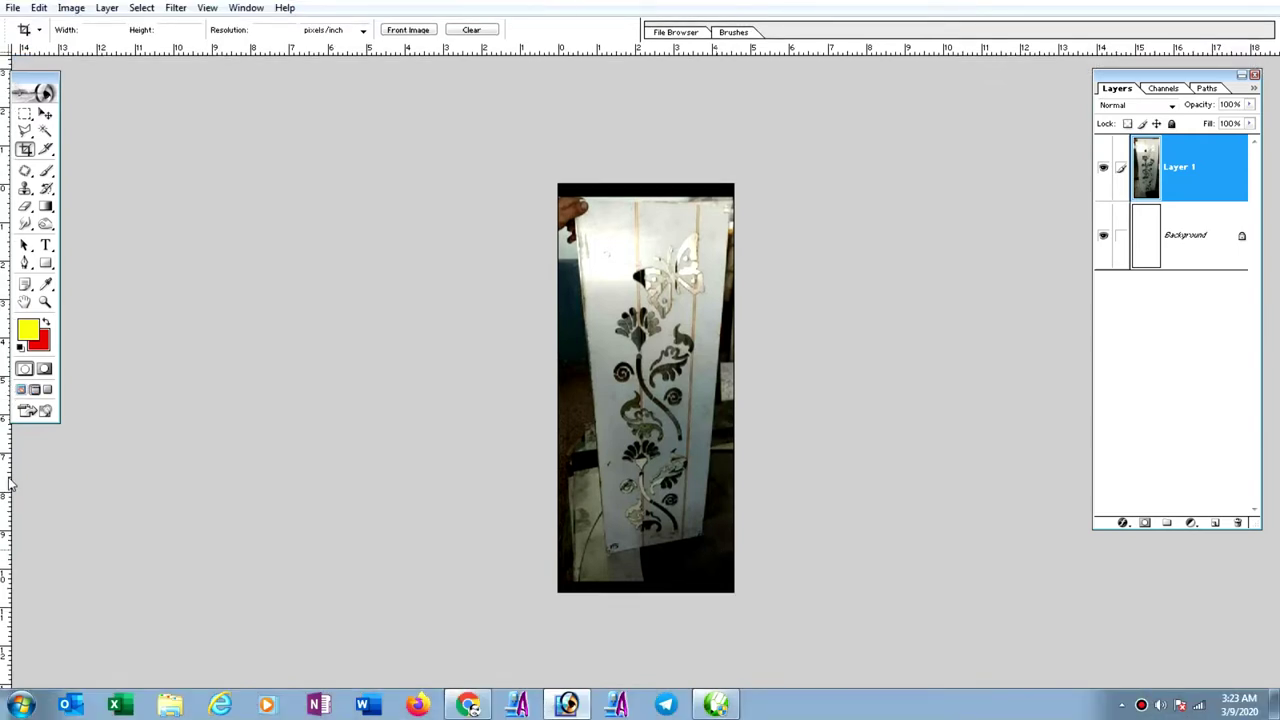
drag(10, 484, 573, 496)
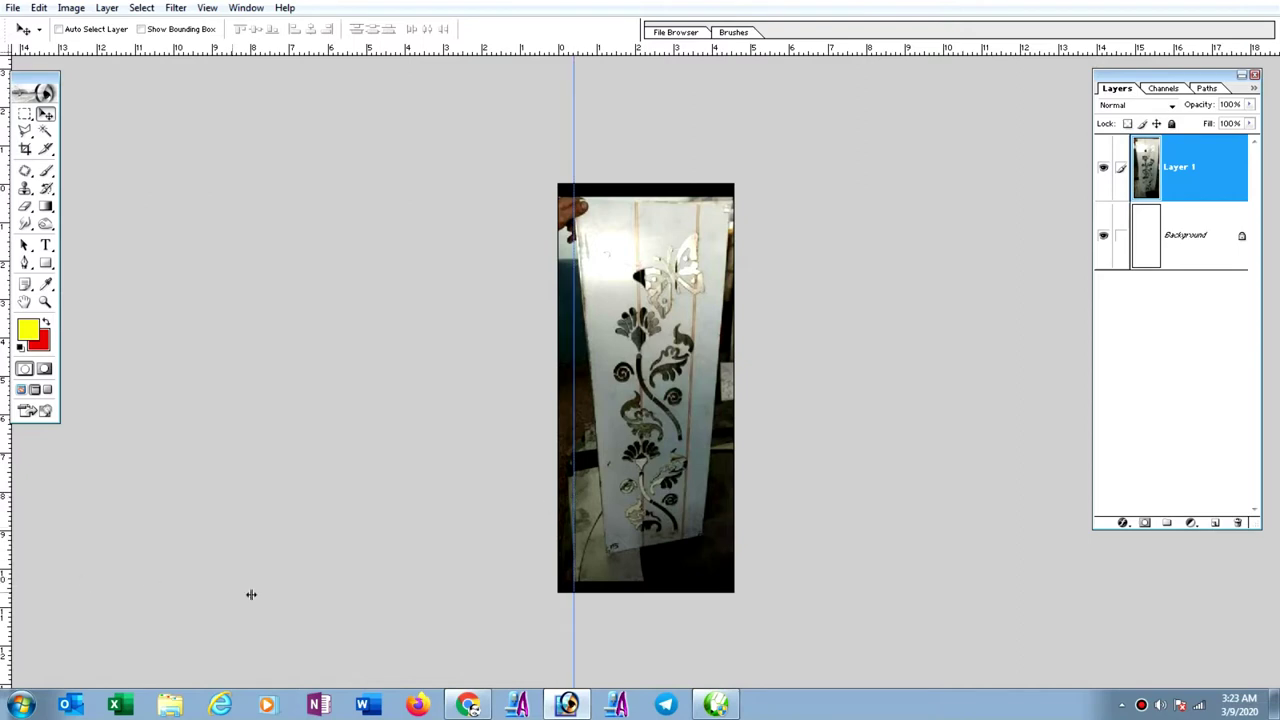
drag(8, 598, 726, 581)
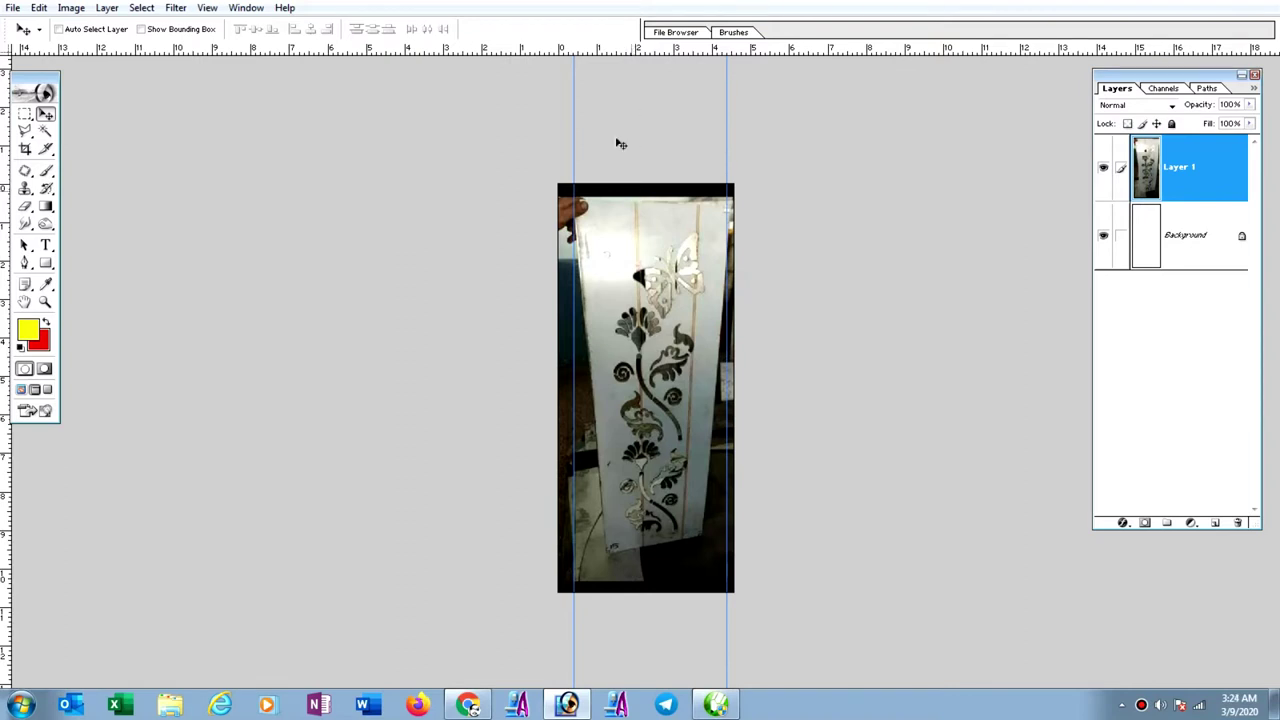
drag(622, 50, 622, 196)
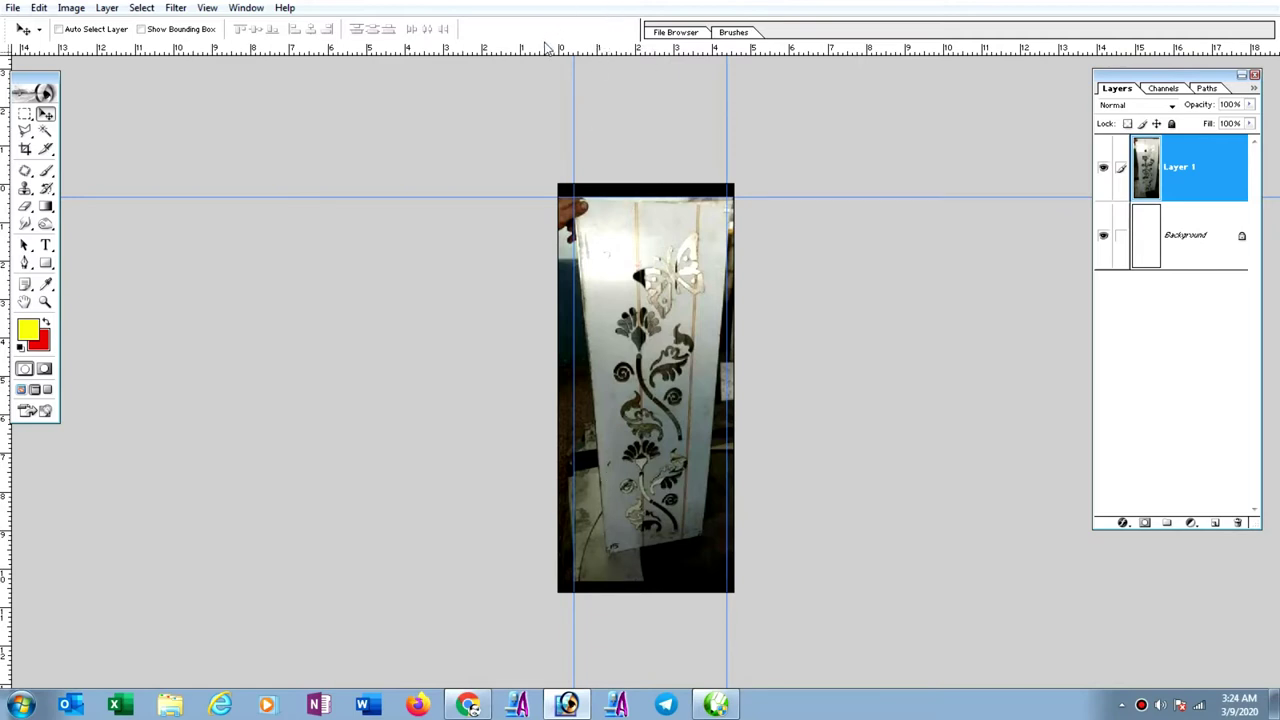
drag(545, 60, 593, 577)
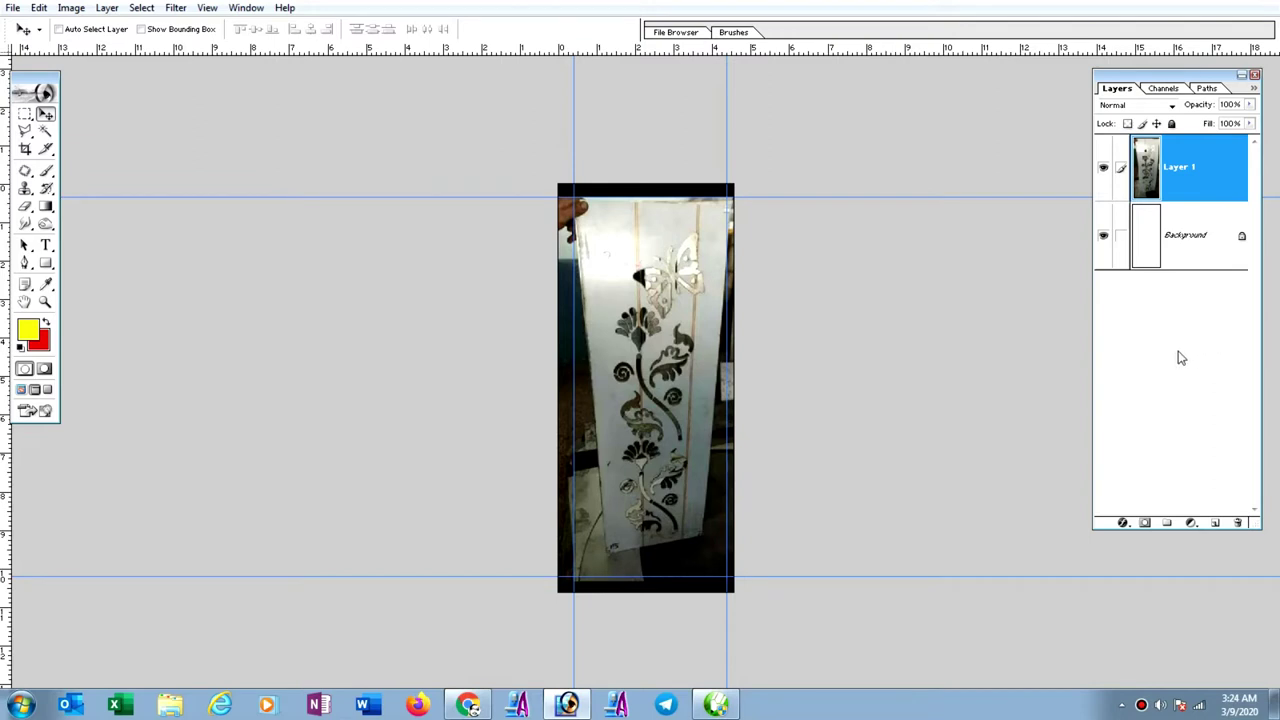
Distort Layer 1 so the panel's corners straighten to the guides, and add a vertical guide along the panel's right-hand stripe.
key(ctrl+t)
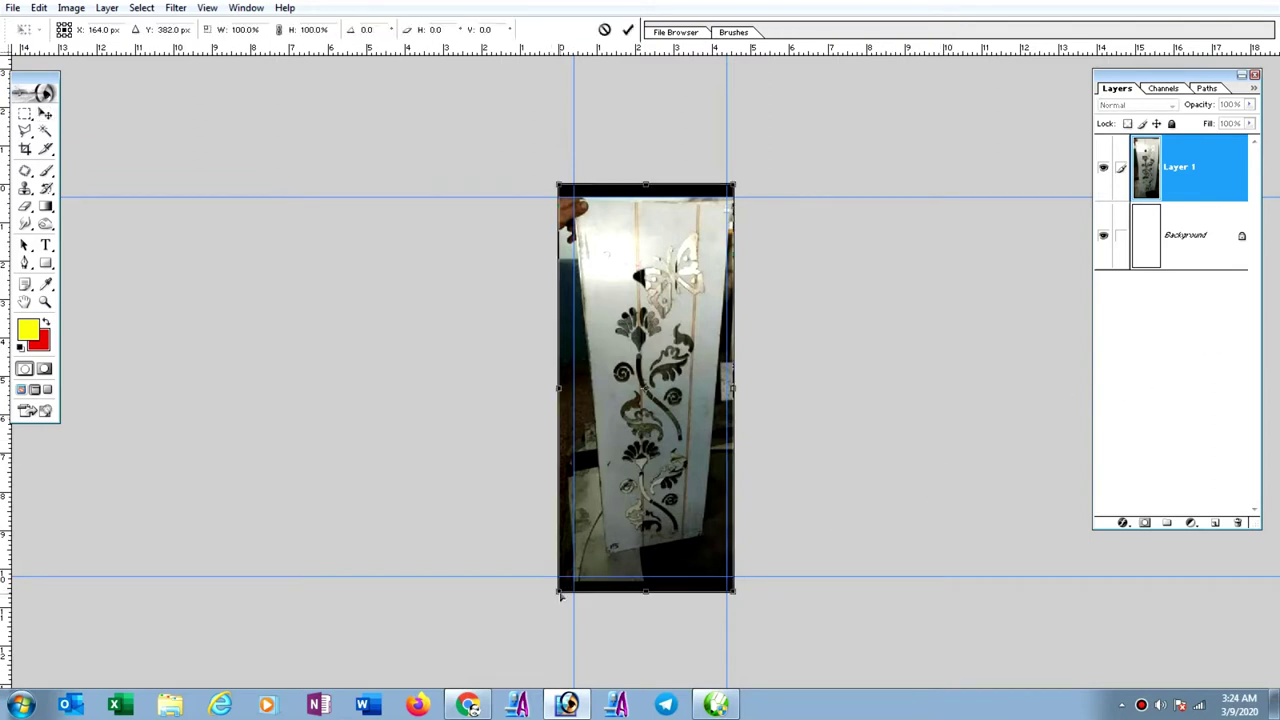
drag(559, 594, 502, 642)
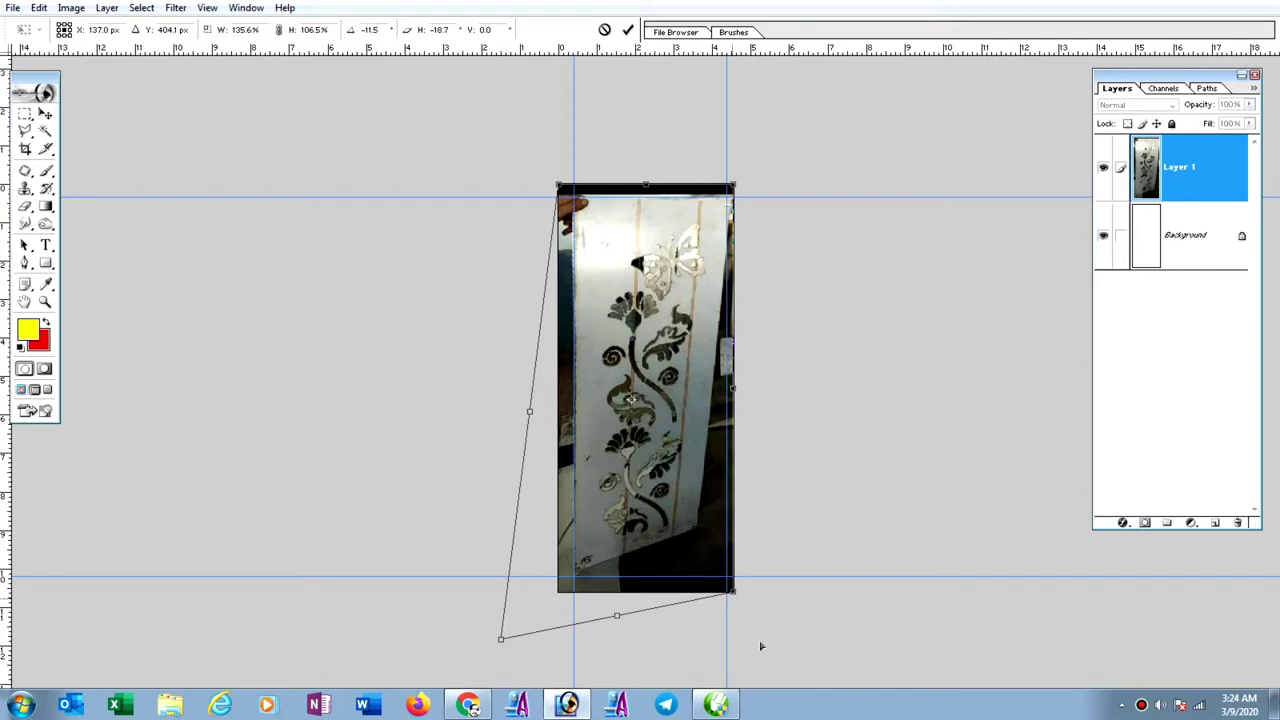
drag(733, 592, 794, 703)
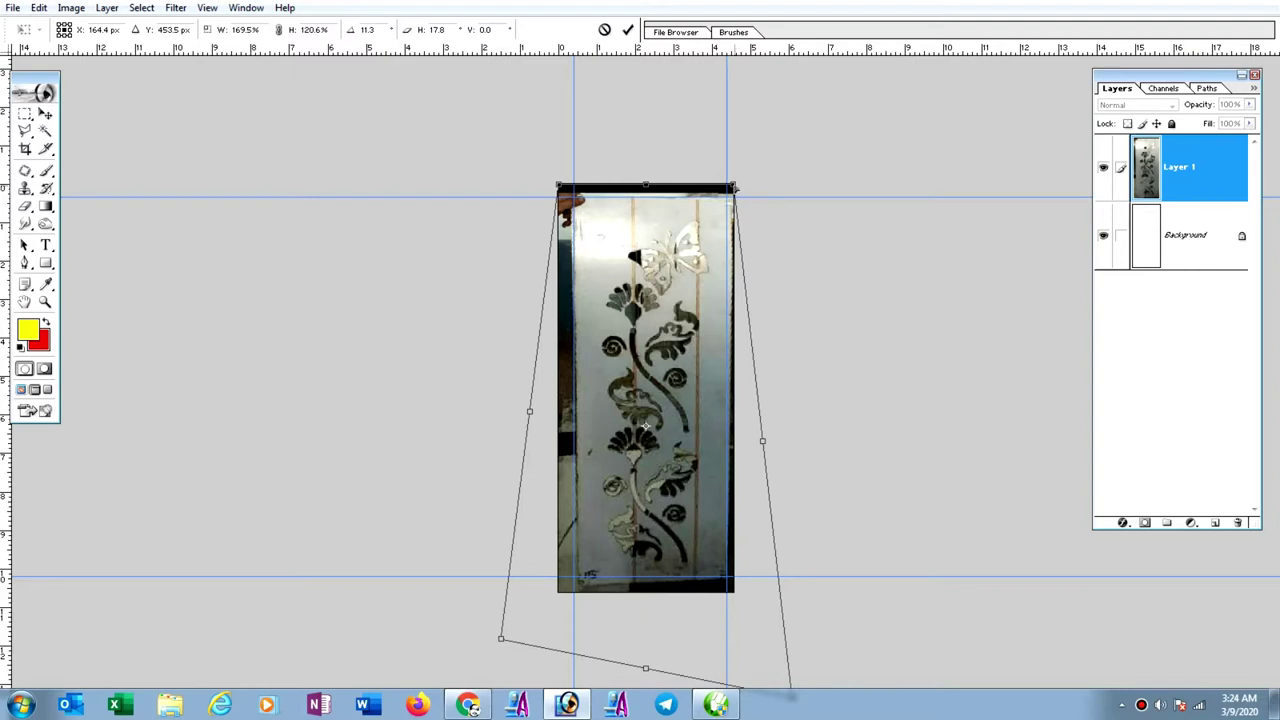
drag(733, 186, 728, 185)
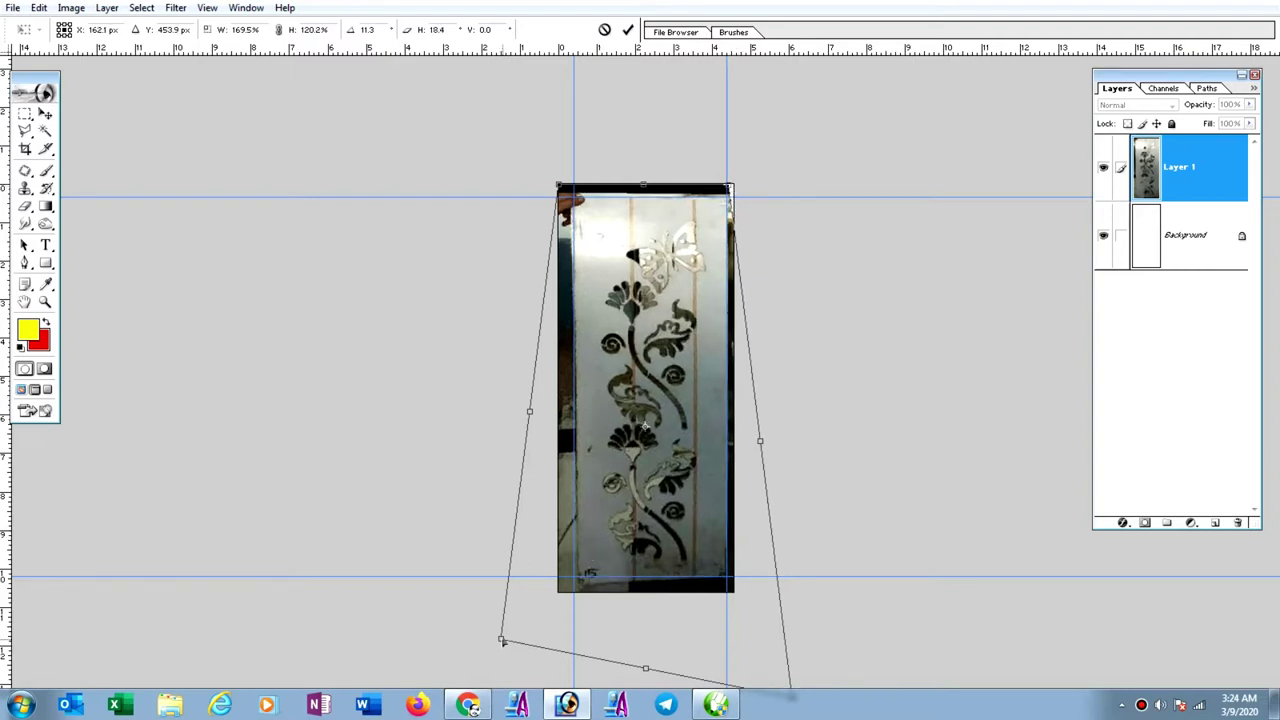
drag(502, 641, 499, 631)
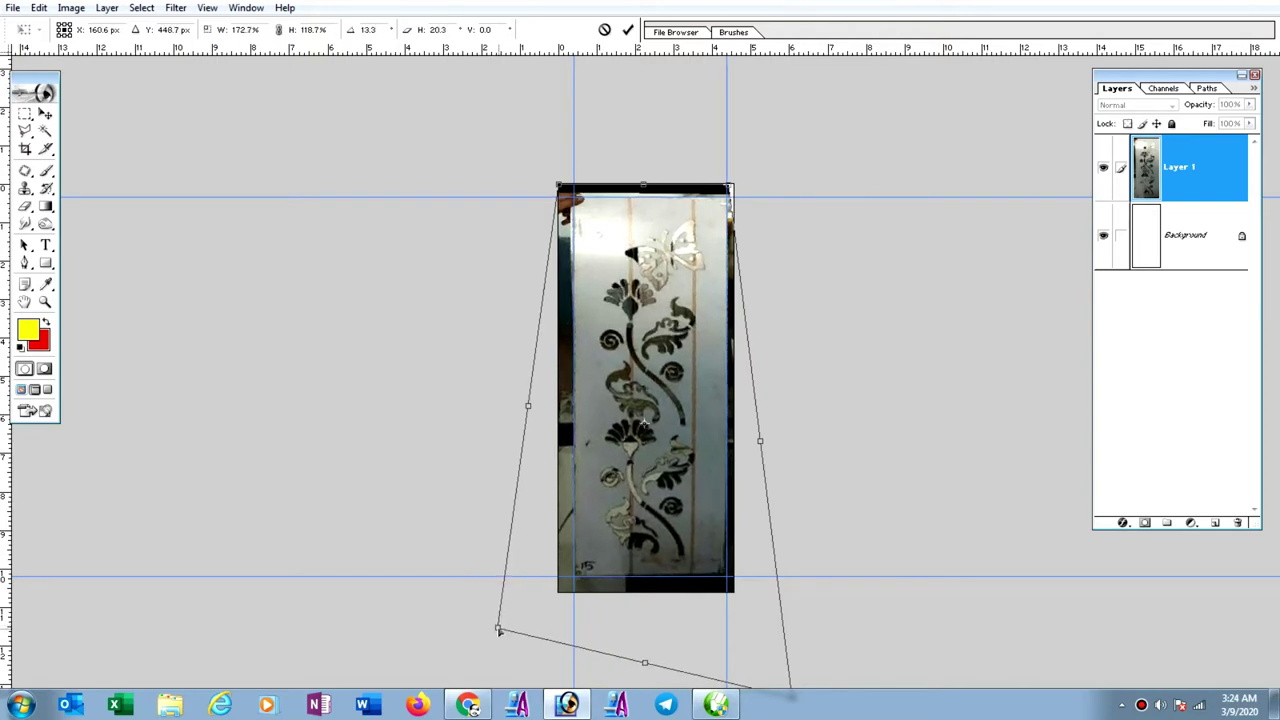
key(ctrl+minus)
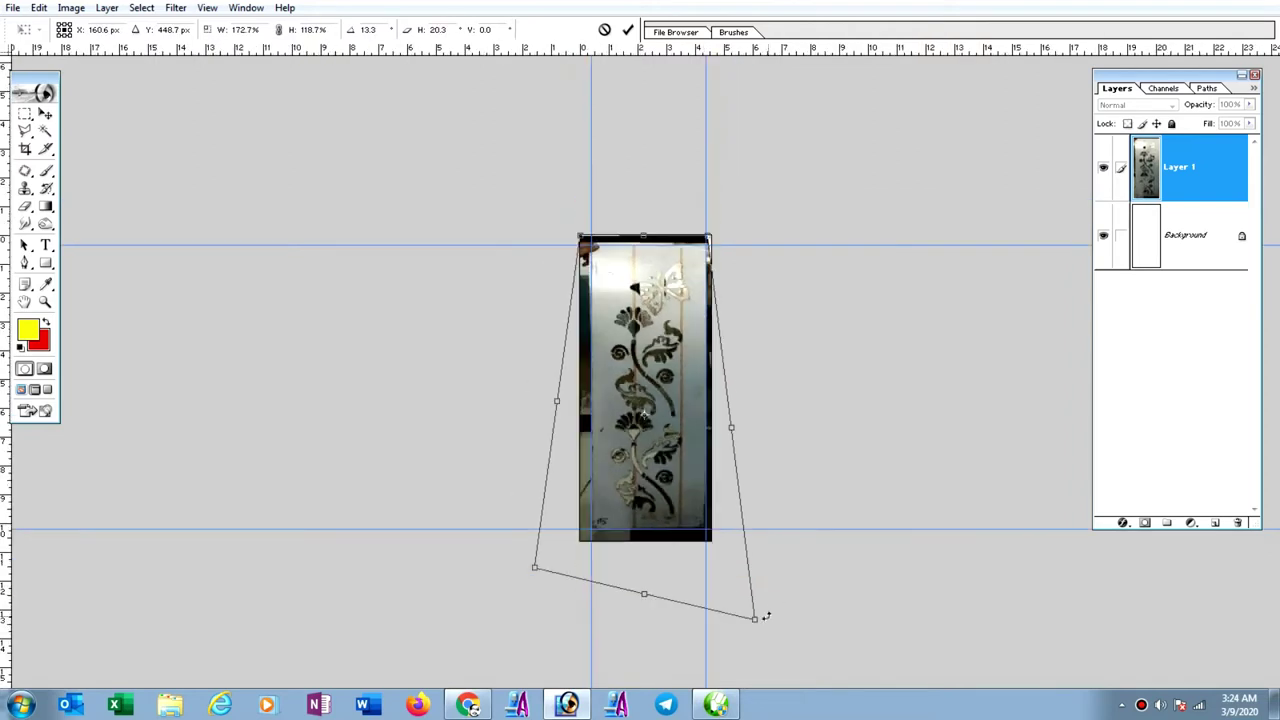
drag(755, 621, 758, 625)
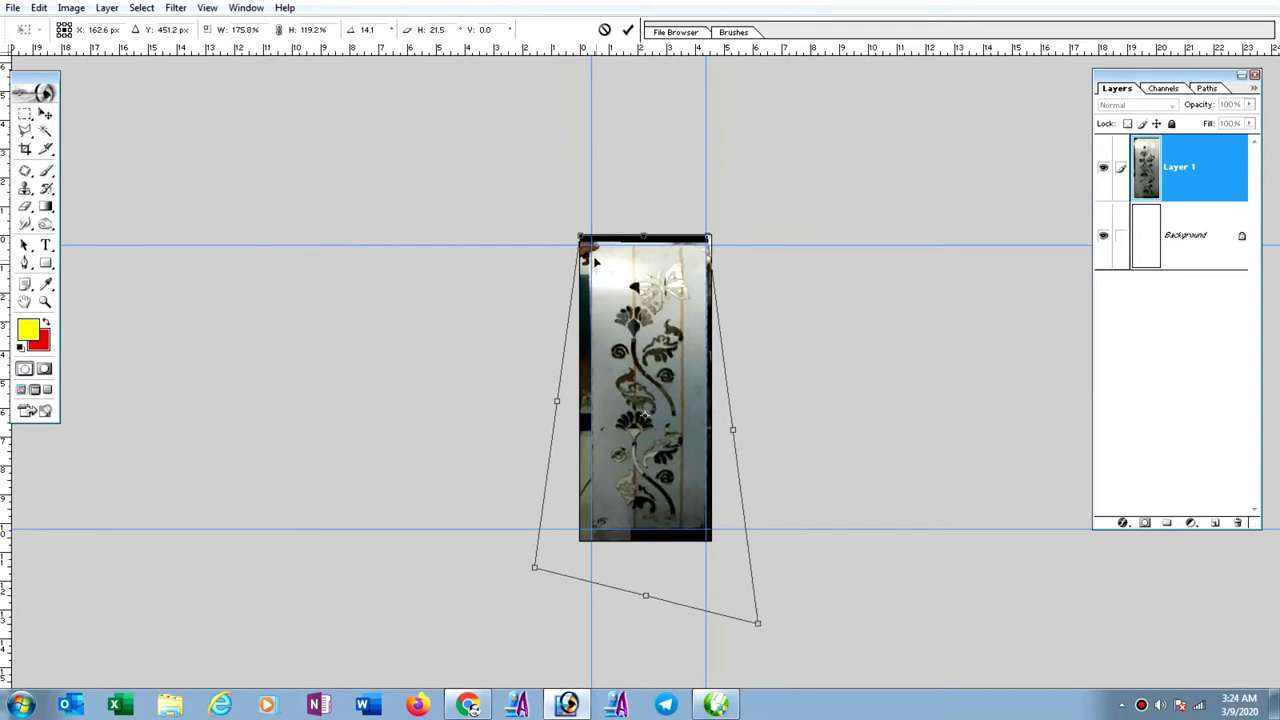
key(ctrl+plus)
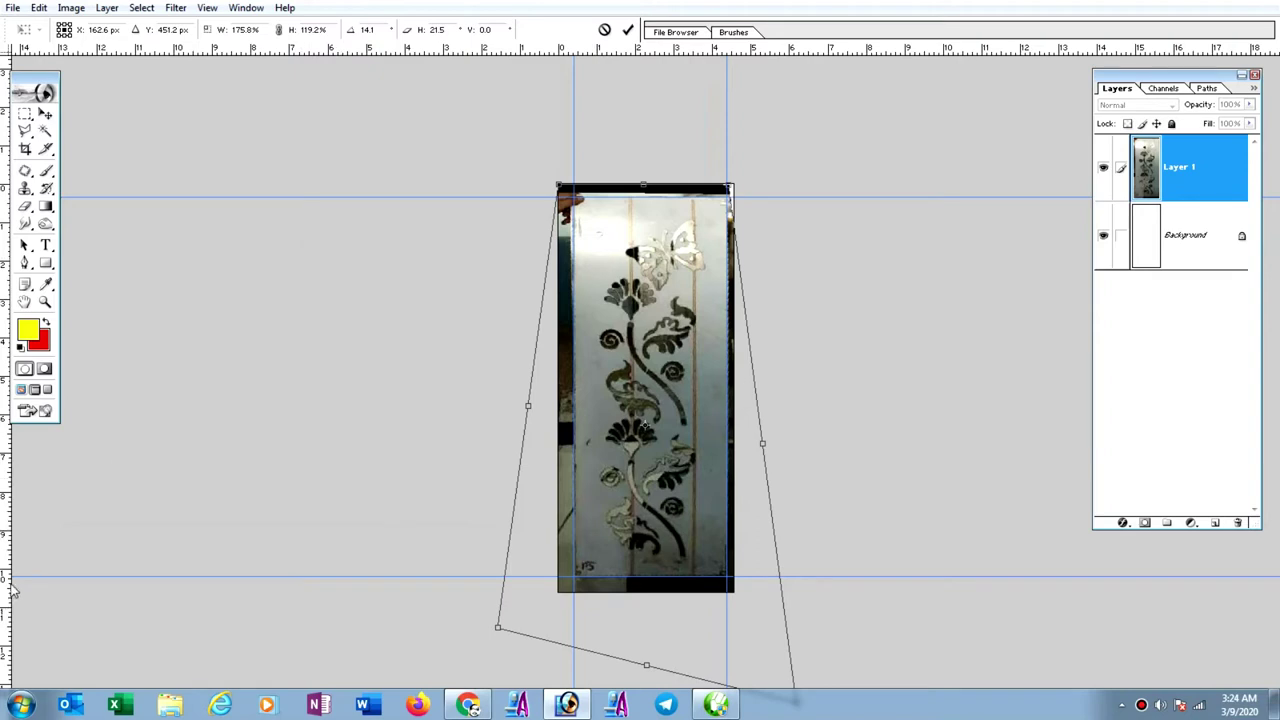
drag(5, 590, 694, 562)
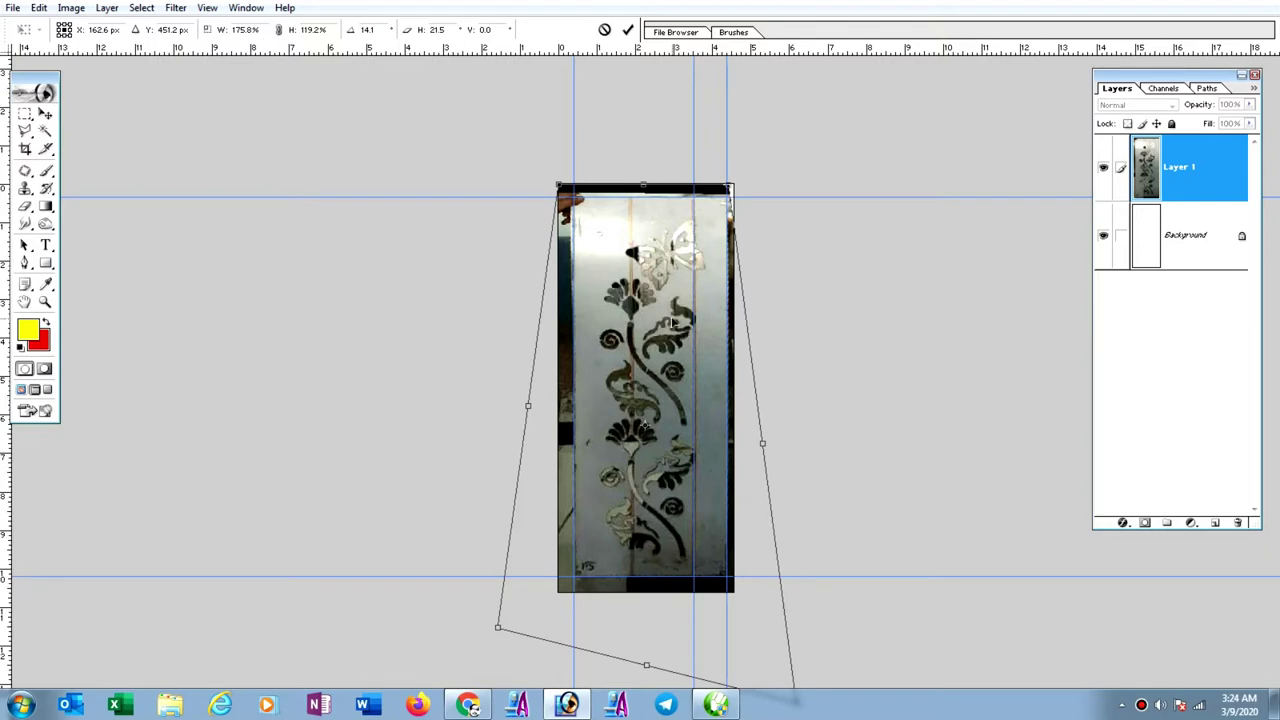
key(Return)
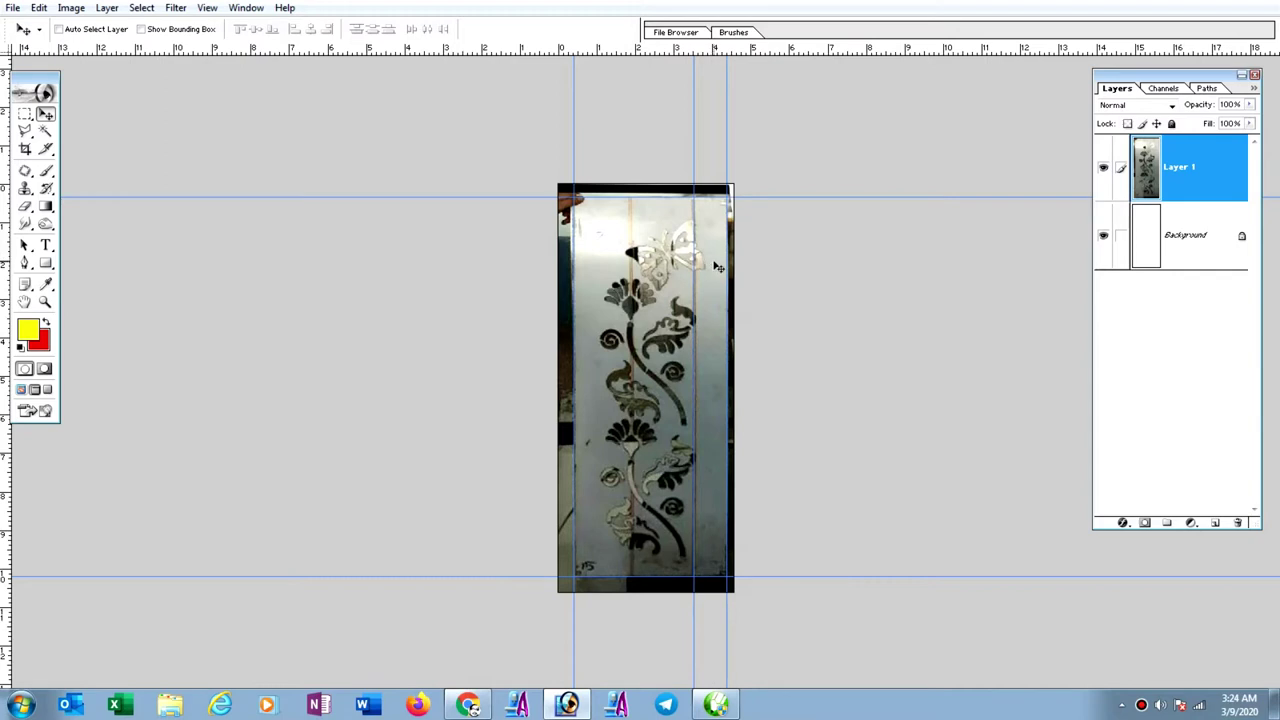
Crop the image to the rectangle formed by the four outer guides around the panel.
click(21, 150)
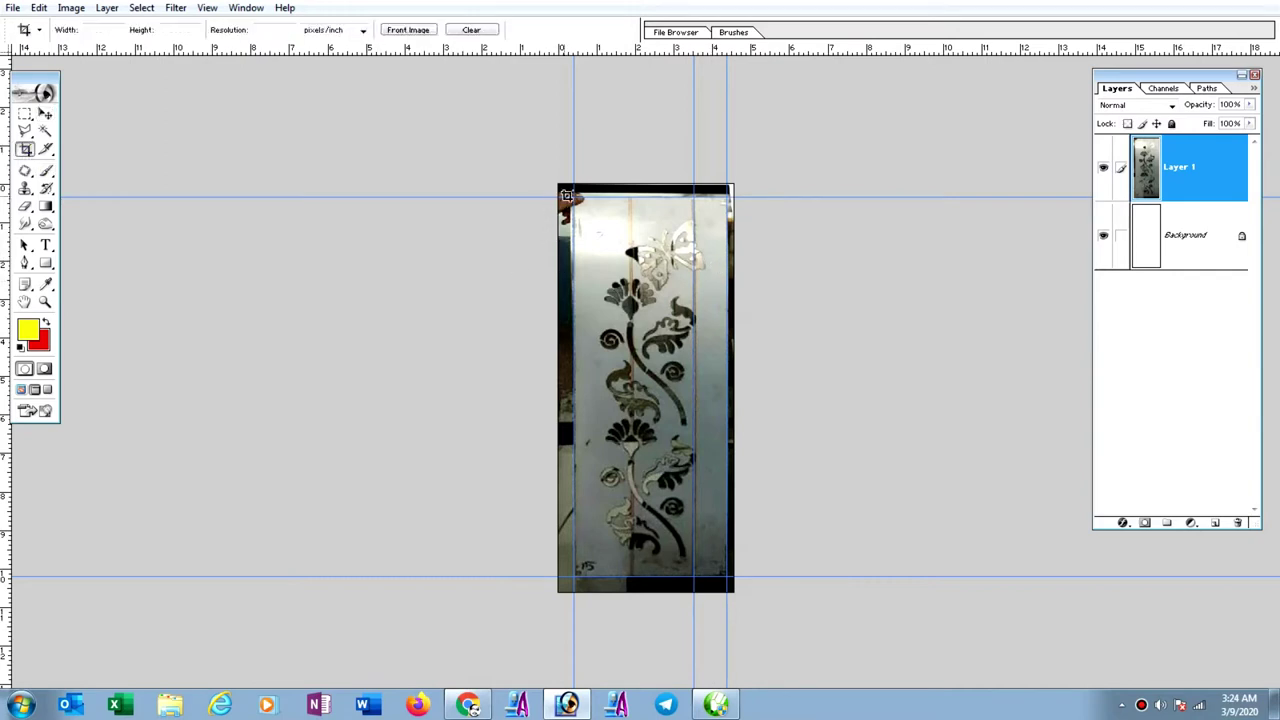
drag(572, 196, 726, 574)
key(Return)
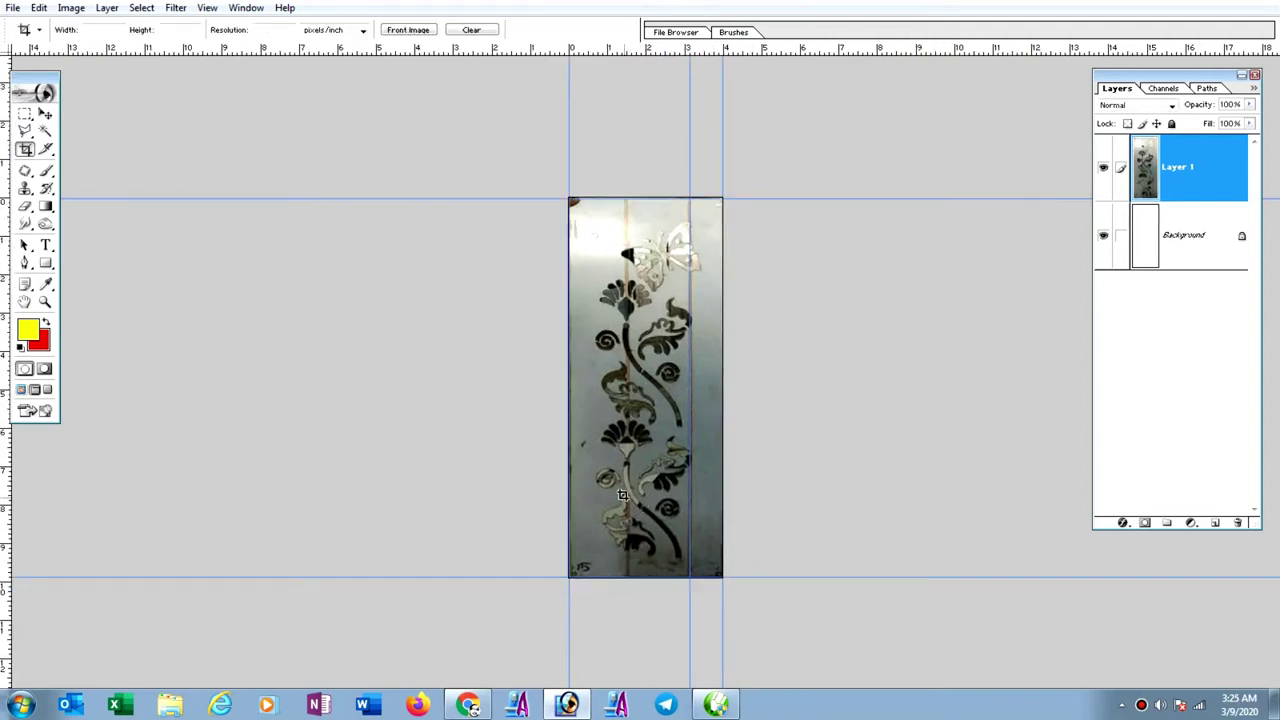
click(43, 115)
Adjust Layer 1 to brightness -4 and contrast -14, and add a vertical guide along the panel's left-hand stripe.
click(71, 8)
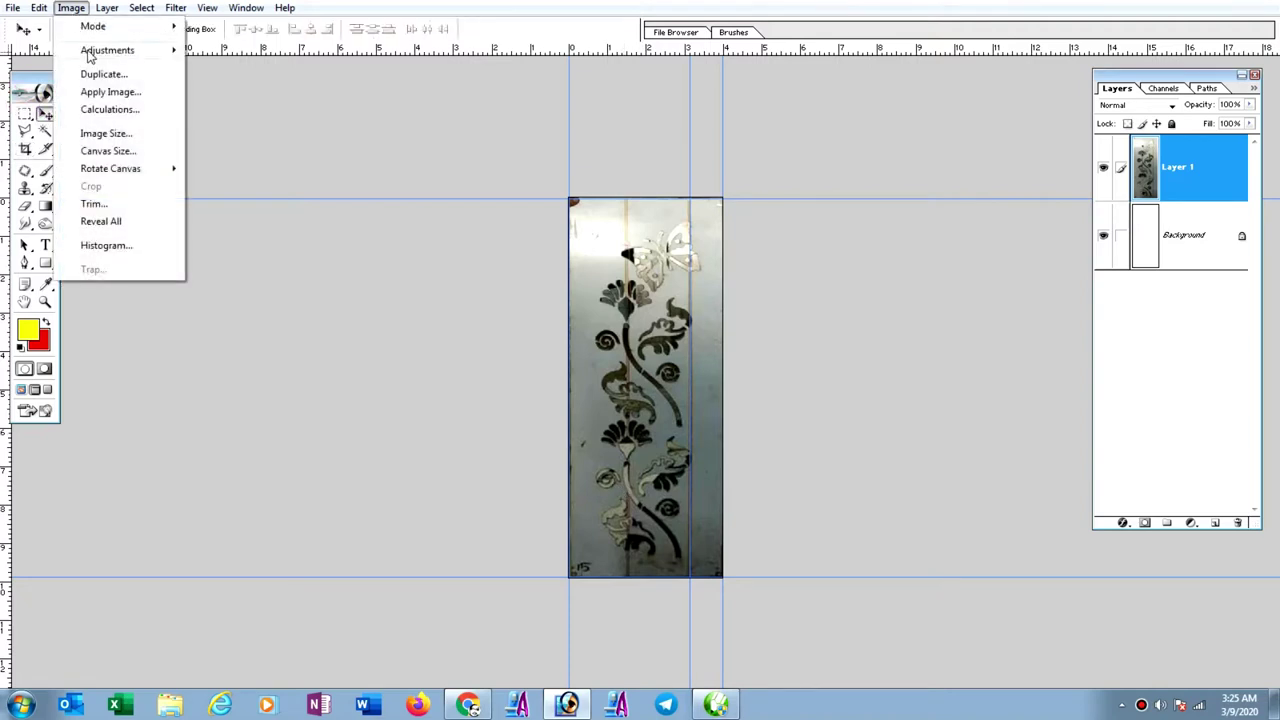
mouse_move(88, 55)
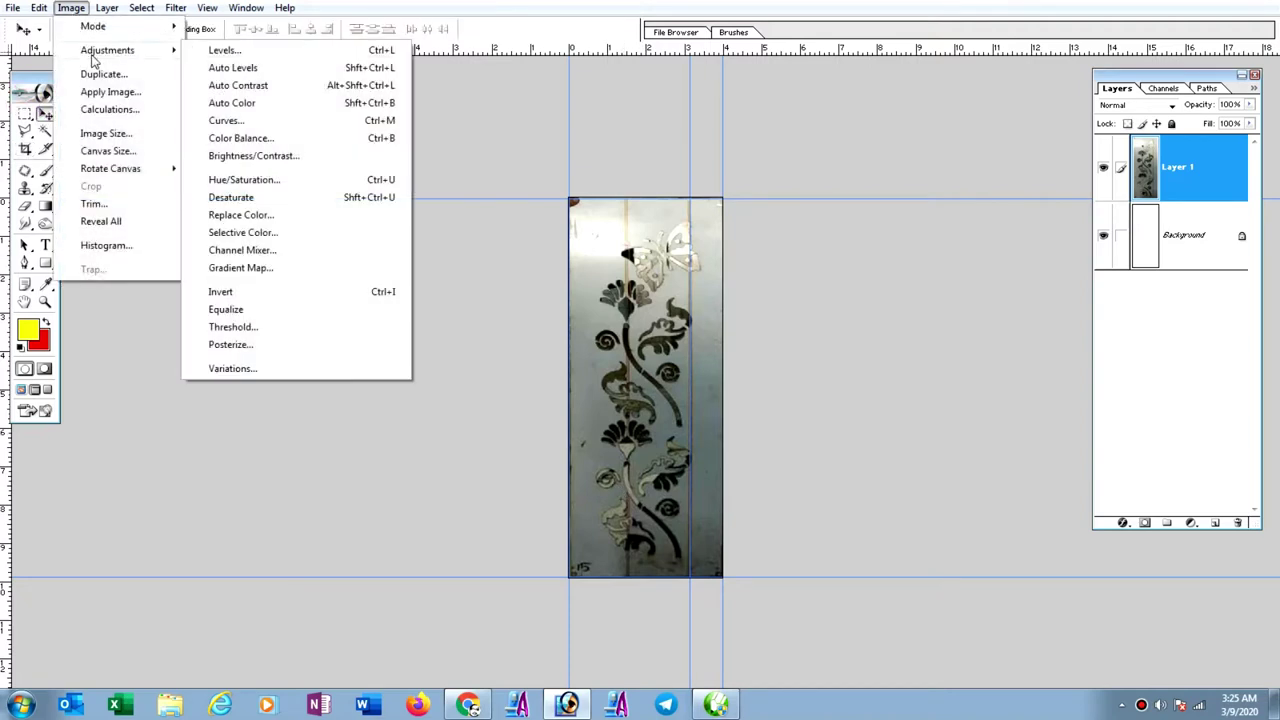
click(250, 156)
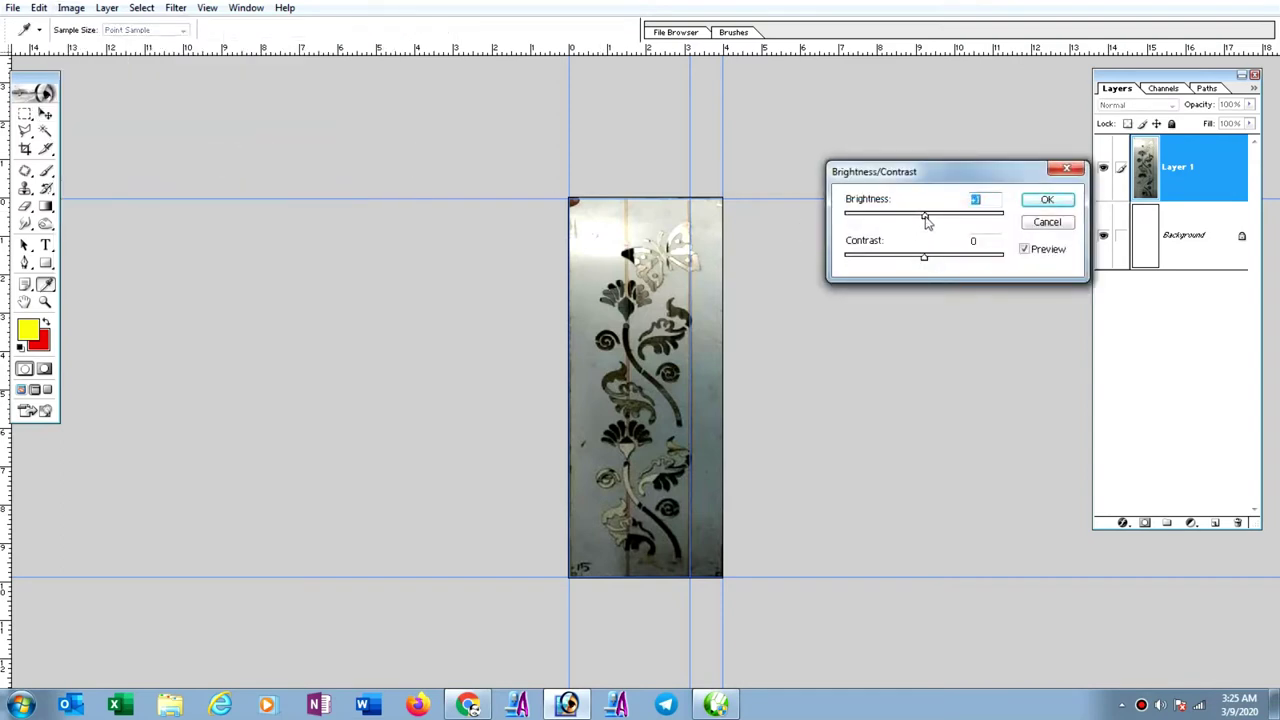
drag(927, 222, 935, 260)
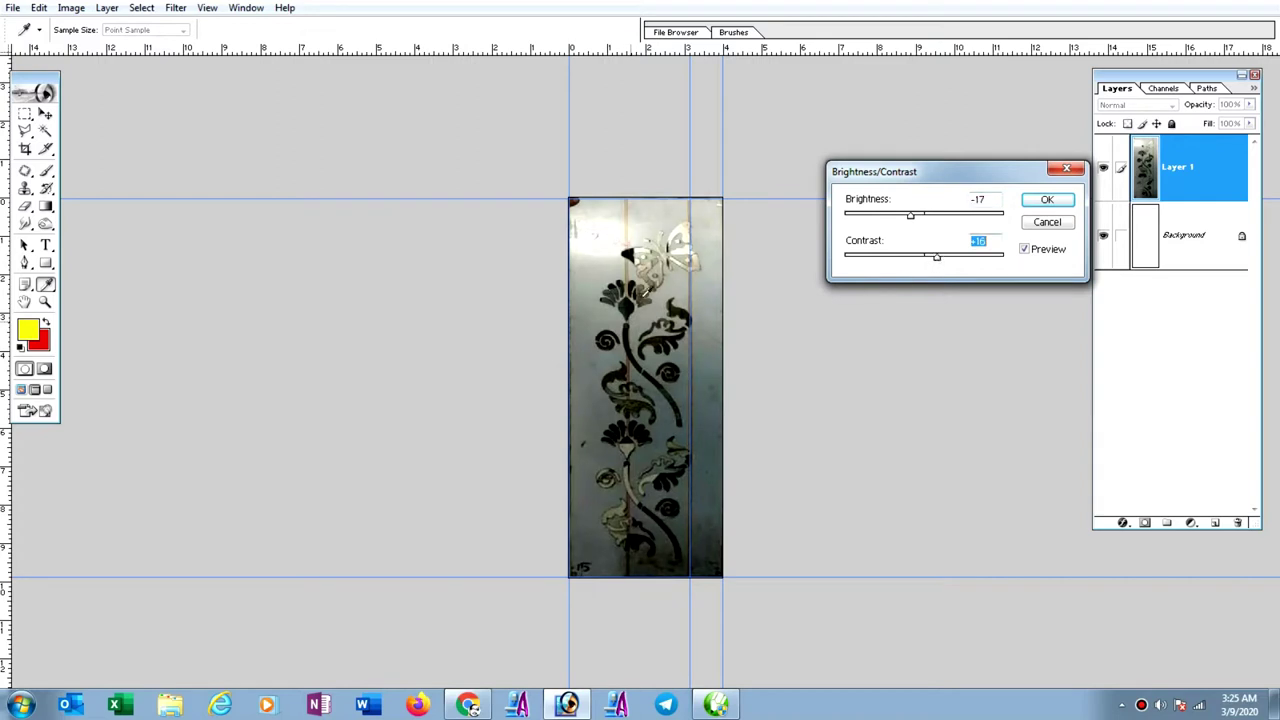
drag(937, 262, 921, 220)
key(ctrl+plus)
key(ctrl+plus)
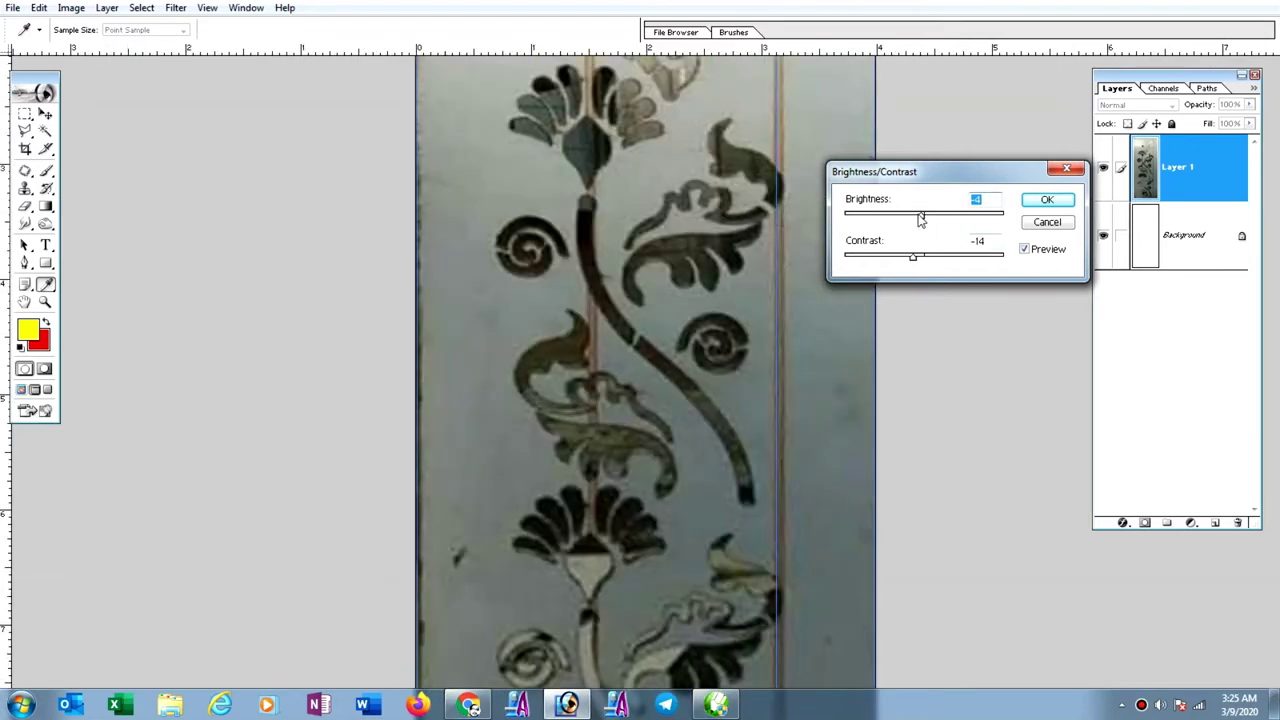
key(ctrl+minus)
key(ctrl+minus)
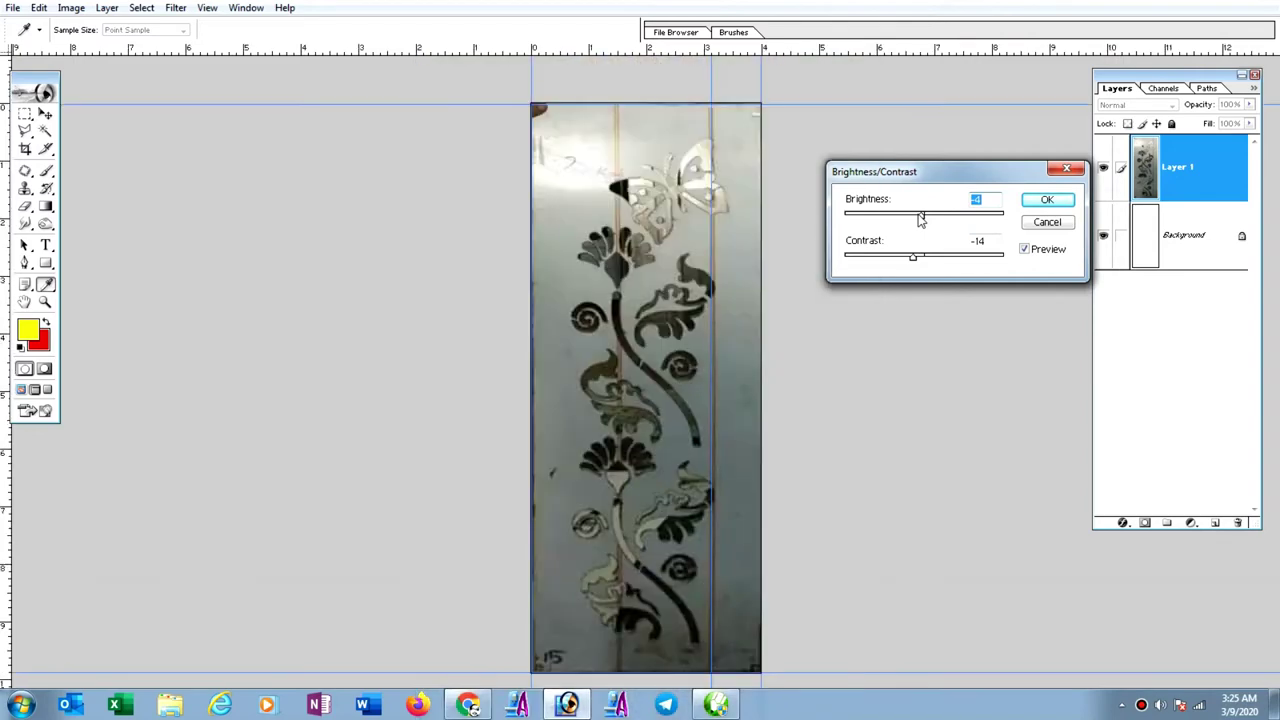
click(1046, 200)
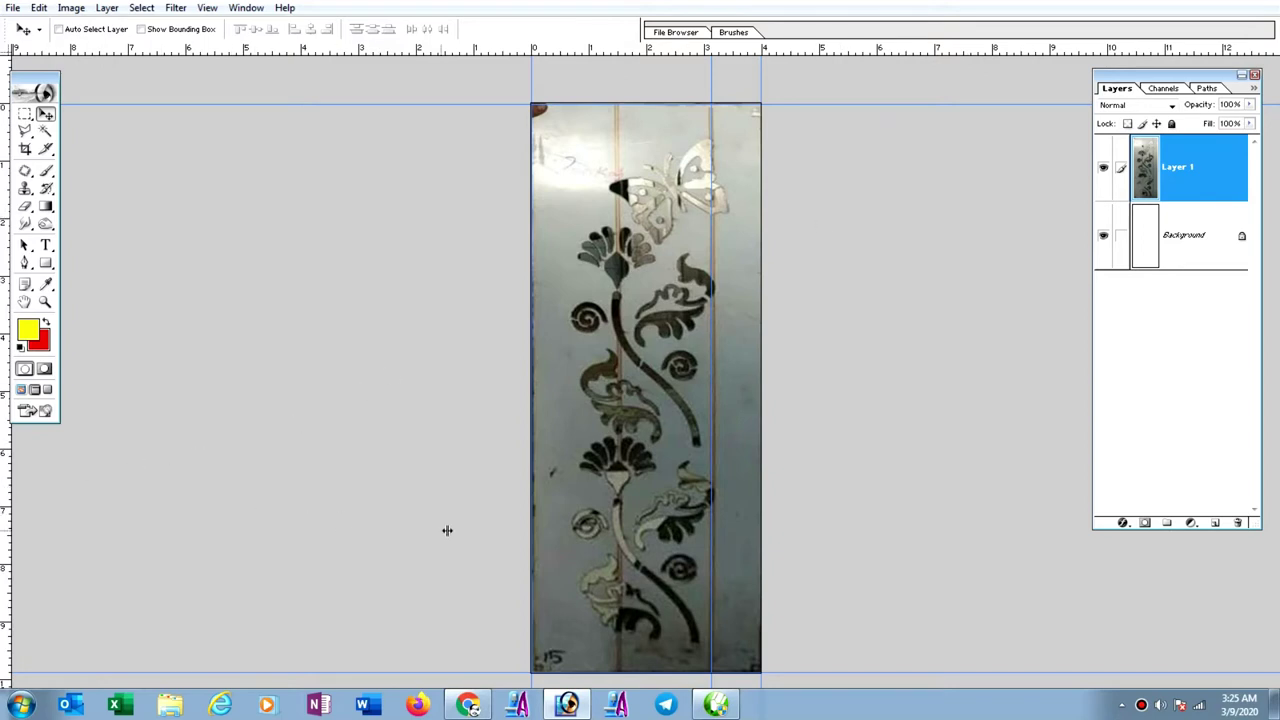
drag(447, 530, 617, 568)
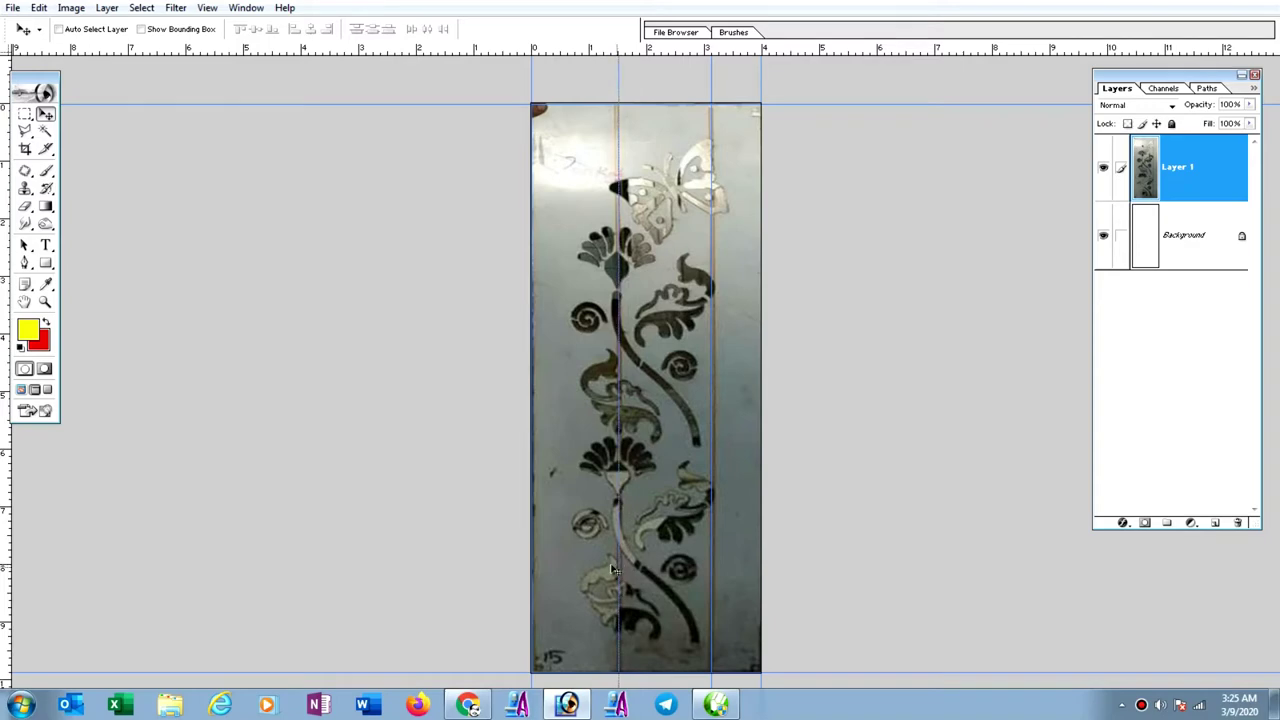
Save a JPEG copy of the image to the Desktop with the file name "line trace".
click(12, 8)
click(86, 154)
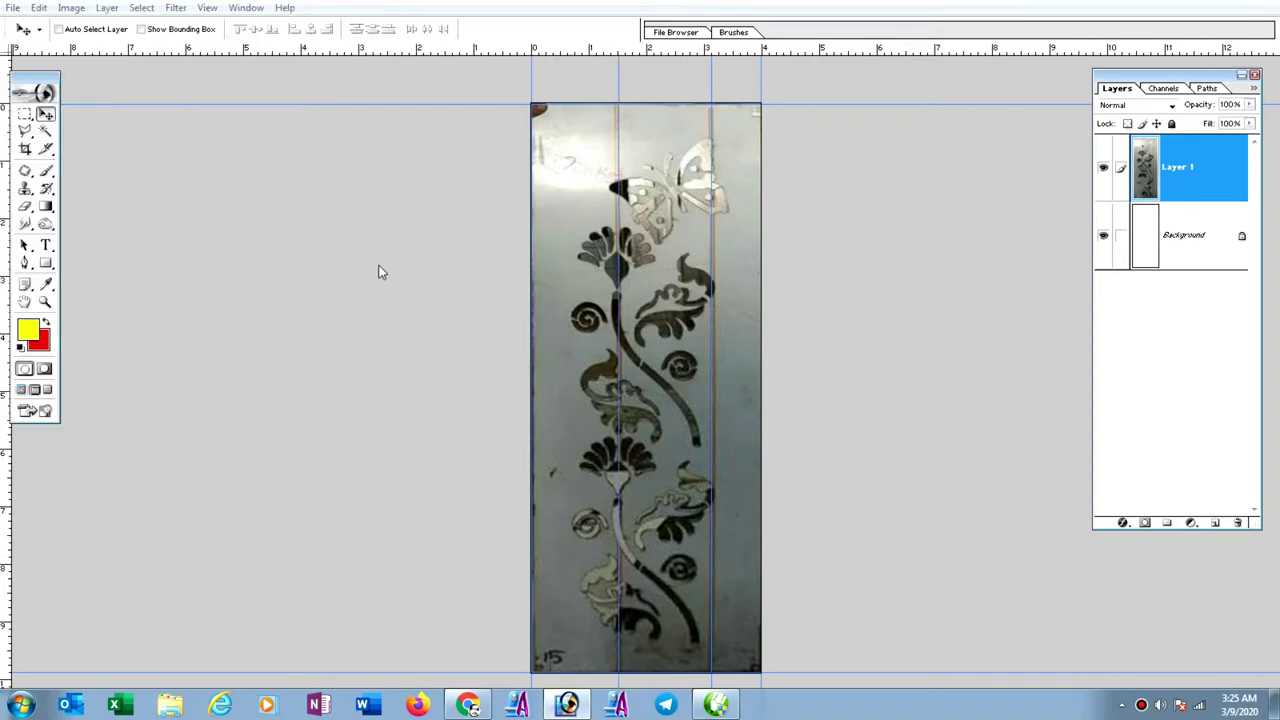
click(680, 375)
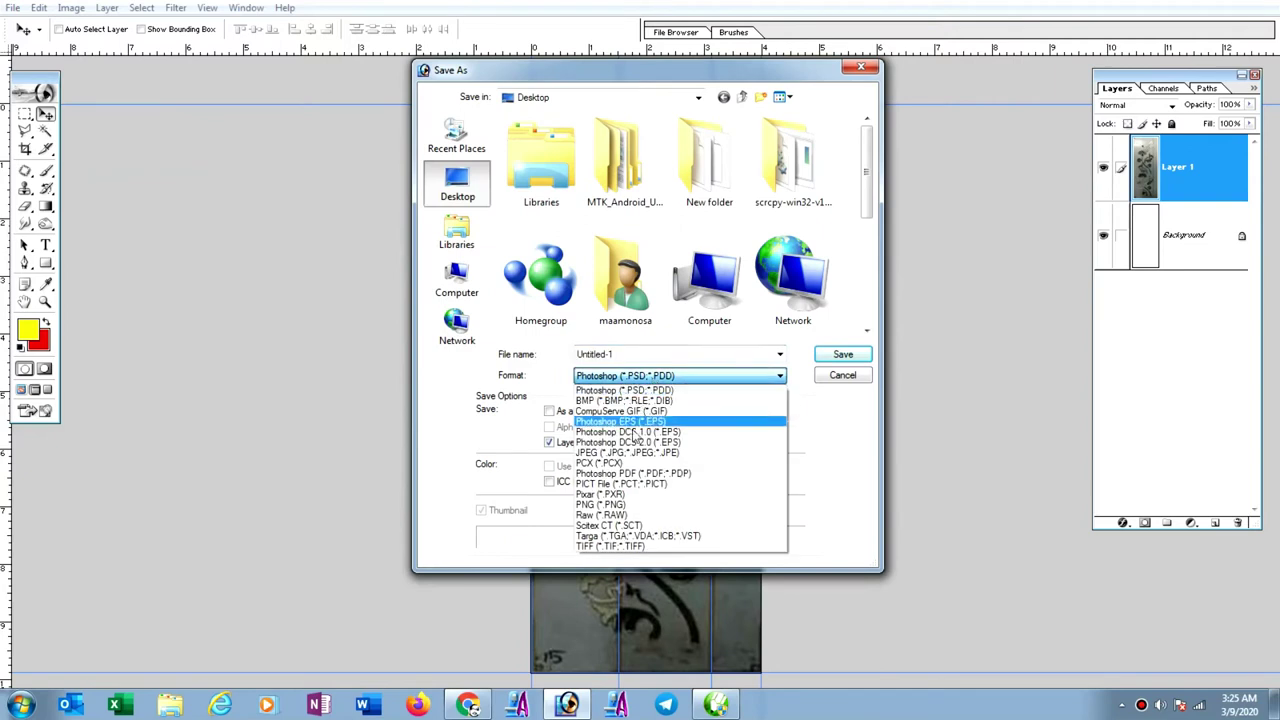
click(630, 452)
click(655, 354)
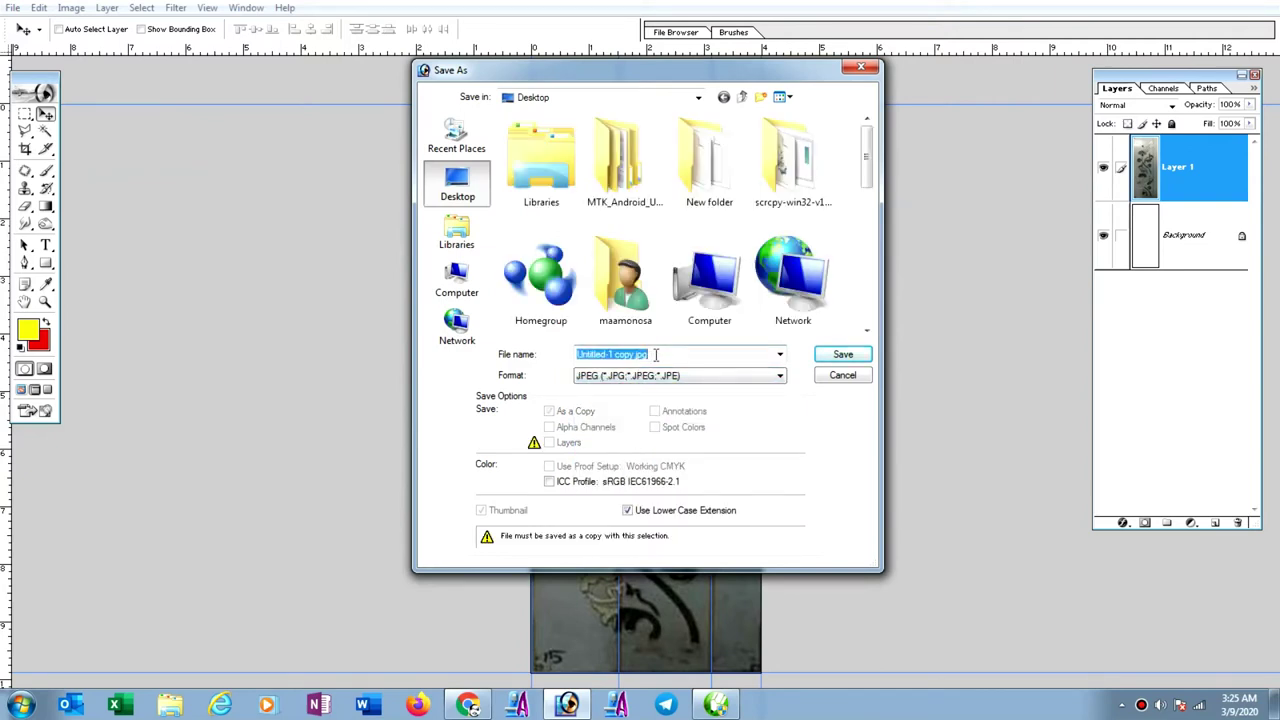
text(line trace)
click(840, 354)
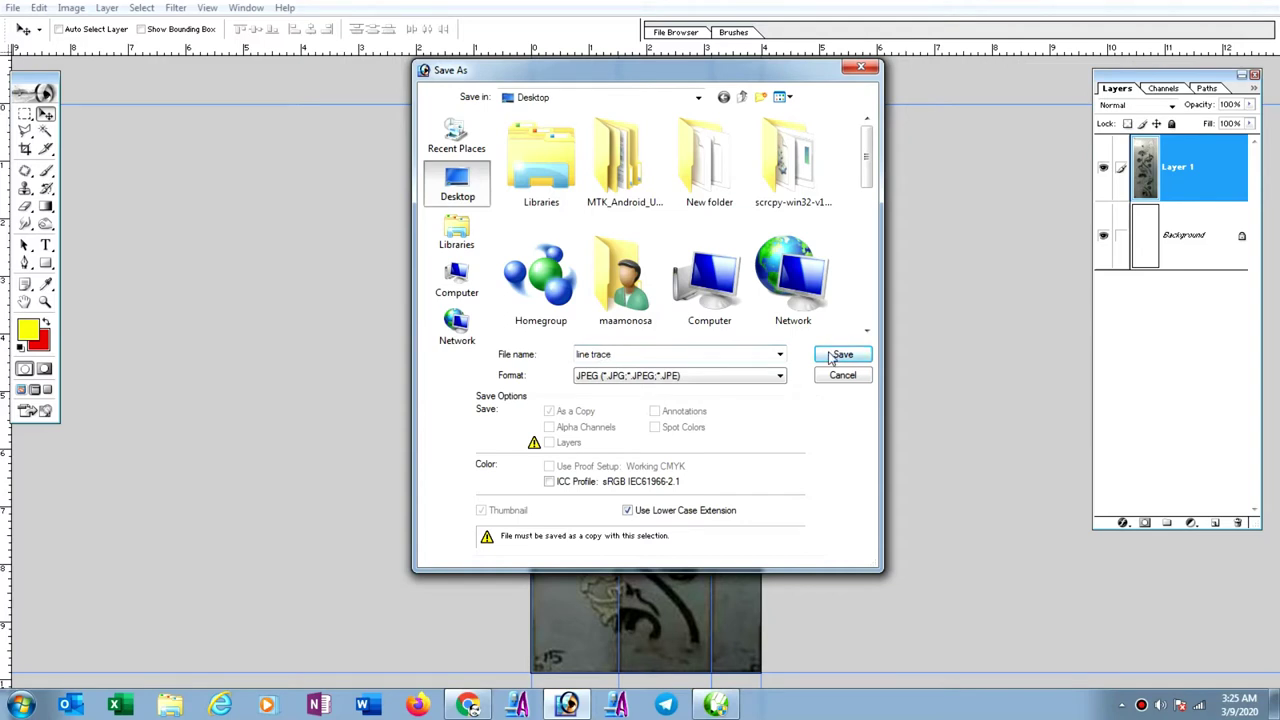
click(955, 228)
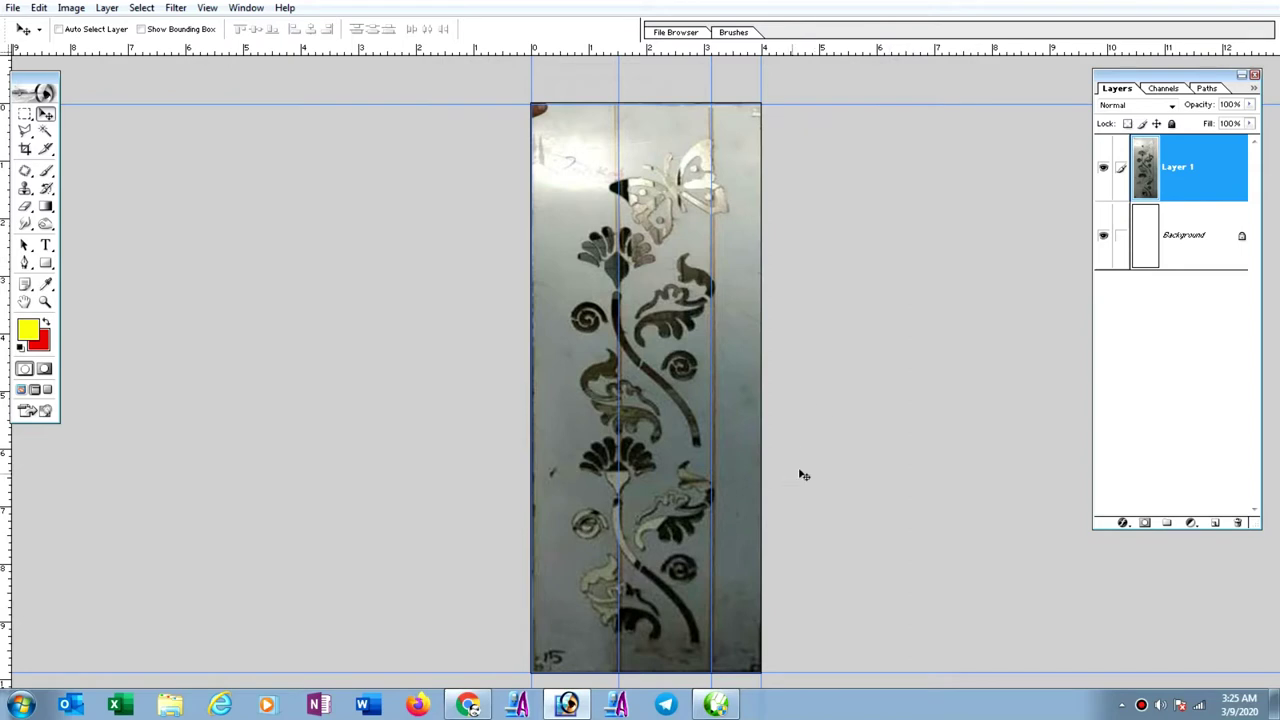
Return to the standard window view and close Photoshop without saving the changes to Untitled-1.
key(f)
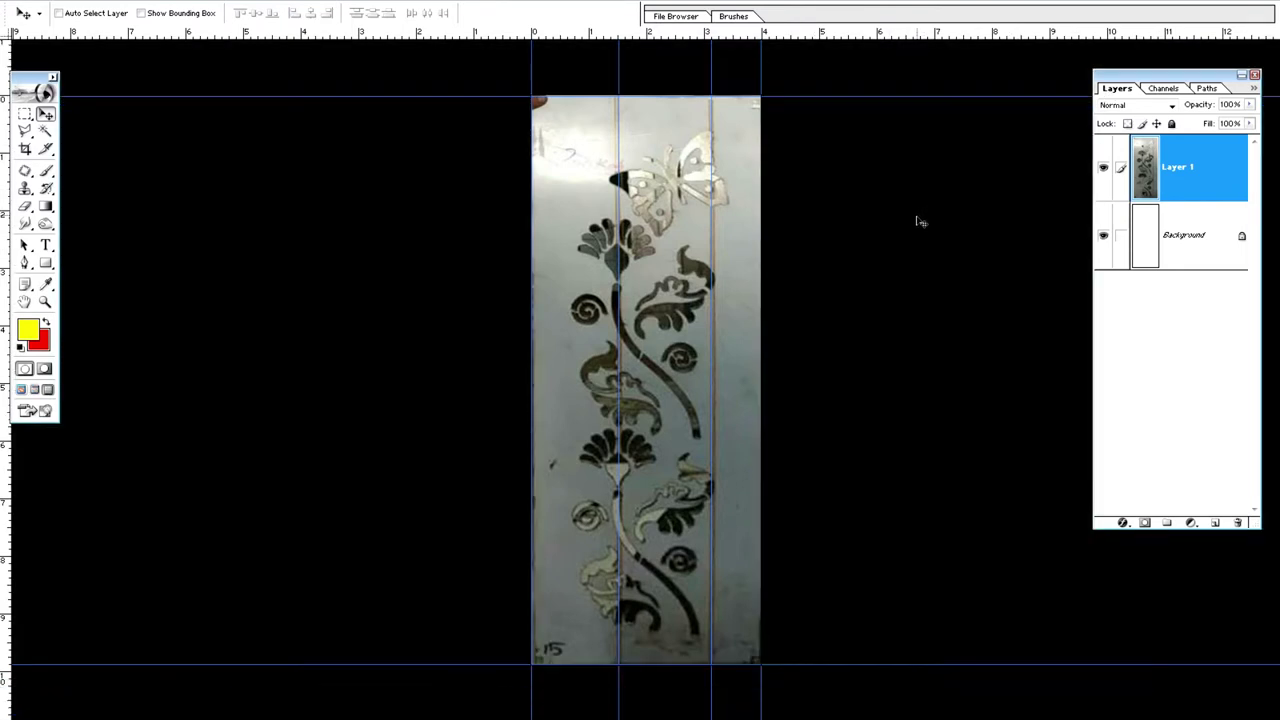
key(f)
click(1258, 7)
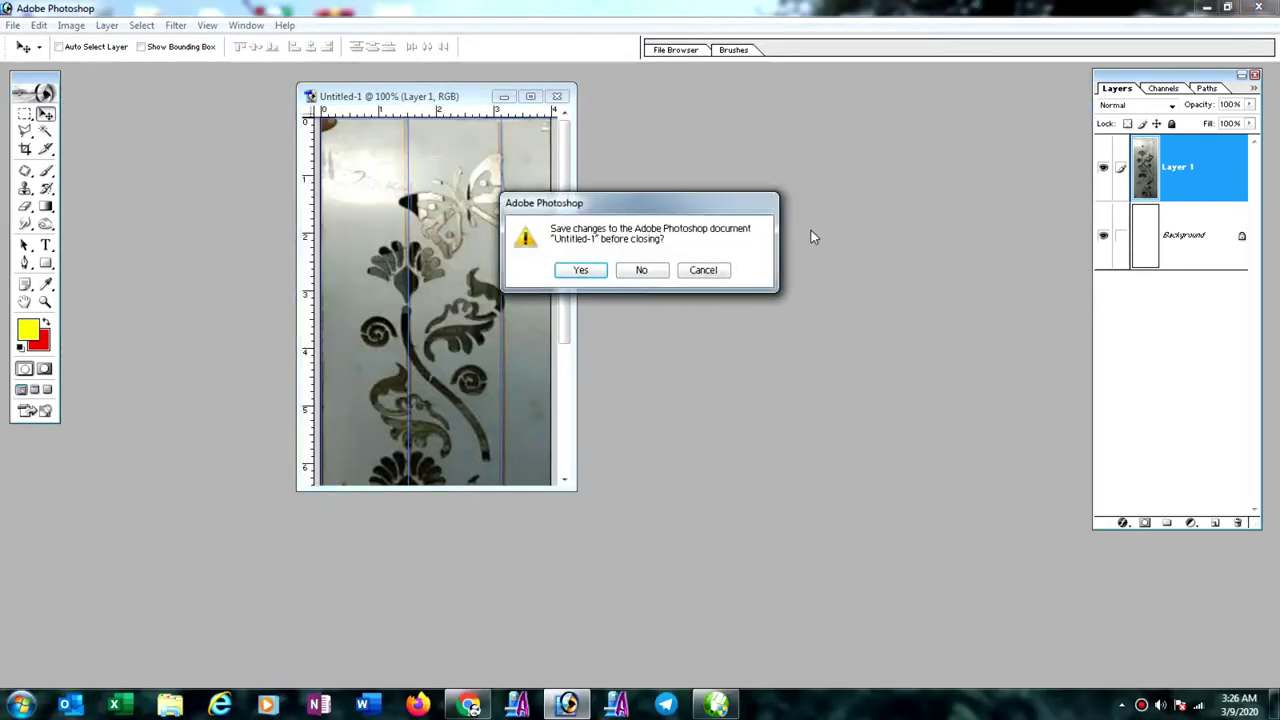
click(632, 277)
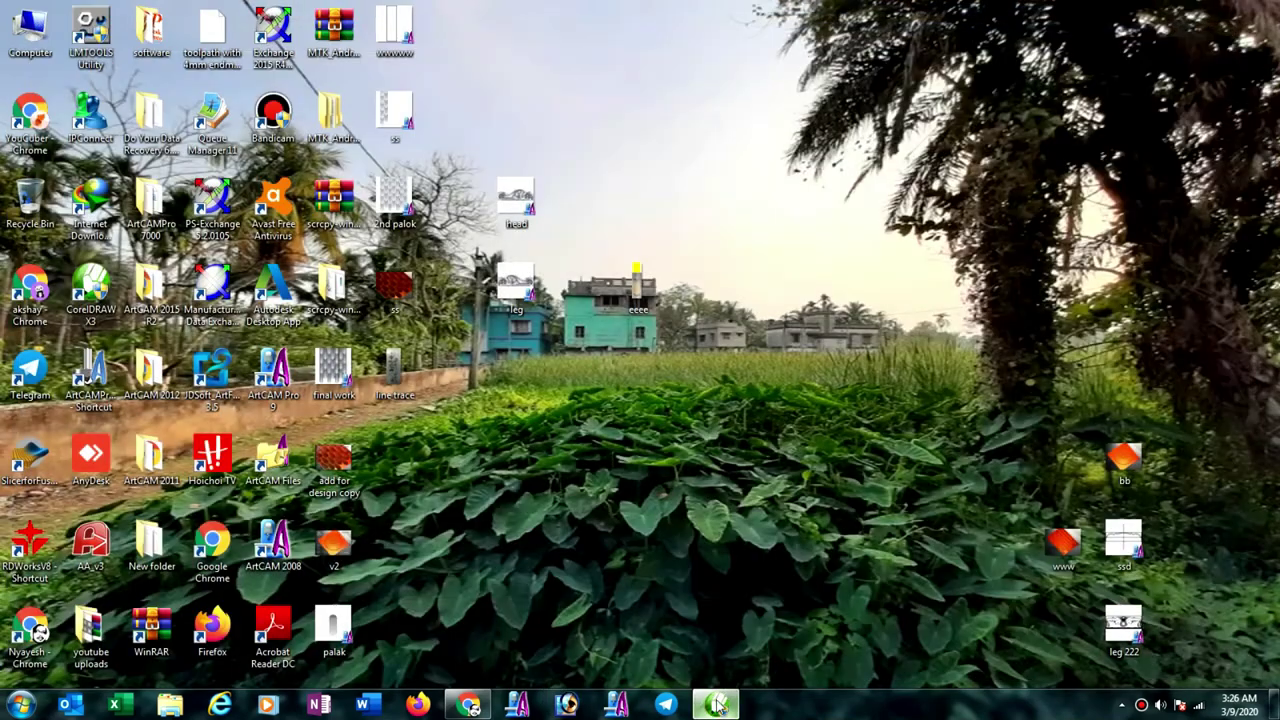
Switch to CorelDRAW and import the JPEG bitmap "line trace" from the Desktop, placing it at original size below the page's size note.
click(717, 705)
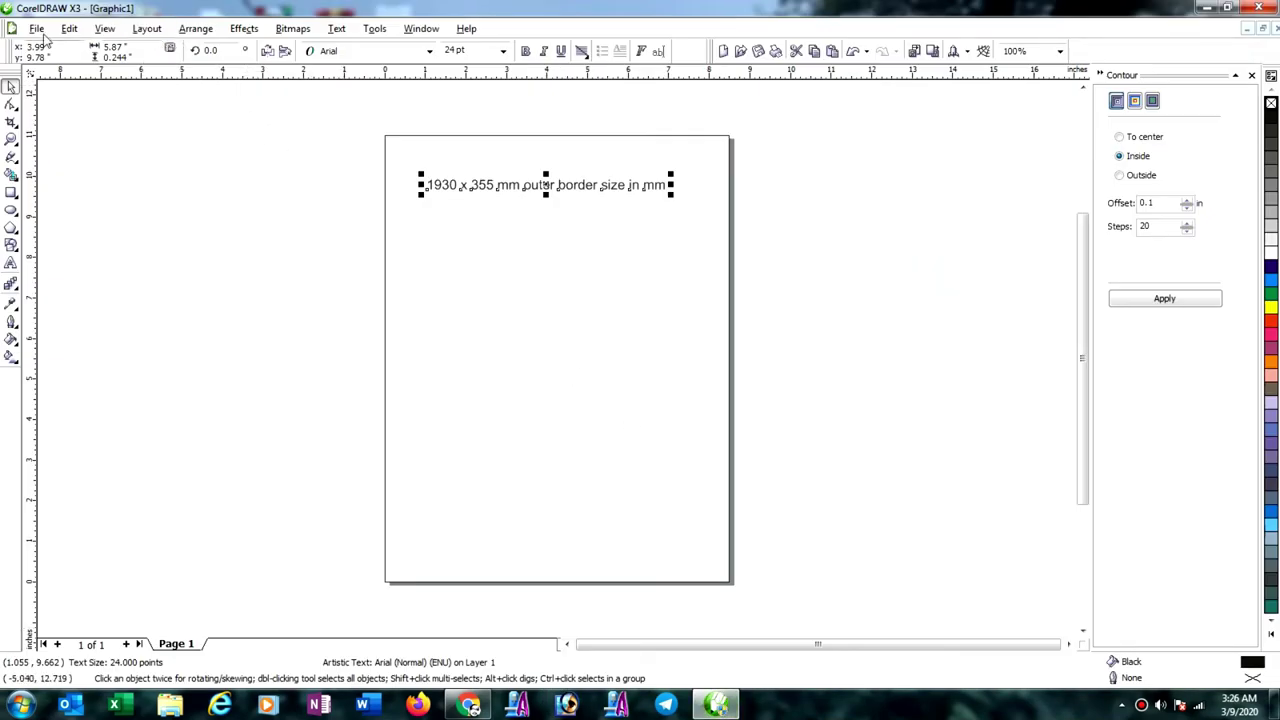
click(38, 30)
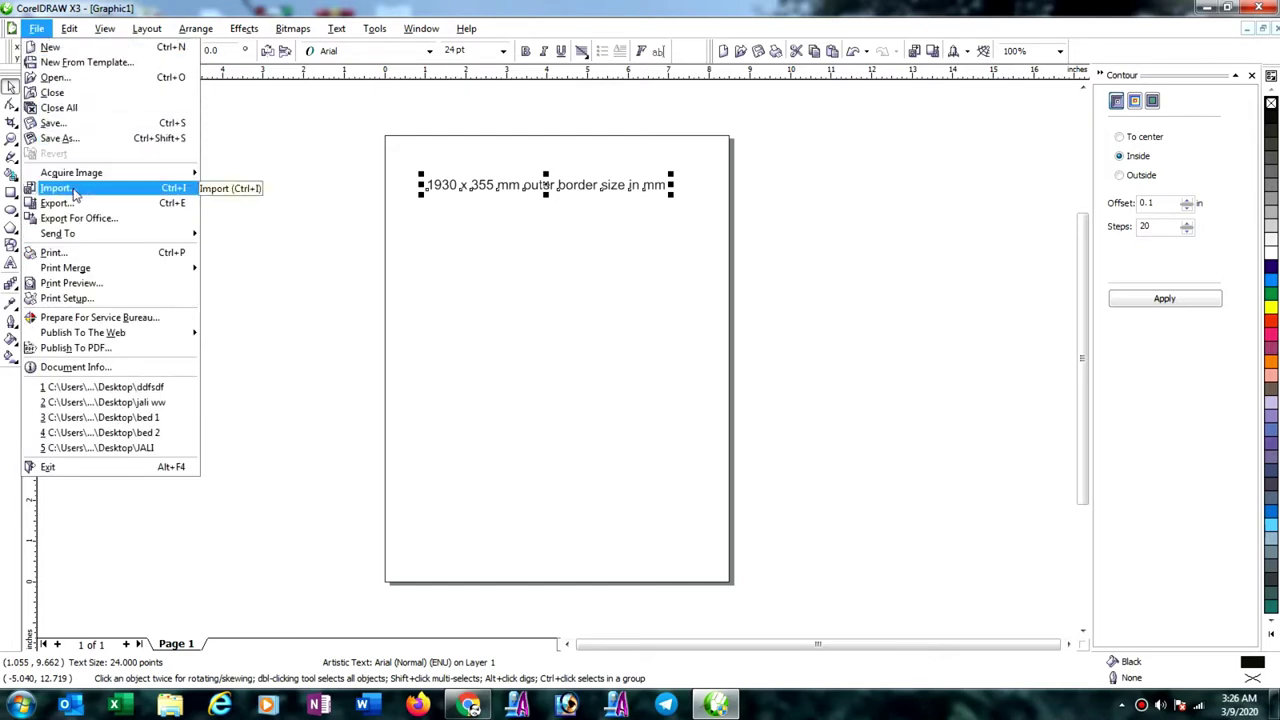
key(Escape)
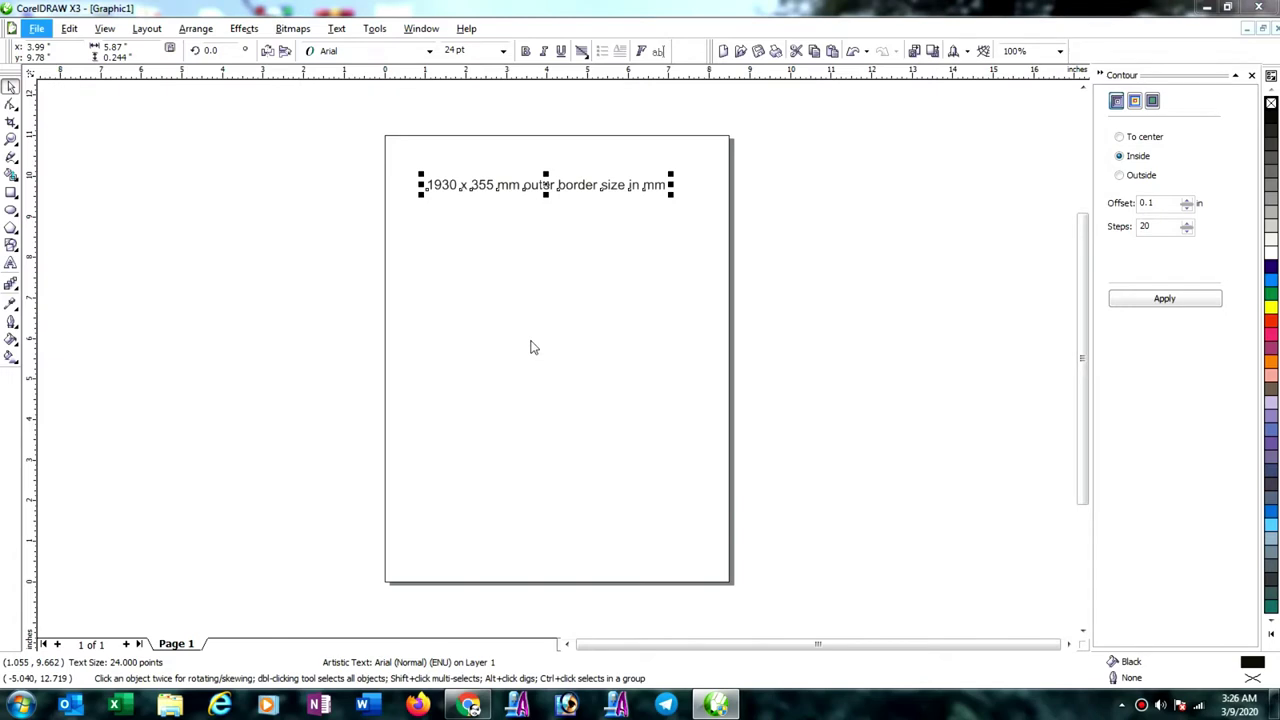
drag(800, 290, 803, 318)
click(690, 479)
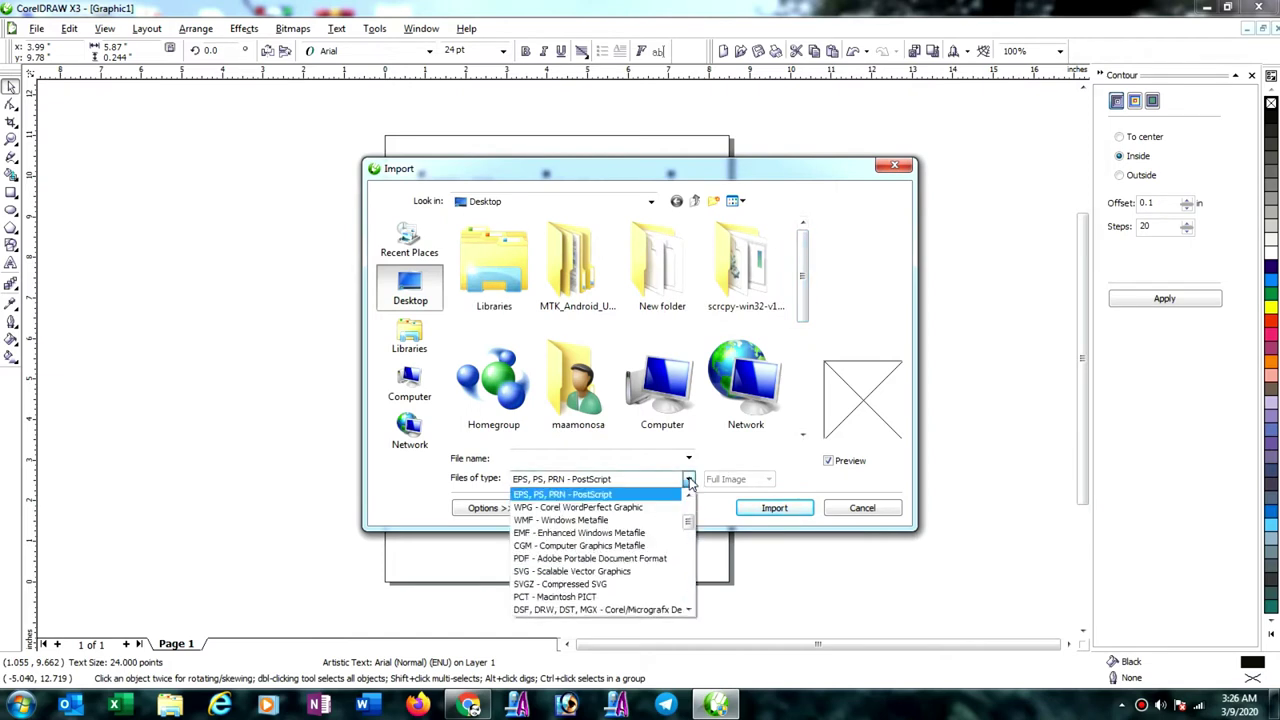
key(j)
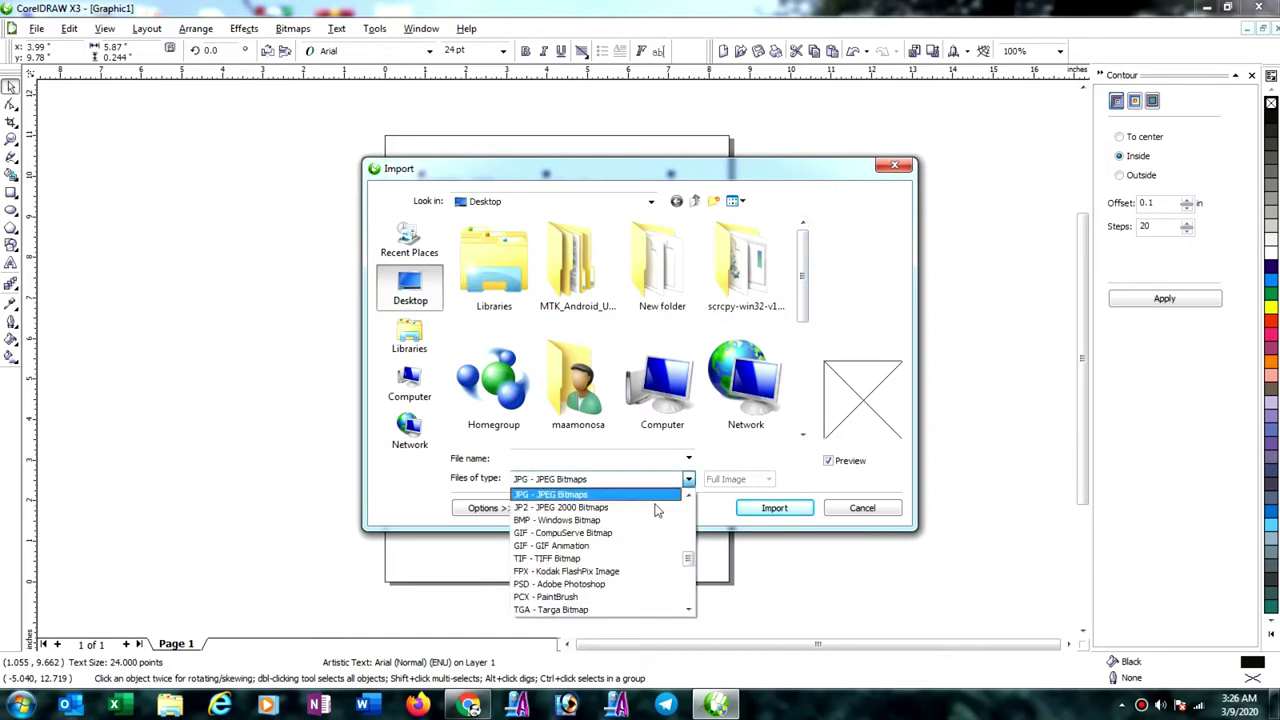
click(631, 501)
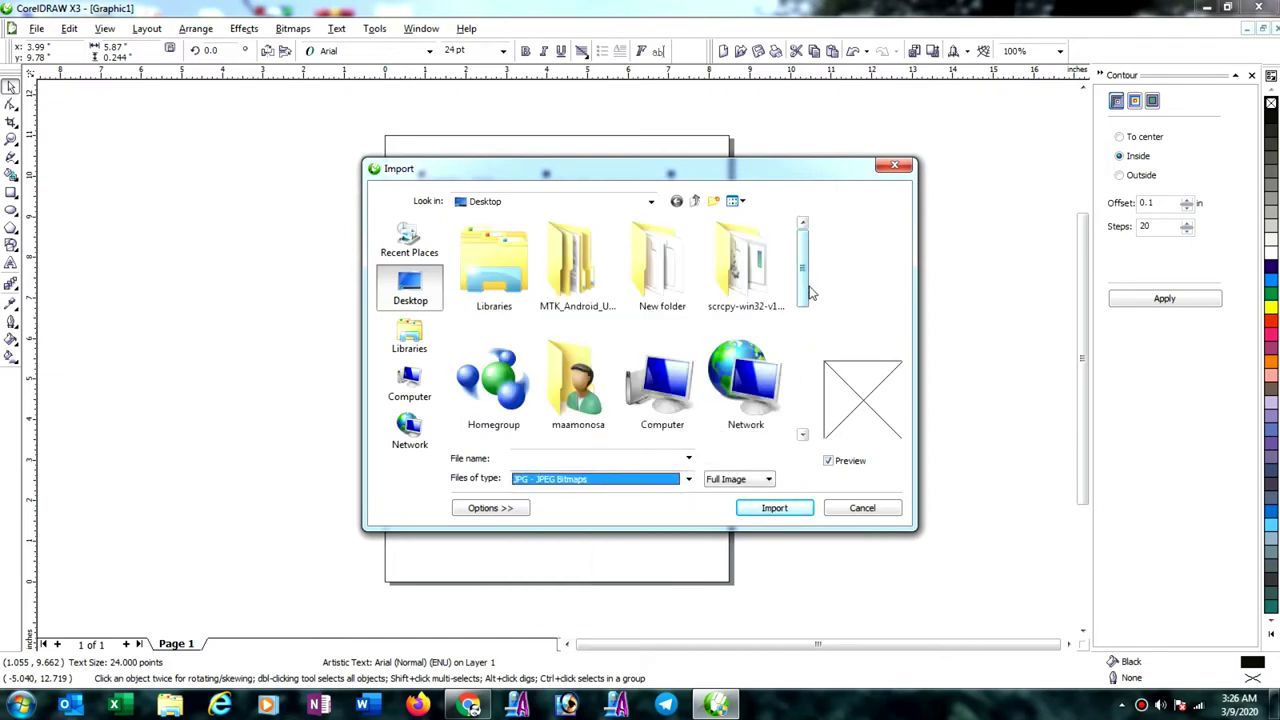
drag(805, 288, 806, 425)
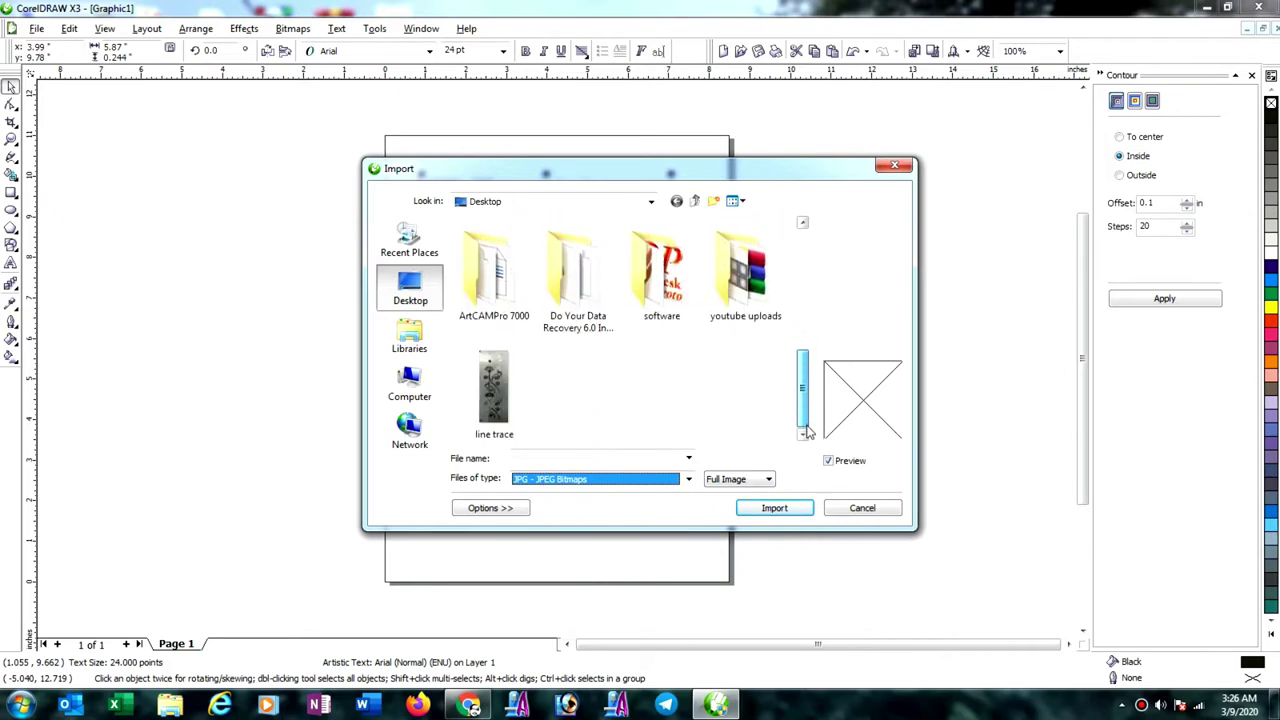
click(493, 390)
click(778, 510)
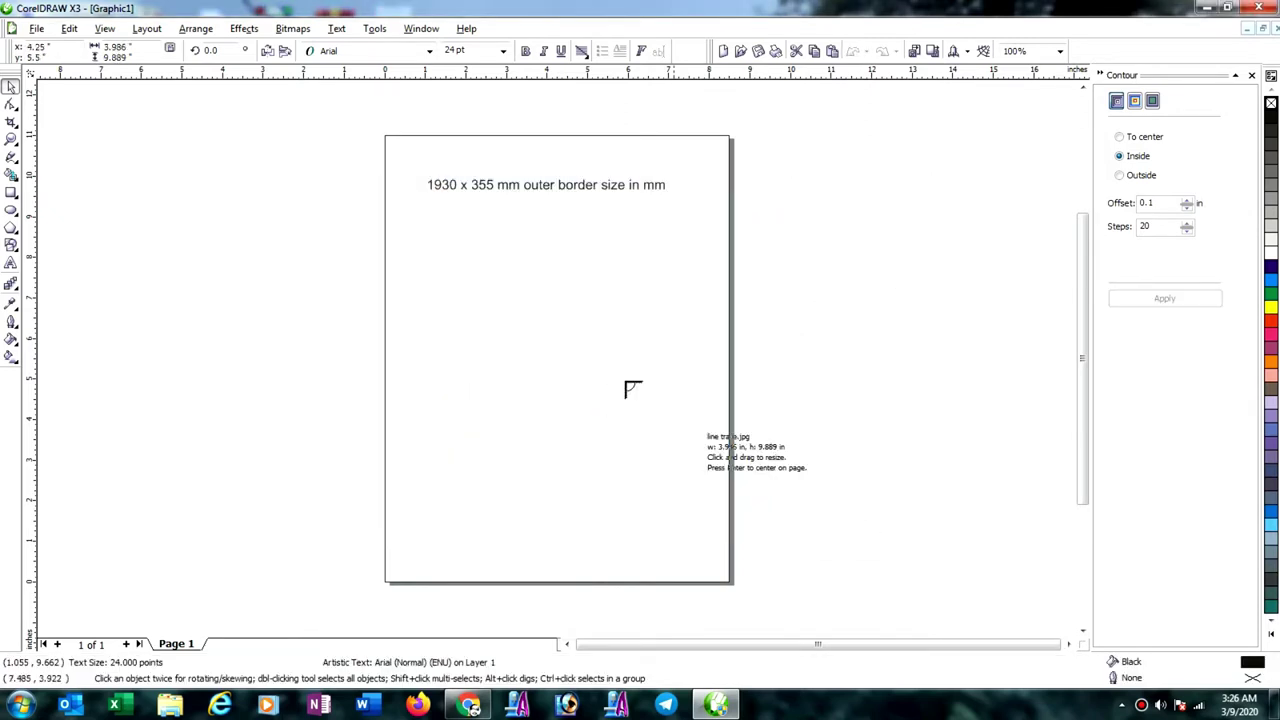
click(505, 300)
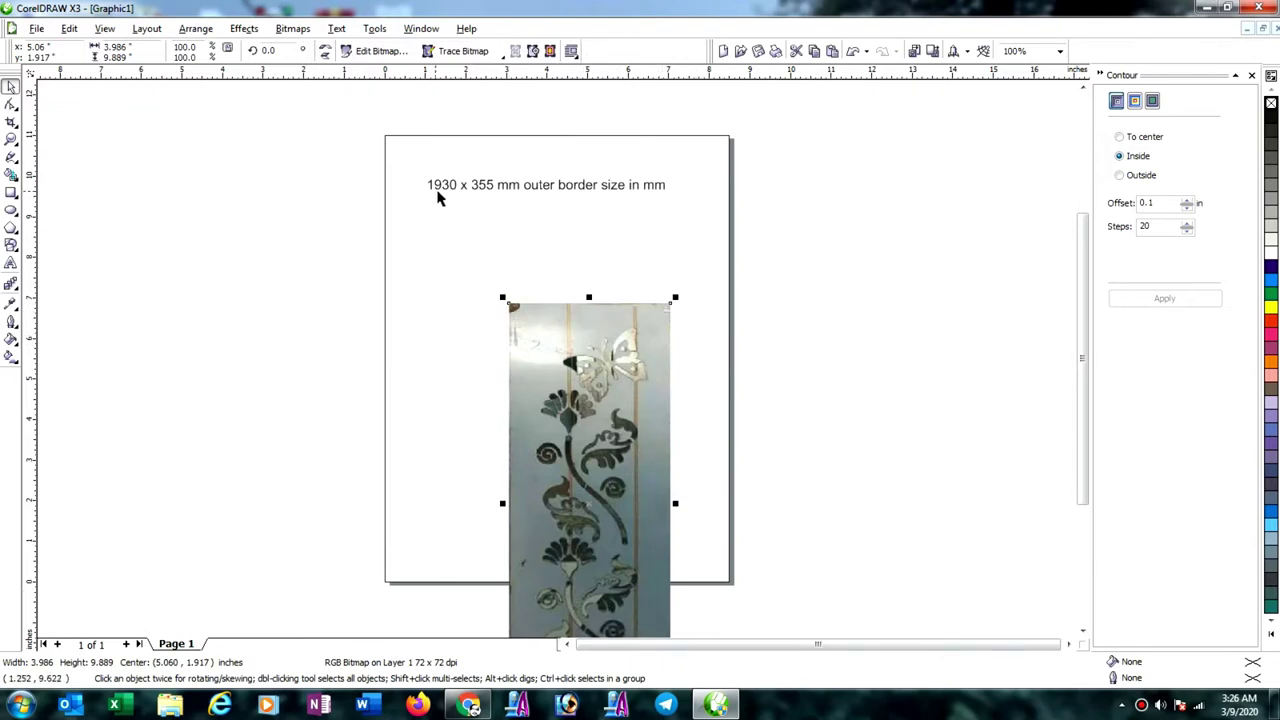
Move the imported panel photo into the empty area to the right of the page and lock it.
click(798, 268)
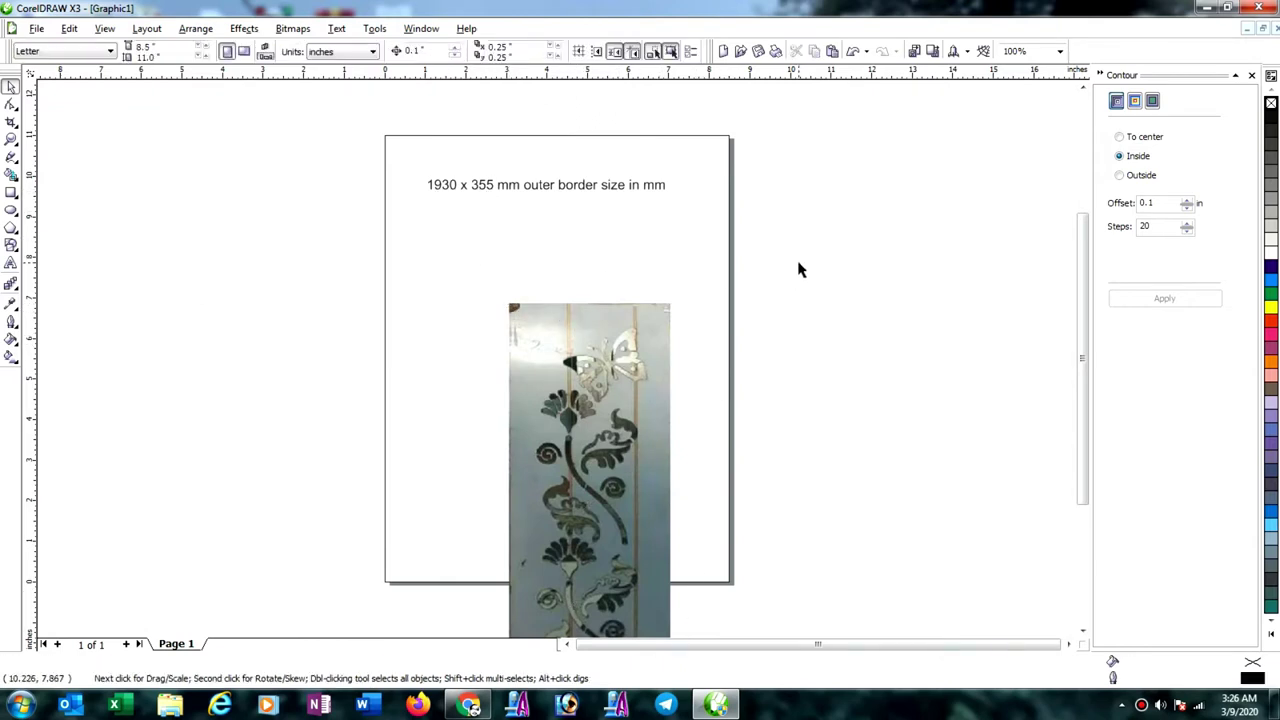
drag(611, 444, 873, 322)
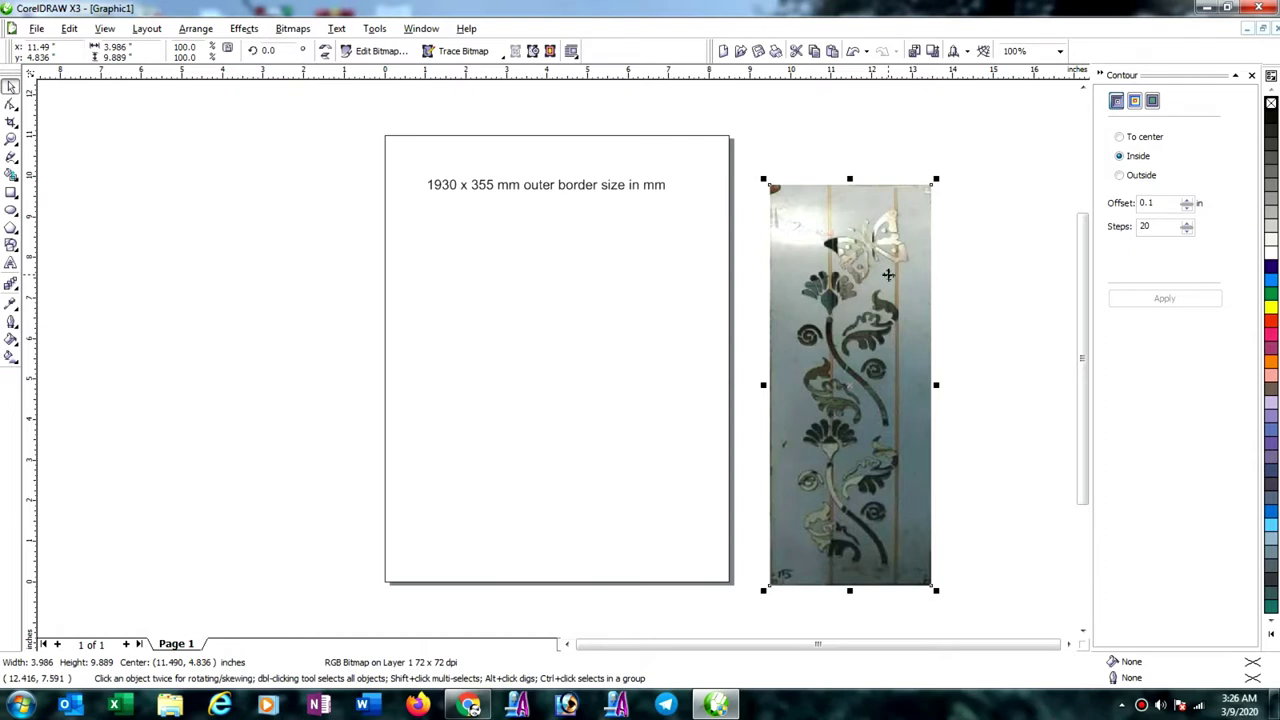
click(196, 28)
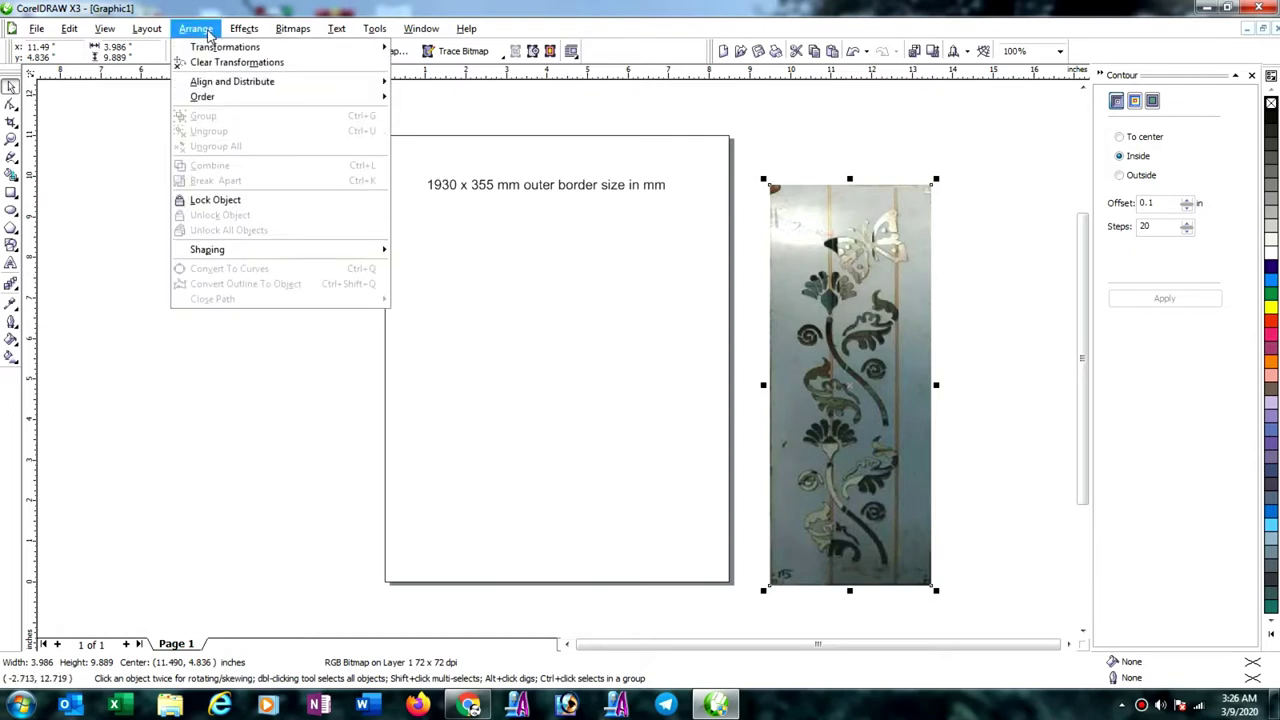
click(233, 201)
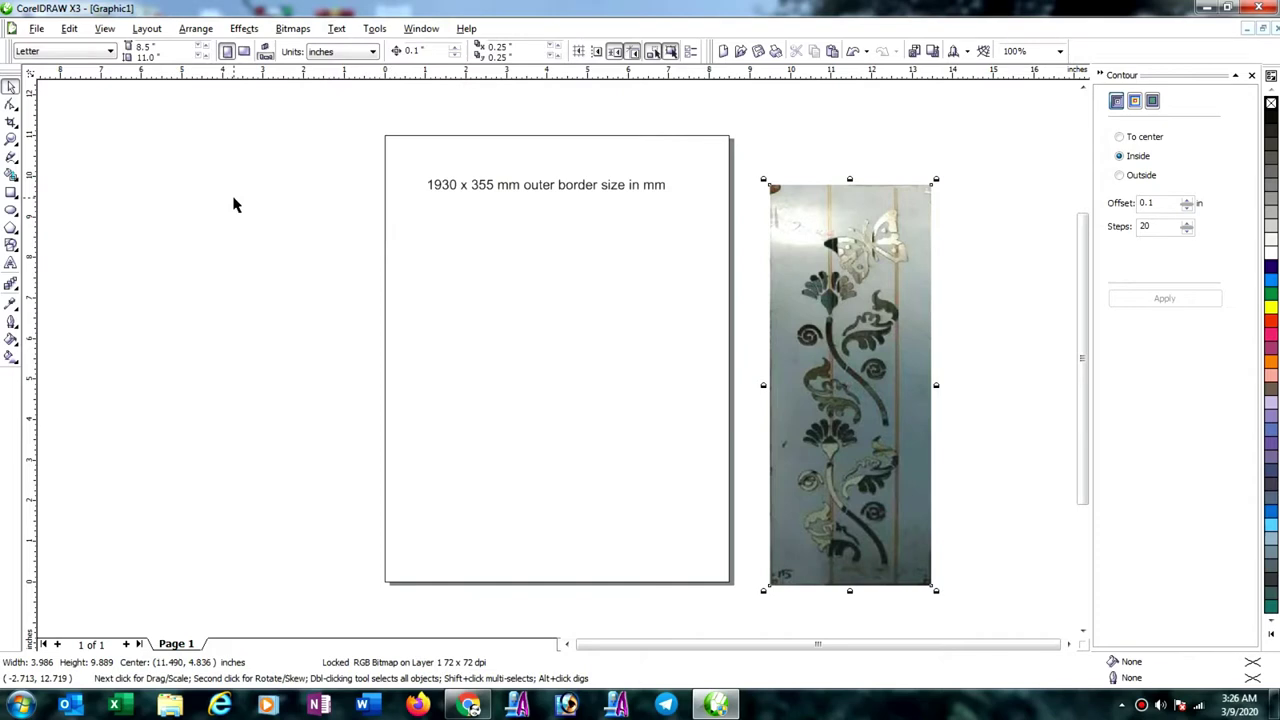
click(979, 361)
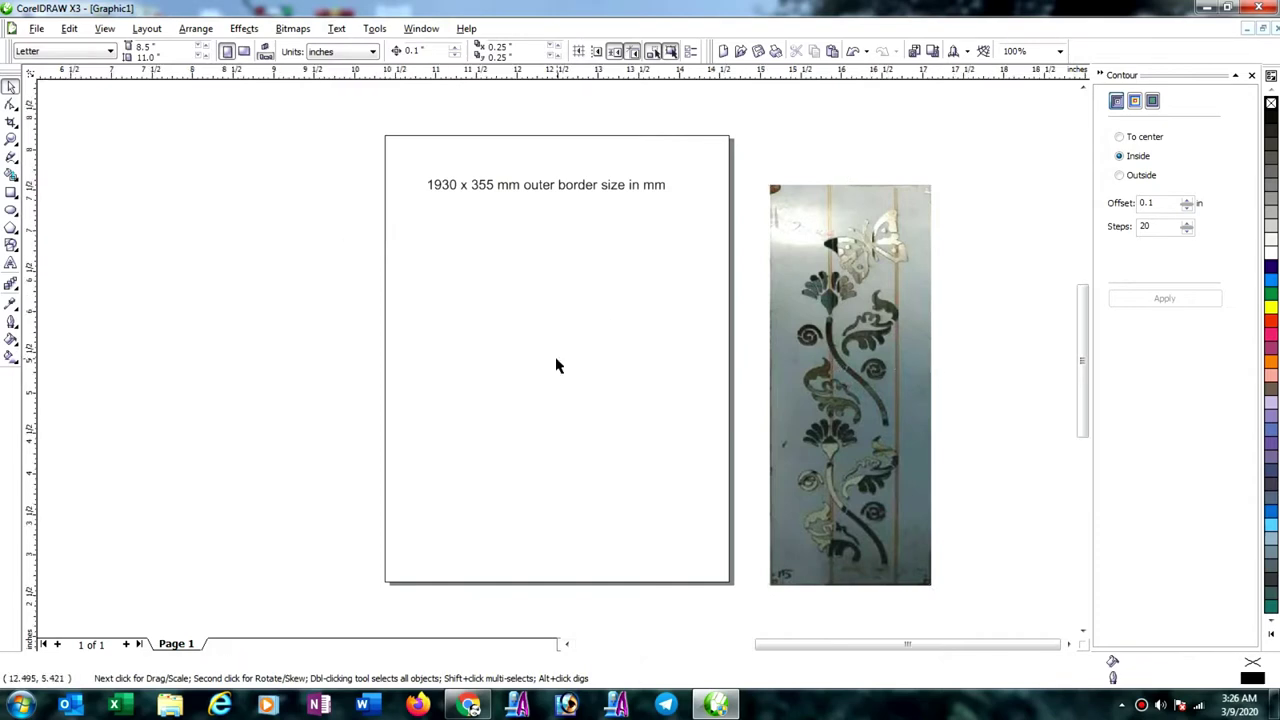
Trace the upper stem's centreline with a three-node Pen tool curve, from the flower's base through the stem break to its lower end.
scroll(557, 366, up, 1)
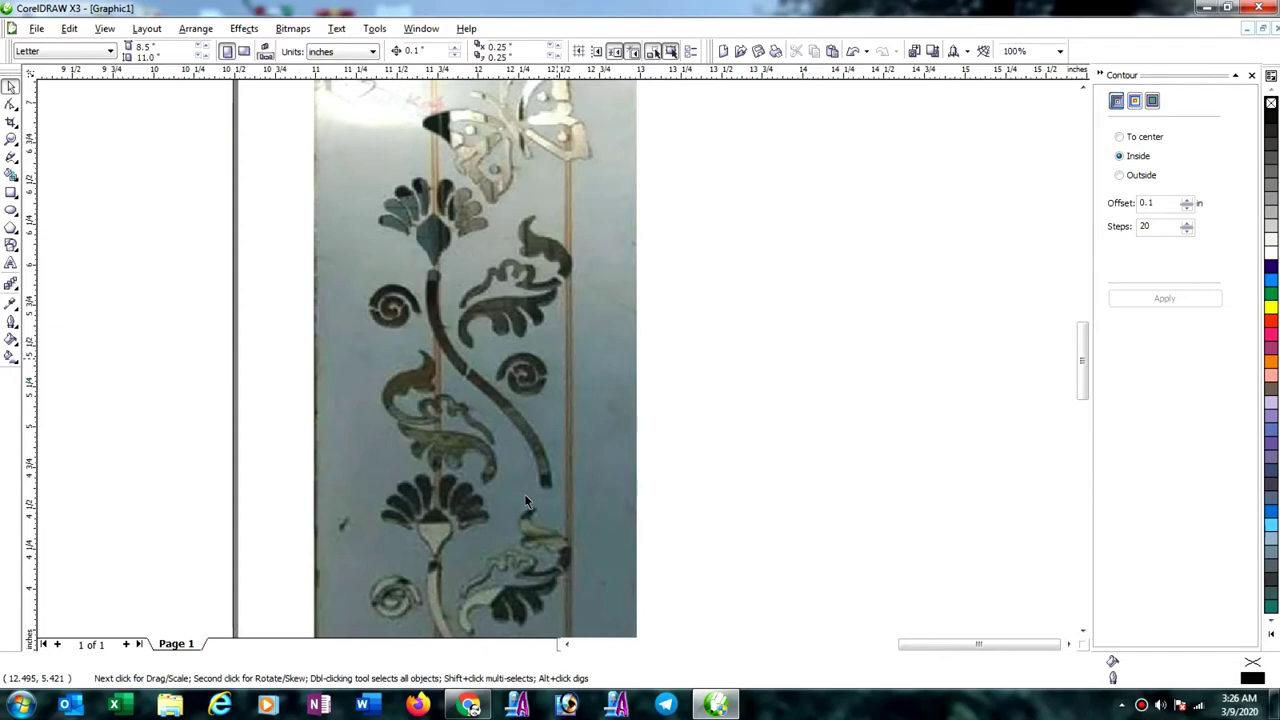
scroll(526, 500, up, 1)
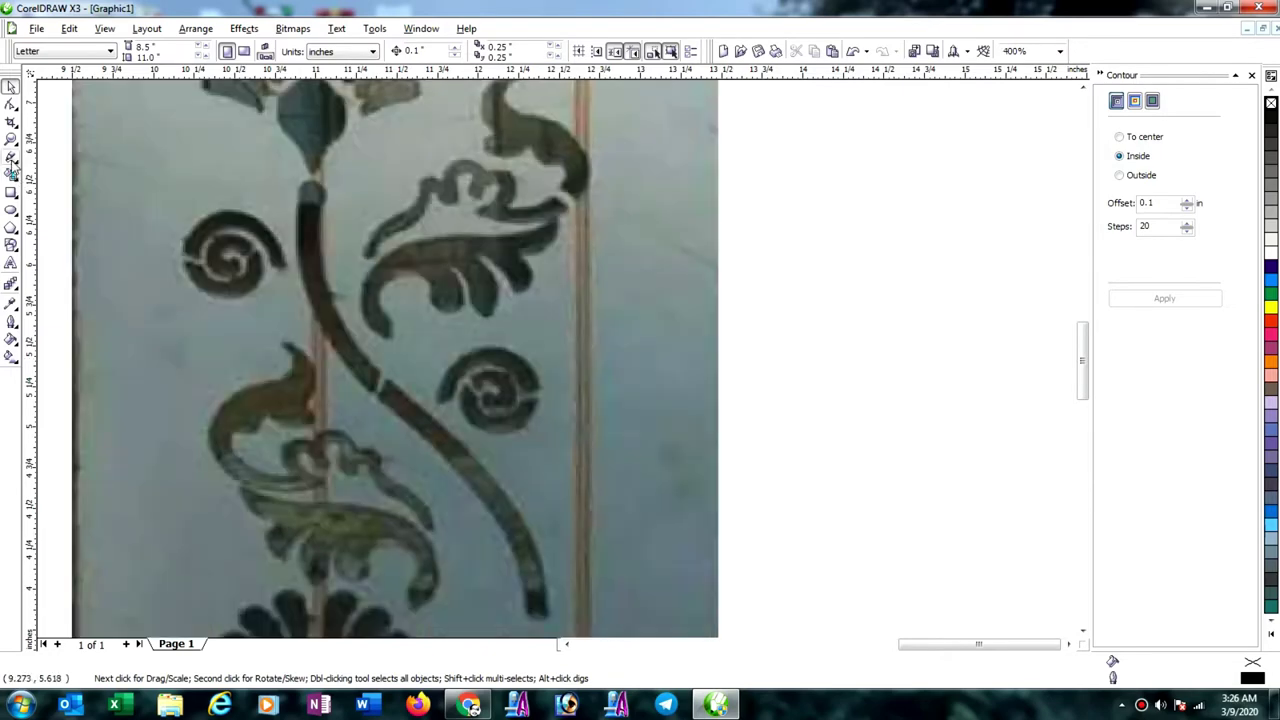
click(15, 160)
click(12, 157)
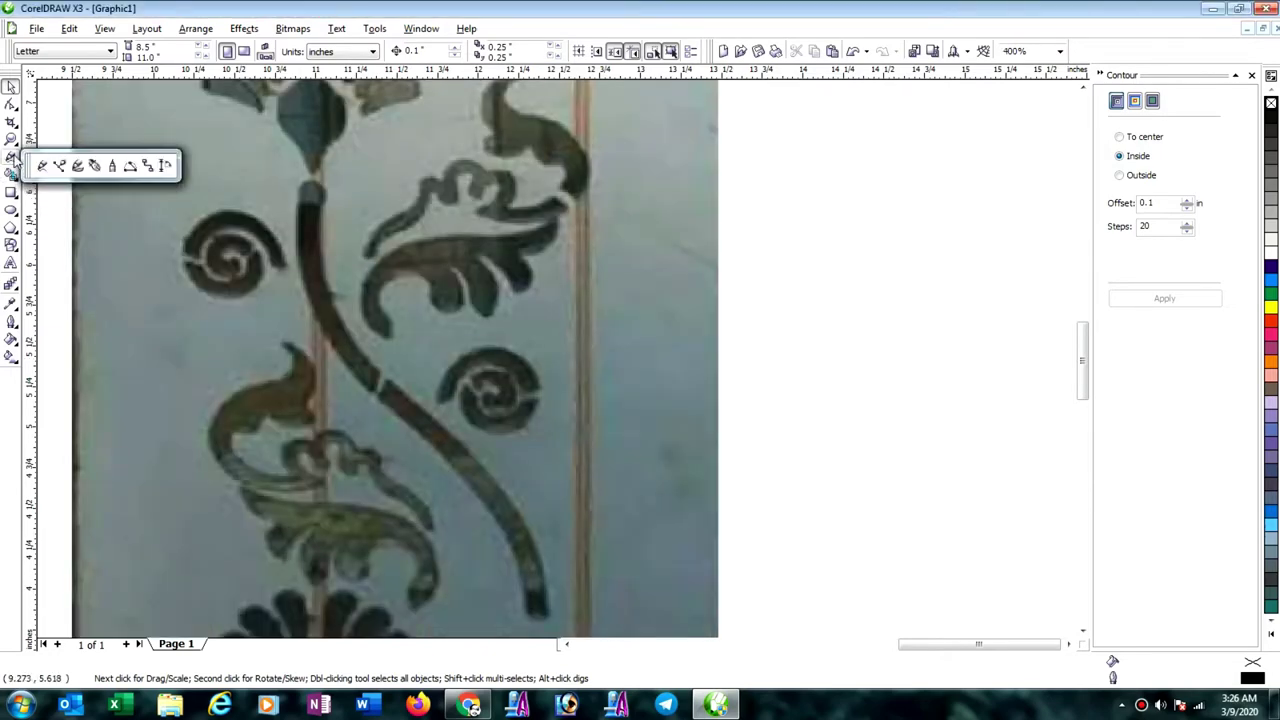
click(94, 168)
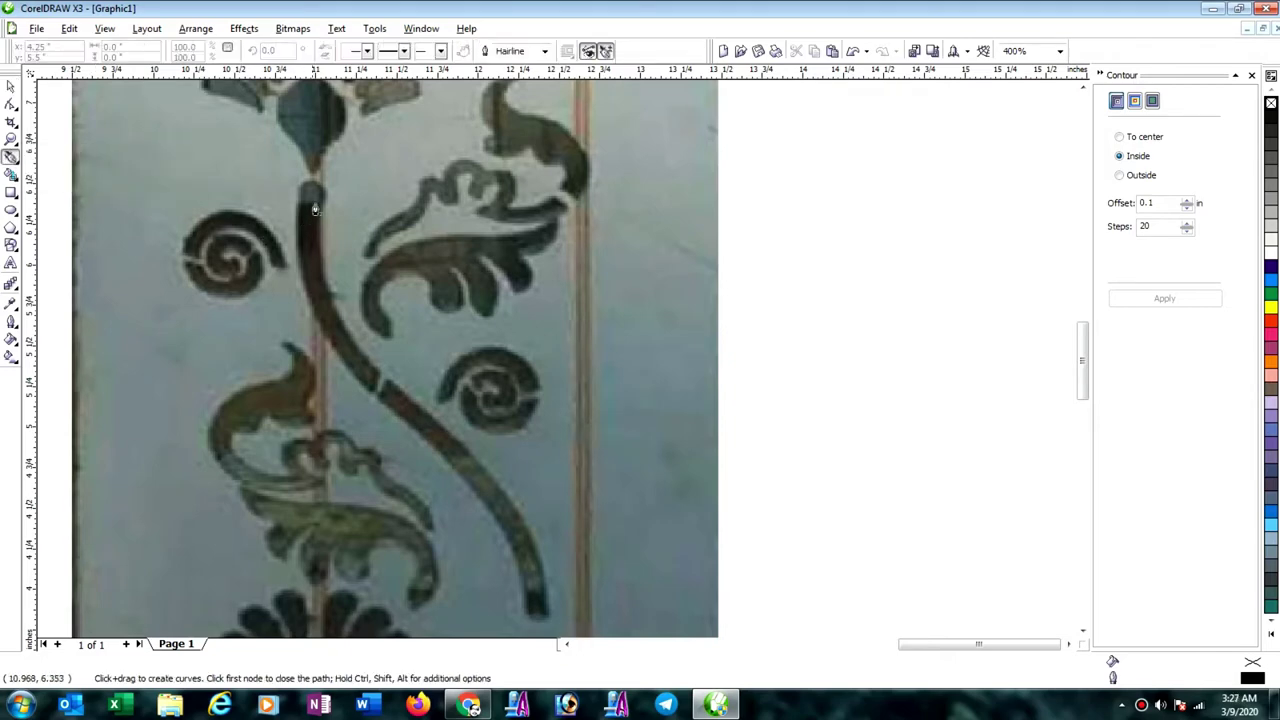
drag(312, 187, 320, 204)
drag(380, 387, 490, 488)
double_click(533, 594)
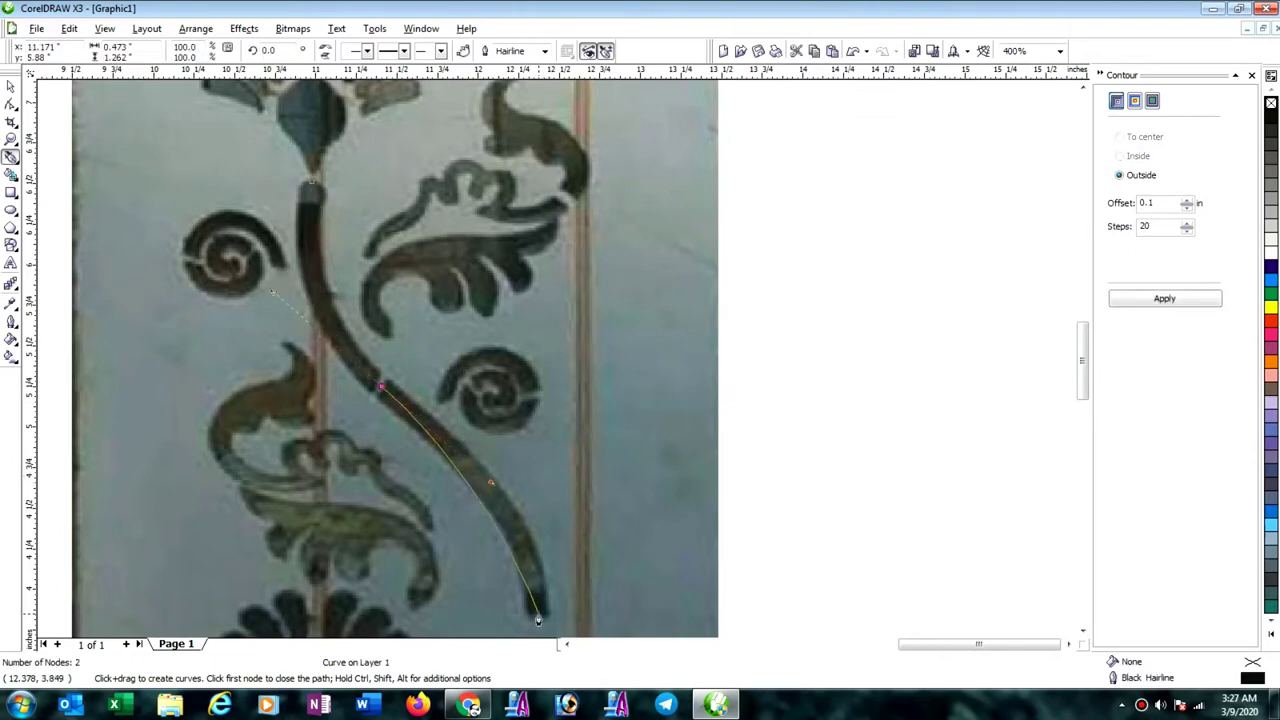
drag(539, 614, 545, 642)
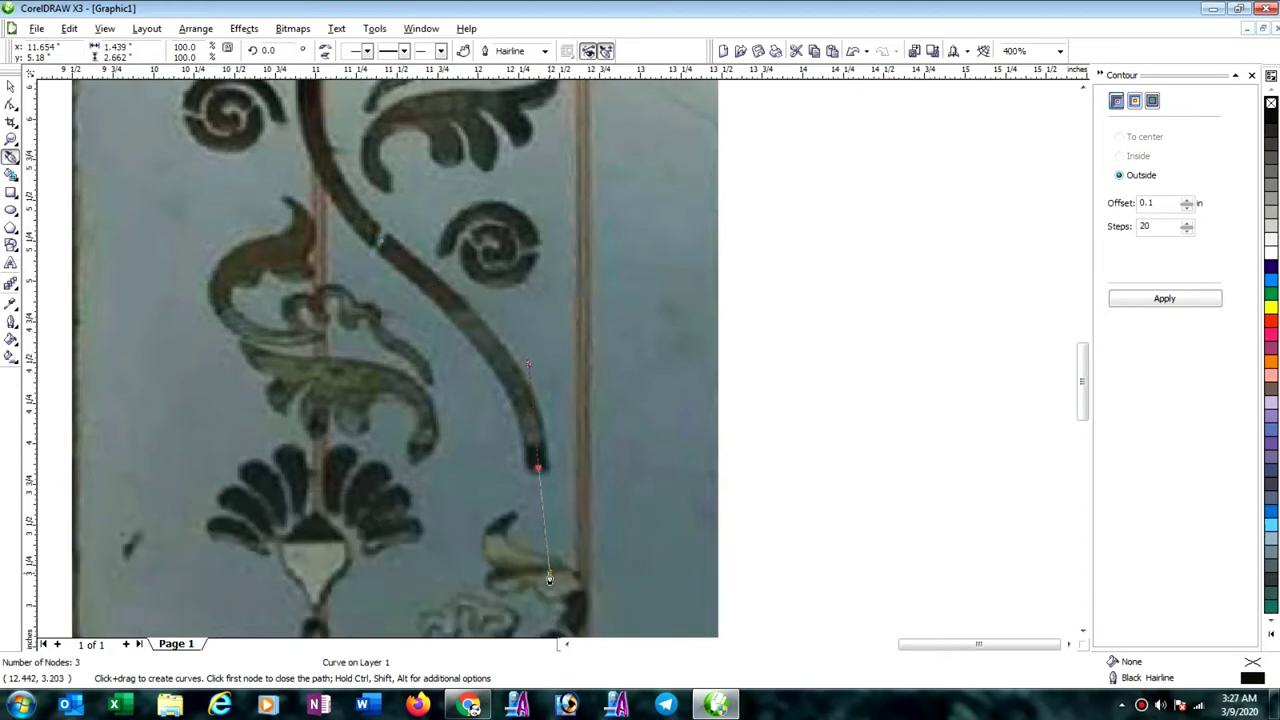
drag(549, 578, 549, 572)
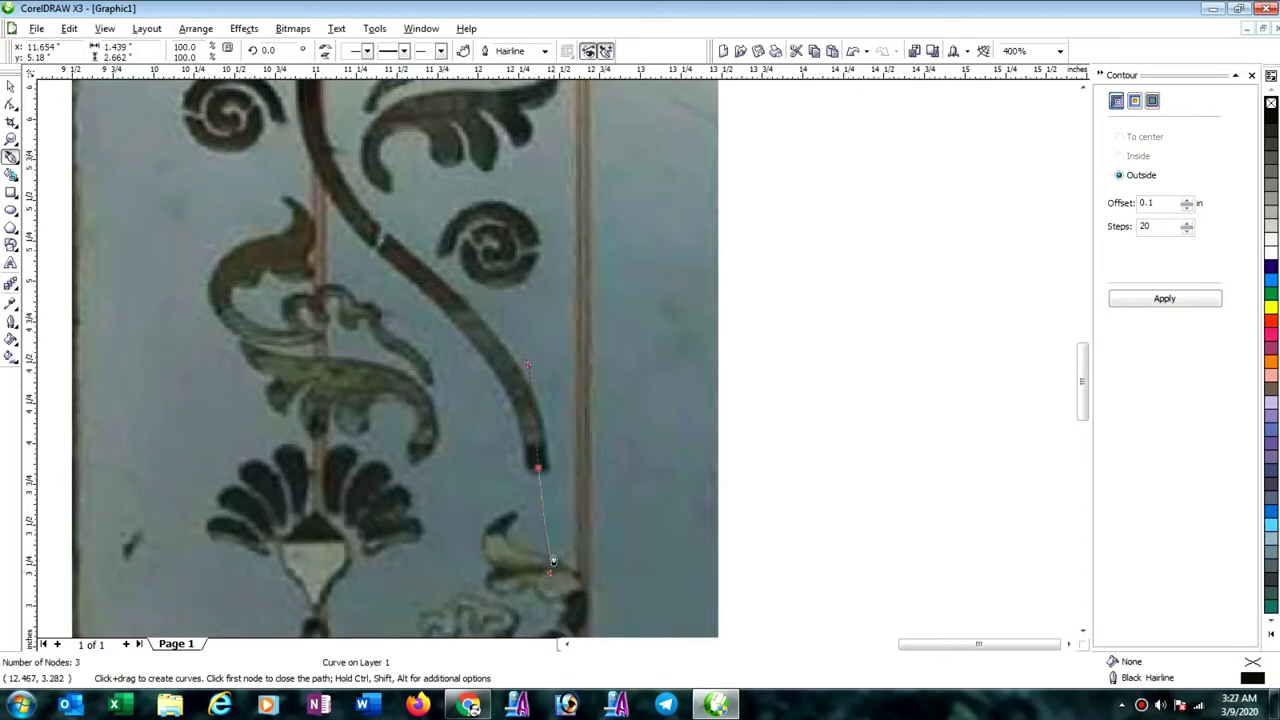
double_click(539, 472)
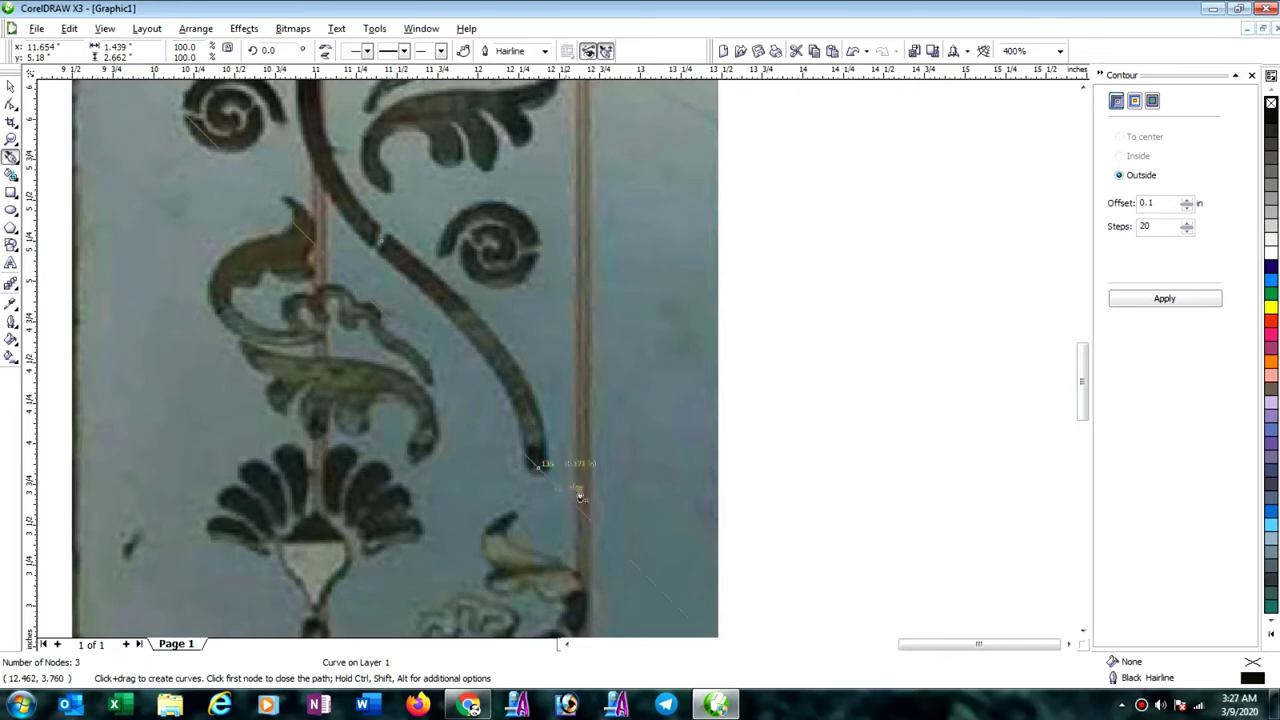
Give the stem curve a yellow outline 2 points wide and deselect it.
right_click(1270, 308)
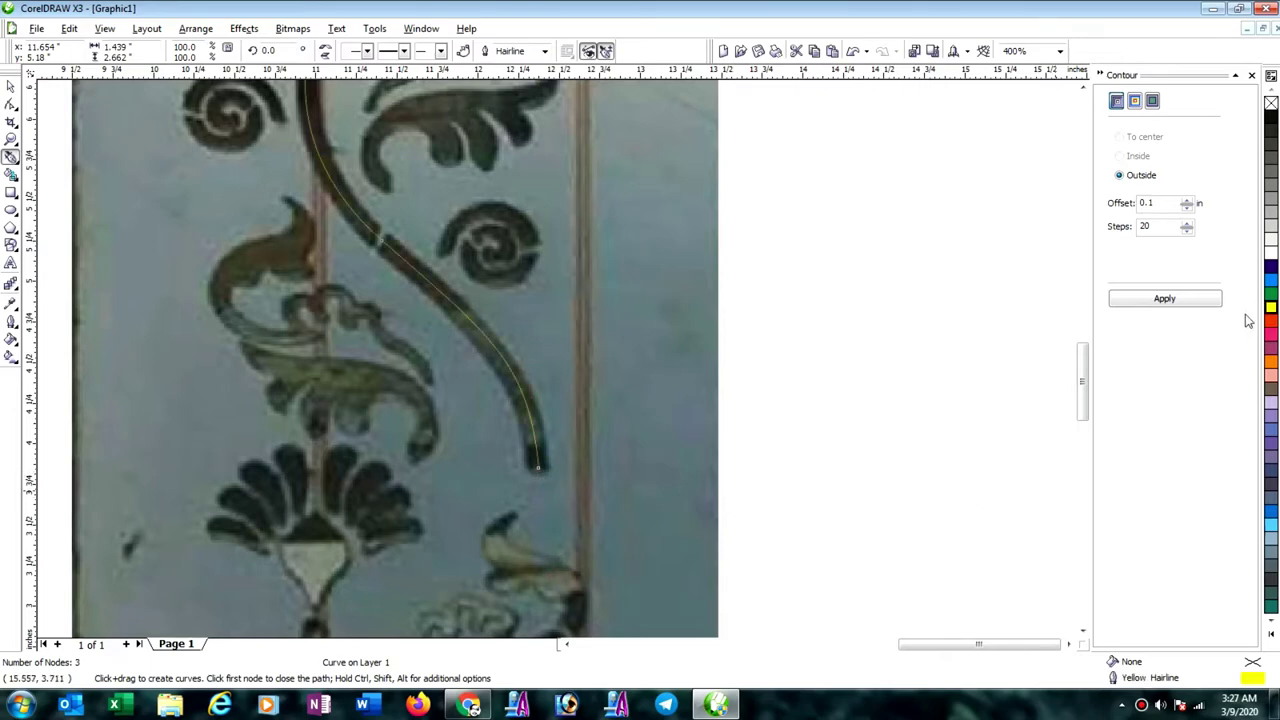
click(11, 323)
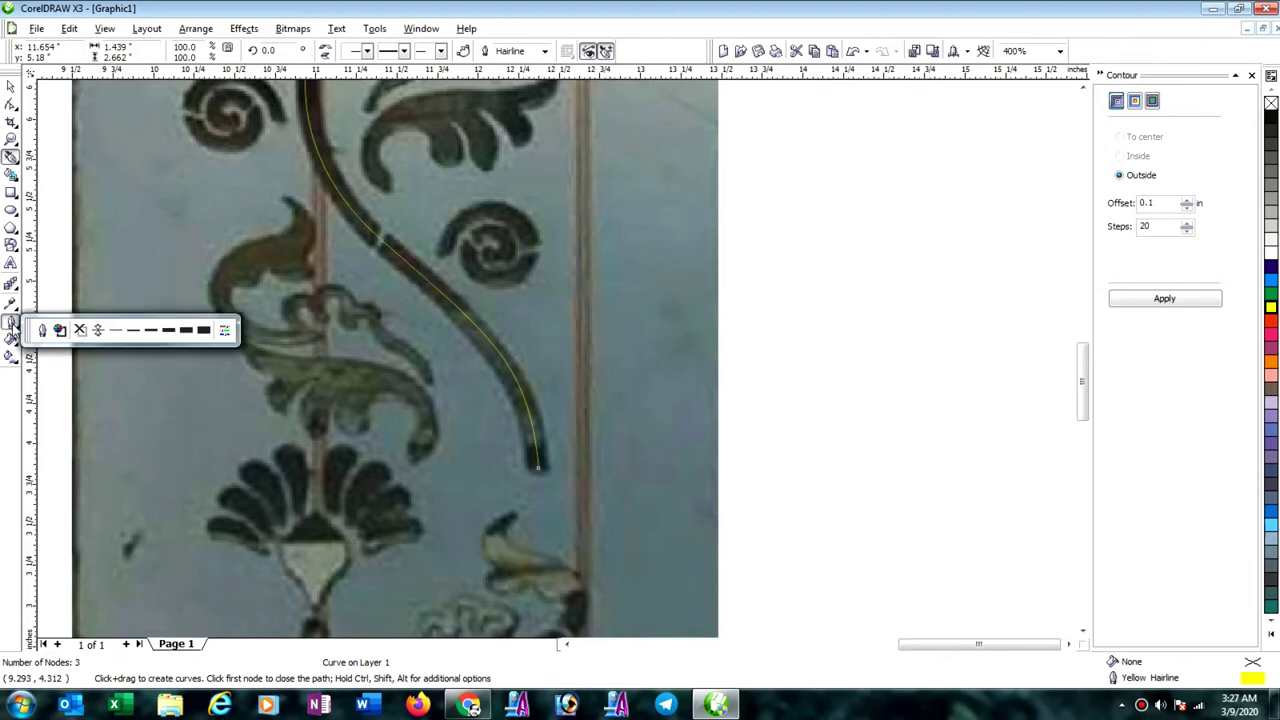
click(150, 330)
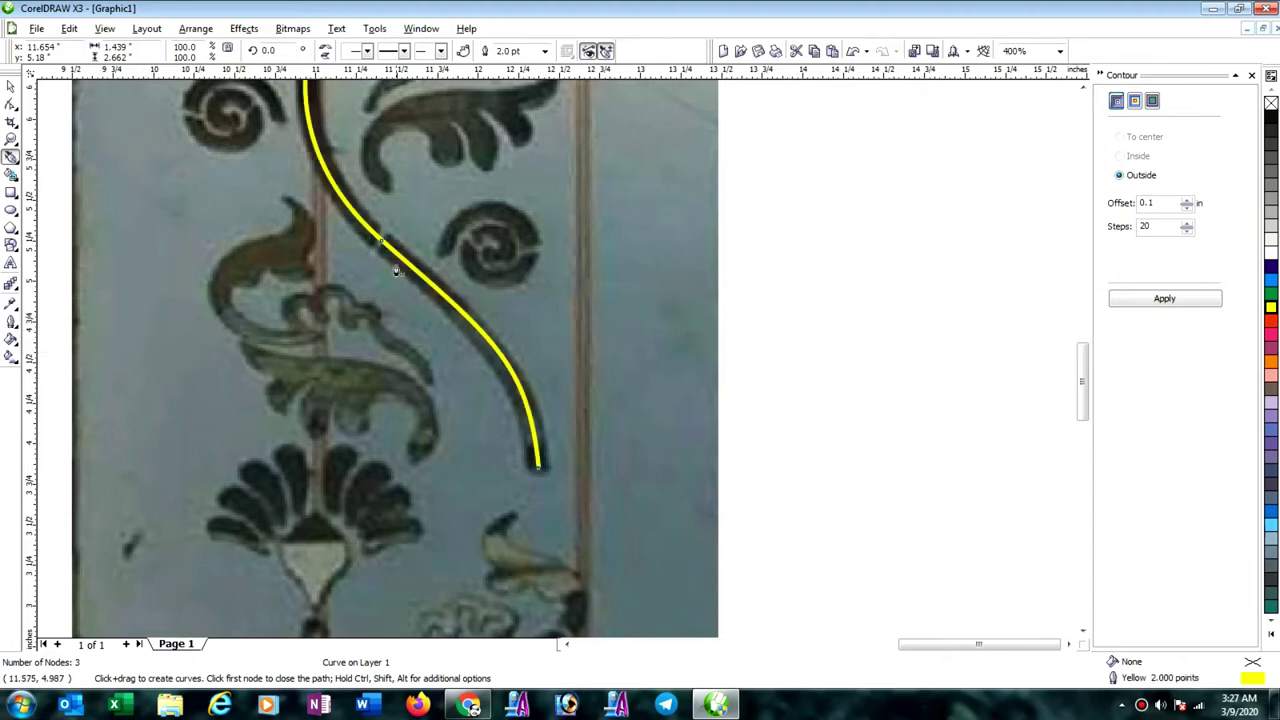
key(space)
click(834, 312)
Set the document's drawing units to millimeters.
scroll(834, 312, down, 1)
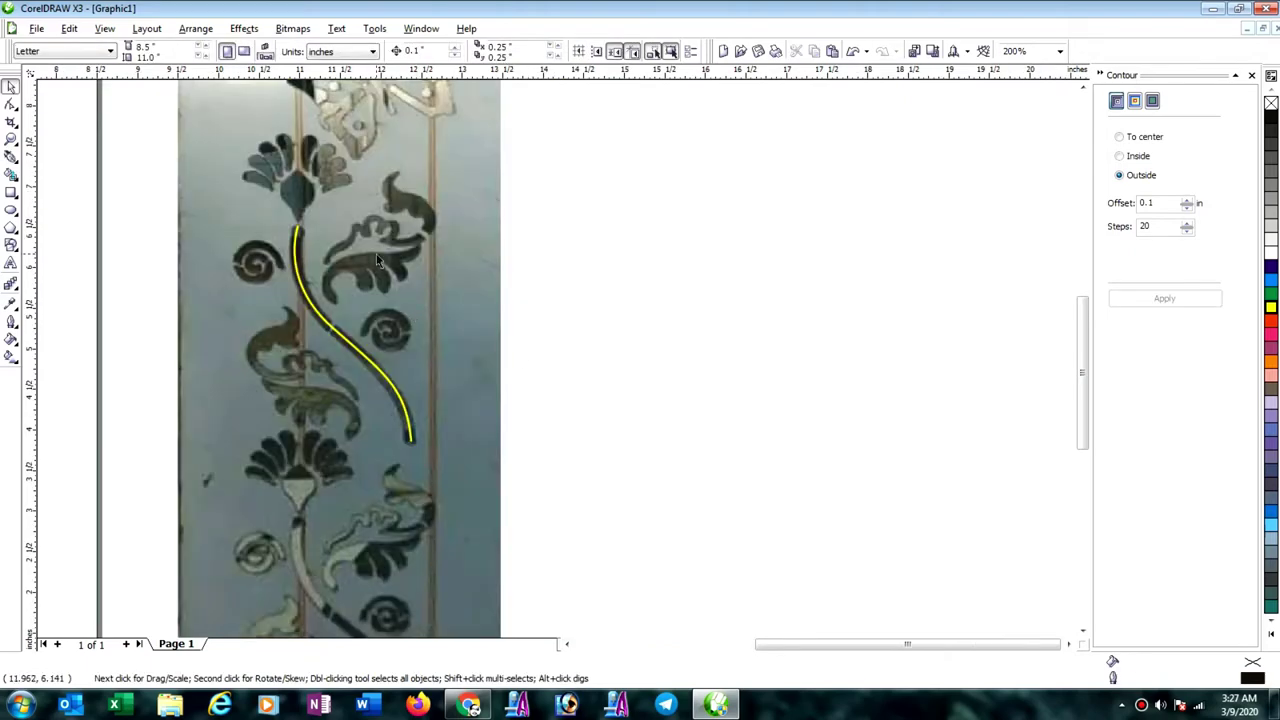
click(340, 51)
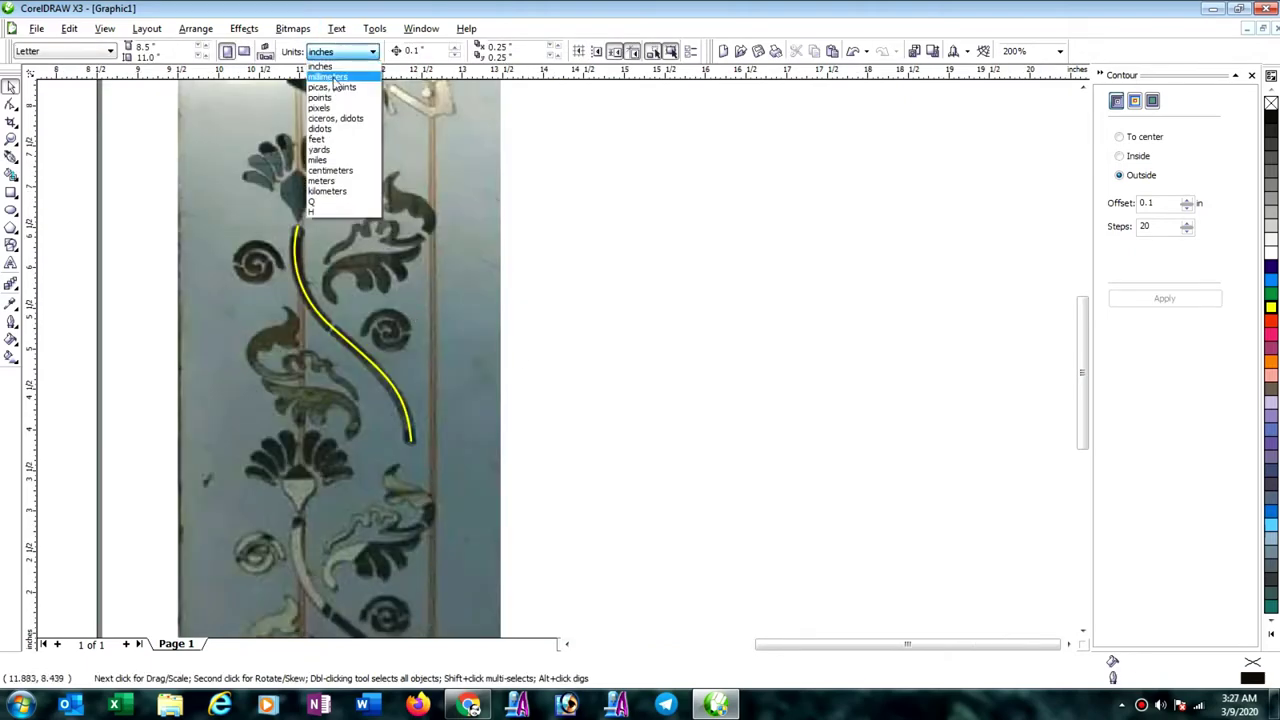
click(333, 78)
Draw an ellipse about 3.8 by 3.6 mm across the lower half of the traced stem to gauge its width.
scroll(466, 321, up, 2)
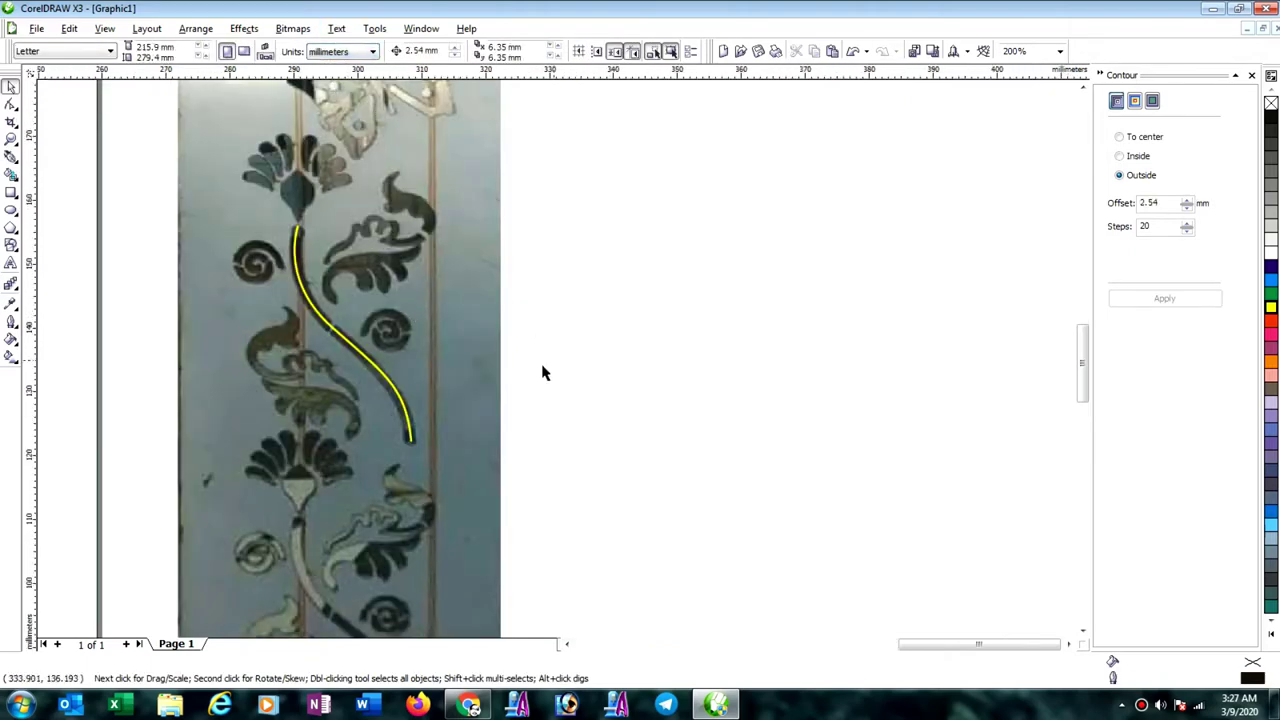
scroll(360, 457, up, 1)
scroll(500, 383, down, 3)
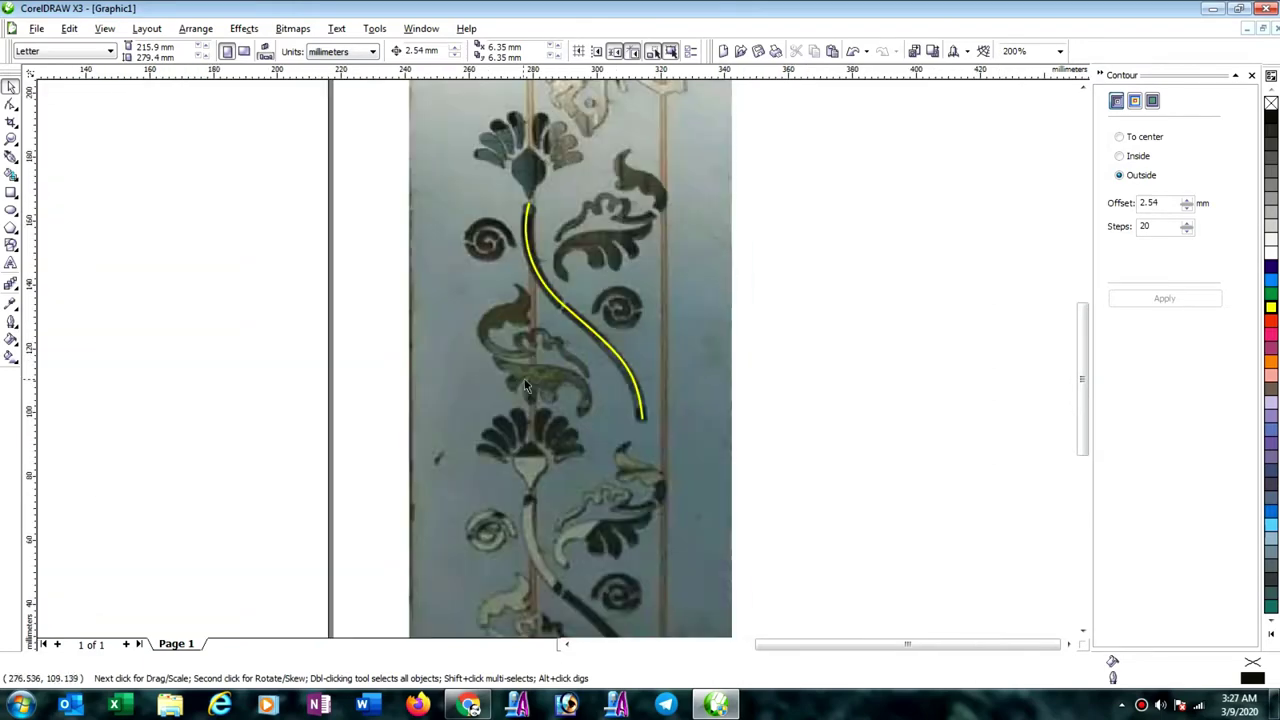
scroll(620, 352, up, 2)
scroll(540, 386, up, 2)
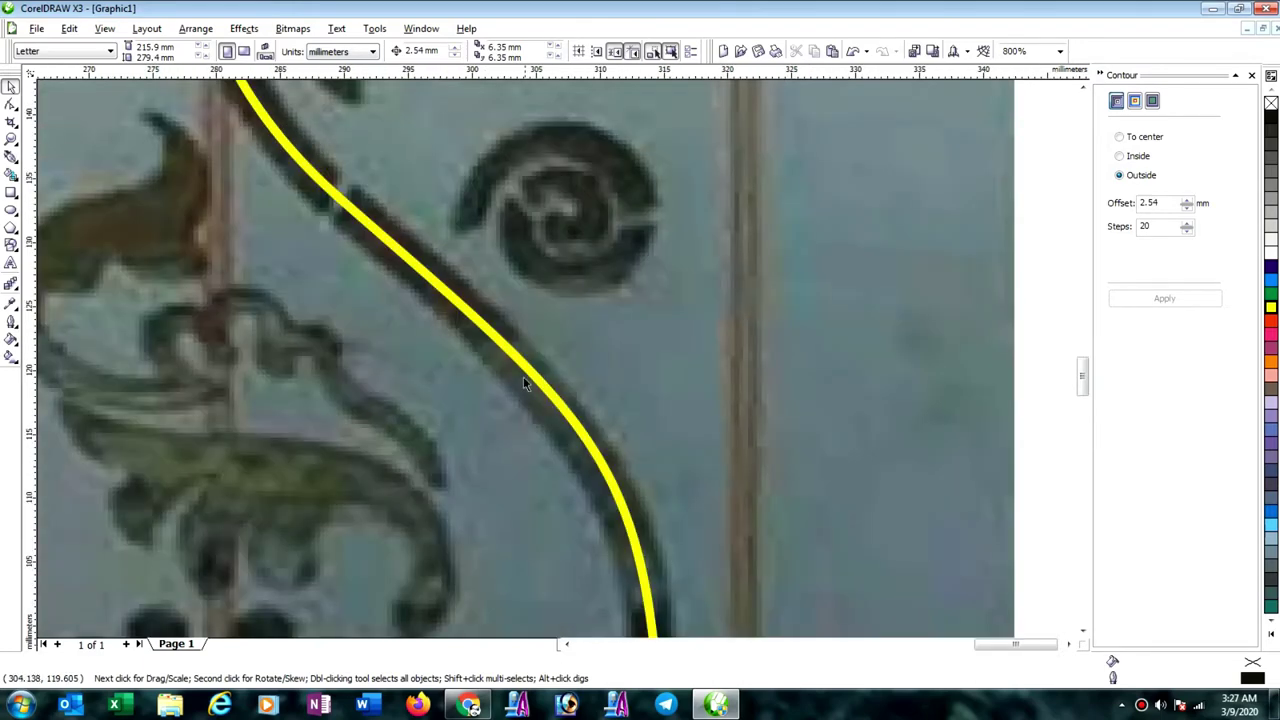
click(10, 210)
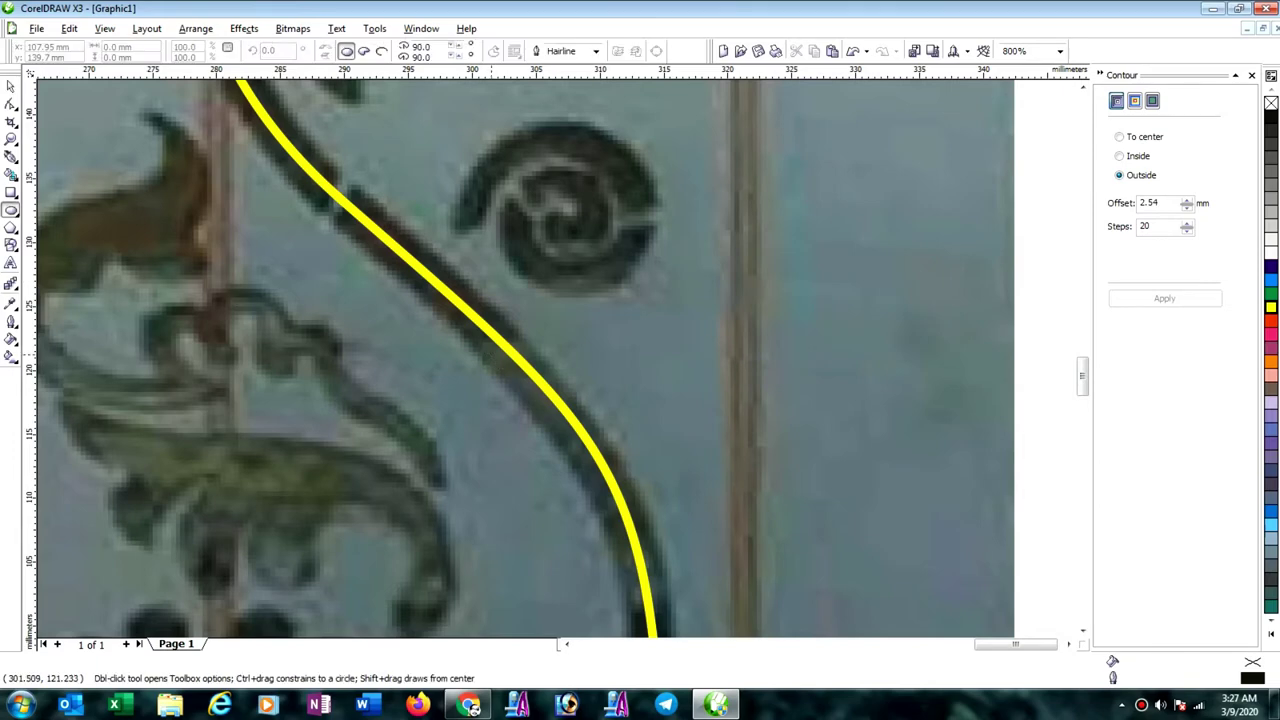
drag(491, 352, 544, 403)
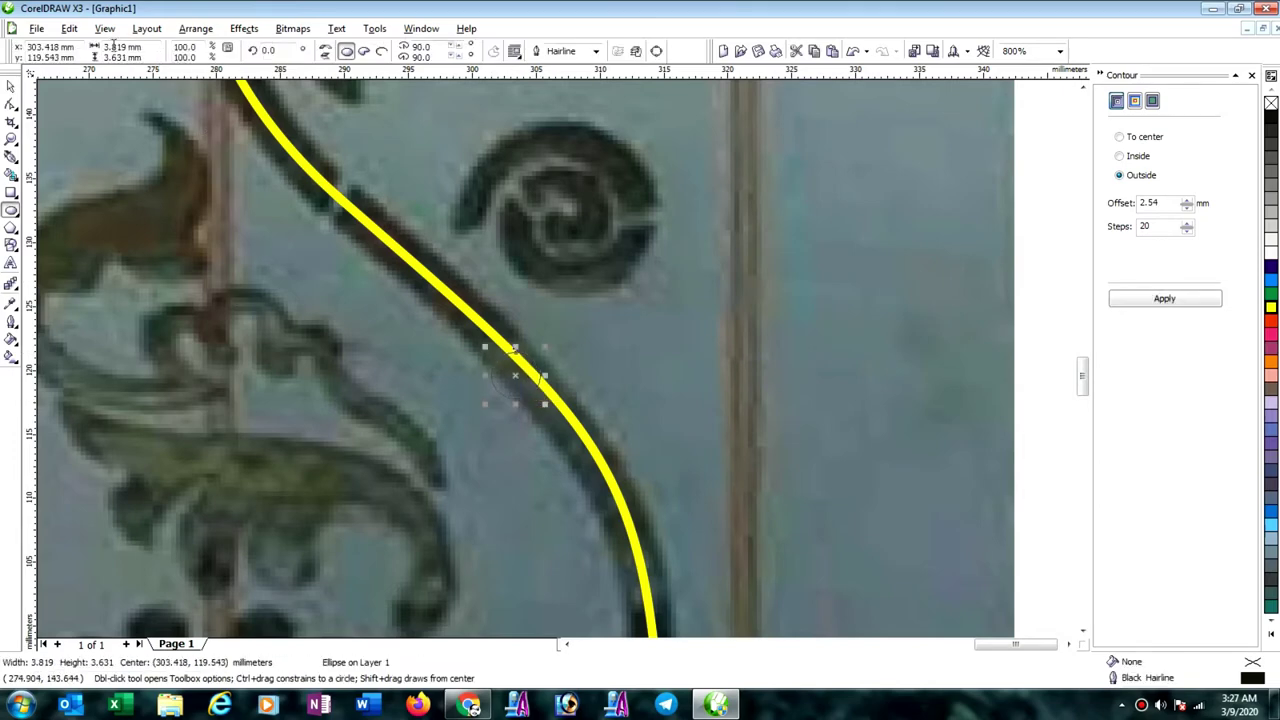
Move the small ellipse about 0.8 mm so its centre sits on the yellow stem curve.
click(12, 88)
scroll(554, 357, up, 2)
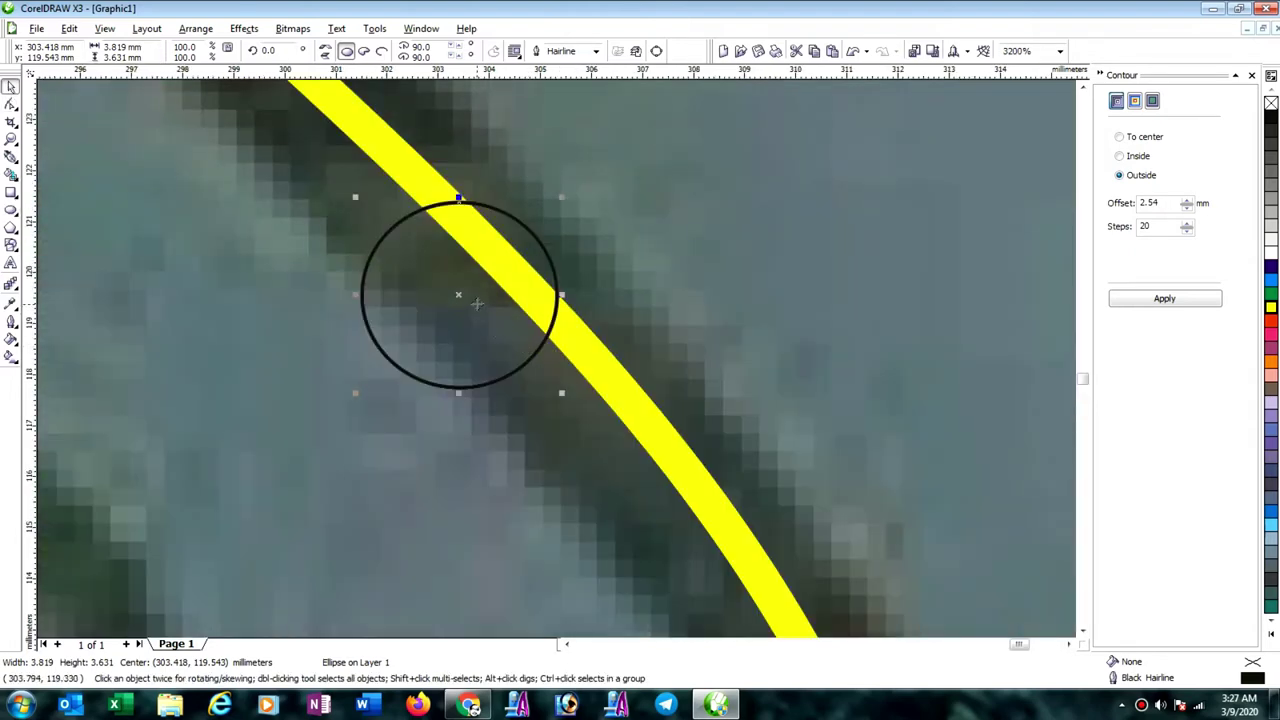
drag(459, 296, 525, 271)
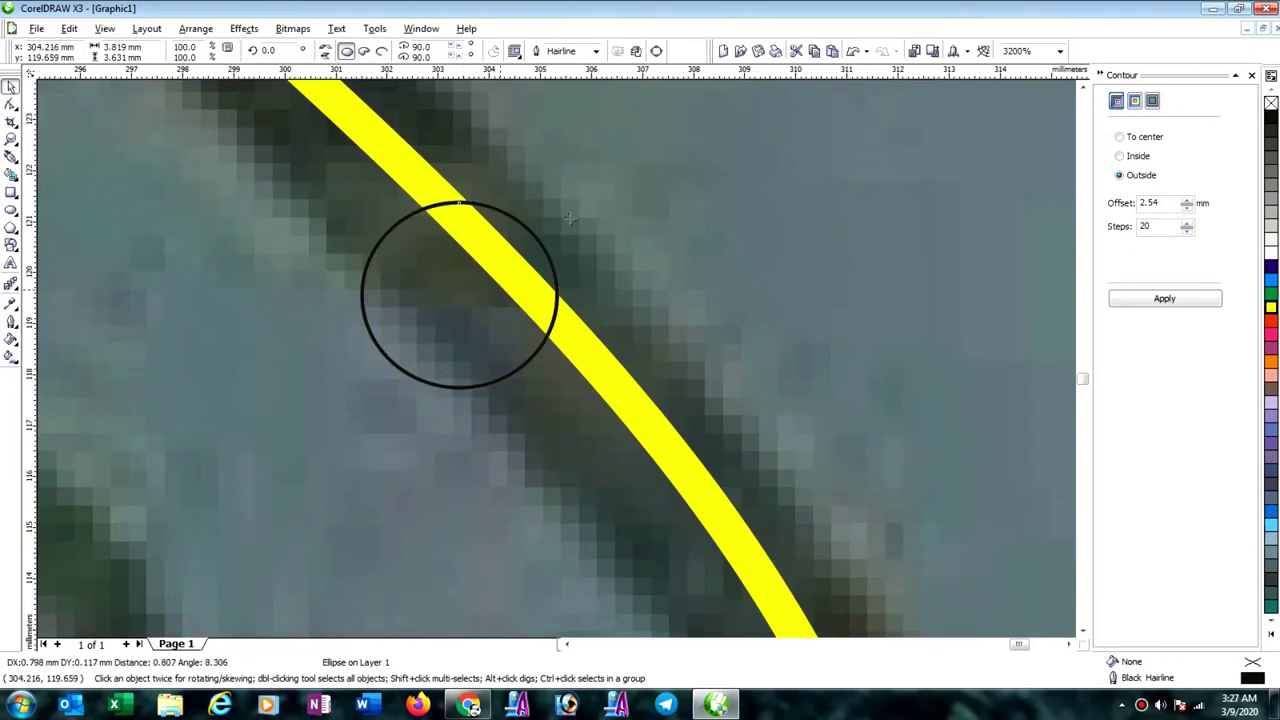
drag(569, 218, 585, 217)
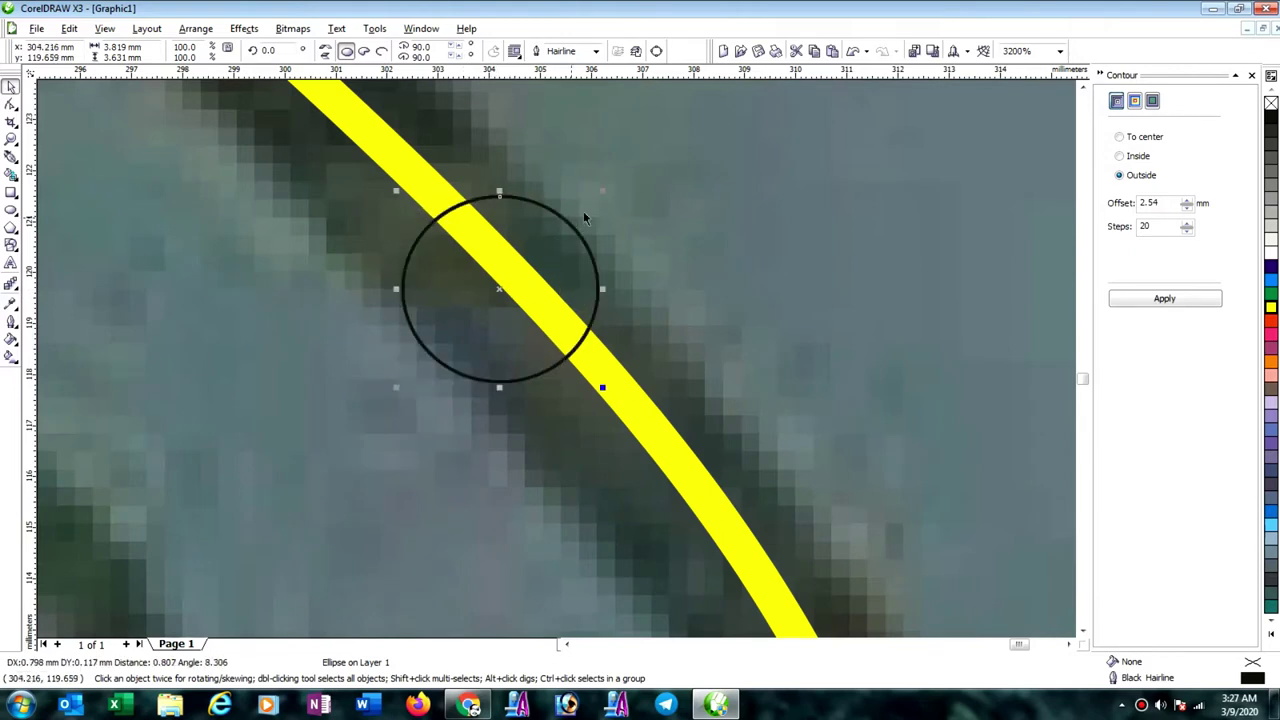
Apply an outside contour to the yellow stem curve with a 2.0 mm offset and 1 step, and deselect it.
scroll(585, 218, down, 4)
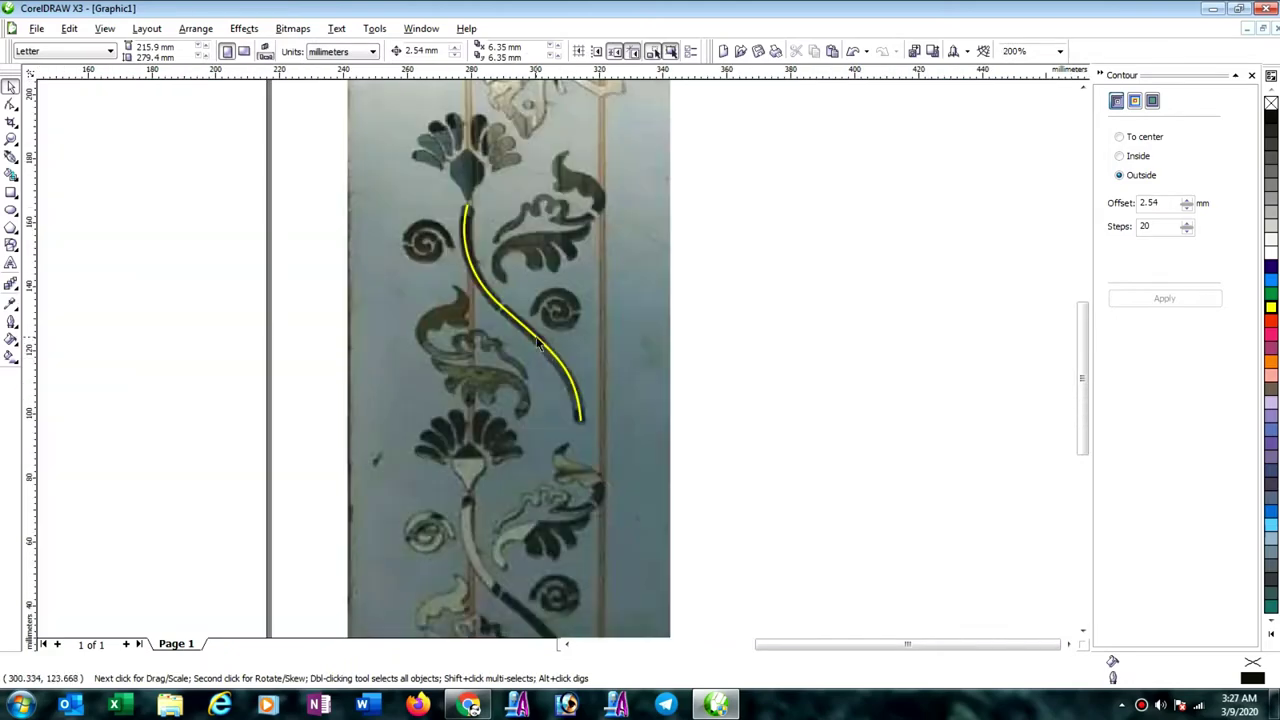
click(537, 344)
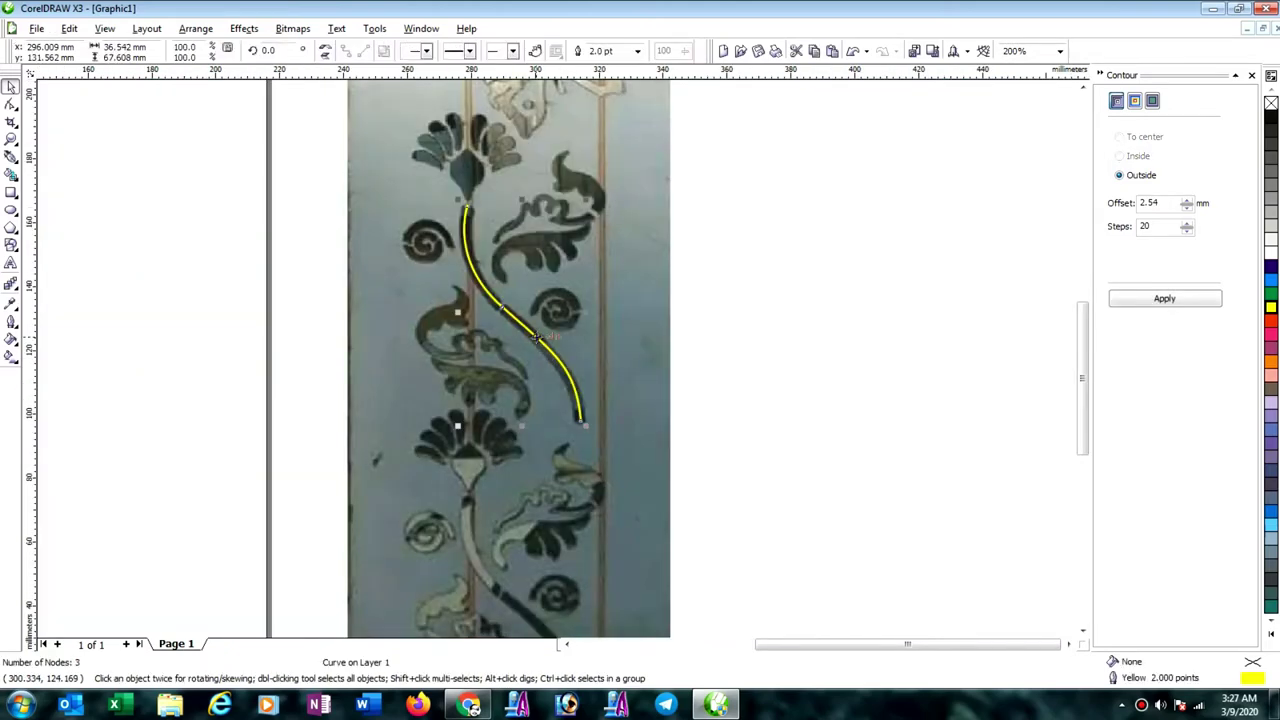
double_click(1164, 205)
text(2.0)
key(Tab)
click(1149, 302)
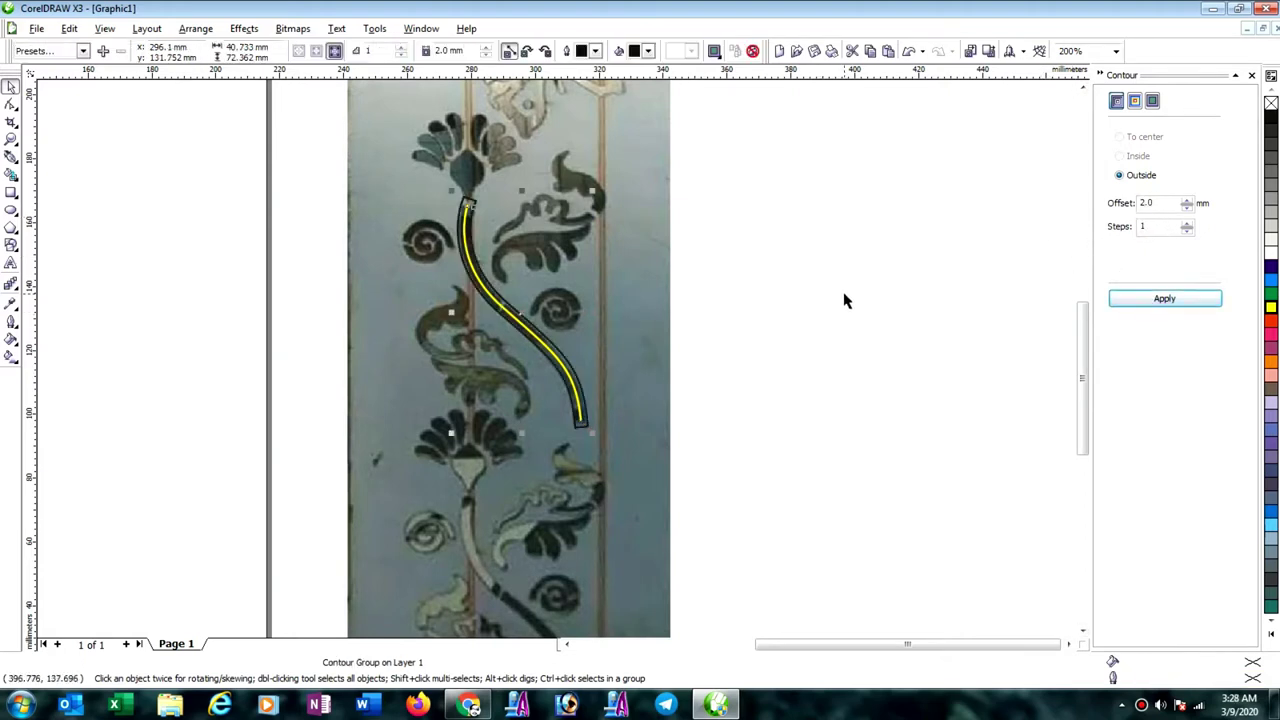
scroll(680, 318, down, 1)
scroll(555, 365, up, 1)
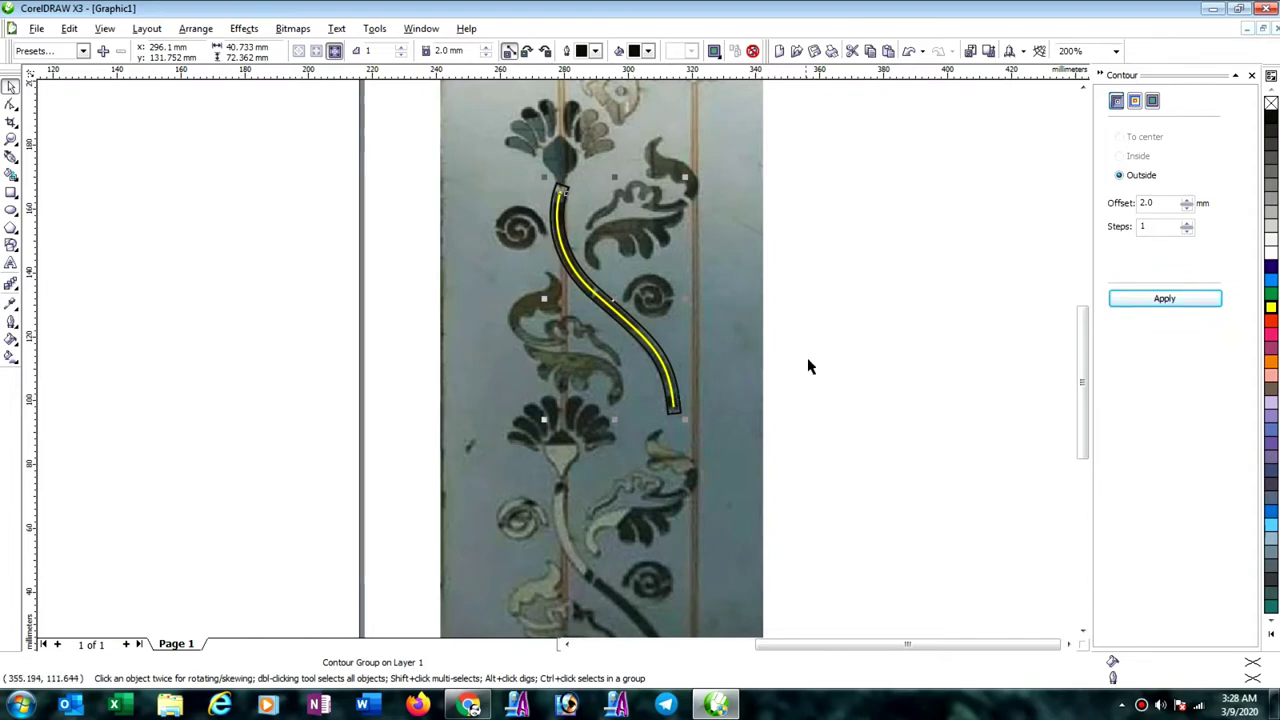
click(803, 311)
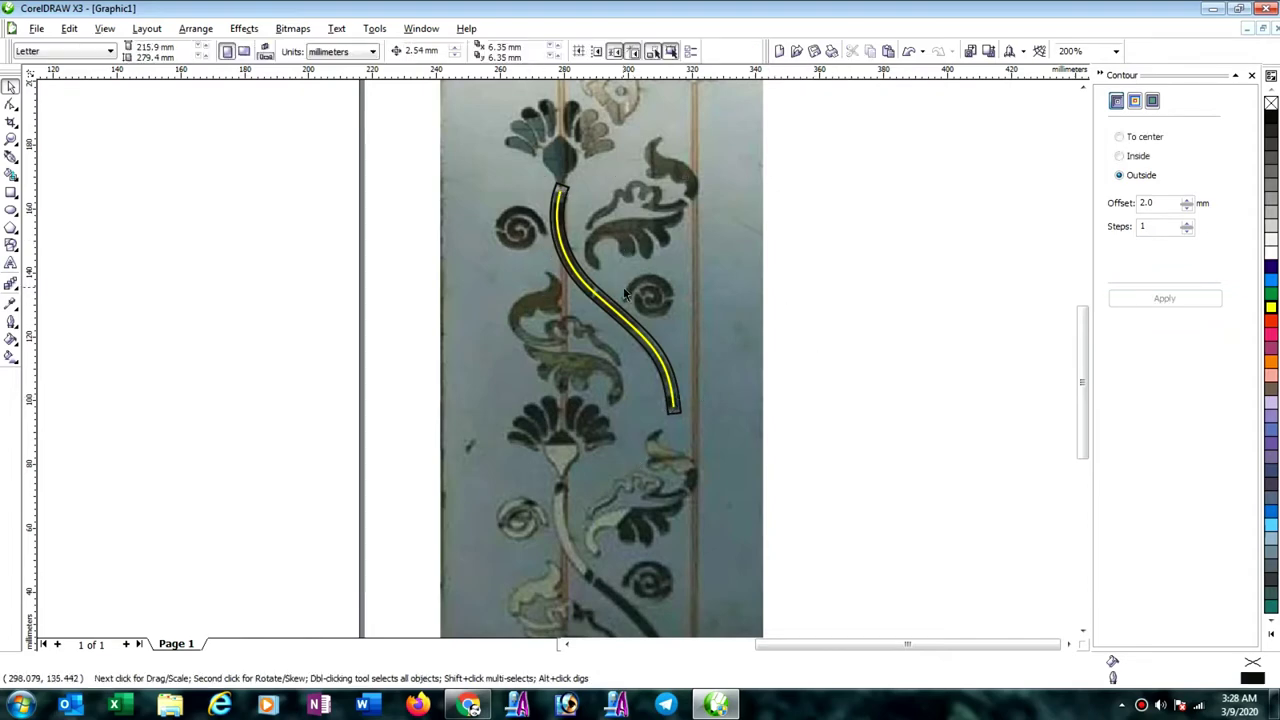
Draw a symmetrical two-revolution spiral about 16.3 mm across, just right of the scroll motif beside the stem.
scroll(600, 330, up, 1)
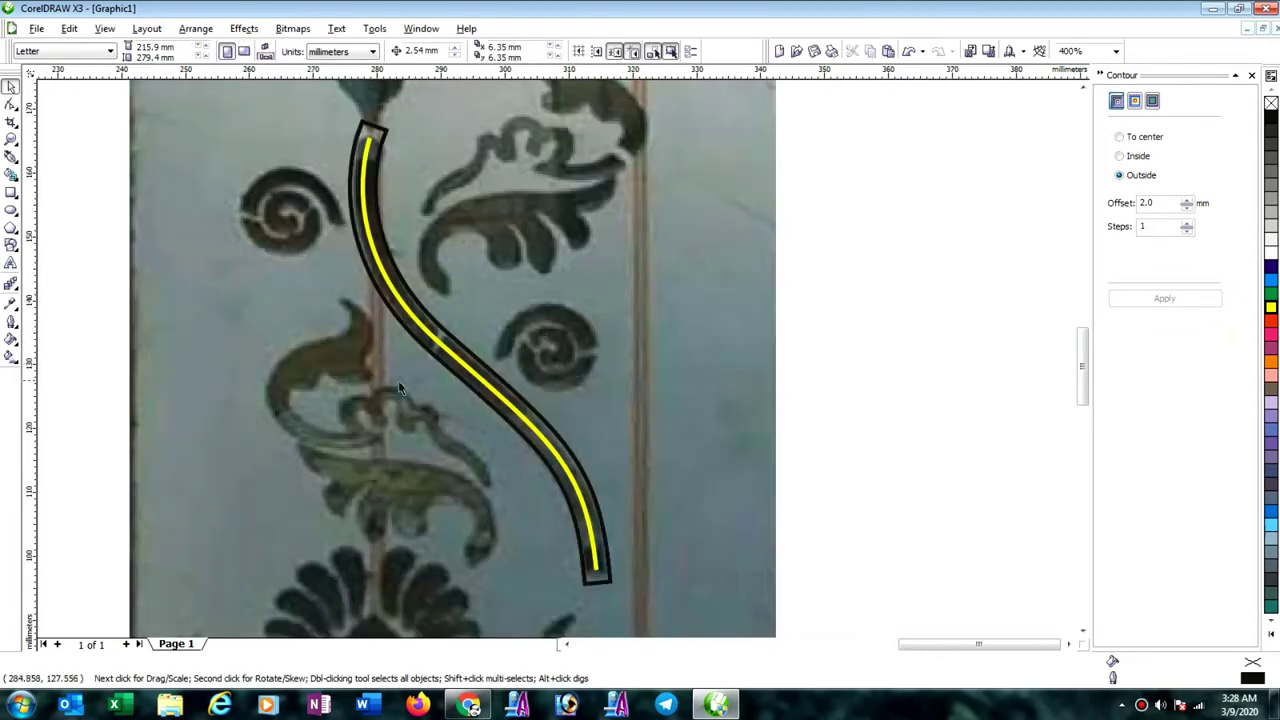
click(14, 229)
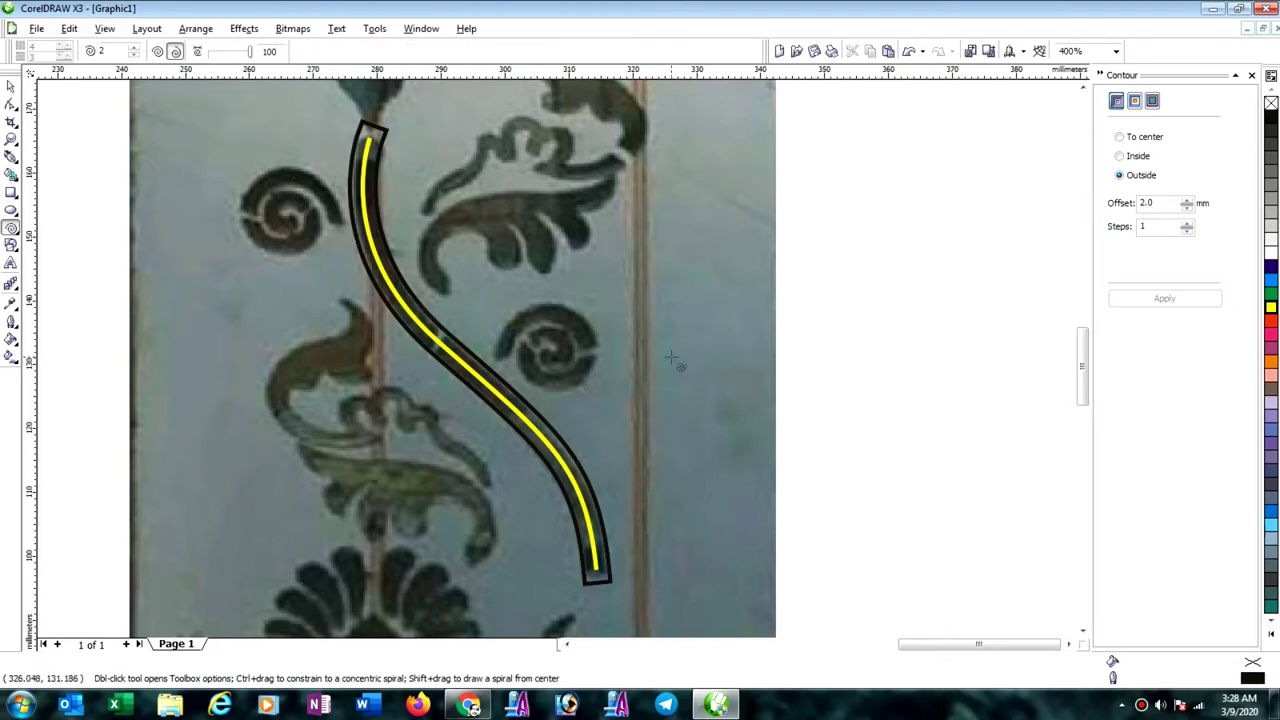
drag(671, 358, 749, 413)
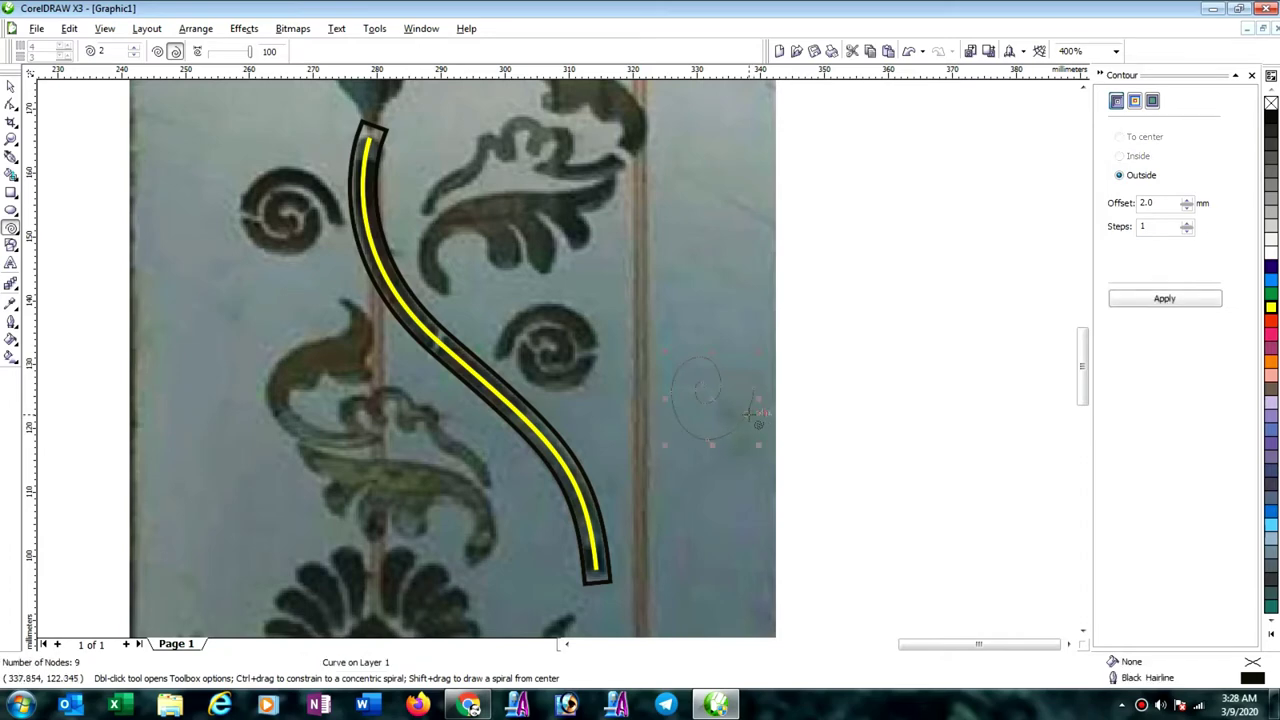
key(ctrl+z)
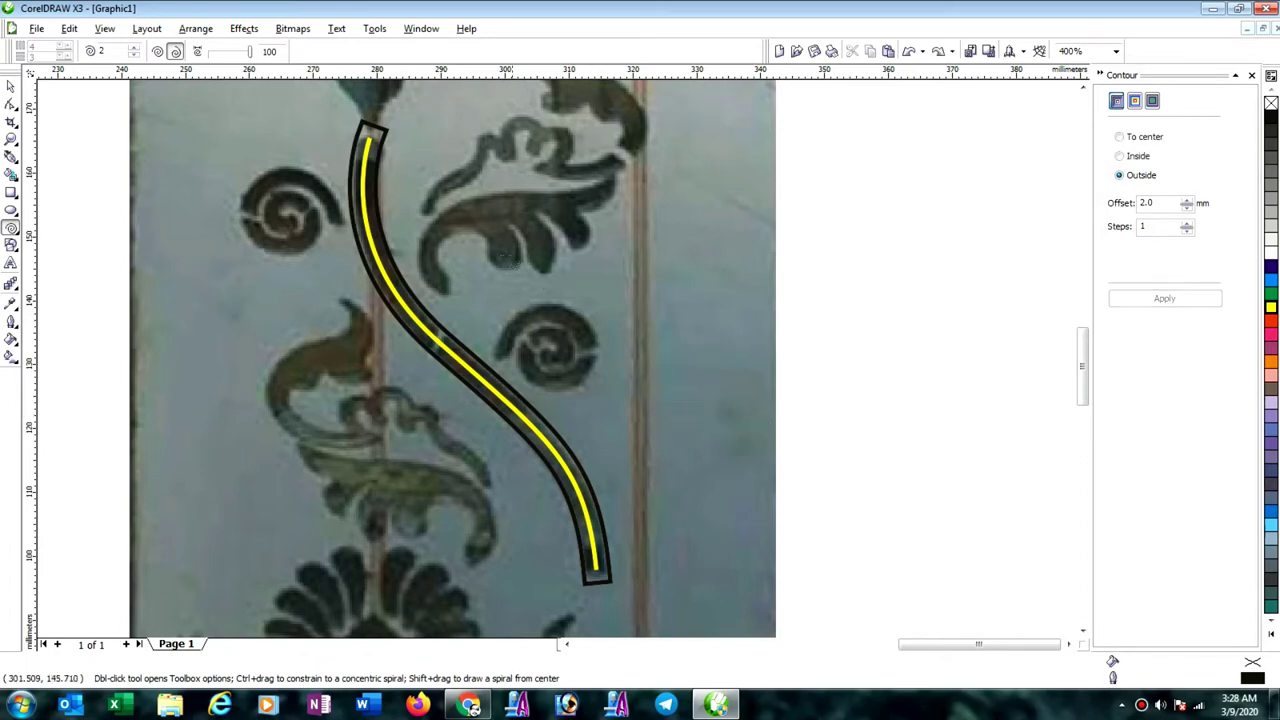
click(157, 51)
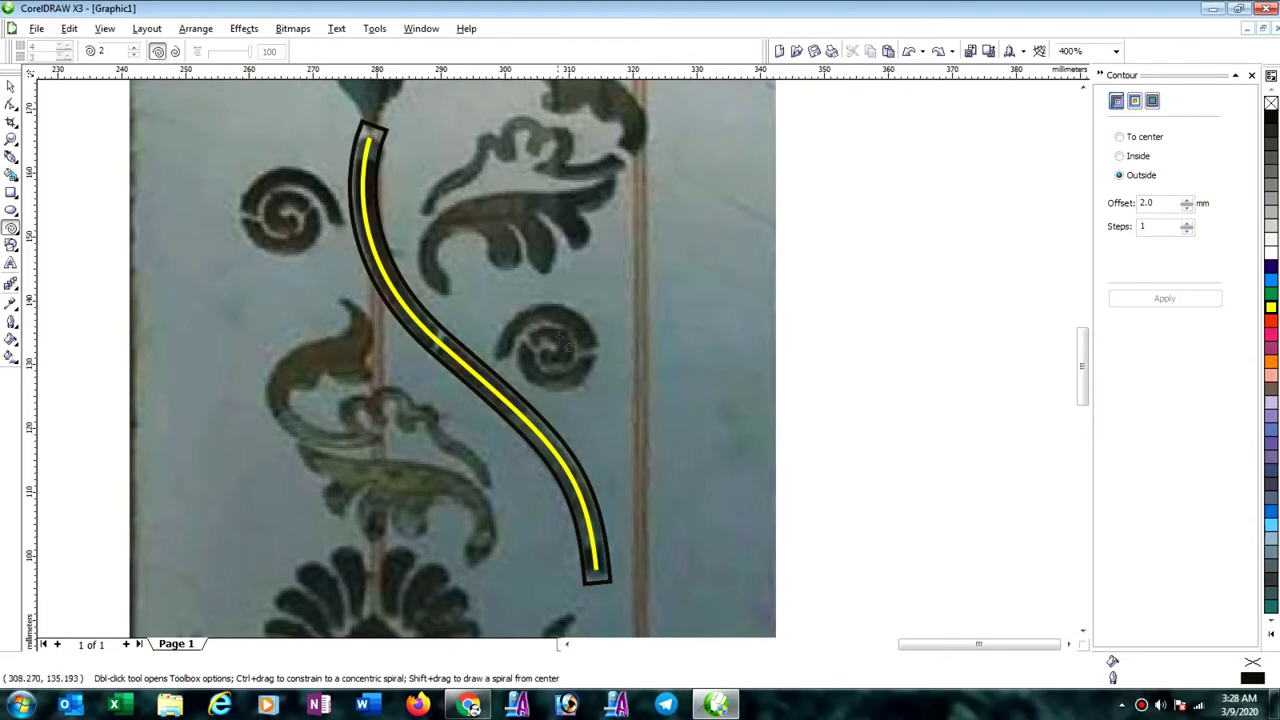
drag(586, 388, 689, 334)
click(11, 87)
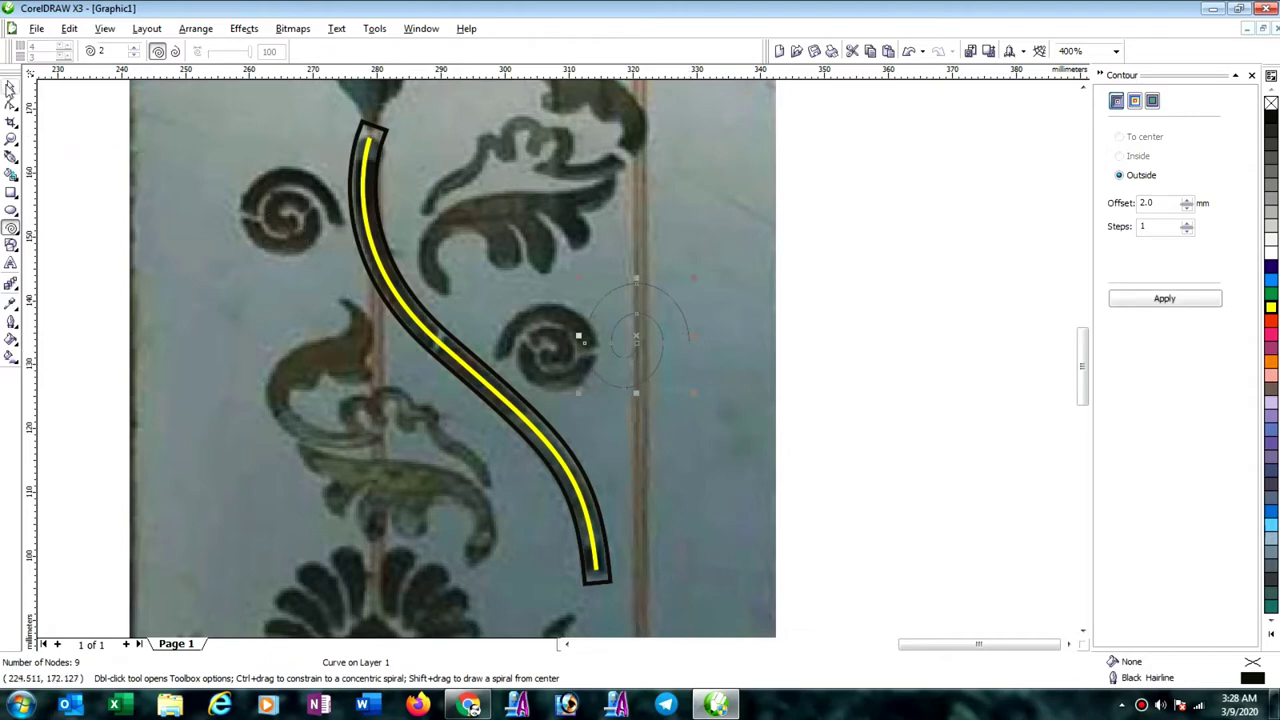
Give the spiral a yellow outline 2 points wide.
right_click(1271, 307)
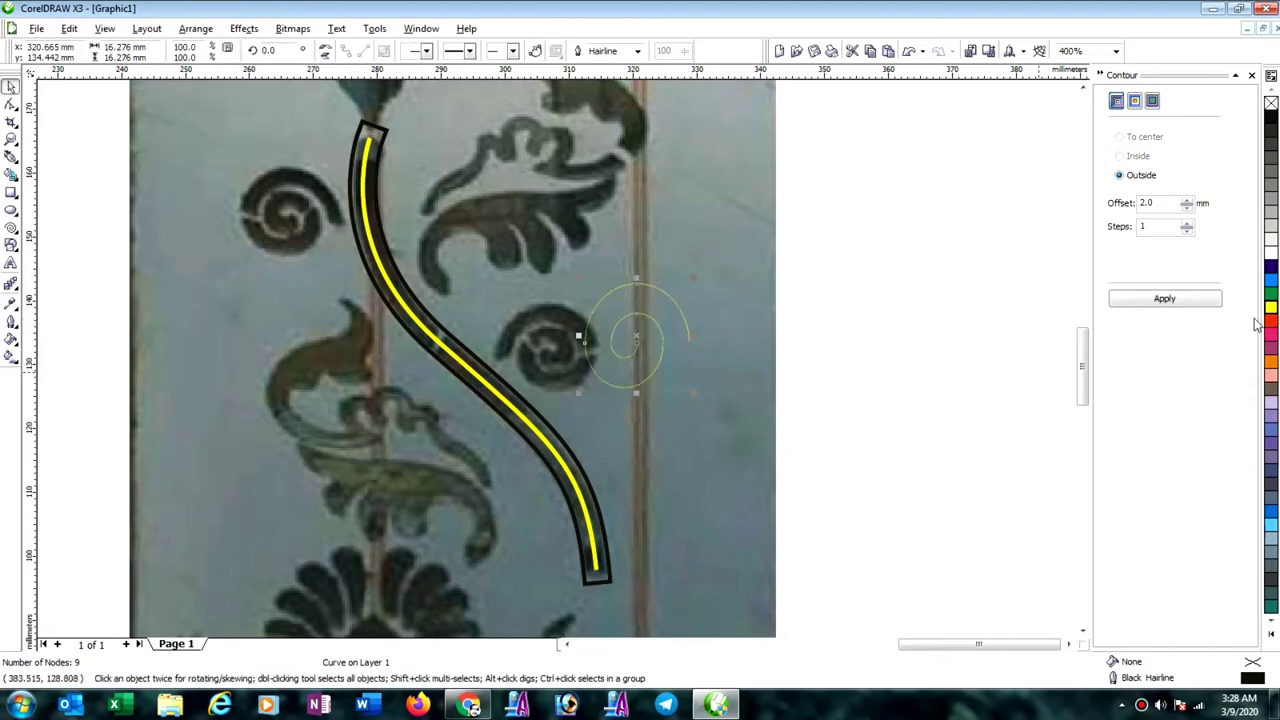
click(12, 320)
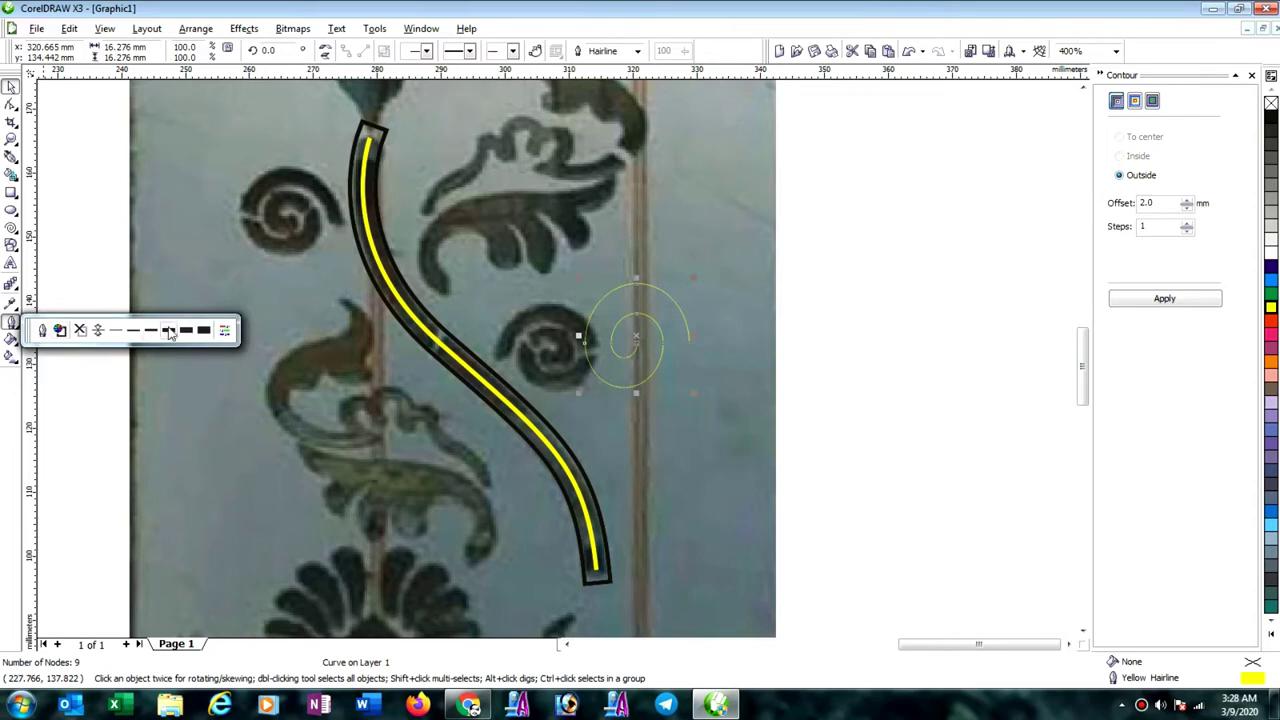
click(167, 331)
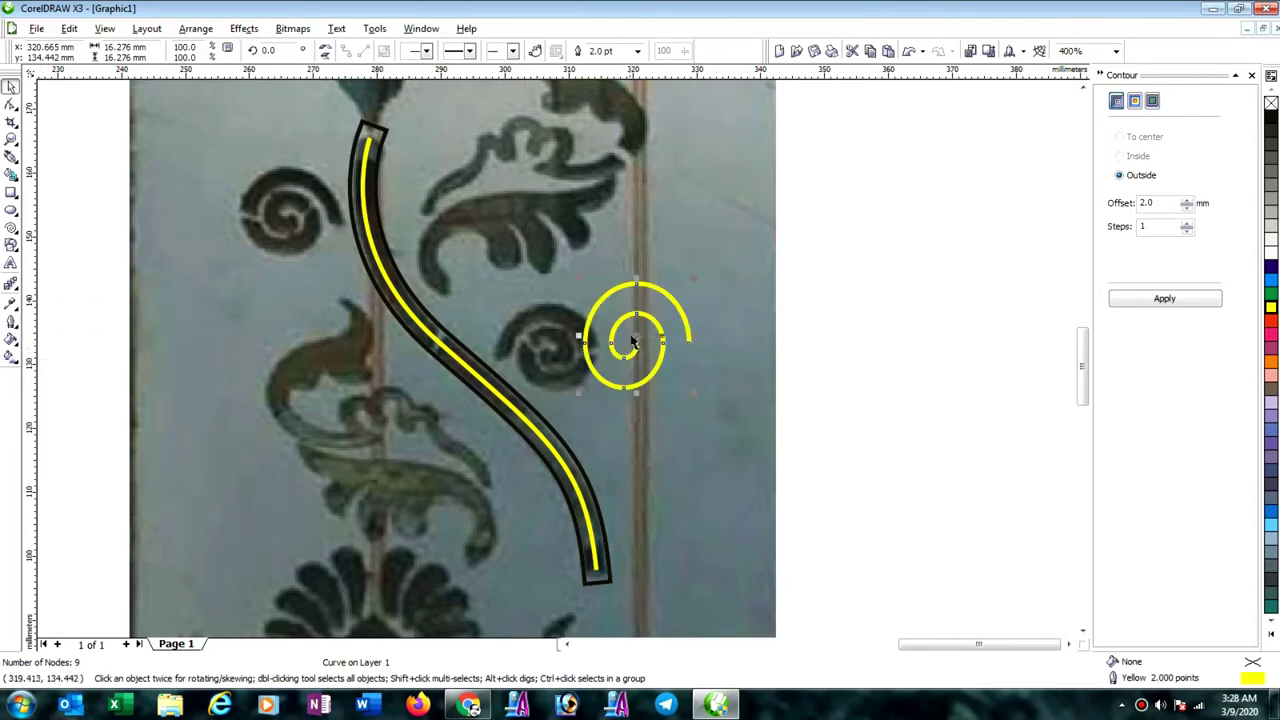
Move the spiral onto the upper scroll motif left of the stem and resize it to about 14.7 by 13.2 mm.
drag(637, 338, 287, 221)
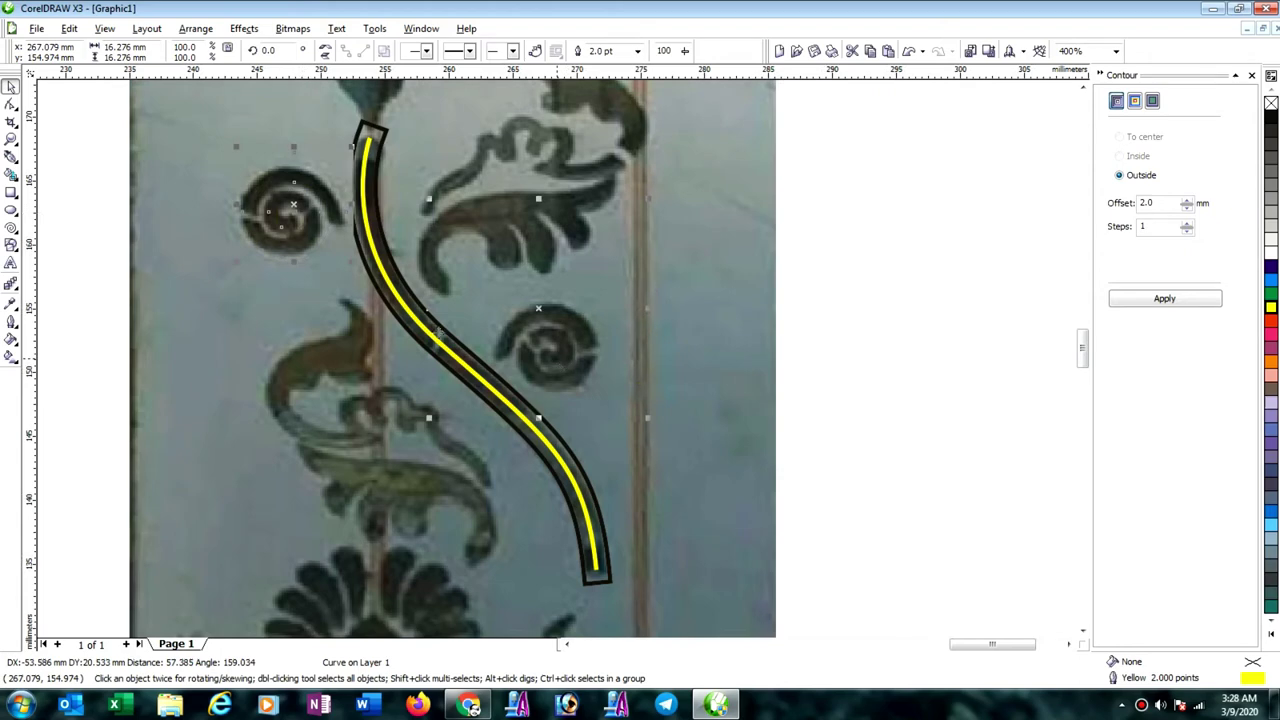
scroll(303, 236, up, 1)
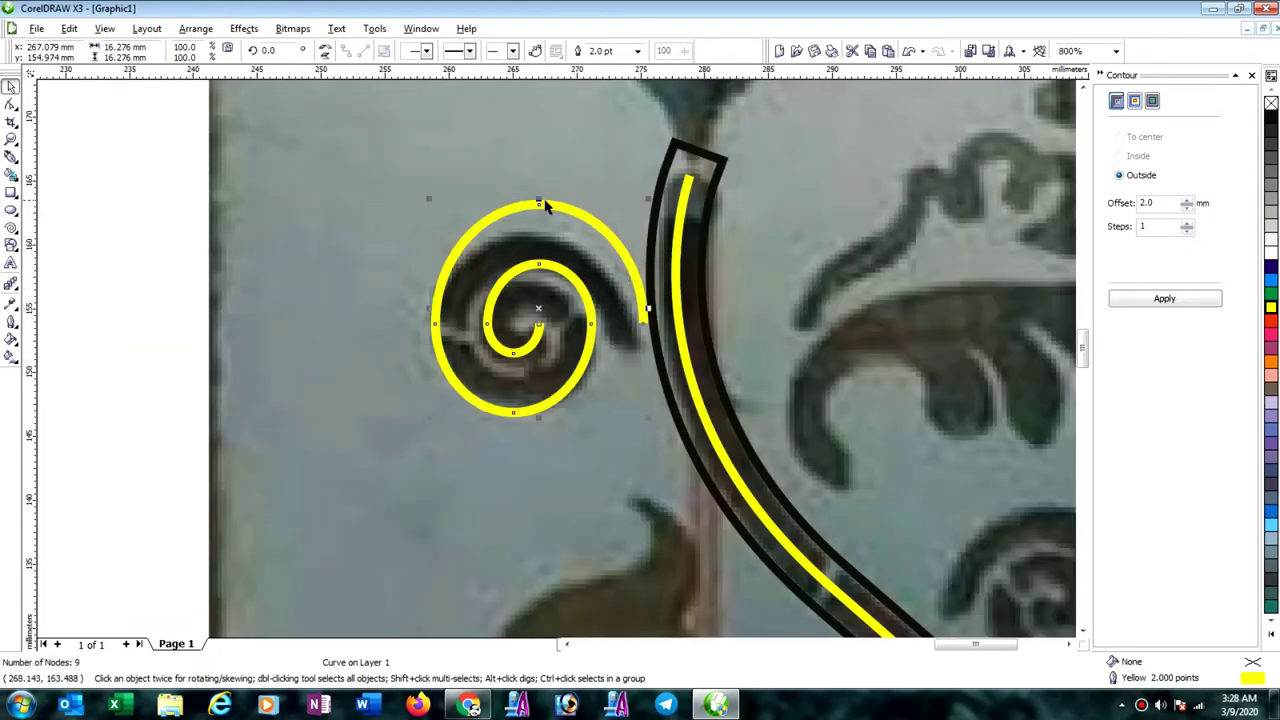
drag(538, 200, 538, 232)
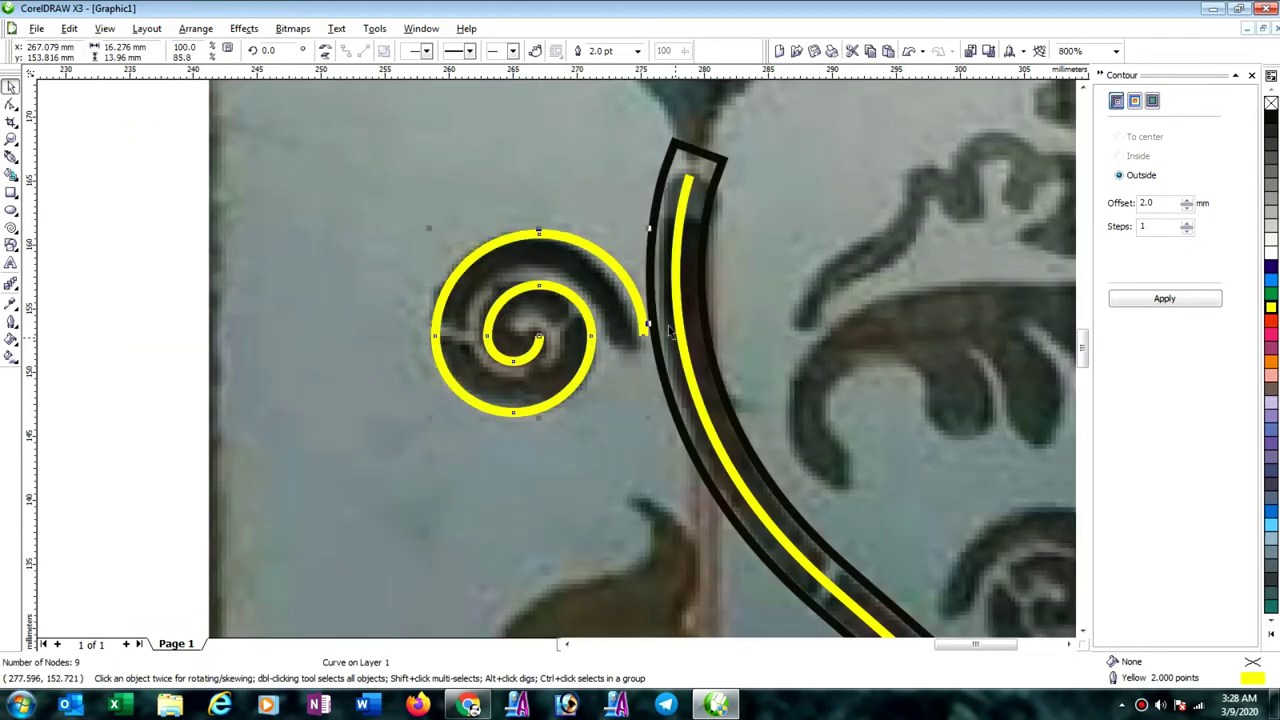
drag(648, 326, 629, 336)
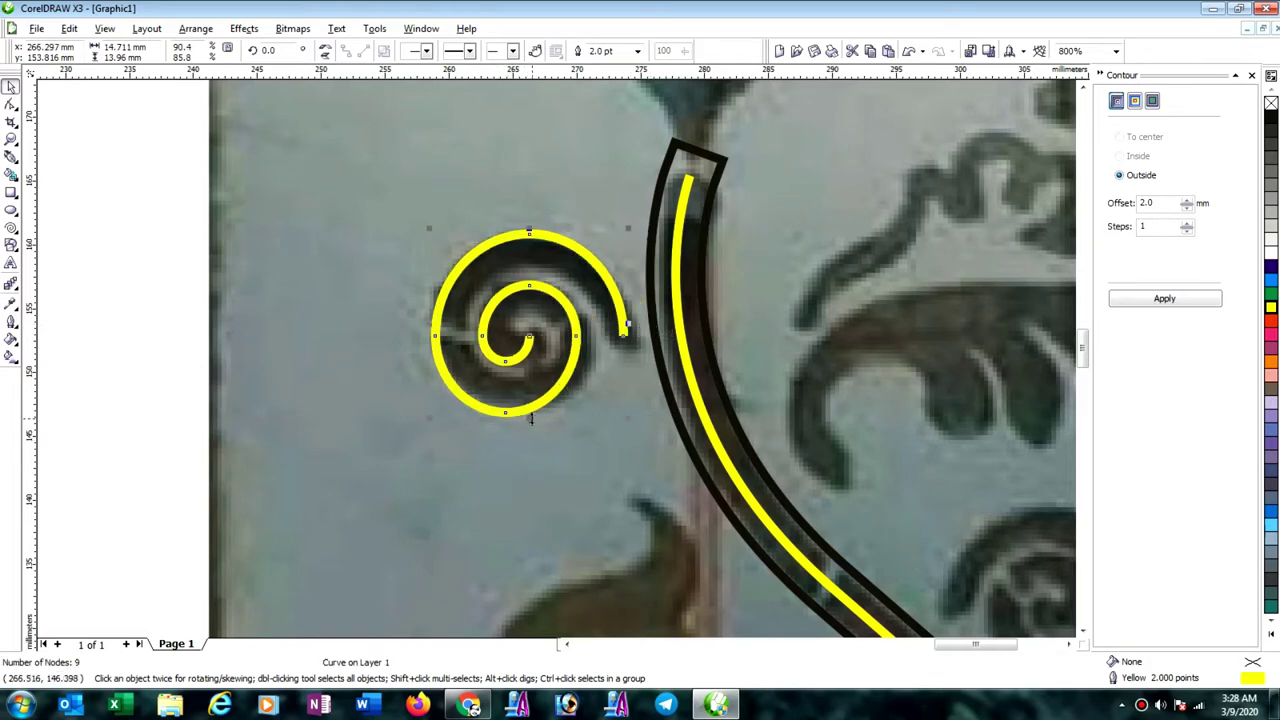
drag(531, 420, 538, 408)
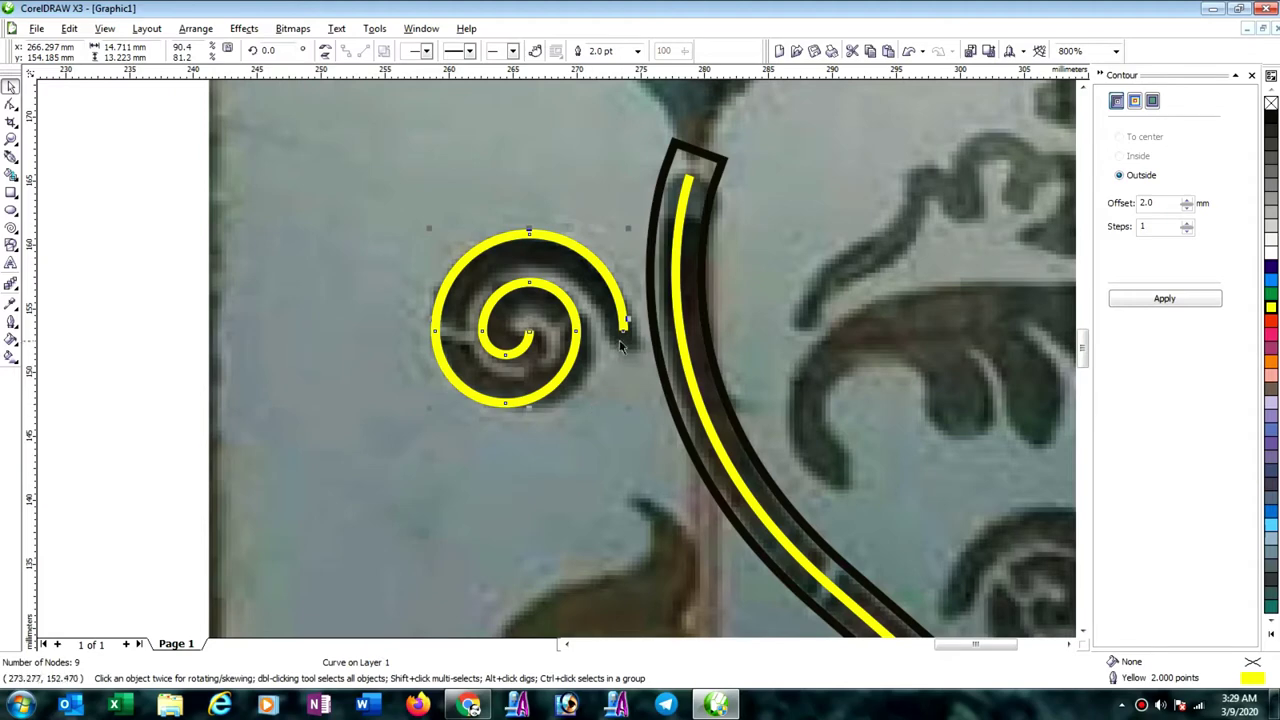
Rotate the spiral about 6.5 degrees clockwise and narrow it from its left side to about 13.8 mm wide.
click(535, 334)
drag(630, 230, 638, 247)
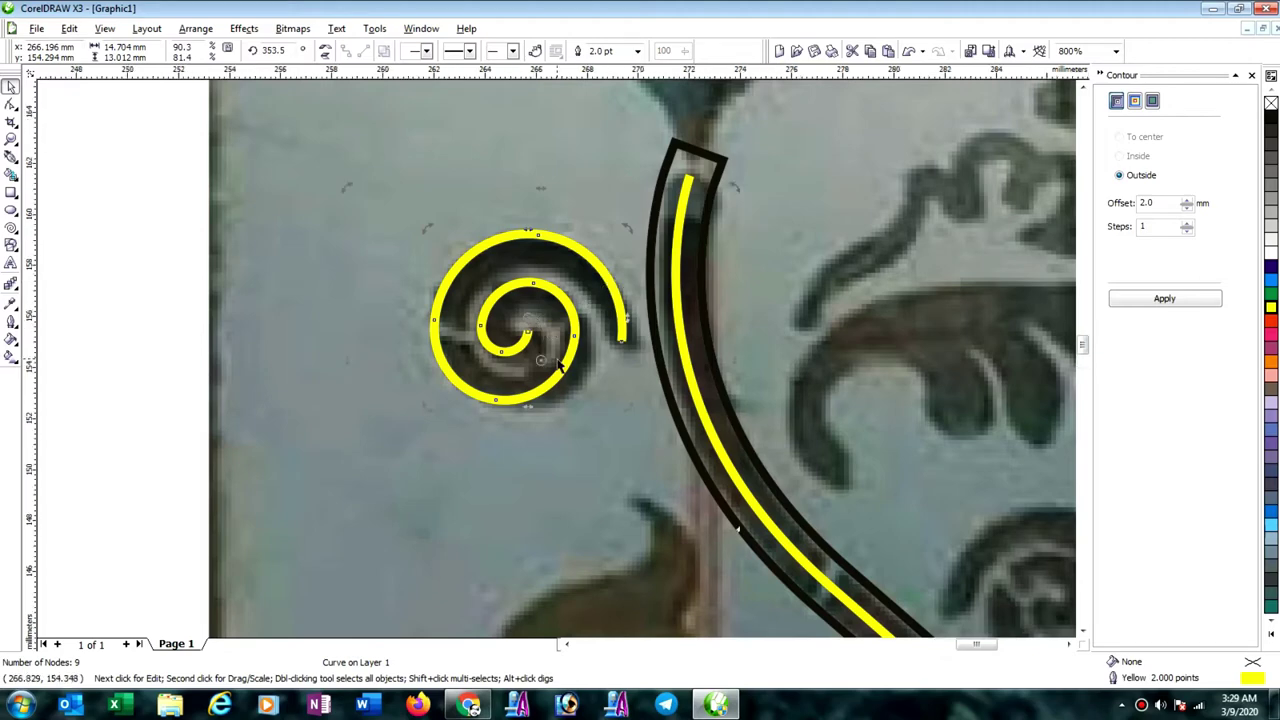
scroll(515, 280, up, 2)
click(349, 387)
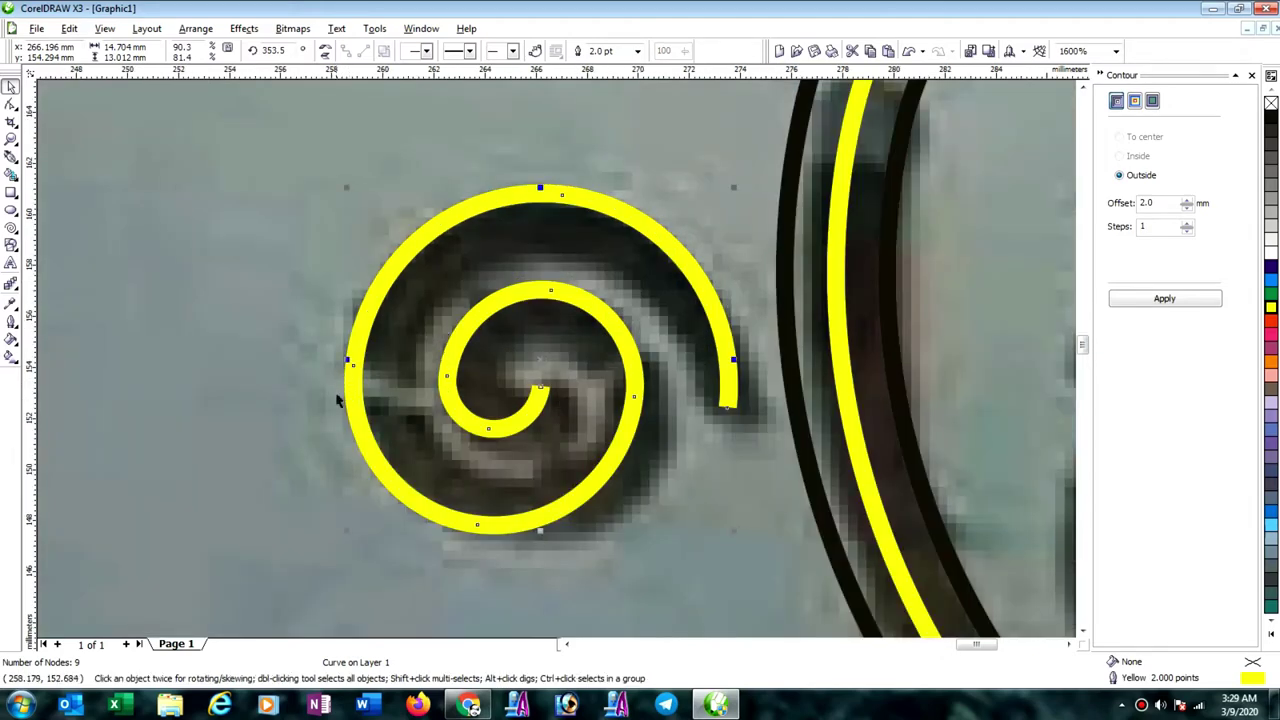
drag(349, 359, 370, 350)
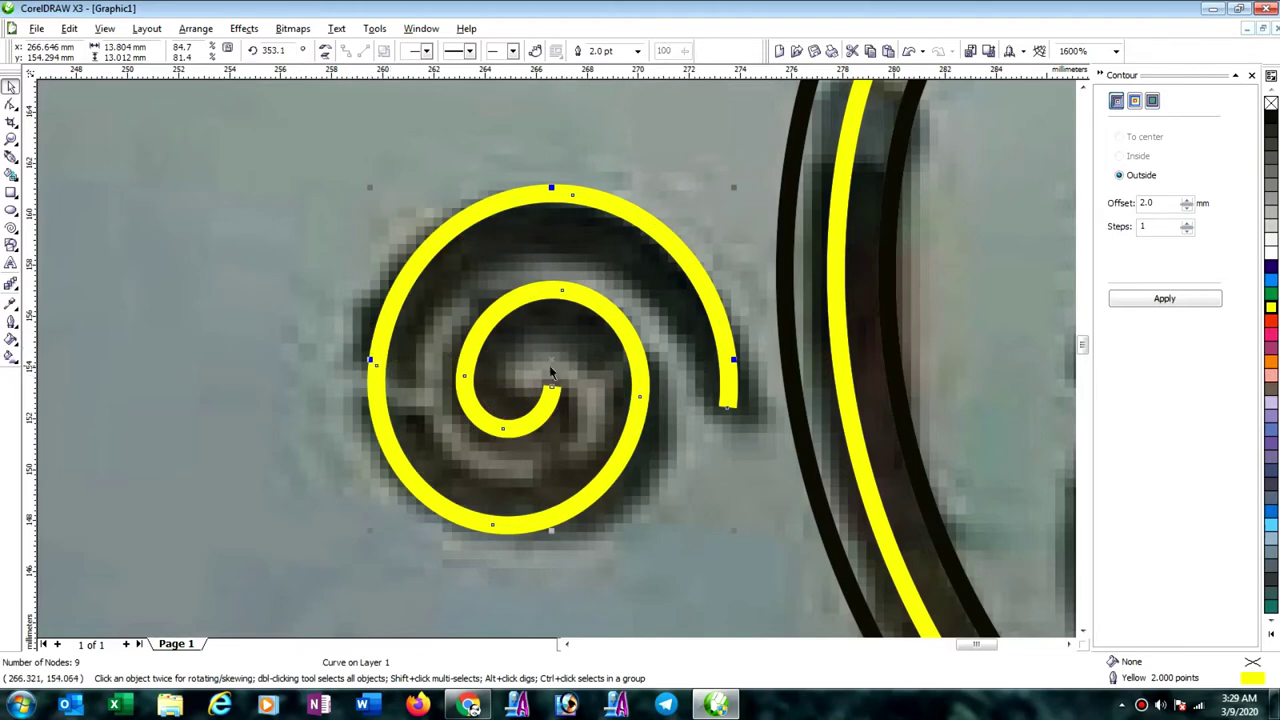
Adjust the spiral's nodes and curve handles on the right and left of its coils to follow the scroll motif.
click(11, 104)
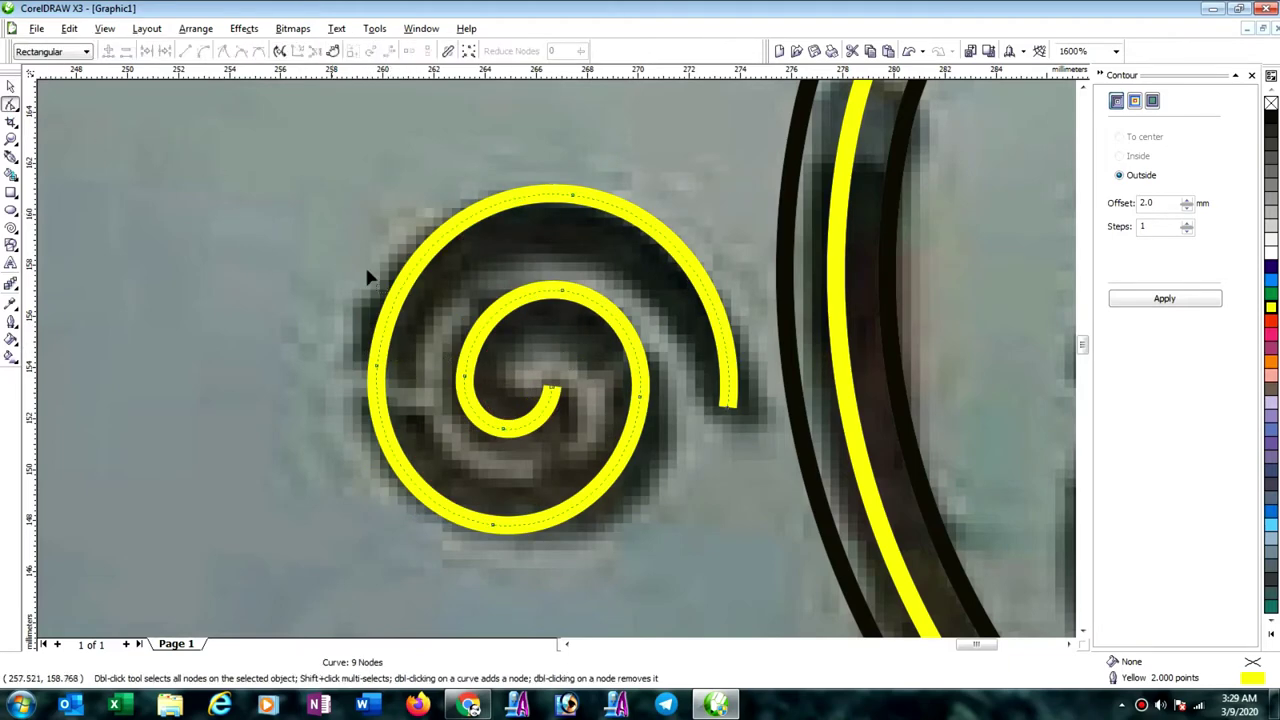
drag(640, 395, 648, 405)
drag(639, 486, 639, 494)
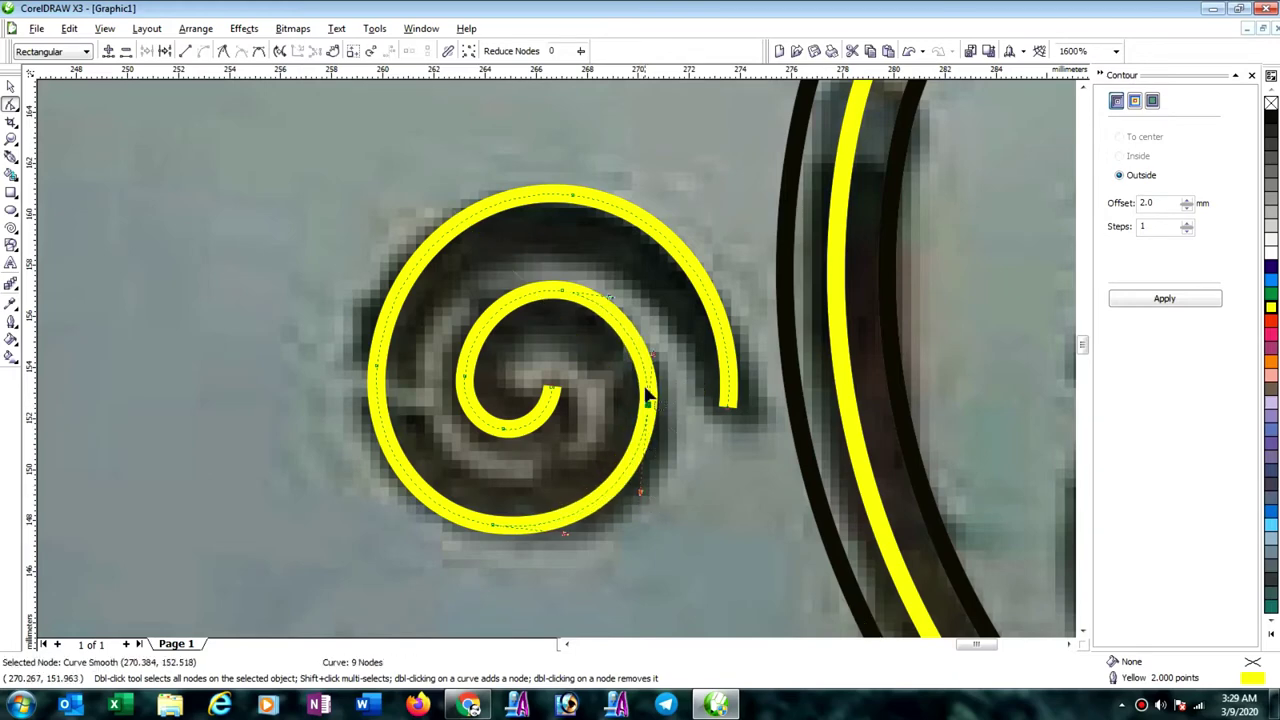
drag(653, 353, 636, 342)
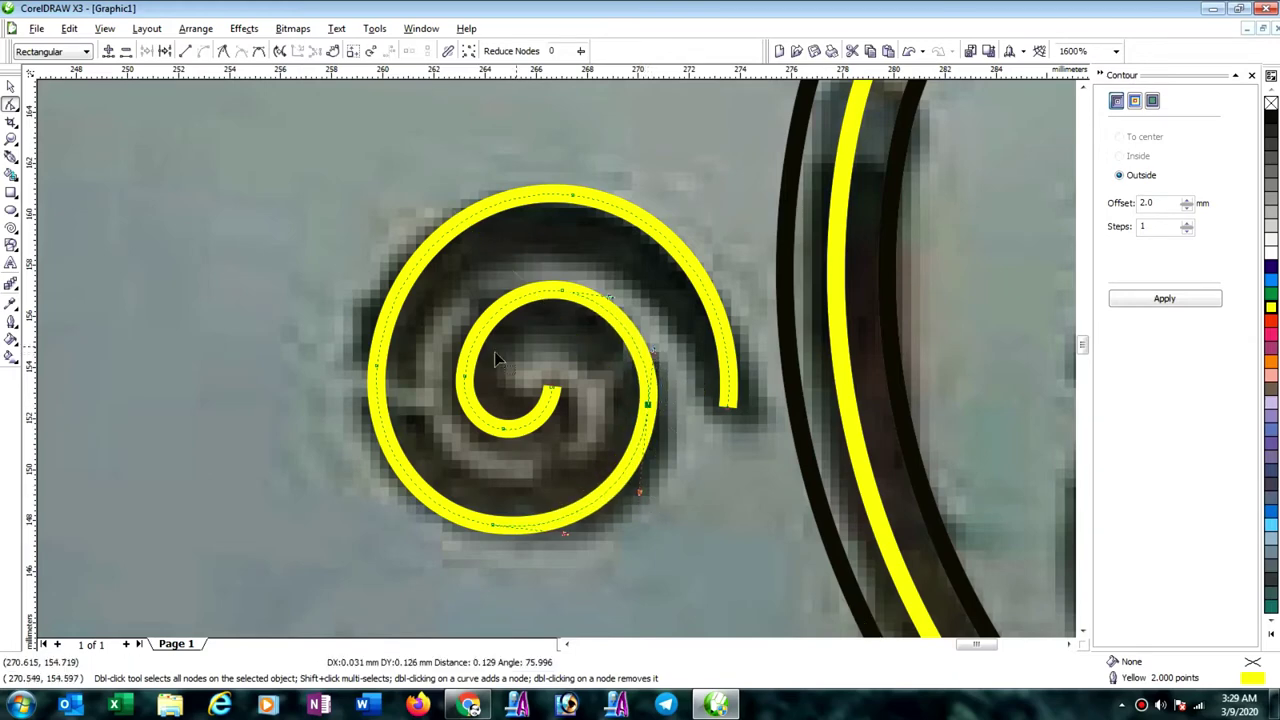
click(464, 376)
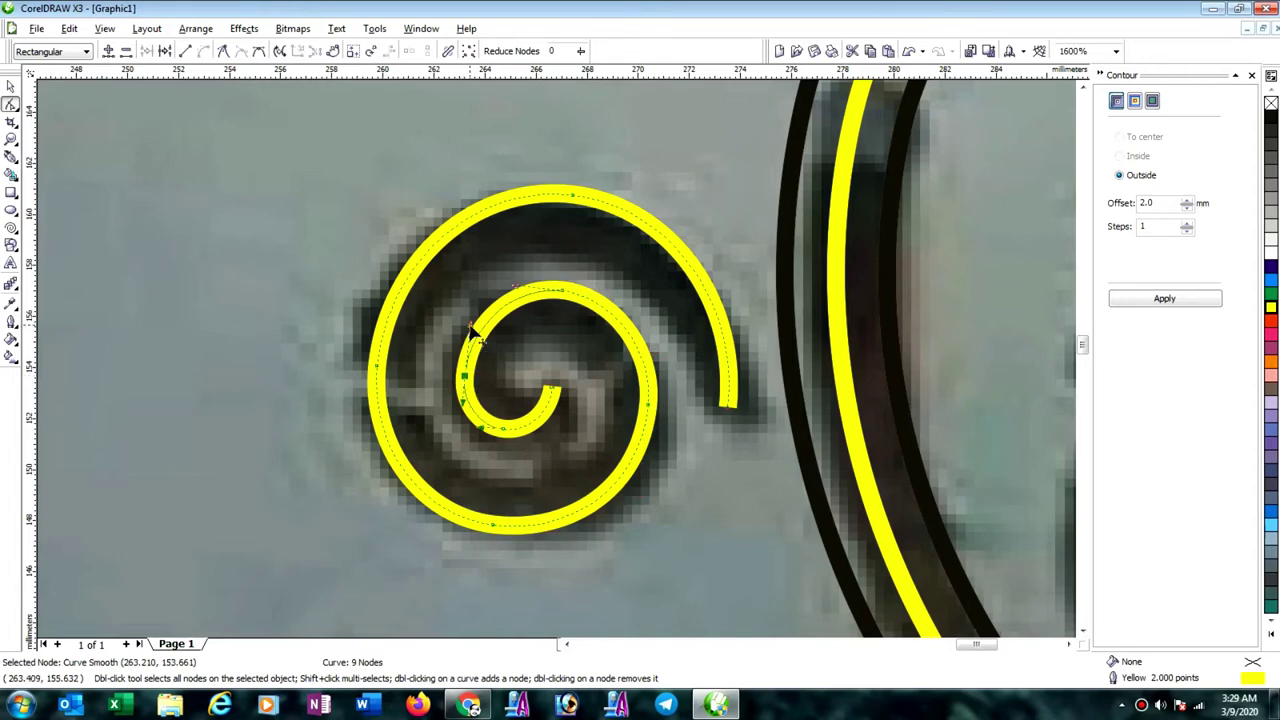
drag(470, 326, 462, 321)
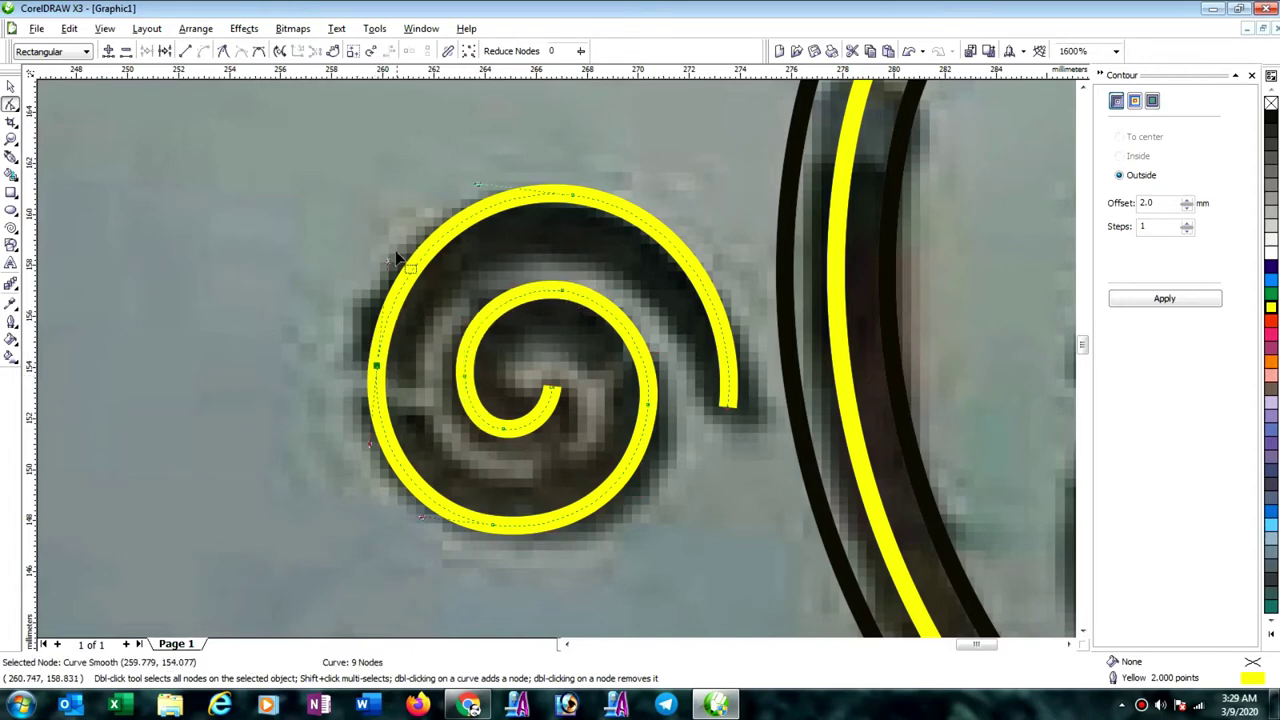
drag(389, 266, 383, 264)
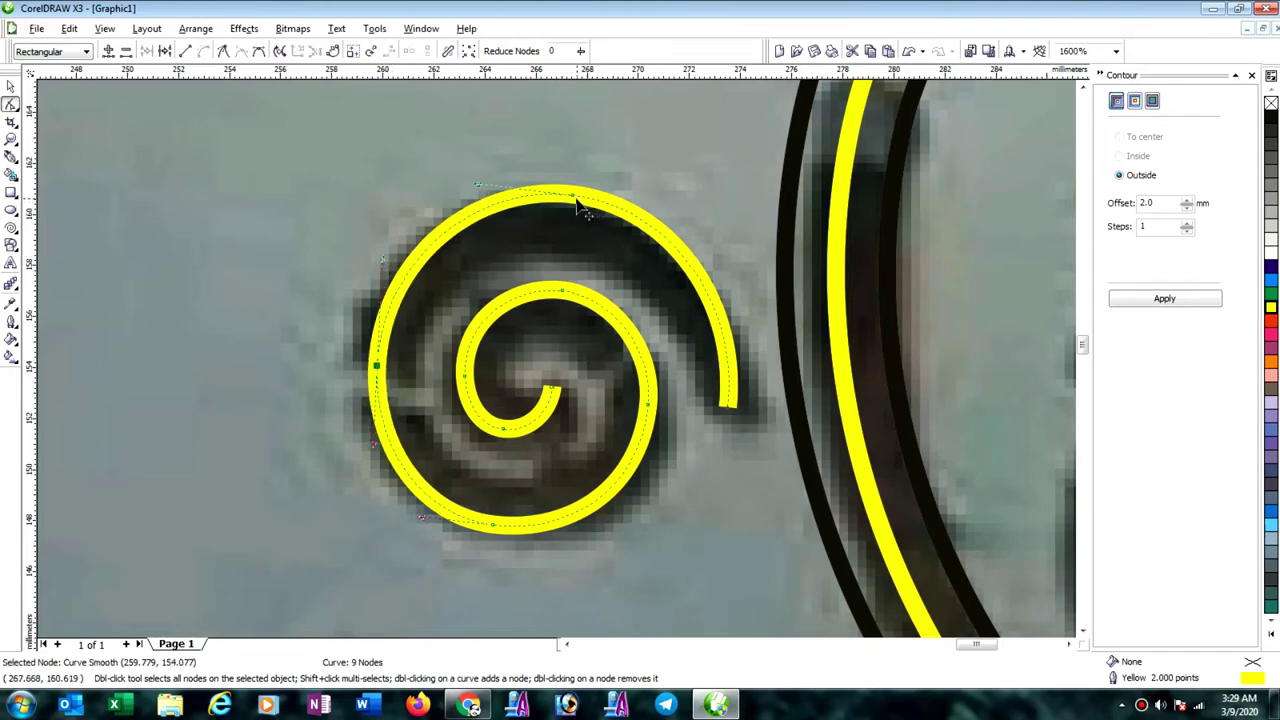
Lower the spiral's top outer node and reshape its outer arm so the tail runs along the dark band of the motif.
mouse_move(574, 203)
mouse_down()
mouse_move(586, 230)
mouse_move(577, 221)
mouse_up()
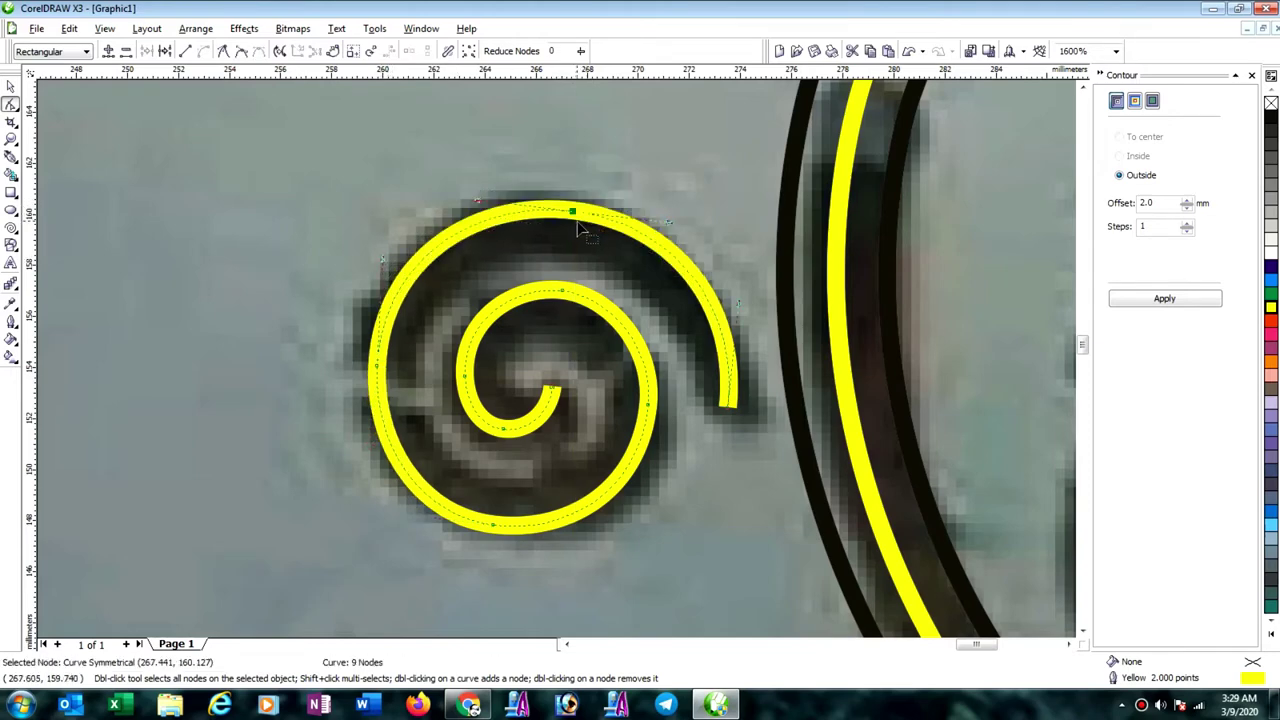
drag(738, 304, 698, 298)
drag(731, 413, 738, 412)
drag(708, 300, 722, 315)
drag(573, 213, 573, 225)
drag(723, 319, 703, 297)
click(667, 236)
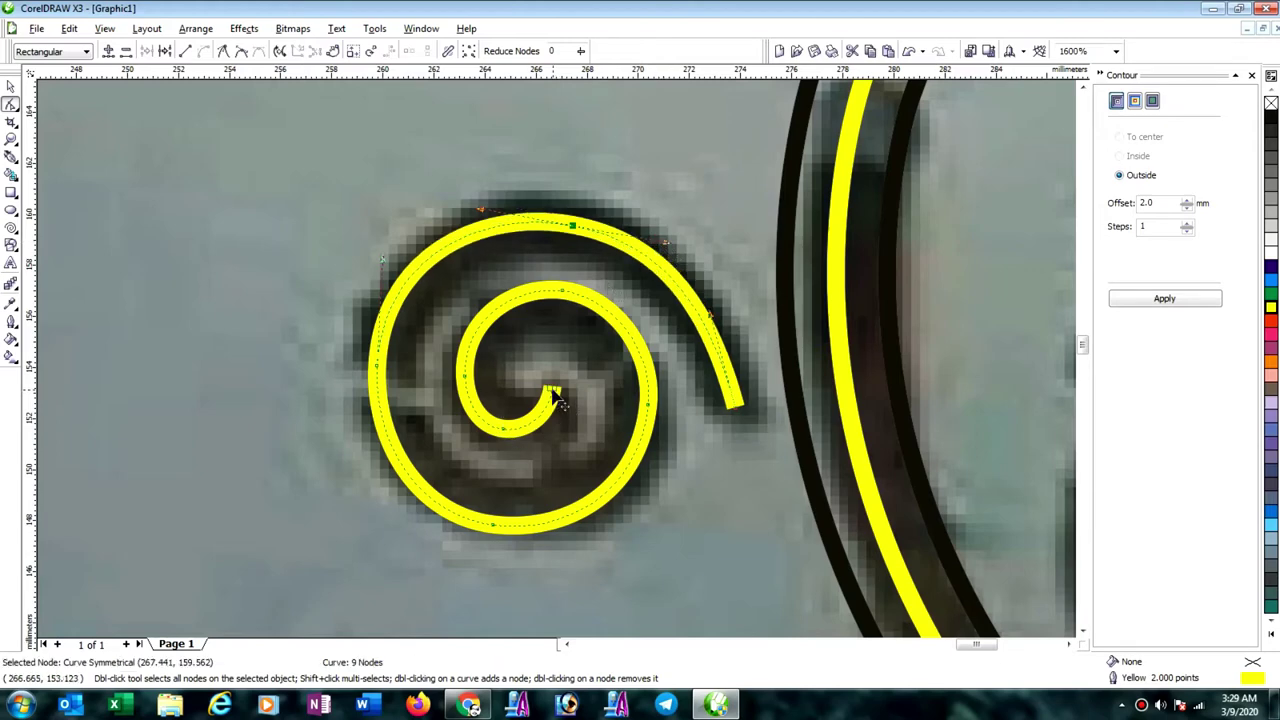
Reposition the spiral's inner end node and refine the curve of its innermost coil.
drag(556, 402, 559, 431)
click(561, 429)
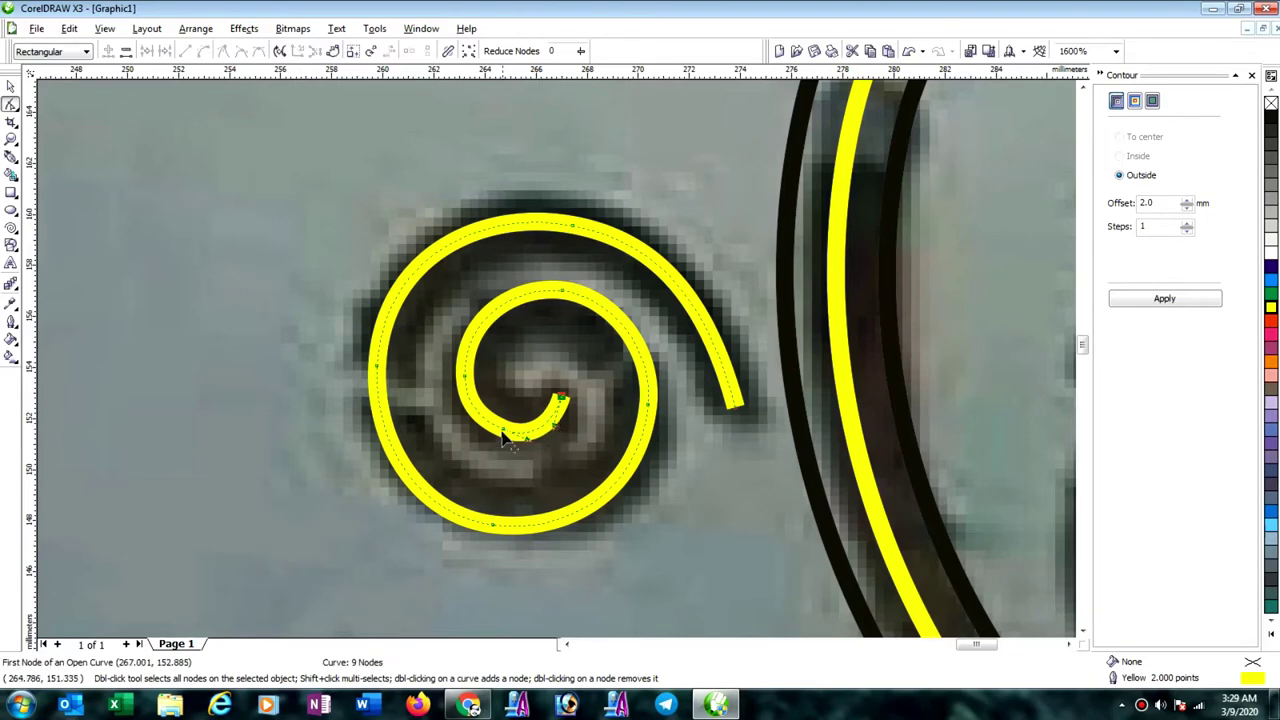
click(494, 434)
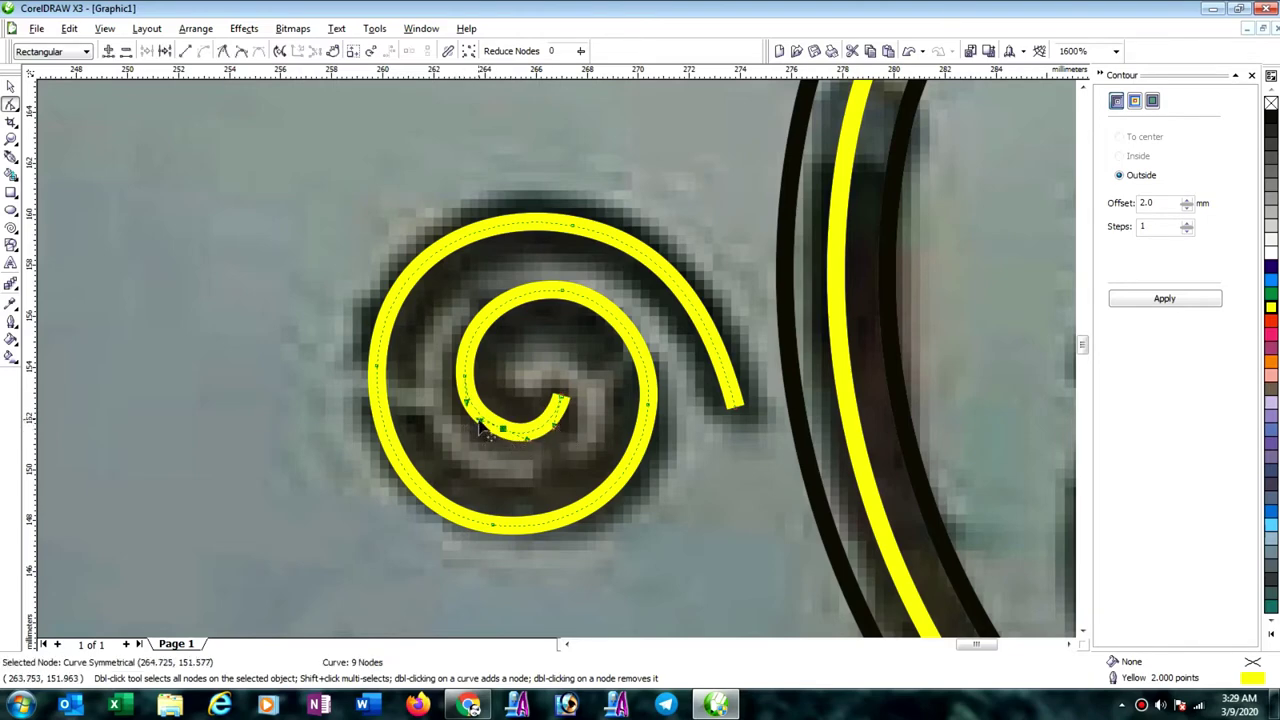
drag(475, 428, 484, 431)
Raise the spiral's bottom outer node and nudge its top outer node up and left along the motif's dark band.
drag(494, 530, 505, 523)
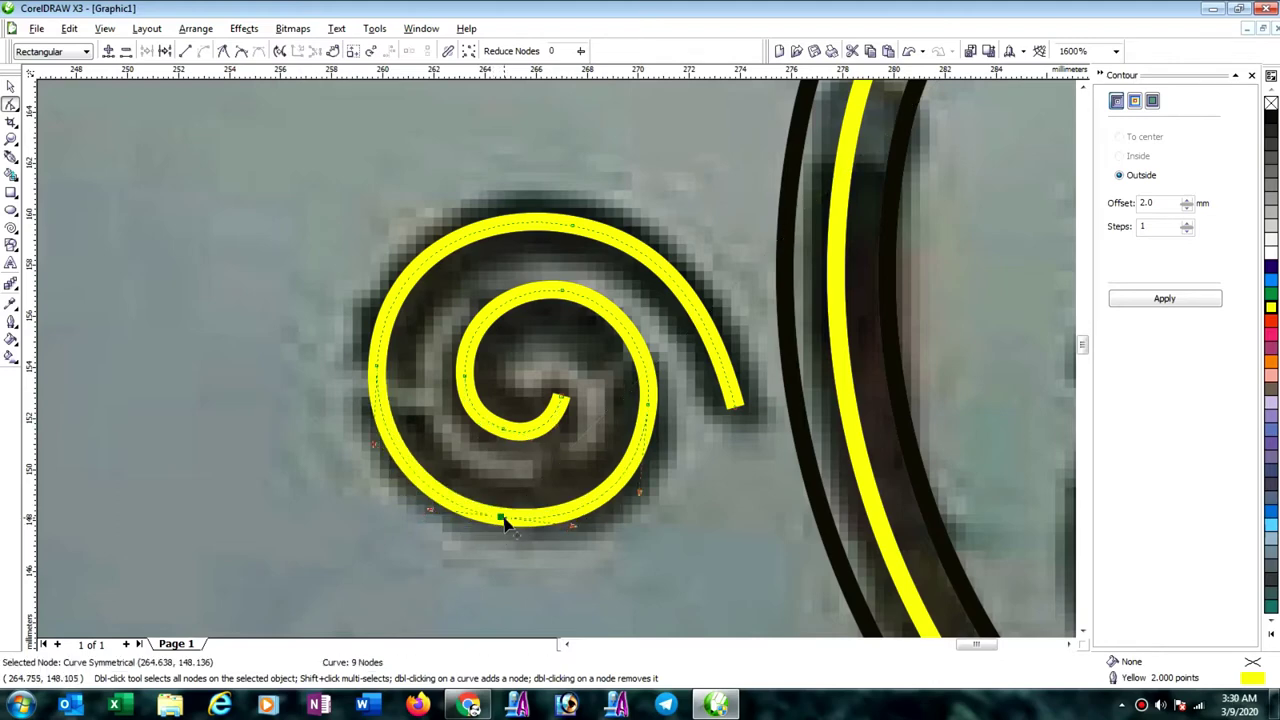
click(572, 227)
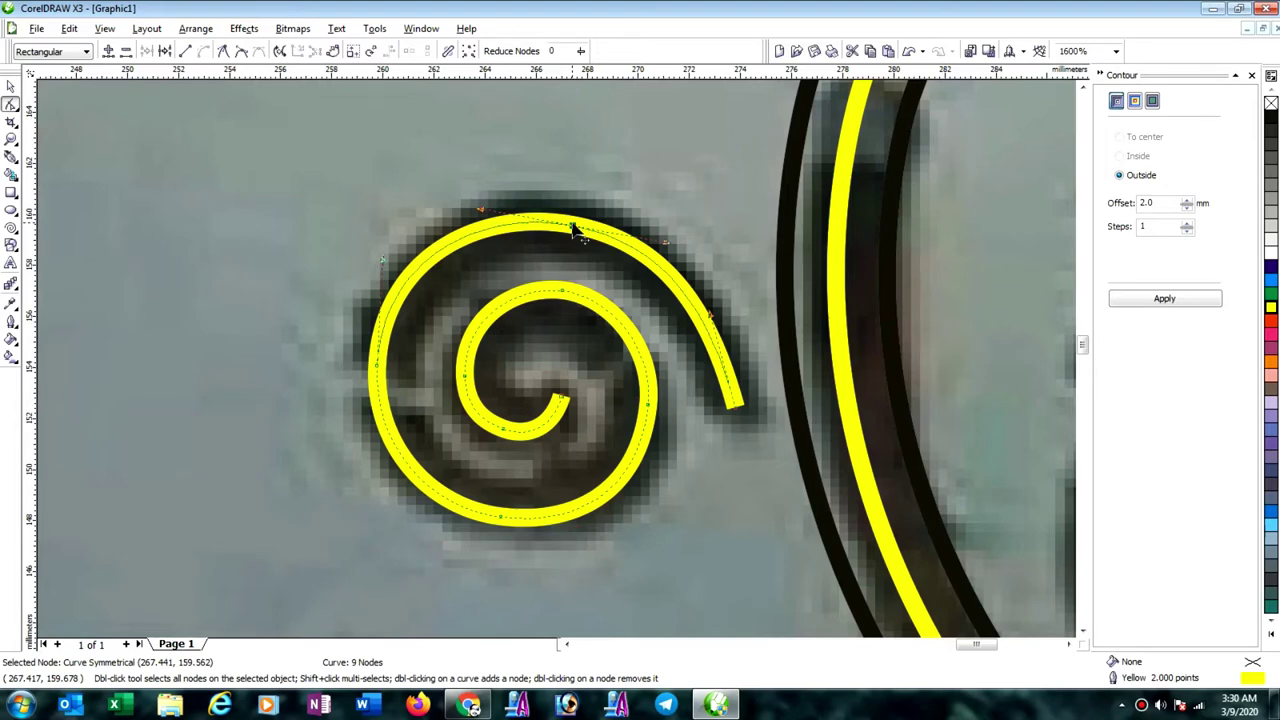
drag(572, 227, 567, 220)
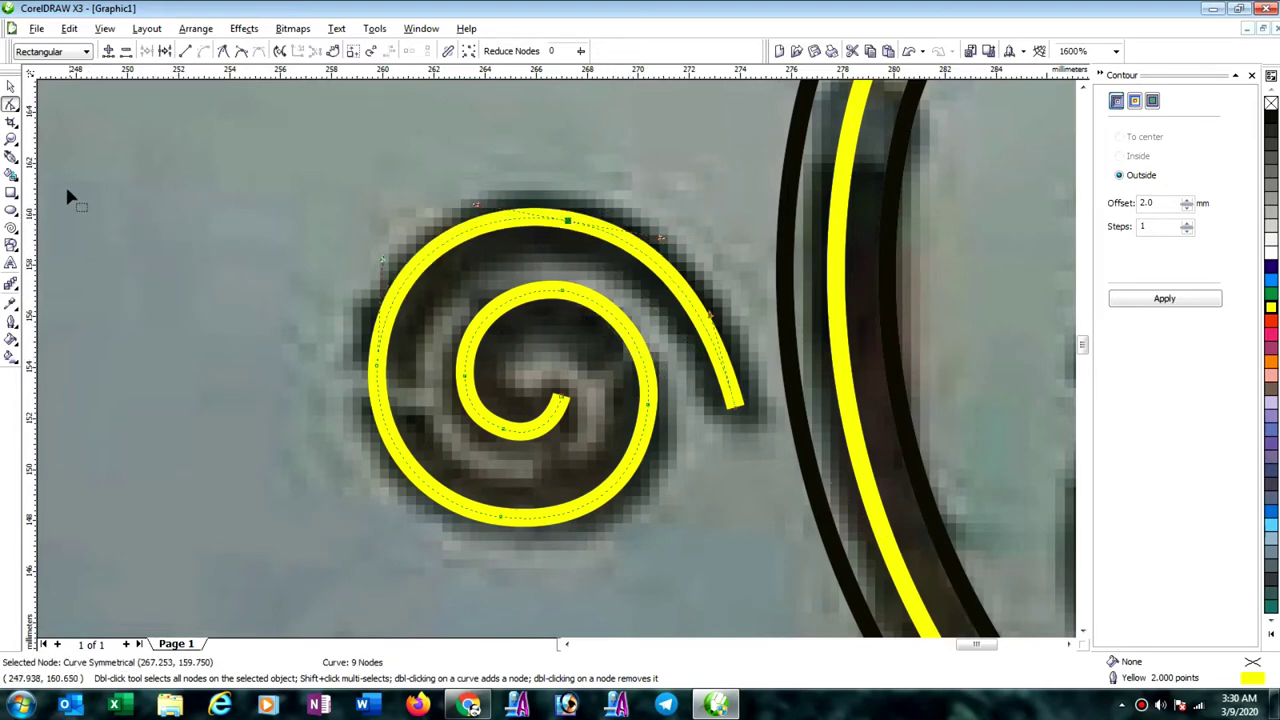
Try outside contours of 2.0 mm and 0.5 mm on the left spiral, undoing each one.
click(11, 87)
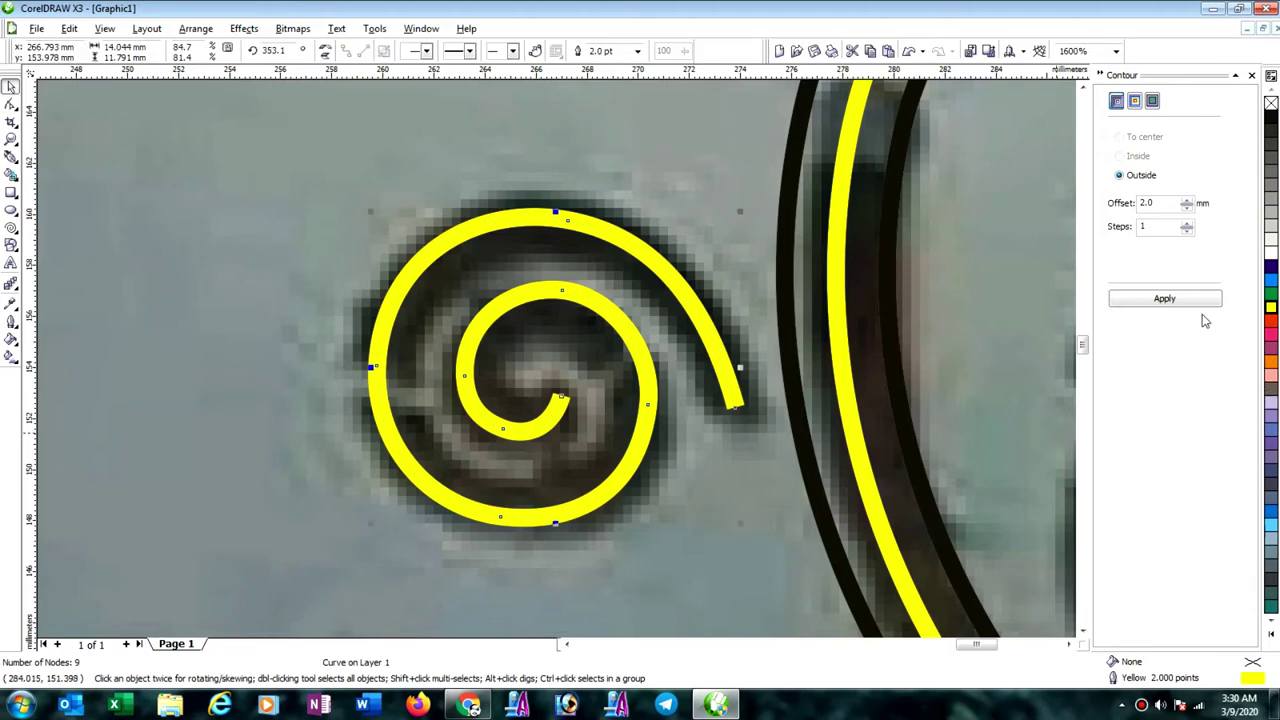
click(1164, 299)
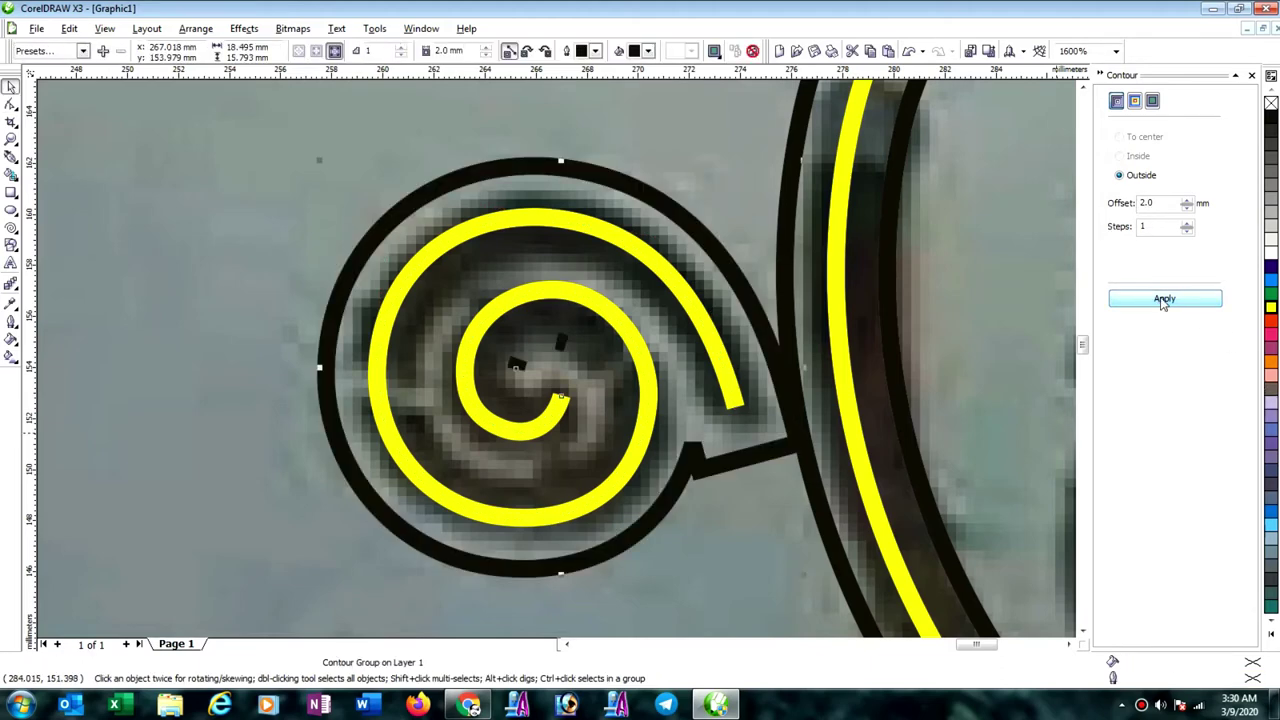
key(ctrl+z)
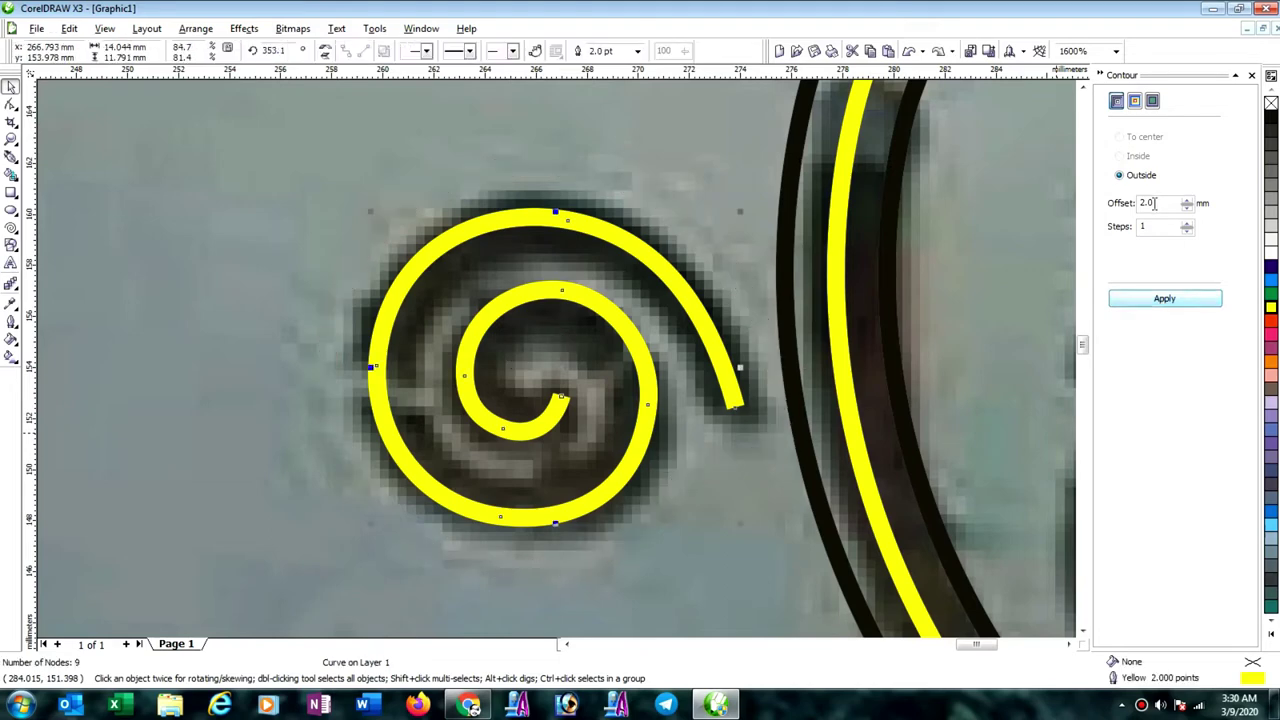
text(.5)
click(1166, 299)
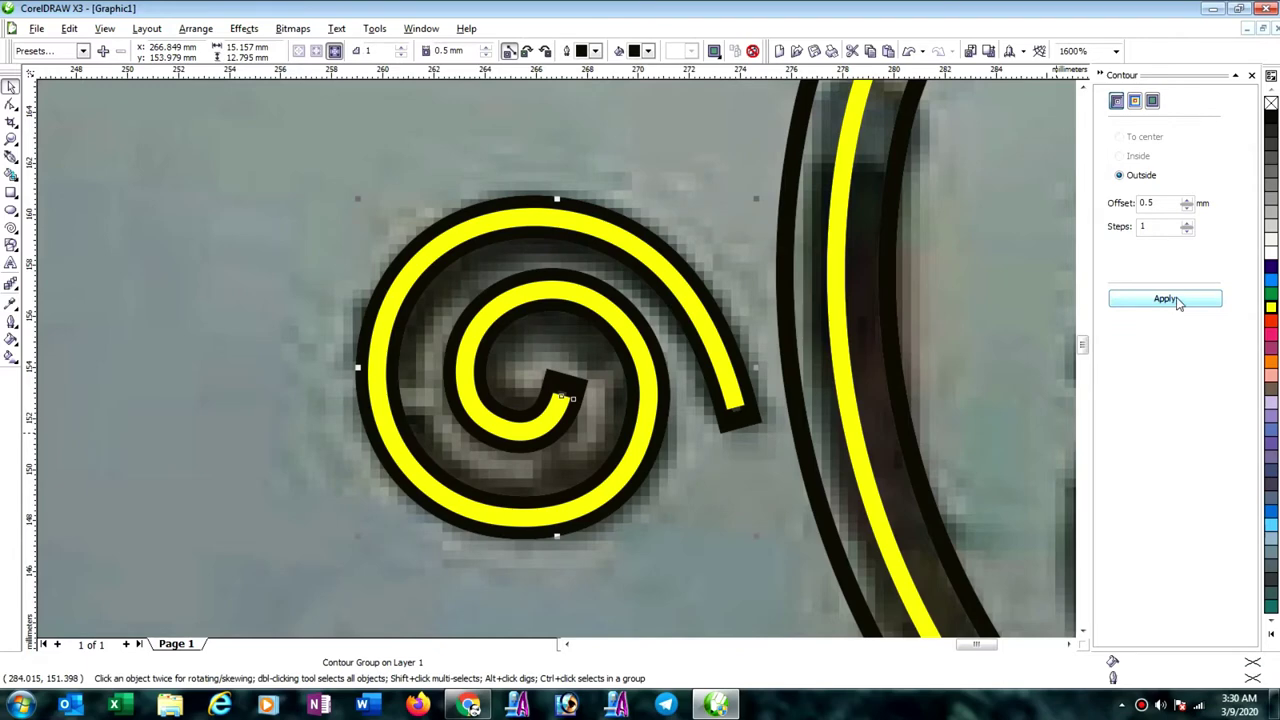
key(ctrl+z)
Apply a one-step outside contour of 0.75 mm to the left spiral and break the contour group apart.
double_click(1163, 203)
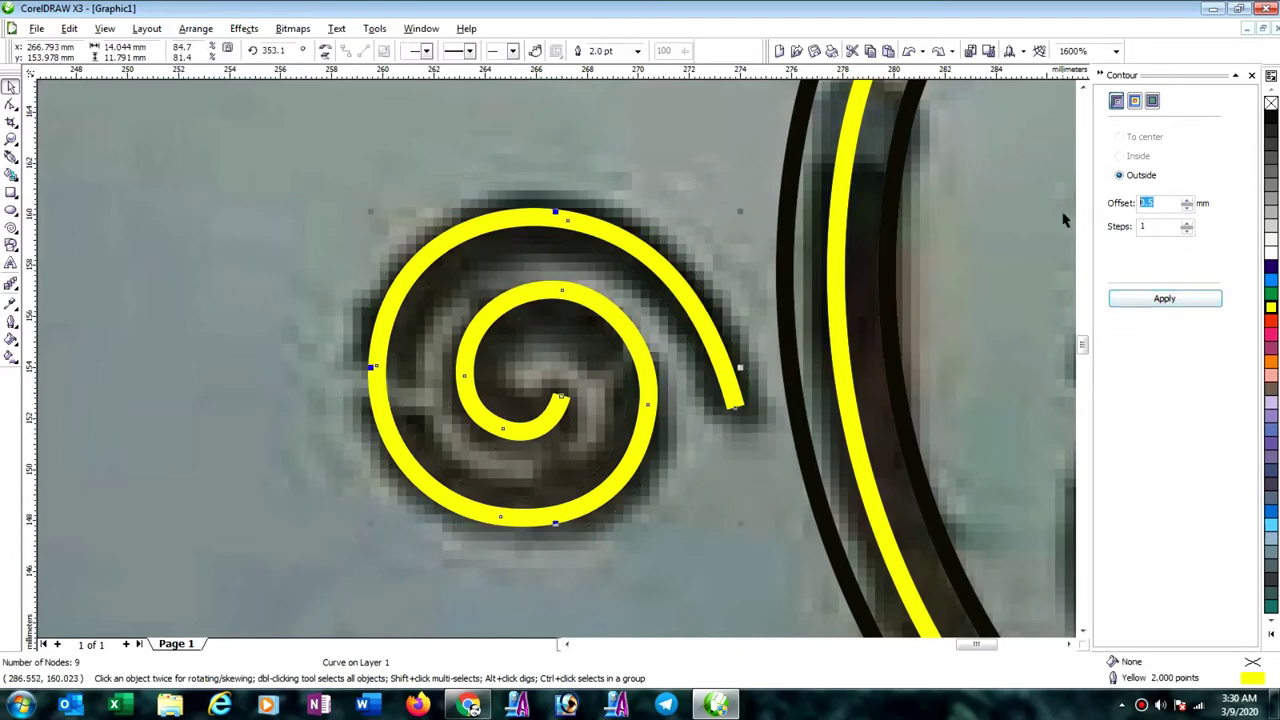
click(1164, 300)
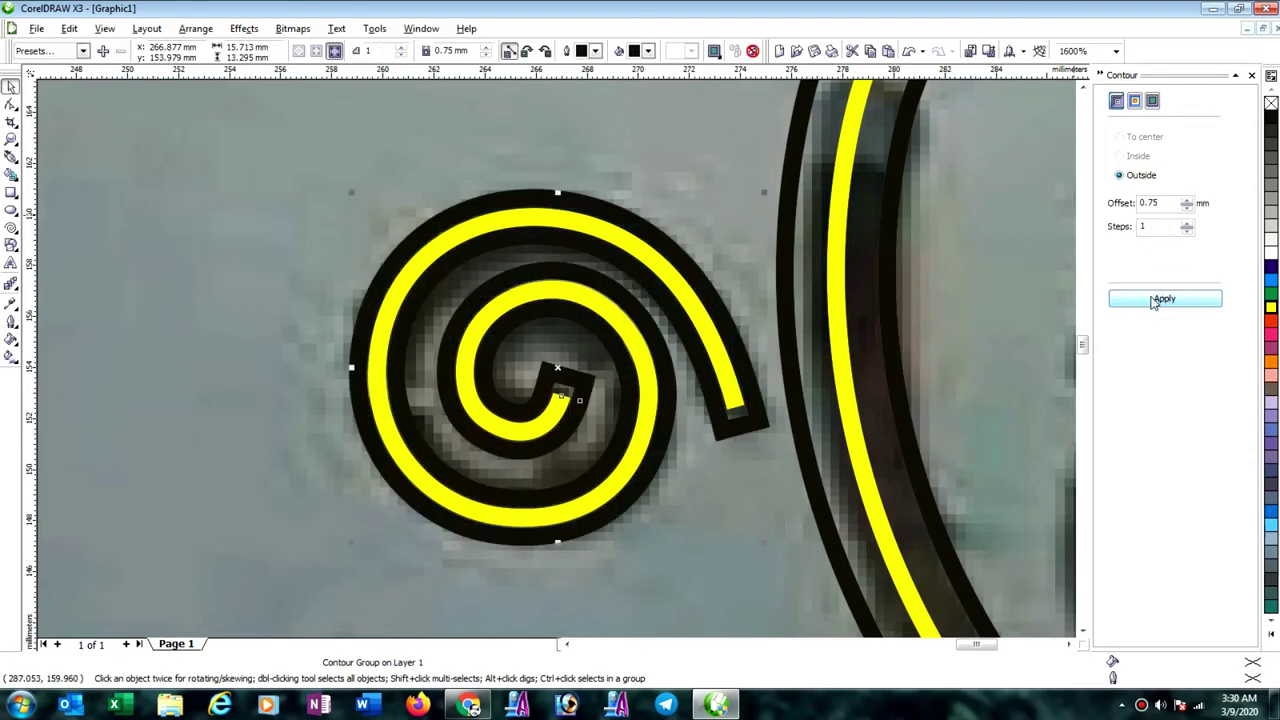
click(197, 30)
click(218, 181)
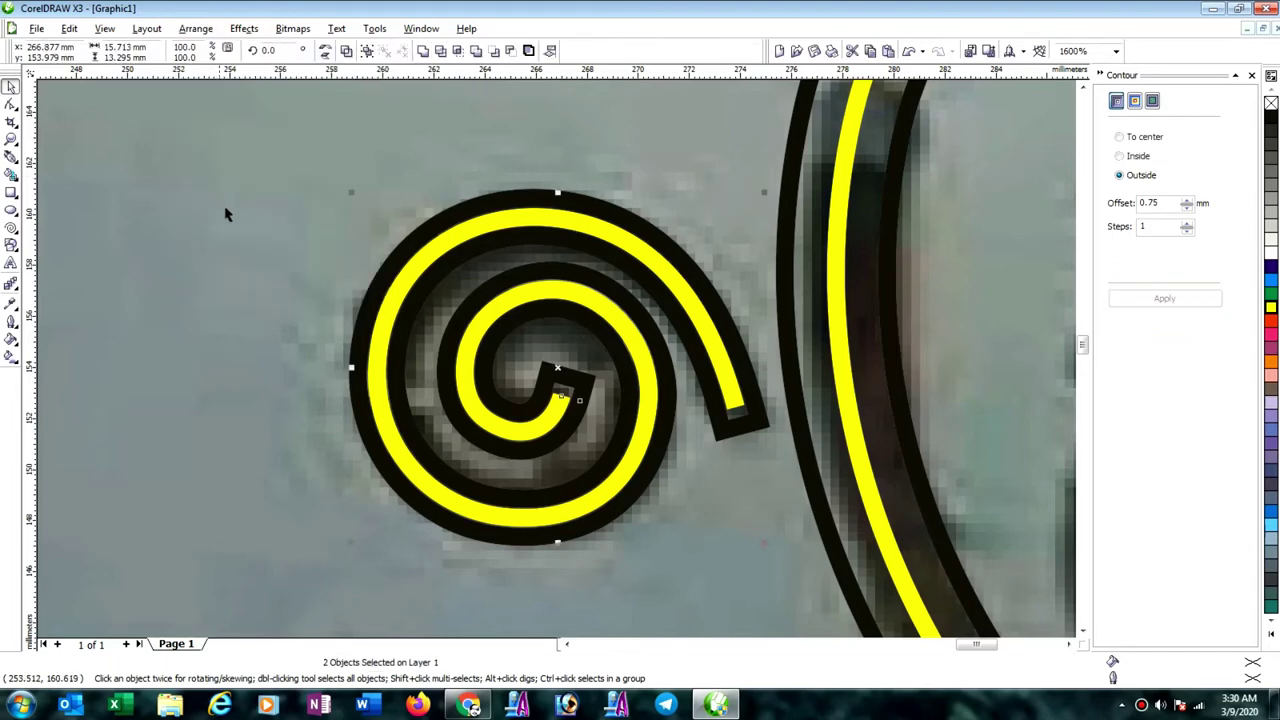
click(247, 243)
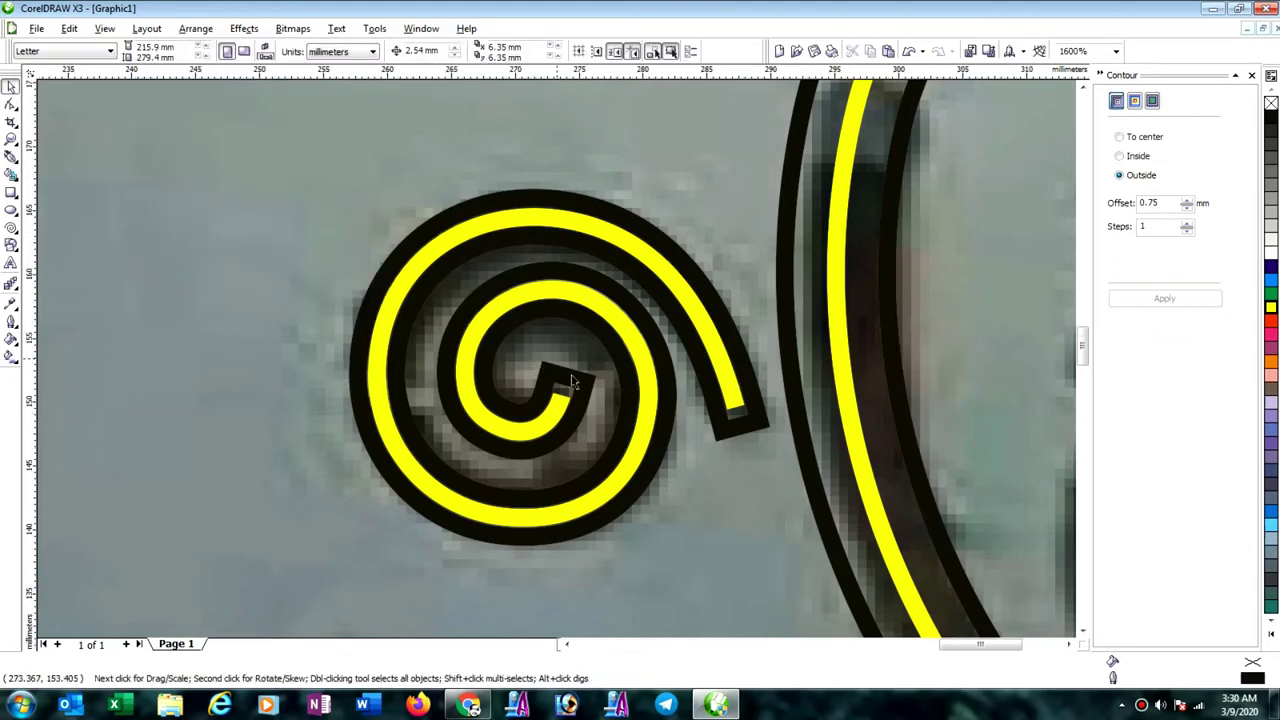
Copy the yellow spiral curve beside the scroll motif right of the stem and give it a 0.75 mm outside contour.
scroll(572, 381, down, 5)
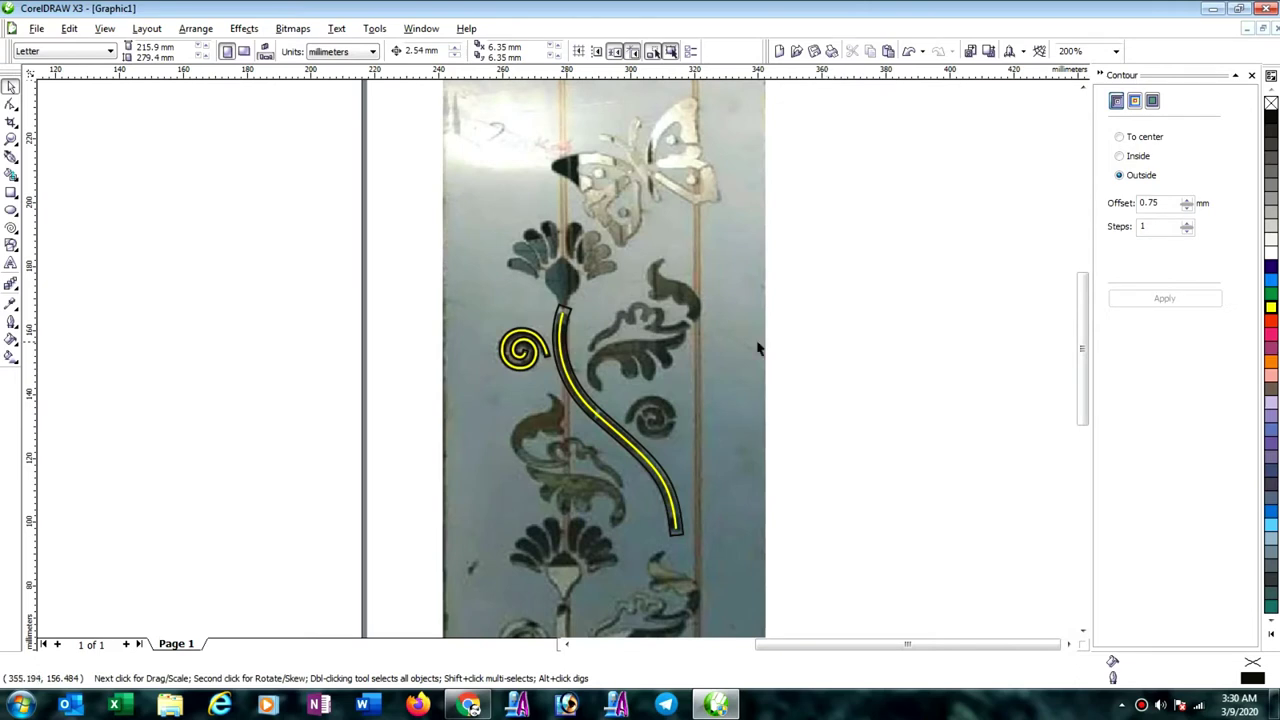
click(531, 368)
drag(525, 353, 664, 424)
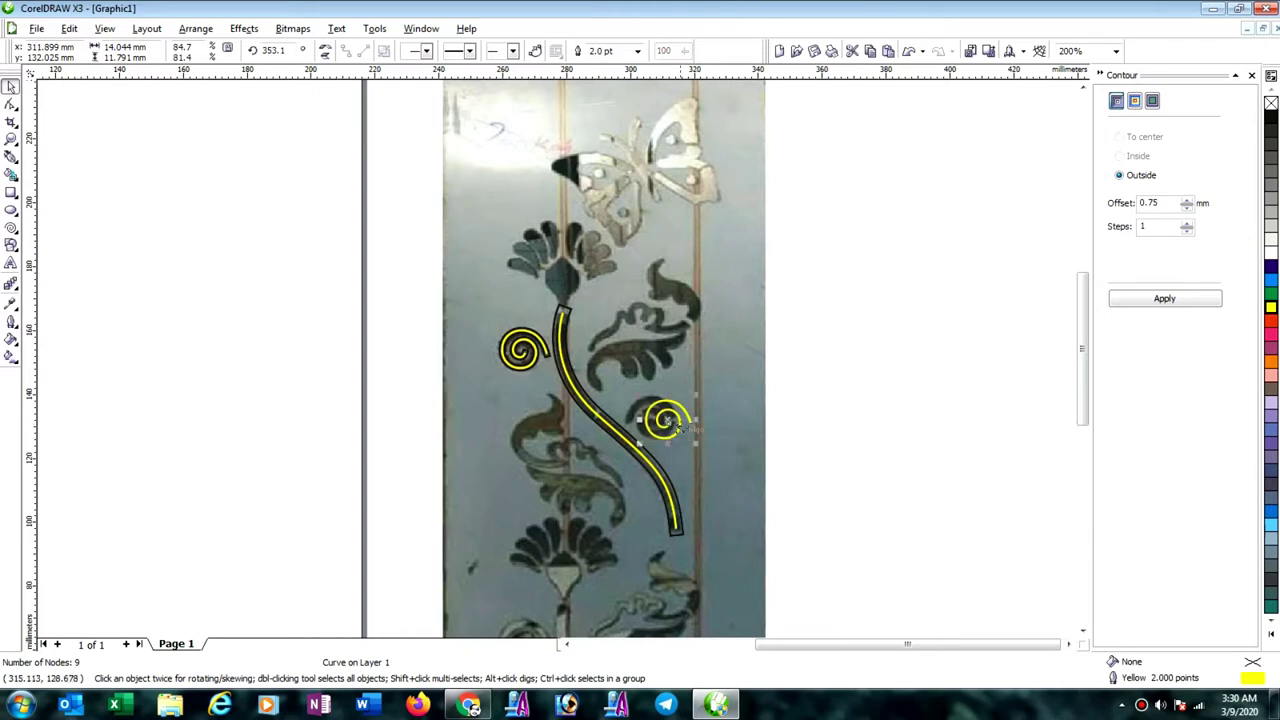
click(1150, 304)
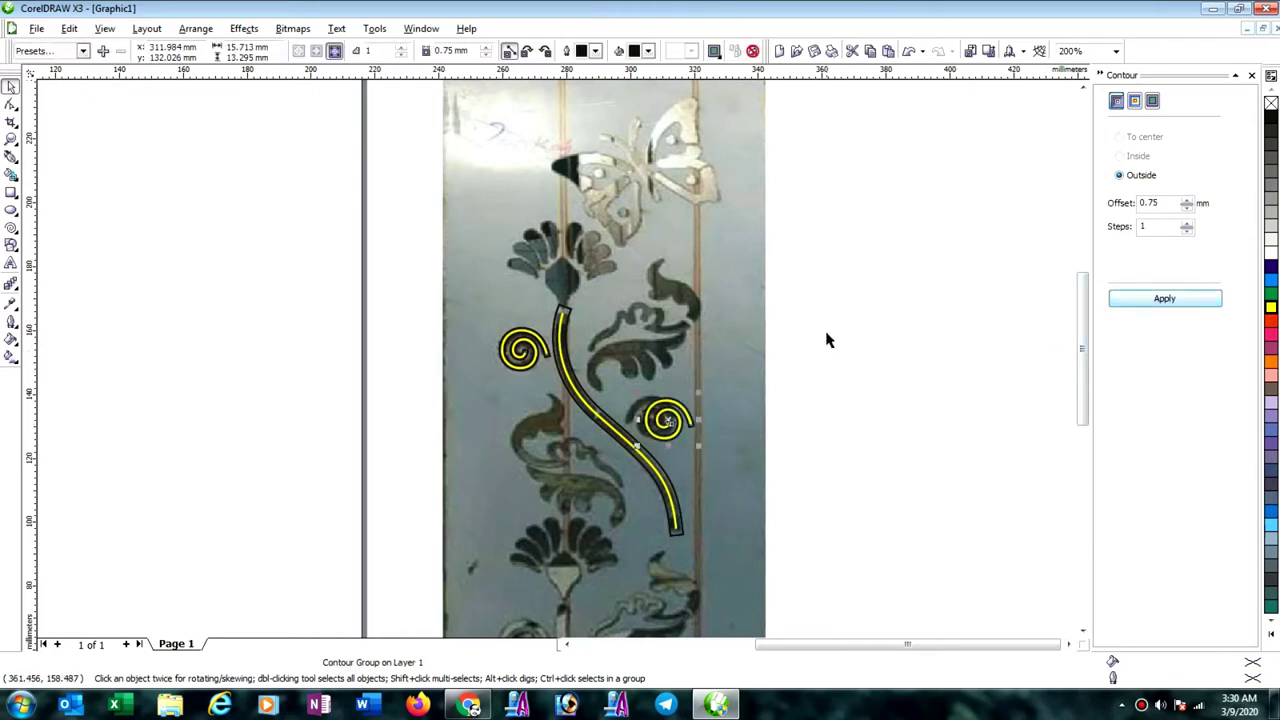
drag(824, 333, 654, 446)
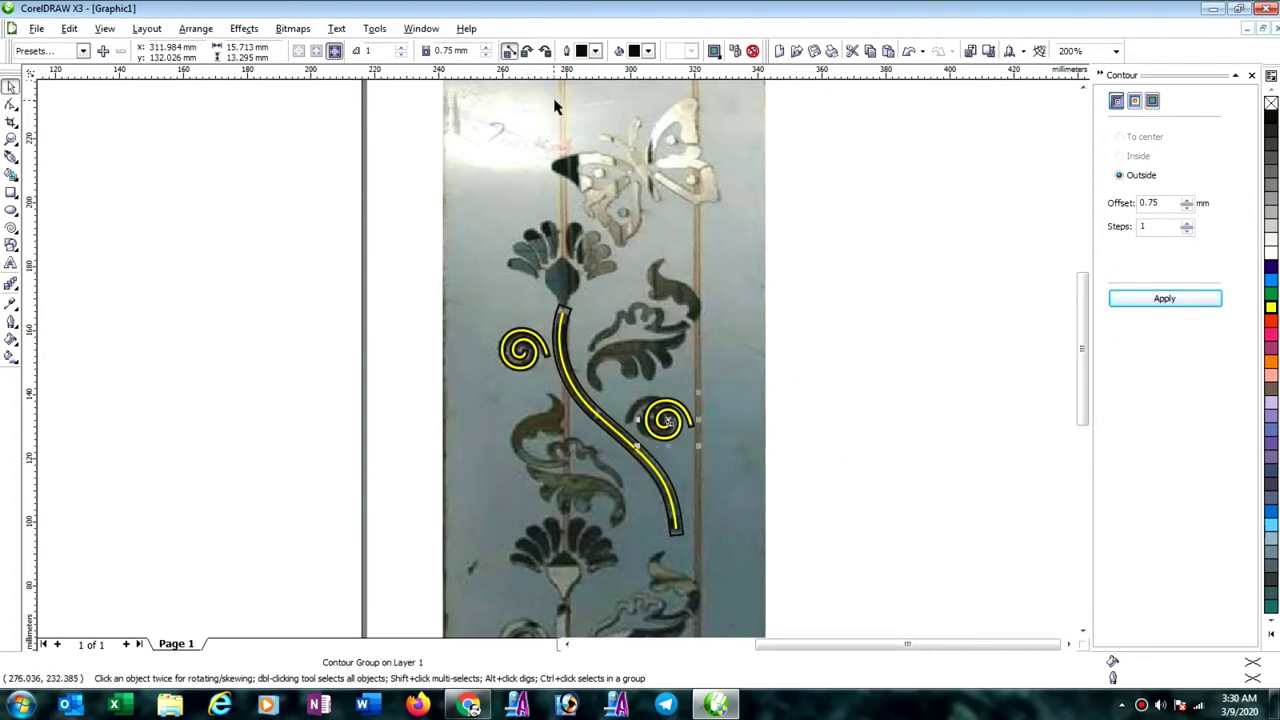
Mirror the contoured spiral copy horizontally and position it over the scroll motif right of the stem.
scroll(670, 419, up, 1)
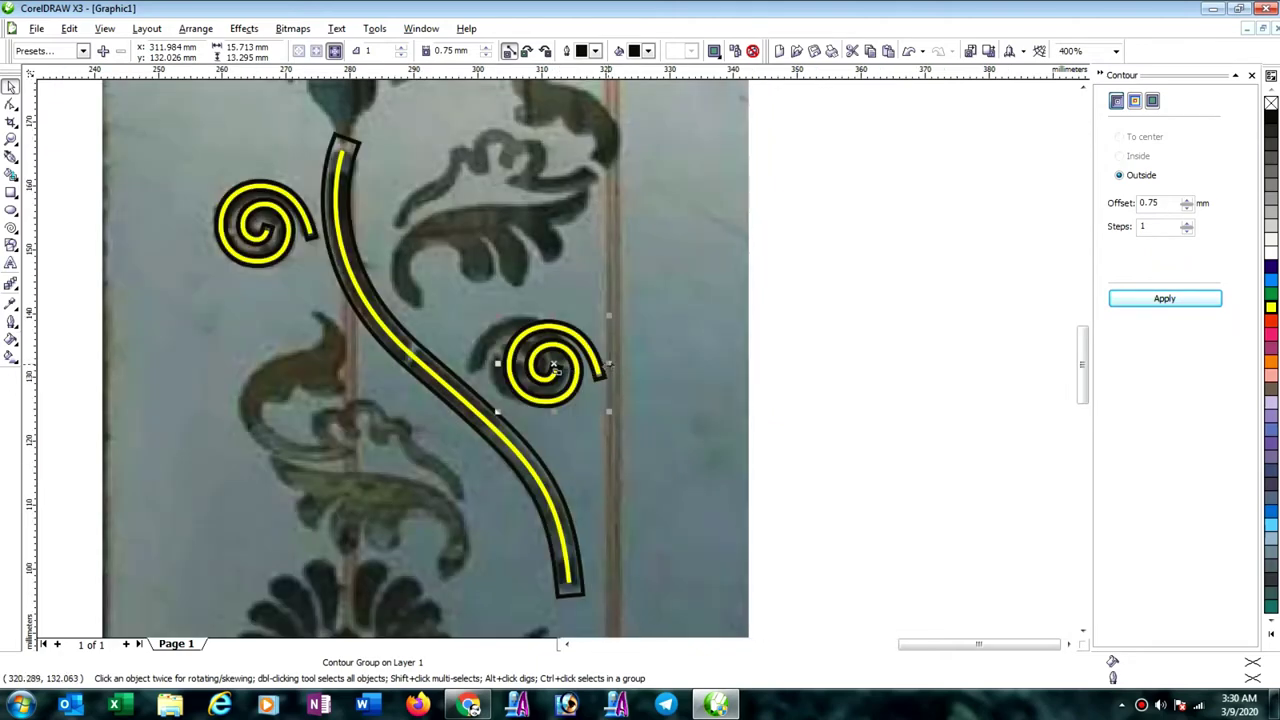
drag(553, 368, 455, 370)
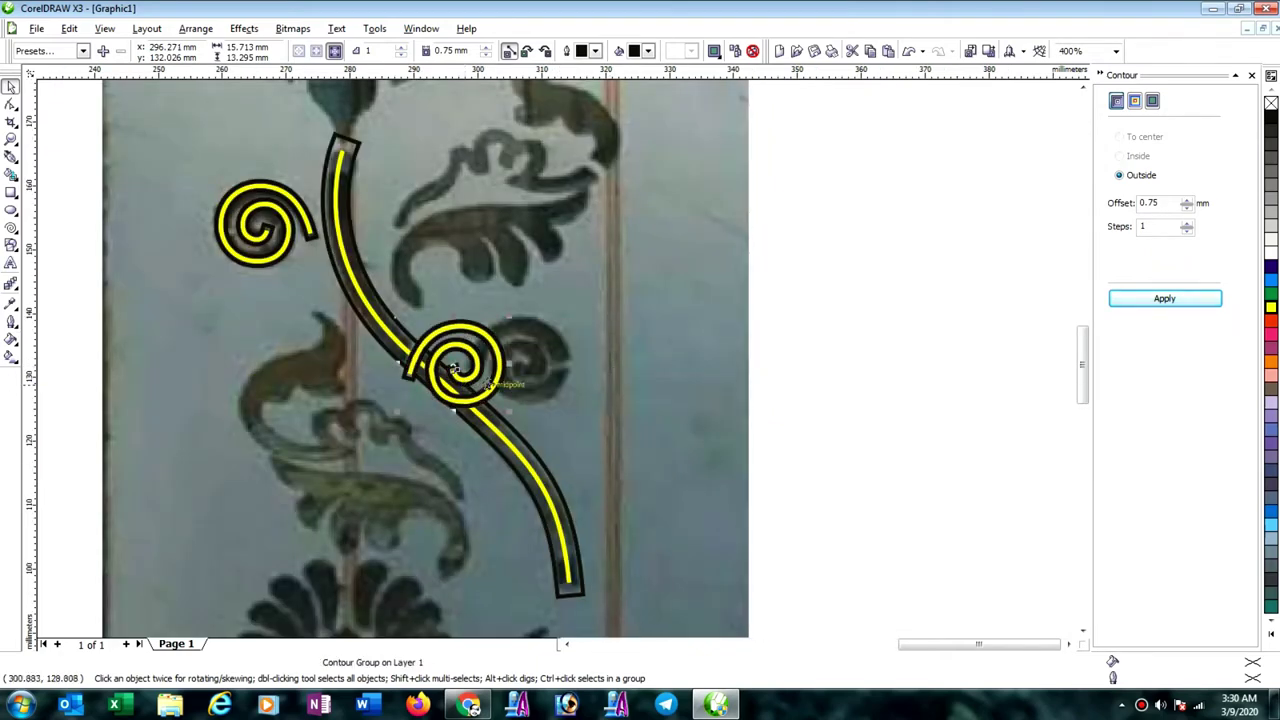
scroll(477, 369, up, 1)
scroll(441, 386, up, 1)
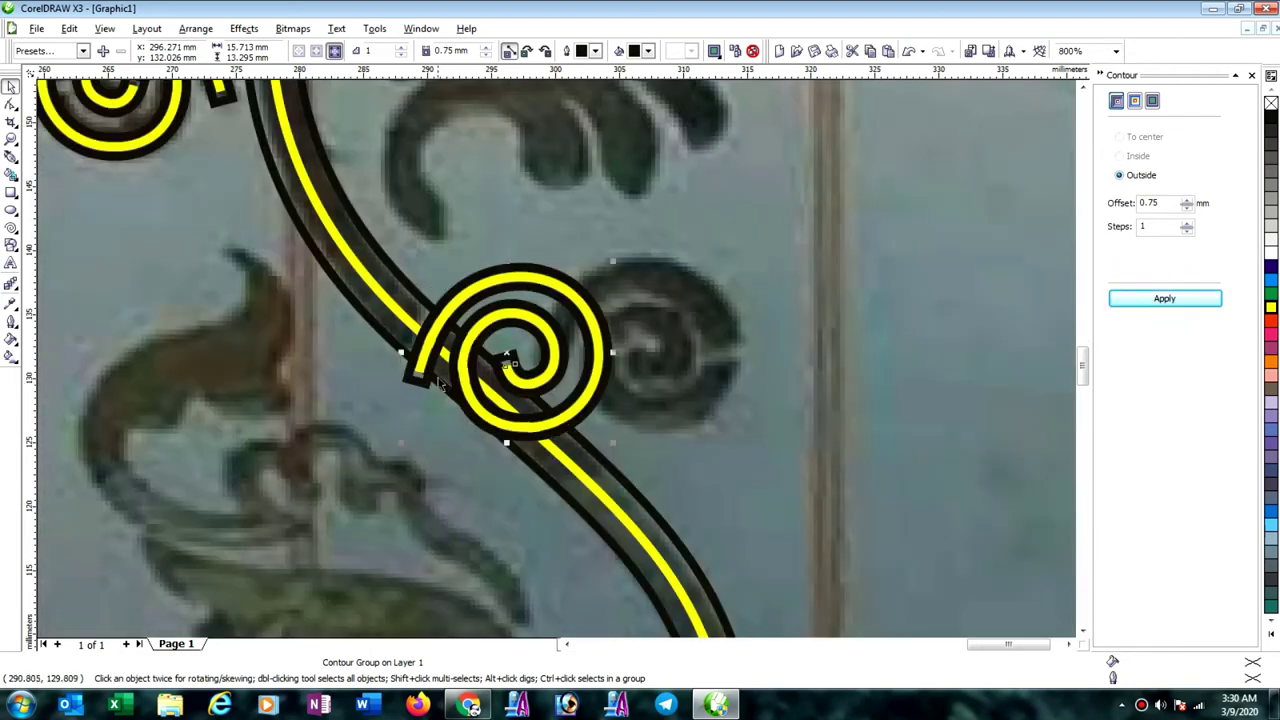
drag(508, 358, 641, 346)
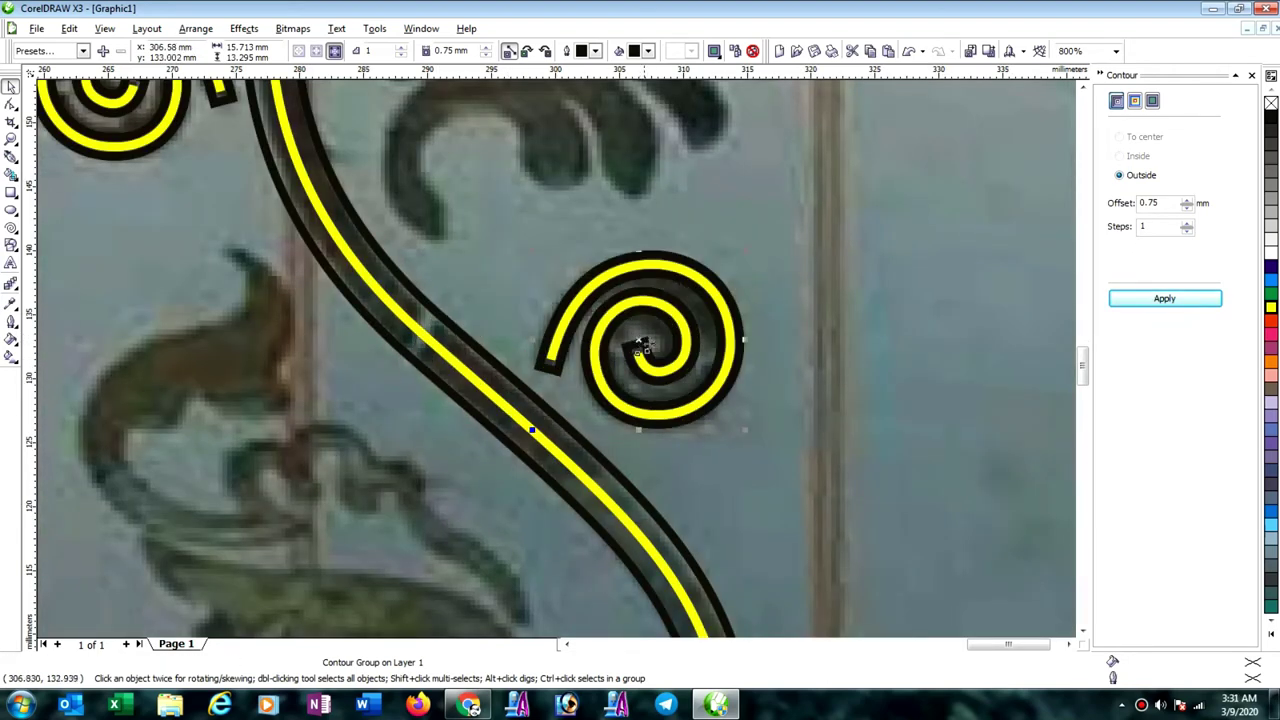
click(812, 256)
scroll(608, 228, down, 2)
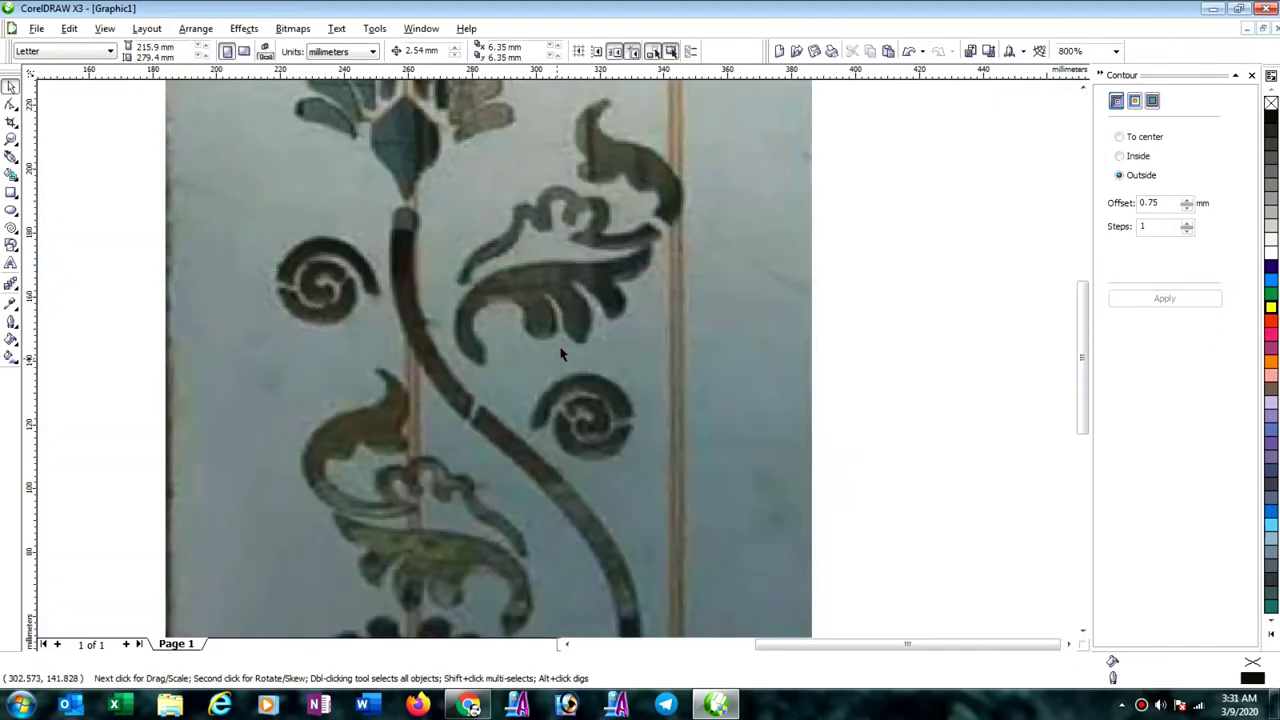
Start a Bézier outline on the leaf motif right of the stem, following the wavy lower edge of its upper tendril.
scroll(530, 370, up, 1)
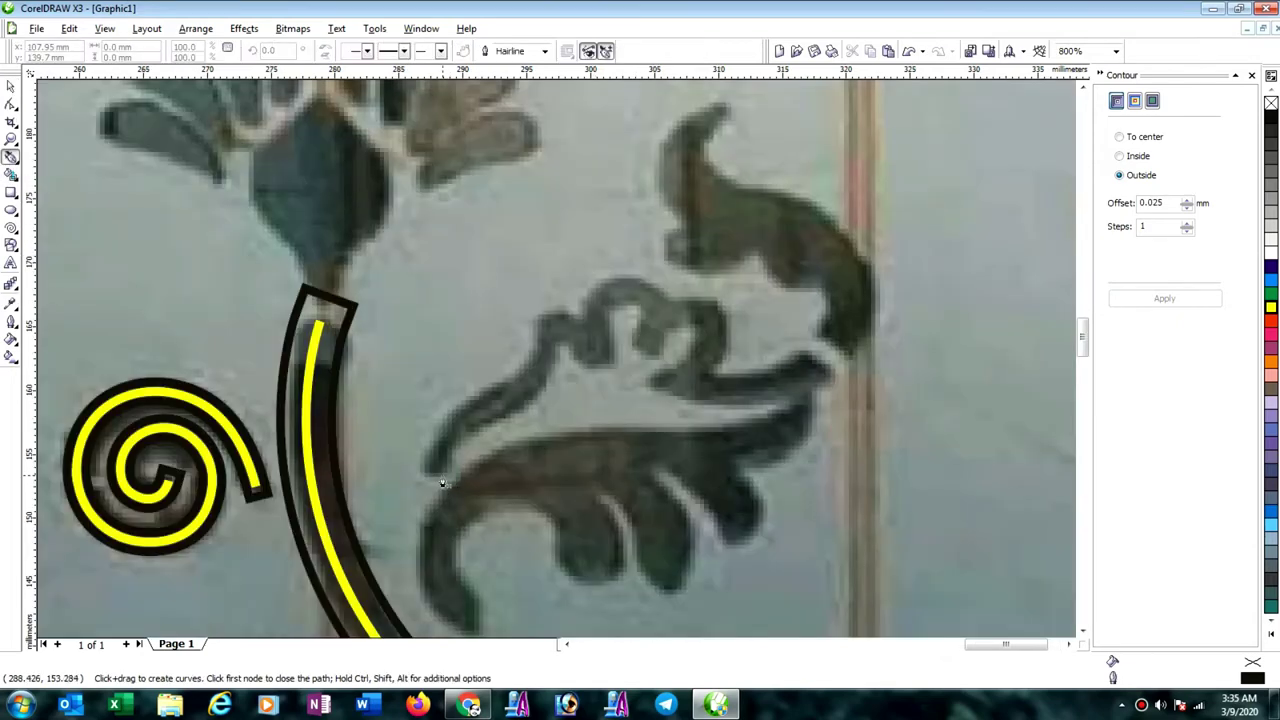
click(470, 427)
drag(540, 385, 555, 353)
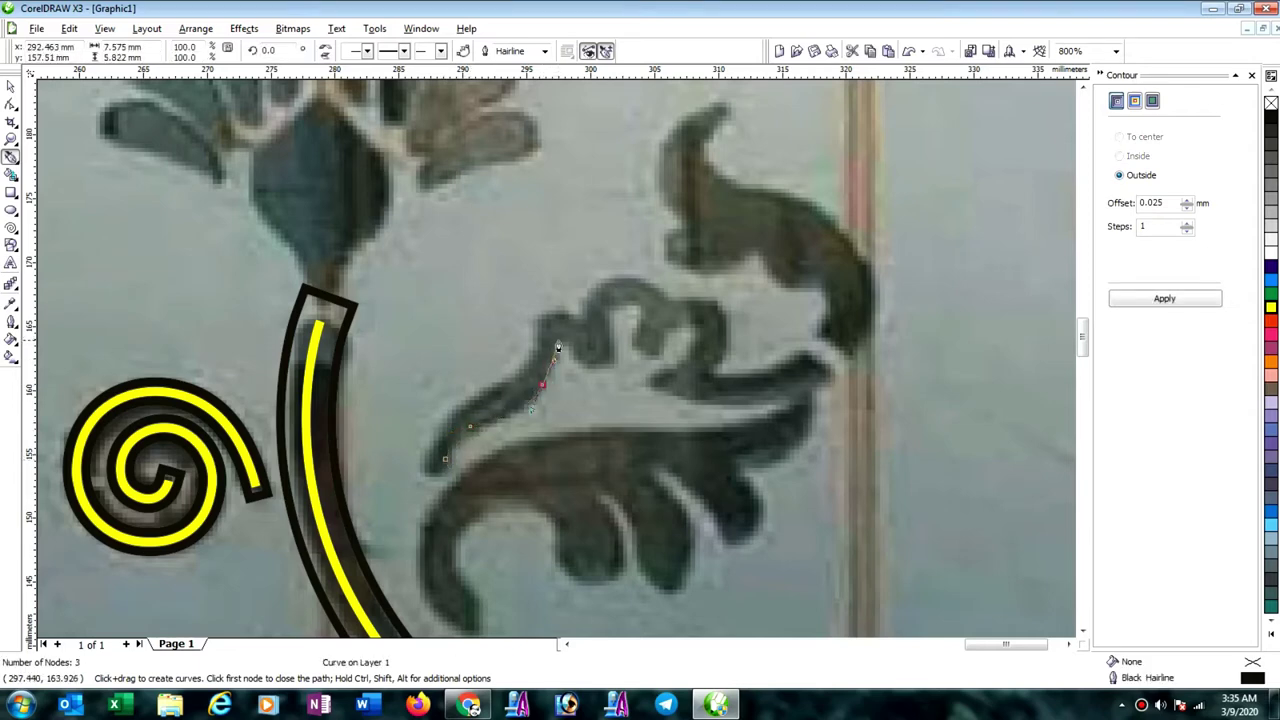
click(555, 341)
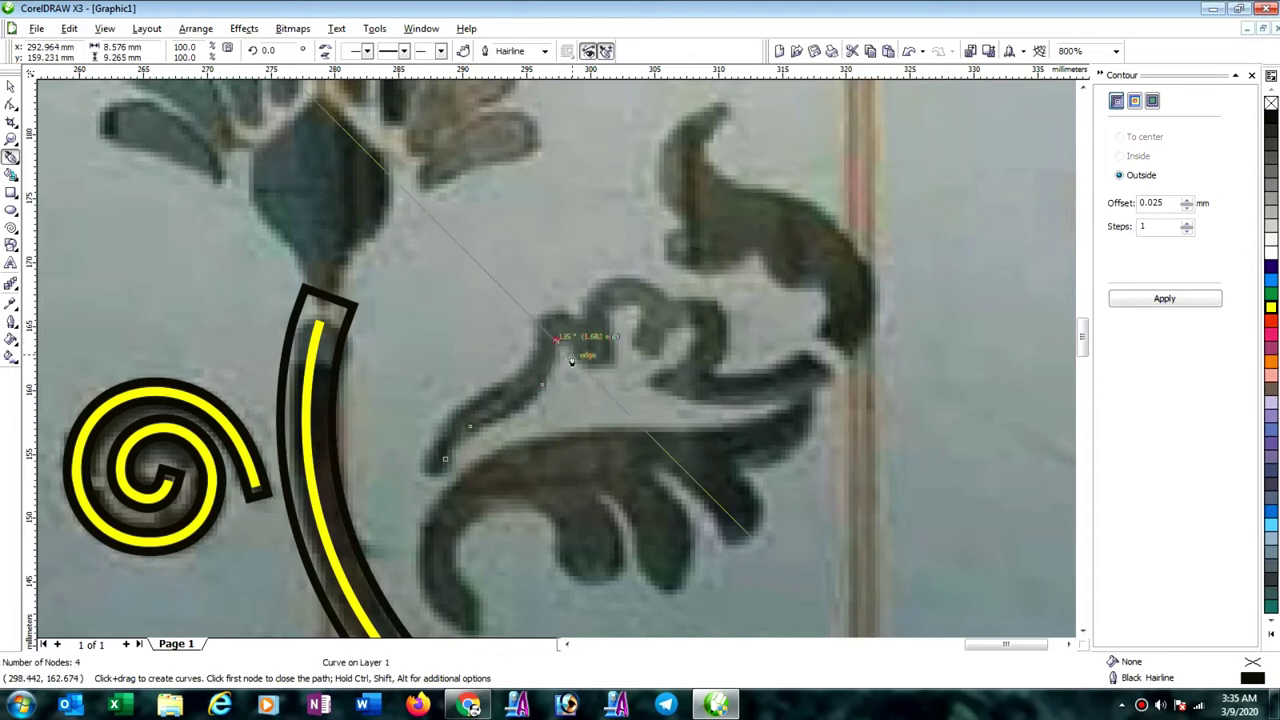
mouse_move(573, 361)
mouse_down()
mouse_move(596, 383)
mouse_move(611, 309)
mouse_move(650, 316)
mouse_move(634, 352)
mouse_move(700, 323)
mouse_move(643, 403)
mouse_up()
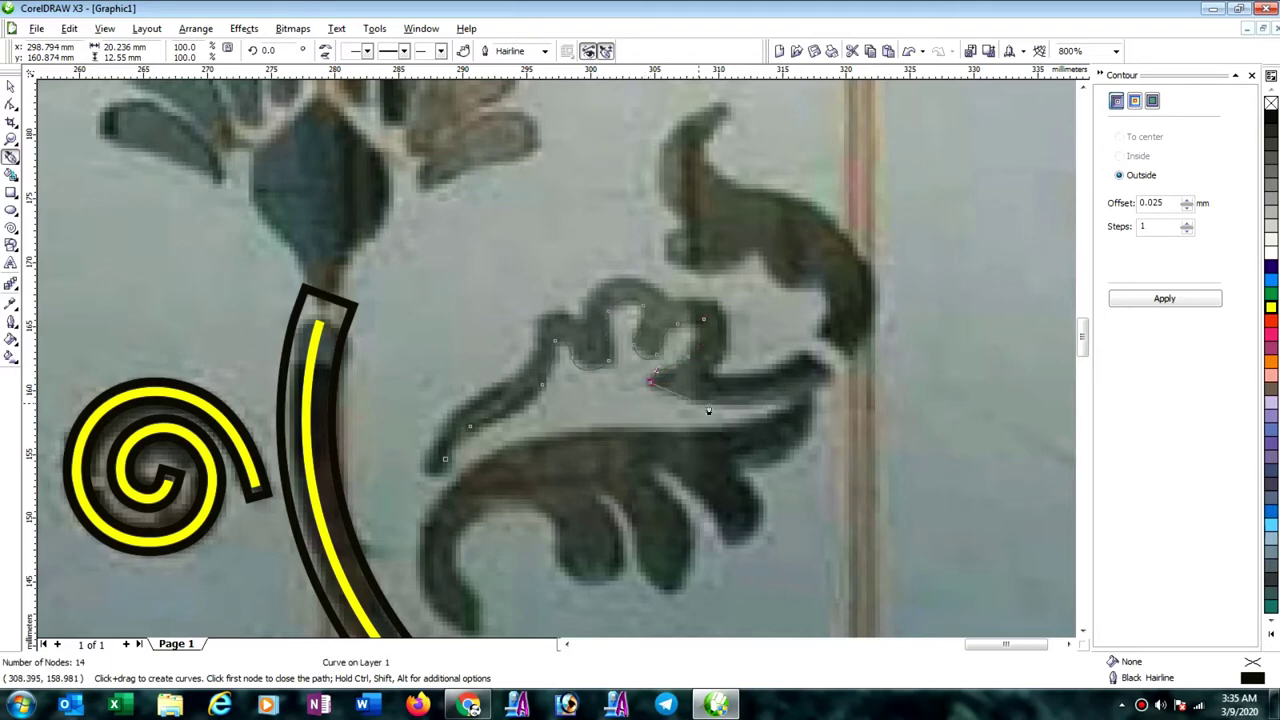
Continue the outline to the tendril's tip, back along the lower leaf's upper edge and down to its curled tail tip.
mouse_move(735, 406)
mouse_down()
mouse_move(776, 410)
mouse_move(791, 396)
mouse_move(720, 433)
mouse_move(620, 432)
mouse_up()
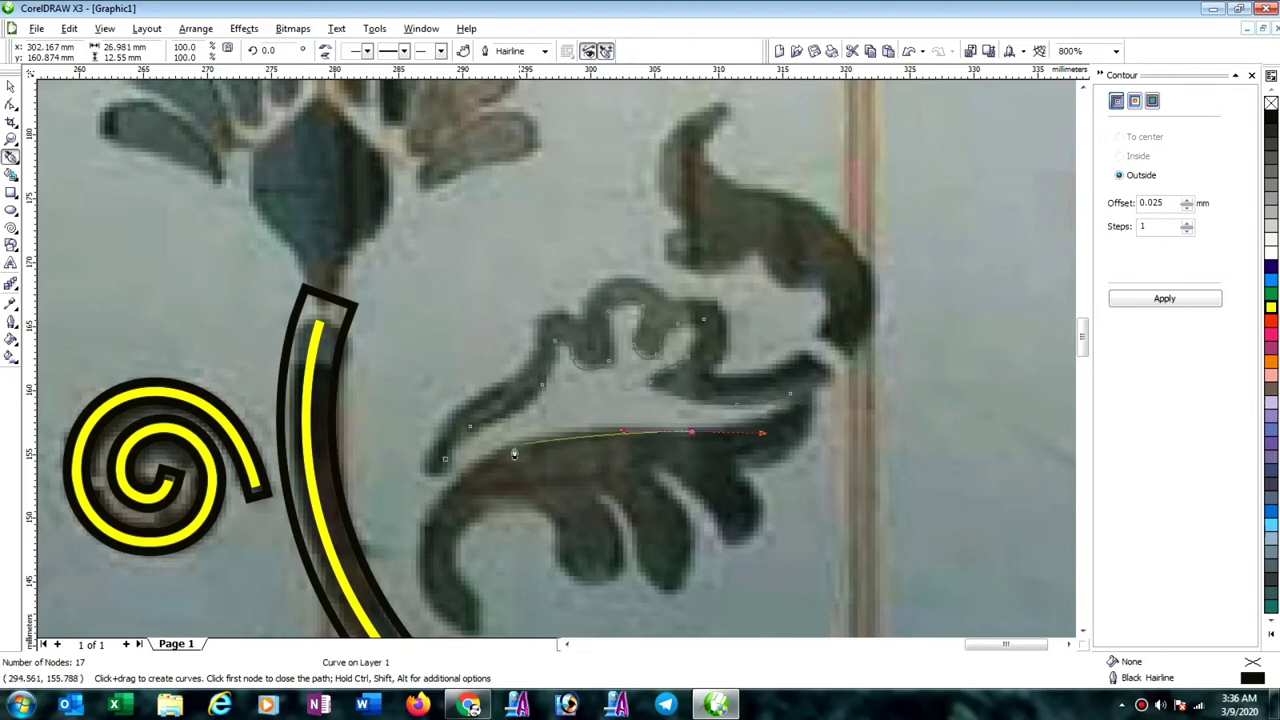
drag(493, 457, 458, 640)
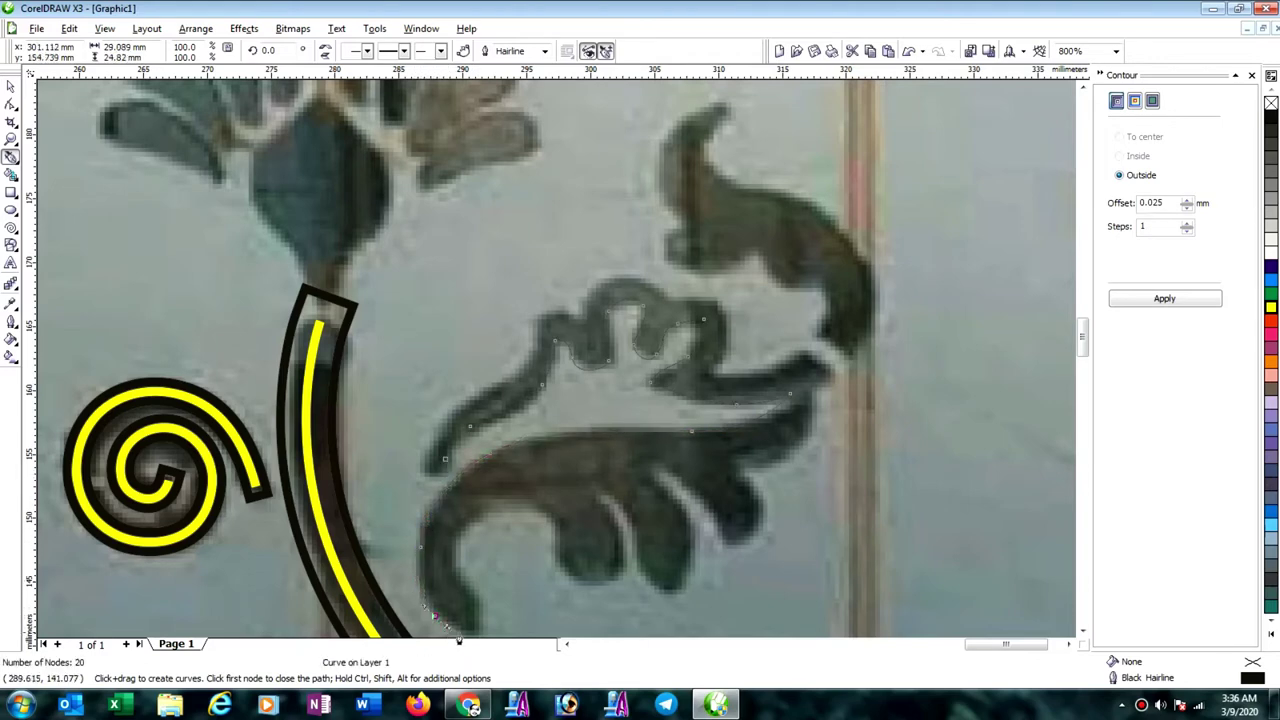
scroll(556, 367, down, 2)
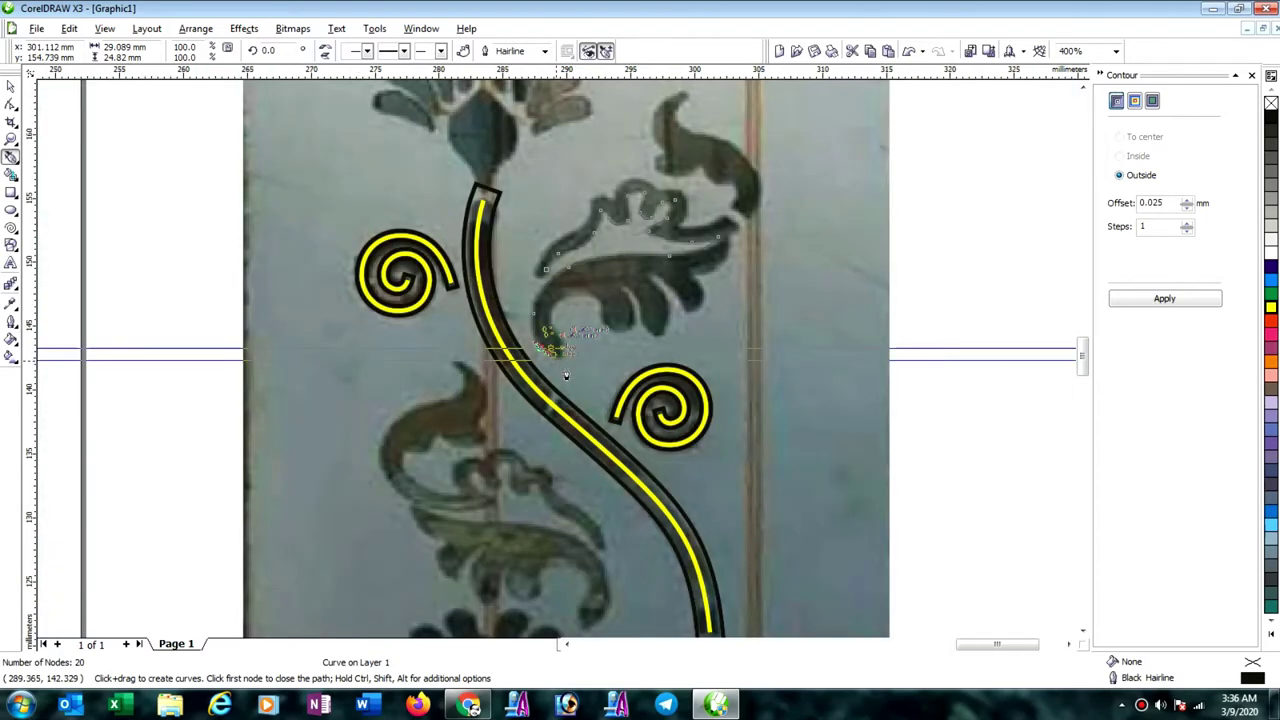
scroll(558, 366, up, 1)
scroll(552, 368, up, 2)
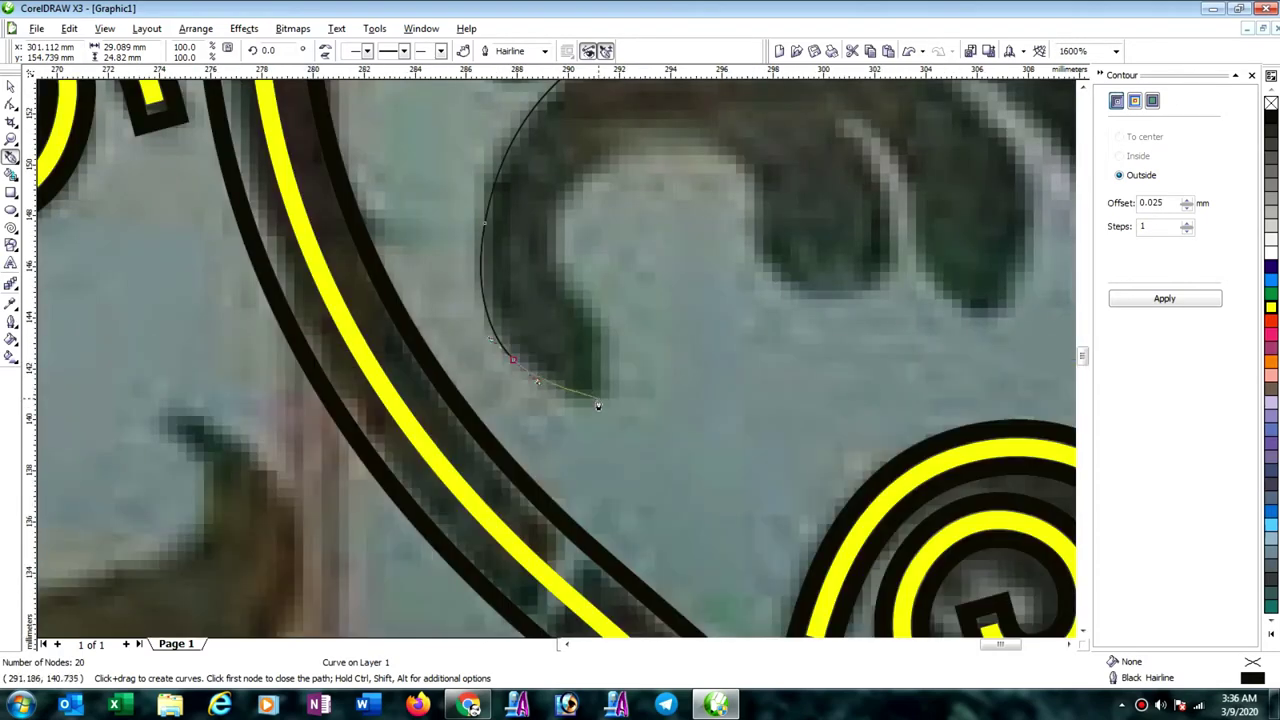
click(598, 403)
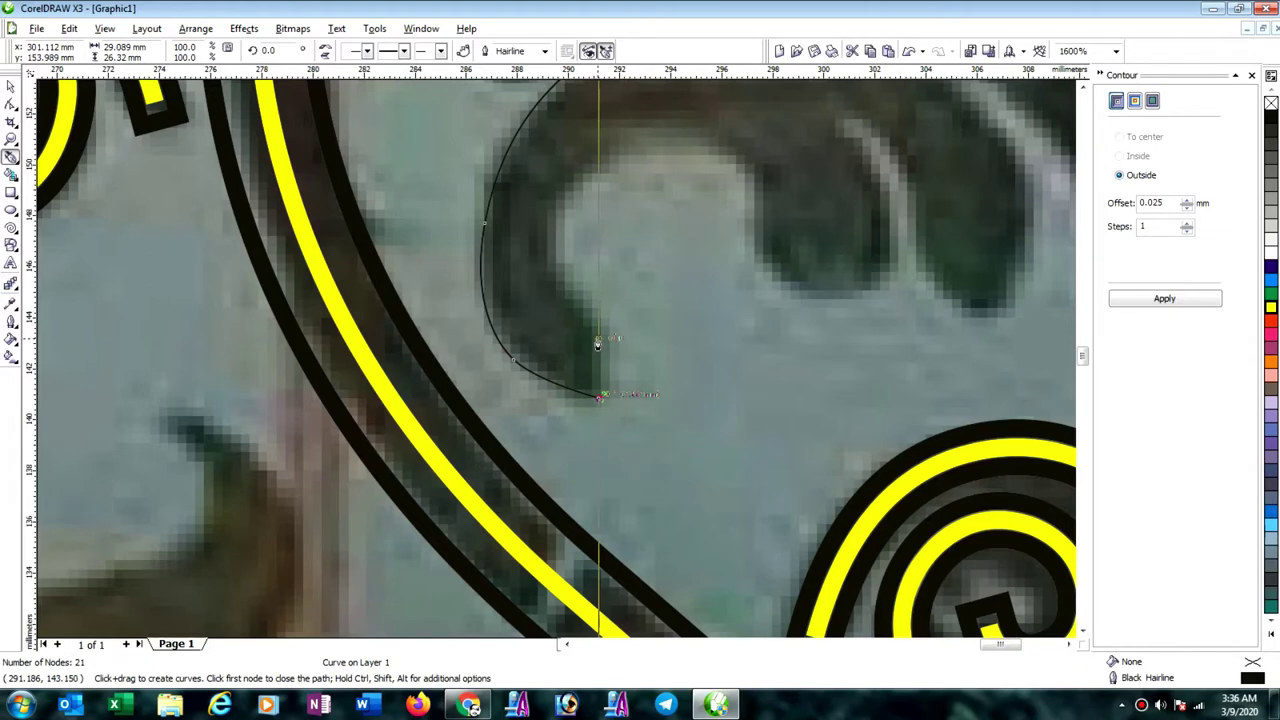
Trace the inner curve of the leaf's tail and the outline around its first lower lobe.
mouse_move(597, 342)
mouse_down()
mouse_move(620, 326)
mouse_move(615, 310)
mouse_up()
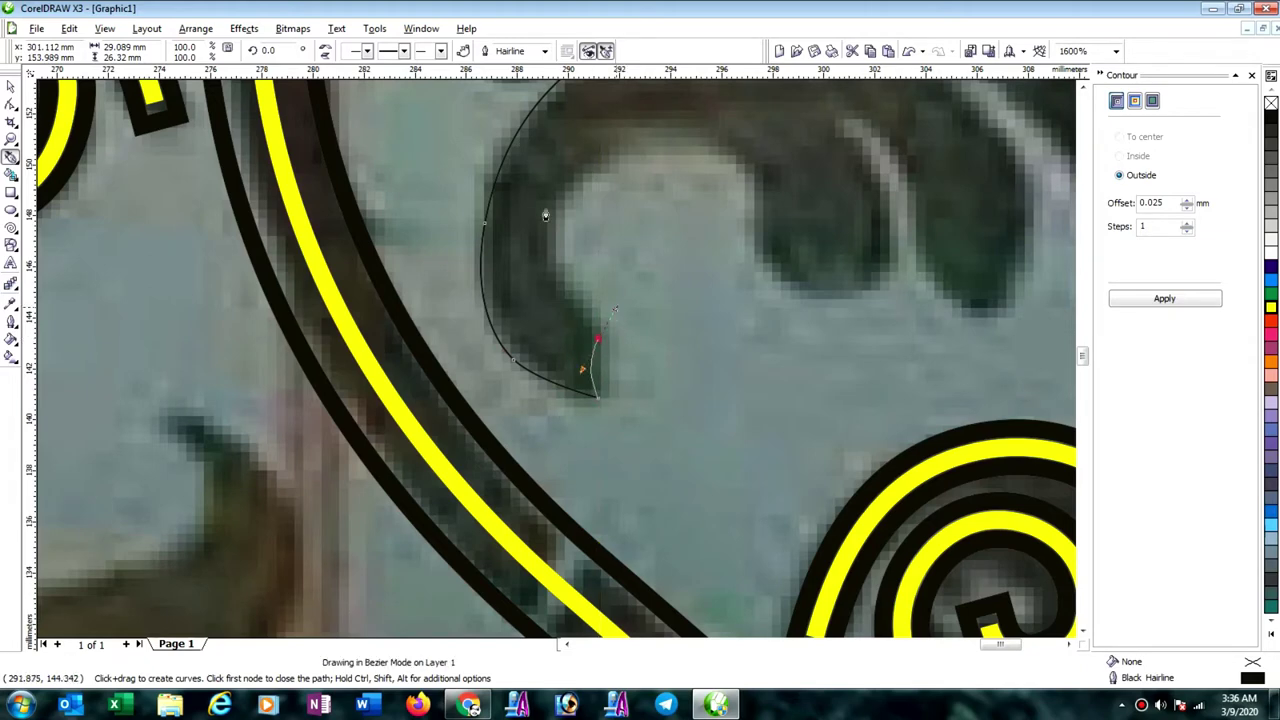
drag(552, 199, 600, 128)
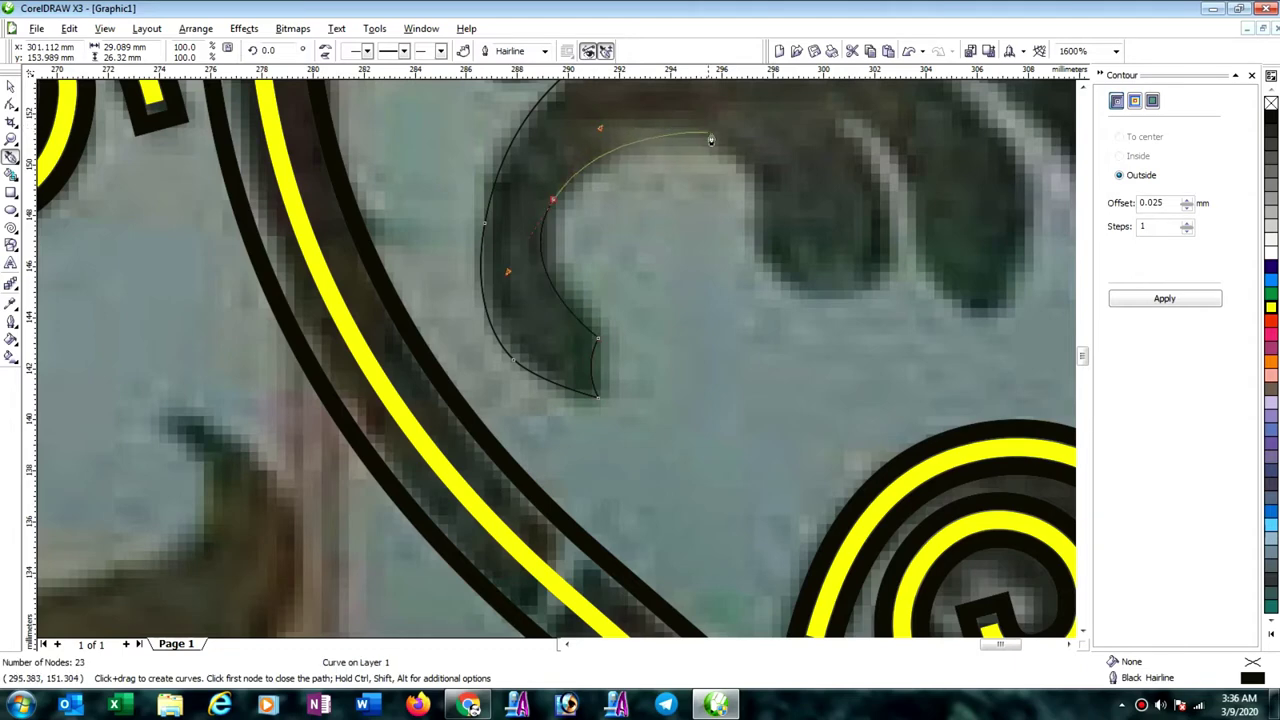
drag(710, 140, 749, 157)
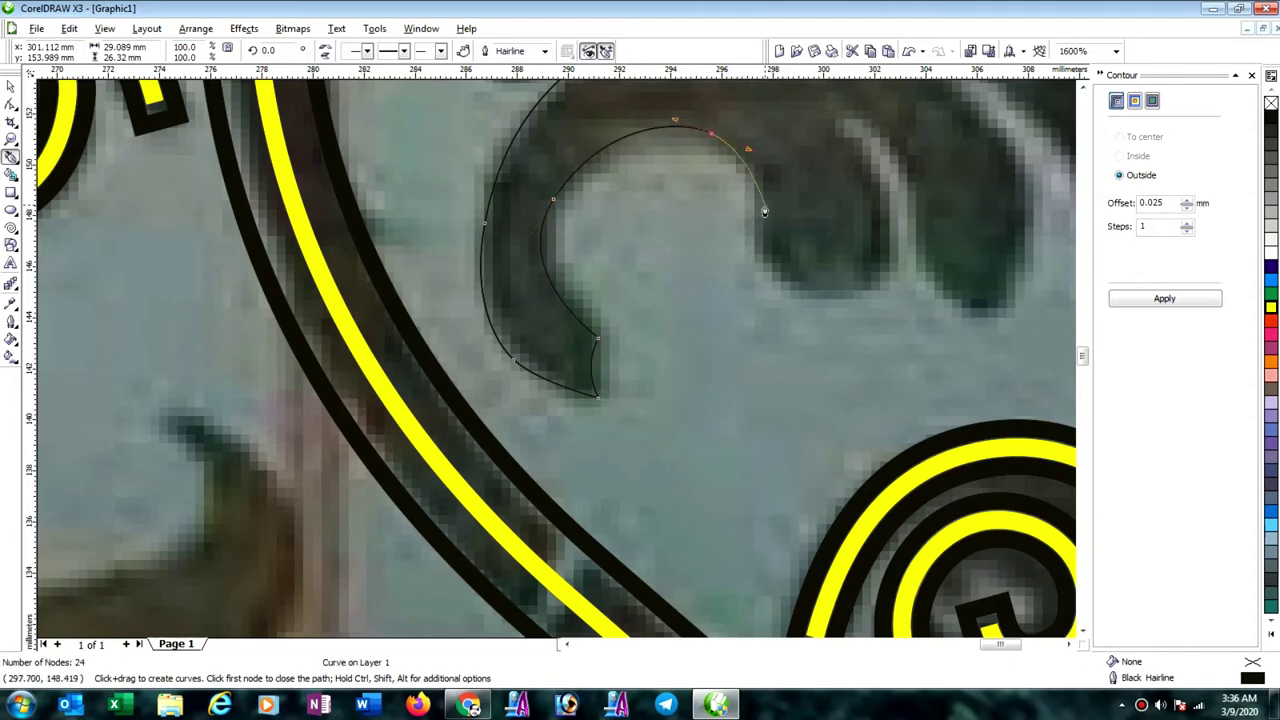
drag(757, 207, 862, 300)
drag(885, 211, 882, 161)
Trace the narrow rounded gap between the leaf's first and second lower lobes.
scroll(847, 178, down, 2)
scroll(560, 362, up, 1)
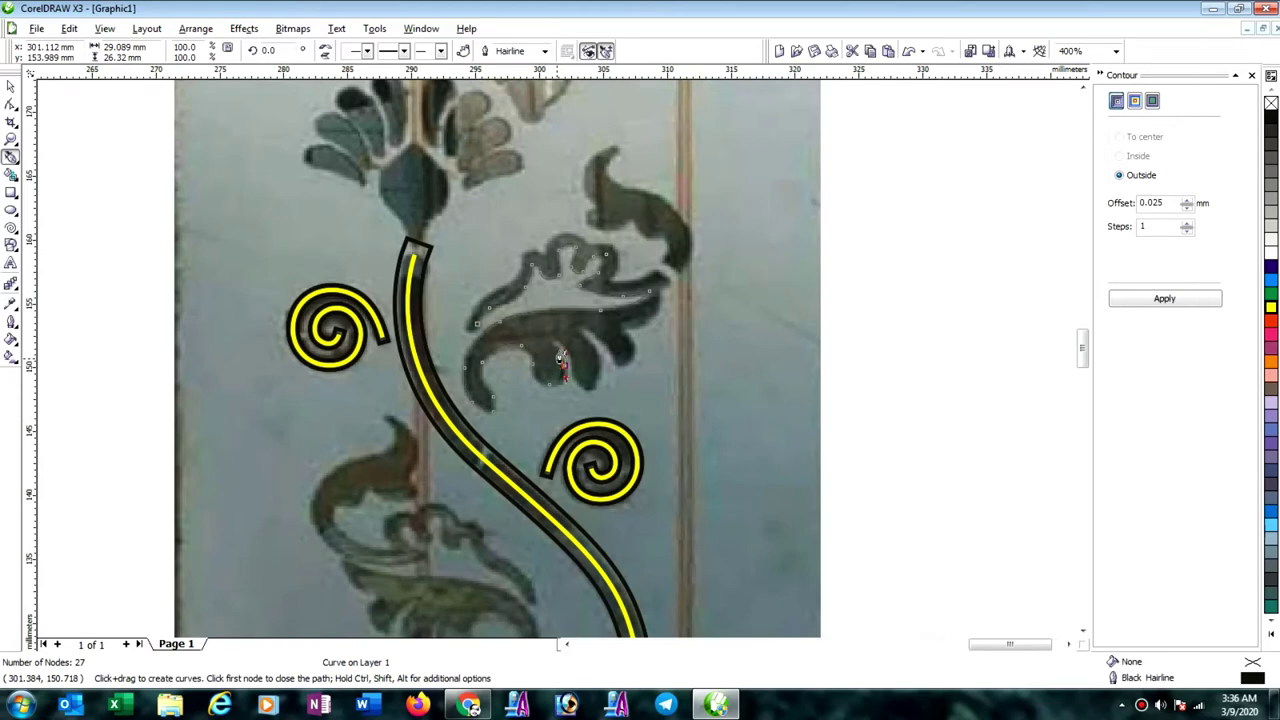
scroll(560, 362, up, 1)
scroll(555, 361, up, 1)
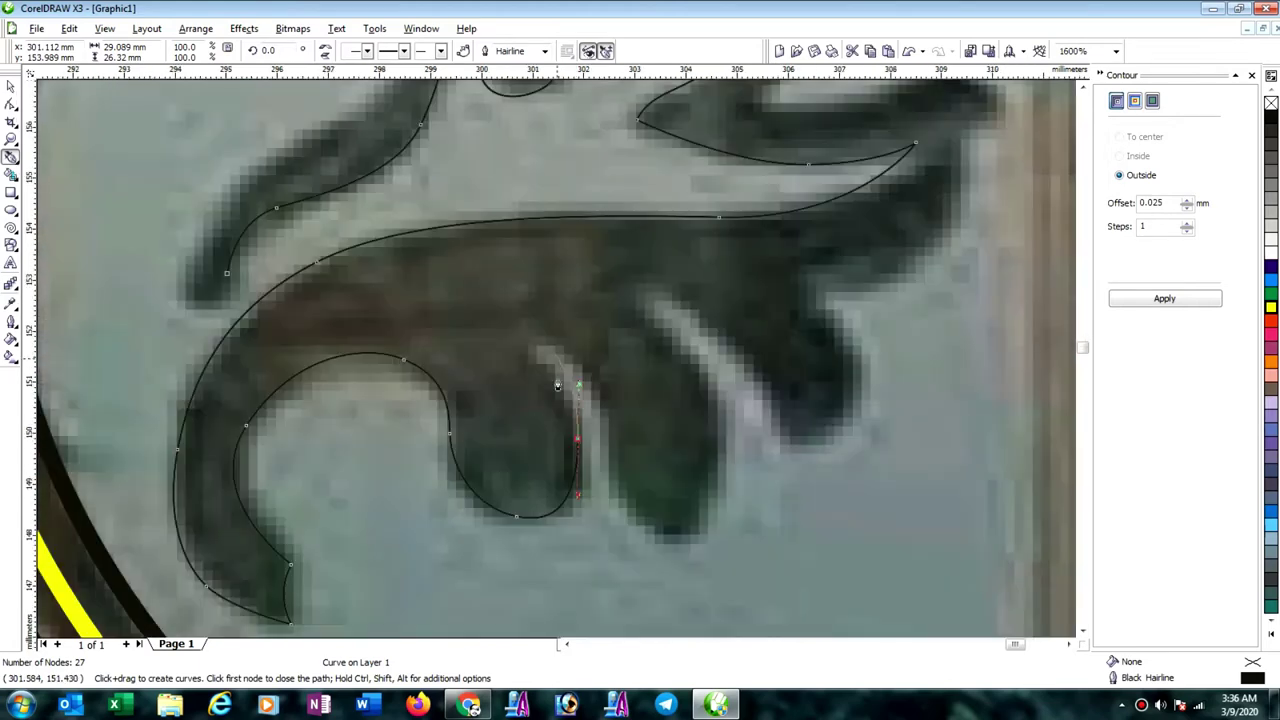
scroll(556, 386, up, 1)
drag(516, 372, 481, 342)
drag(482, 291, 508, 270)
drag(562, 334, 599, 369)
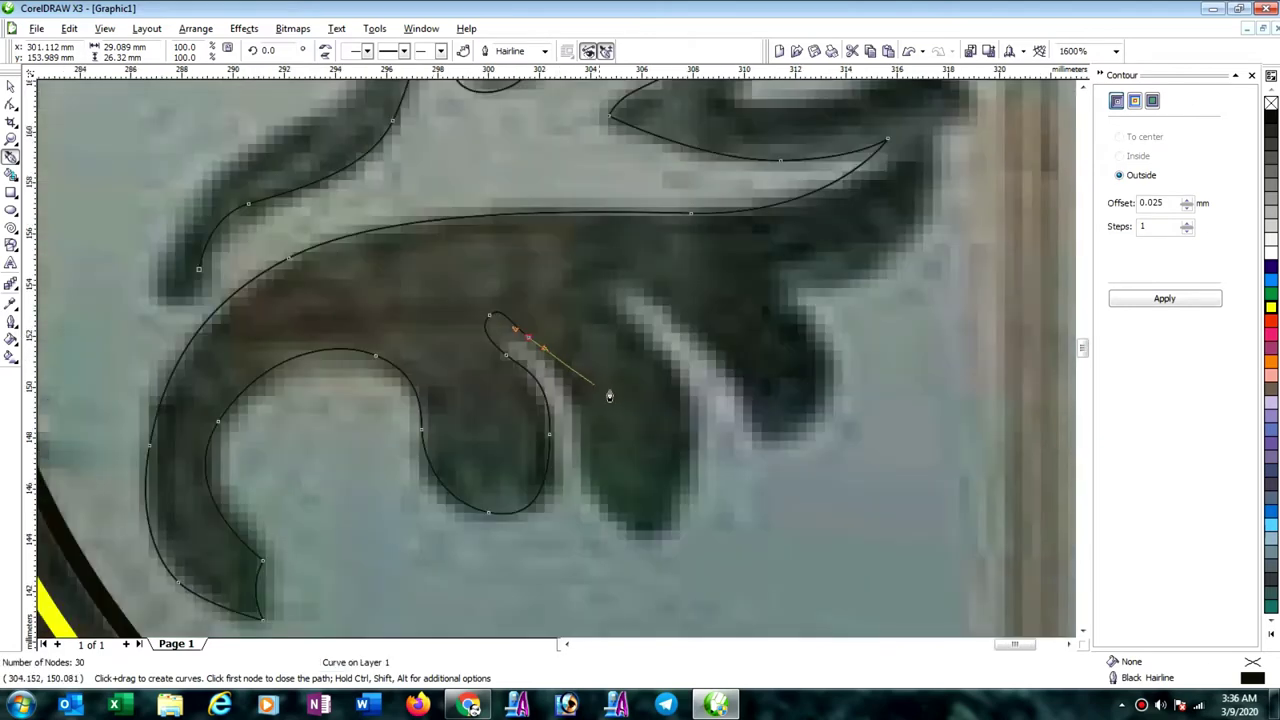
Continue the Bézier outline down, around and back up the leaf's second lower lobe.
scroll(563, 374, down, 1)
drag(584, 412, 592, 440)
mouse_move(599, 511)
mouse_down()
mouse_move(614, 537)
mouse_move(648, 549)
mouse_up()
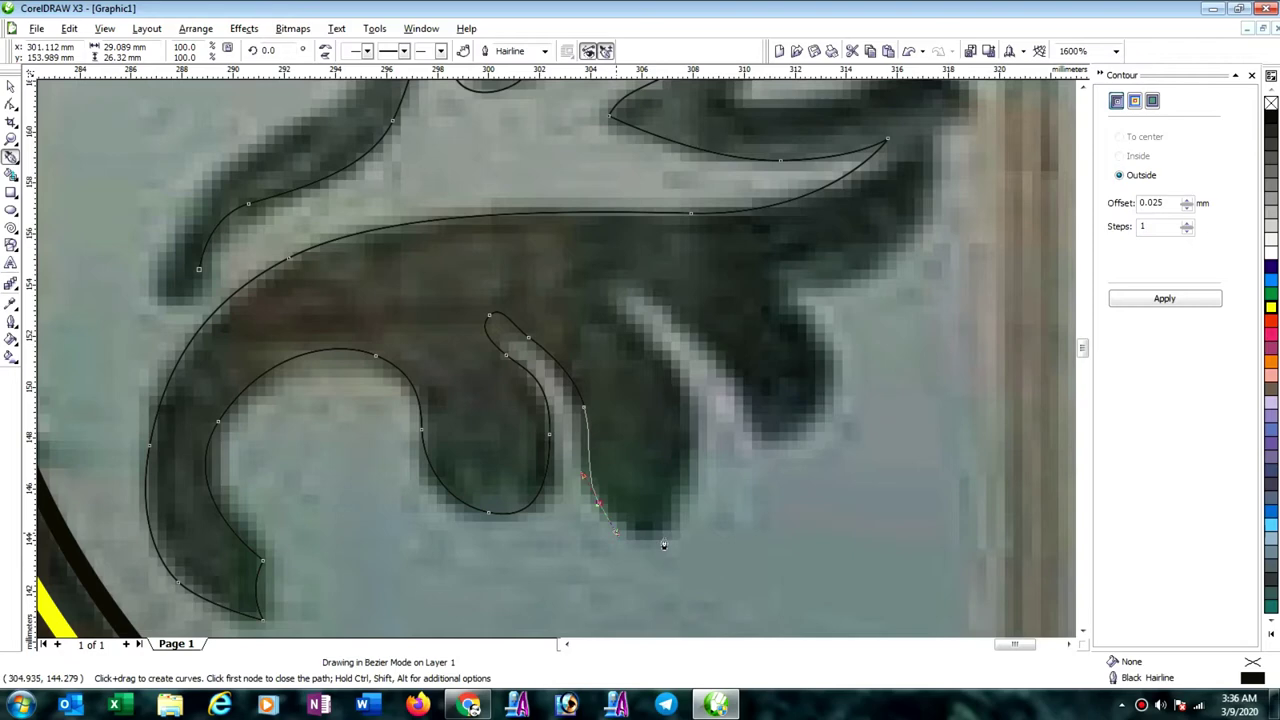
click(664, 539)
drag(669, 478, 688, 440)
drag(678, 372, 646, 340)
Trace the narrow gap between the leaf's second and third lower lobes and the outline around the third lobe to its upper notch.
mouse_move(591, 283)
mouse_down()
mouse_move(591, 294)
mouse_move(642, 293)
mouse_move(749, 380)
mouse_move(762, 462)
mouse_up()
drag(810, 421, 826, 408)
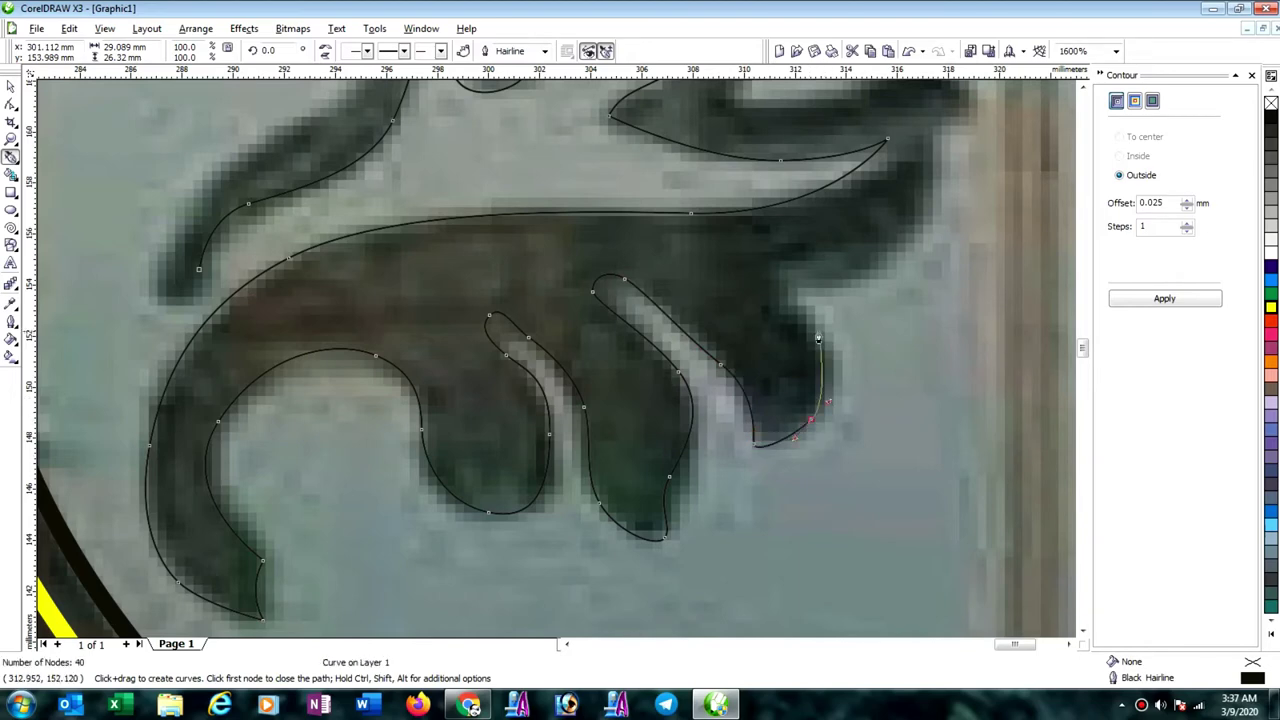
drag(812, 332, 778, 301)
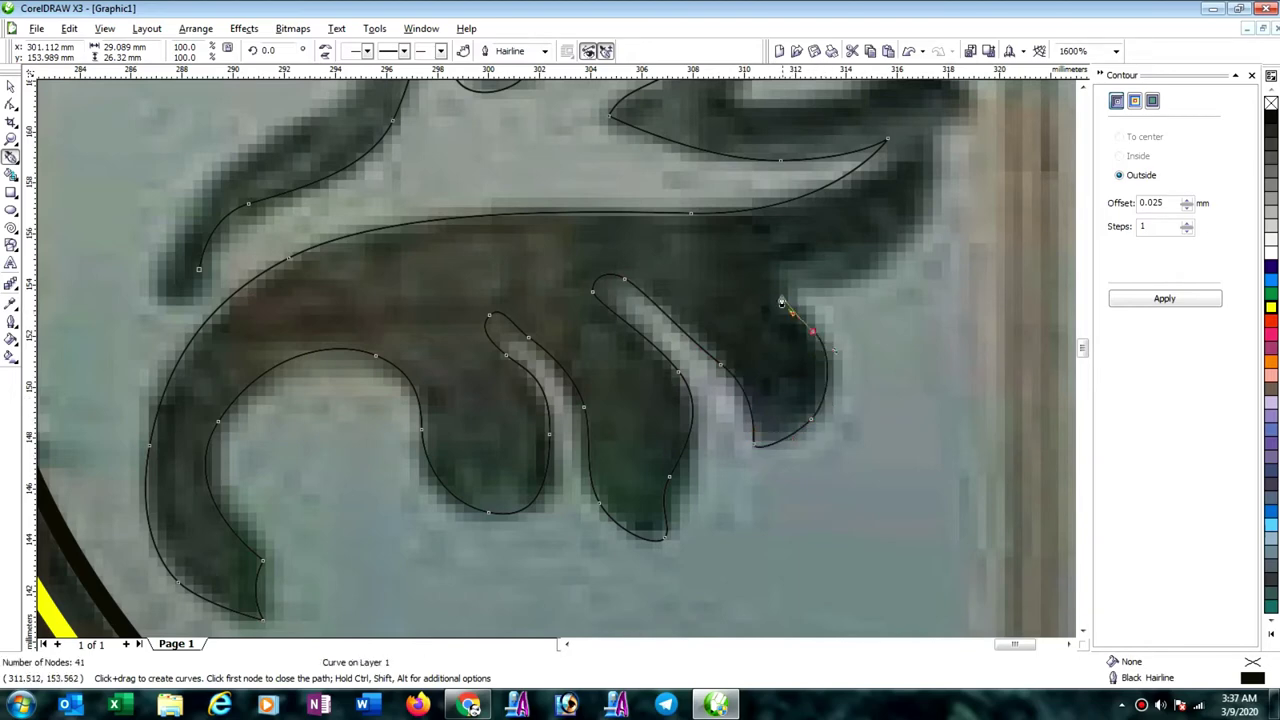
click(771, 287)
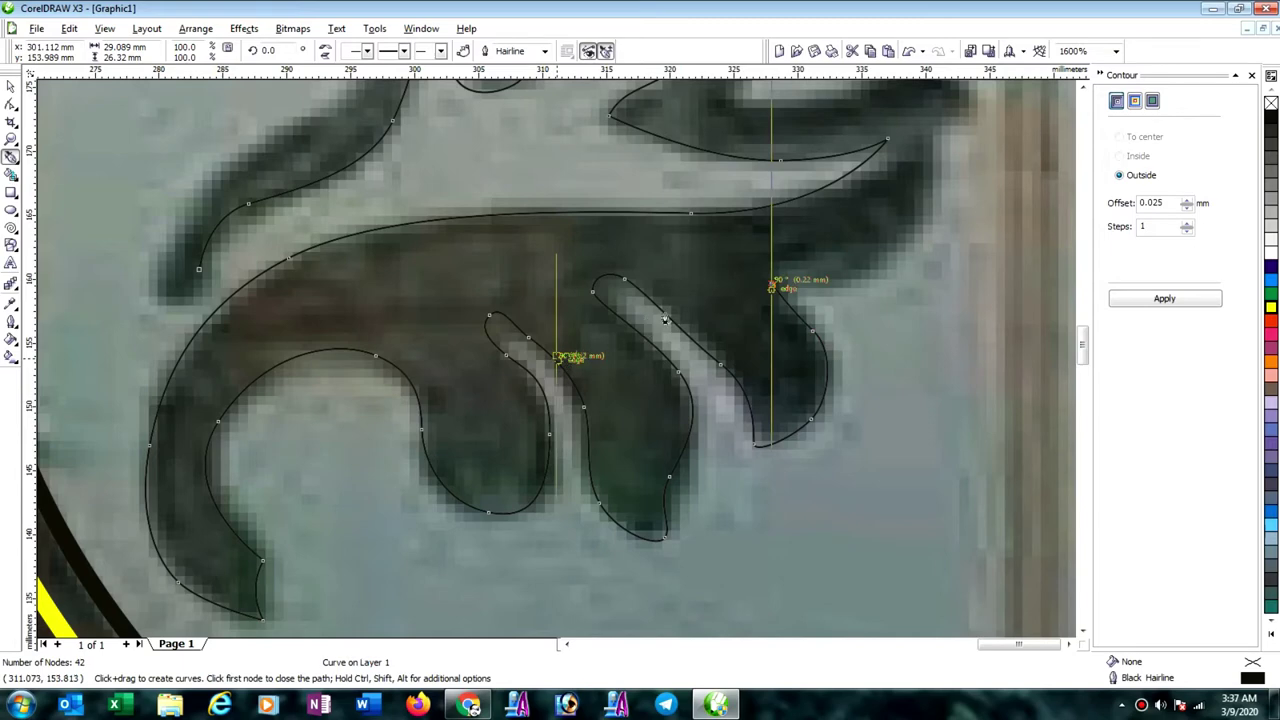
Trace the leaf's outer edge from the notch up to the tendril's right-hand end and around its blunt tip.
scroll(664, 319, down, 1)
scroll(565, 340, up, 2)
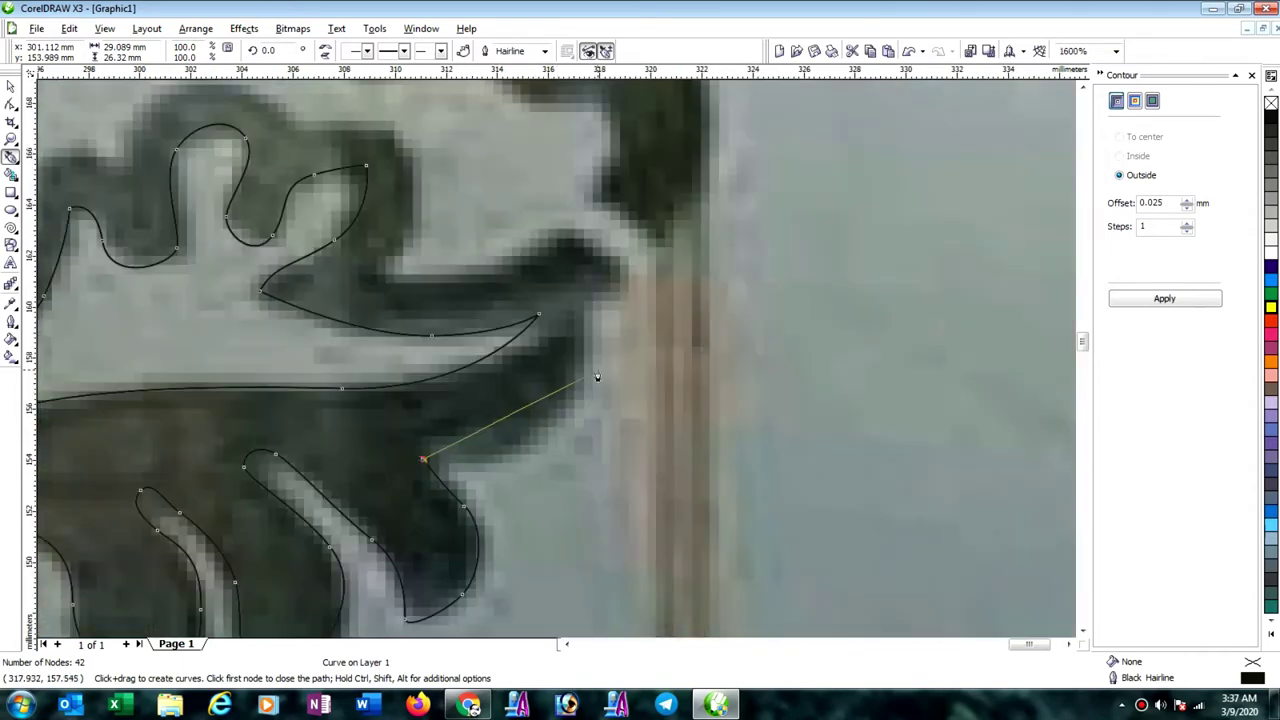
mouse_move(563, 411)
mouse_down()
mouse_move(652, 284)
mouse_move(620, 282)
mouse_move(620, 266)
mouse_move(565, 221)
mouse_up()
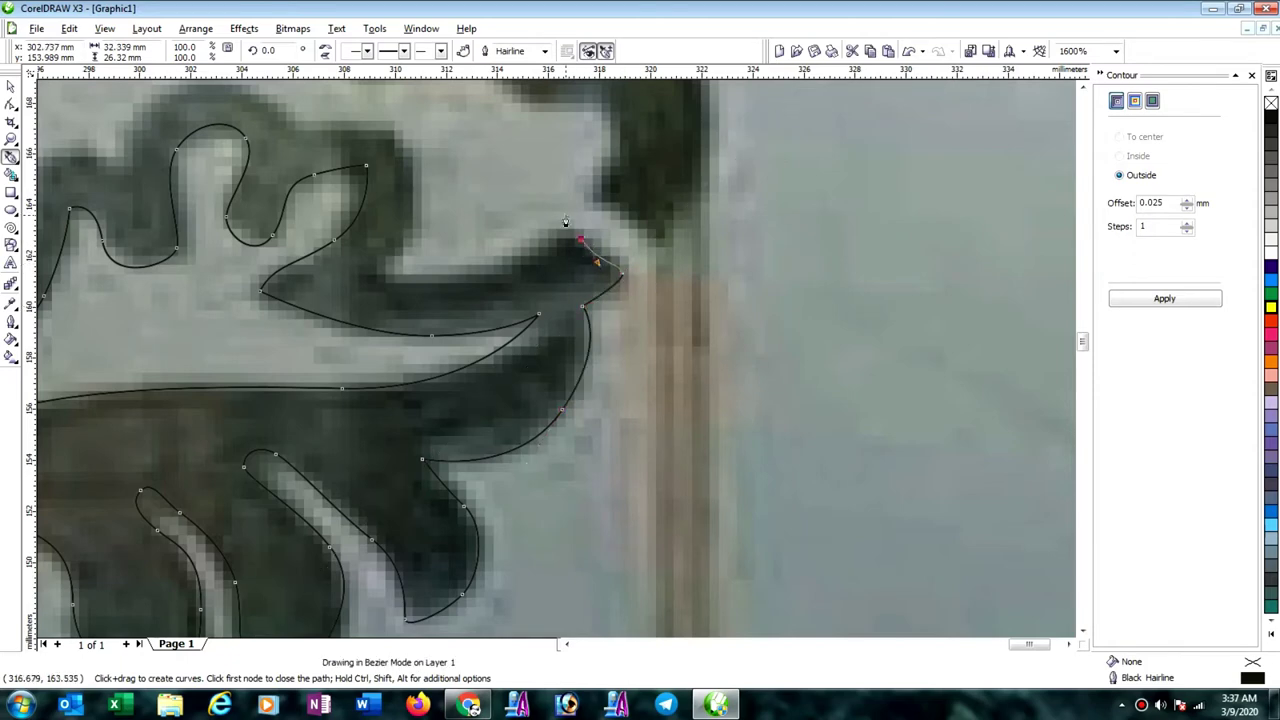
drag(524, 264, 525, 265)
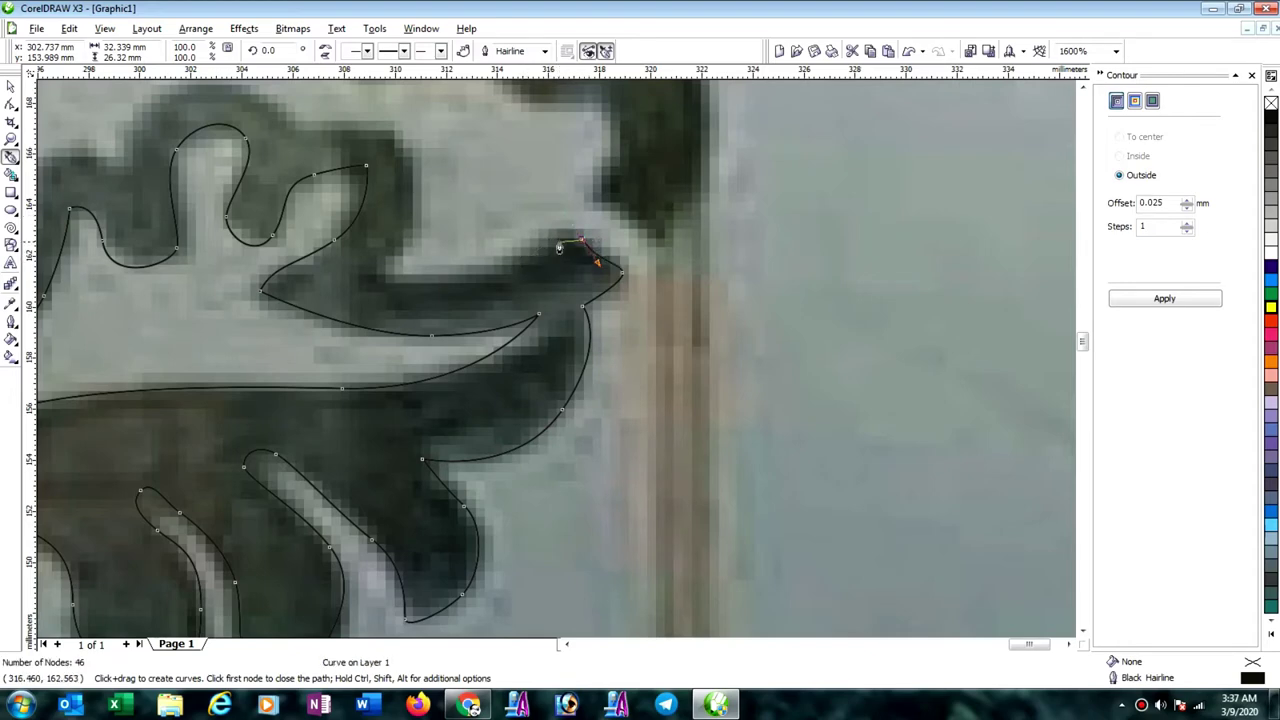
drag(561, 248, 538, 262)
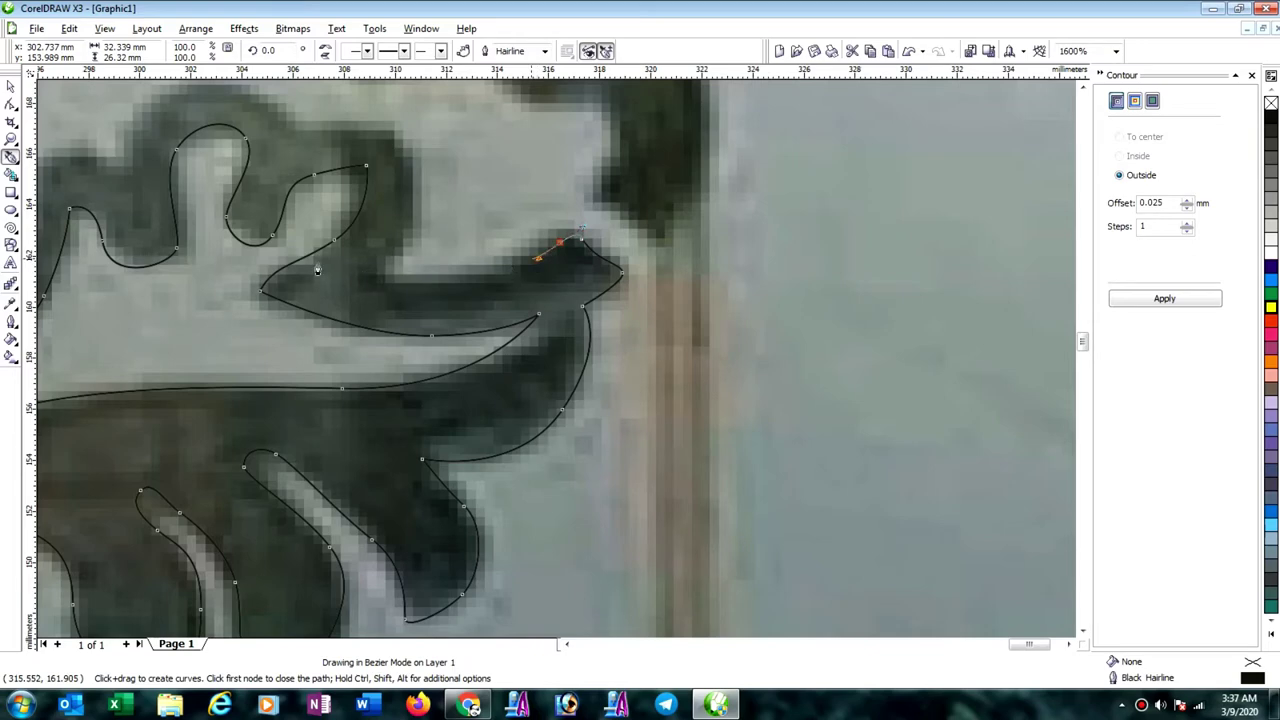
Continue the outline along the tendril's upper edge, around the squared bend and over the arch to its left side.
mouse_move(373, 274)
mouse_down()
mouse_move(319, 264)
mouse_move(428, 195)
mouse_move(410, 134)
mouse_up()
scroll(418, 157, up, 3)
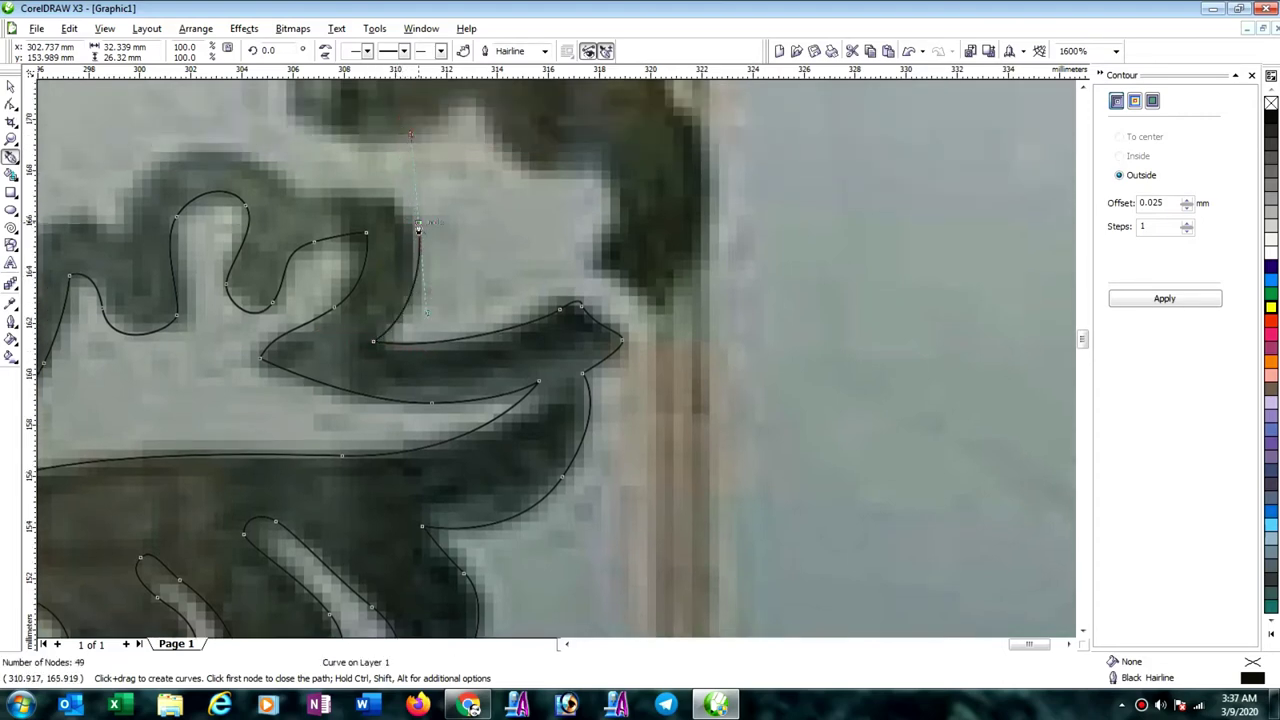
mouse_move(380, 196)
mouse_down()
mouse_move(332, 201)
mouse_move(212, 142)
mouse_move(144, 160)
mouse_up()
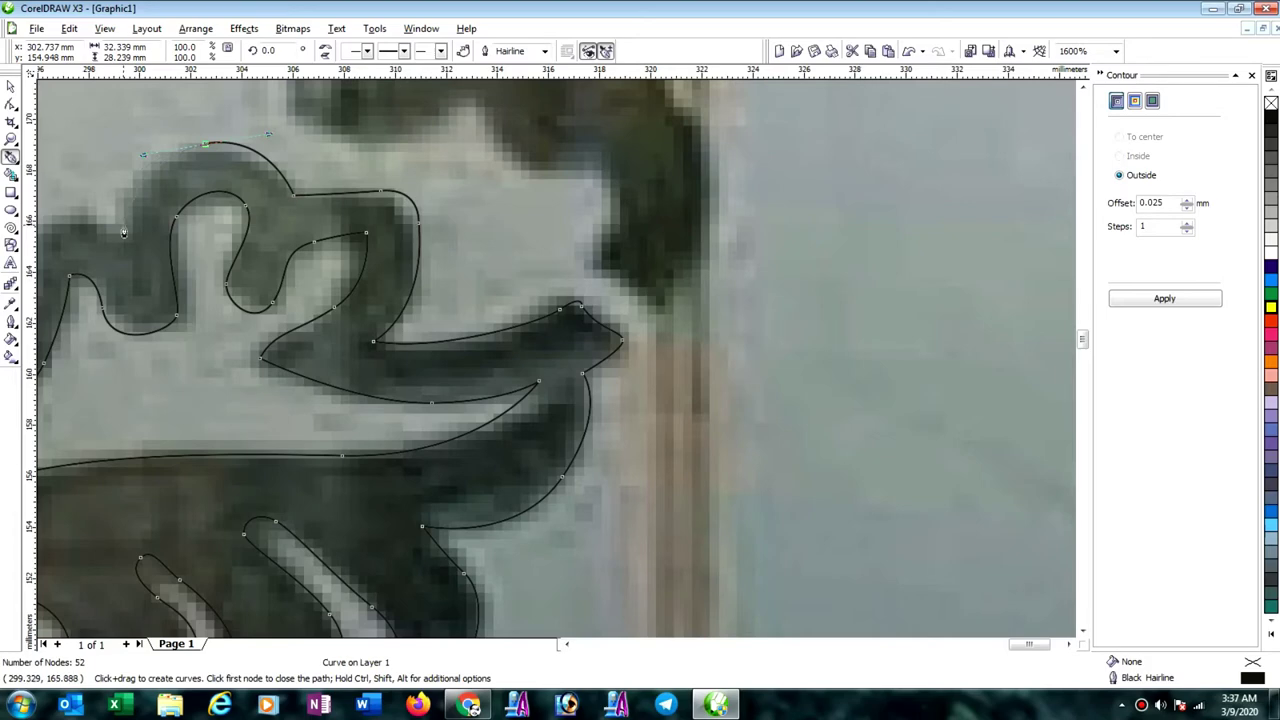
drag(123, 227, 137, 268)
Trace the narrow notch between the tendril's arch and the smaller bump beside it.
scroll(551, 404, down, 1)
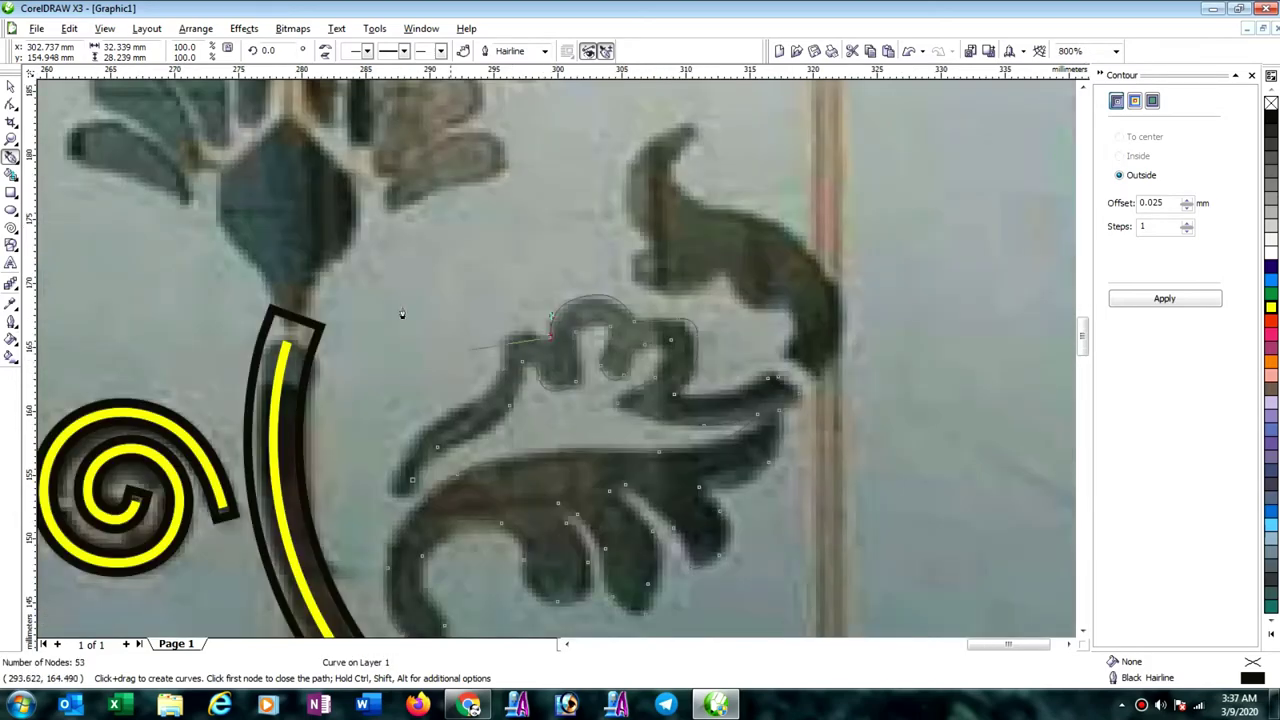
scroll(523, 368, up, 1)
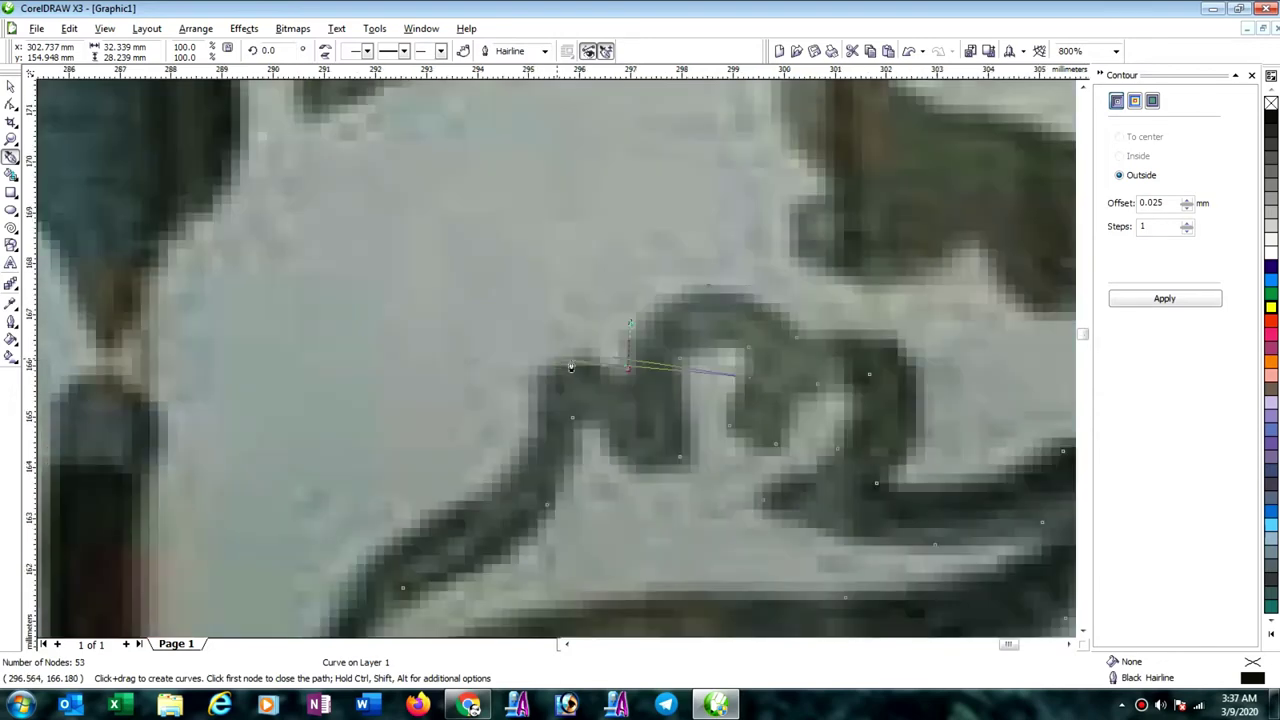
scroll(632, 402, up, 1)
scroll(786, 463, up, 2)
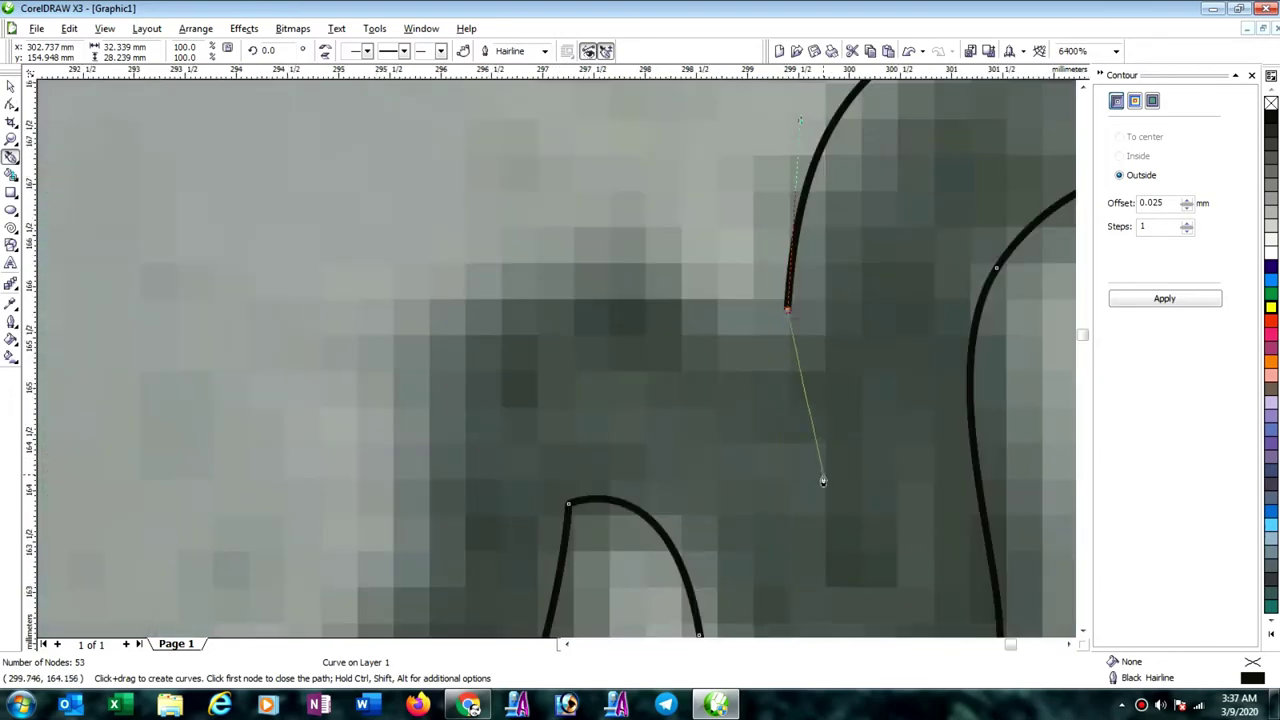
drag(798, 441, 829, 499)
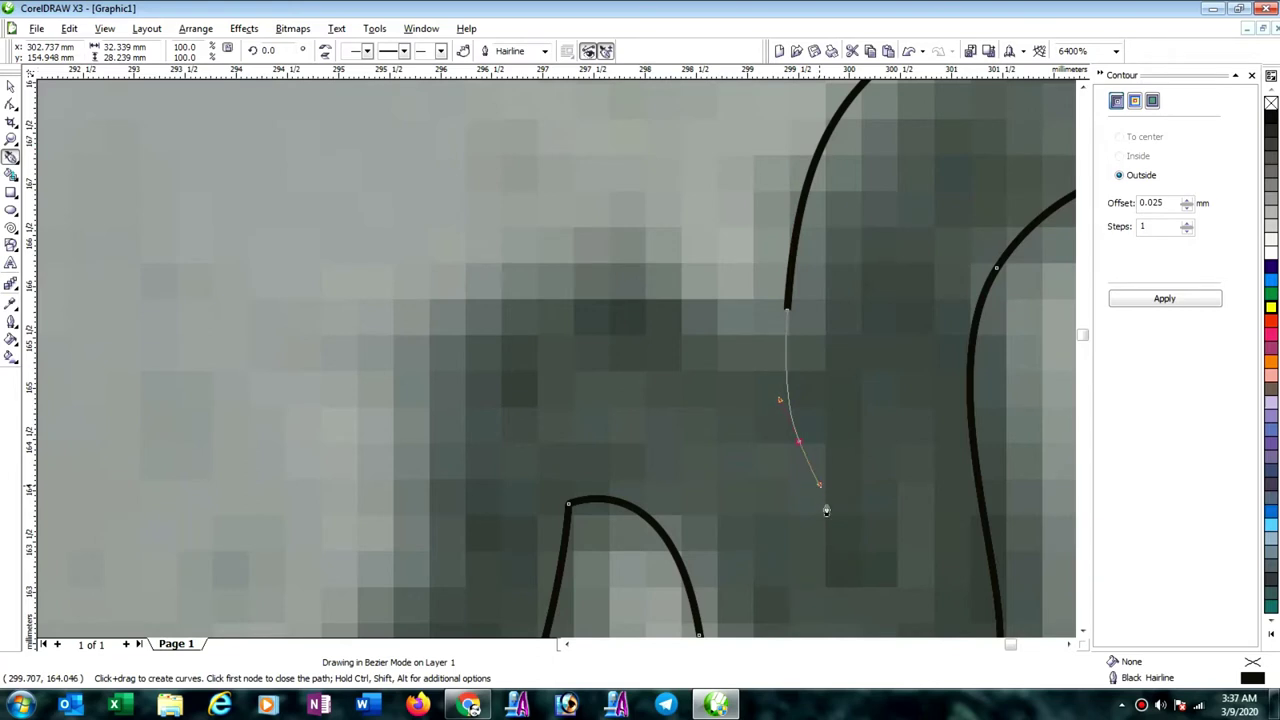
scroll(826, 510, down, 1)
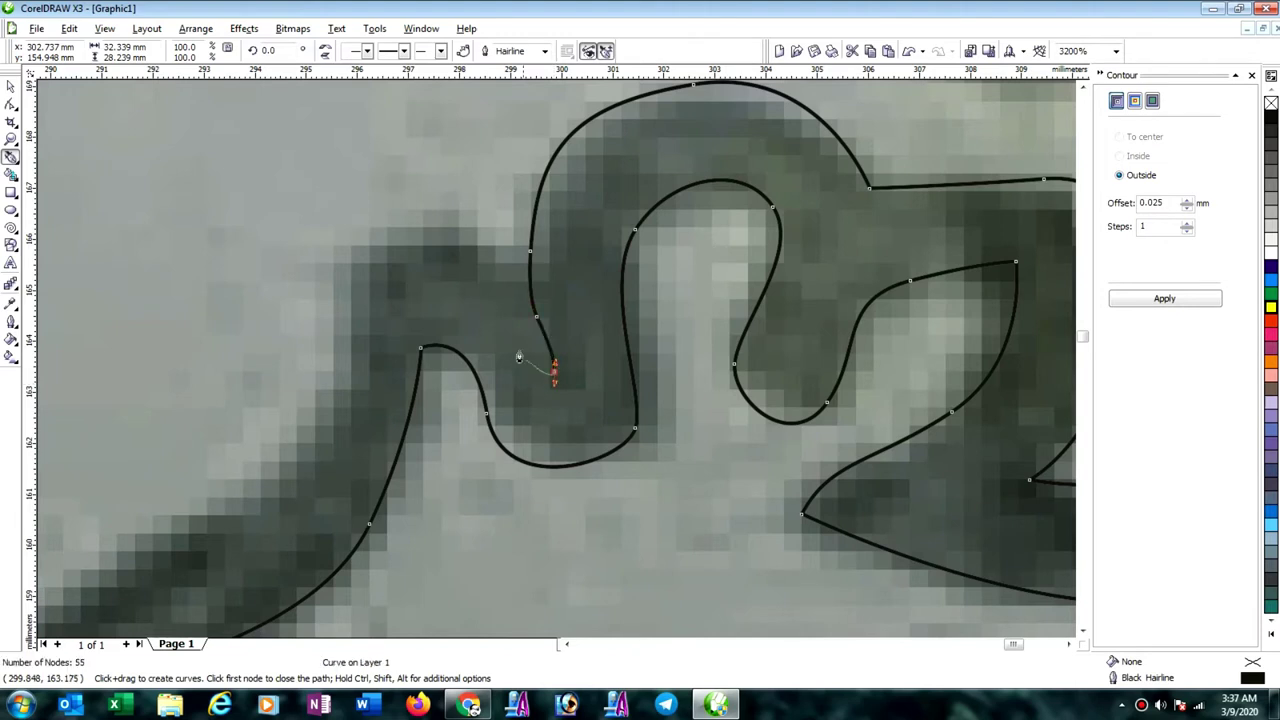
drag(520, 312, 511, 268)
Trace over the small bump and down the upper edge of the tendril's tail, closing the outline at its rounded tip.
drag(378, 234, 331, 243)
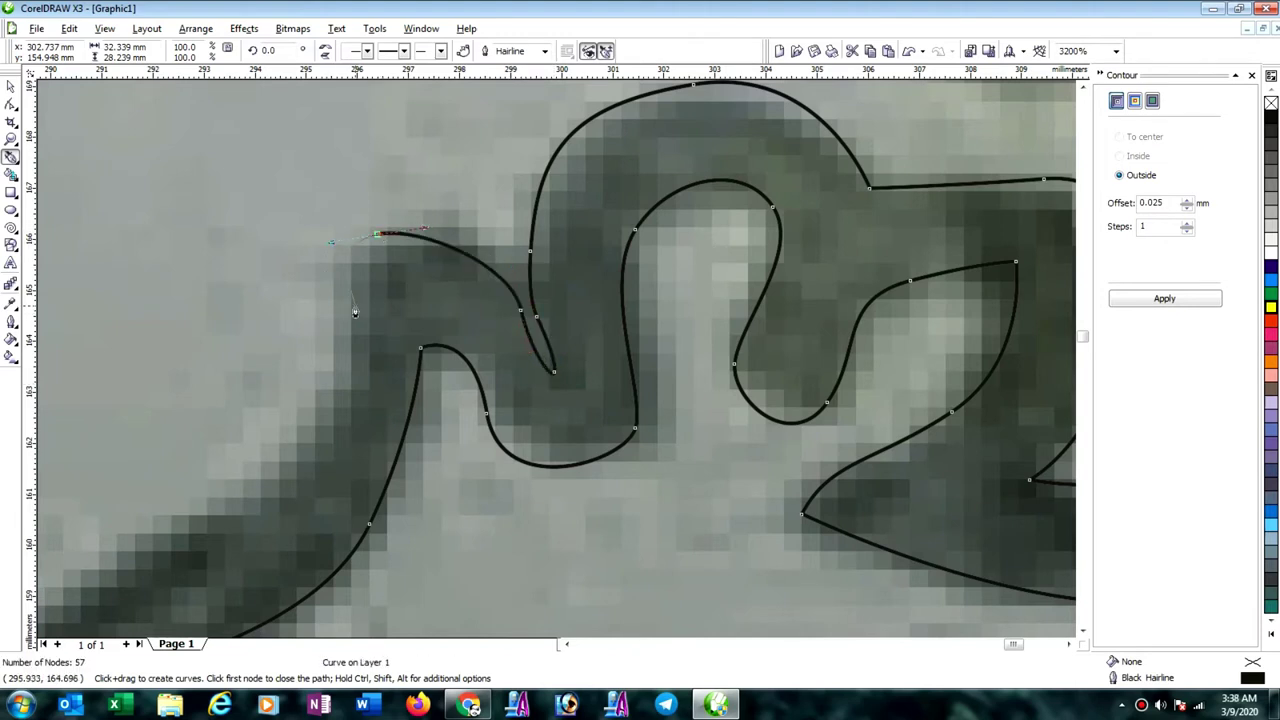
drag(356, 312, 357, 352)
scroll(552, 400, down, 1)
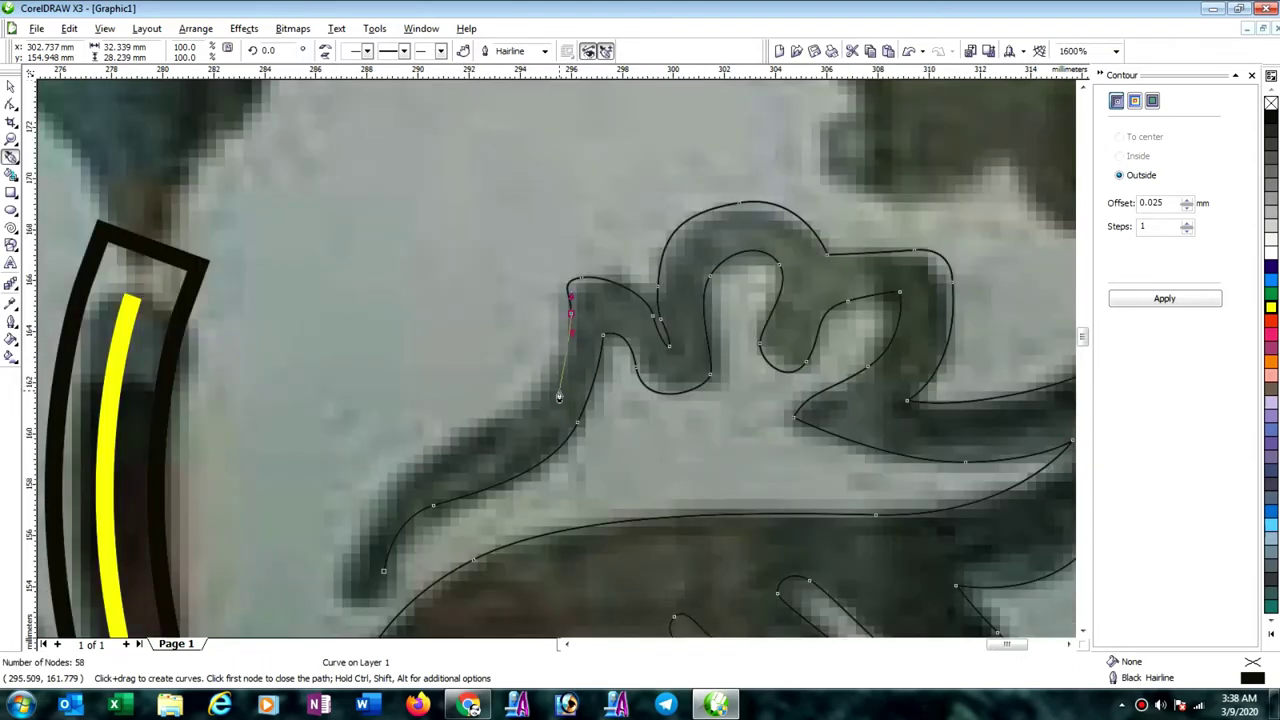
drag(514, 425, 466, 447)
drag(370, 499, 350, 521)
mouse_move(335, 600)
mouse_down()
mouse_move(363, 606)
mouse_move(384, 577)
mouse_move(379, 601)
mouse_up()
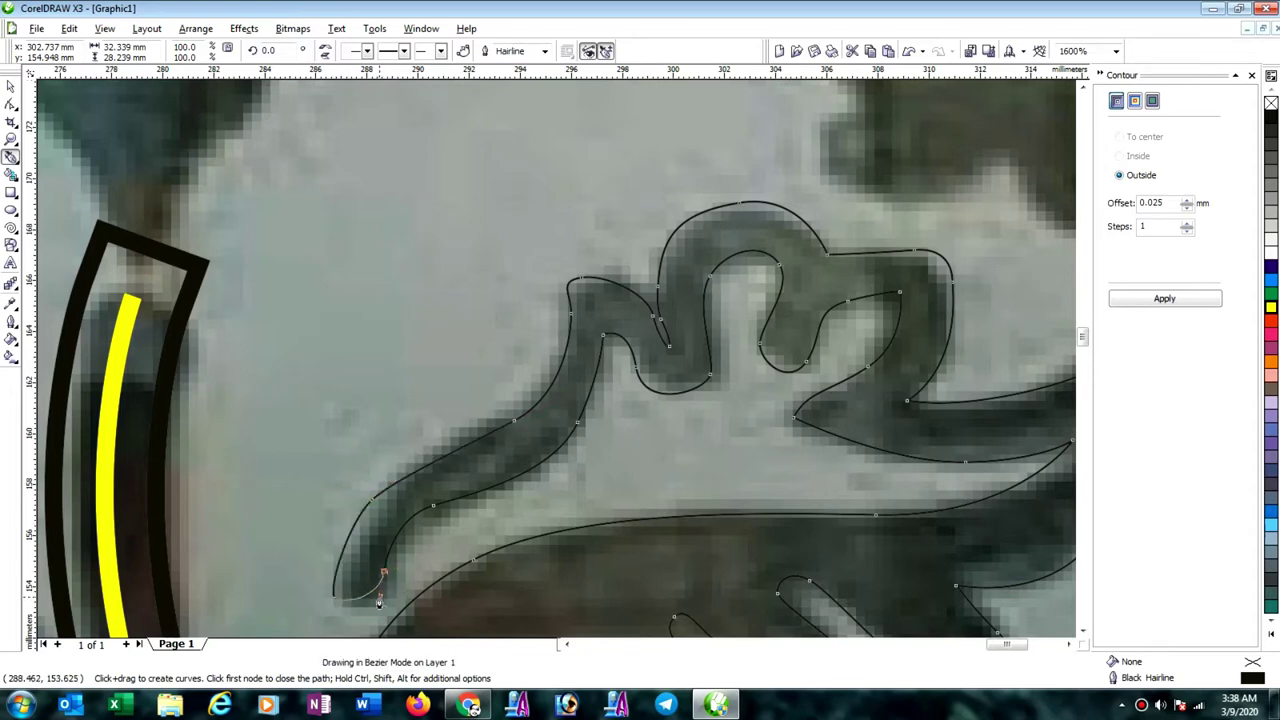
click(376, 604)
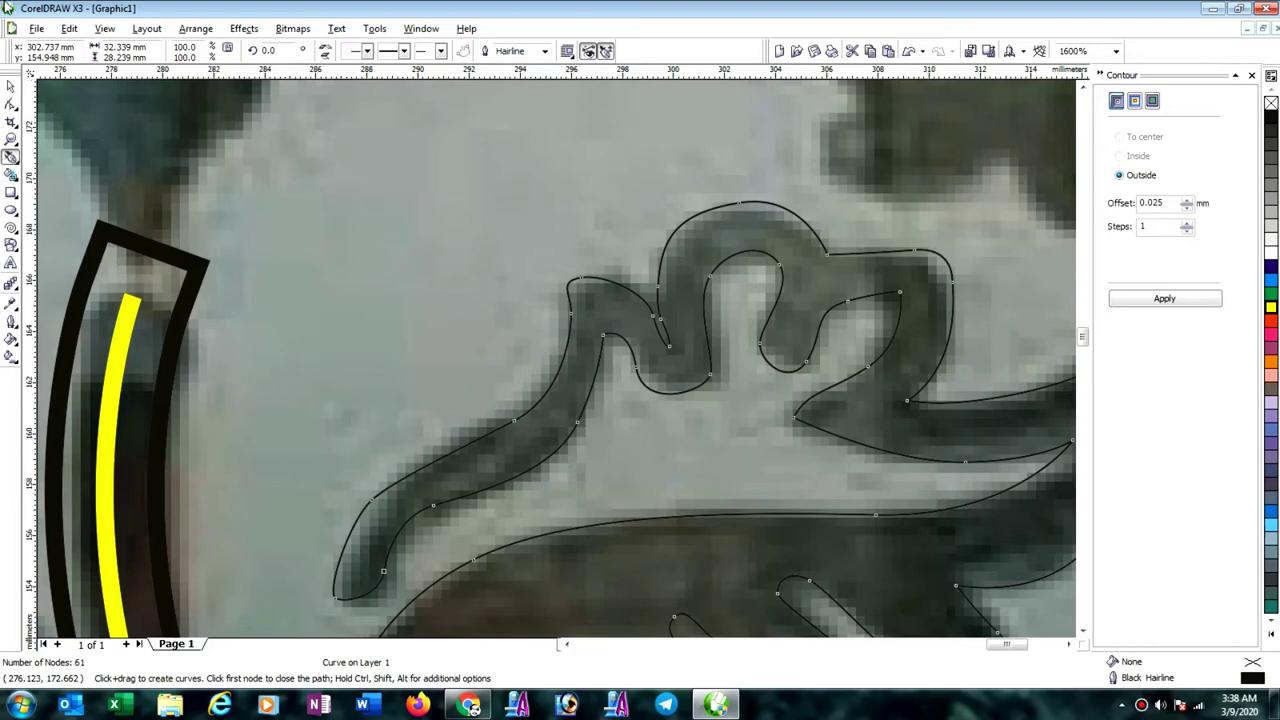
Adjust the nodes and handles along the tendril's tail and around its tip with the Shape tool to follow the photo.
click(11, 104)
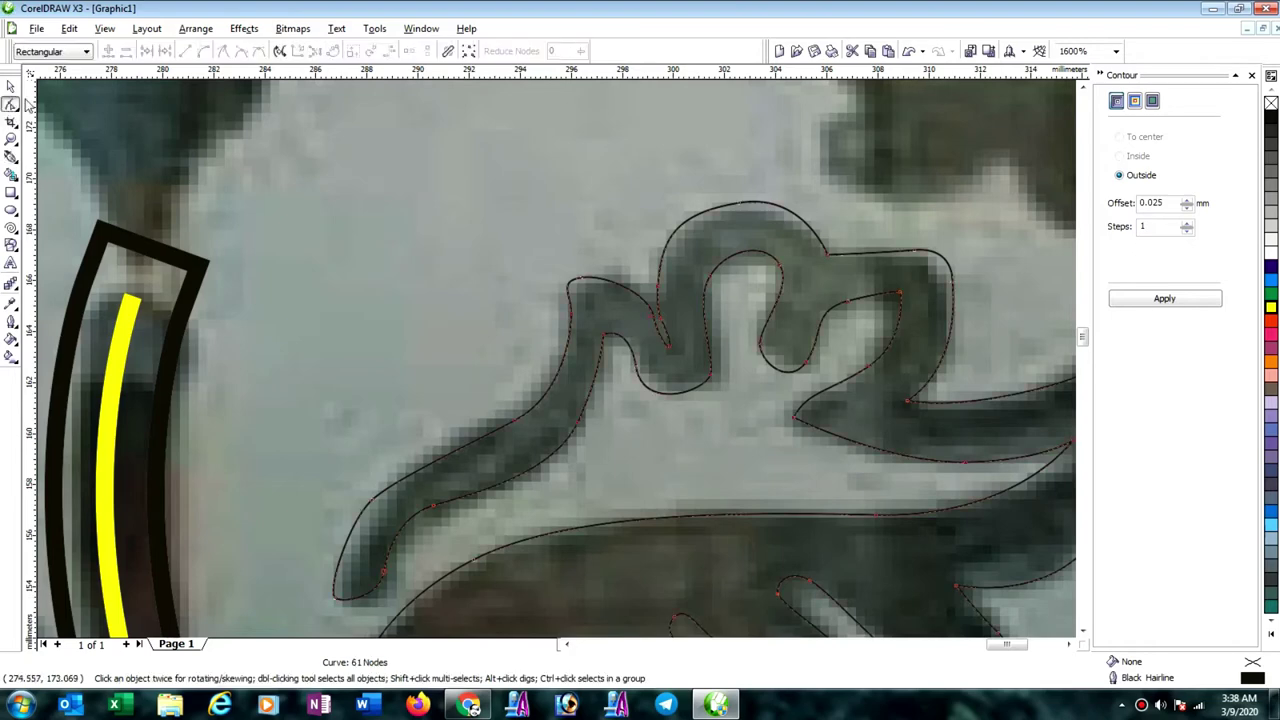
click(366, 503)
drag(371, 506, 378, 505)
drag(337, 604, 397, 598)
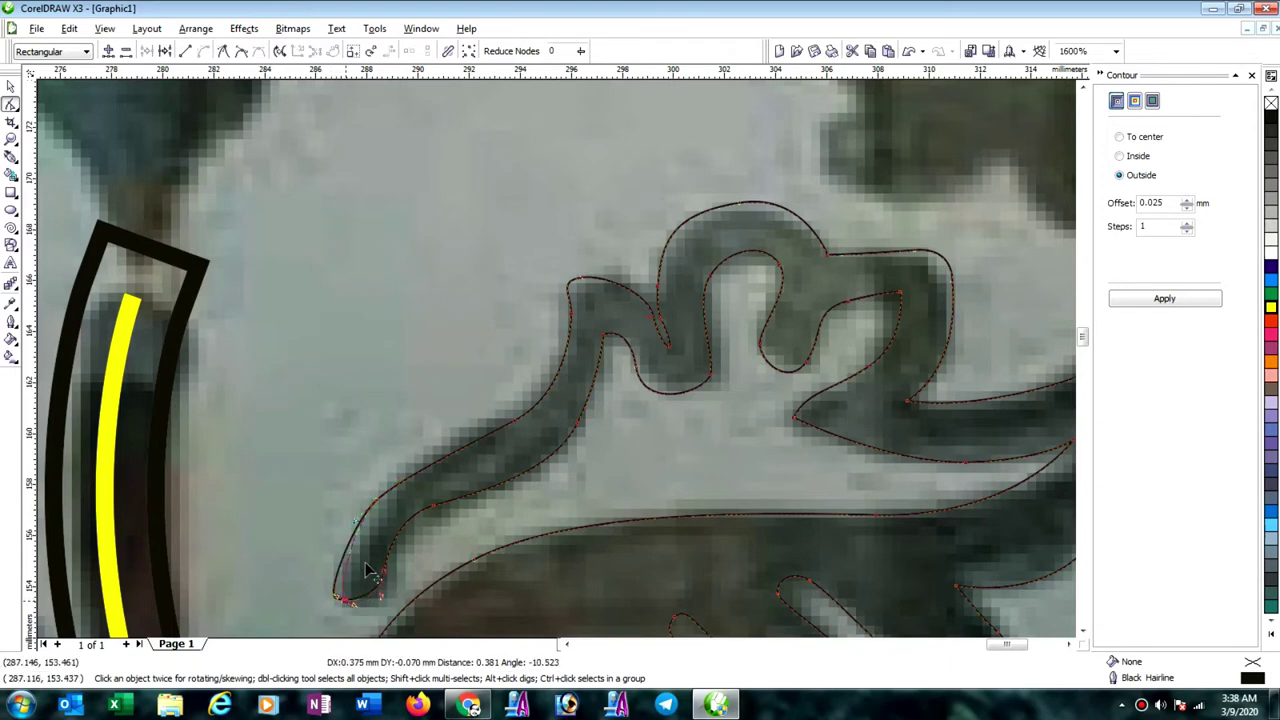
scroll(368, 572, up, 1)
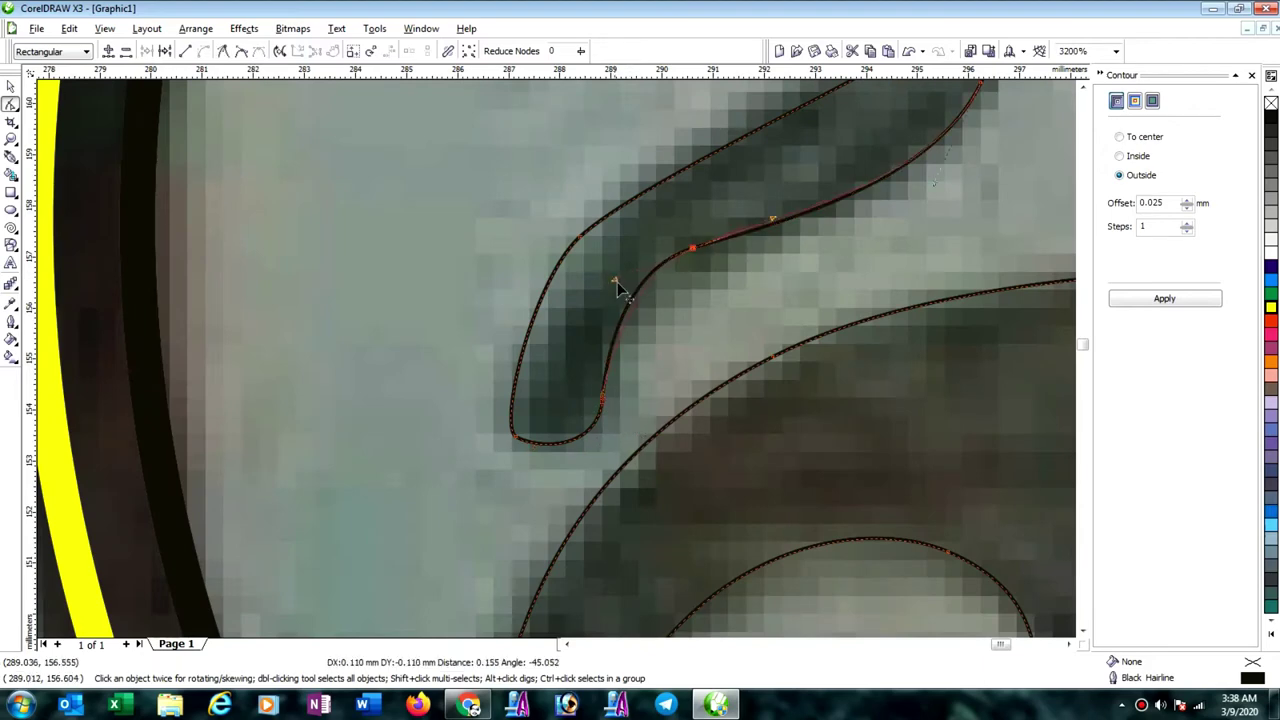
drag(617, 284, 619, 286)
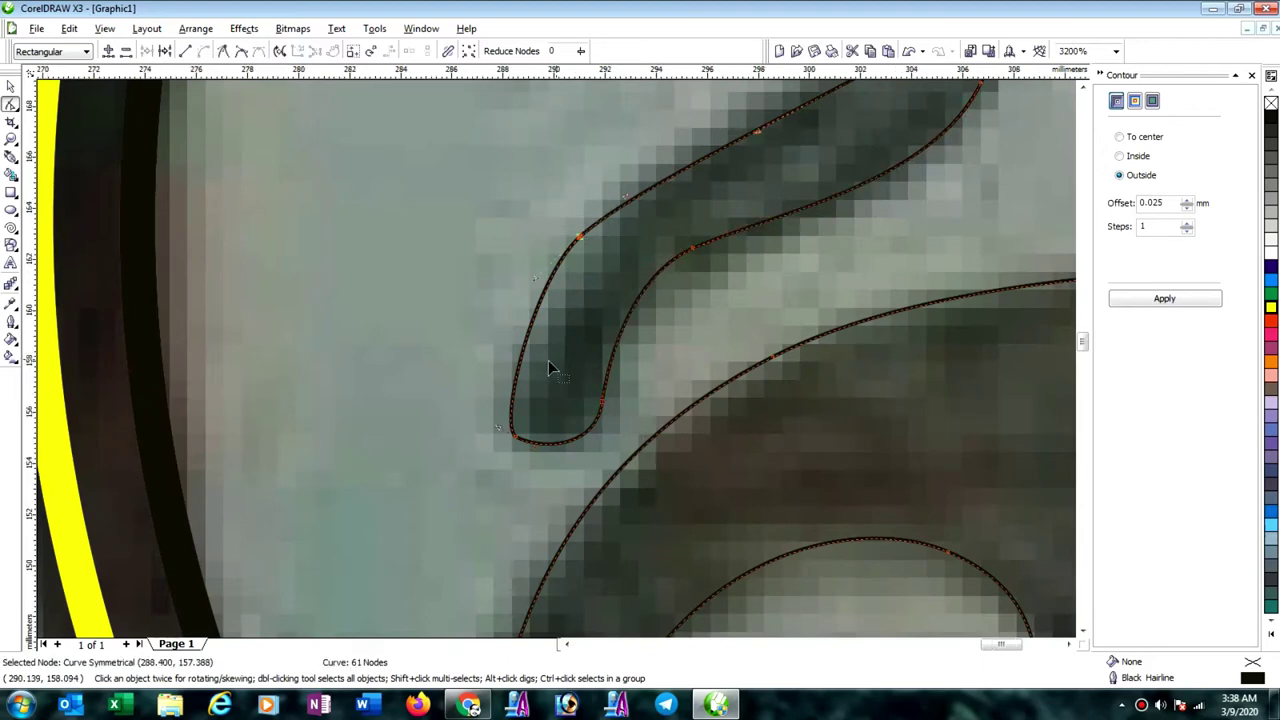
scroll(546, 362, down, 1)
drag(538, 368, 608, 323)
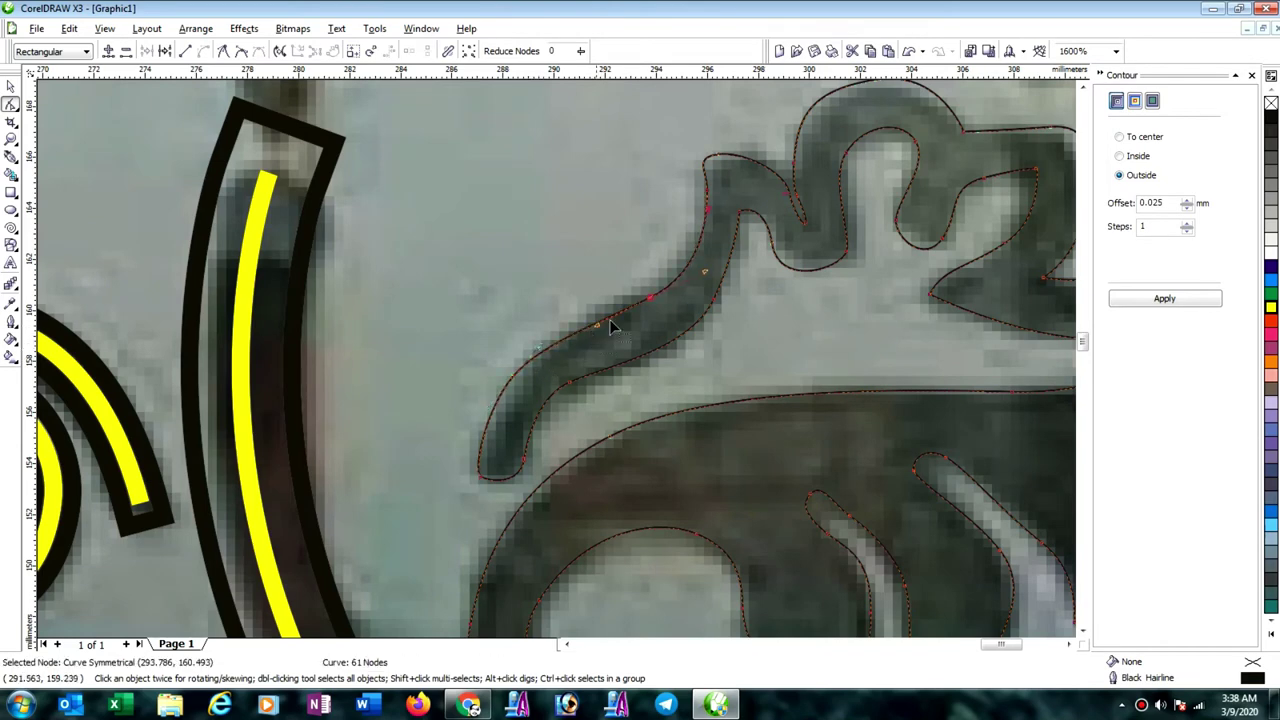
Reshape the narrow notch beside the arch into a rounded V and raise the node on the right side of the bend below it.
scroll(786, 205, up, 2)
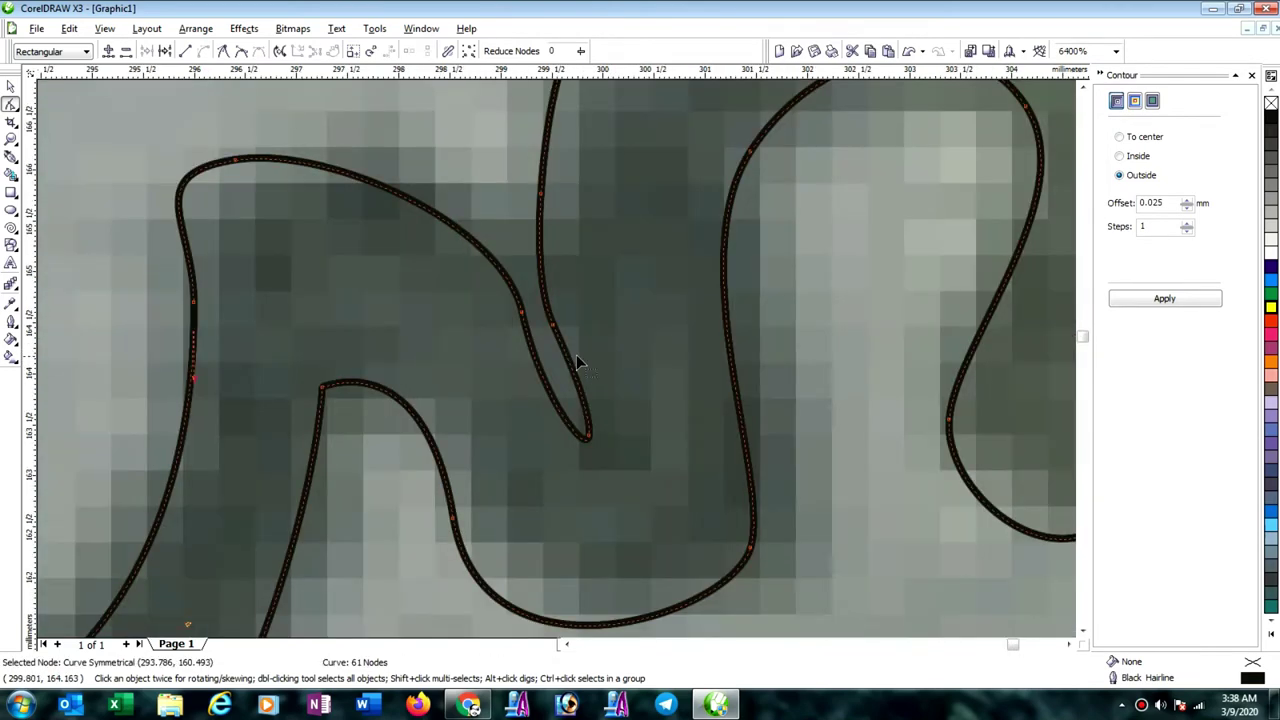
drag(551, 331, 550, 276)
click(520, 316)
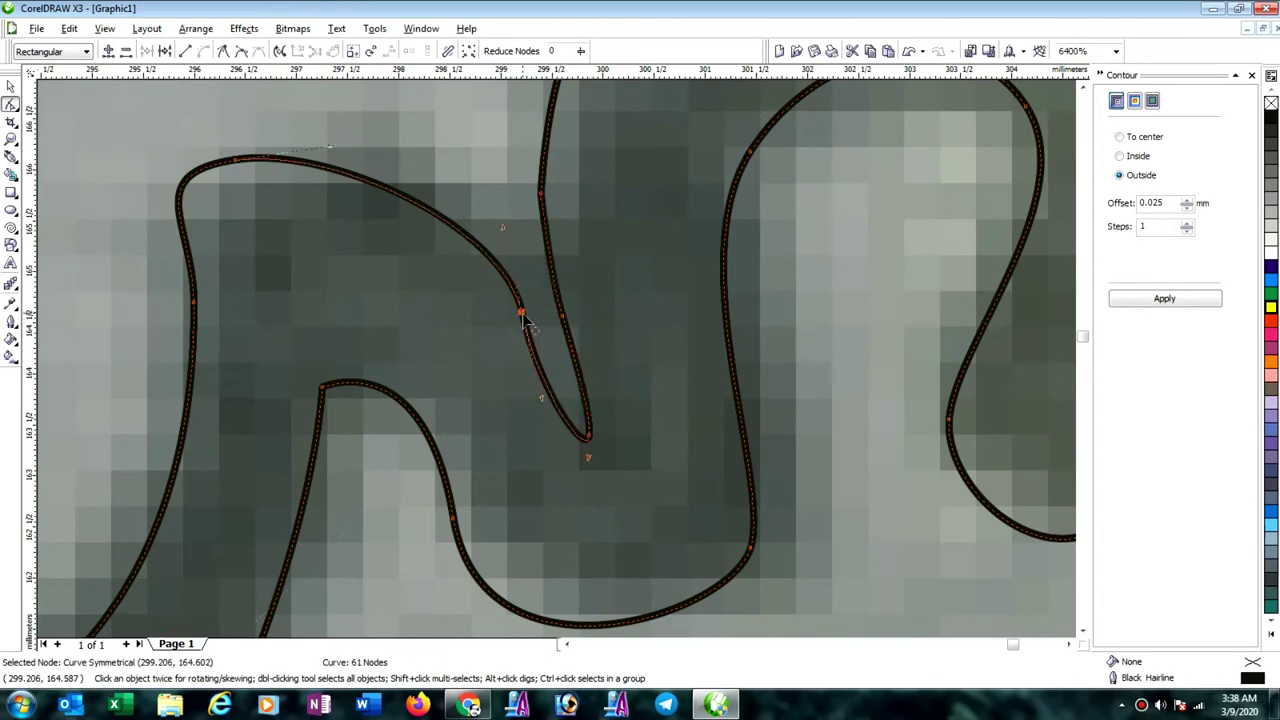
drag(500, 227, 474, 222)
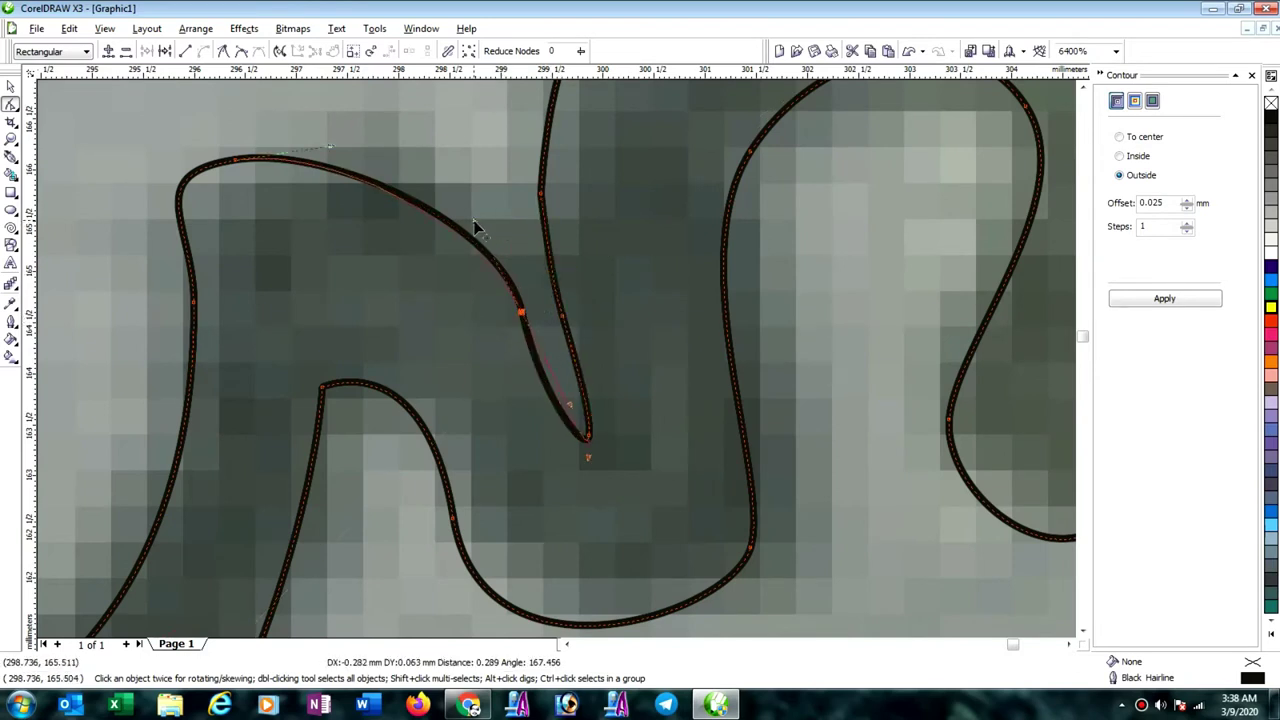
mouse_move(525, 322)
mouse_down()
mouse_move(524, 302)
mouse_move(511, 323)
mouse_up()
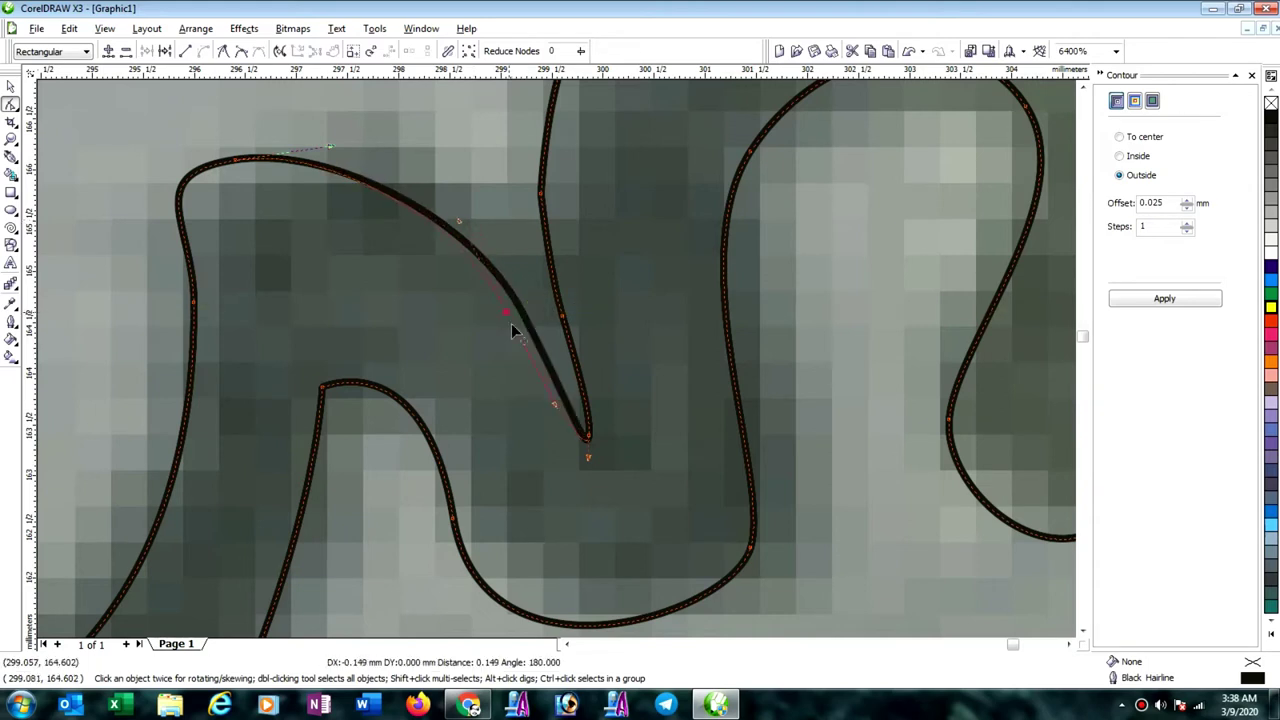
drag(591, 438, 588, 490)
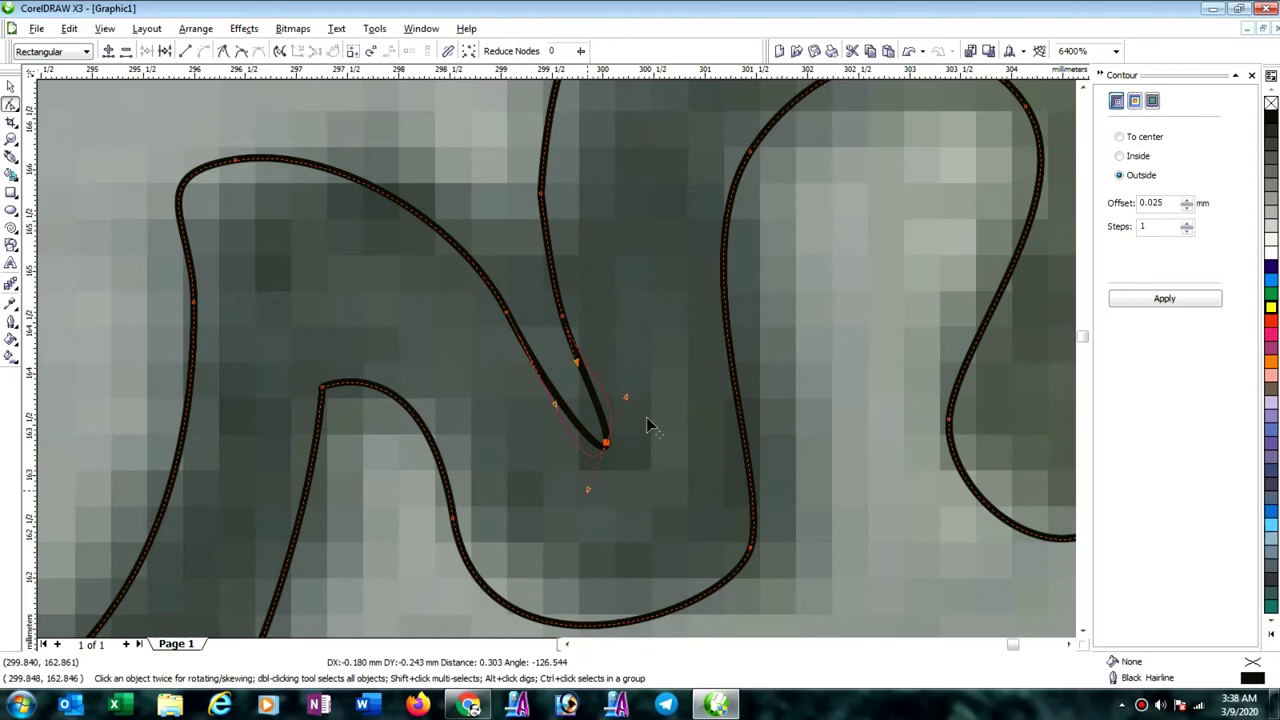
drag(628, 400, 640, 432)
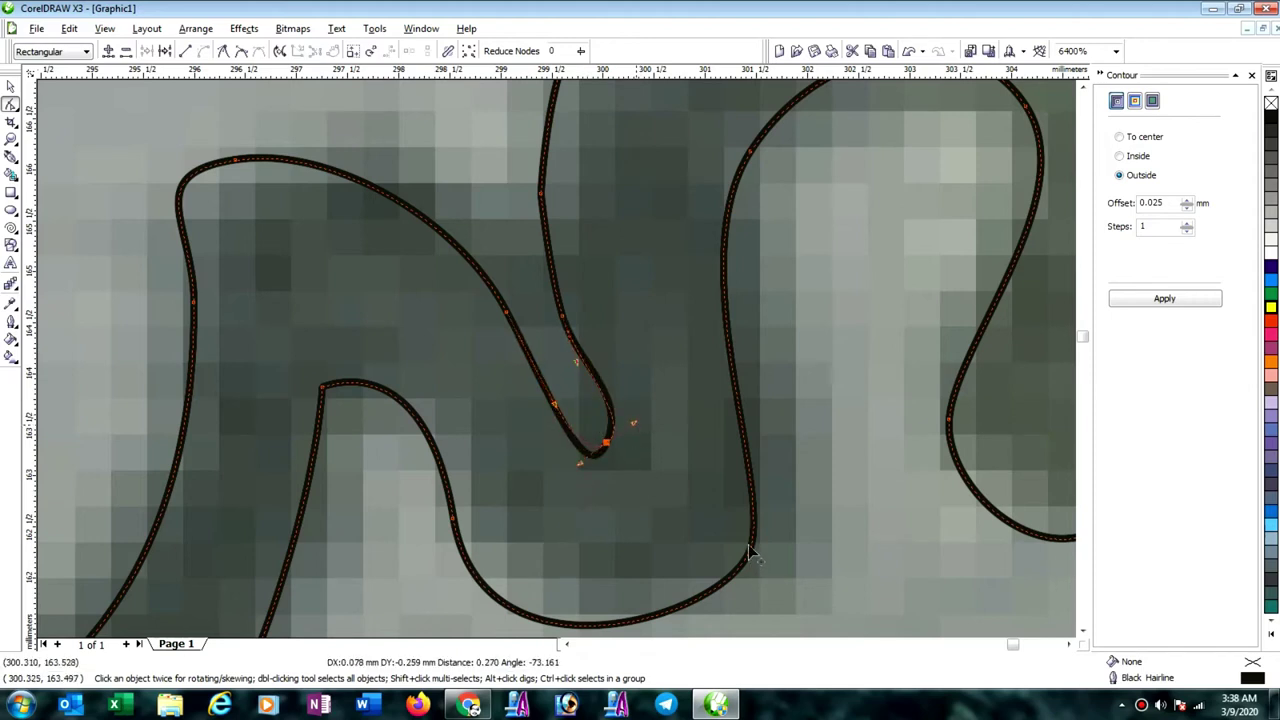
drag(779, 564, 737, 539)
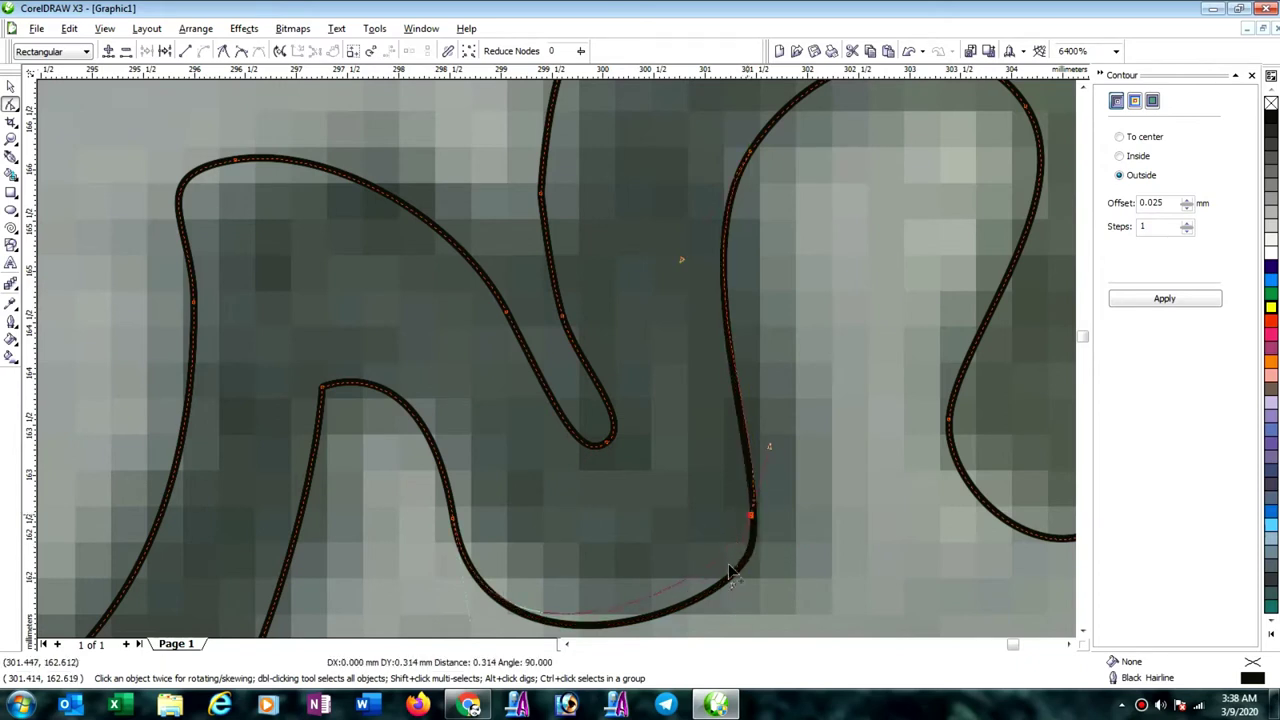
Delete the cusp node on the arch's left side above the notch to smooth the curve.
scroll(706, 533, down, 1)
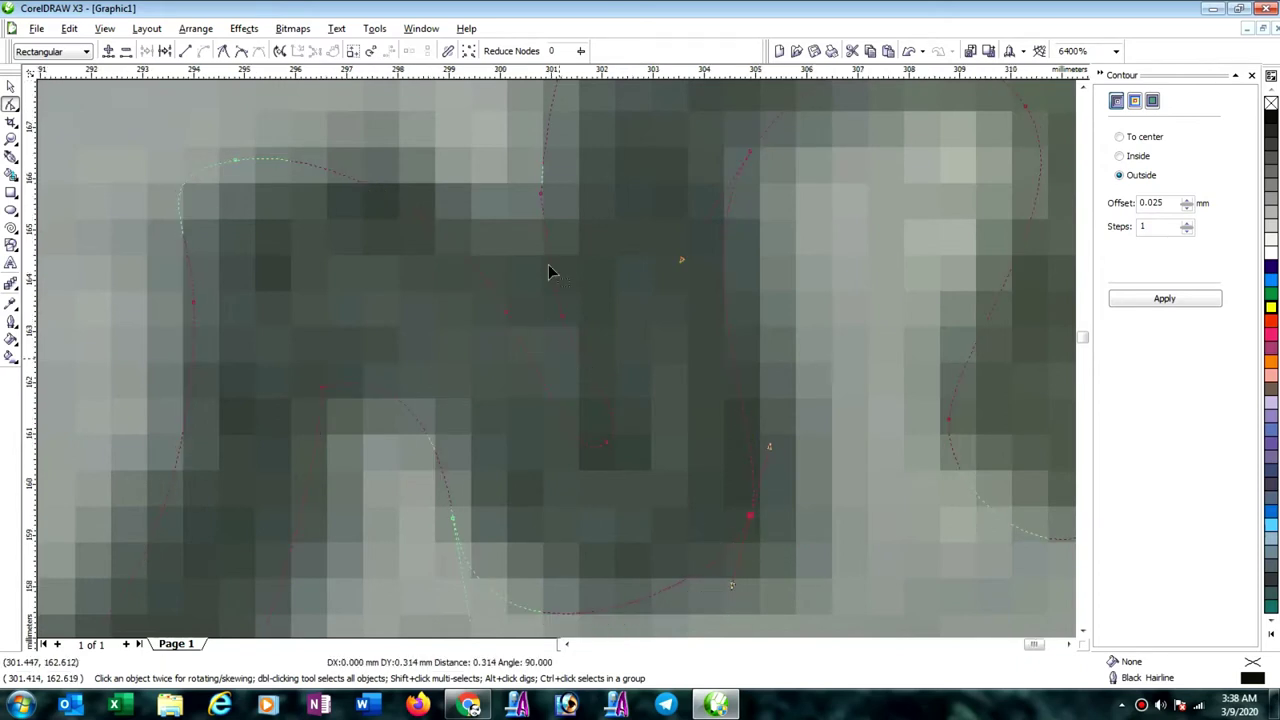
scroll(470, 188, down, 1)
drag(517, 226, 514, 220)
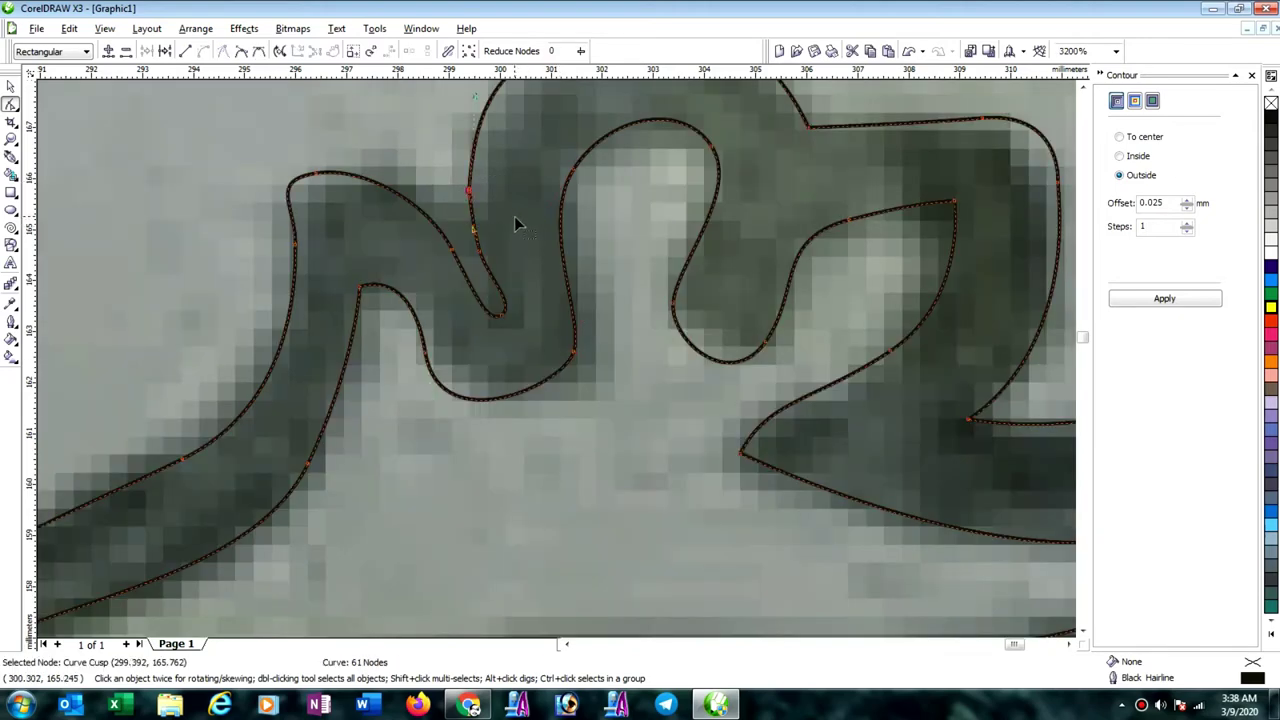
key(d)
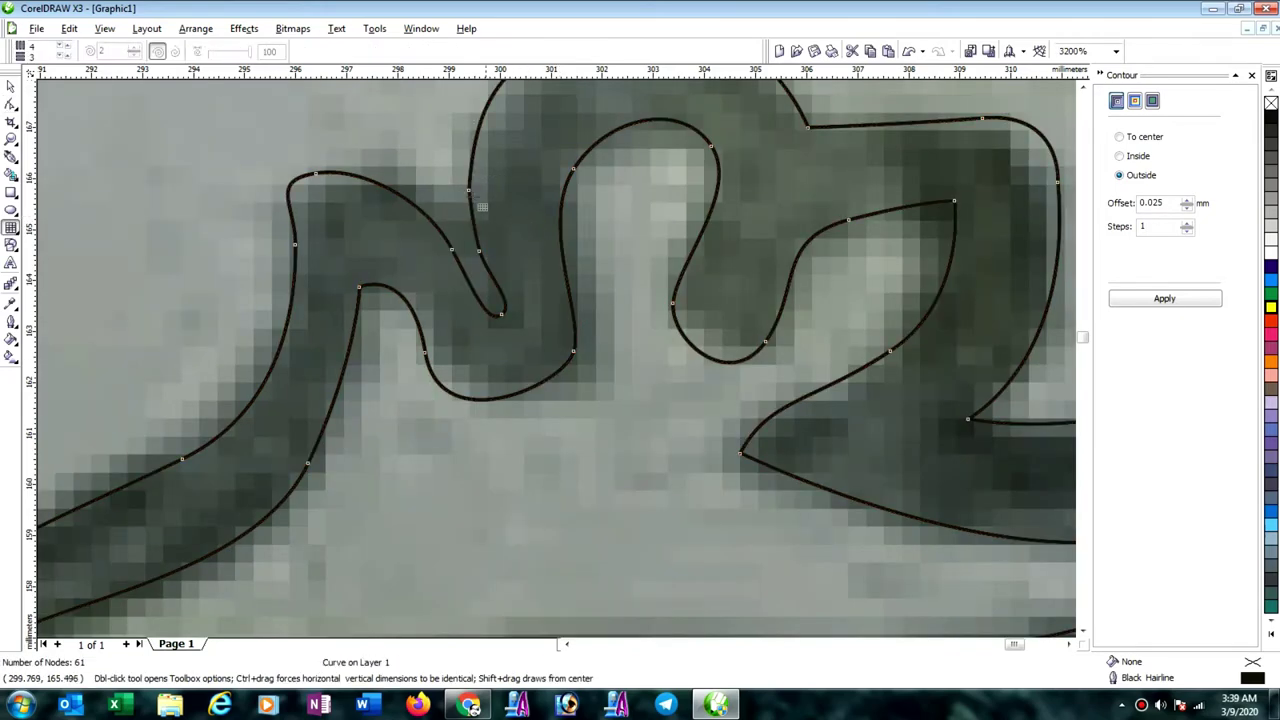
double_click(11, 105)
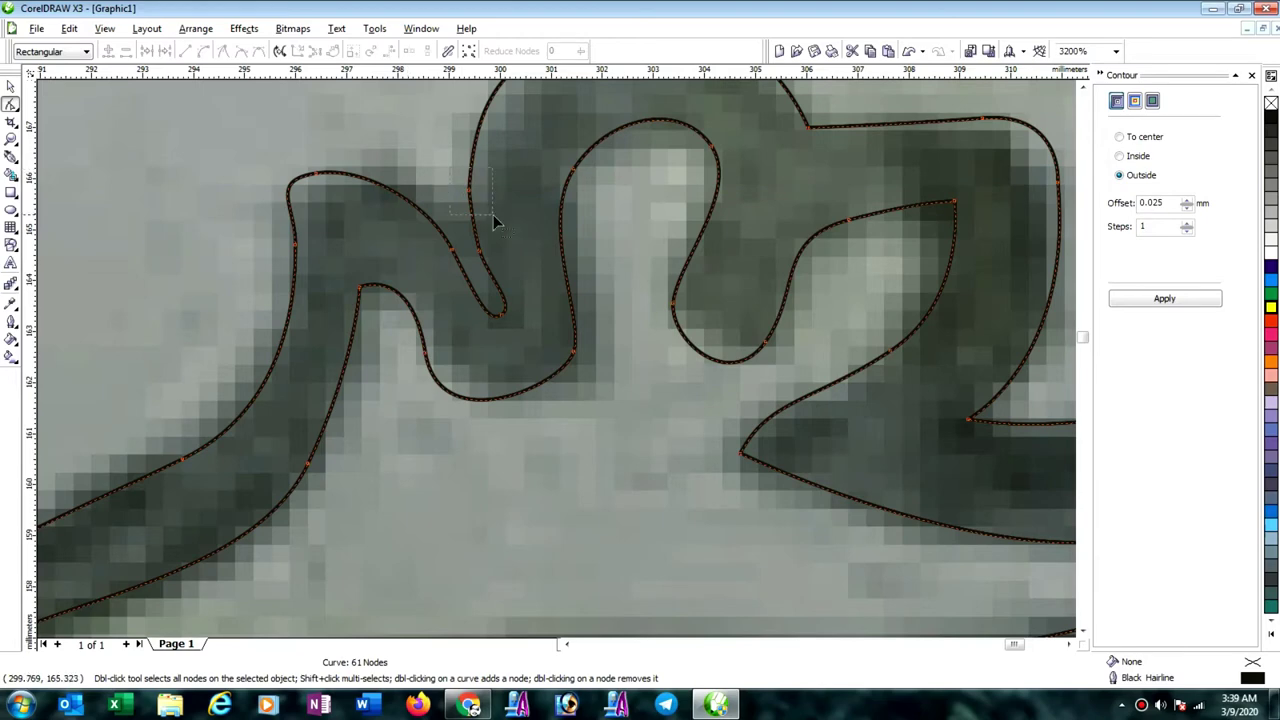
drag(493, 214, 486, 196)
key(Delete)
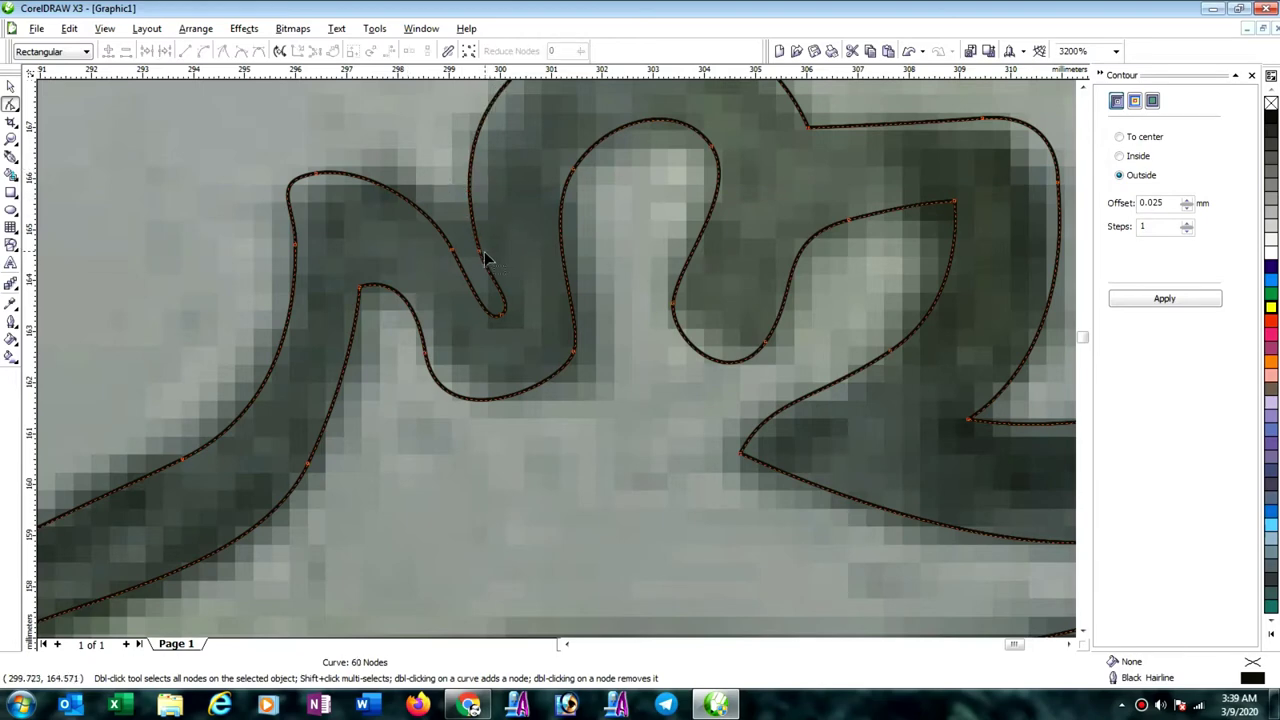
Adjust the nodes and handles of the rounded bend below the notch and the small inner arch beside it to follow the photo.
click(480, 250)
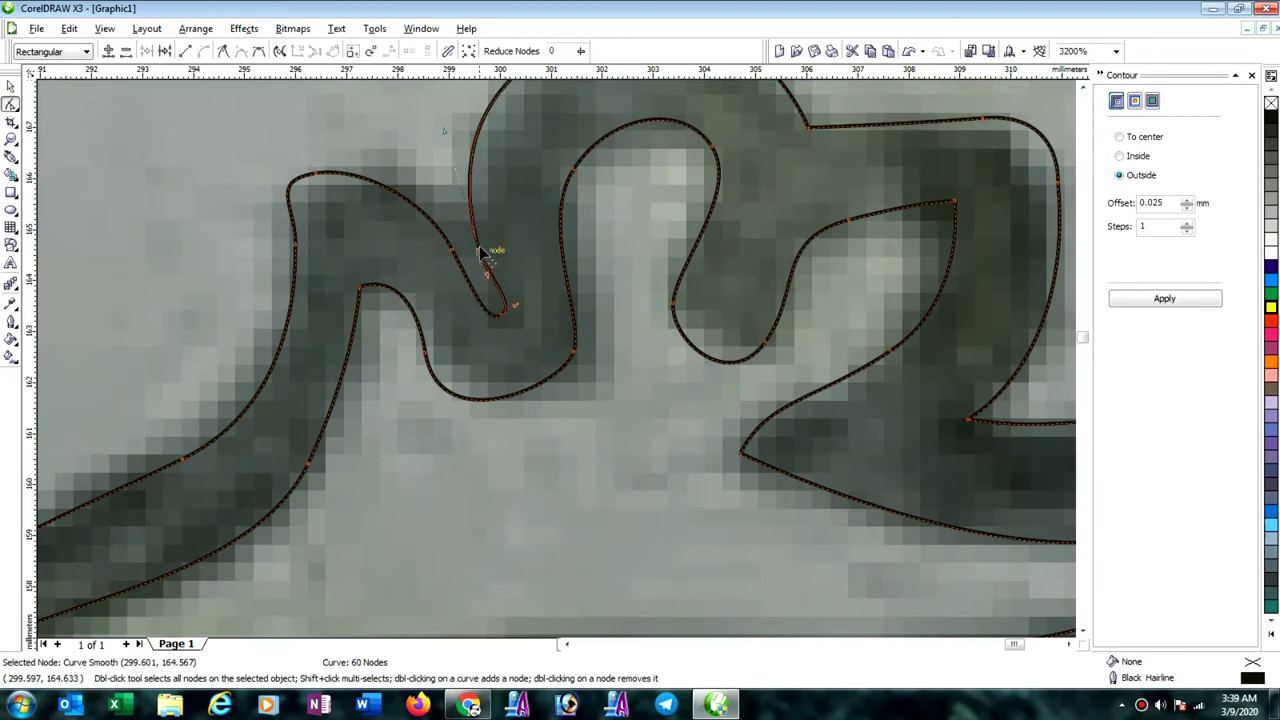
click(571, 357)
drag(566, 396, 572, 417)
click(425, 354)
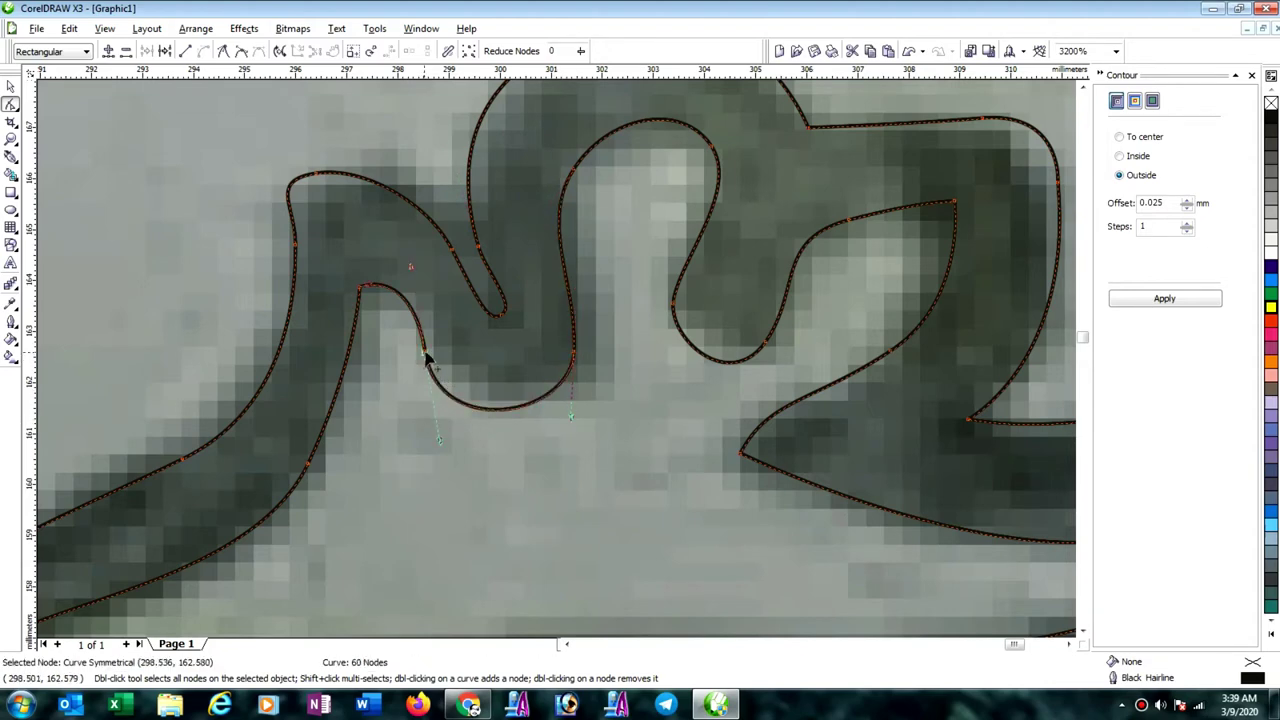
drag(427, 356, 428, 341)
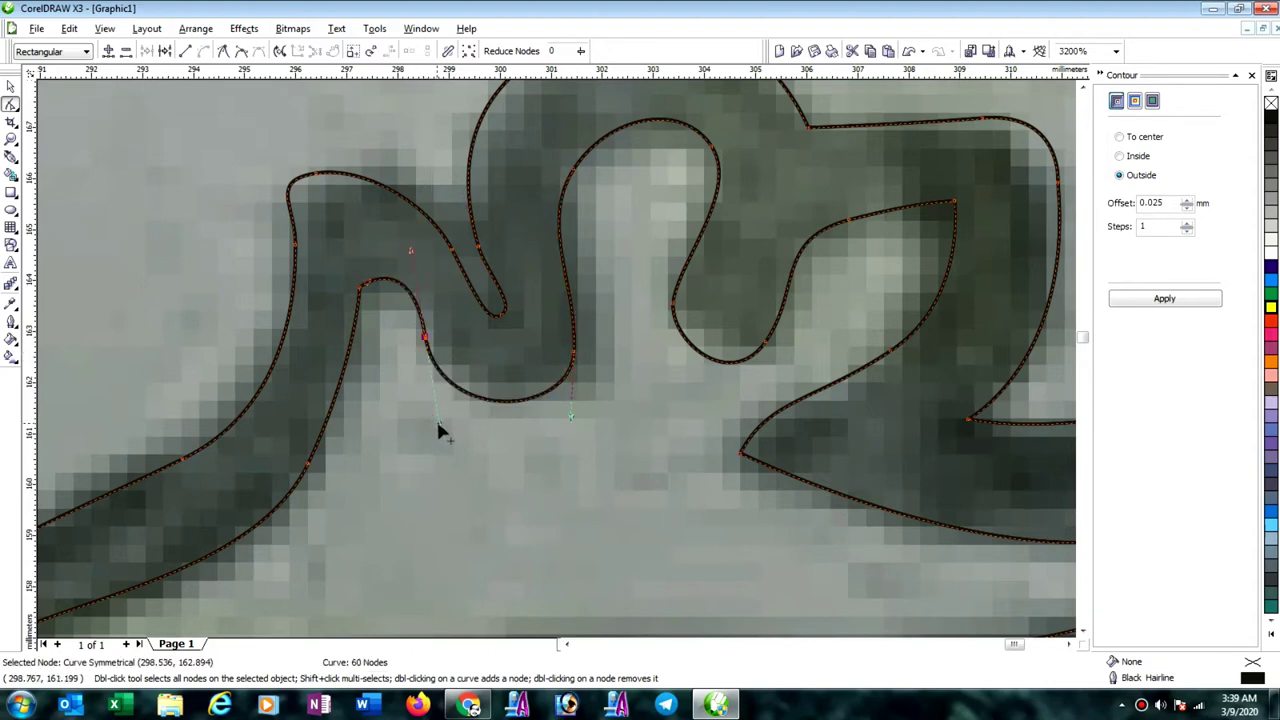
drag(437, 420, 453, 428)
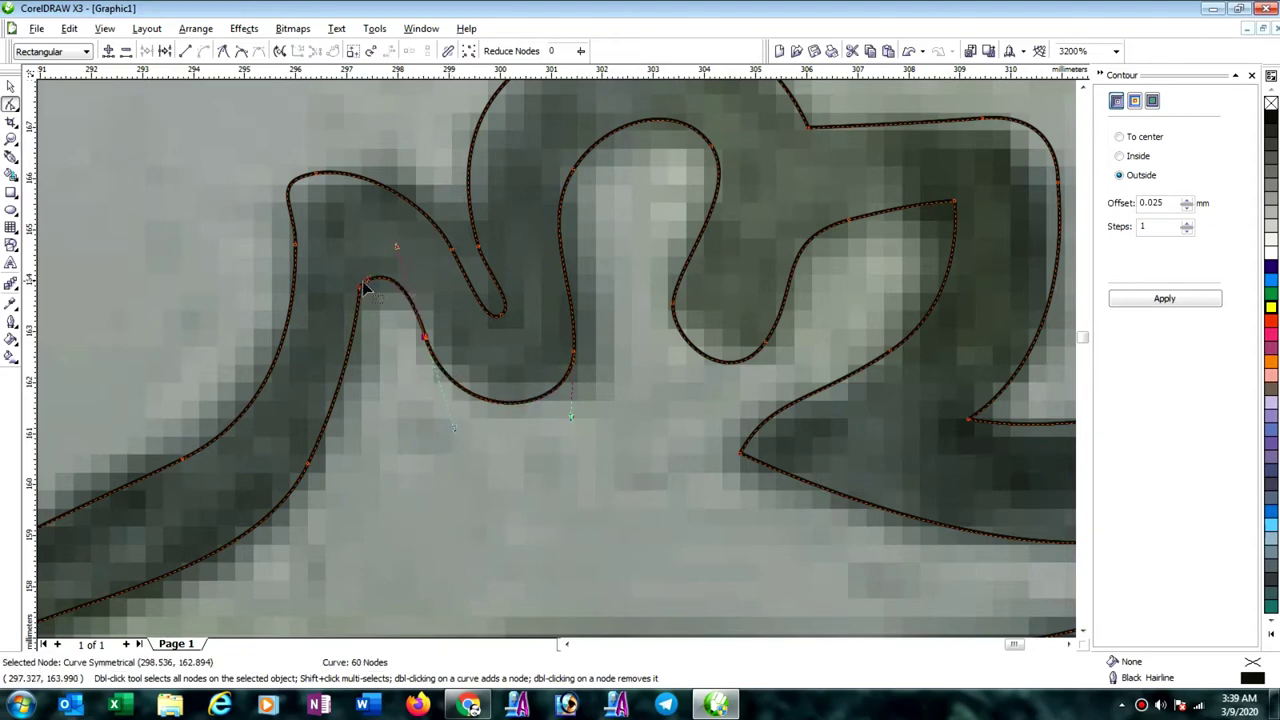
drag(367, 287, 362, 256)
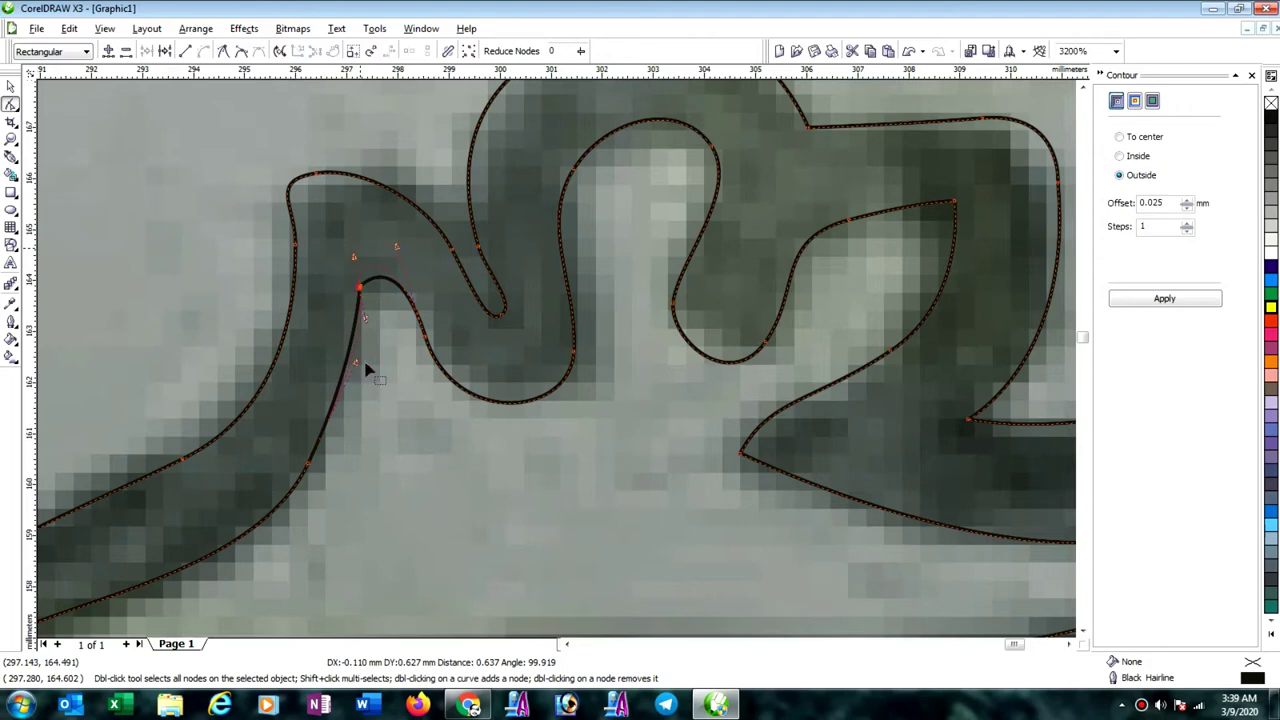
mouse_move(357, 362)
mouse_down()
mouse_move(371, 372)
mouse_move(359, 386)
mouse_move(366, 368)
mouse_up()
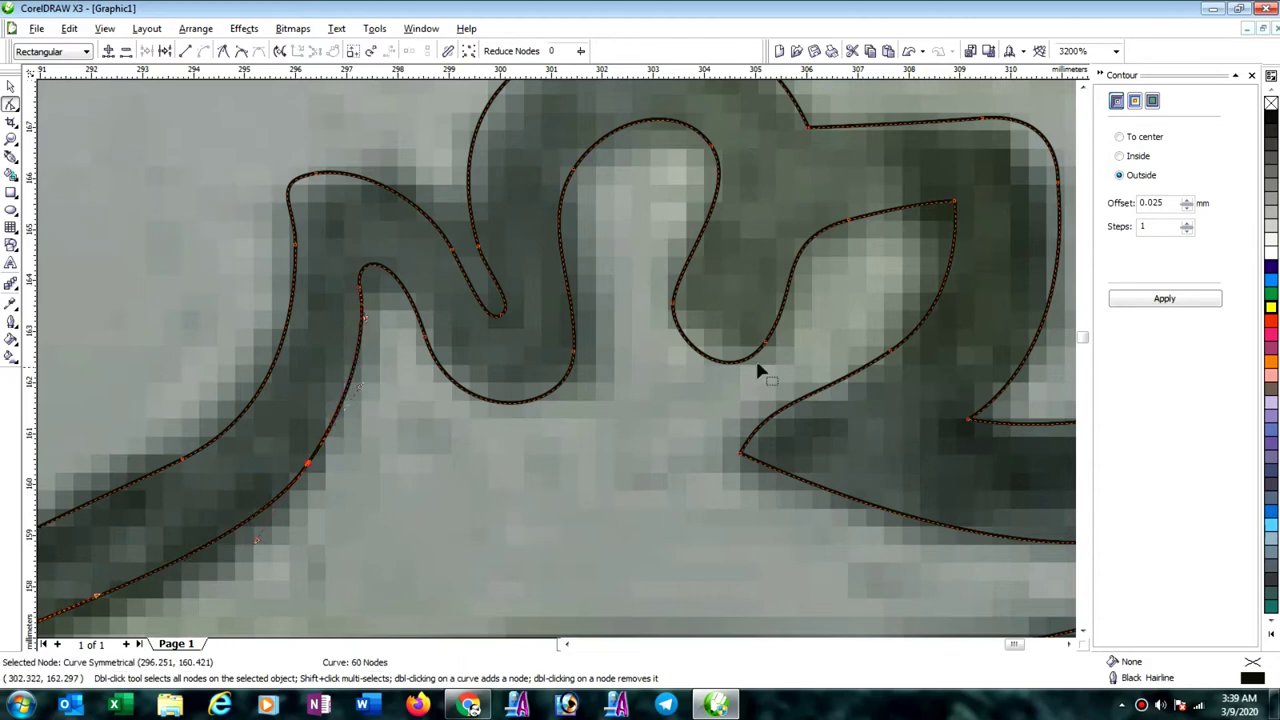
Reshape the rounded lobe right of the arch and shift the cusp where the arch meets the shoulder to match the photo.
drag(673, 305, 681, 305)
drag(768, 348, 805, 322)
drag(893, 221, 893, 221)
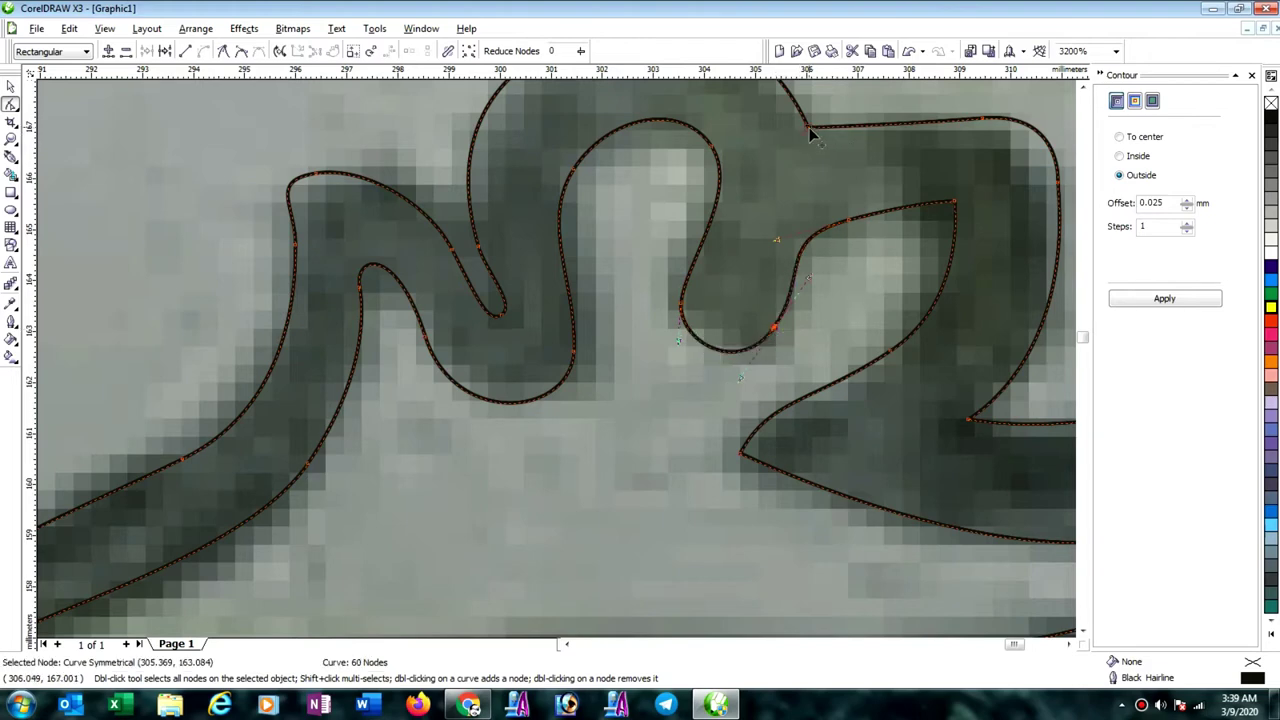
drag(811, 133, 799, 139)
scroll(770, 169, down, 1)
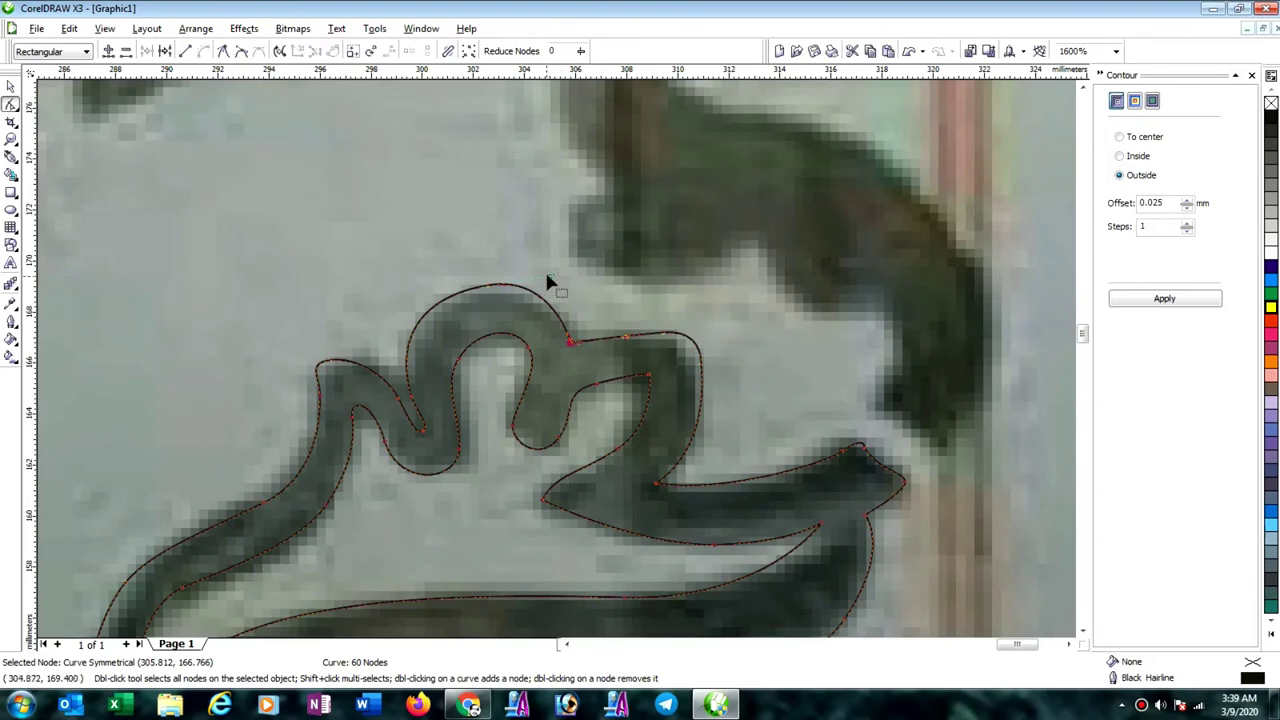
click(537, 282)
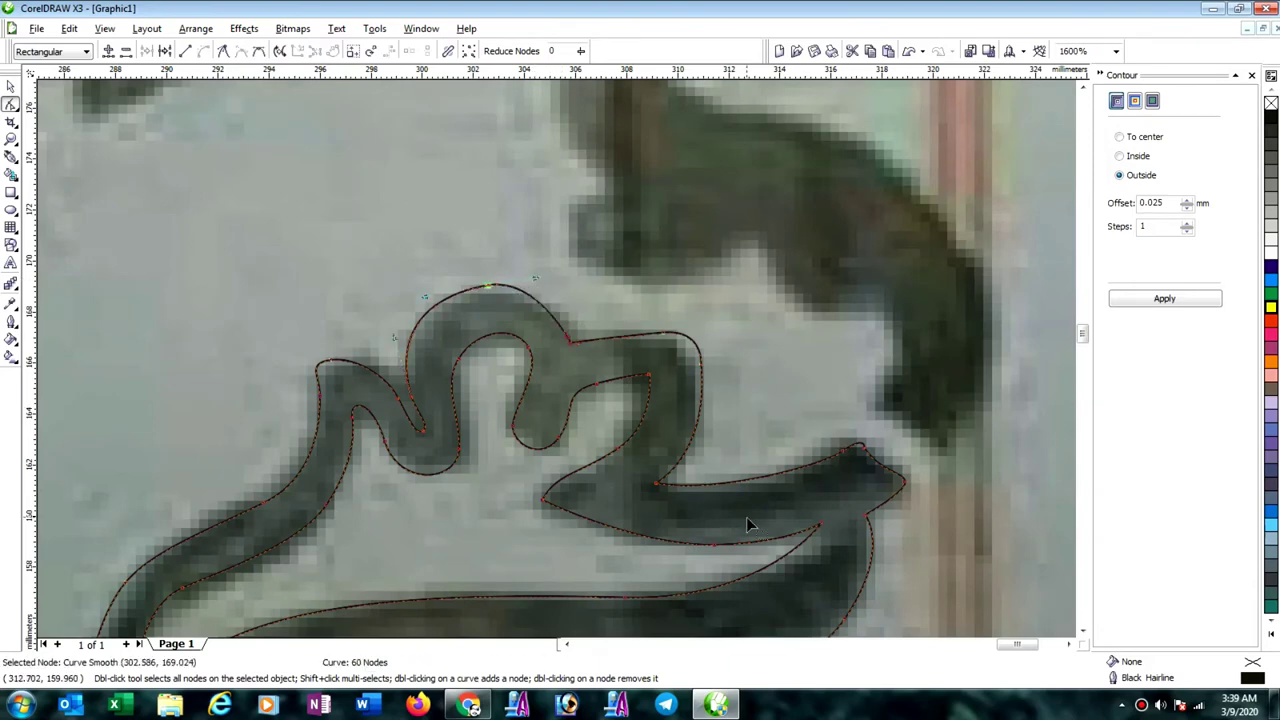
Start a Bezier outline on the dark curled leaf above the tendril, tracing from its lower end along the outer edge to the curled tip.
scroll(562, 368, down, 2)
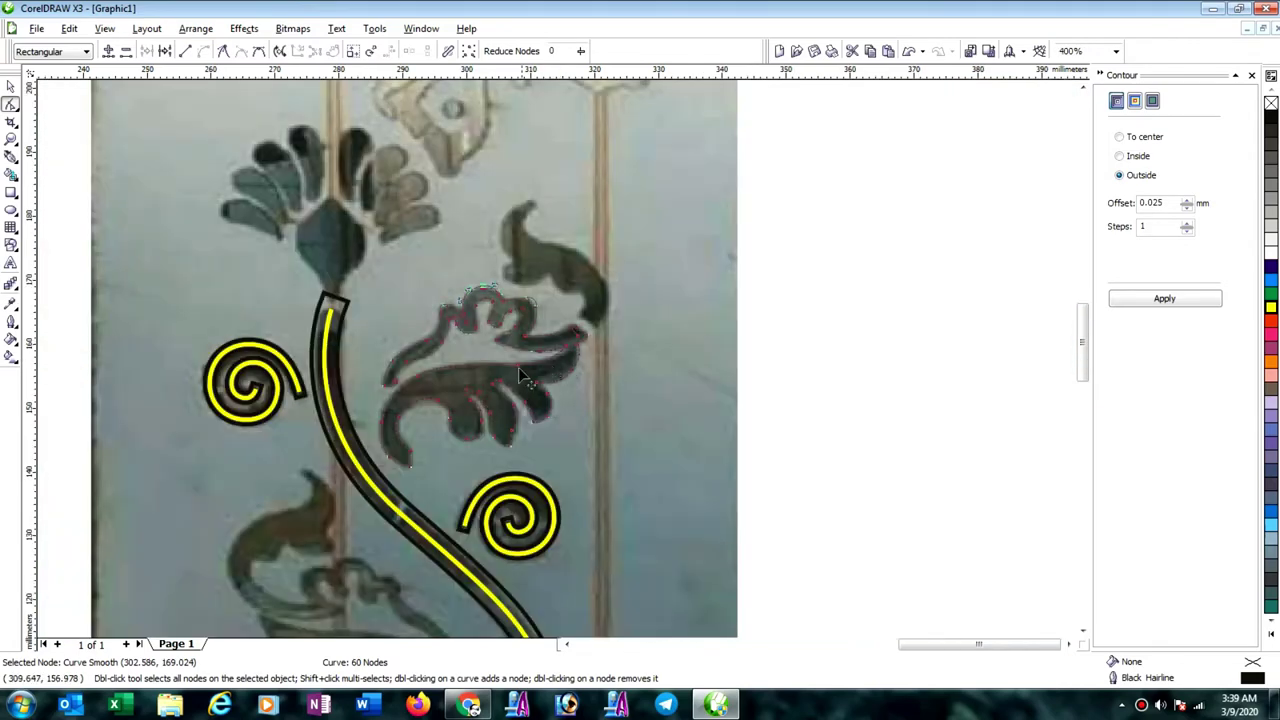
scroll(559, 345, up, 2)
scroll(559, 366, up, 1)
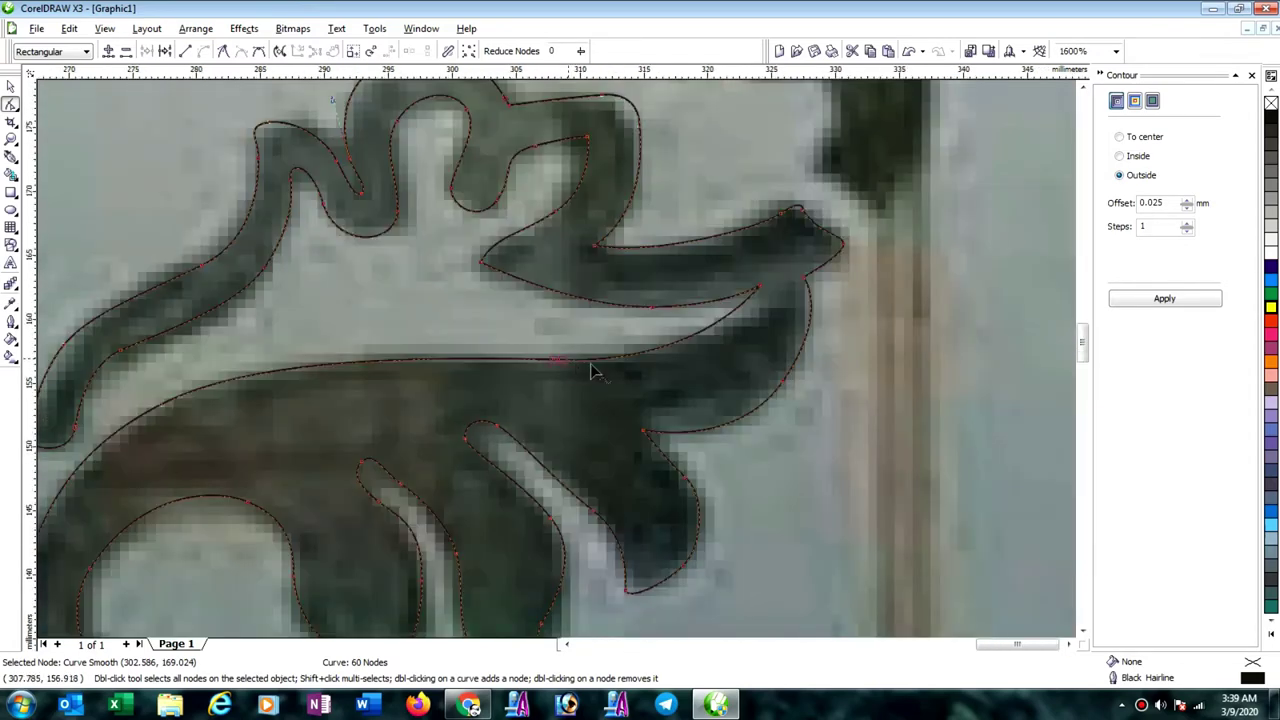
scroll(563, 362, down, 3)
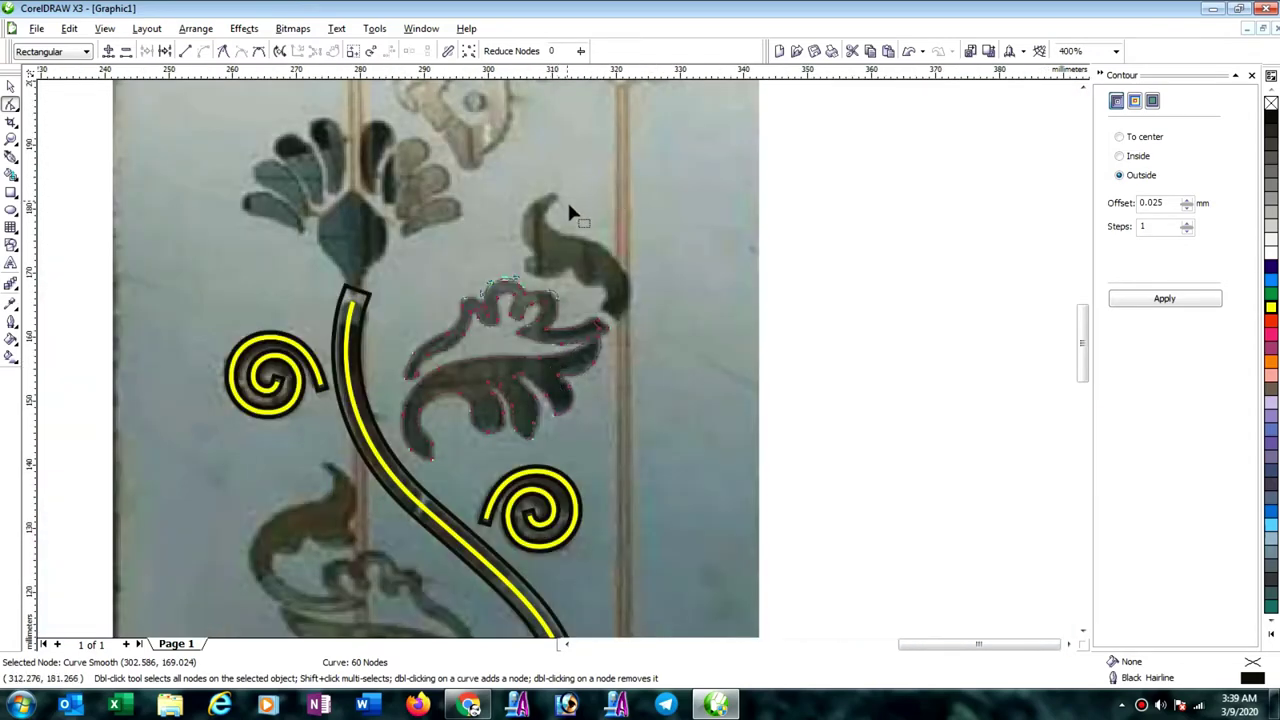
scroll(571, 368, up, 1)
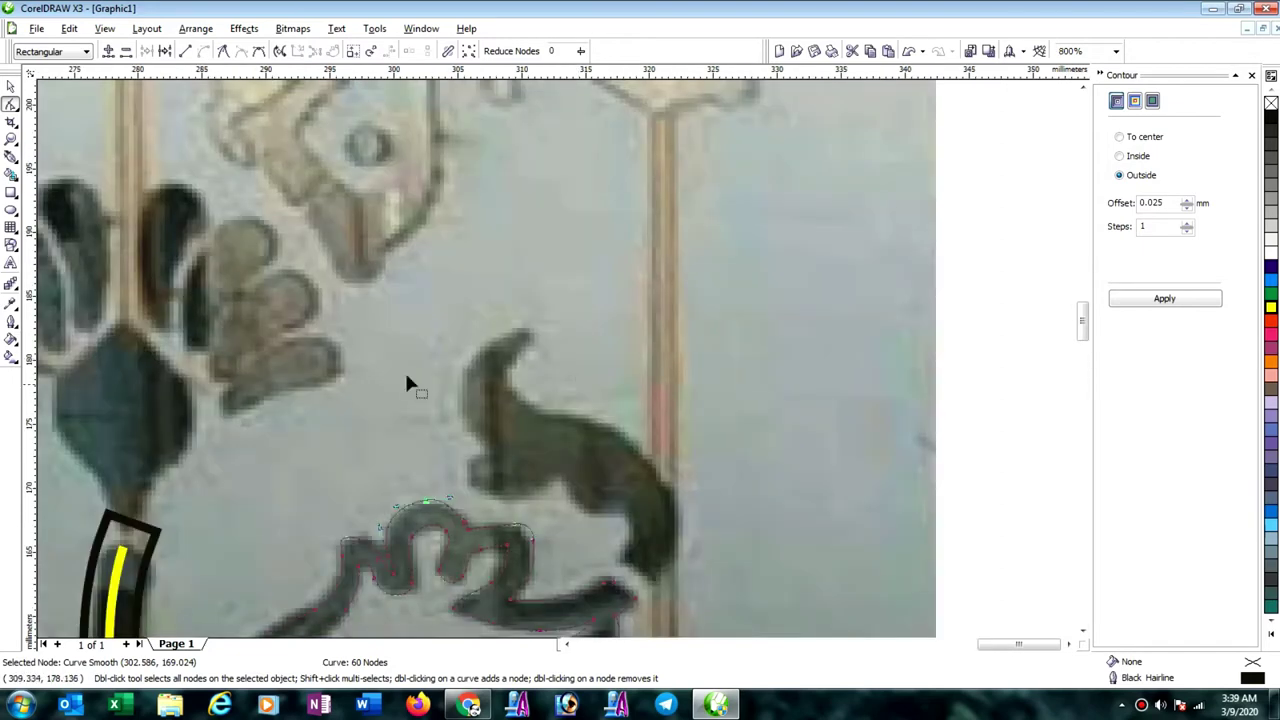
click(617, 556)
click(651, 578)
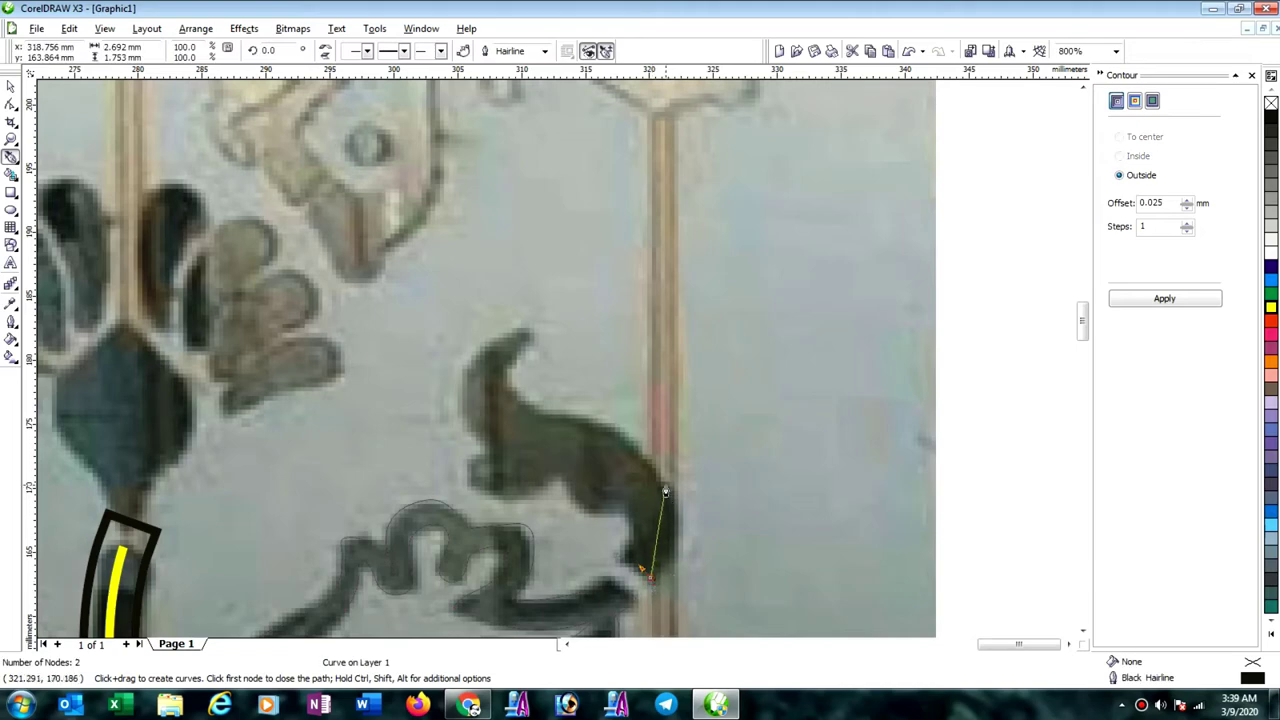
drag(663, 482, 623, 425)
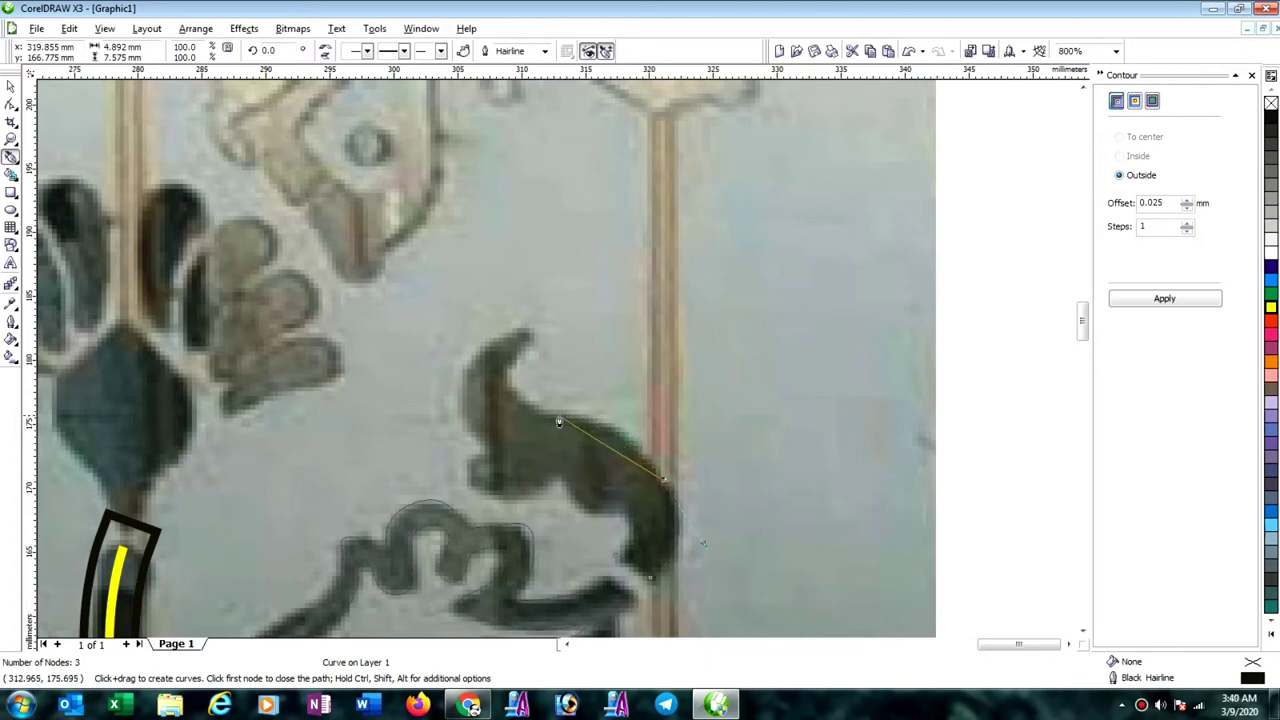
drag(558, 416, 466, 420)
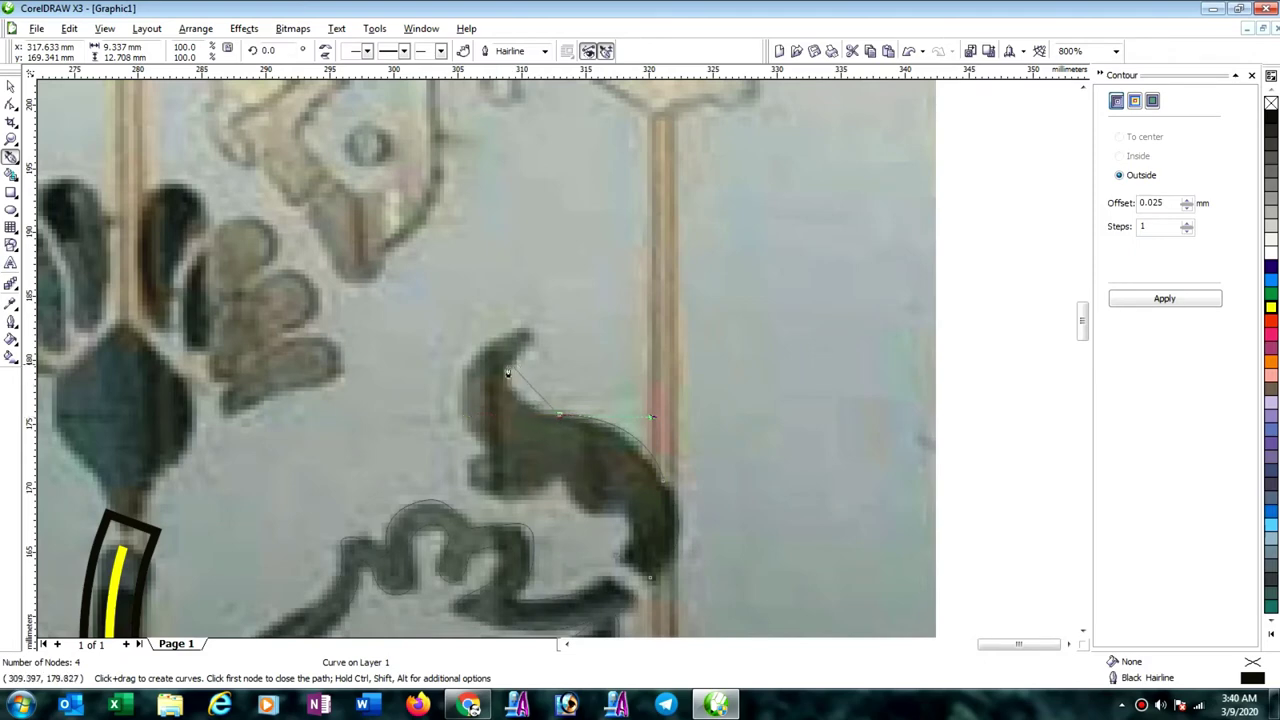
drag(512, 368, 531, 336)
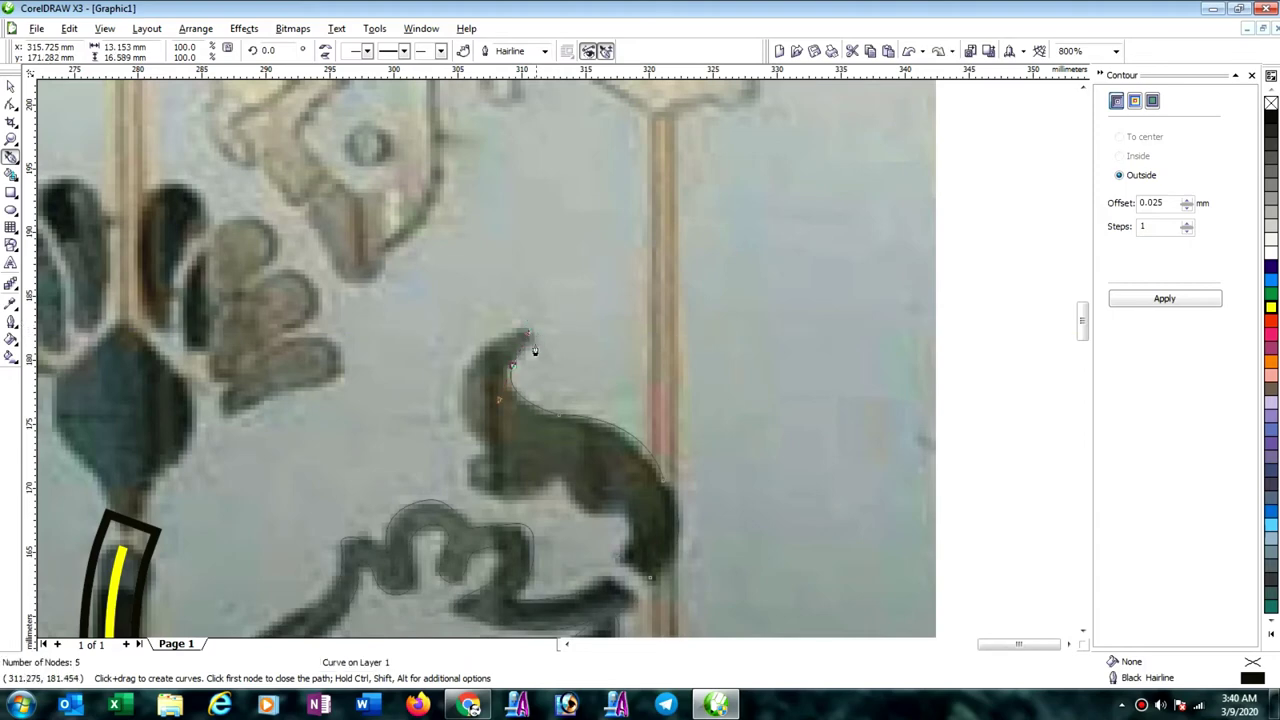
mouse_move(527, 346)
mouse_down()
mouse_move(544, 334)
mouse_move(502, 334)
mouse_up()
Trace the leaf's inner edge around the small bump and lobes, closing the outline at its lower end, about 17 by 19 mm overall.
mouse_move(488, 449)
mouse_down()
mouse_move(538, 480)
mouse_move(520, 478)
mouse_up()
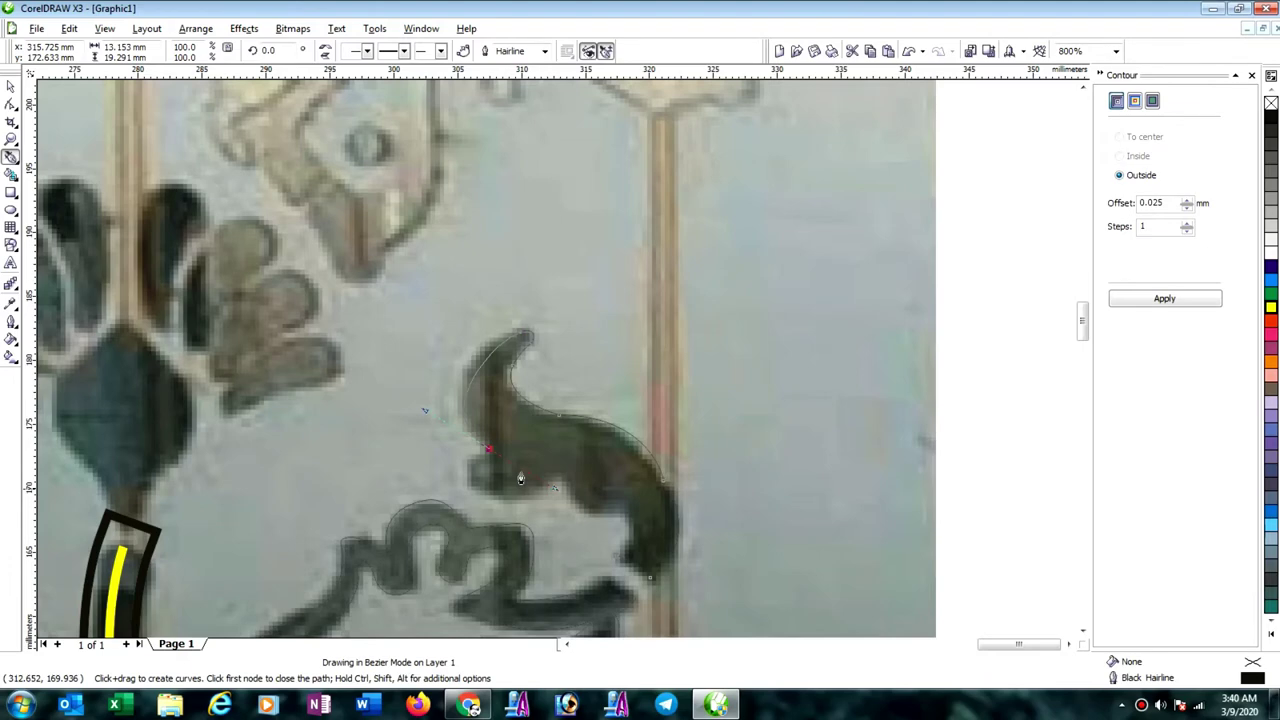
drag(470, 480, 479, 508)
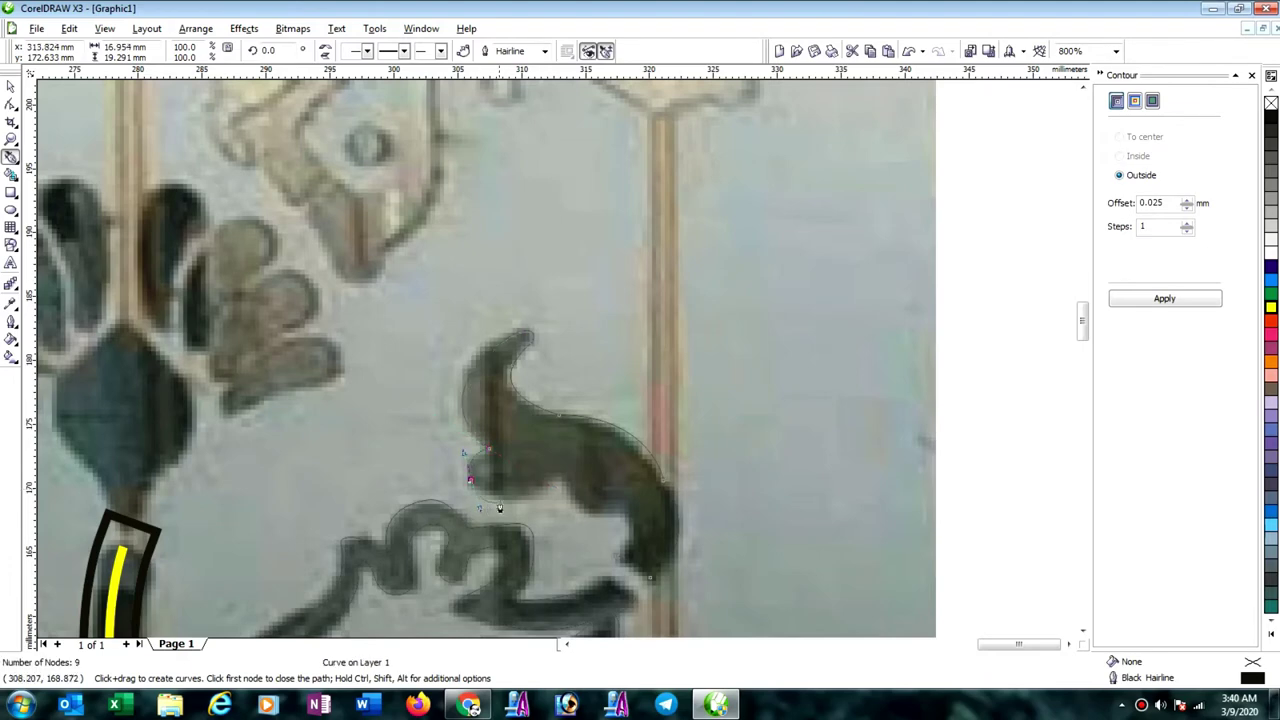
drag(555, 477, 580, 446)
drag(620, 511, 669, 496)
scroll(625, 553, up, 1)
scroll(571, 360, up, 1)
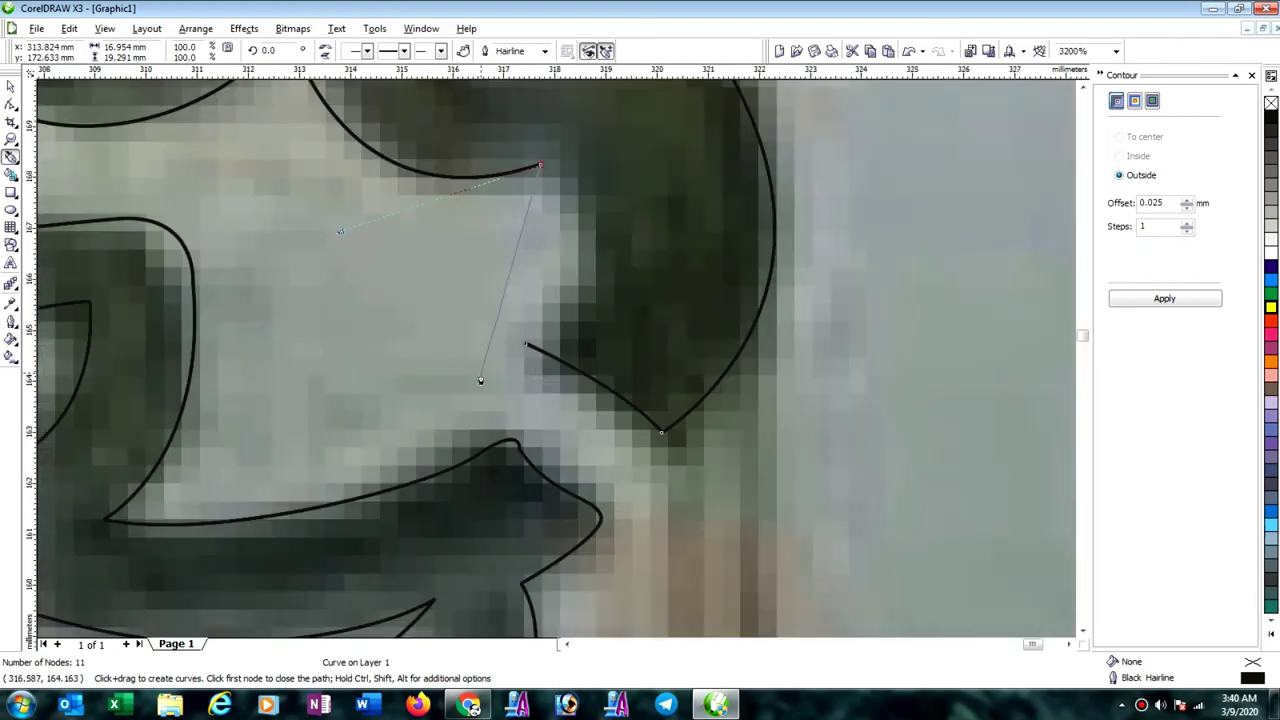
drag(524, 348, 609, 270)
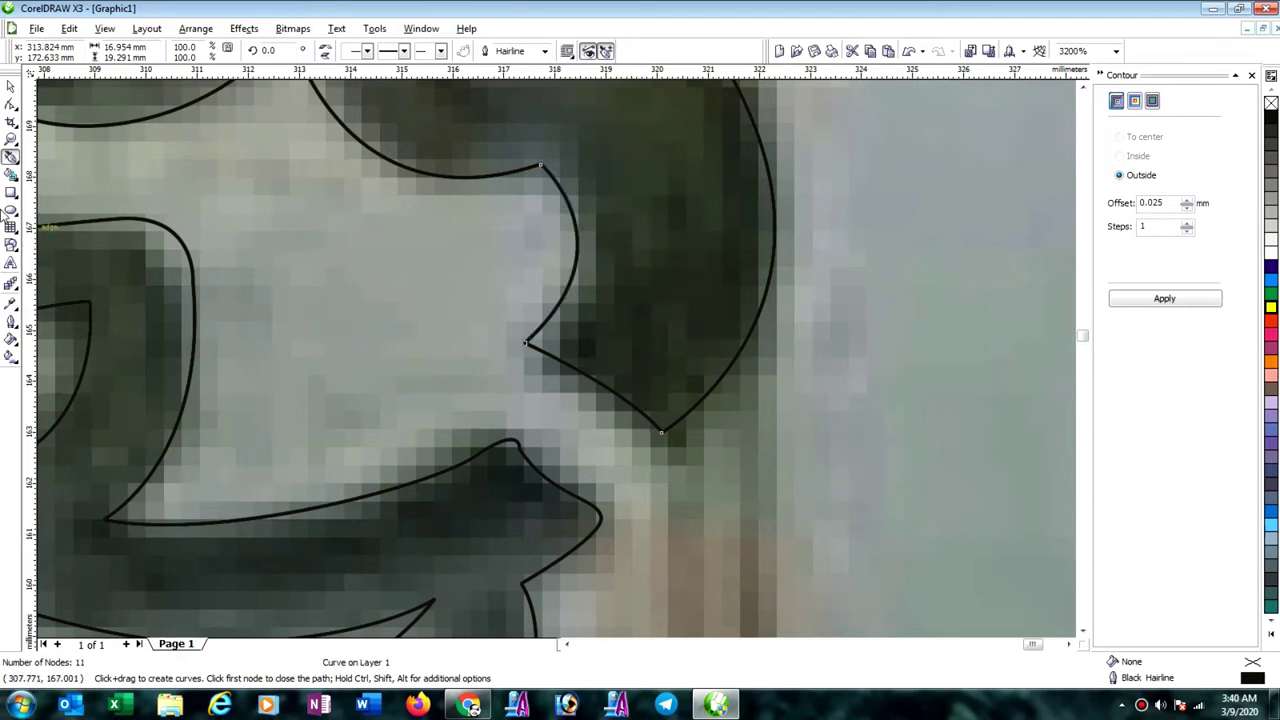
Straighten the short slanted edge at the curled leaf's lower end by adjusting the bottom cusp's handle with the Shape tool.
click(11, 104)
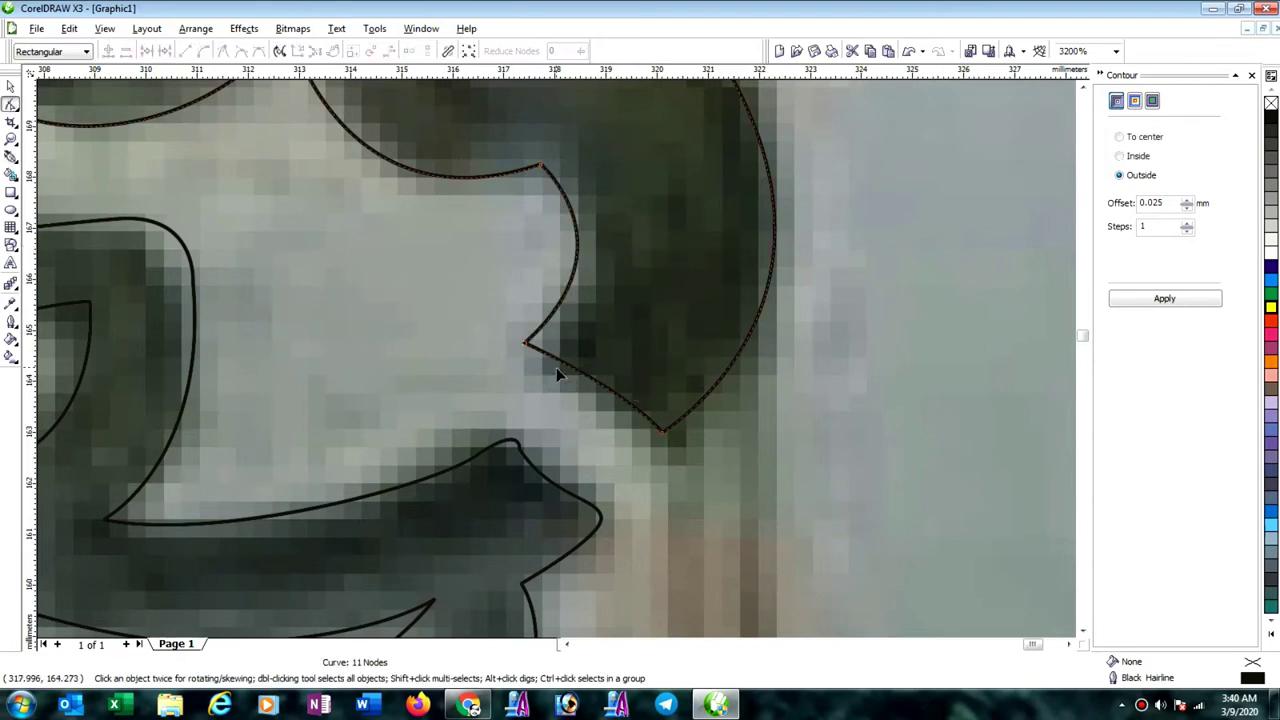
drag(700, 490, 700, 488)
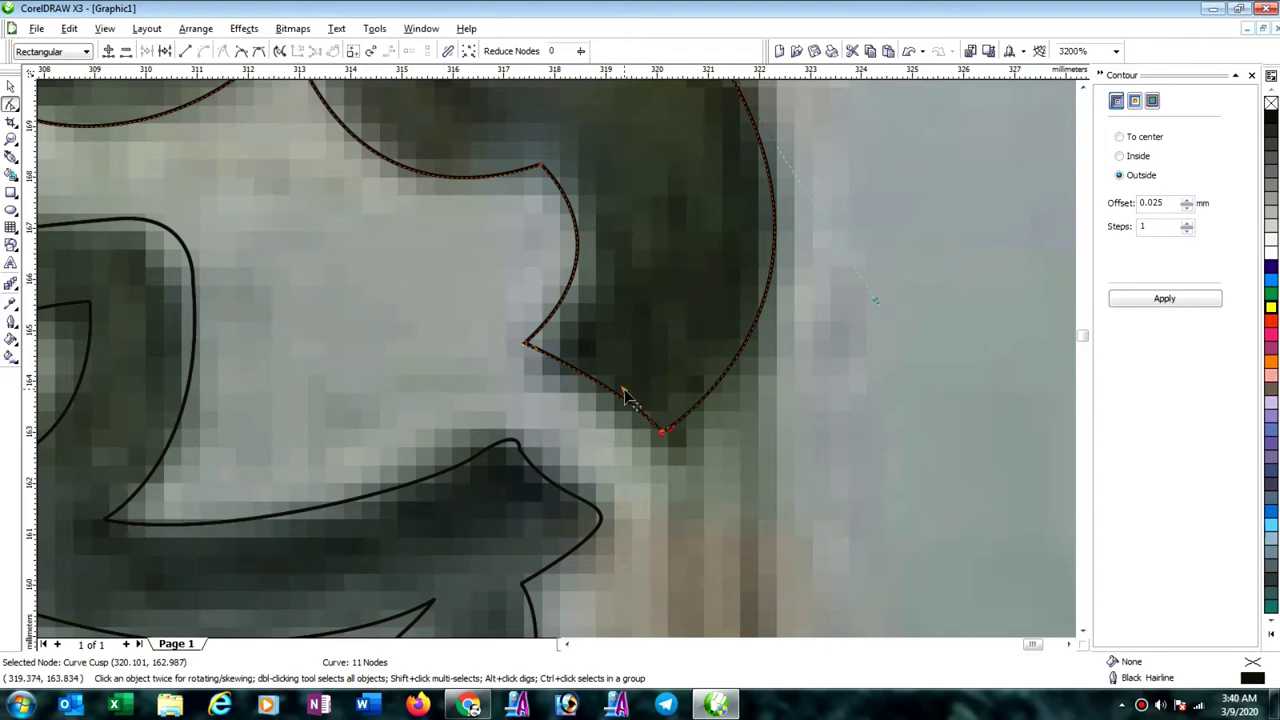
drag(624, 396, 616, 418)
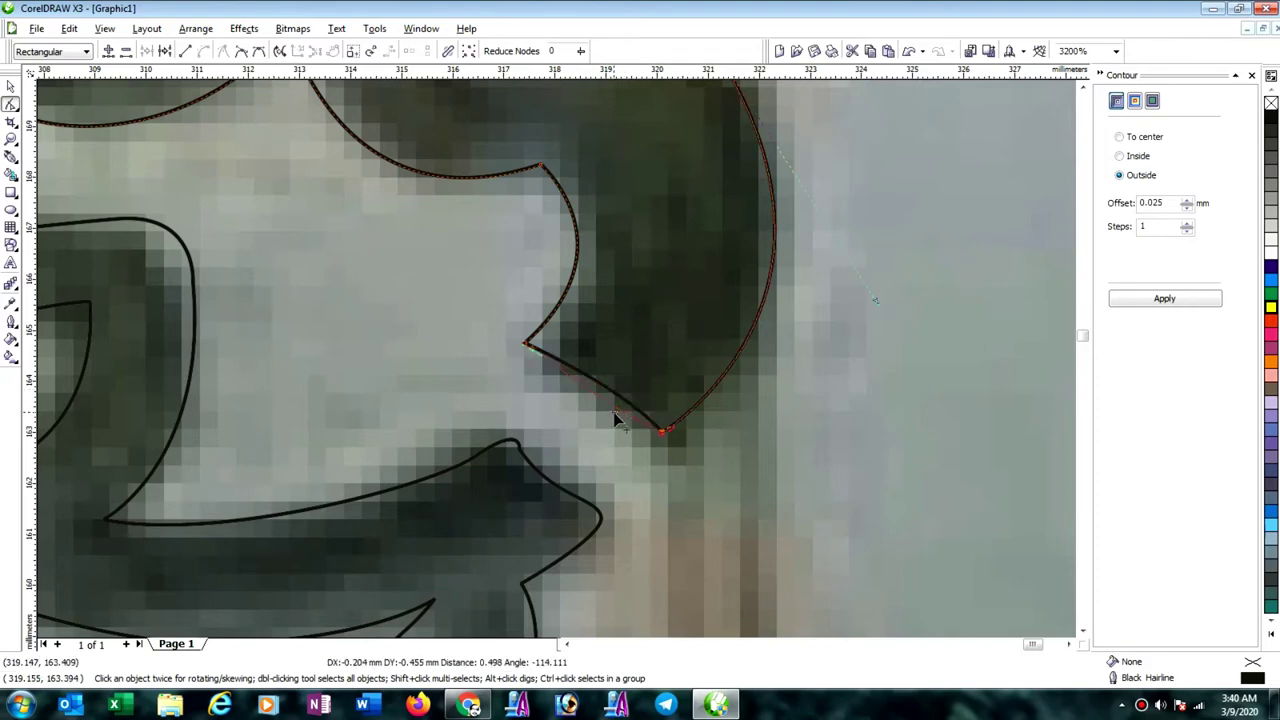
Sharpen the upper corner at the end of the leaf branch below by moving its node, shortening its handle and deleting the extra cusp node.
click(520, 452)
scroll(525, 436, up, 1)
scroll(558, 420, up, 1)
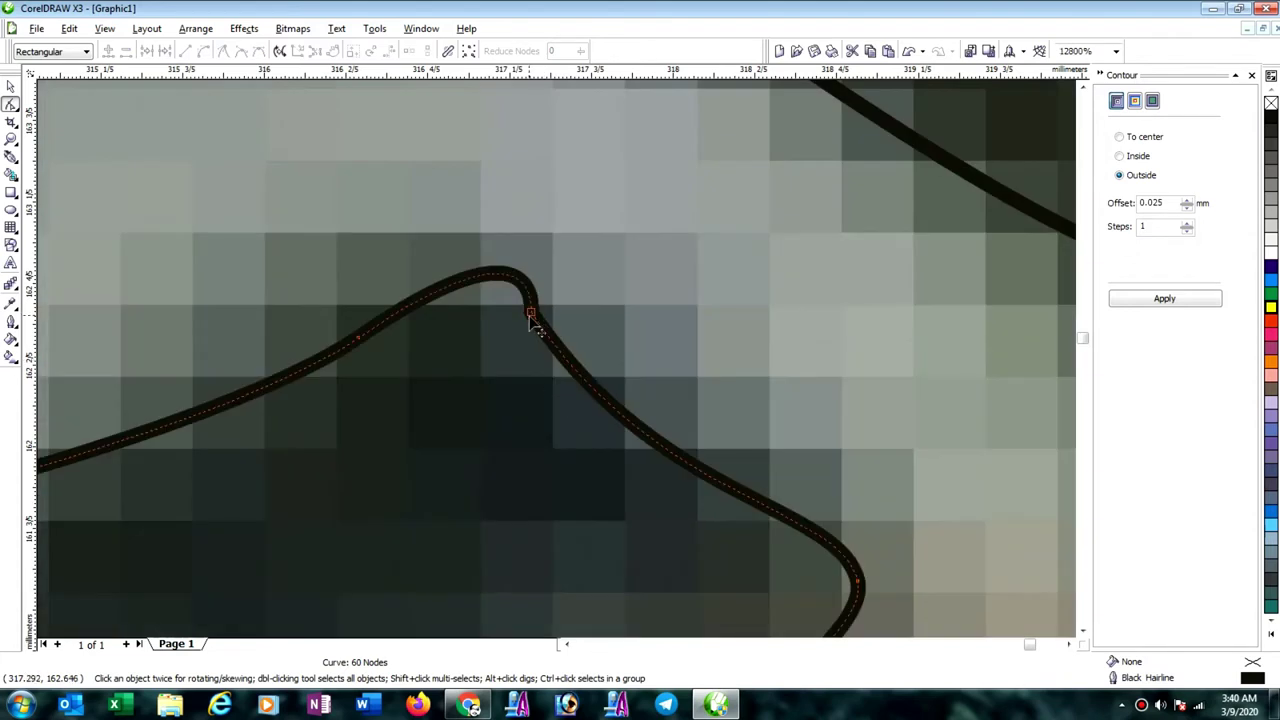
click(531, 314)
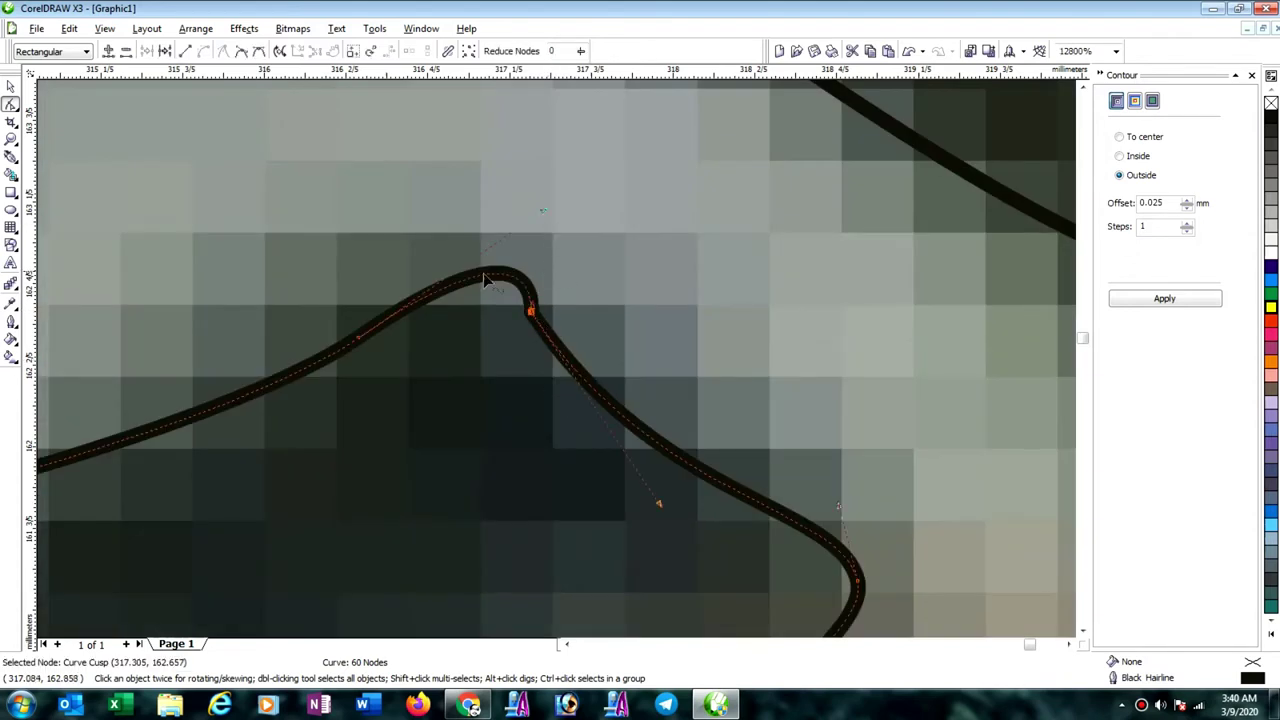
drag(360, 342, 537, 320)
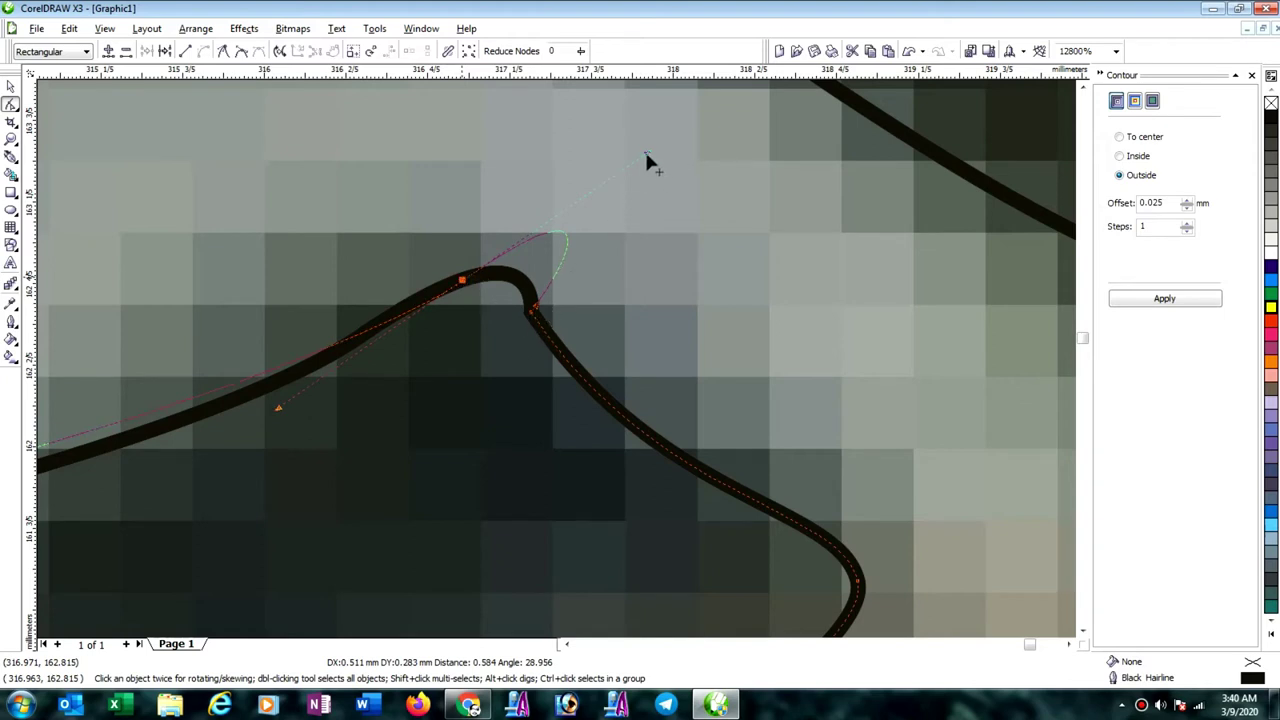
drag(646, 154, 470, 275)
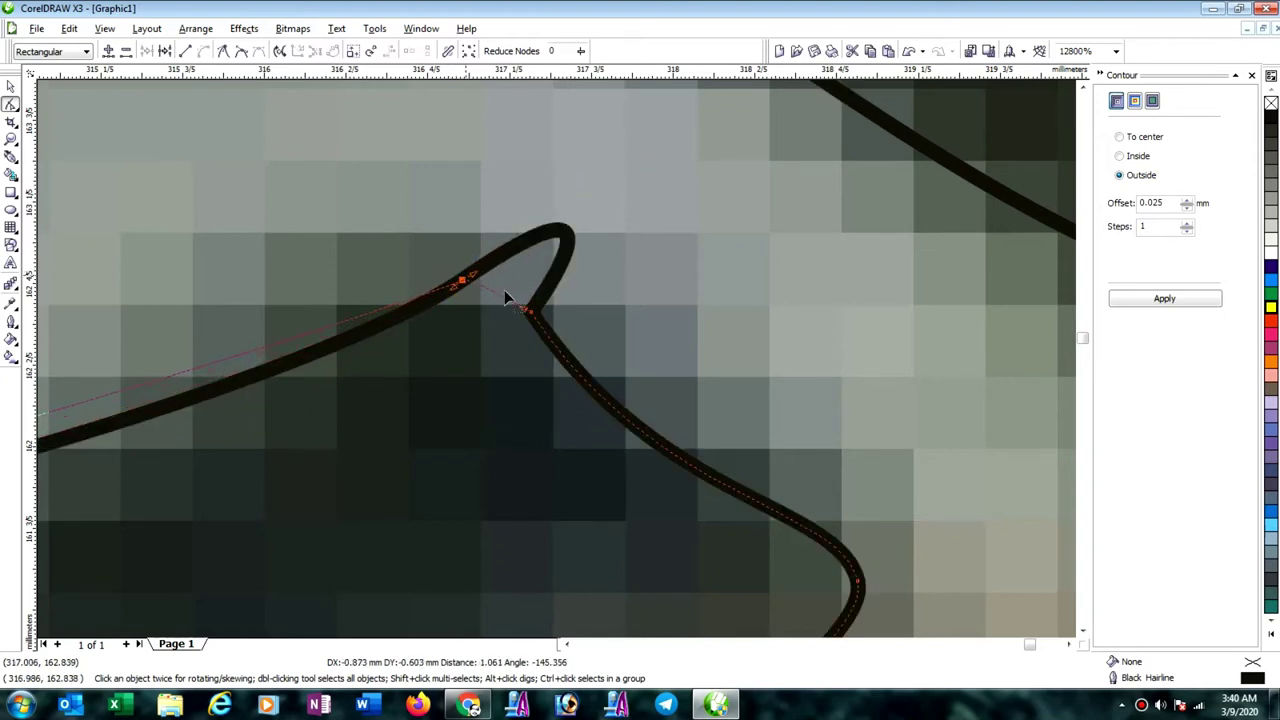
drag(509, 343, 512, 346)
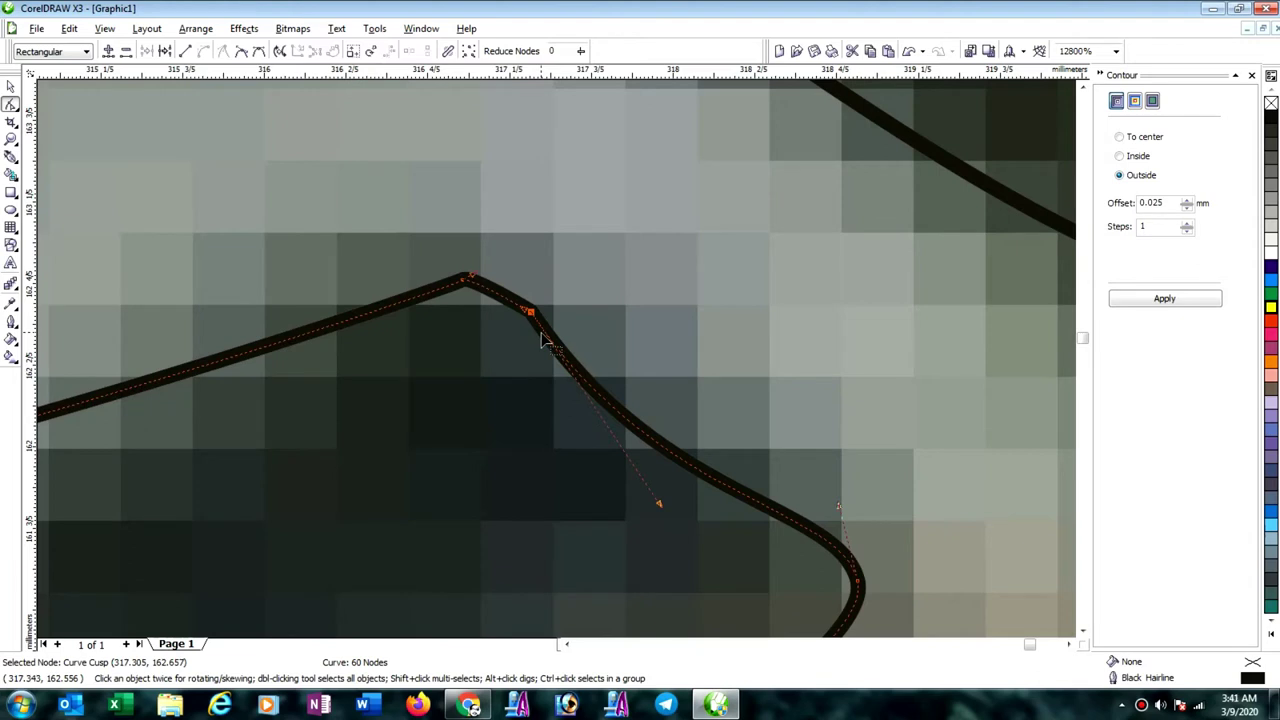
key(Delete)
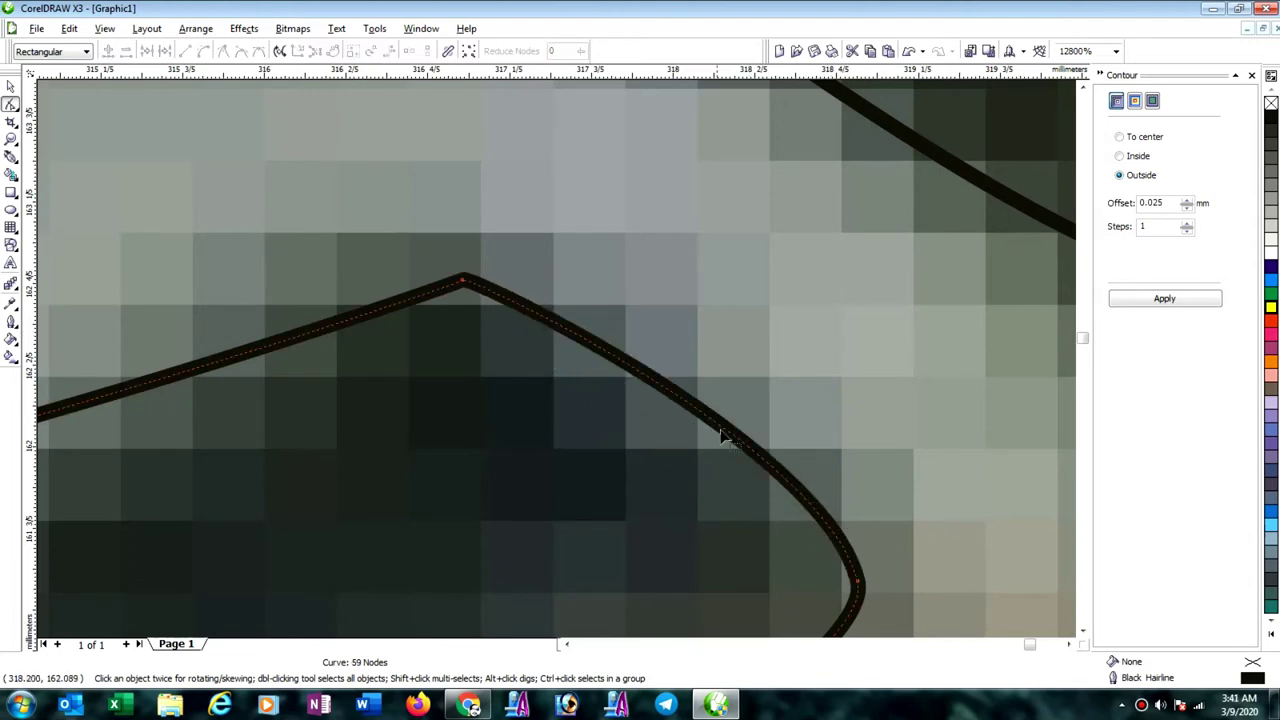
Straighten the branch end's slanted edge and deepen the curve of its upper edge by adjusting the node handles.
click(858, 587)
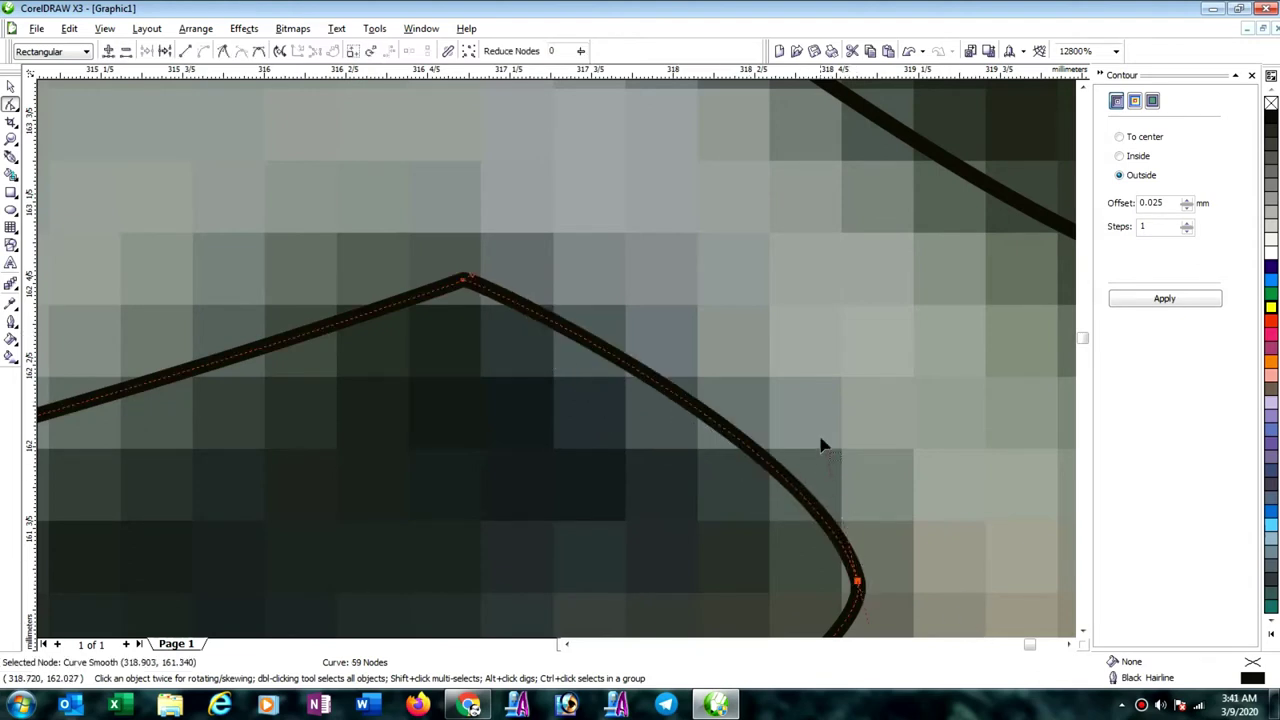
drag(822, 449, 563, 363)
scroll(563, 363, down, 2)
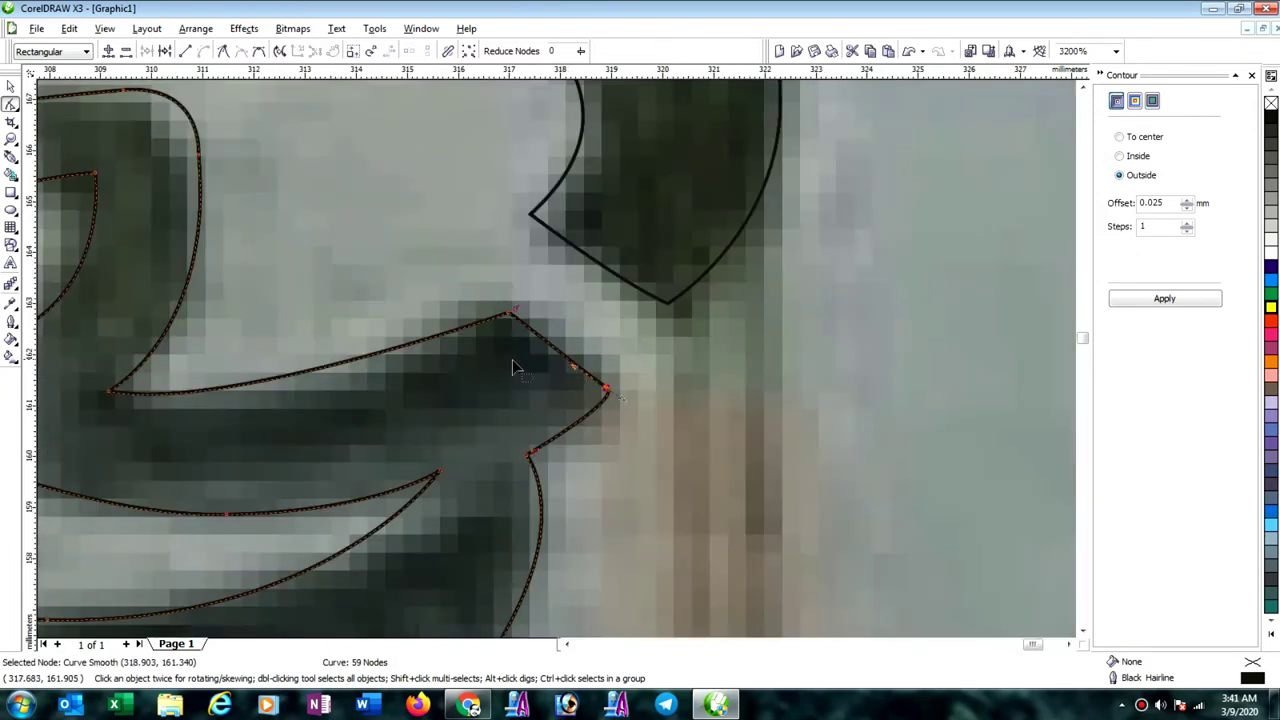
click(507, 318)
drag(220, 420, 295, 428)
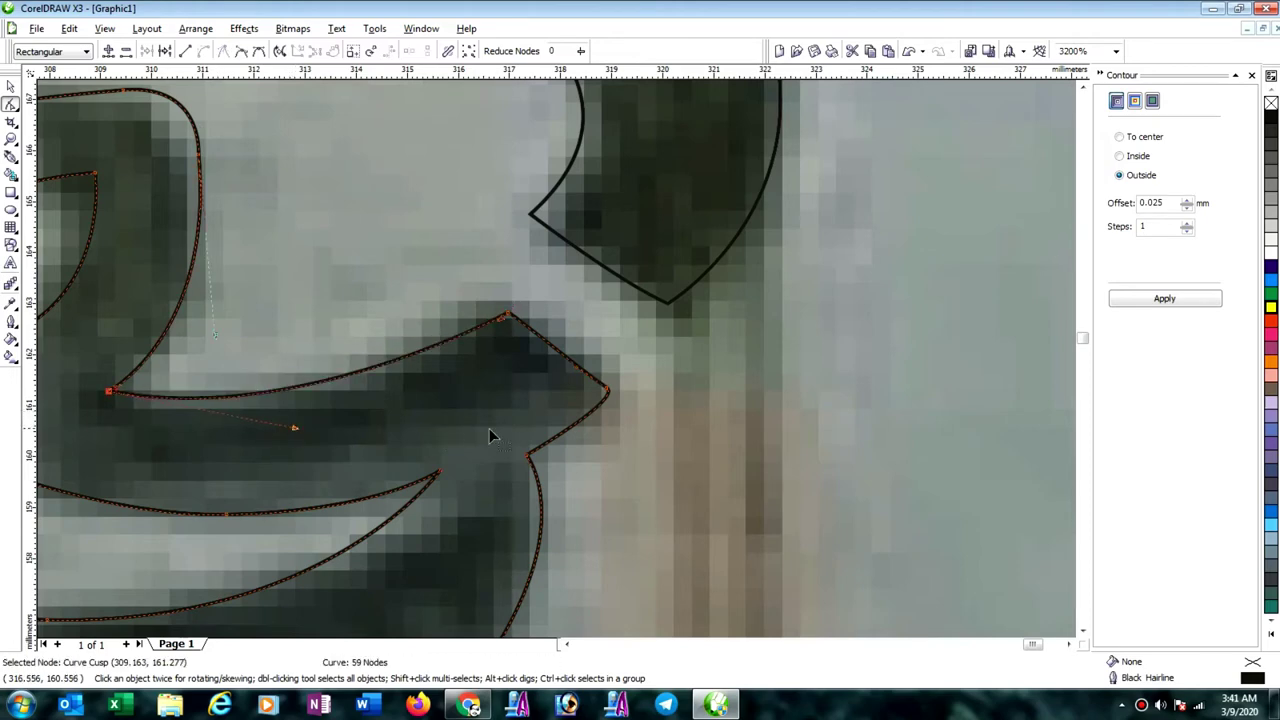
Move the left cusp node at the curled leaf's lower end slightly inward to match the photo.
click(533, 215)
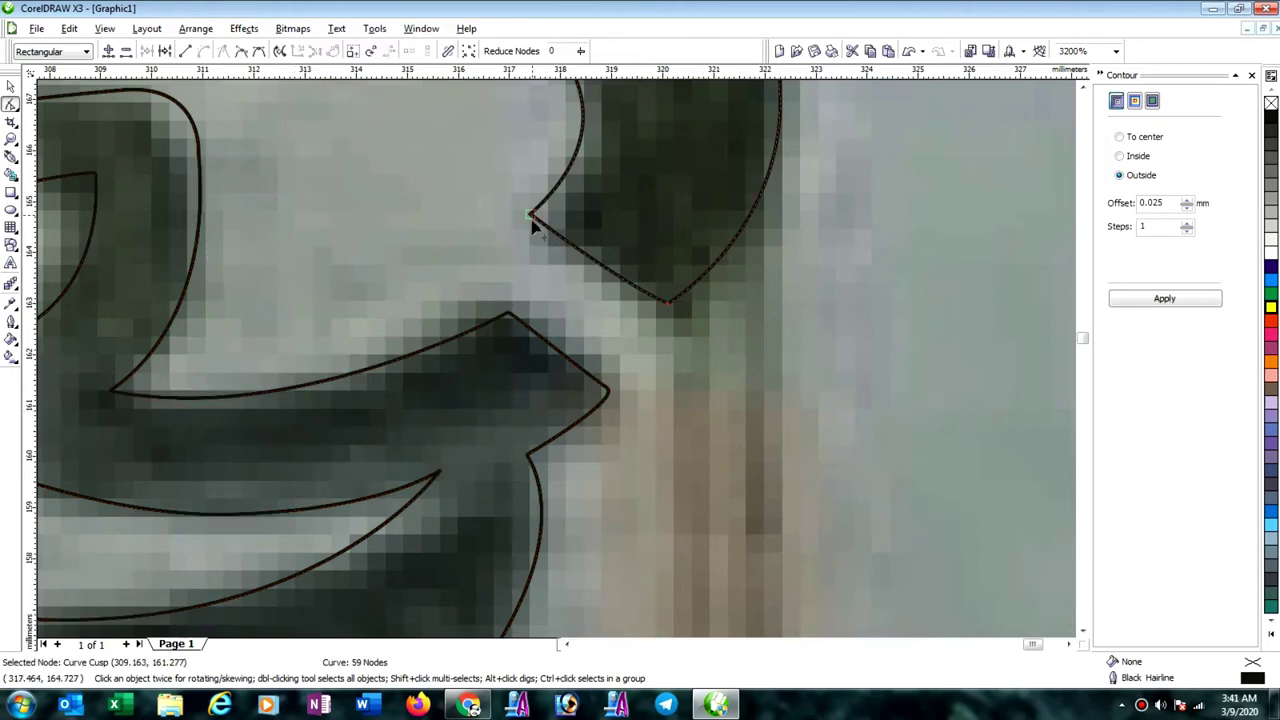
click(533, 215)
drag(533, 216, 541, 227)
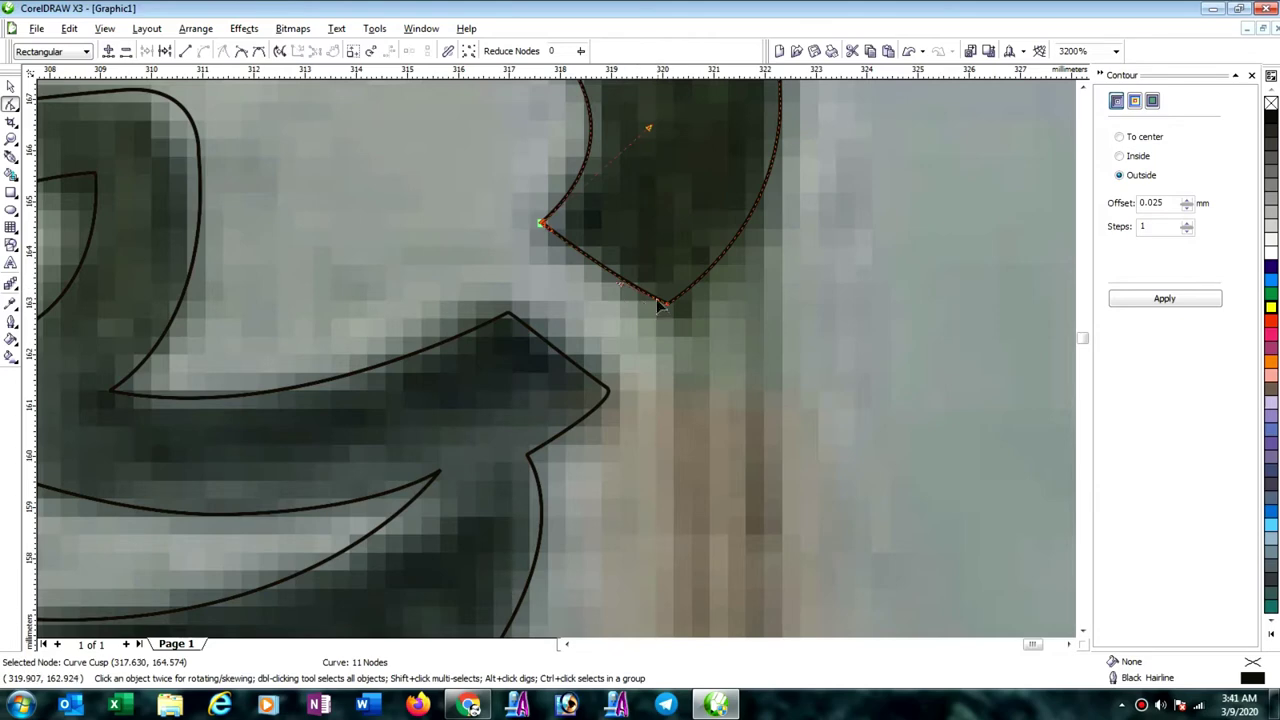
Move the cusp node on the curled leaf's outer edge slightly inward and adjust its lower handle to follow the photo.
scroll(587, 334, down, 2)
scroll(587, 334, down, 2)
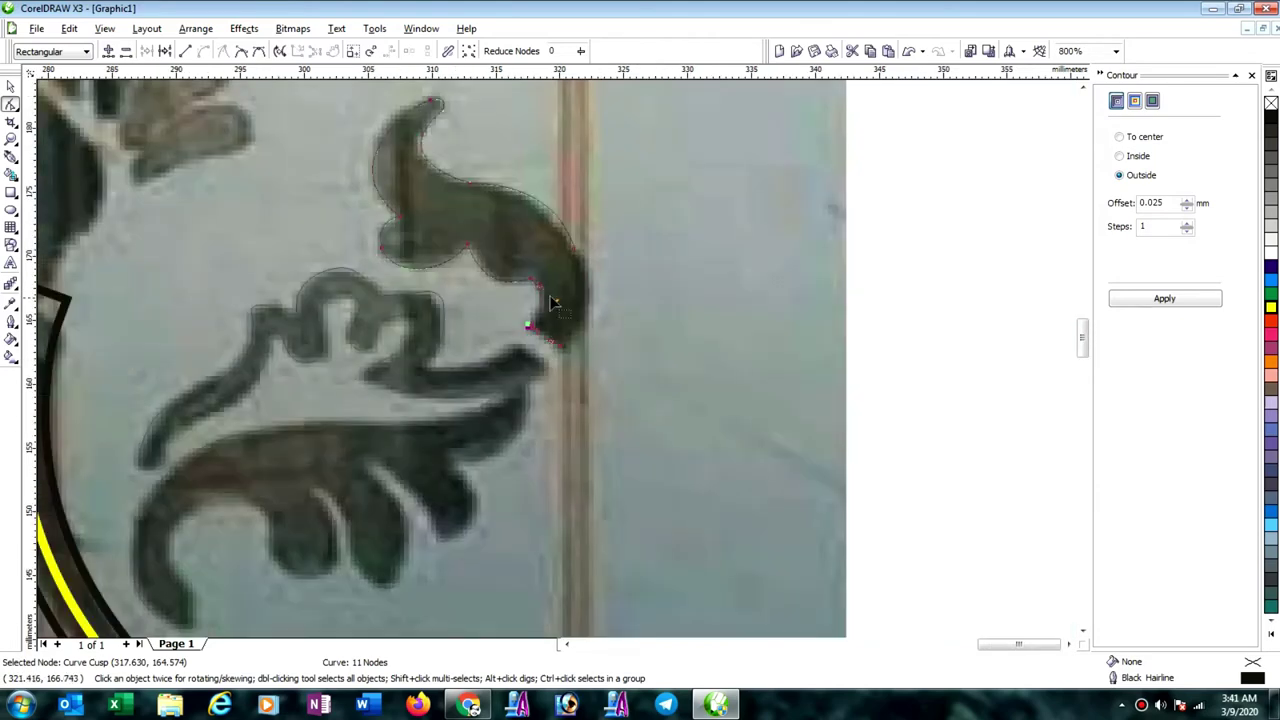
scroll(582, 301, up, 1)
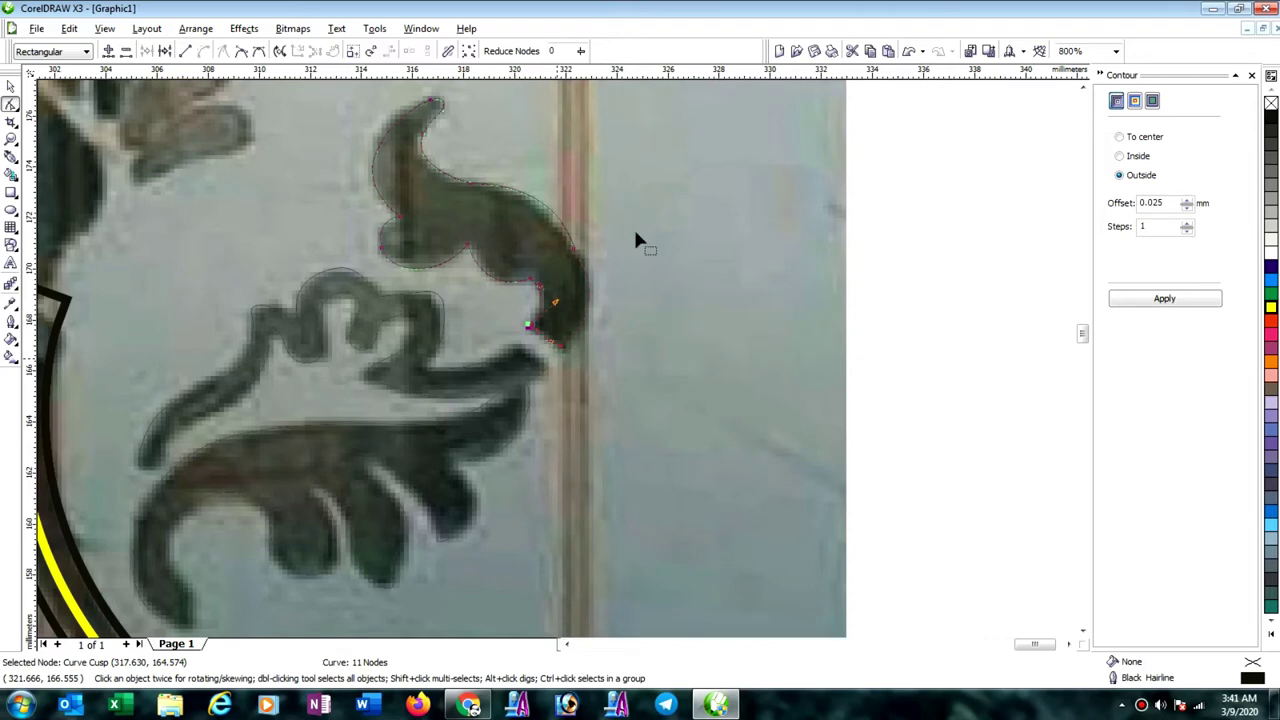
scroll(636, 240, up, 2)
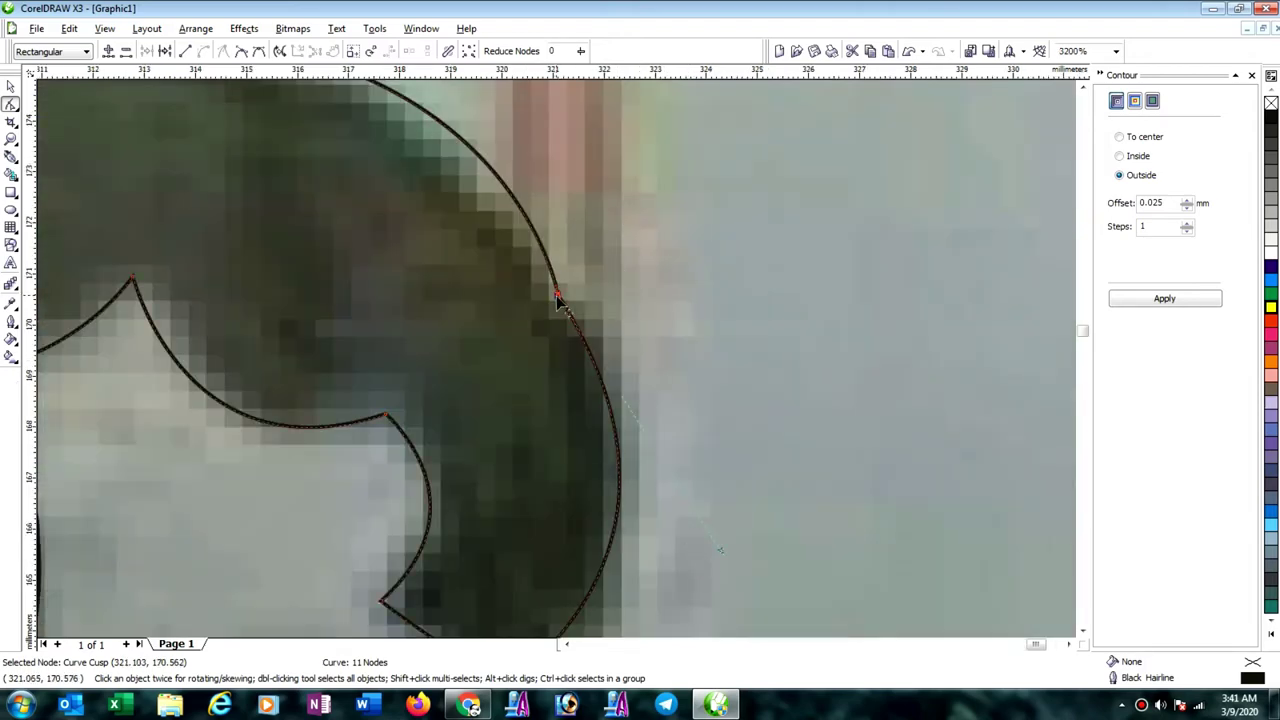
drag(557, 298, 542, 303)
drag(705, 553, 714, 532)
scroll(387, 279, down, 2)
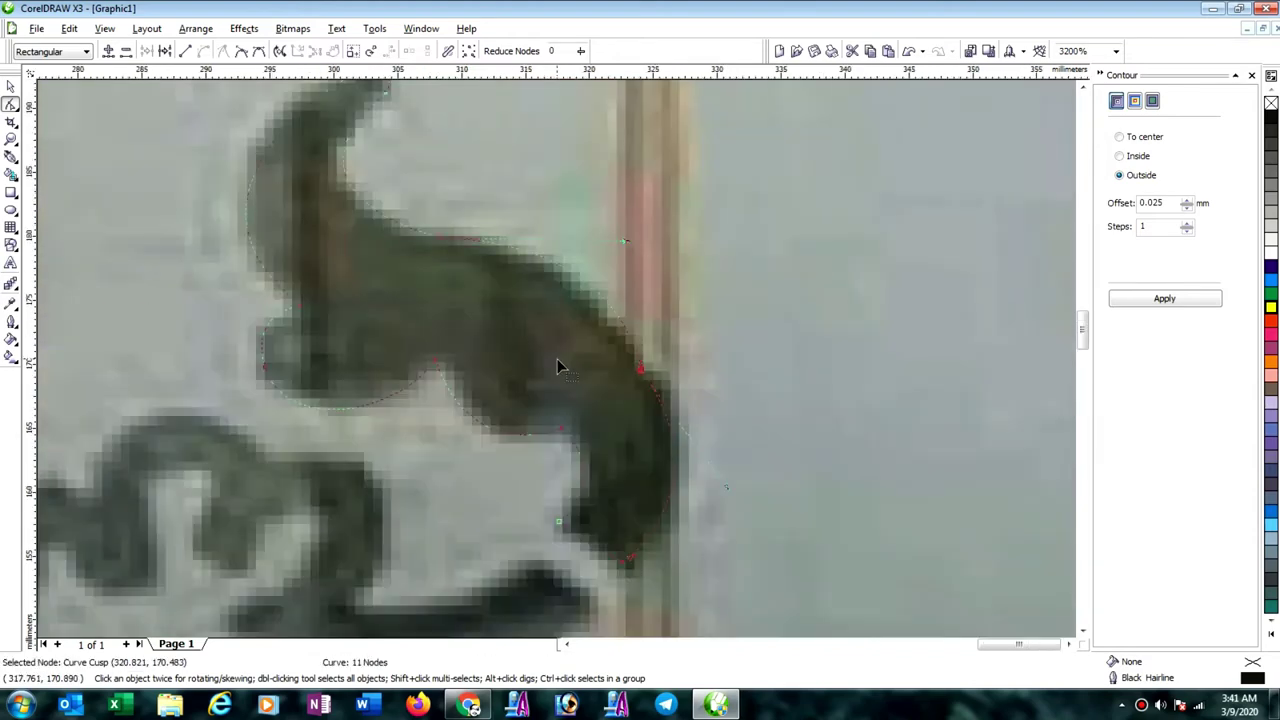
Start a Bezier outline at the upper tip of the leaf motif beside the stem and trace its outer edge to the pointed base.
scroll(557, 366, down, 3)
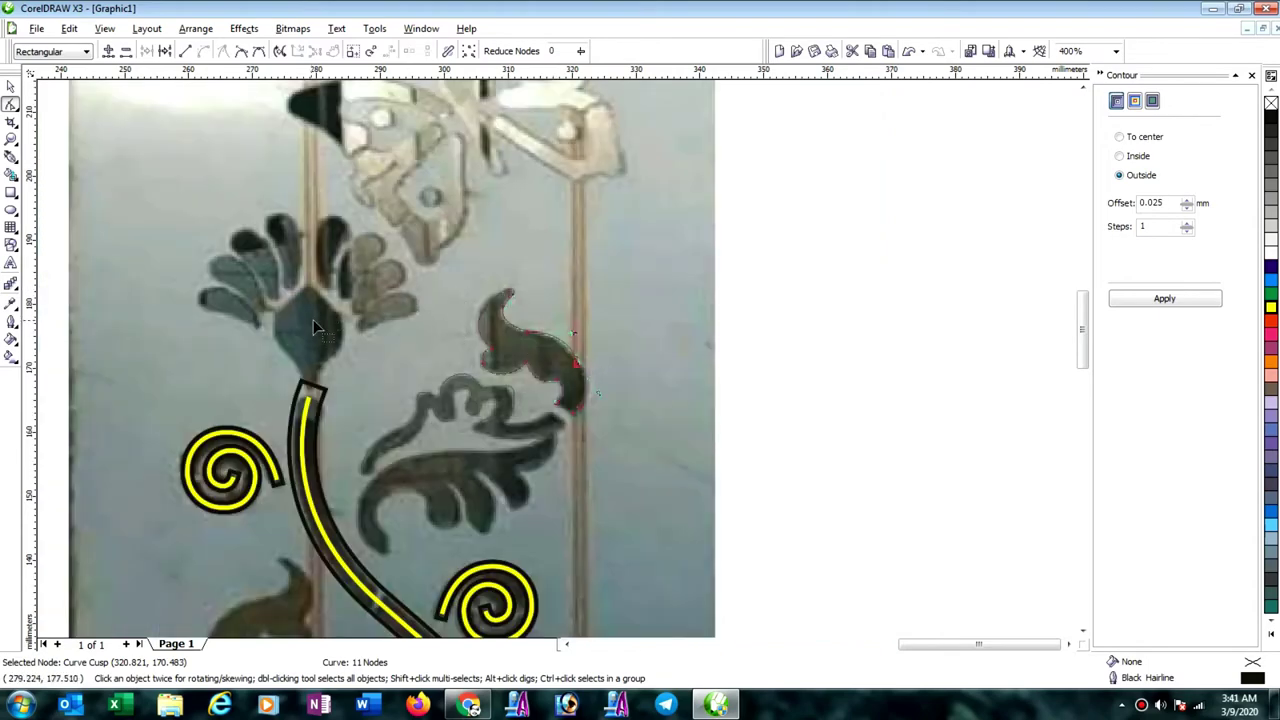
scroll(313, 319, down, 3)
scroll(536, 423, up, 2)
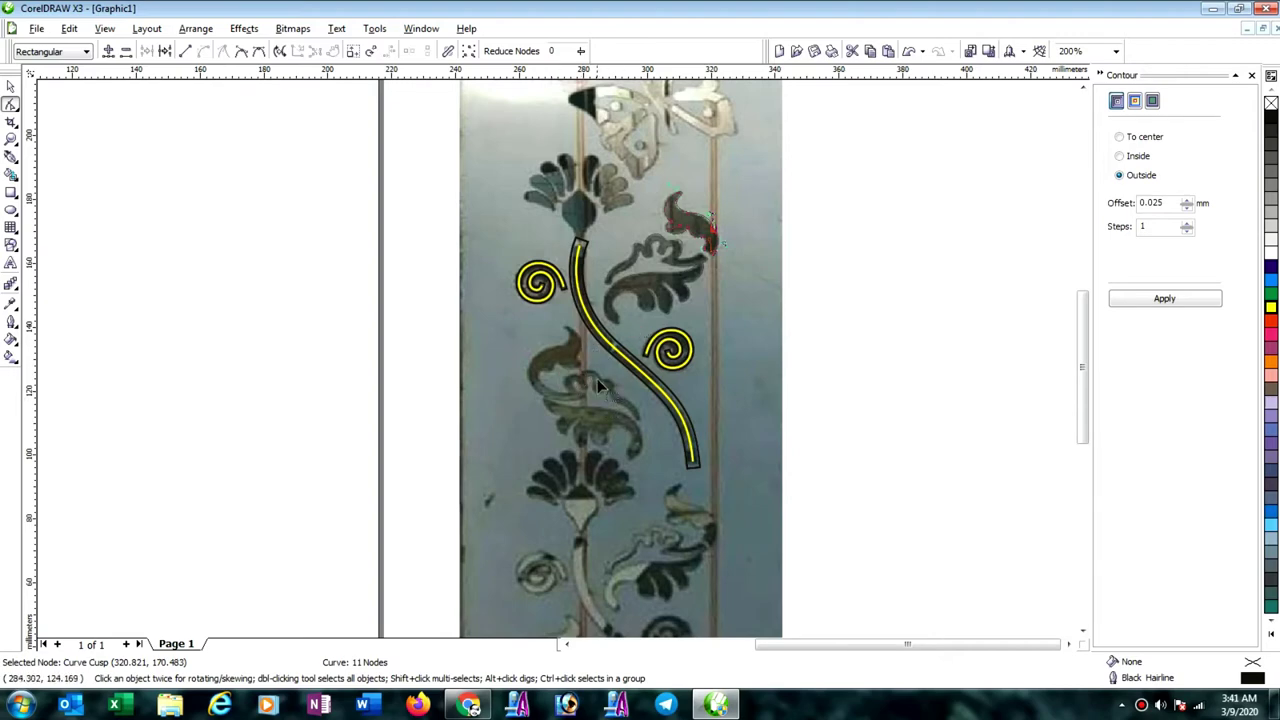
scroll(550, 370, up, 2)
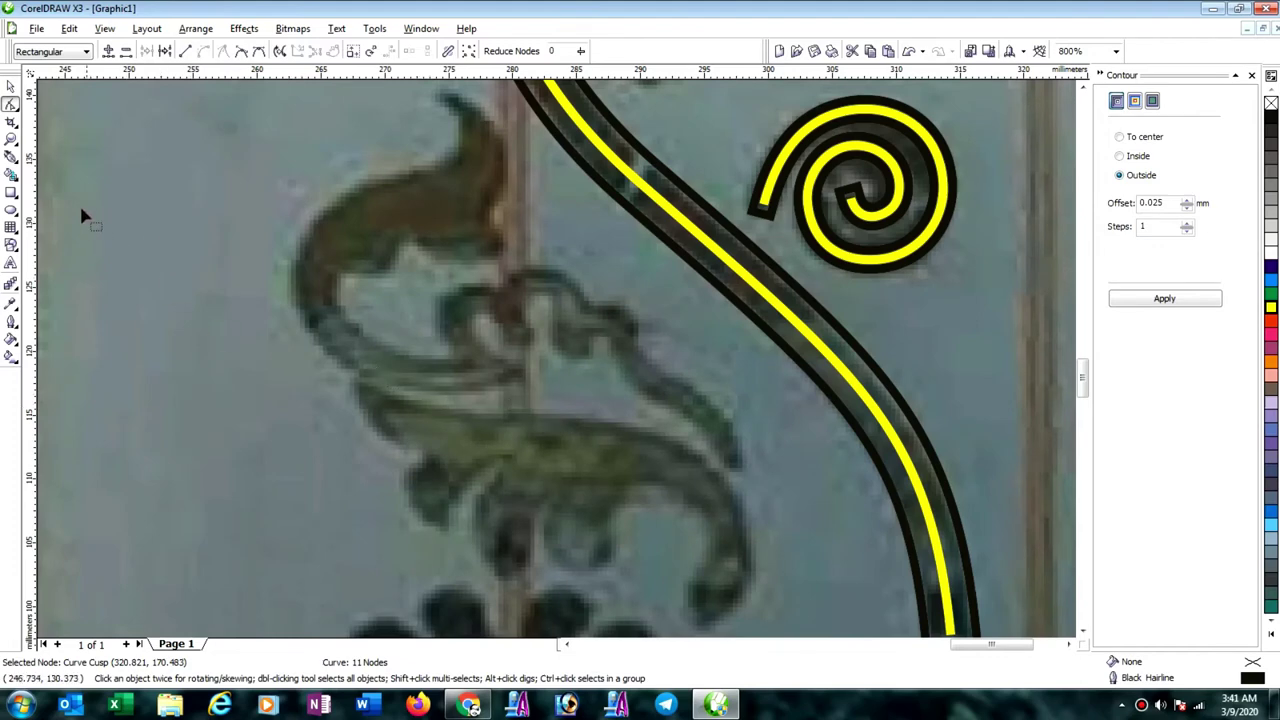
click(10, 157)
click(440, 98)
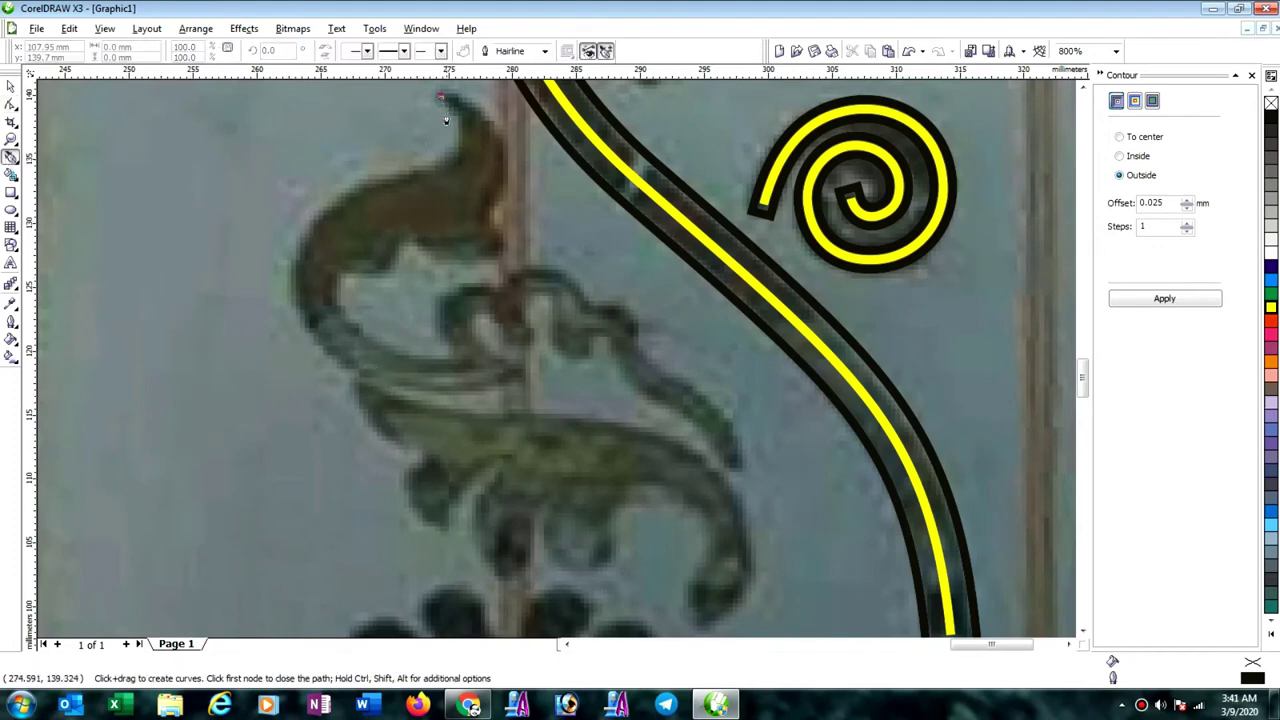
drag(440, 168, 399, 192)
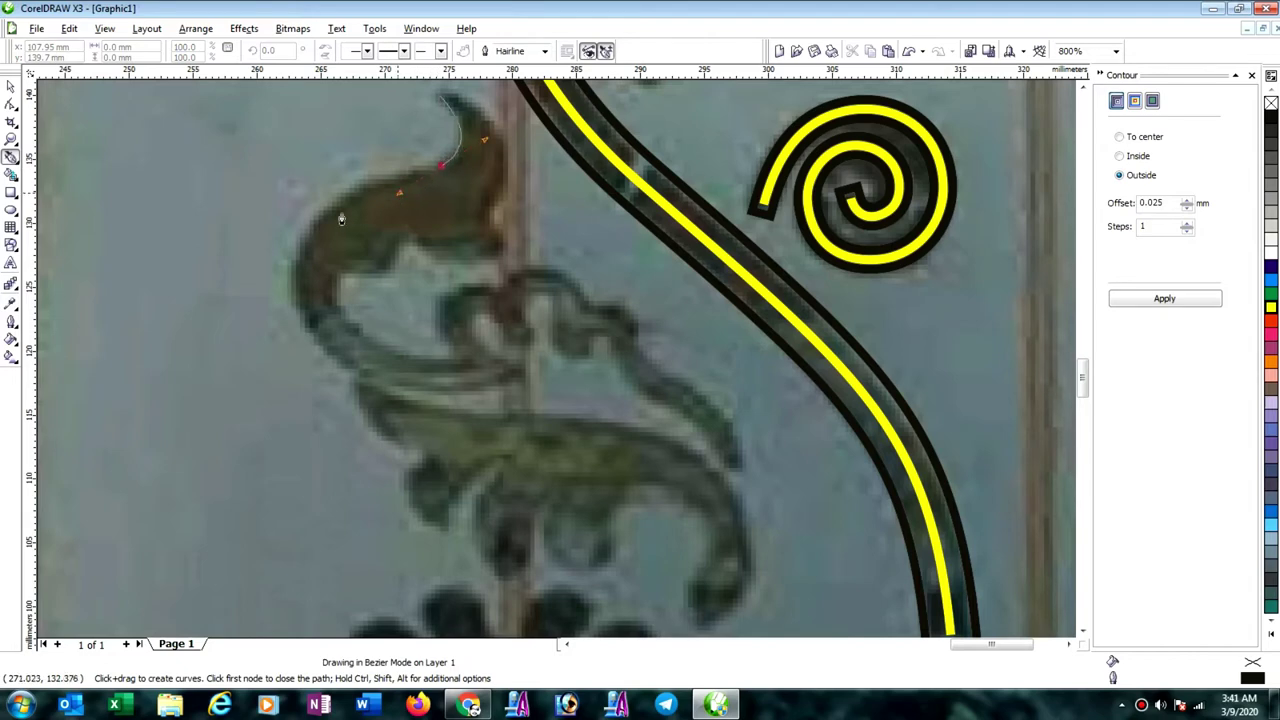
drag(306, 232, 268, 295)
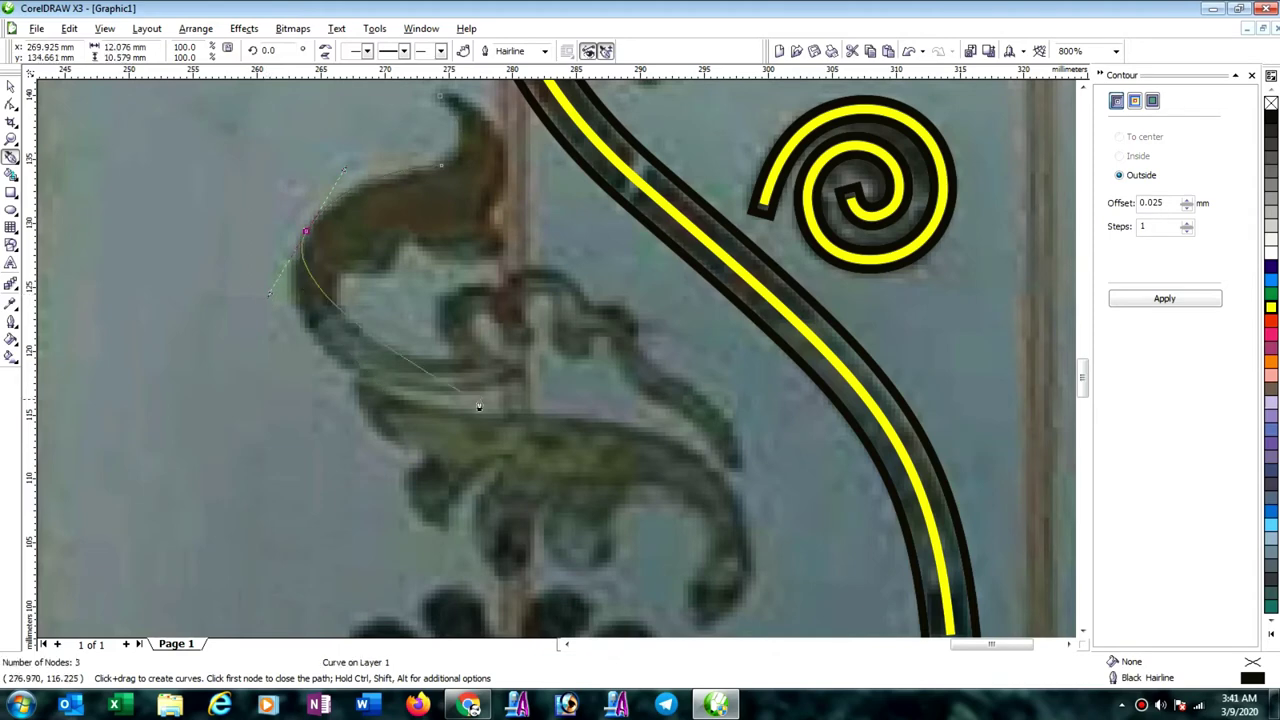
drag(515, 381, 722, 334)
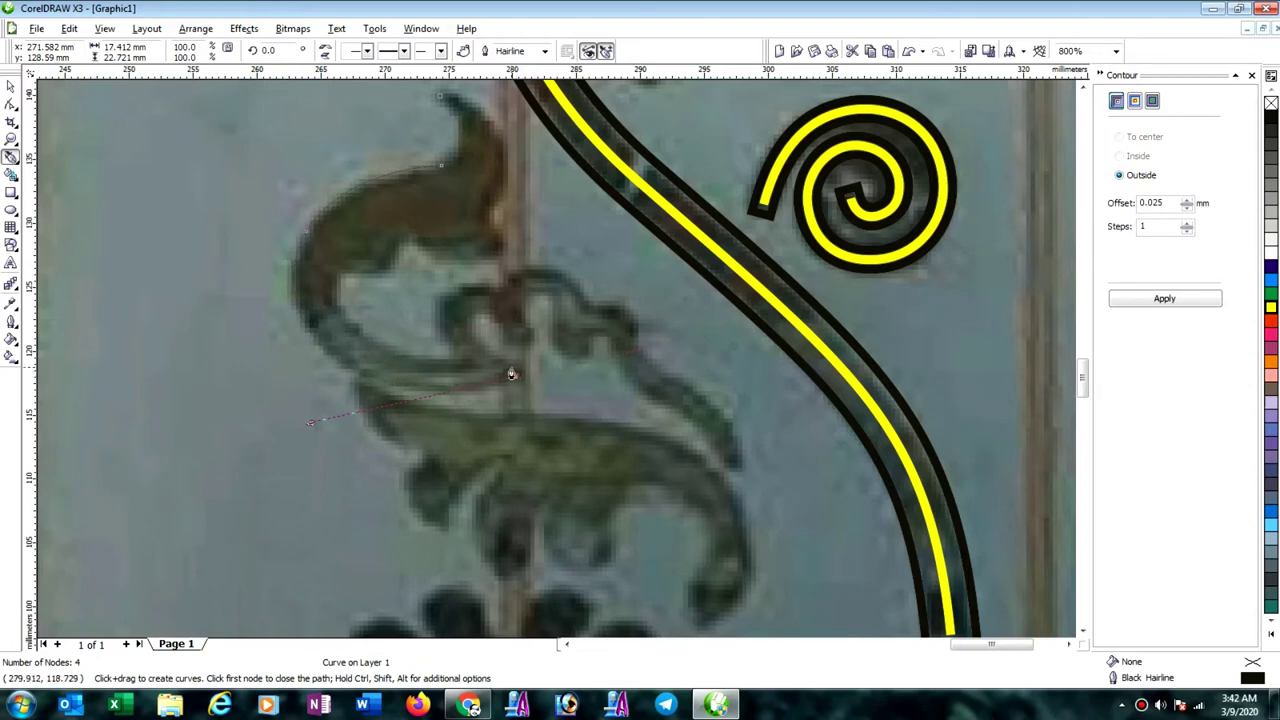
Continue the outline from the pointed base along the wavy branch's lower edge and across its squared-off far end.
drag(511, 369, 501, 366)
mouse_move(467, 319)
mouse_down()
mouse_move(482, 300)
mouse_move(506, 348)
mouse_move(533, 340)
mouse_move(523, 315)
mouse_move(552, 298)
mouse_move(588, 305)
mouse_move(552, 347)
mouse_move(587, 365)
mouse_move(589, 339)
mouse_up()
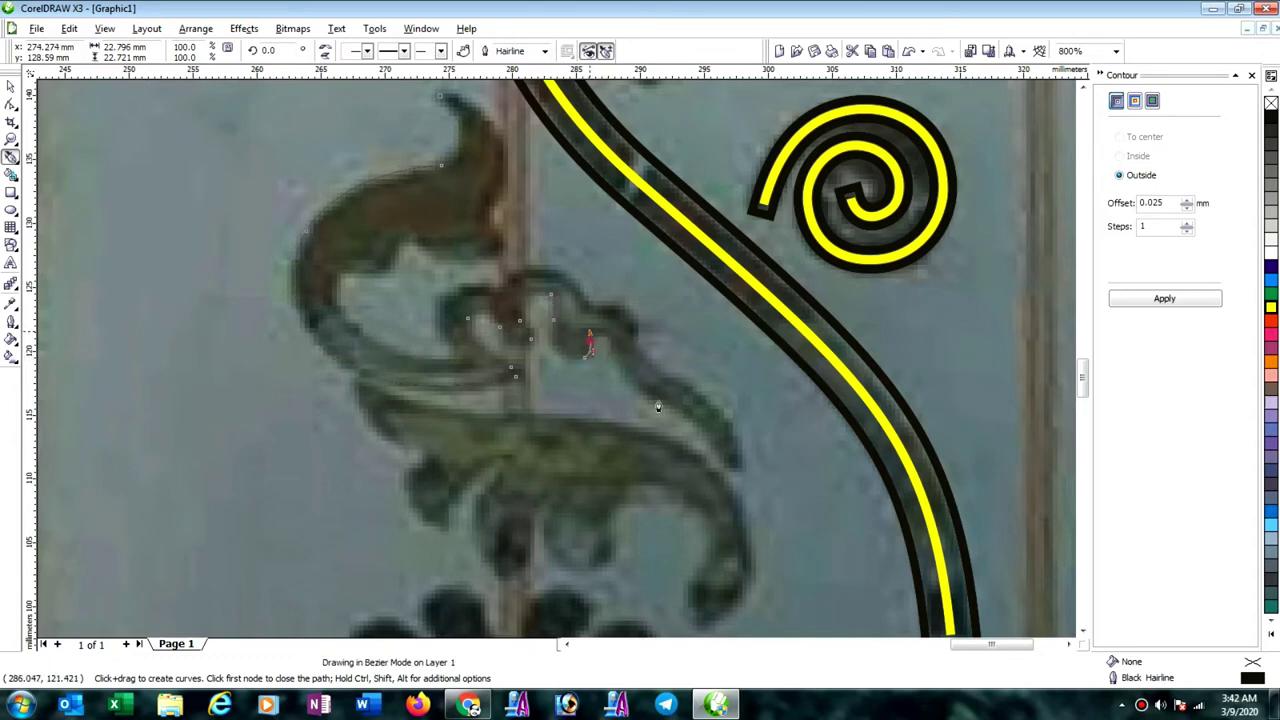
drag(645, 393, 718, 453)
click(722, 467)
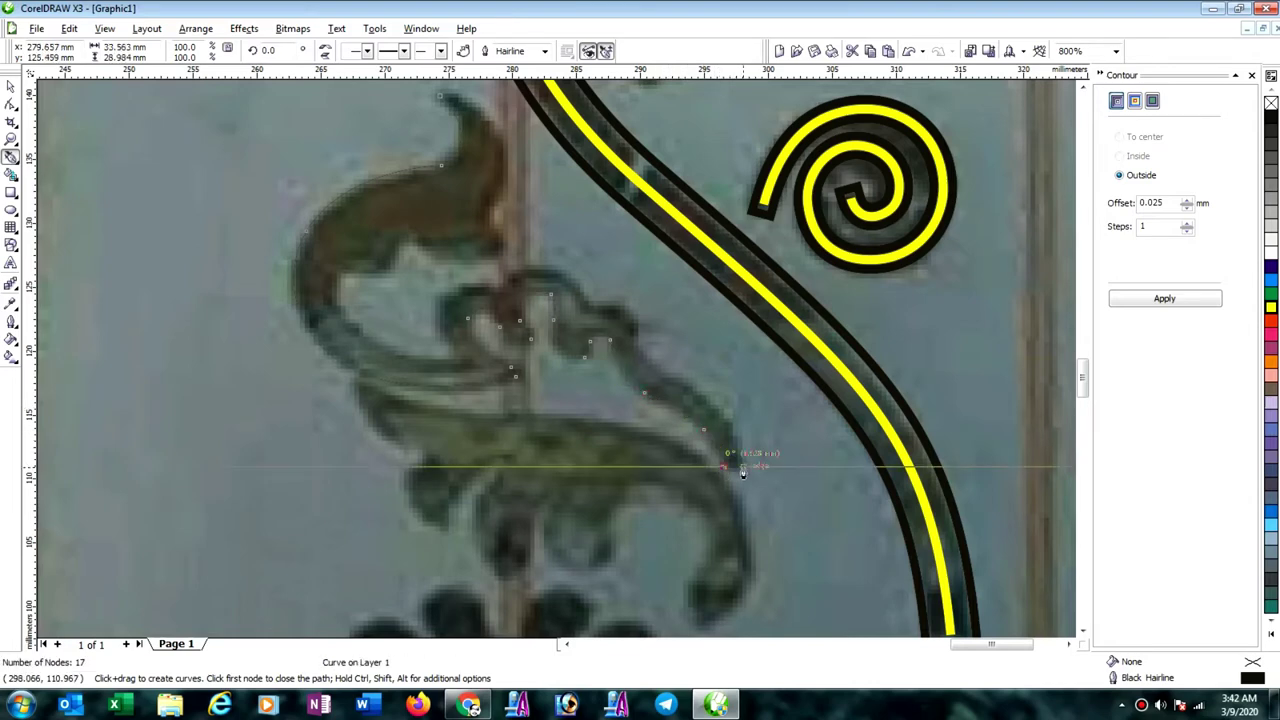
click(743, 466)
Trace the wavy branch's upper edge back around its curls to the inner corner near the leaf base.
drag(705, 401, 590, 310)
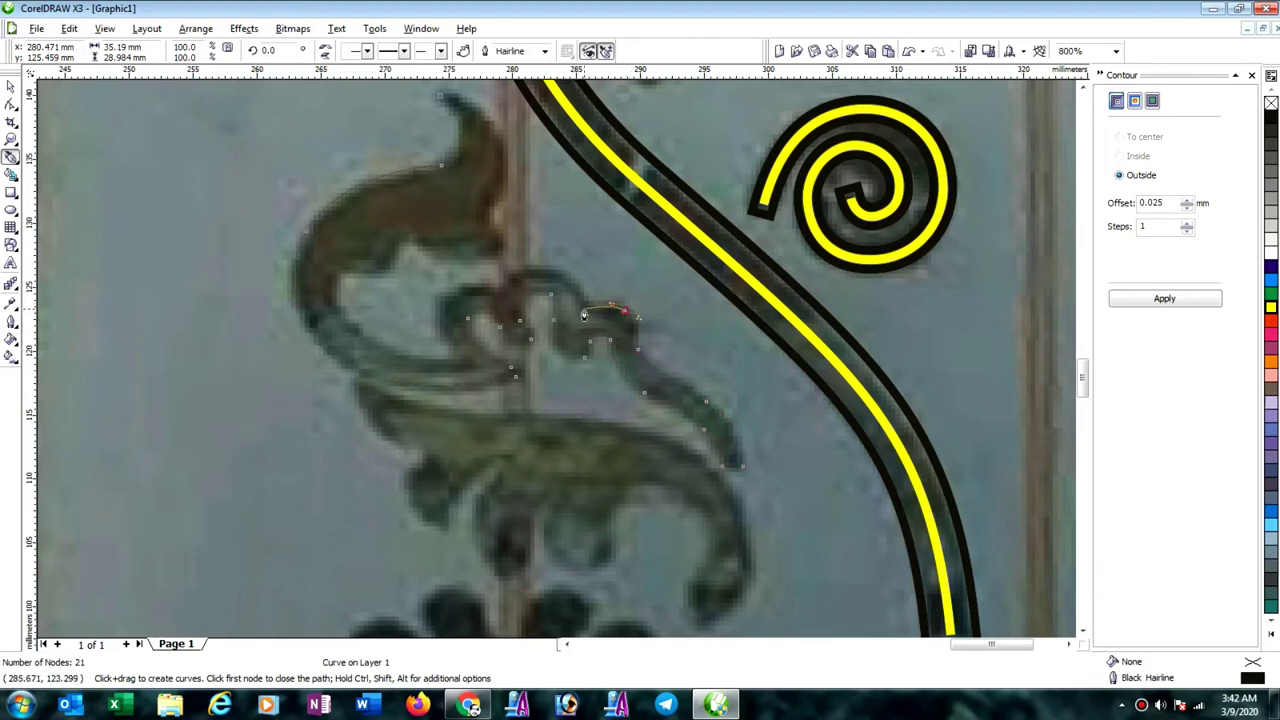
mouse_move(554, 268)
mouse_down()
mouse_move(526, 267)
mouse_move(494, 308)
mouse_move(430, 338)
mouse_up()
click(467, 361)
Trace the leaf's scalloped inner edge back to the upper tip, closing the outline about 35 by 29 mm, and colour it yellow.
drag(336, 278, 352, 185)
click(362, 276)
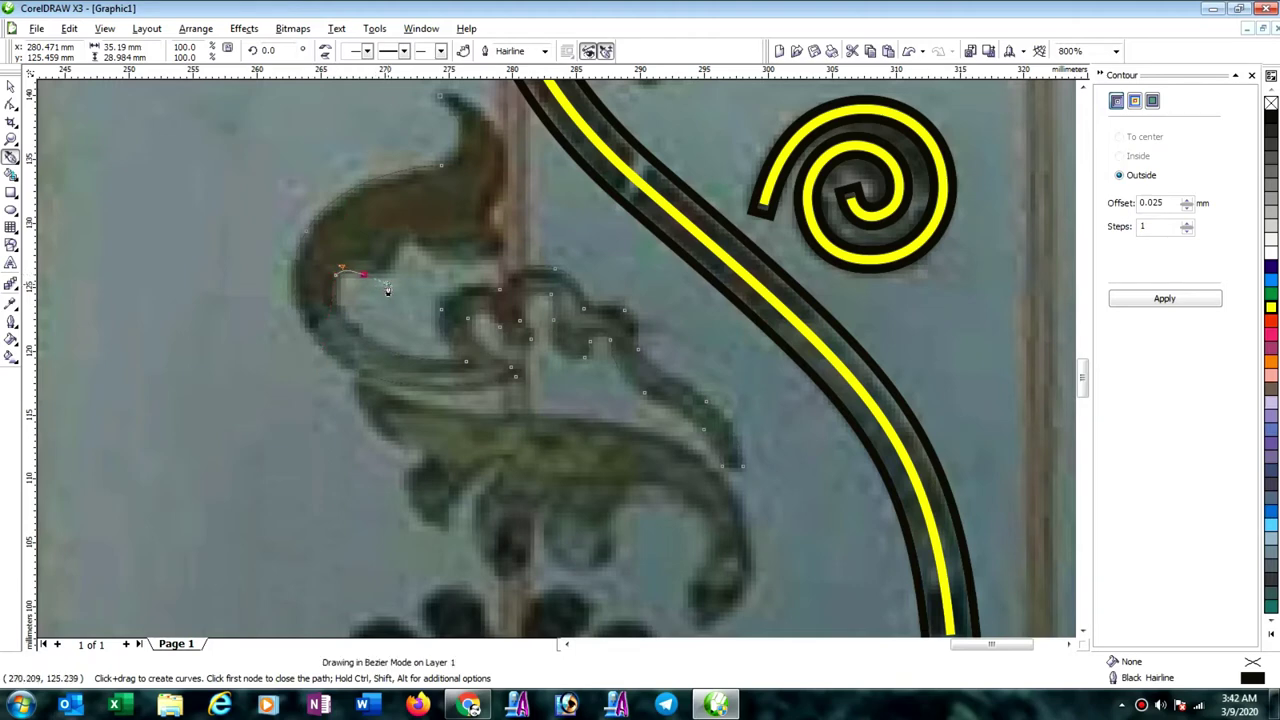
click(404, 236)
drag(404, 236, 407, 228)
key(space)
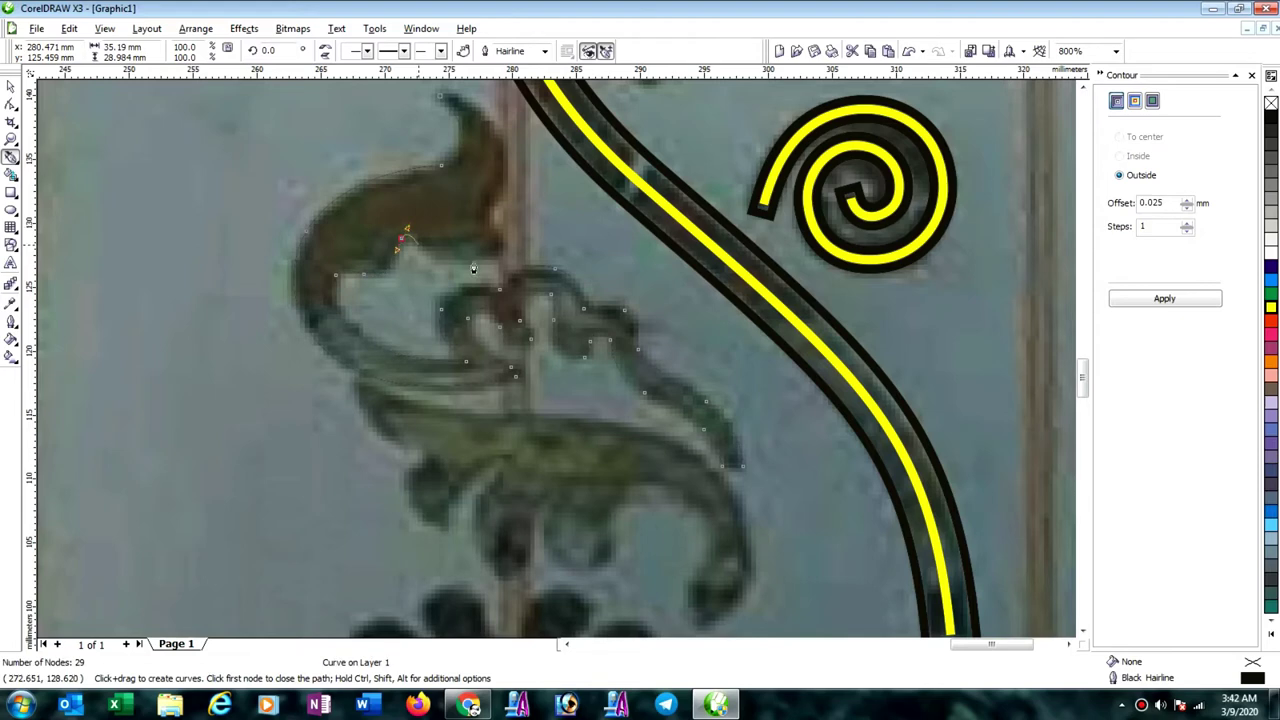
drag(501, 246, 452, 213)
drag(441, 97, 562, 141)
right_click(1268, 312)
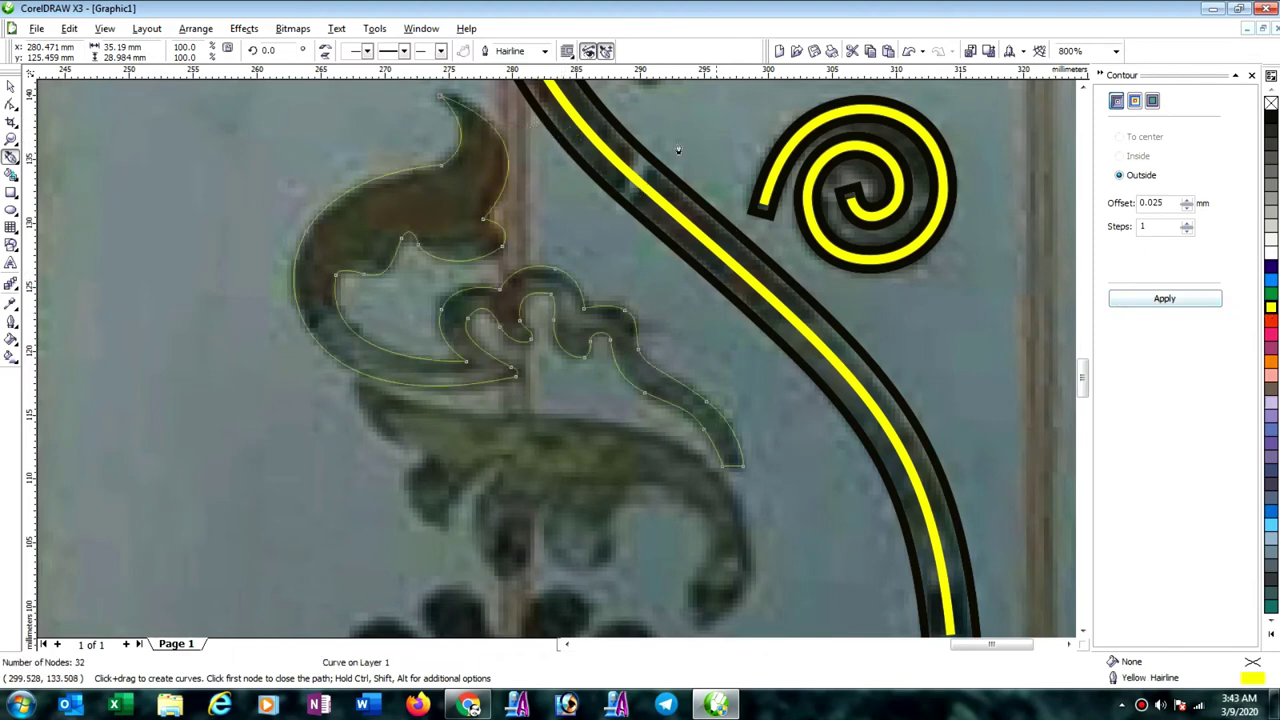
Round the pointed upper tip of the yellow leaf outline by adding a cusp node and reshaping its handle with the Shape tool.
click(11, 103)
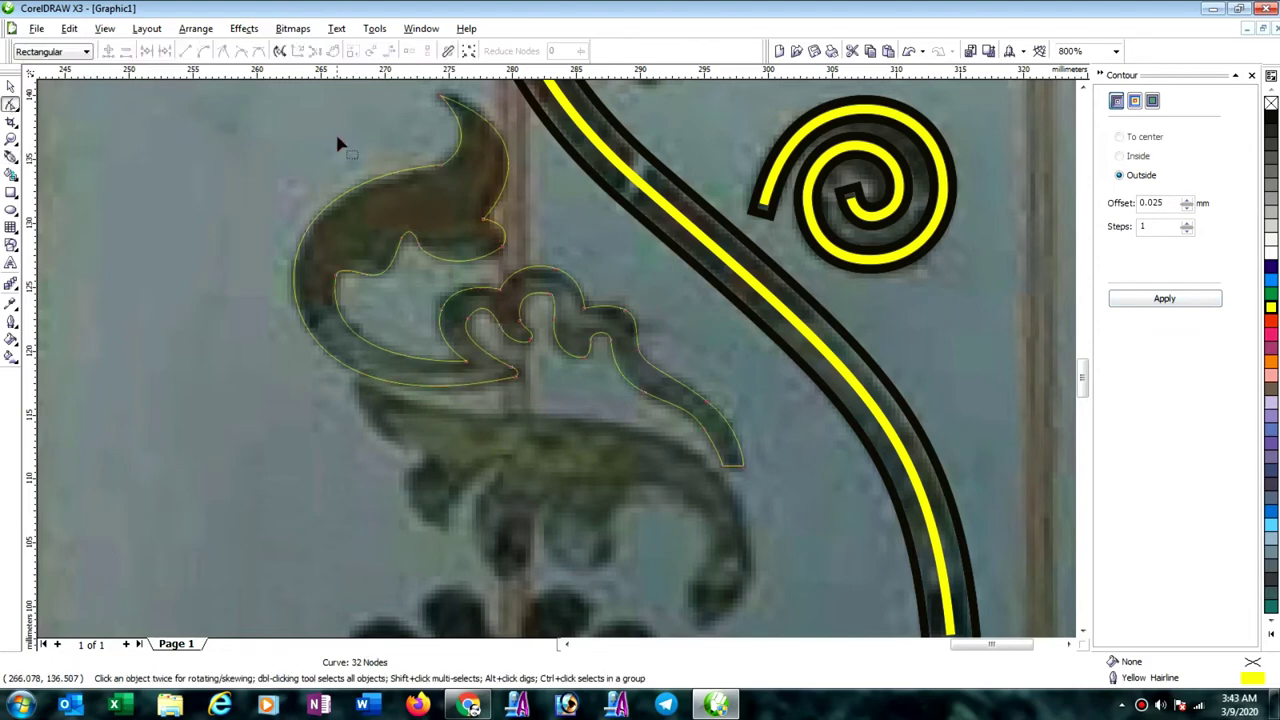
scroll(562, 361, up, 2)
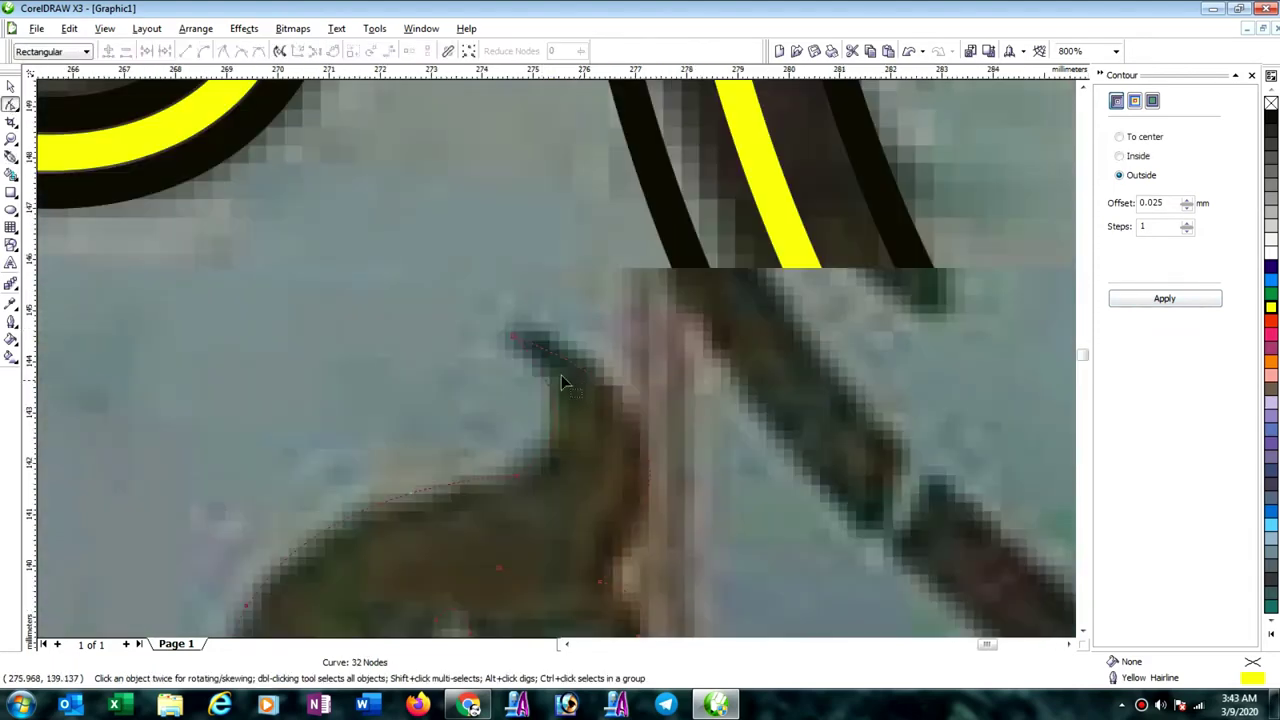
drag(537, 588, 490, 546)
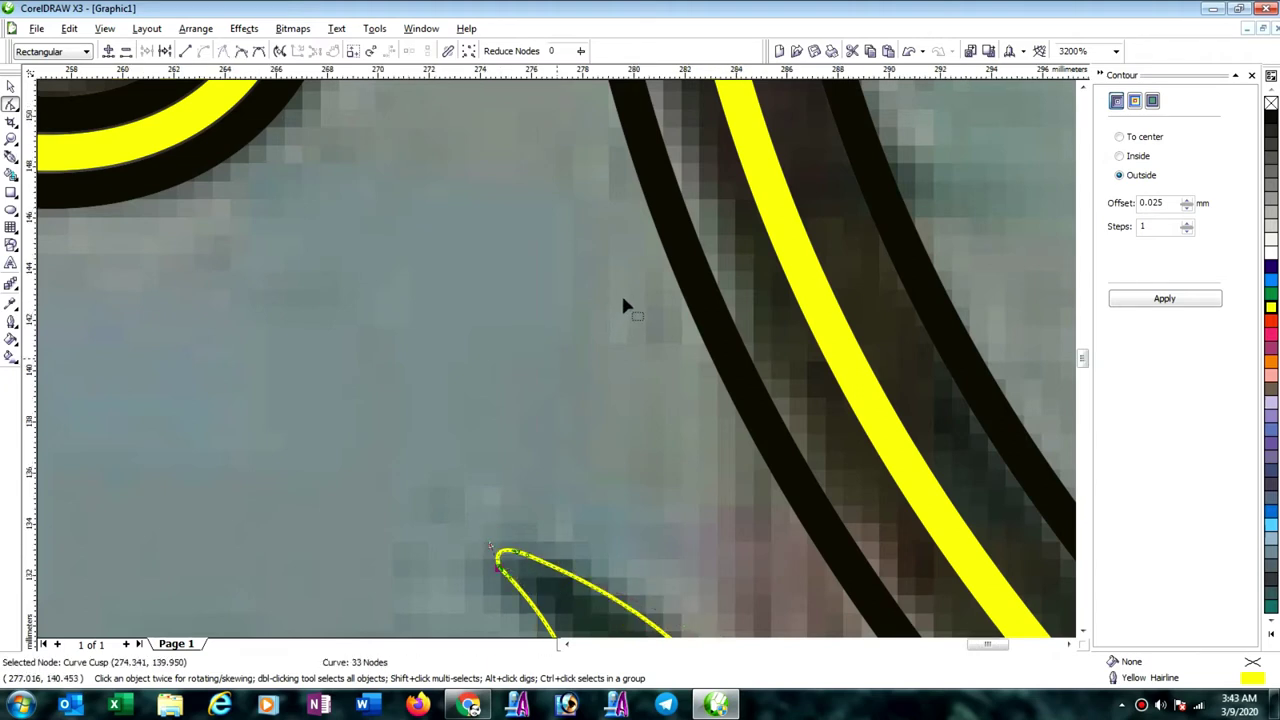
scroll(565, 350, down, 2)
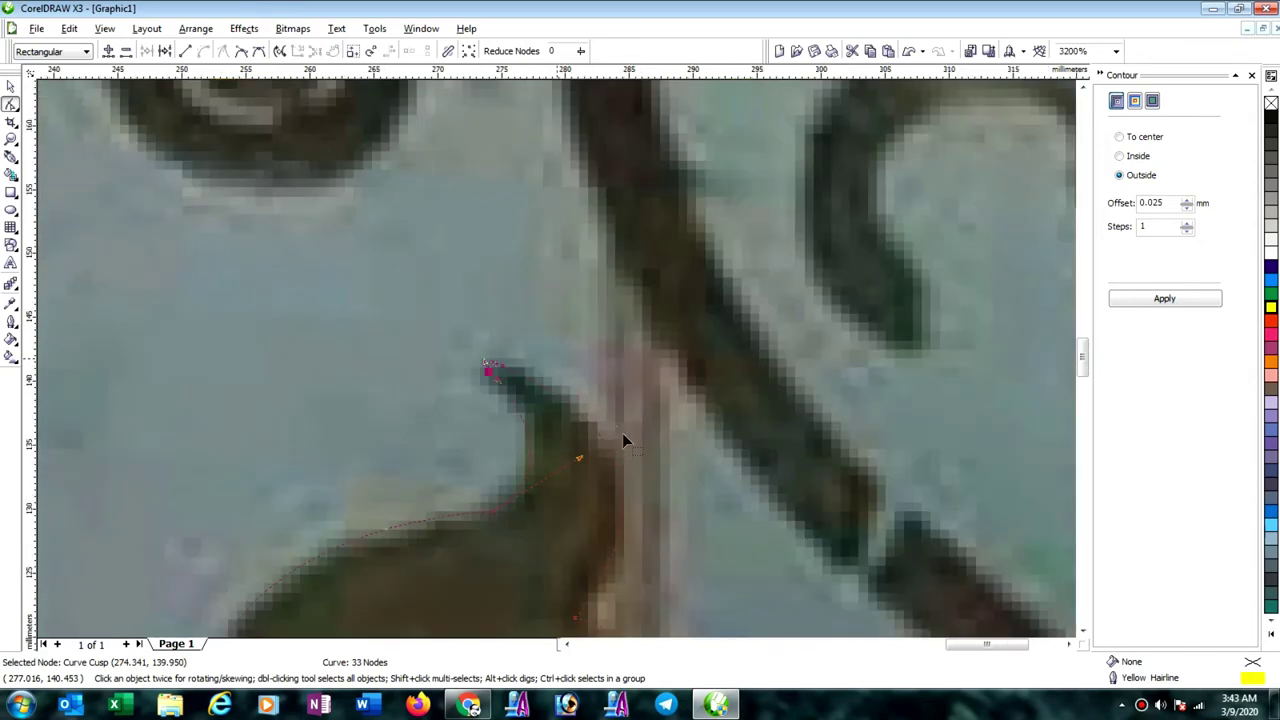
scroll(628, 447, down, 1)
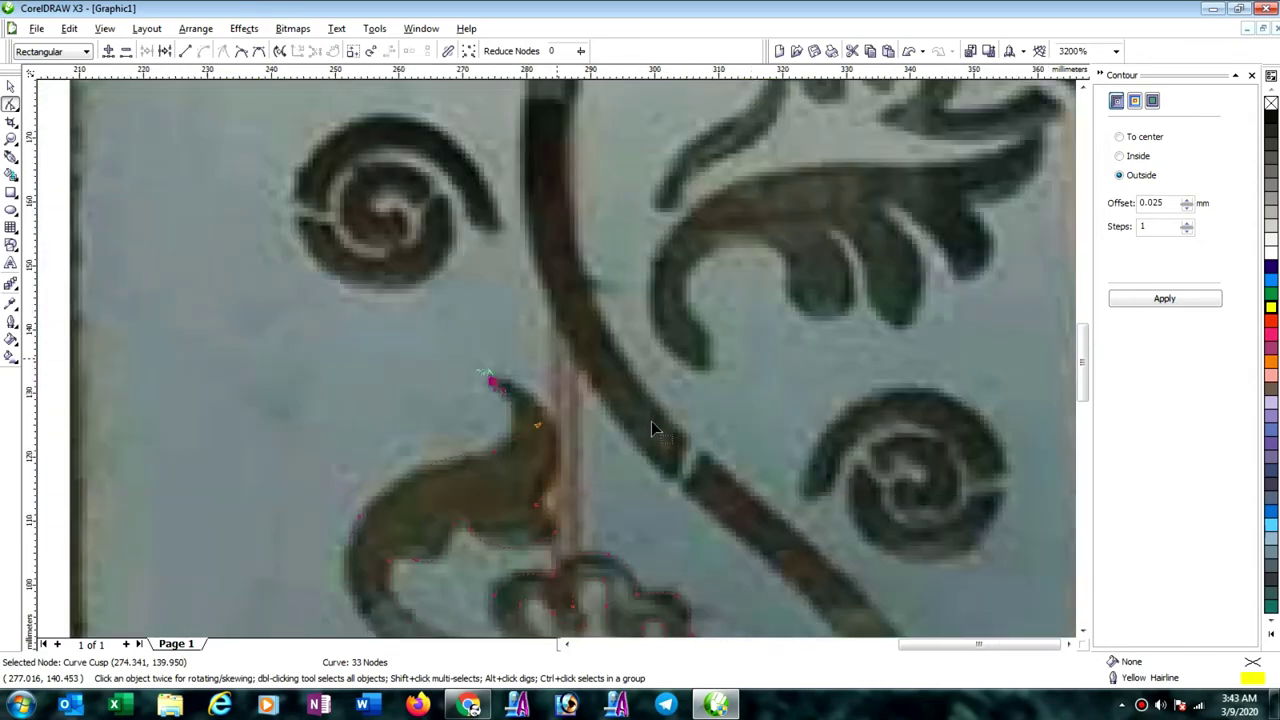
scroll(646, 424, down, 4)
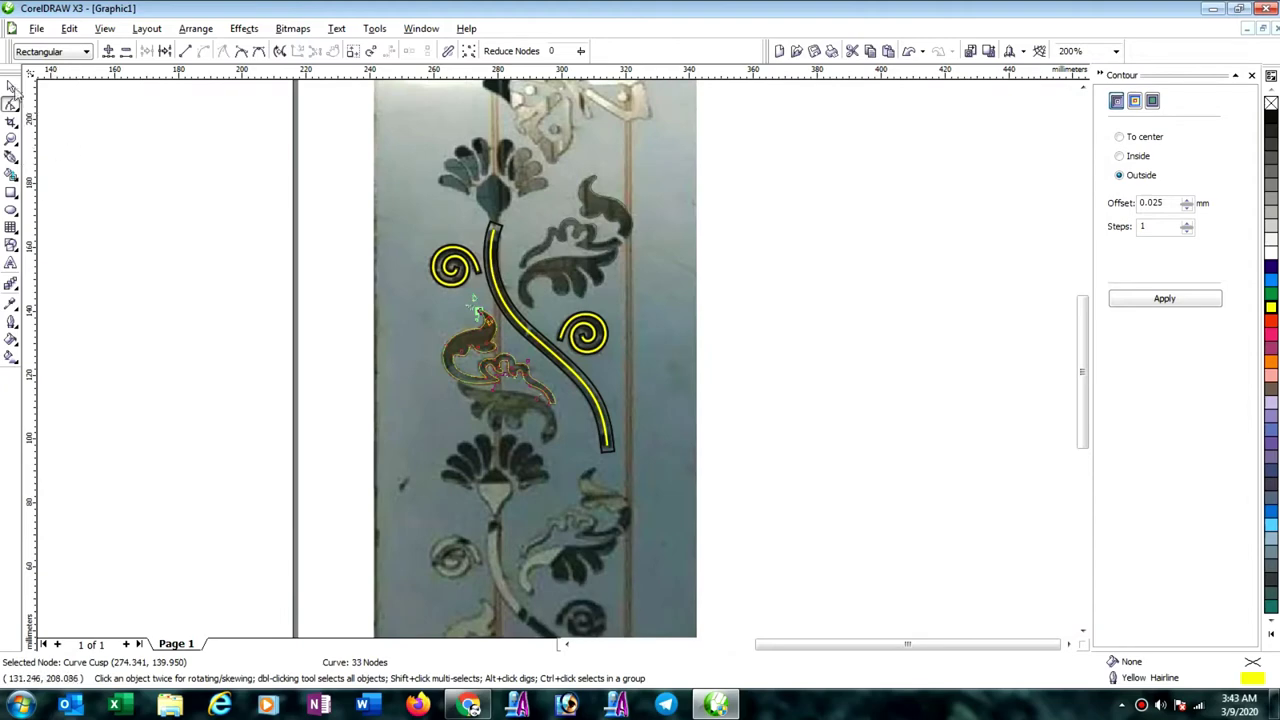
Set the default outline for new graphic objects to yellow and 1 pt wide, with nothing selected.
click(10, 87)
click(183, 294)
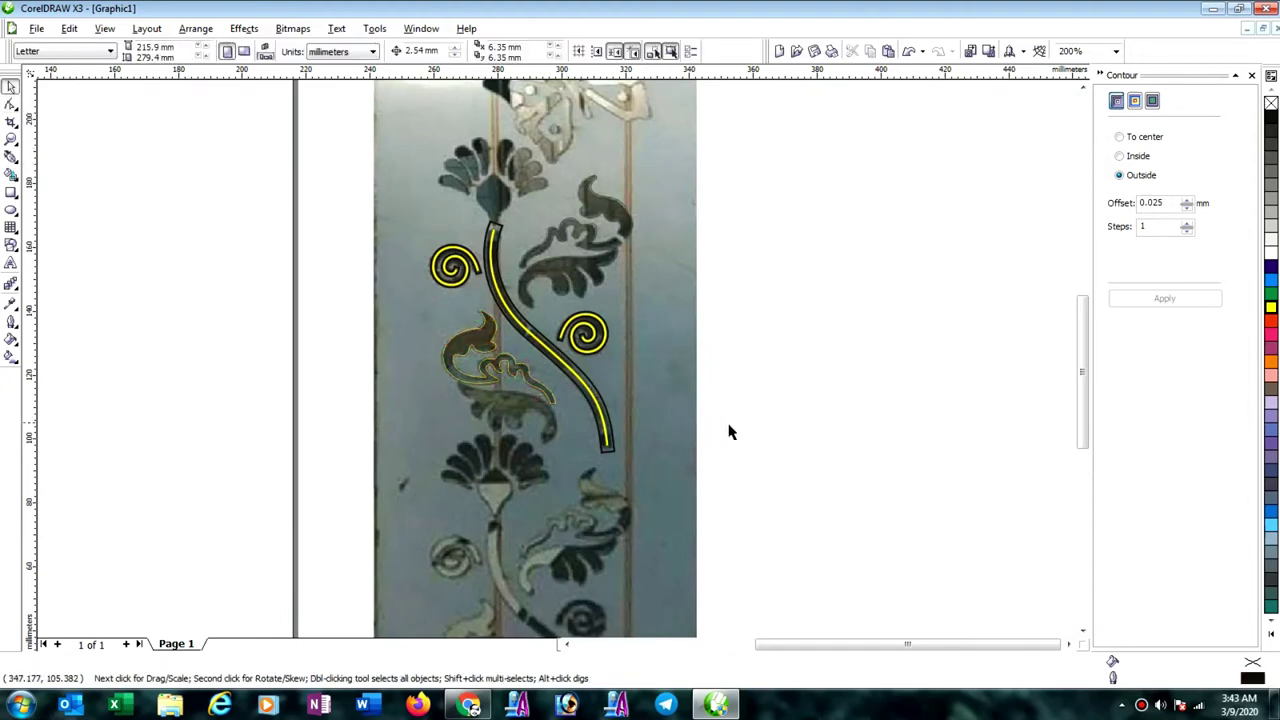
right_click(1268, 315)
click(590, 428)
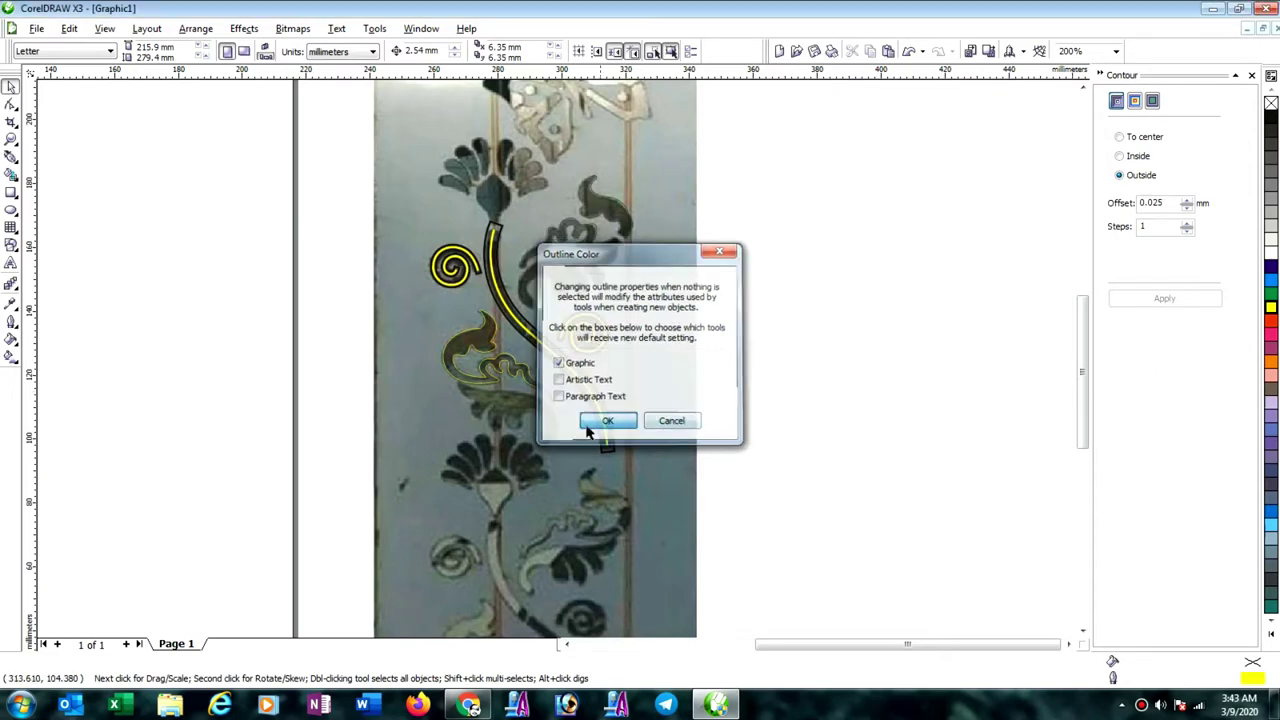
click(11, 322)
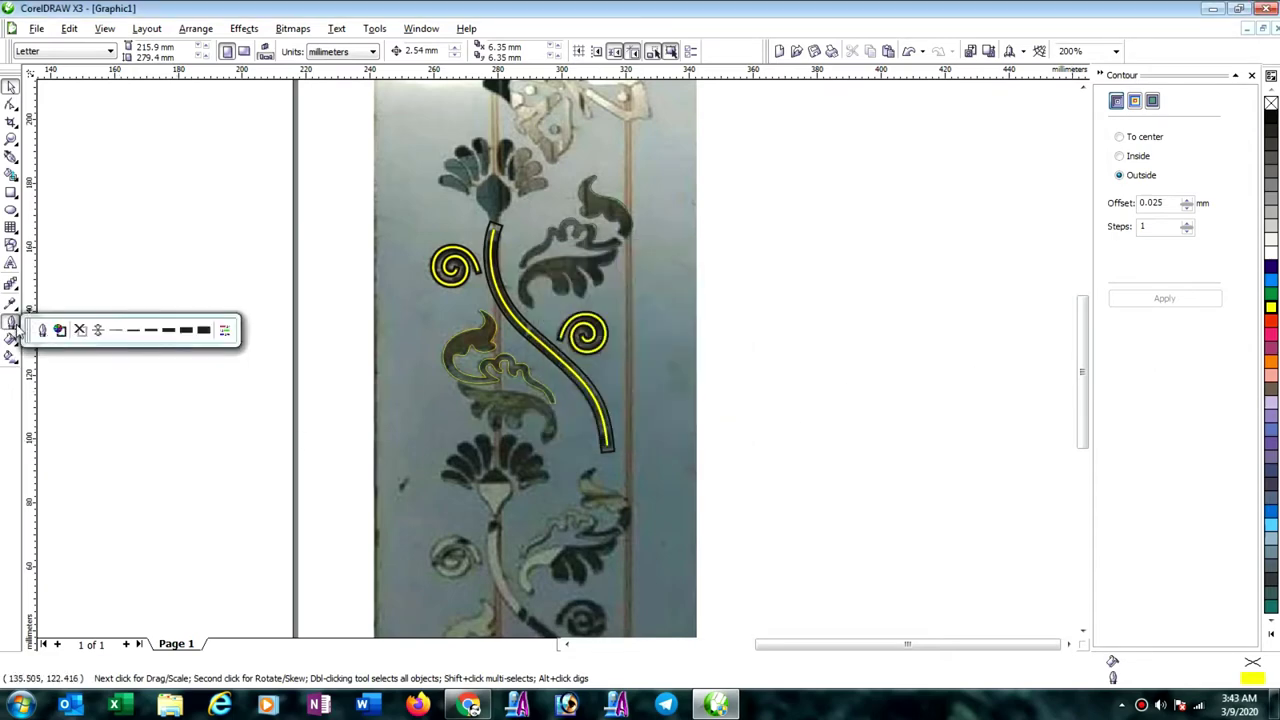
click(141, 334)
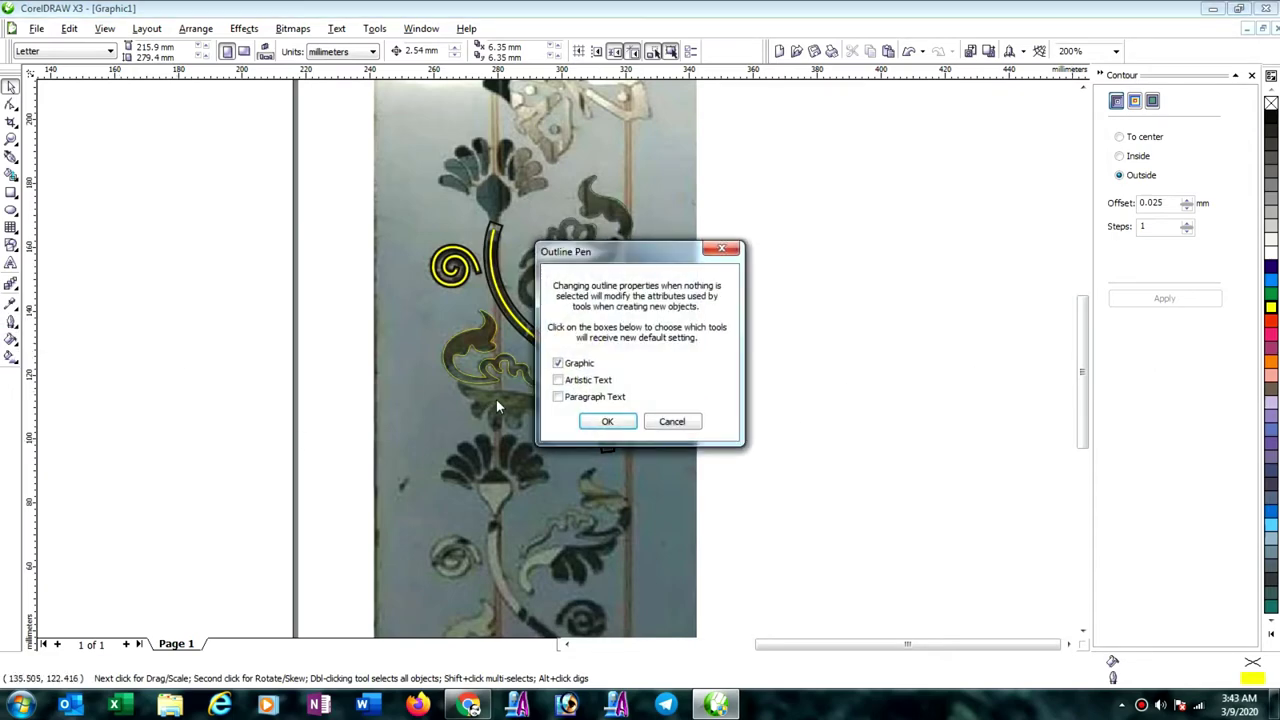
click(608, 422)
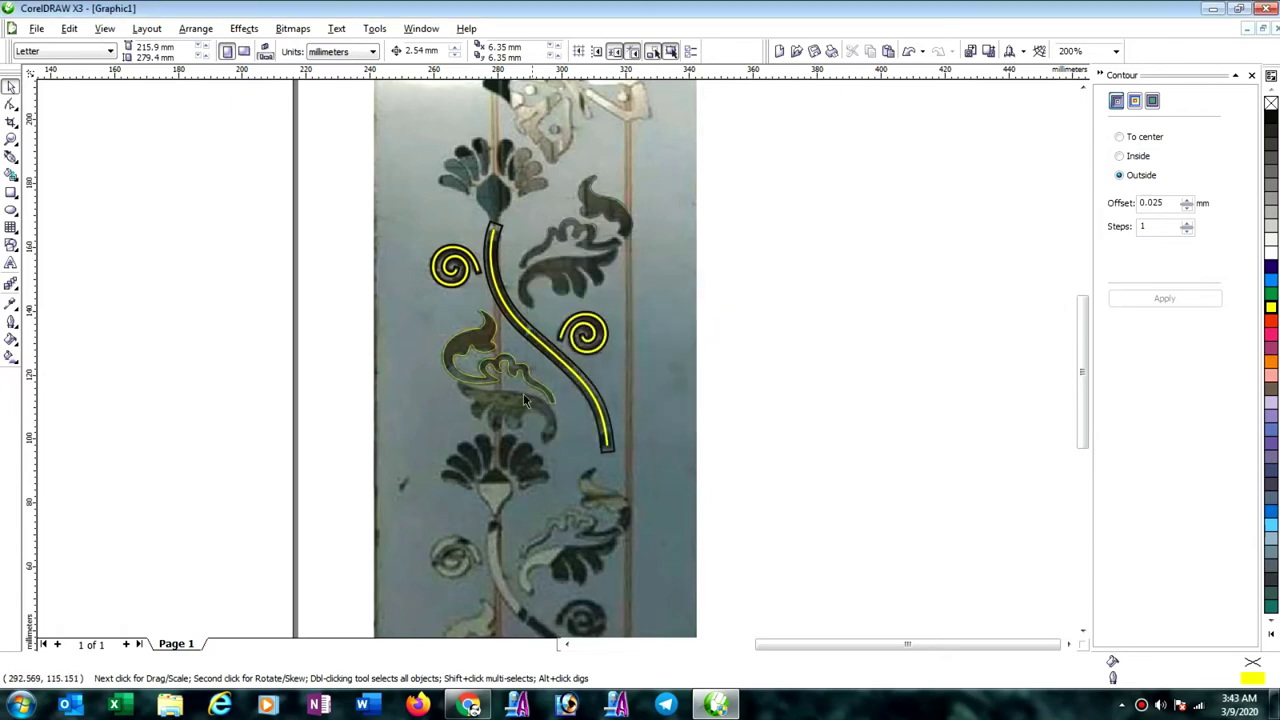
Start a Bezier outline at the pointed end of the leaf below and trace its upper edge around to the curled tip.
scroll(598, 366, up, 3)
scroll(629, 376, up, 2)
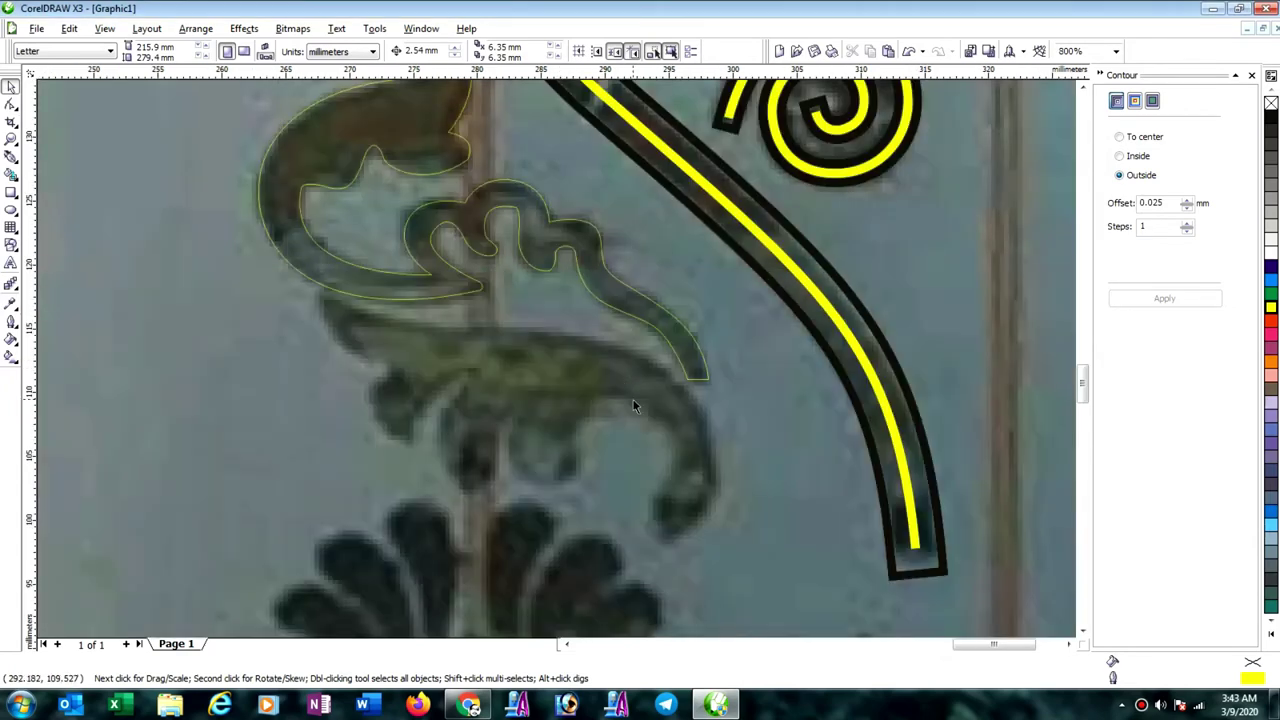
click(10, 157)
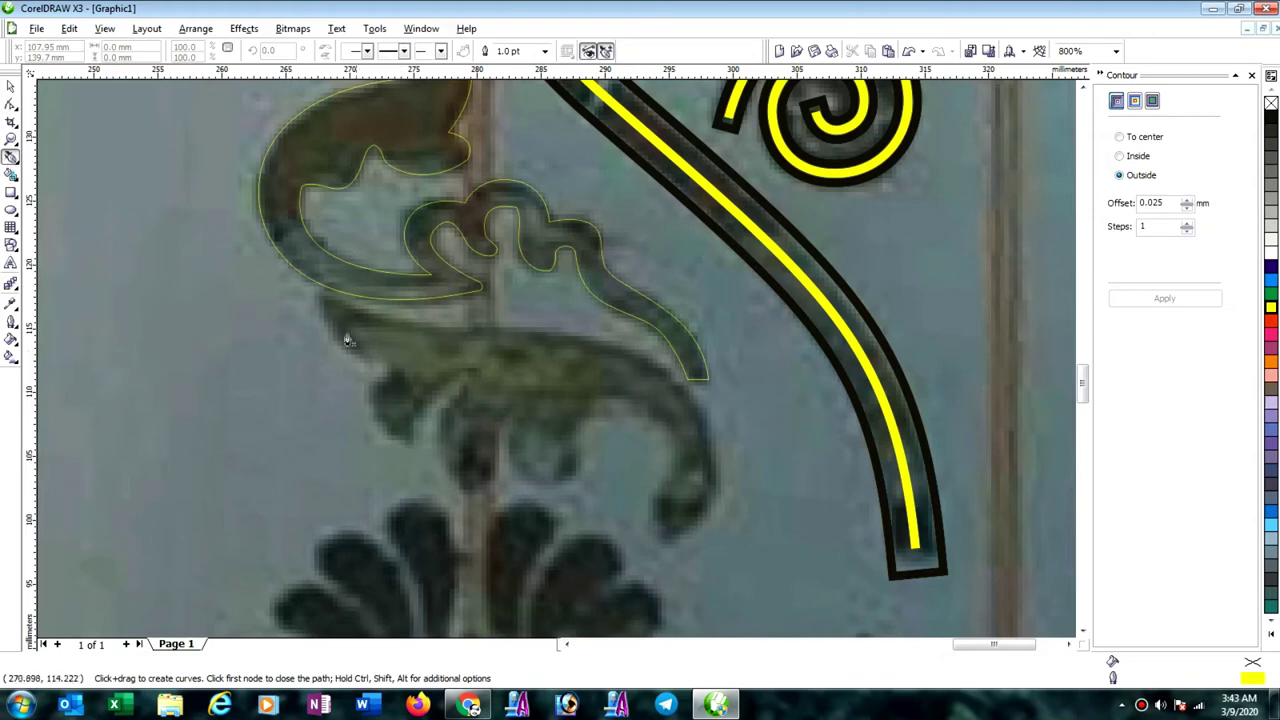
click(326, 310)
drag(482, 332, 586, 340)
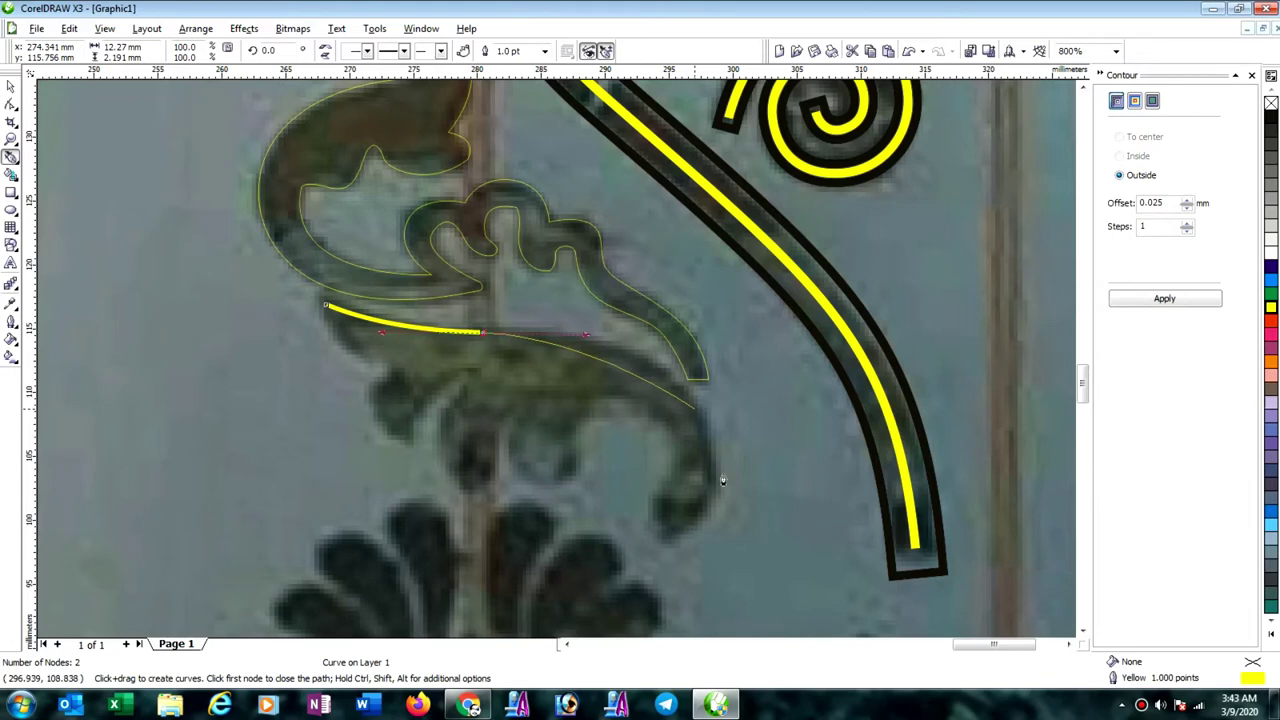
drag(722, 480, 722, 480)
drag(692, 527, 665, 550)
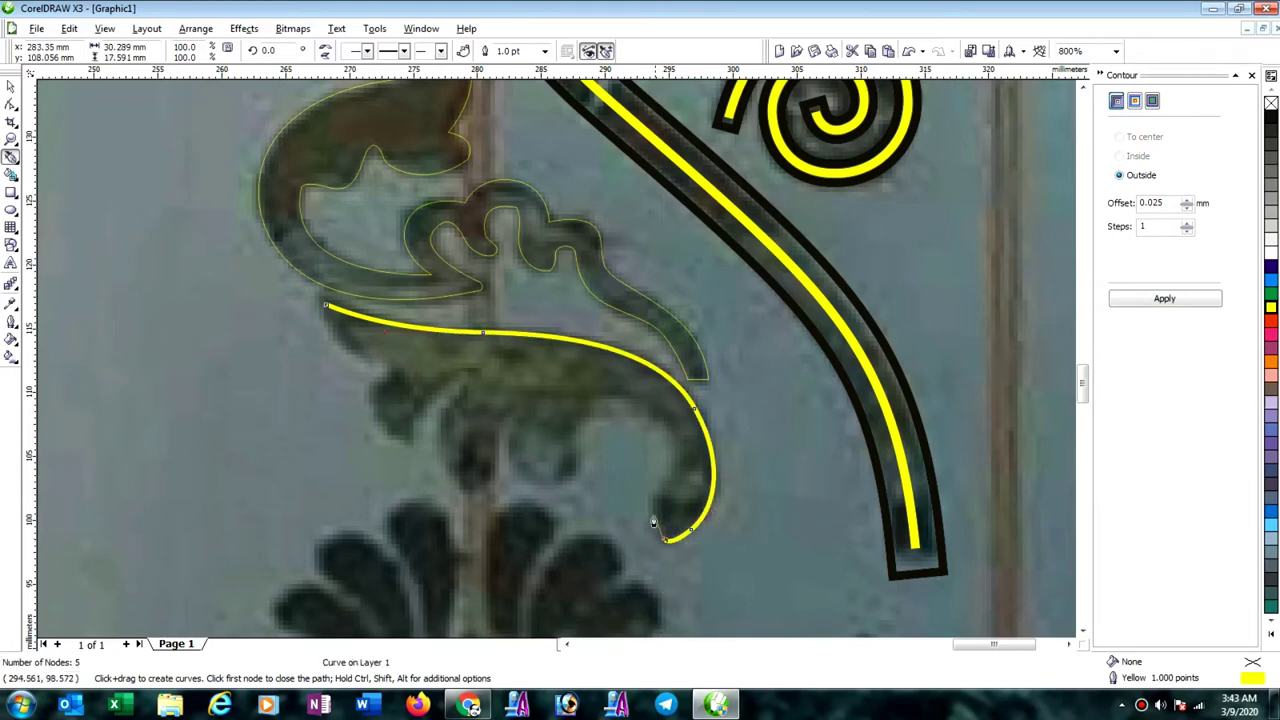
Trace the leaf's lower edge with Bezier segments from the curled tip around the two round lobes to the deep notch.
mouse_move(654, 493)
mouse_down()
mouse_move(677, 466)
mouse_move(675, 430)
mouse_move(595, 404)
mouse_move(569, 492)
mouse_move(513, 476)
mouse_up()
drag(526, 409, 560, 380)
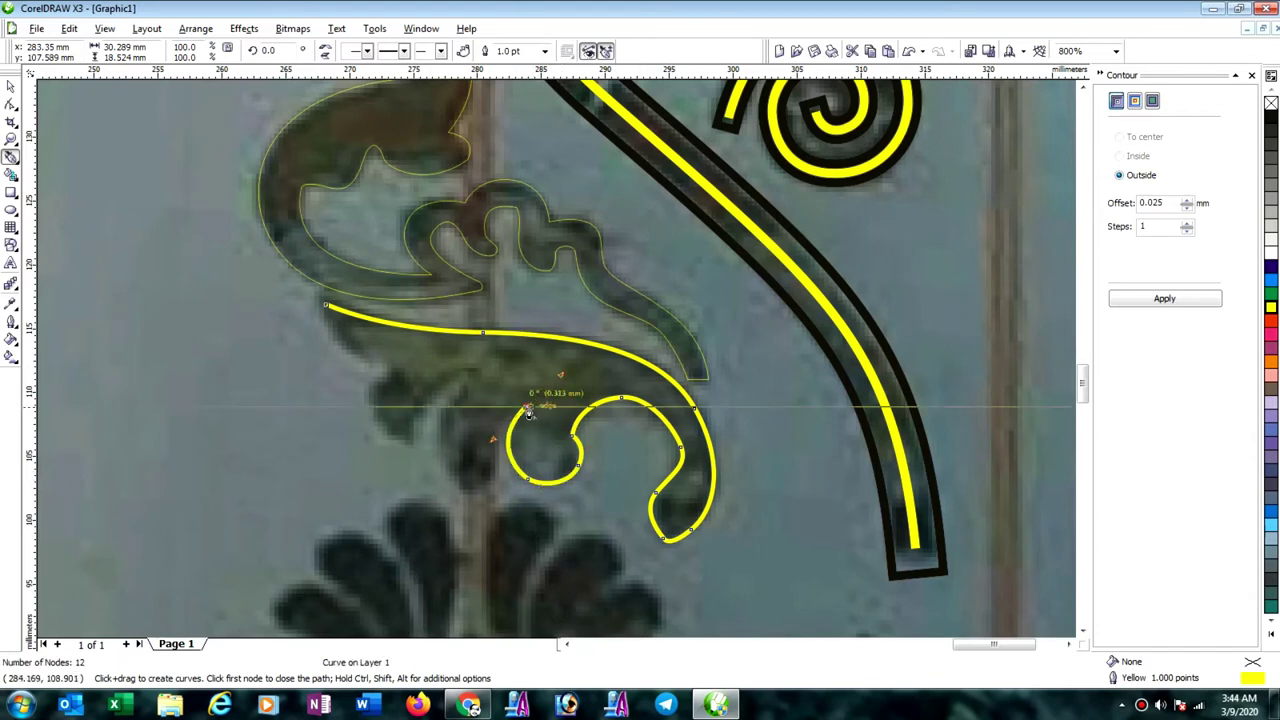
mouse_move(493, 426)
mouse_down()
mouse_move(479, 441)
mouse_move(493, 425)
mouse_up()
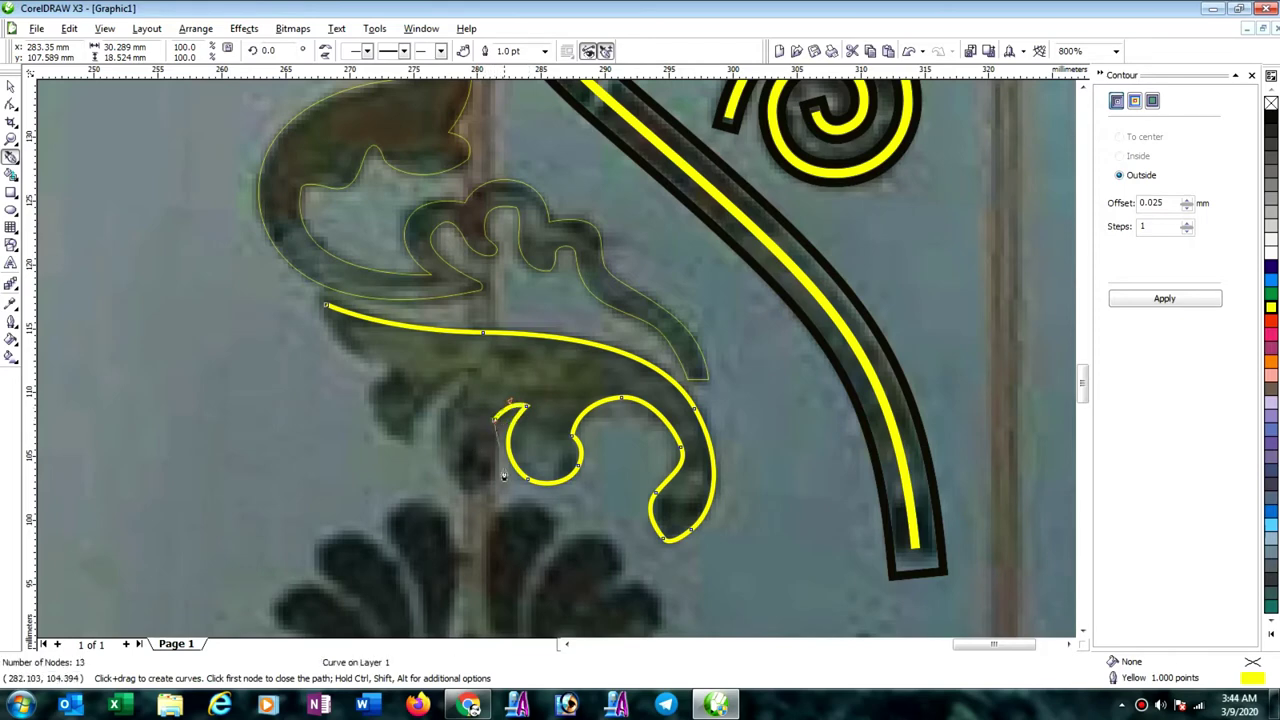
drag(490, 474, 468, 499)
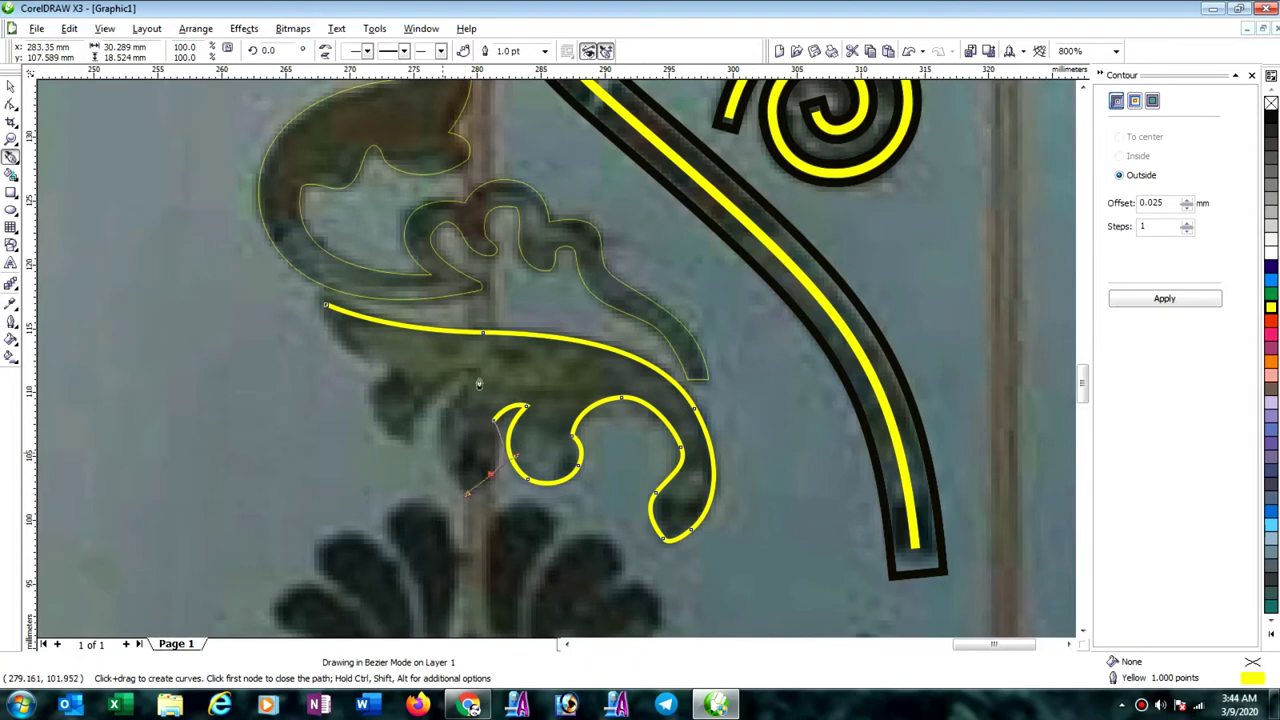
drag(478, 381, 507, 365)
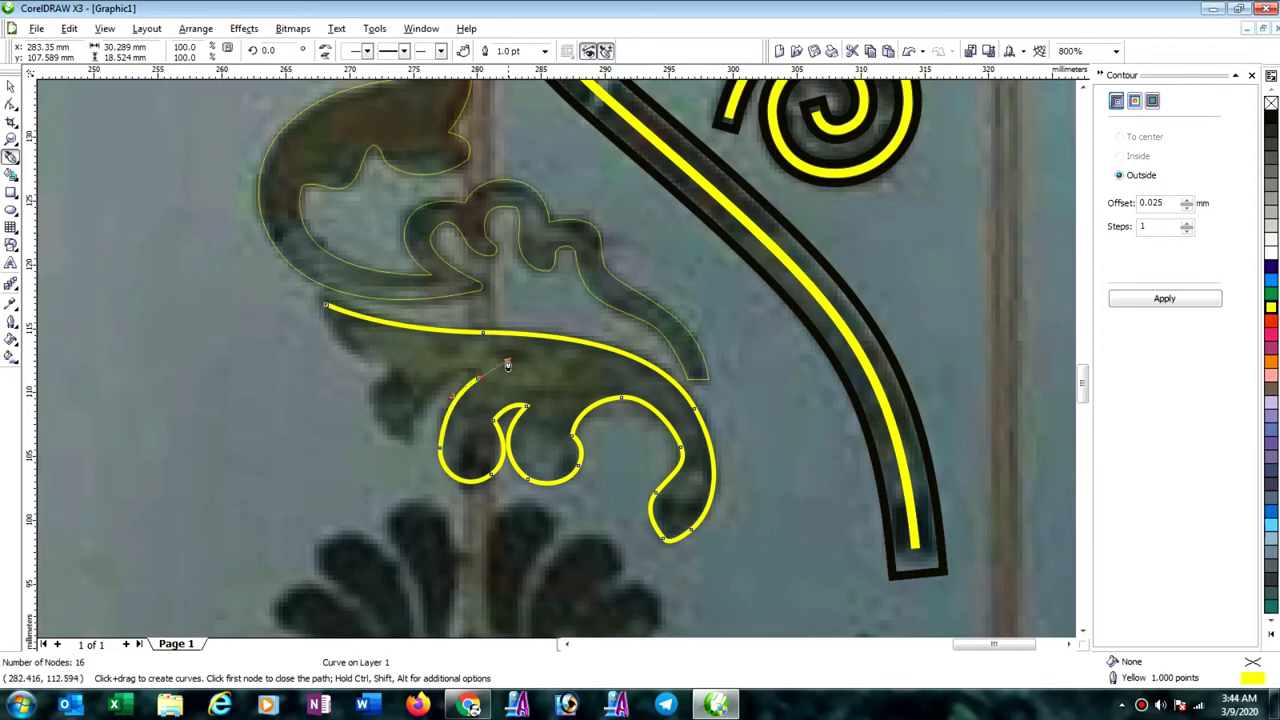
alt+click(480, 378)
Trace the small pointed lobe and close the leaf outline at its starting node, about 30 by 19 mm.
drag(439, 392, 439, 389)
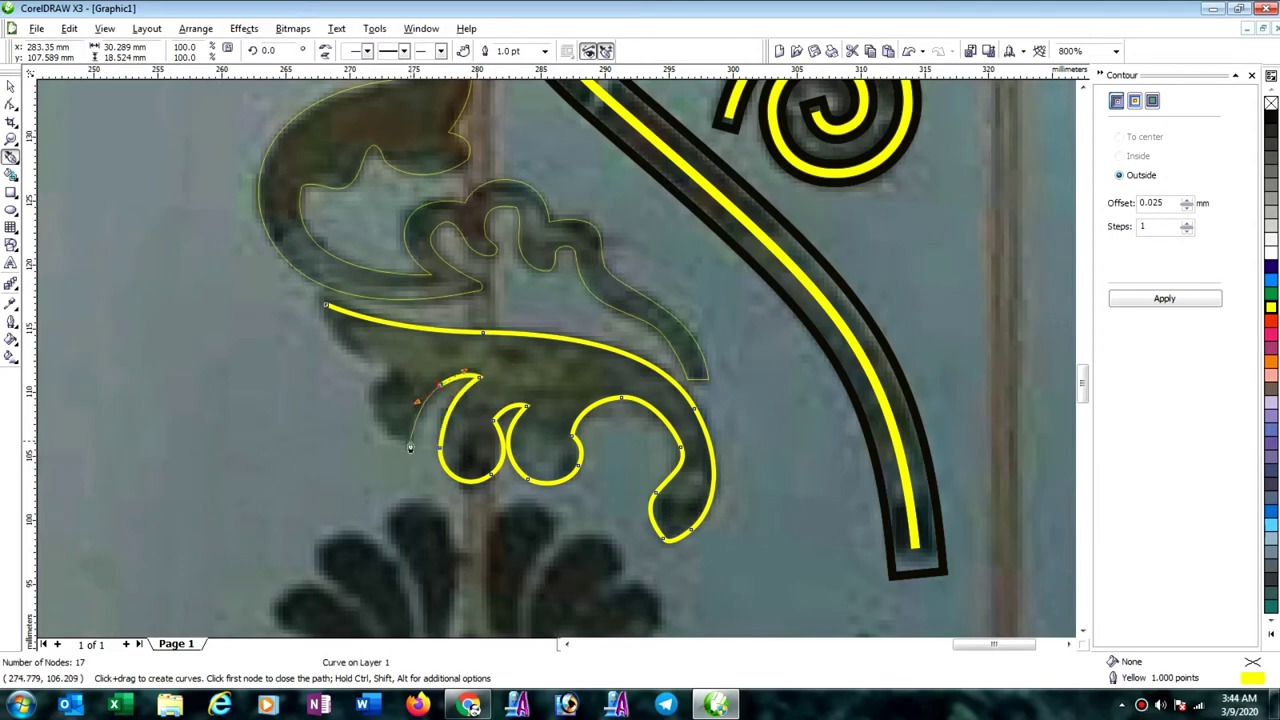
drag(410, 447, 444, 336)
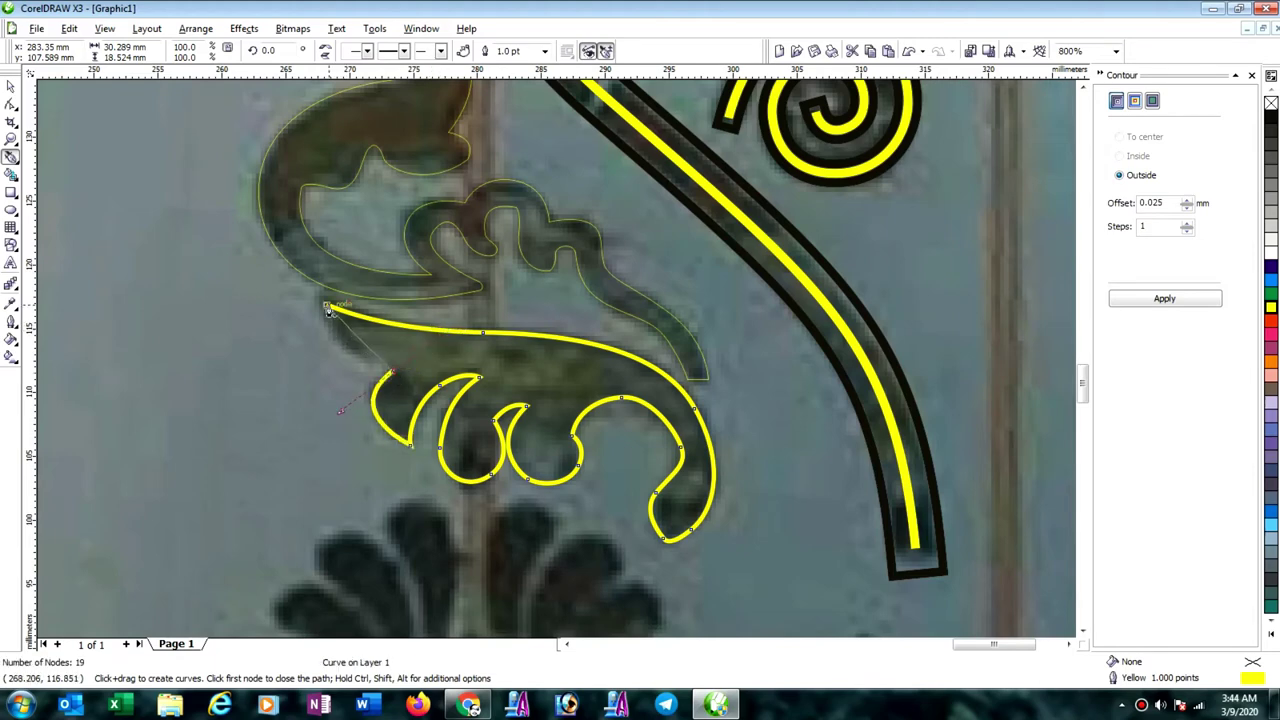
drag(325, 306, 322, 374)
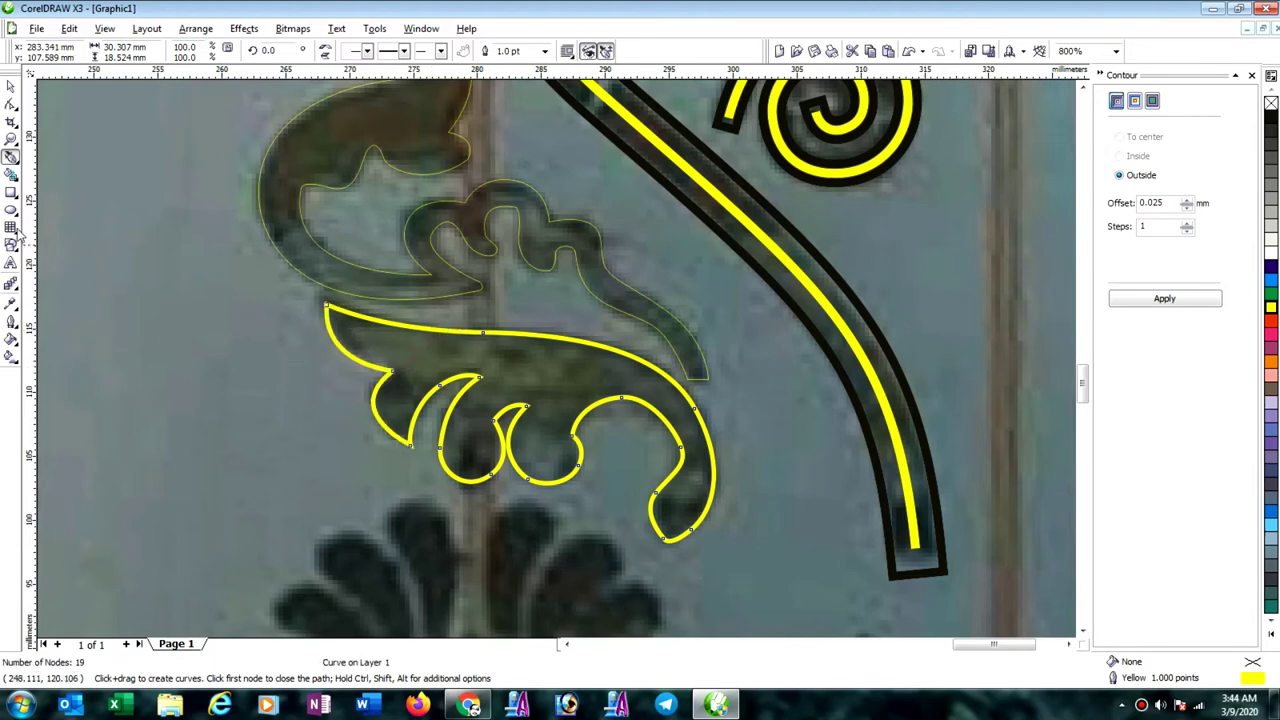
With the Shape tool, move the cusp node between the two round lobes outward from the middle lobe's edge and reshape the adjoining curve.
click(11, 105)
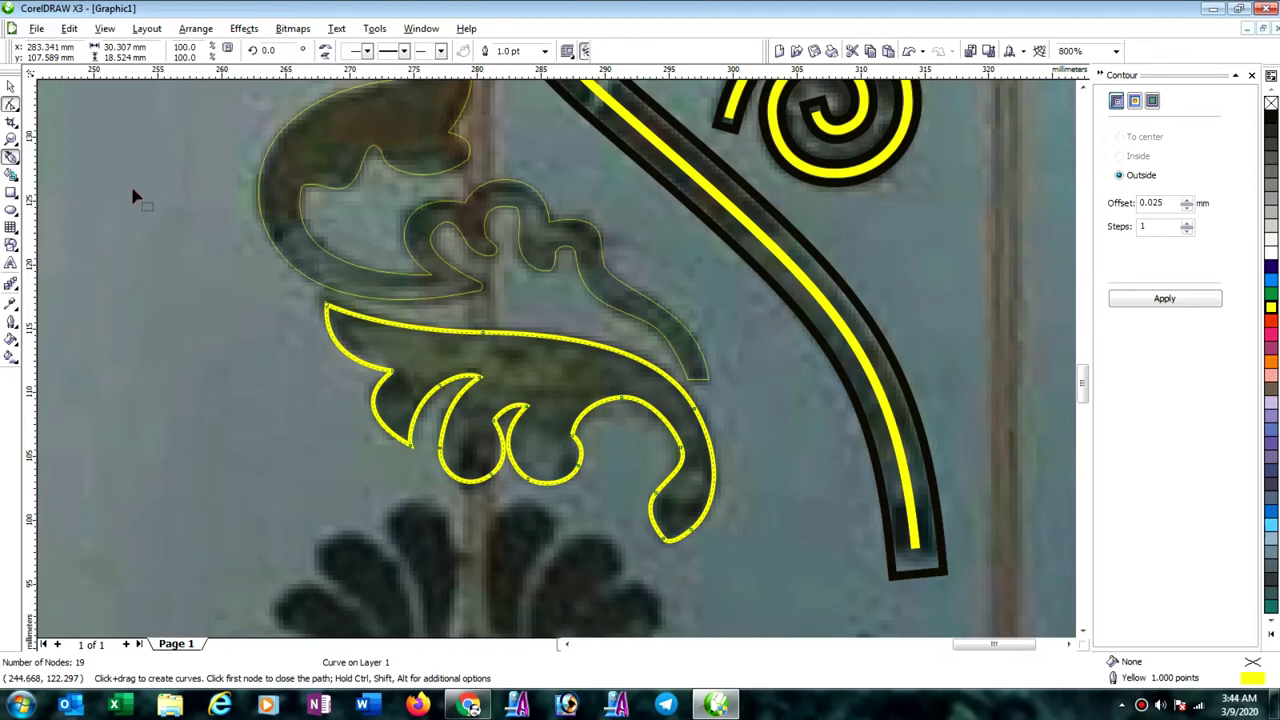
click(477, 374)
drag(478, 378, 449, 416)
scroll(499, 356, up, 1)
scroll(508, 450, up, 2)
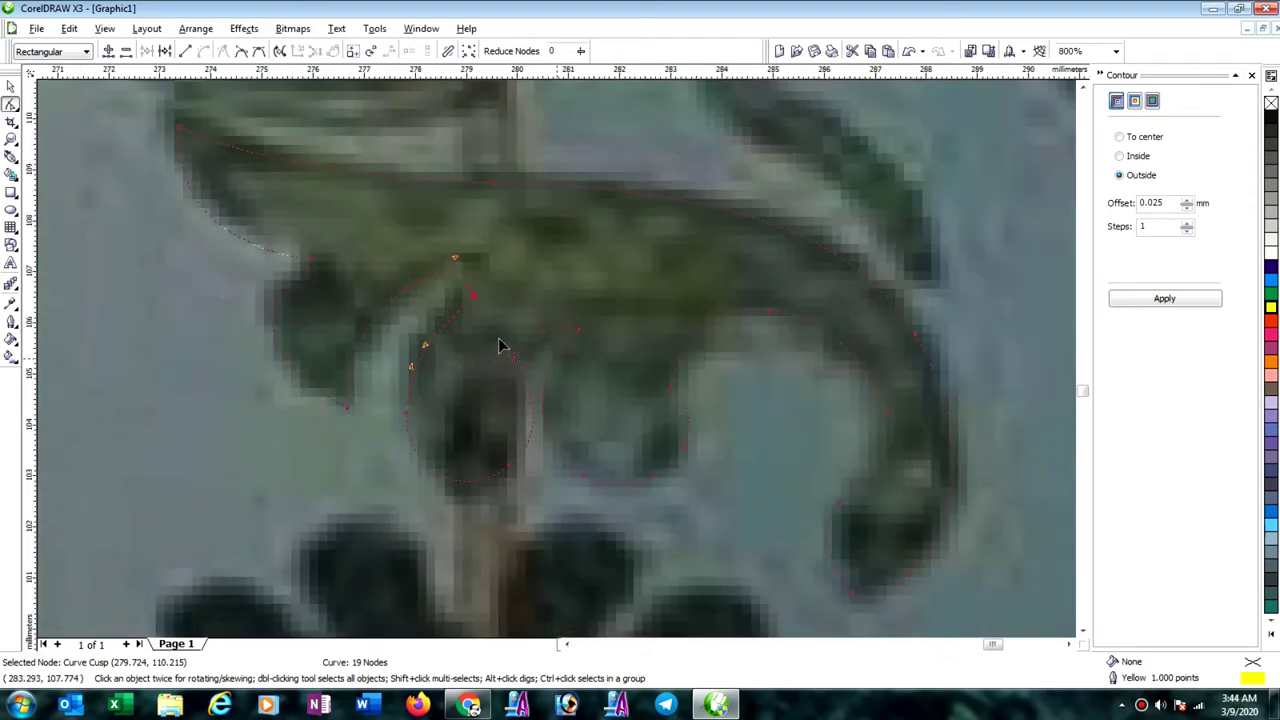
scroll(530, 376, up, 2)
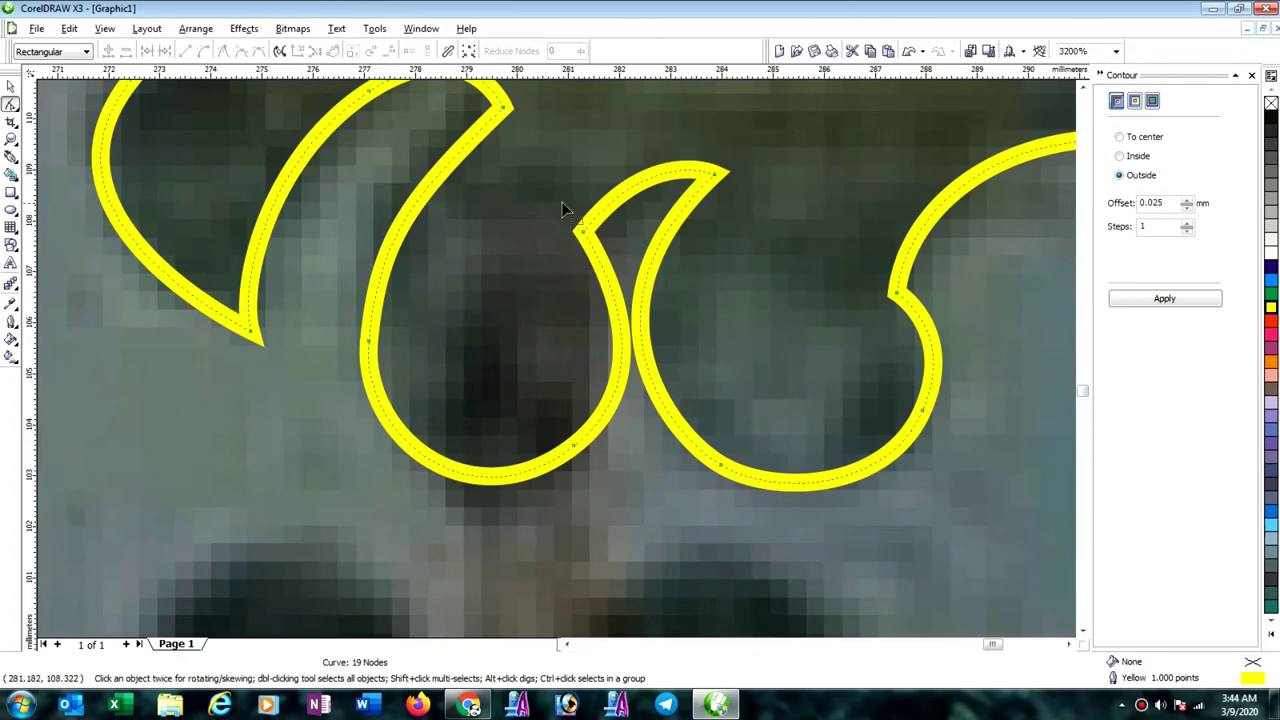
drag(617, 268, 564, 238)
drag(610, 312, 640, 375)
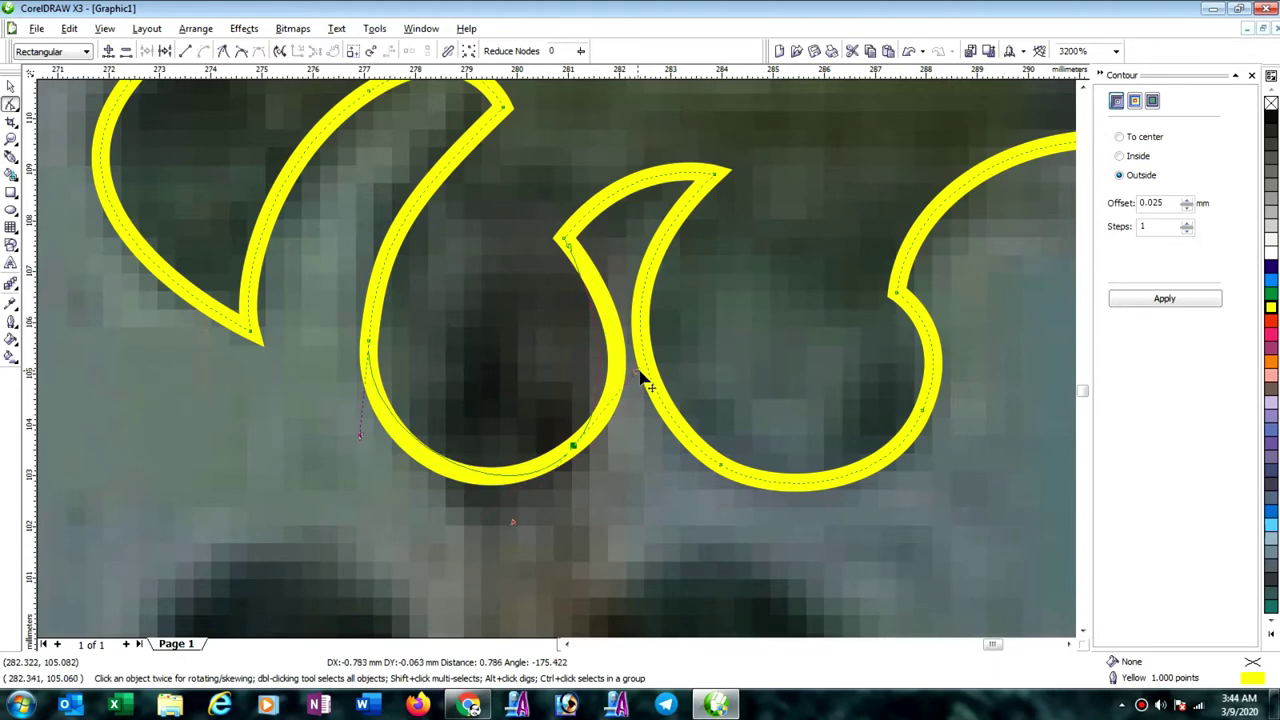
Reposition the middle lobe's lower node and adjust its handles and the outer side node's handle to round the lobe.
click(574, 449)
mouse_move(574, 449)
mouse_down()
mouse_move(558, 440)
mouse_move(564, 428)
mouse_up()
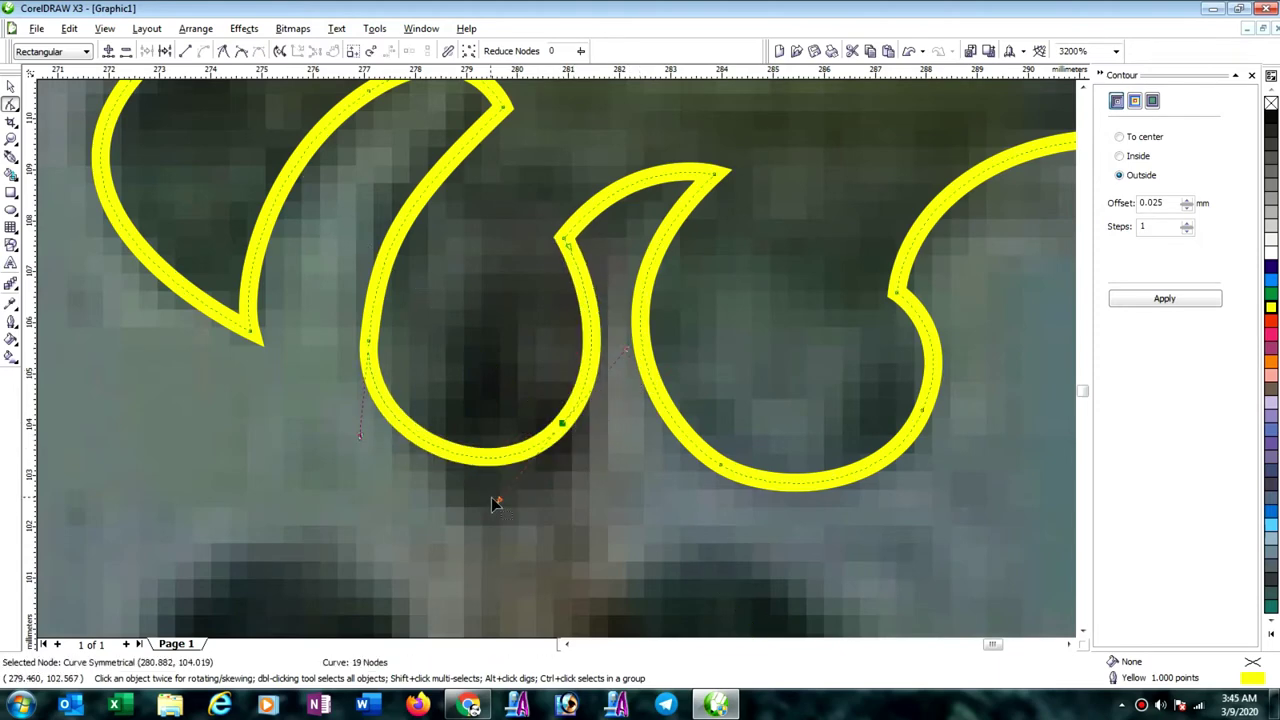
drag(499, 502, 473, 505)
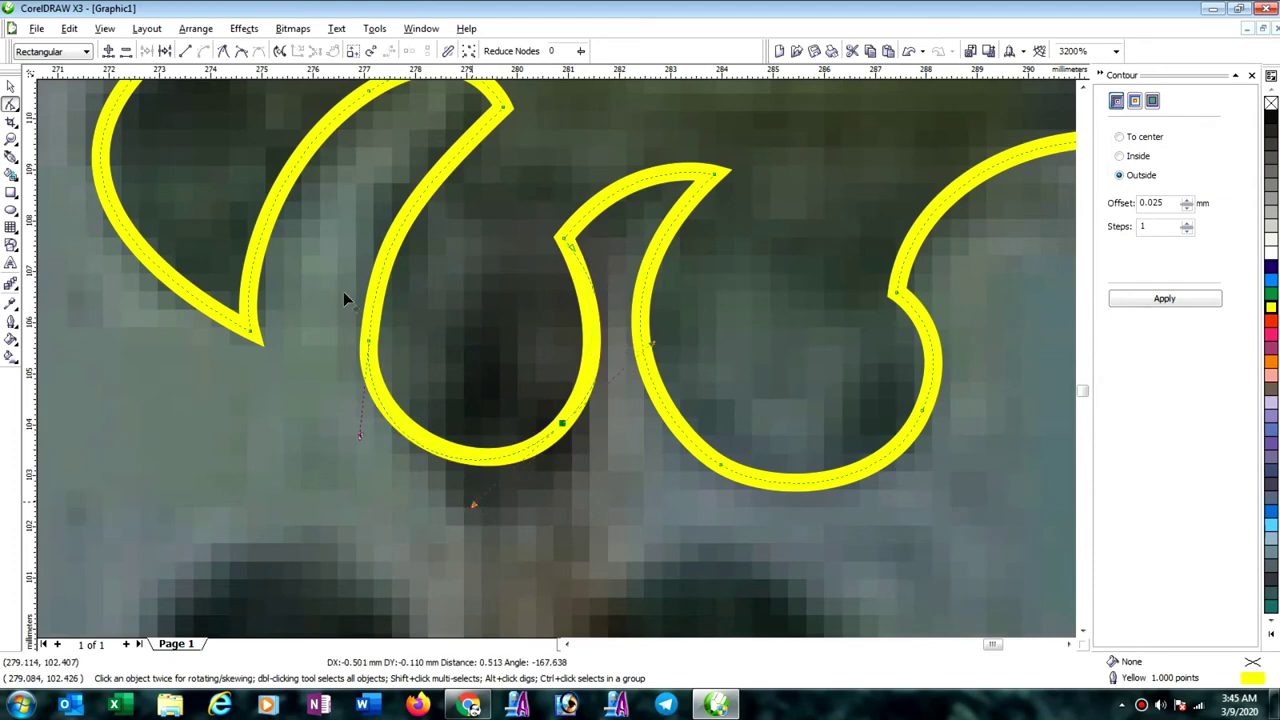
click(369, 343)
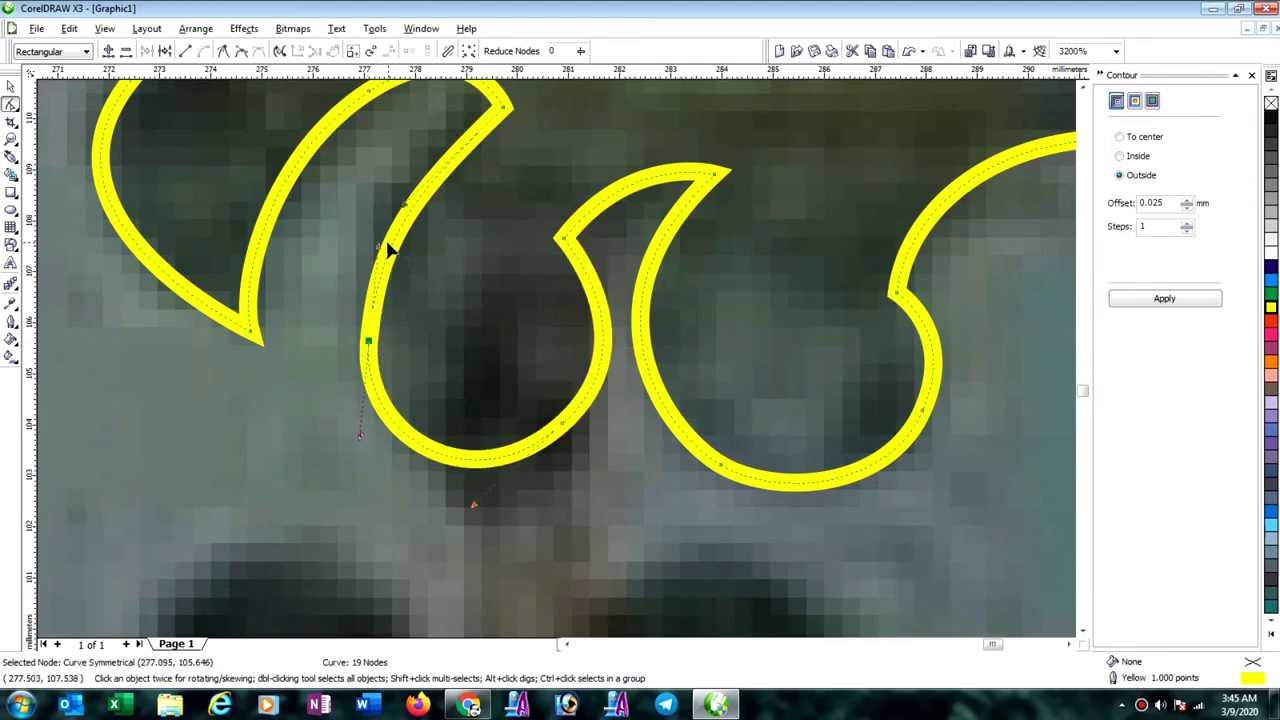
drag(381, 252, 365, 251)
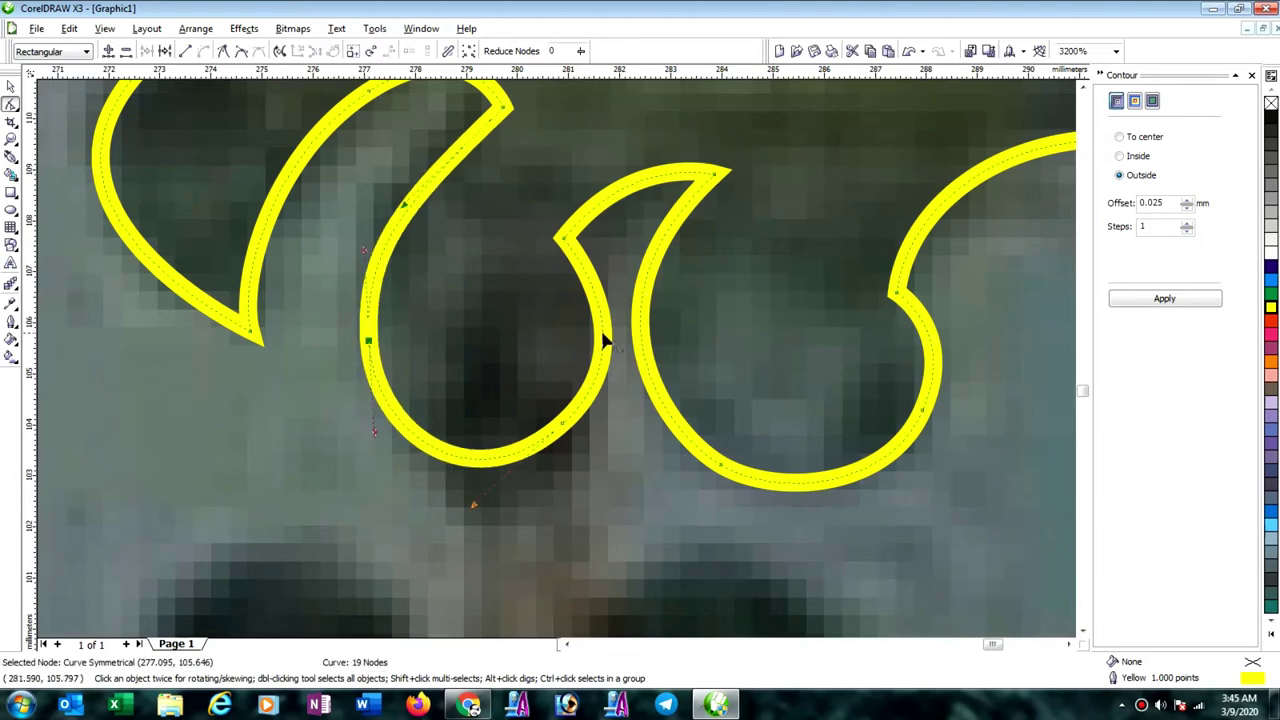
Widen the gap between the two round lobes by reshaping the neighbouring lobe's side and fine-tuning the middle lobe's lower node and handles.
click(713, 174)
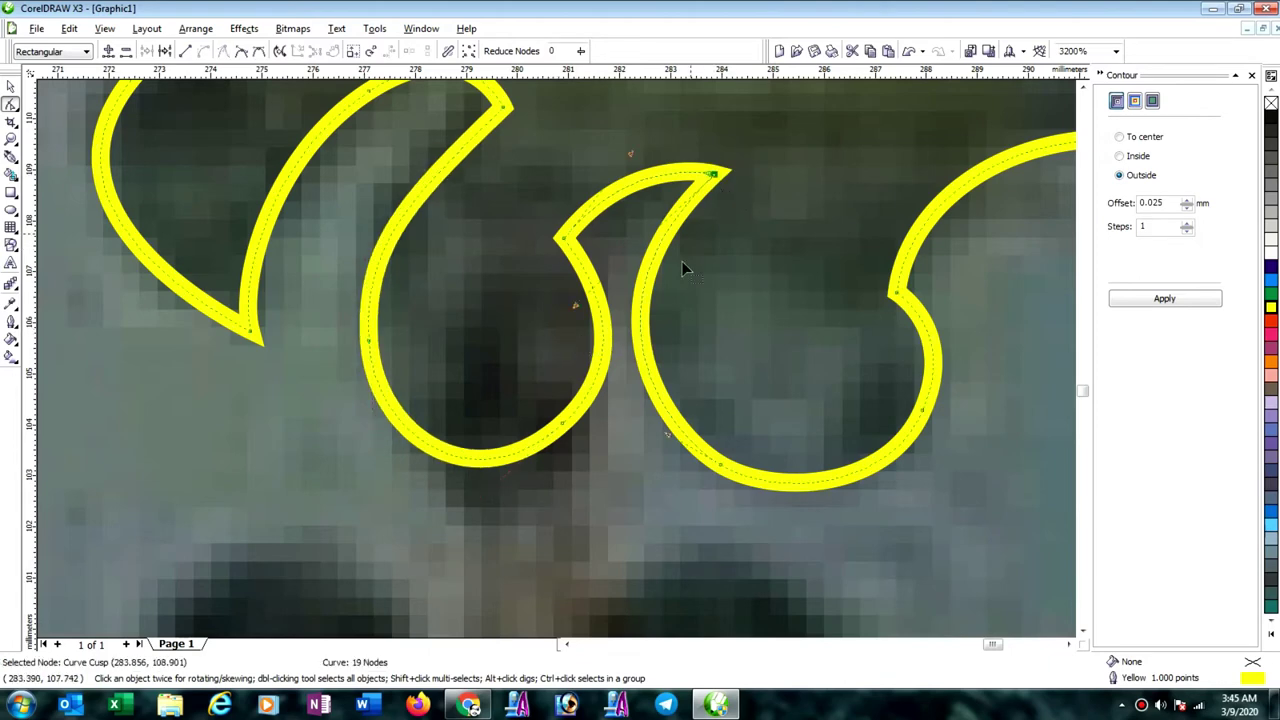
click(615, 305)
click(714, 175)
drag(589, 320, 619, 321)
drag(562, 424, 567, 429)
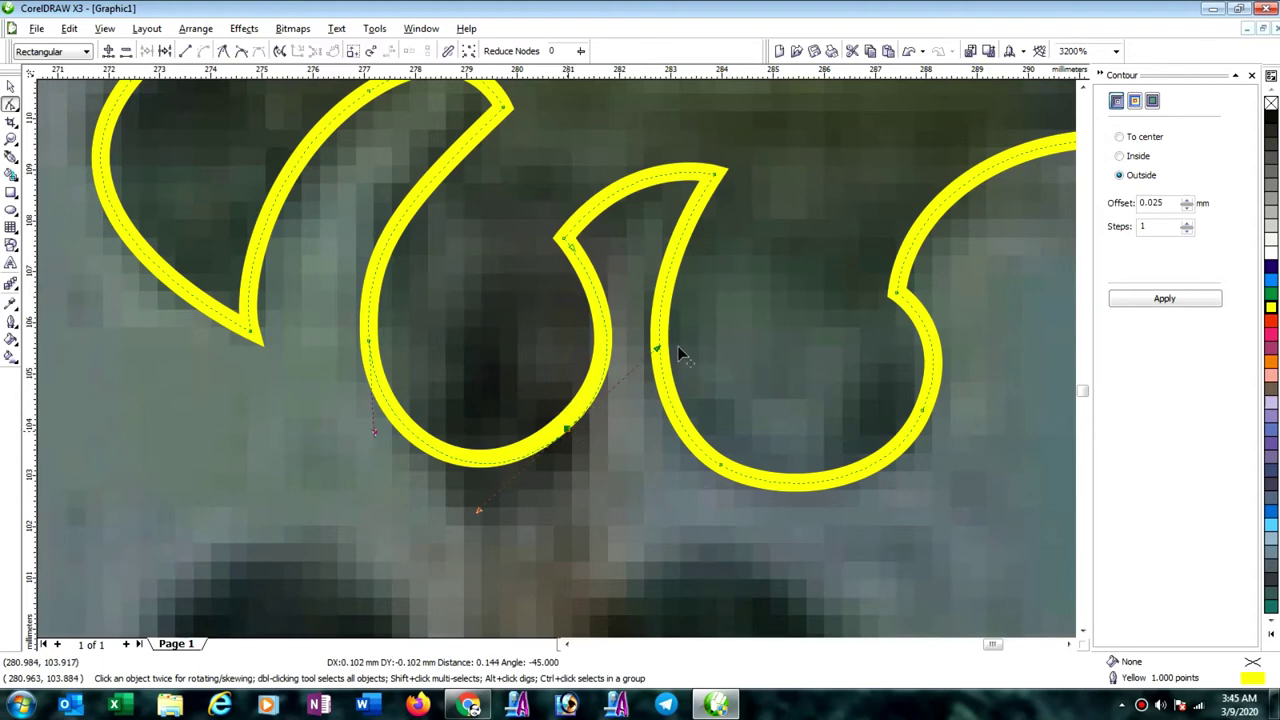
drag(478, 511, 475, 494)
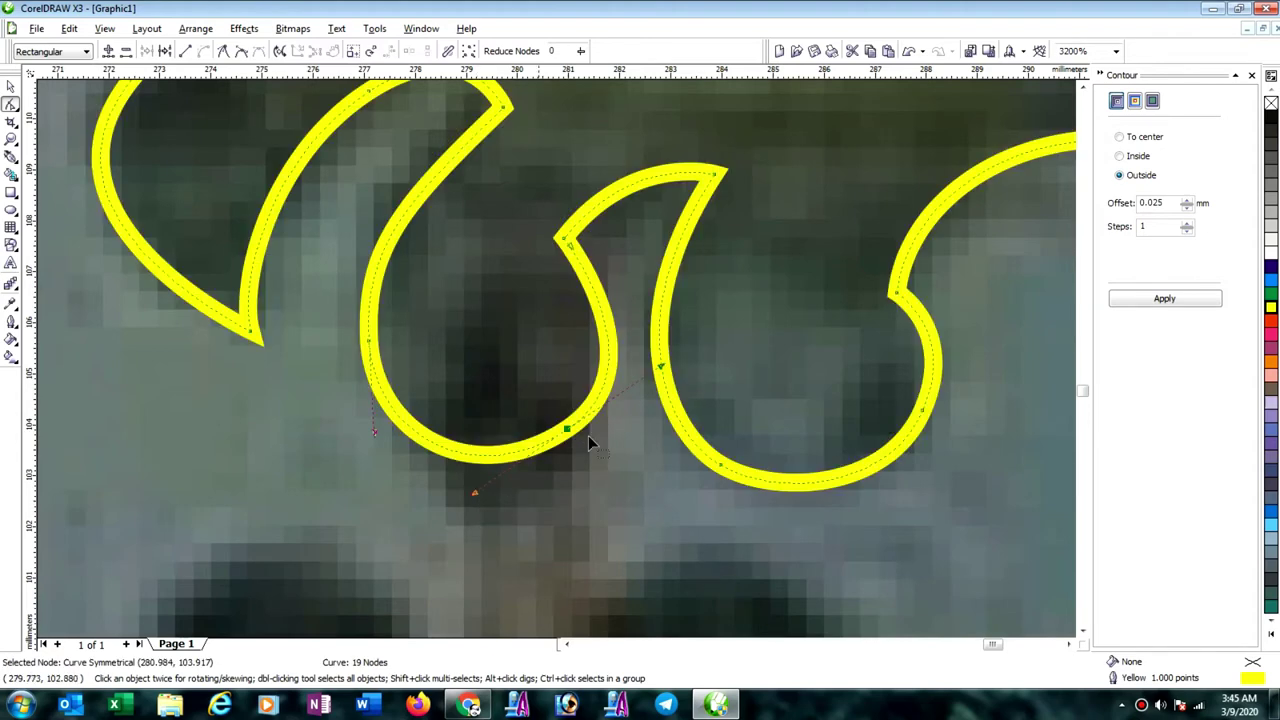
drag(661, 366, 651, 366)
Start a Bezier outline at the top point of the upper flower's diamond-shaped base and trace its left side to the widest point.
scroll(849, 298, down, 1)
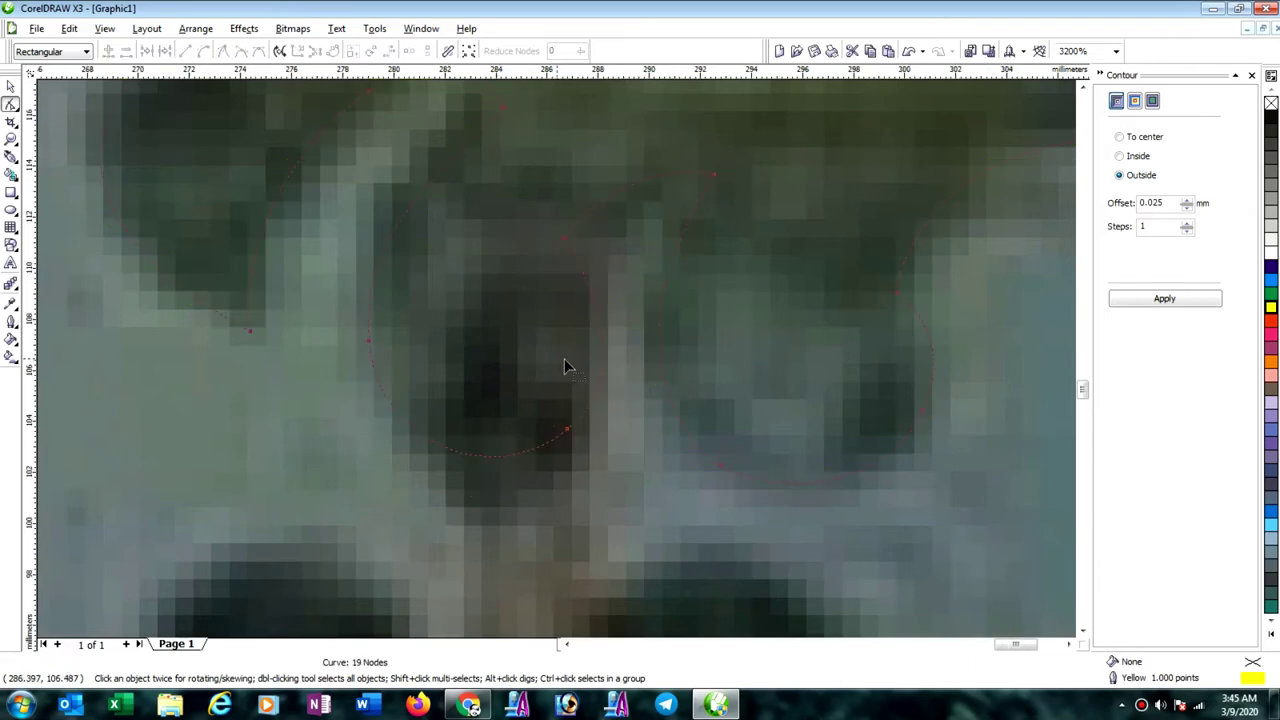
scroll(600, 342, down, 2)
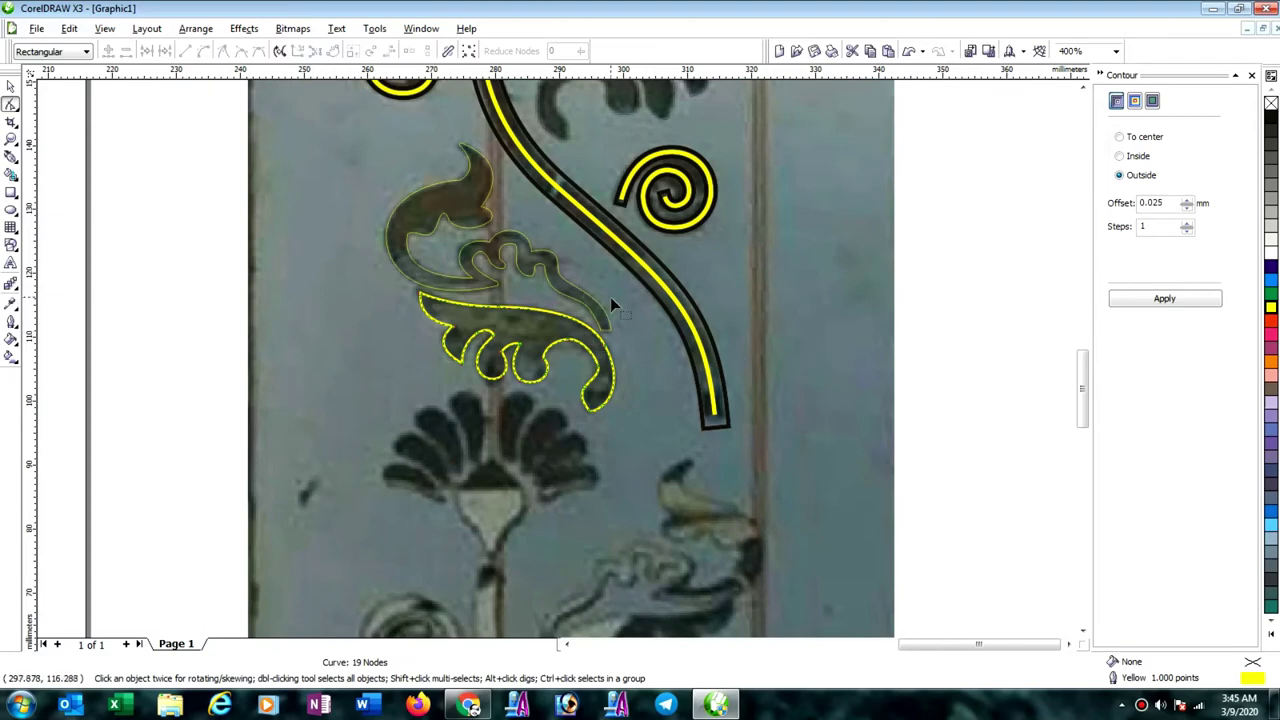
scroll(612, 303, down, 1)
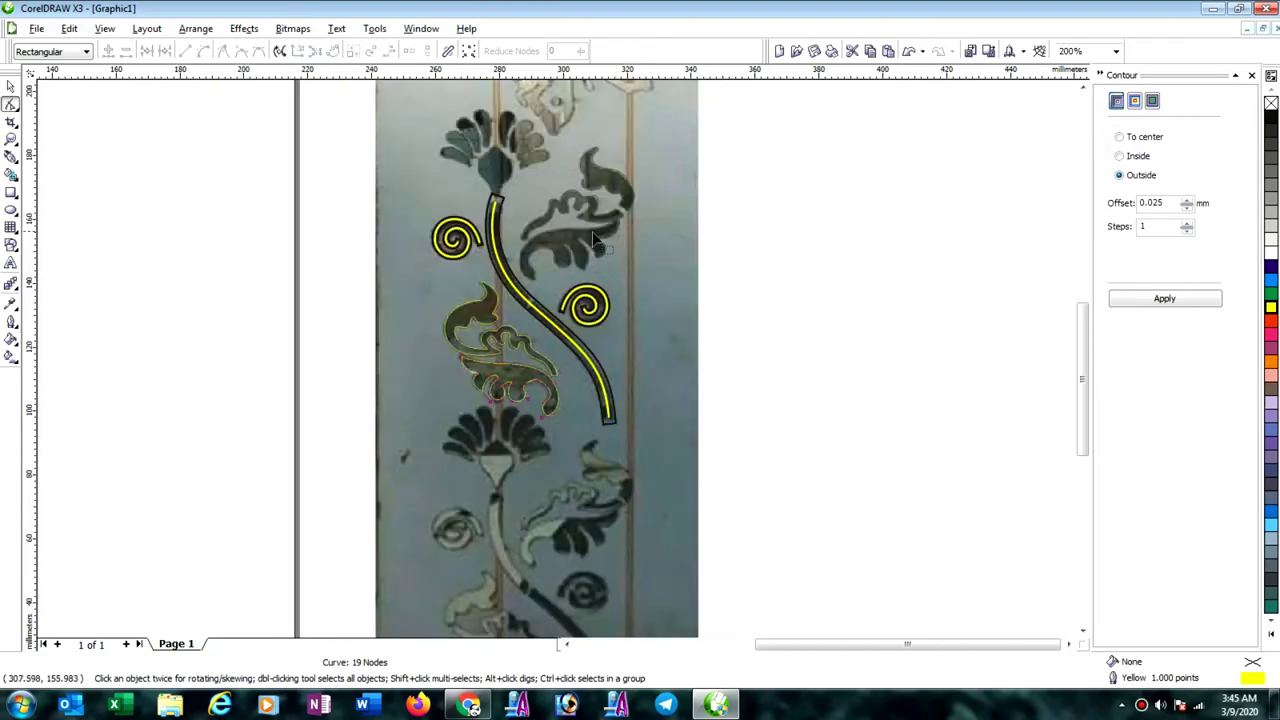
scroll(505, 122, up, 1)
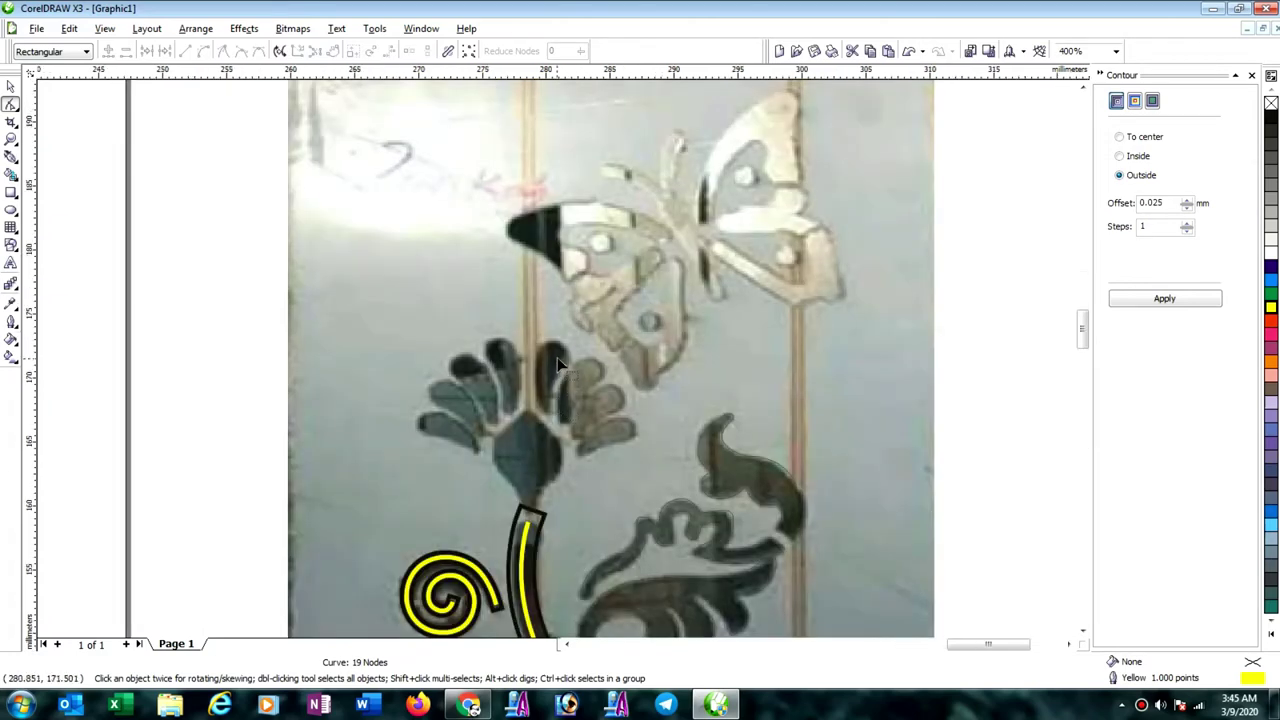
scroll(560, 367, up, 1)
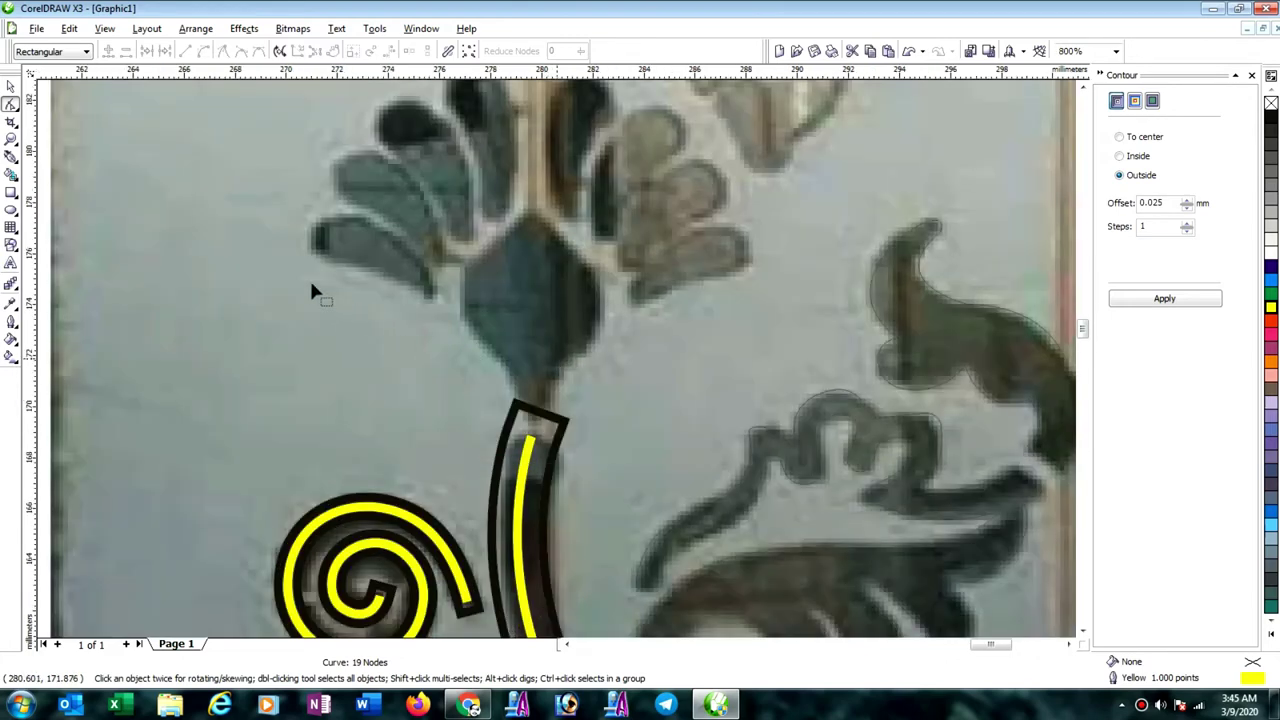
scroll(312, 290, up, 1)
key(F5)
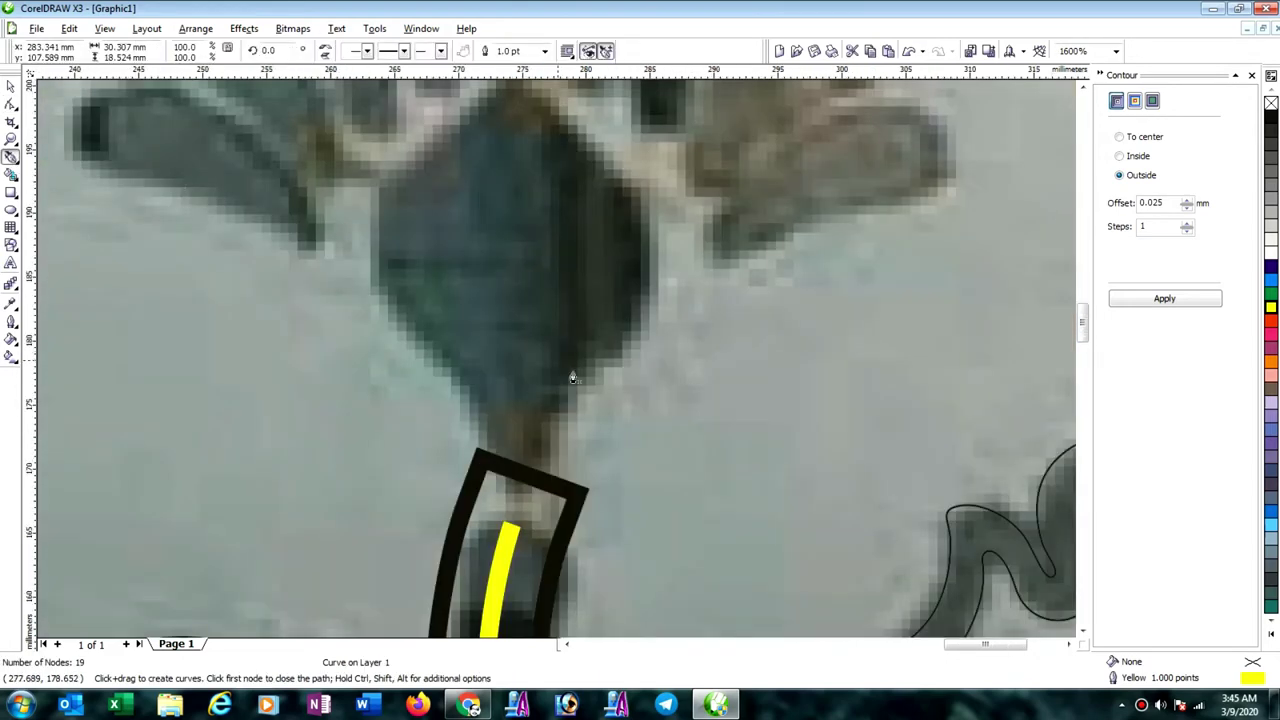
scroll(593, 383, down, 2)
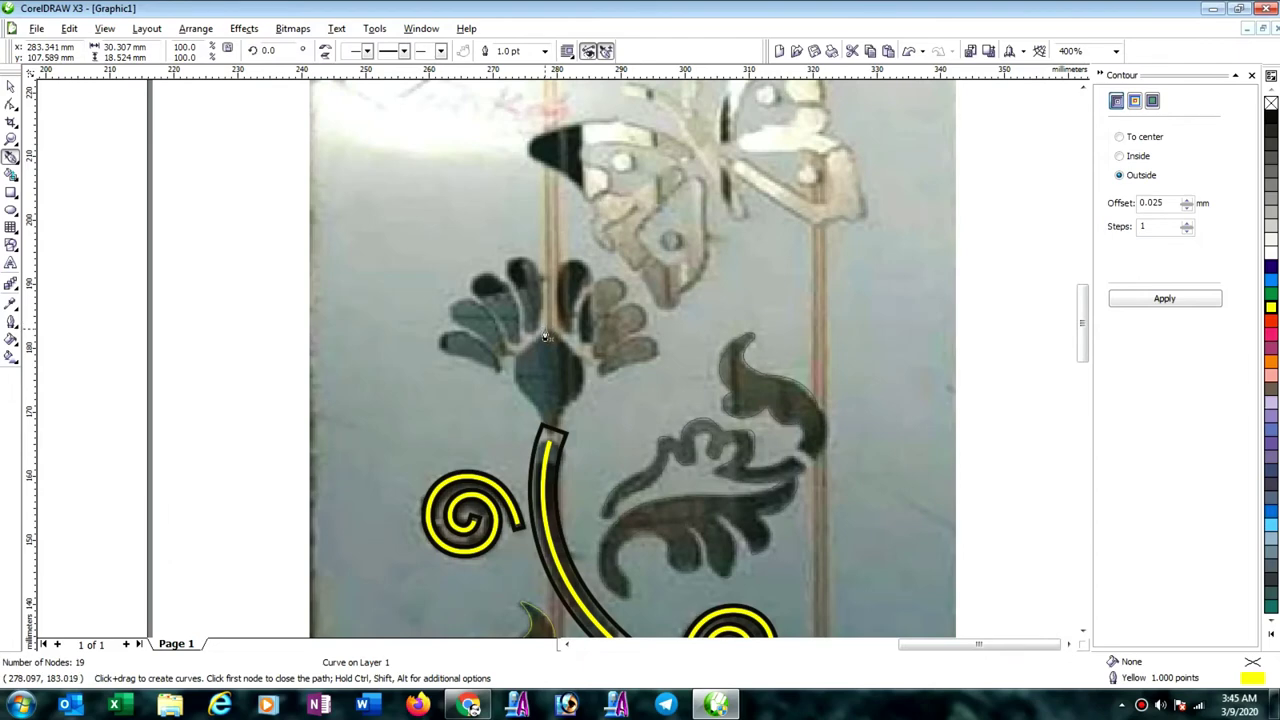
click(548, 334)
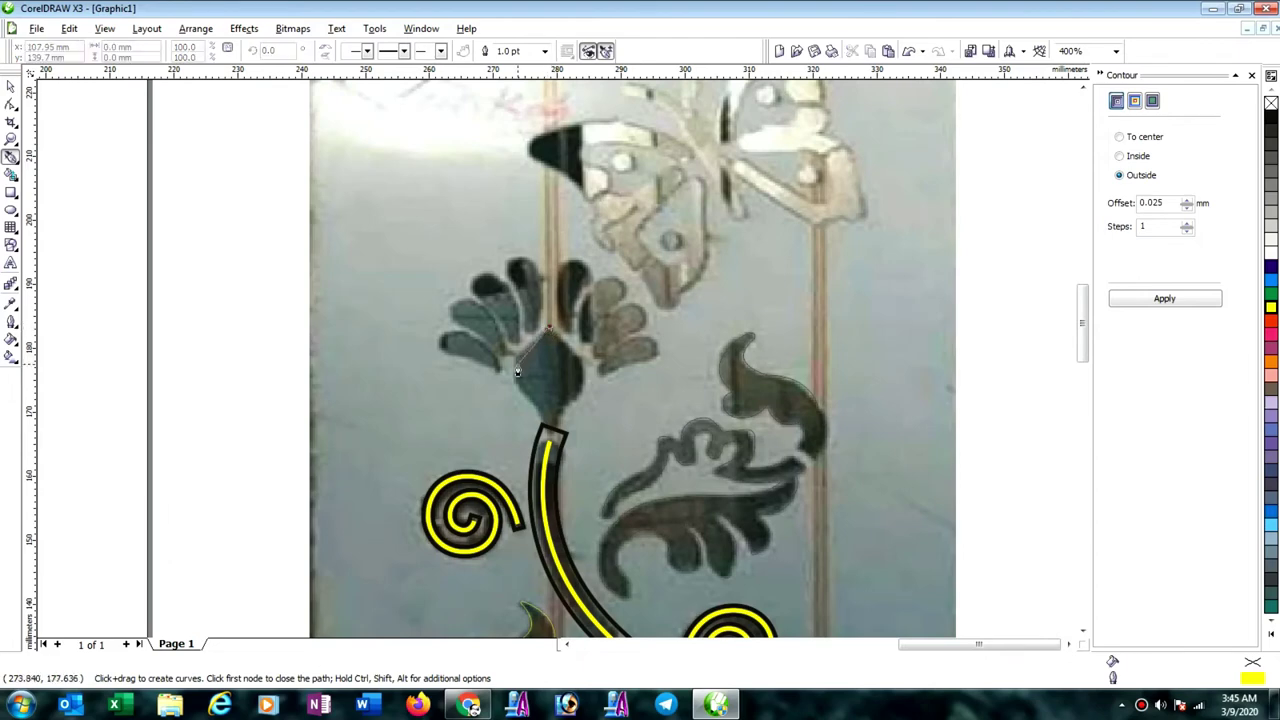
drag(514, 384, 532, 404)
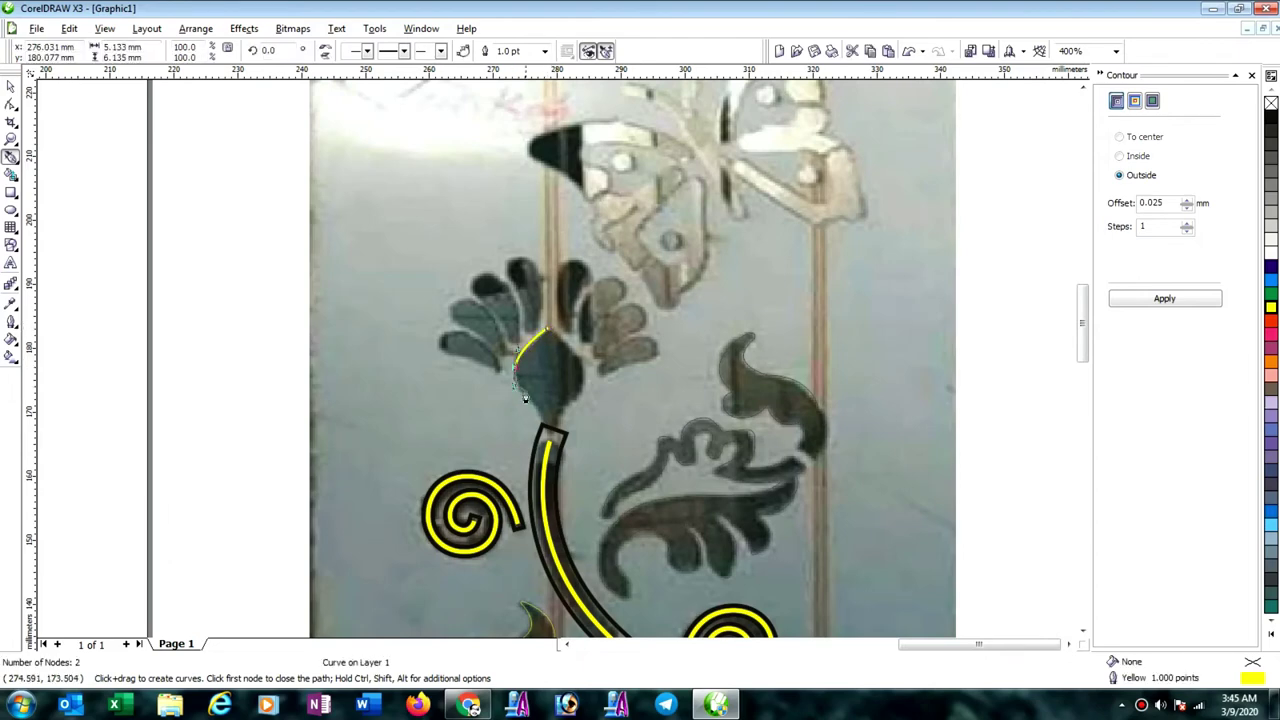
Trace the left side down to the pointed end at the stem, giving a half outline about 5.3 by 16.7 mm.
scroll(559, 362, up, 1)
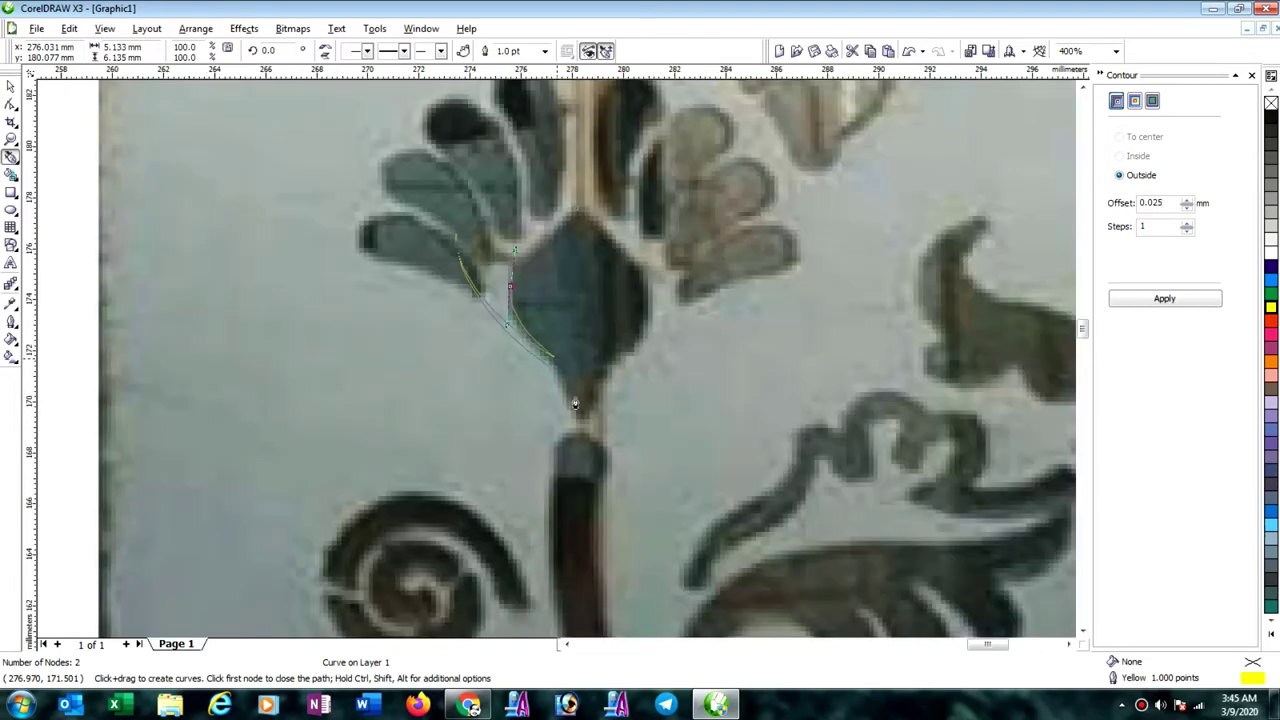
scroll(575, 403, up, 2)
drag(558, 395, 578, 440)
drag(590, 491, 603, 514)
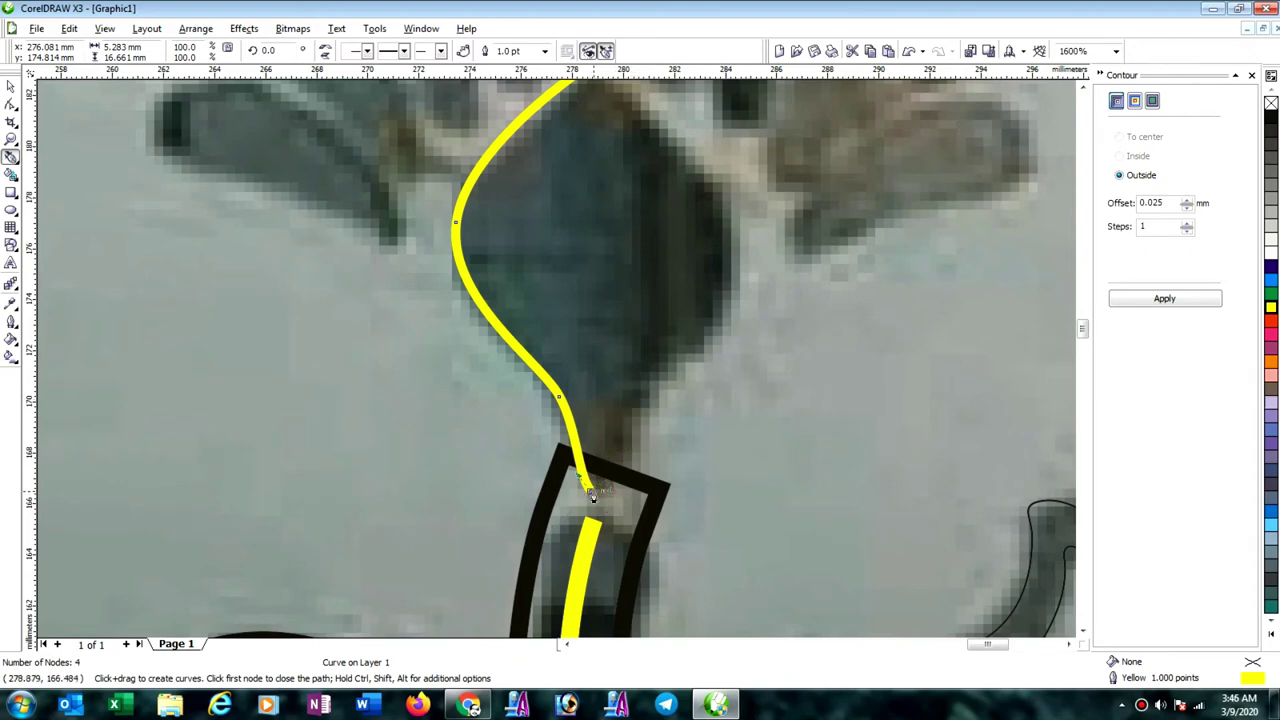
click(591, 492)
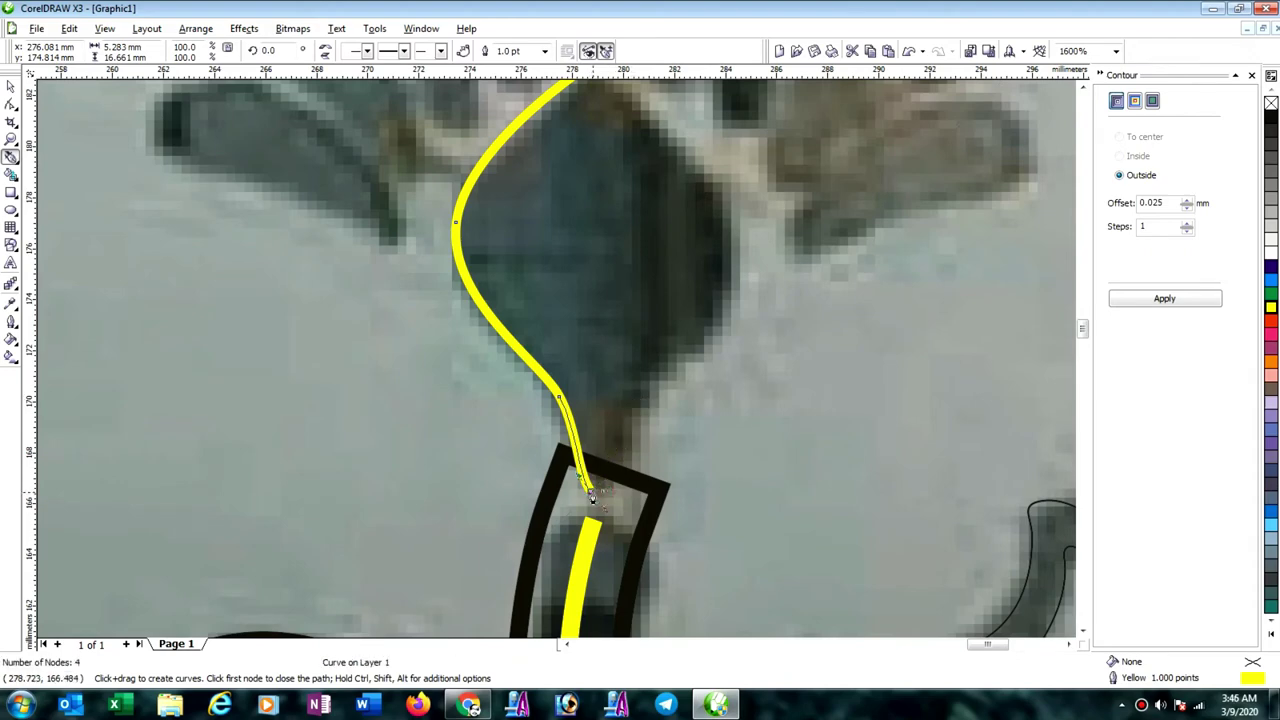
Mirror a copy of the half outline horizontally onto the right side of the flower's base.
click(11, 87)
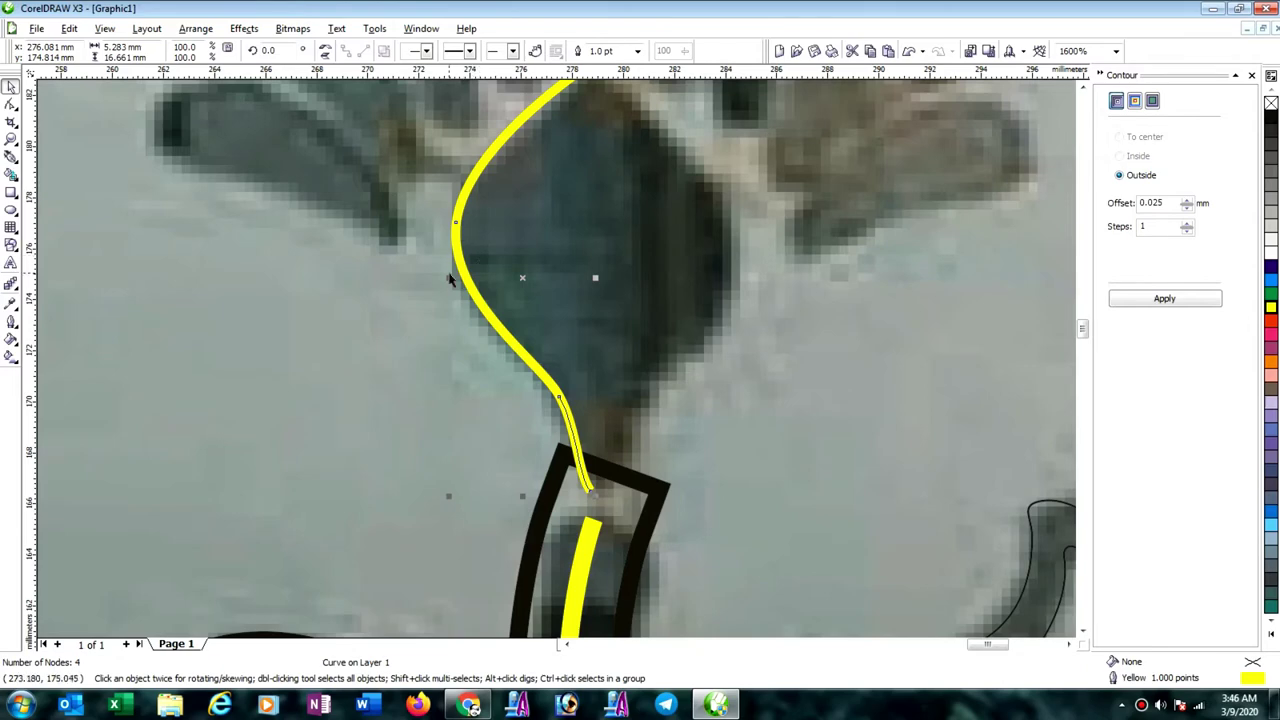
drag(450, 278, 714, 295)
right_click(714, 295)
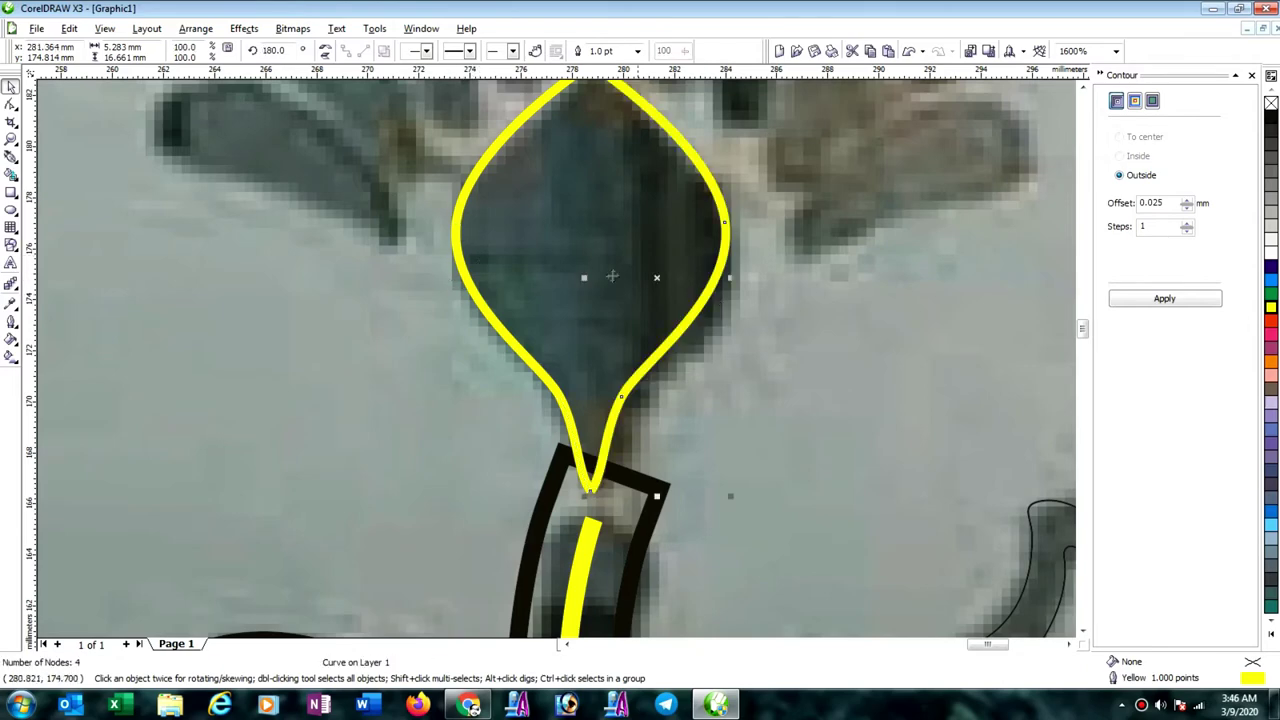
Weld the two mirrored halves of the upper flower's diamond-shaped base into one curve.
scroll(607, 274, down, 1)
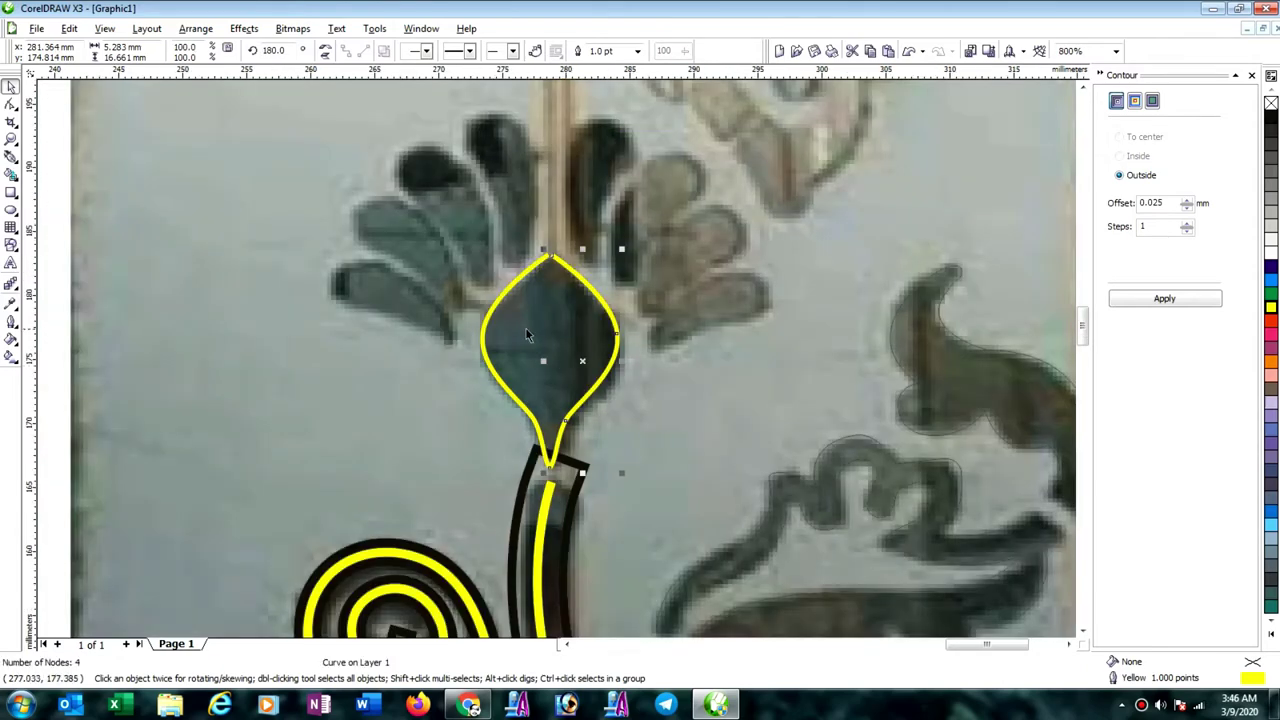
shift+click(497, 305)
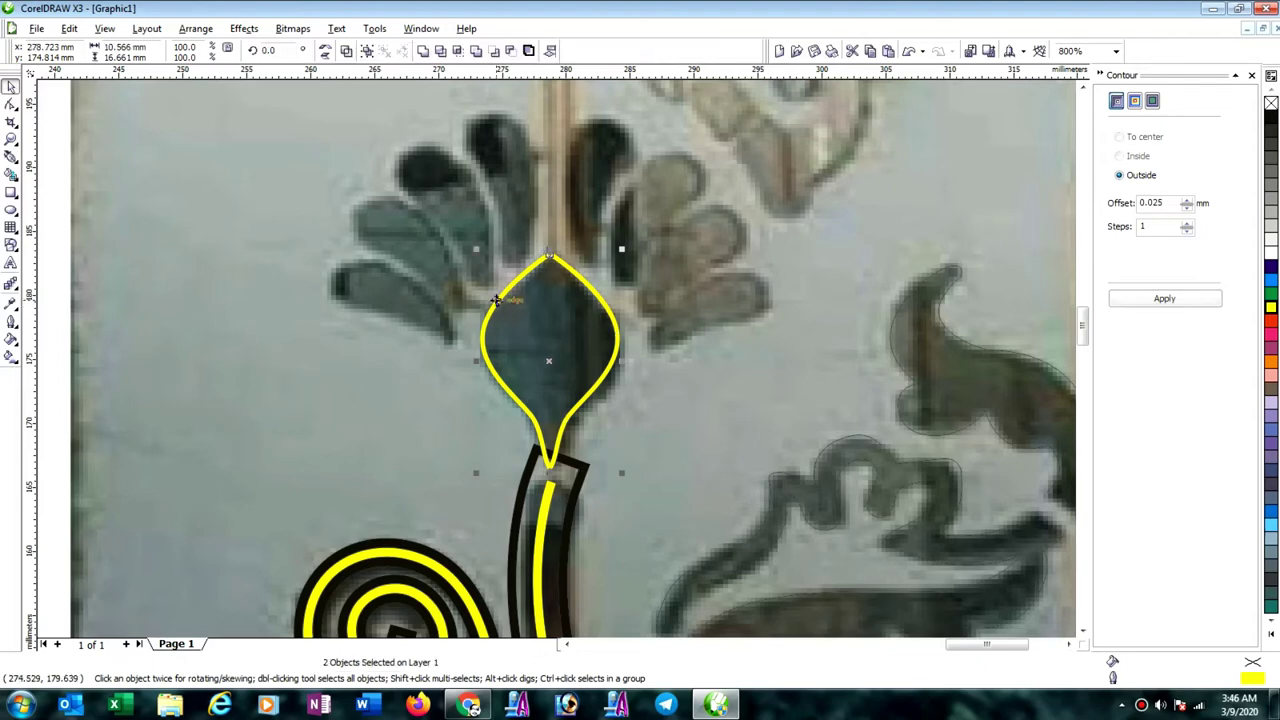
click(198, 29)
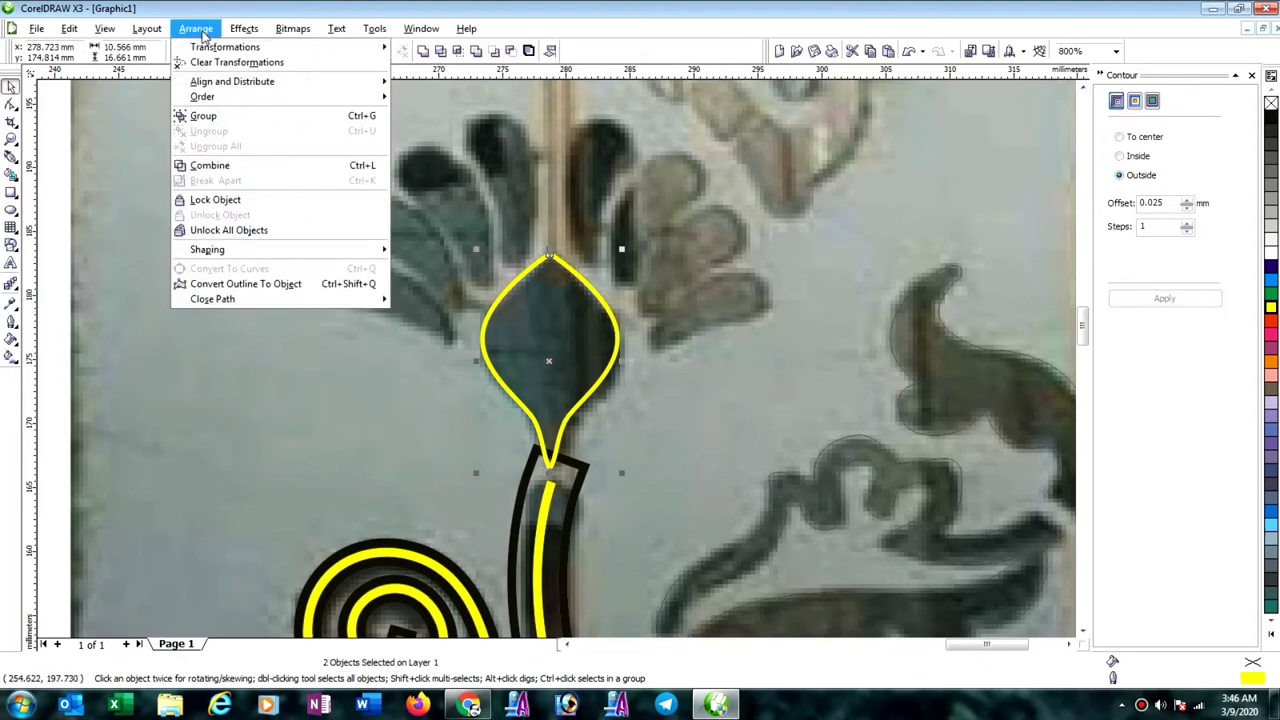
mouse_move(356, 254)
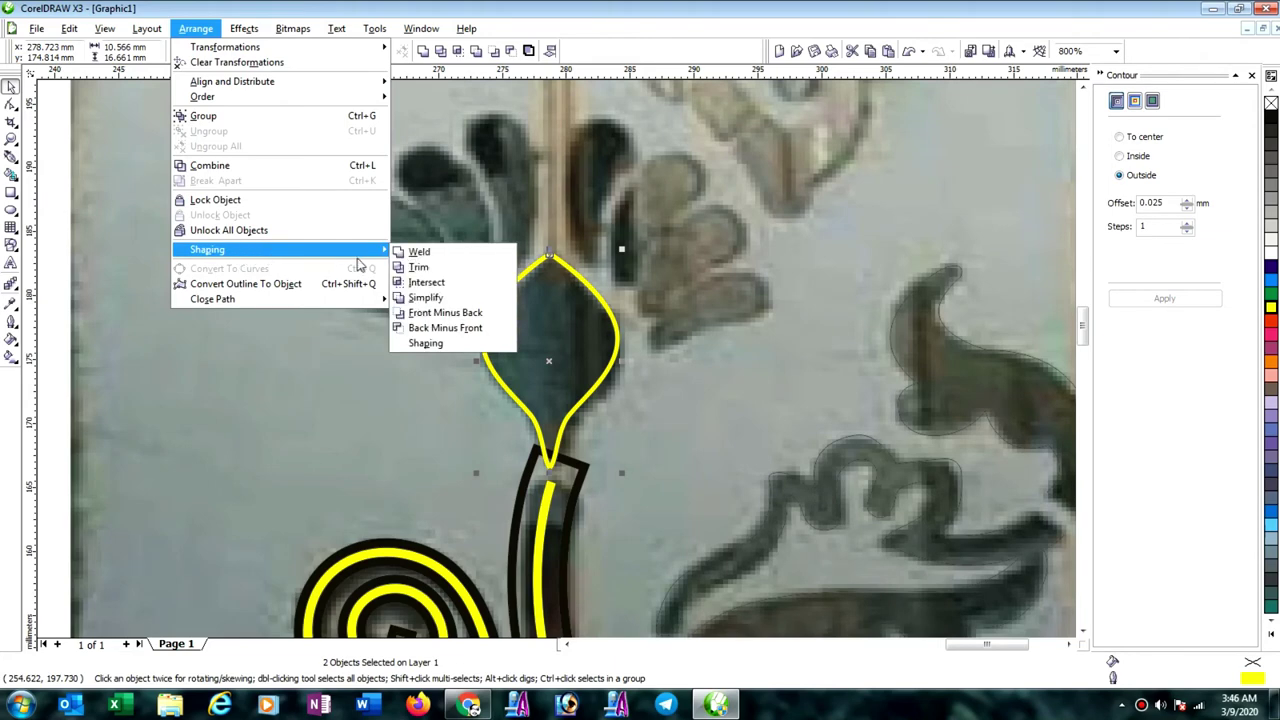
click(412, 249)
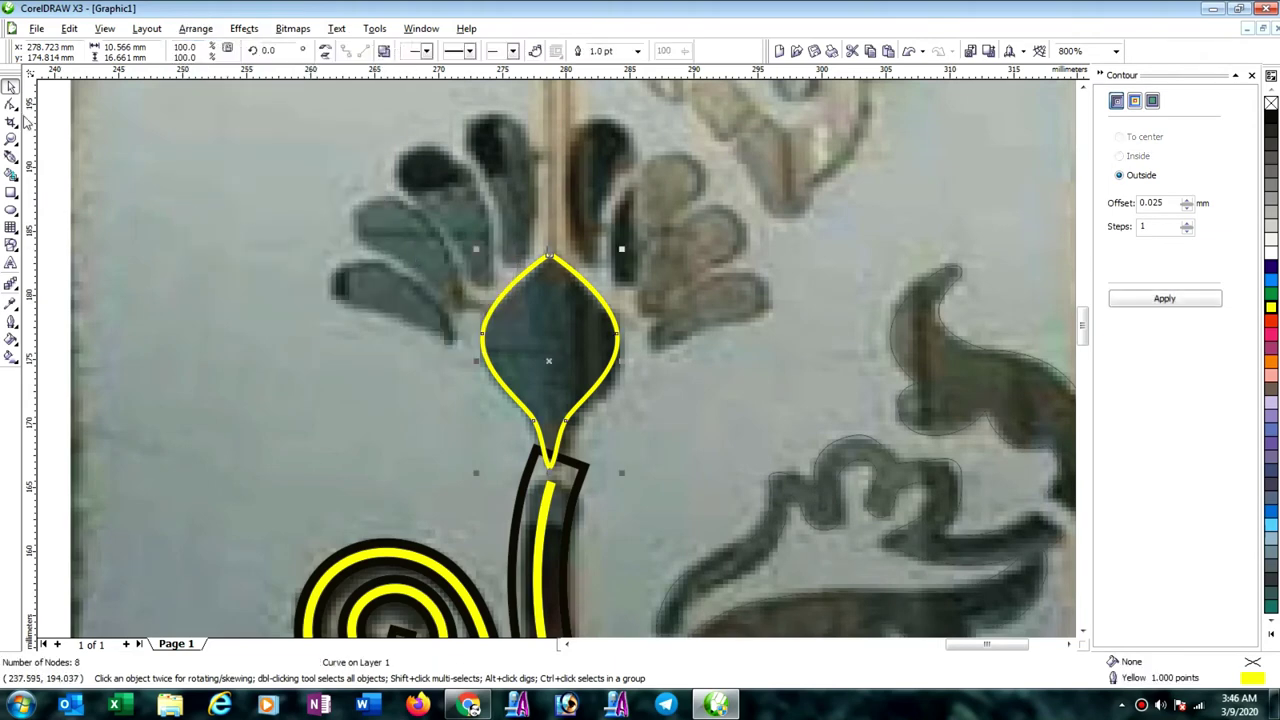
Join the two separate end nodes at the top point of the flower base outline.
click(11, 104)
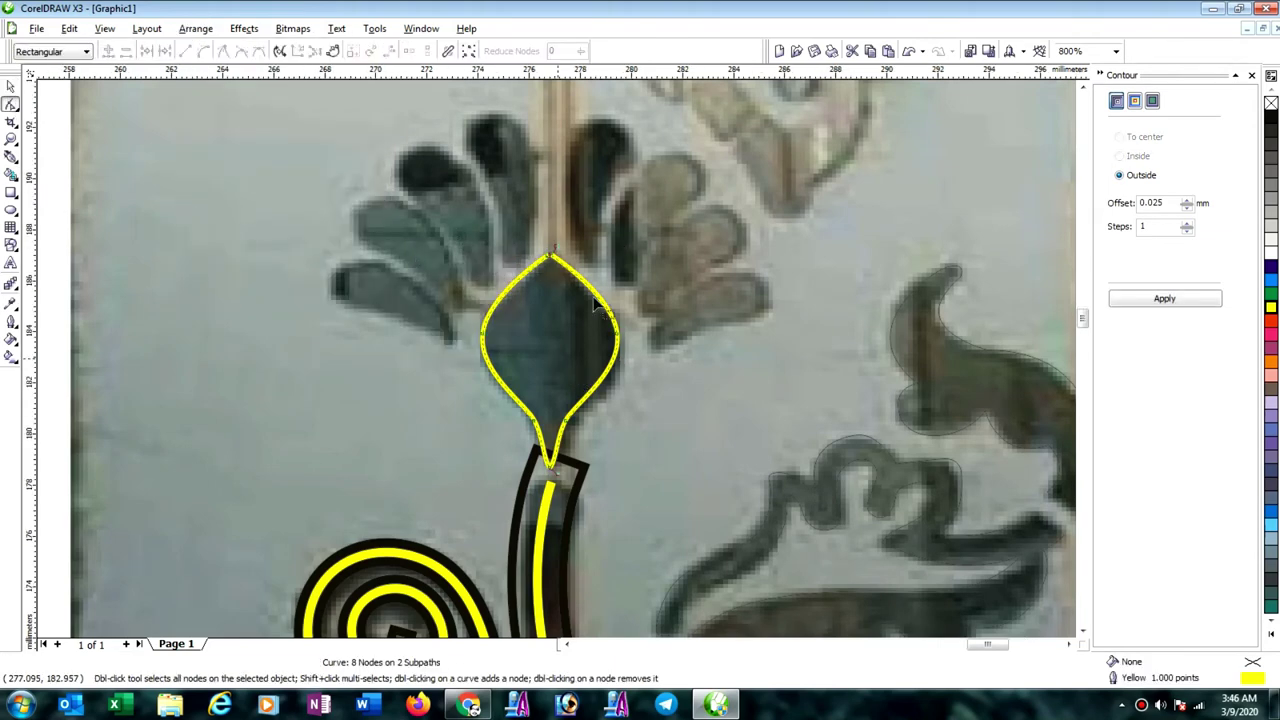
scroll(555, 363, up, 1)
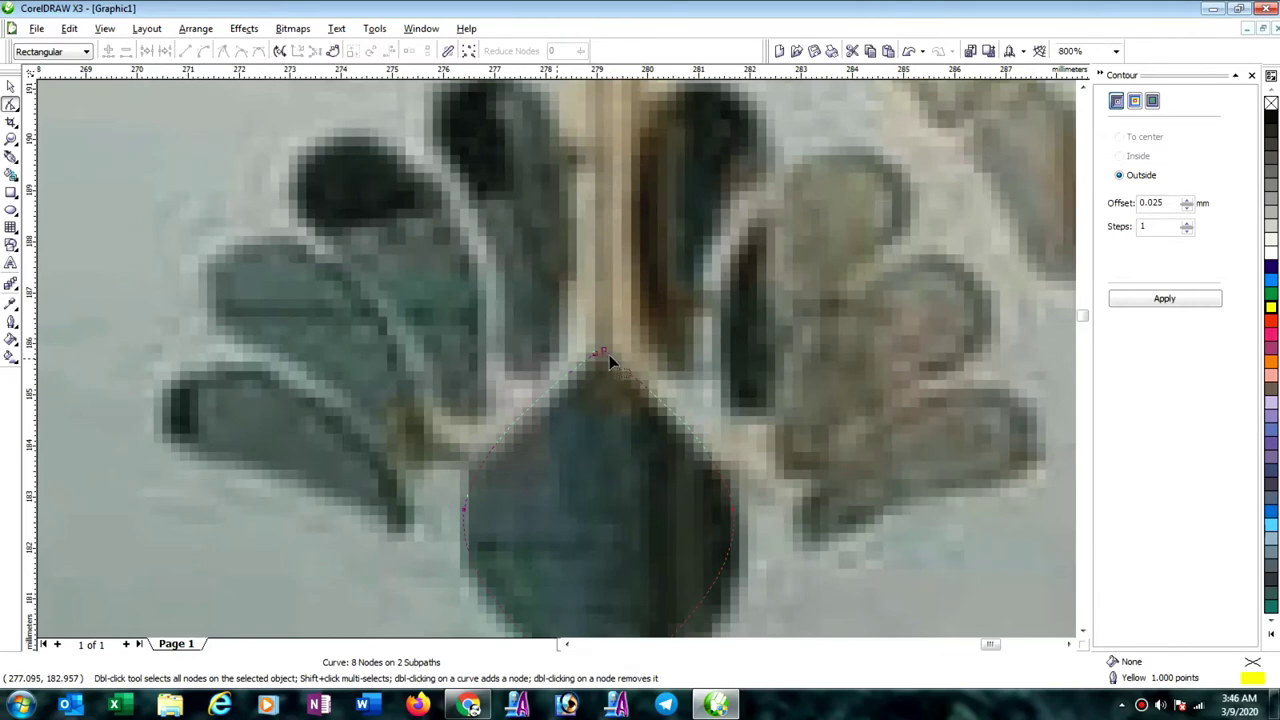
scroll(610, 362, up, 2)
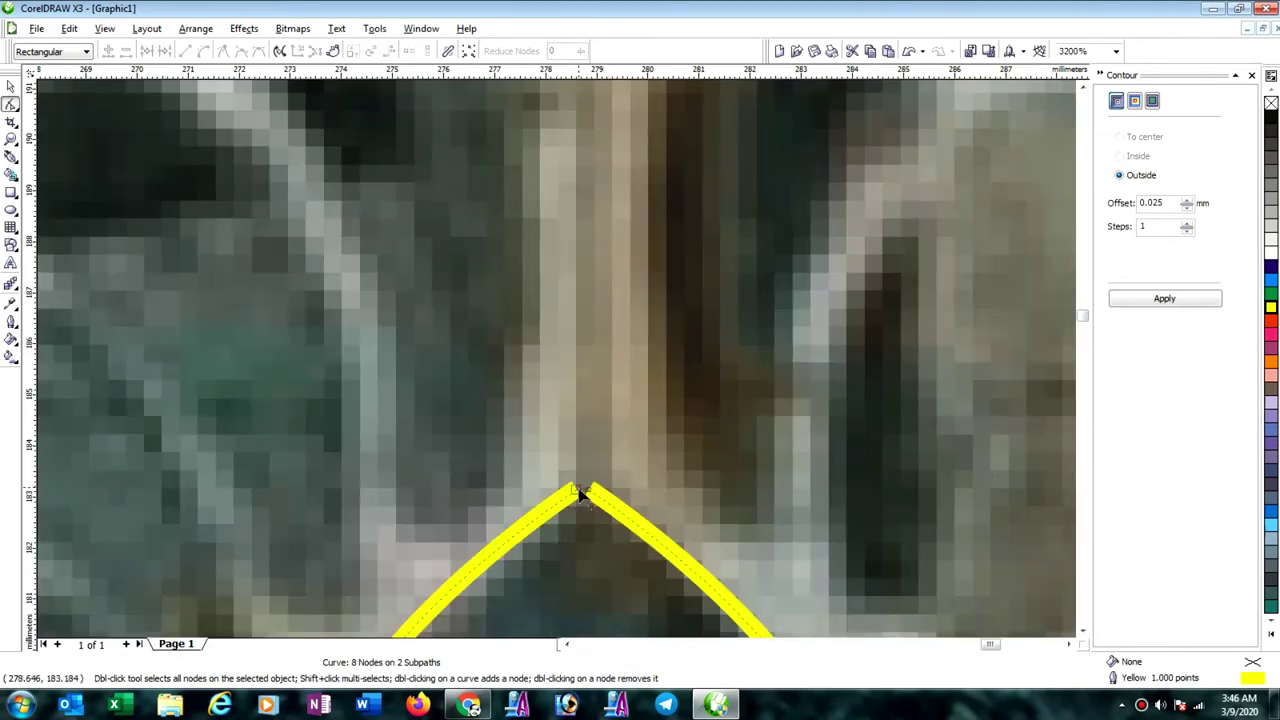
drag(578, 495, 594, 496)
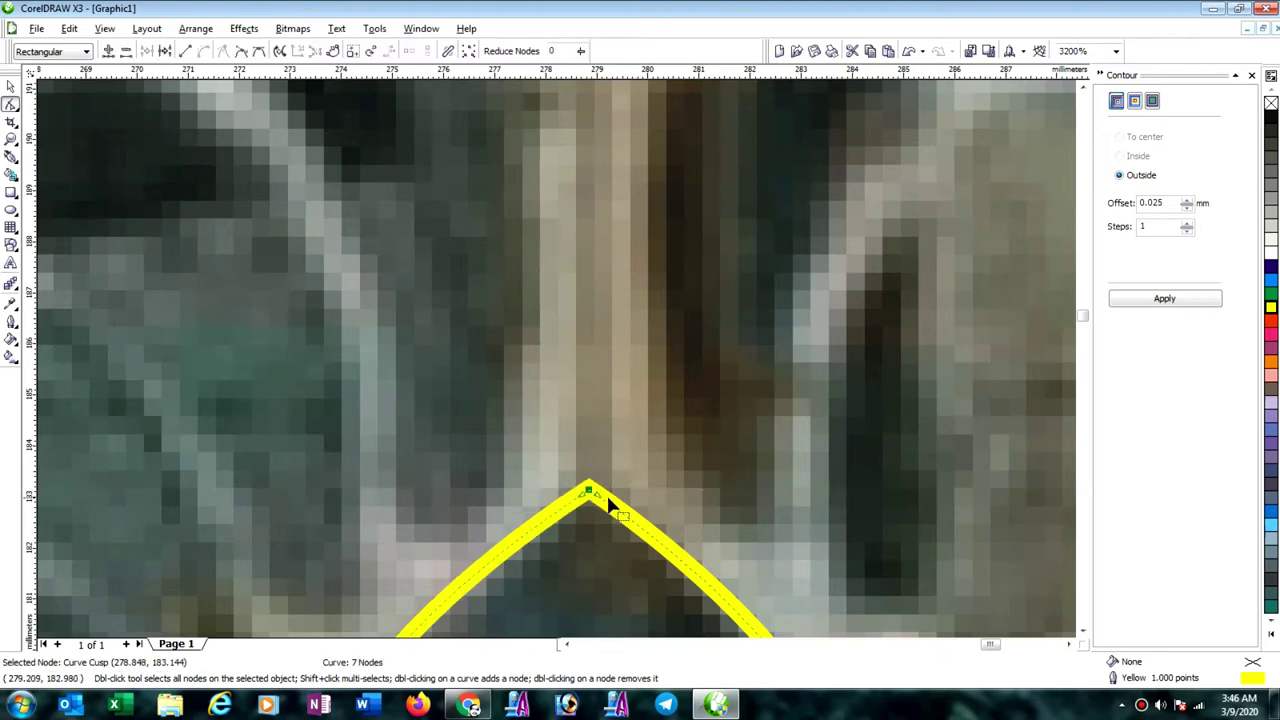
scroll(606, 503, down, 2)
scroll(586, 410, down, 3)
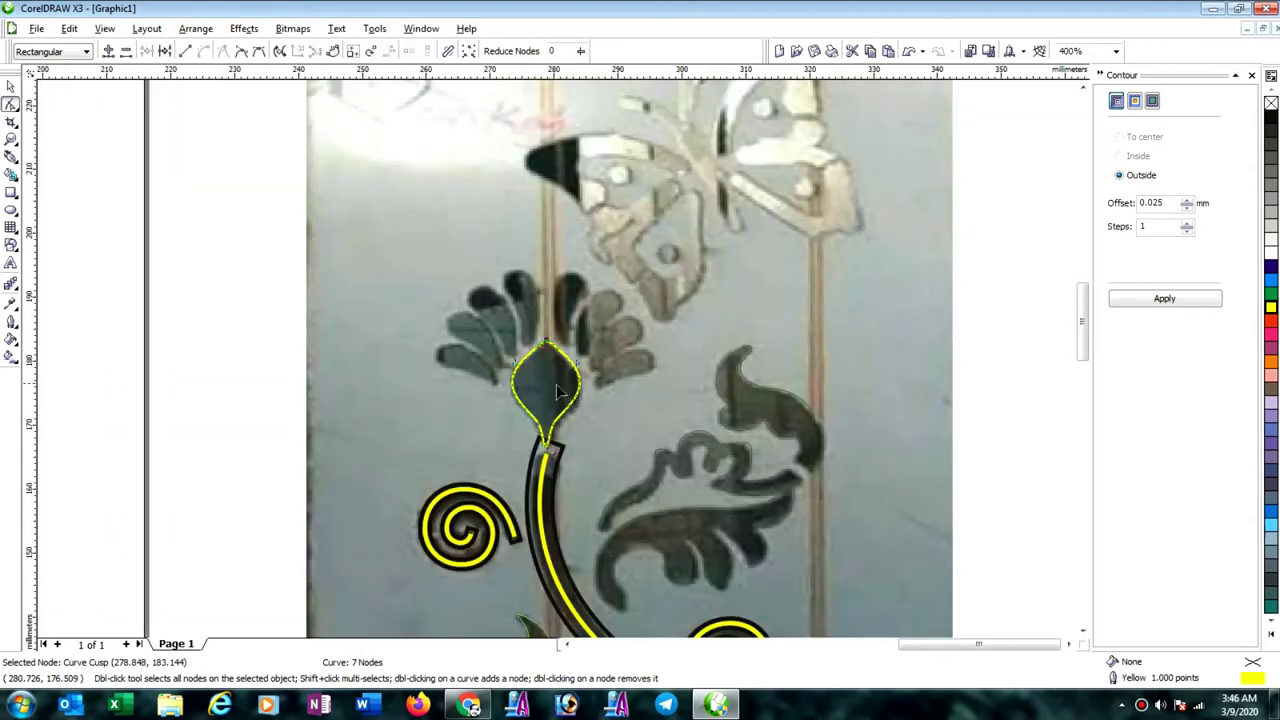
Join the two end nodes at the base outline's lower tip and round the tip by widening both curve handles.
scroll(558, 398, up, 2)
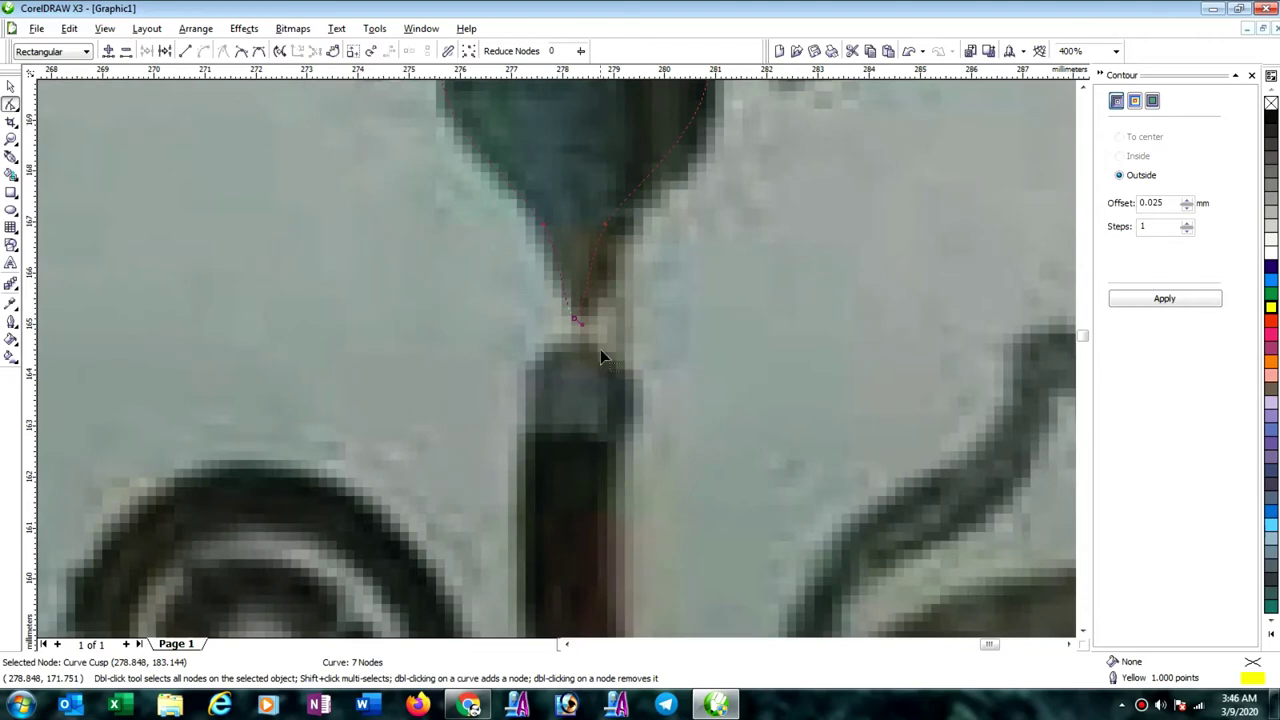
scroll(601, 356, up, 3)
drag(600, 251, 546, 243)
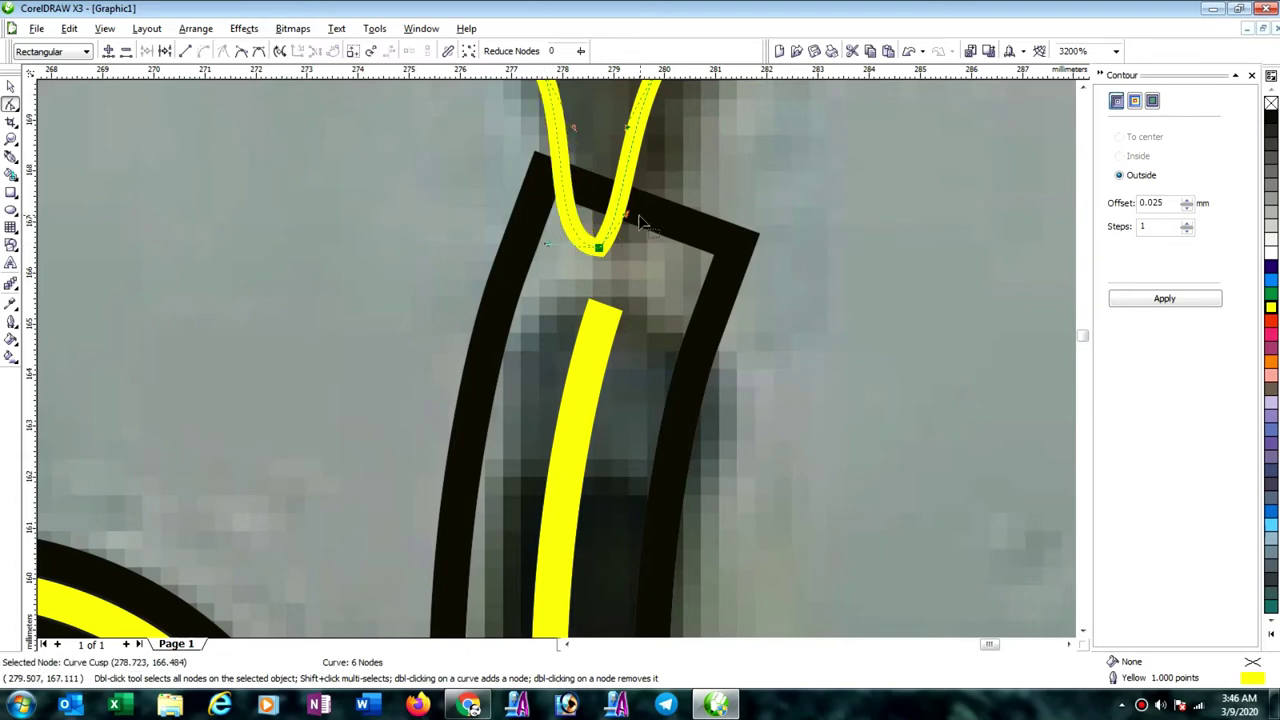
drag(628, 220, 651, 246)
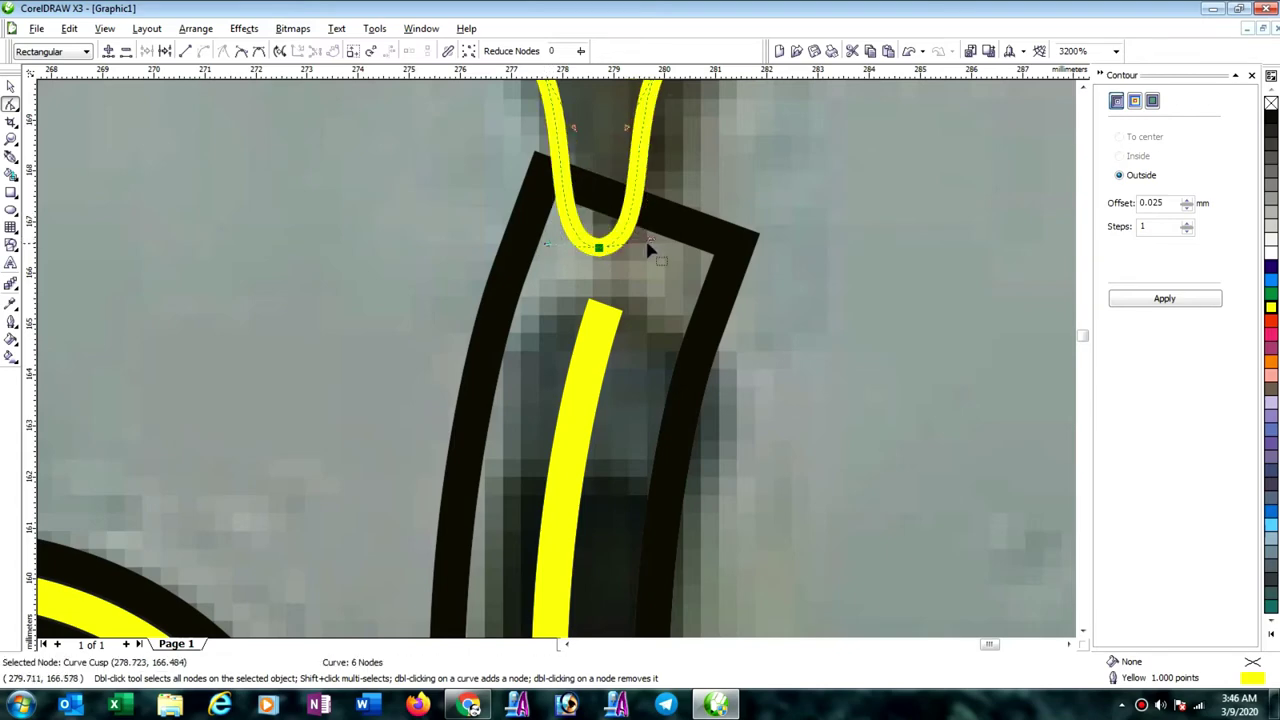
scroll(558, 366, down, 1)
scroll(575, 352, down, 2)
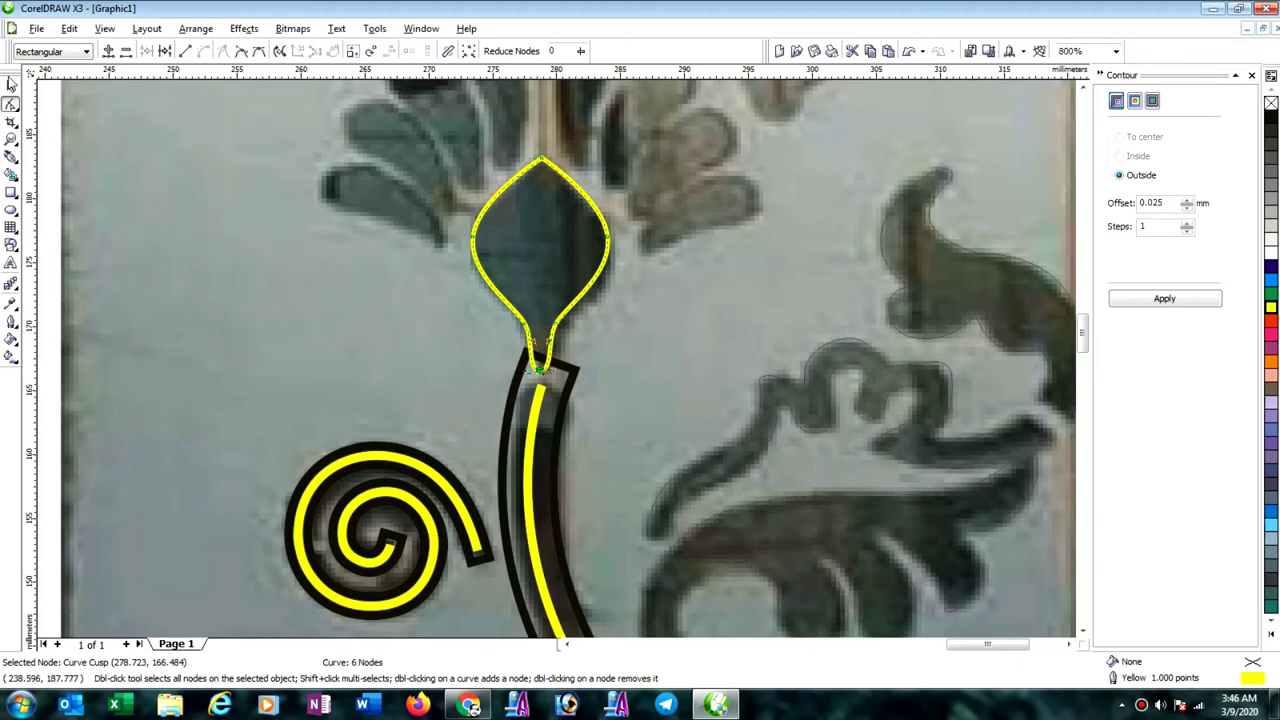
Trace the flower's lowest left petal as a closed three-node Bezier outline about 9.2 by 6.8 mm.
scroll(560, 355, down, 2)
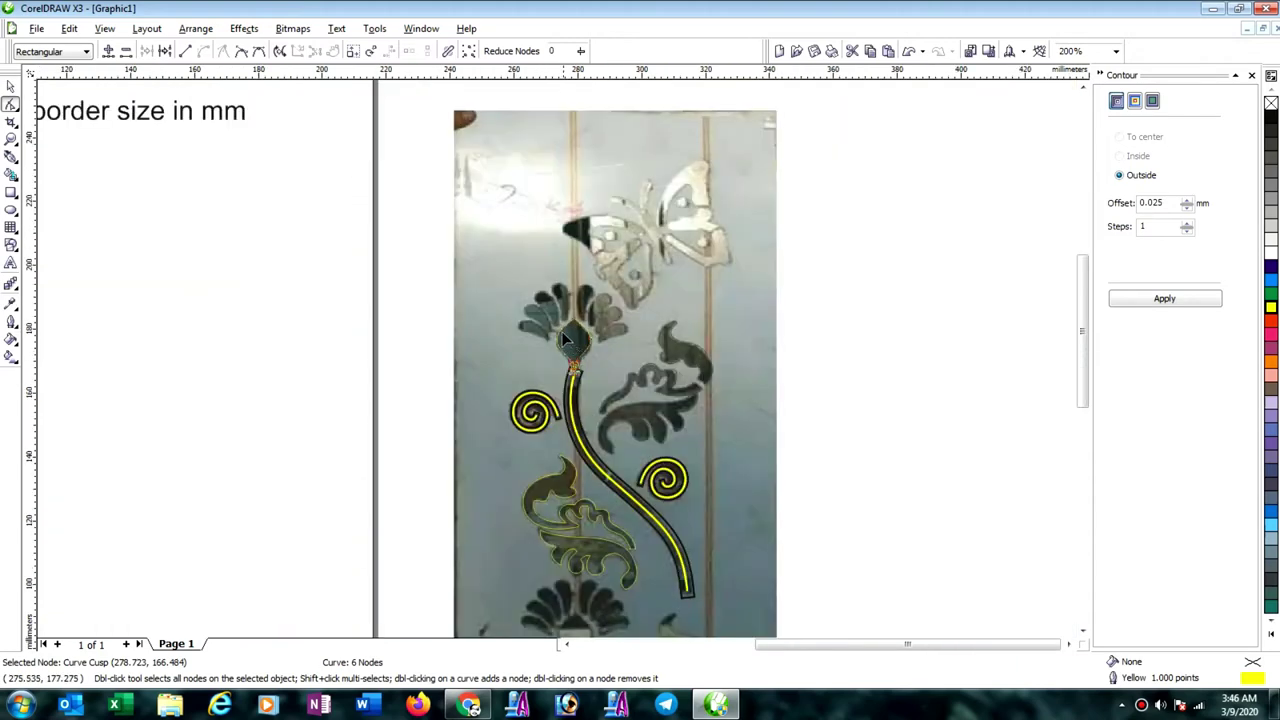
scroll(568, 320, up, 1)
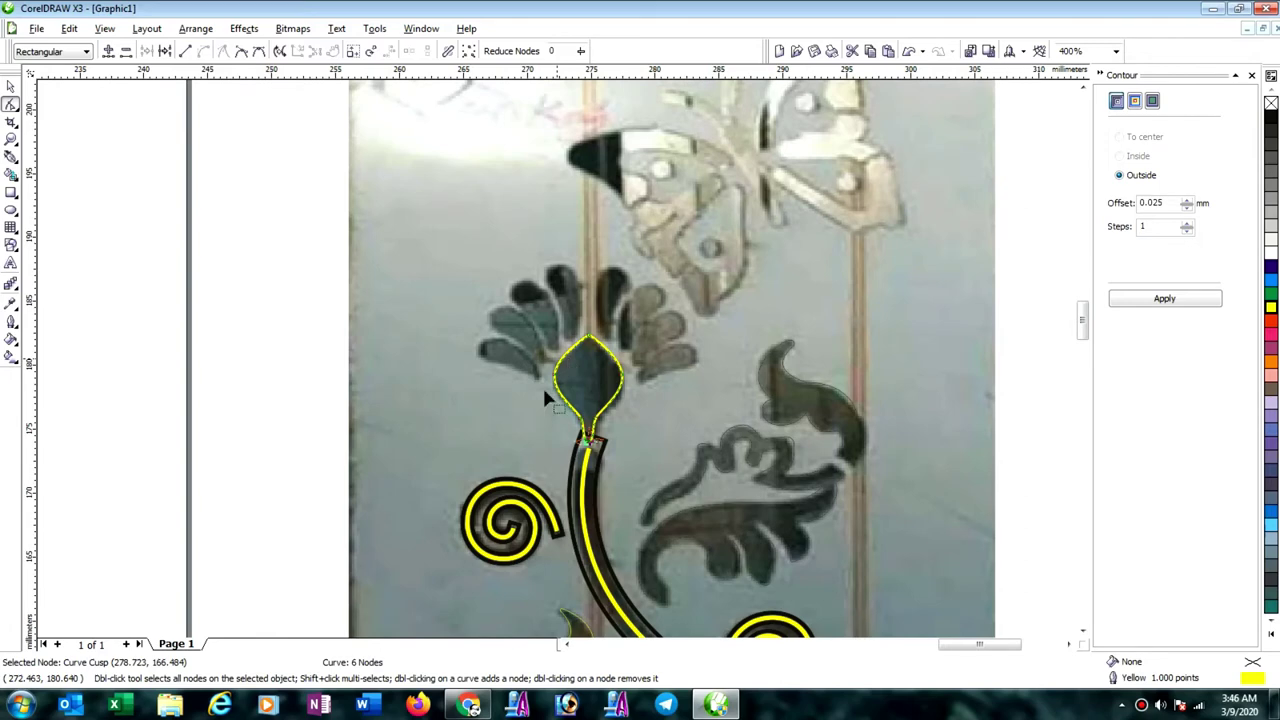
scroll(546, 394, up, 1)
click(11, 157)
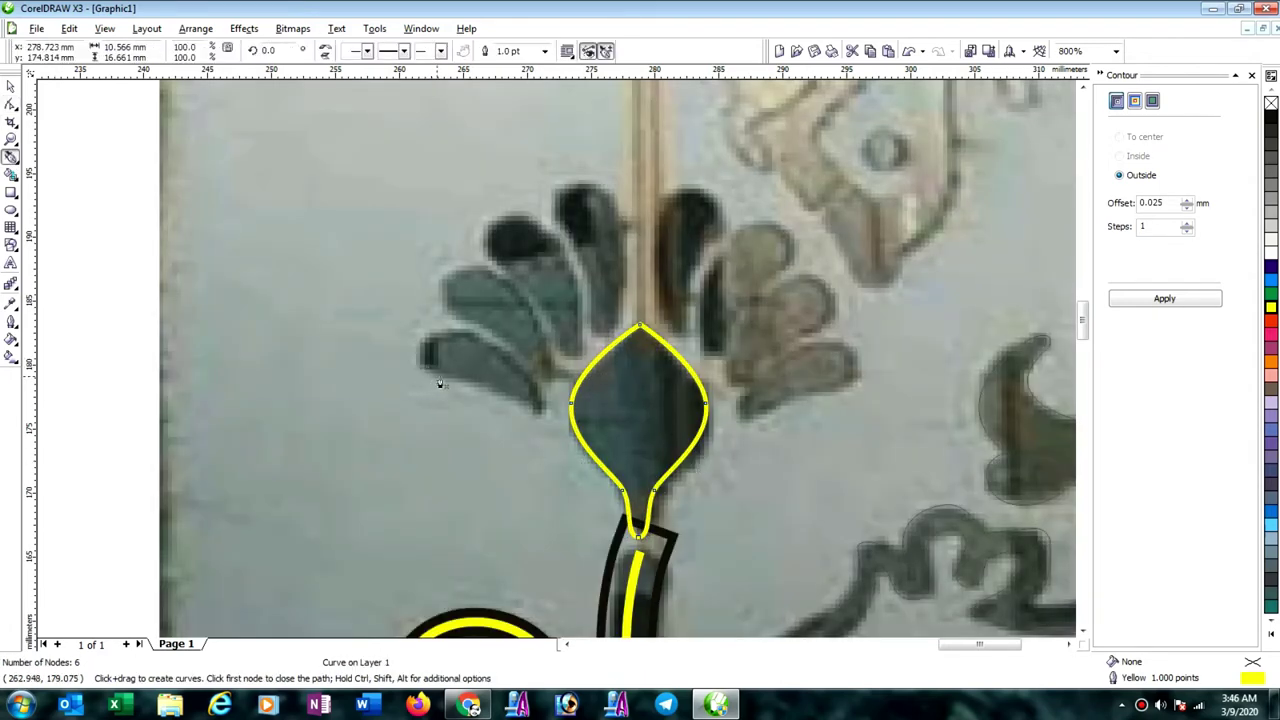
click(538, 414)
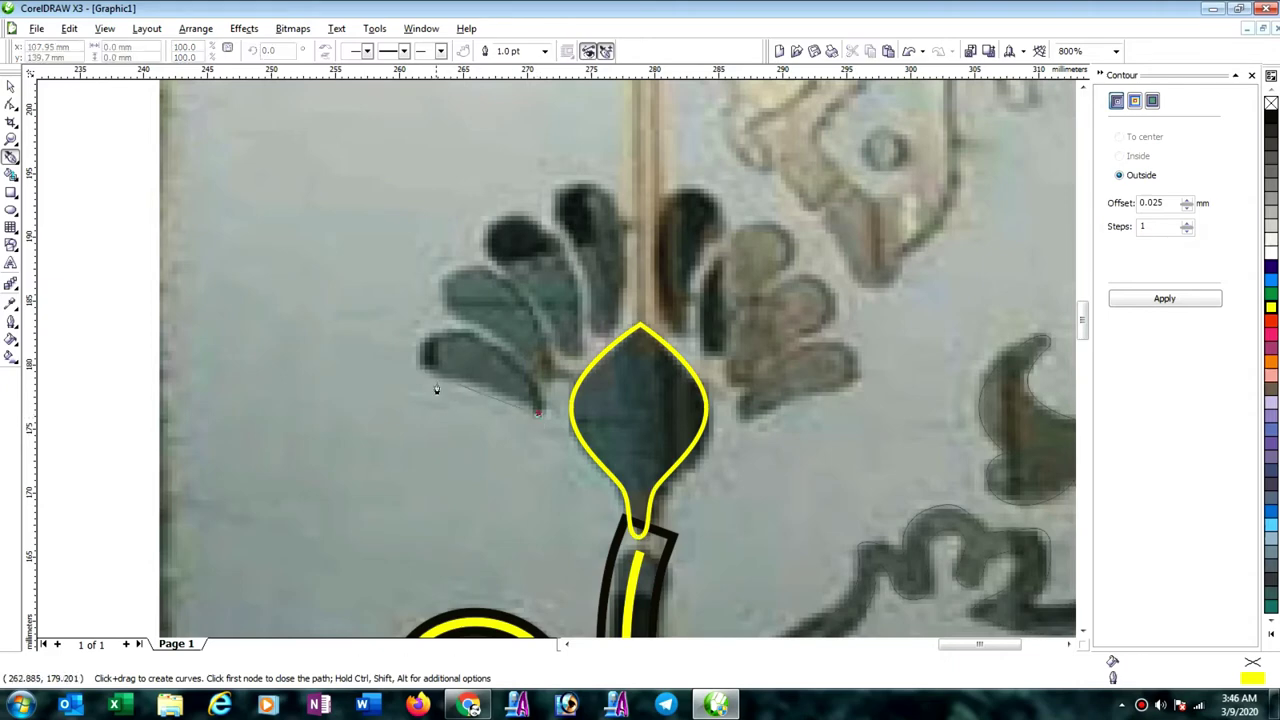
drag(446, 380, 409, 381)
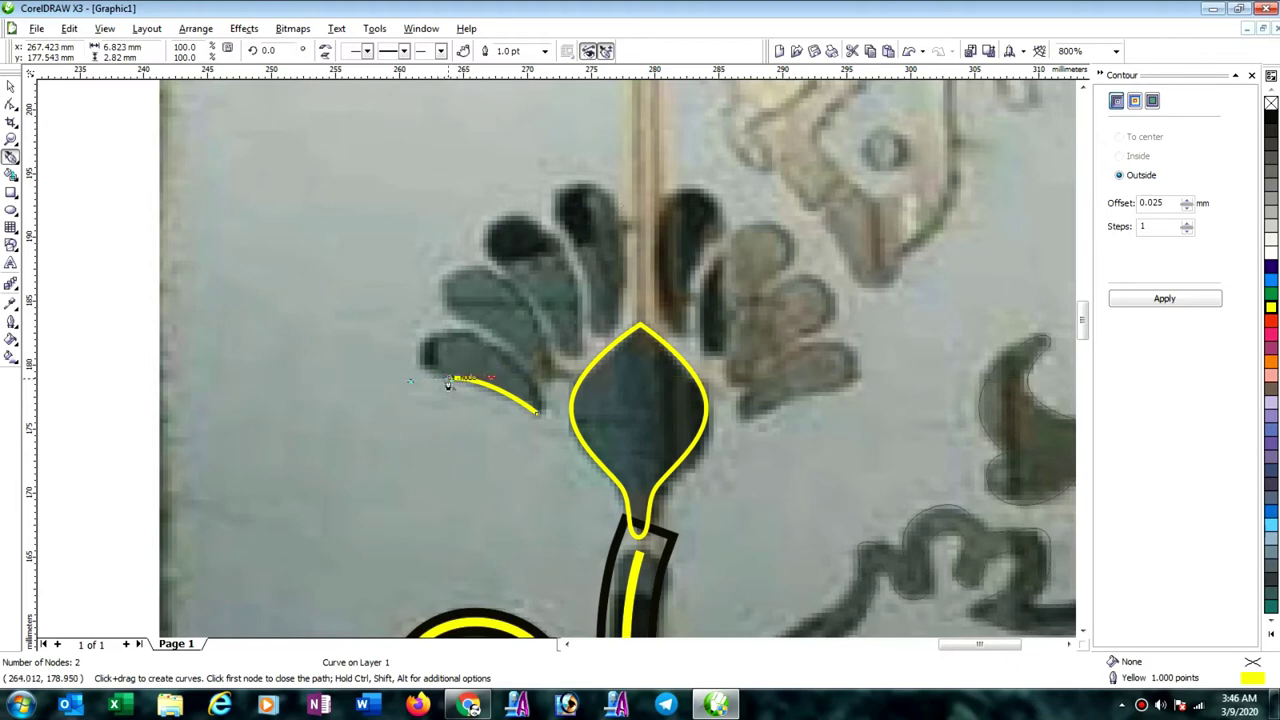
click(427, 343)
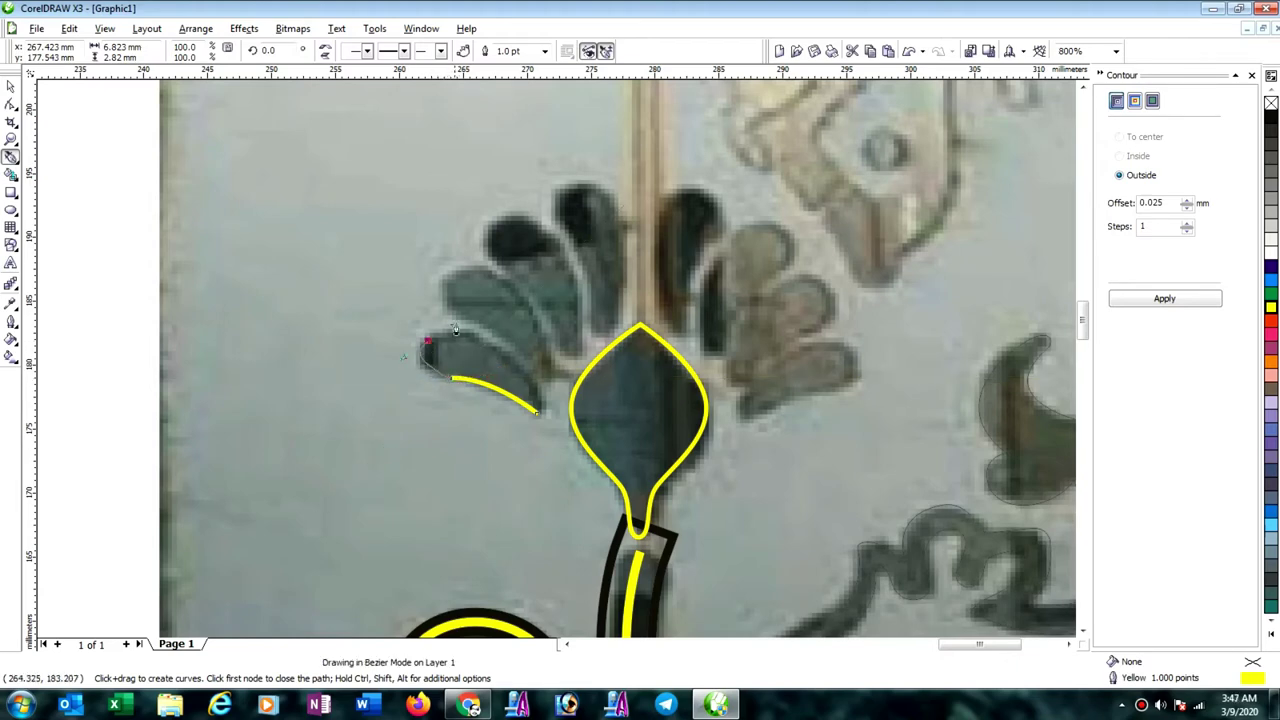
drag(451, 305, 453, 303)
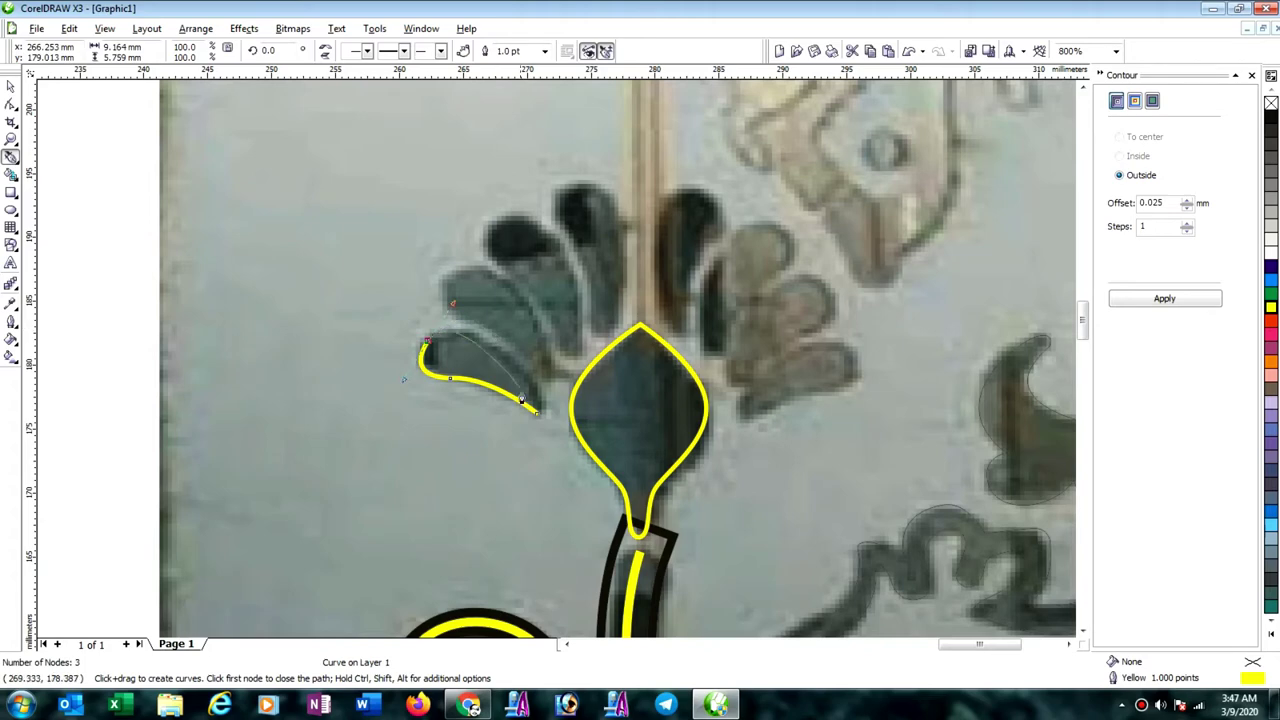
mouse_move(537, 413)
mouse_down()
mouse_move(566, 404)
mouse_move(565, 372)
mouse_move(540, 368)
mouse_up()
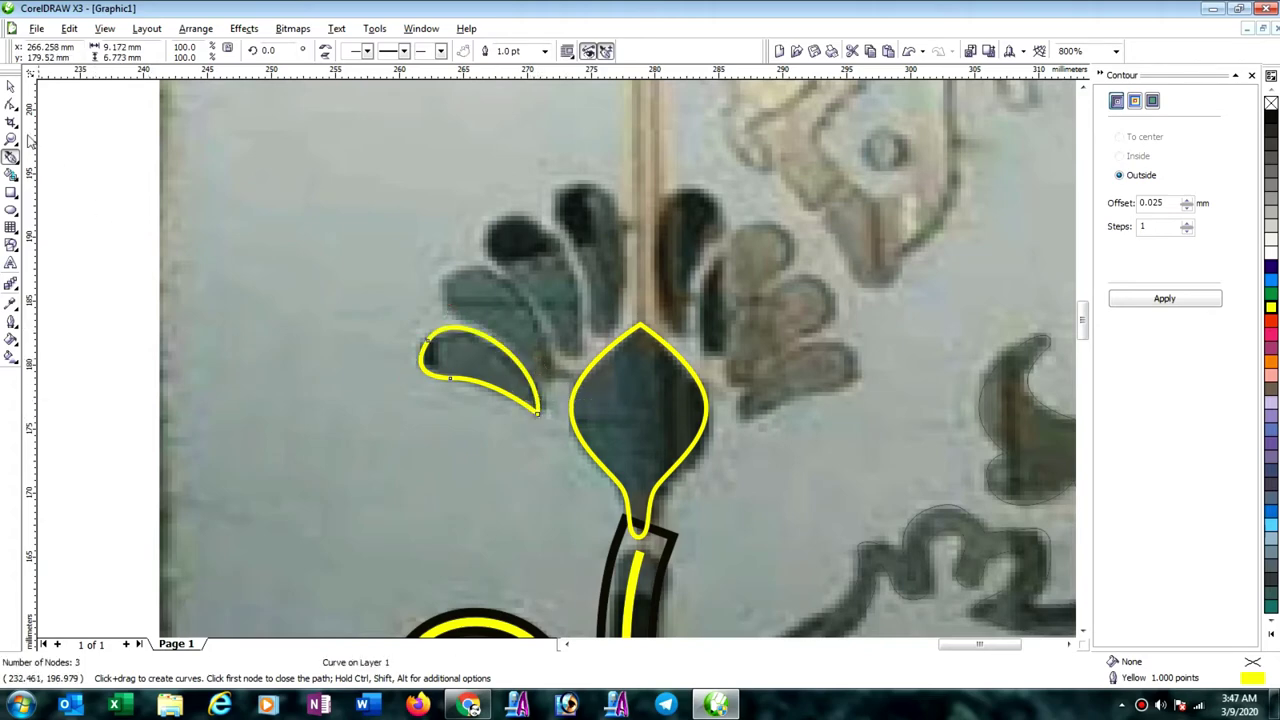
Shorten the handles of the upper node at the petal's rounded end and shift that node slightly outward.
click(11, 104)
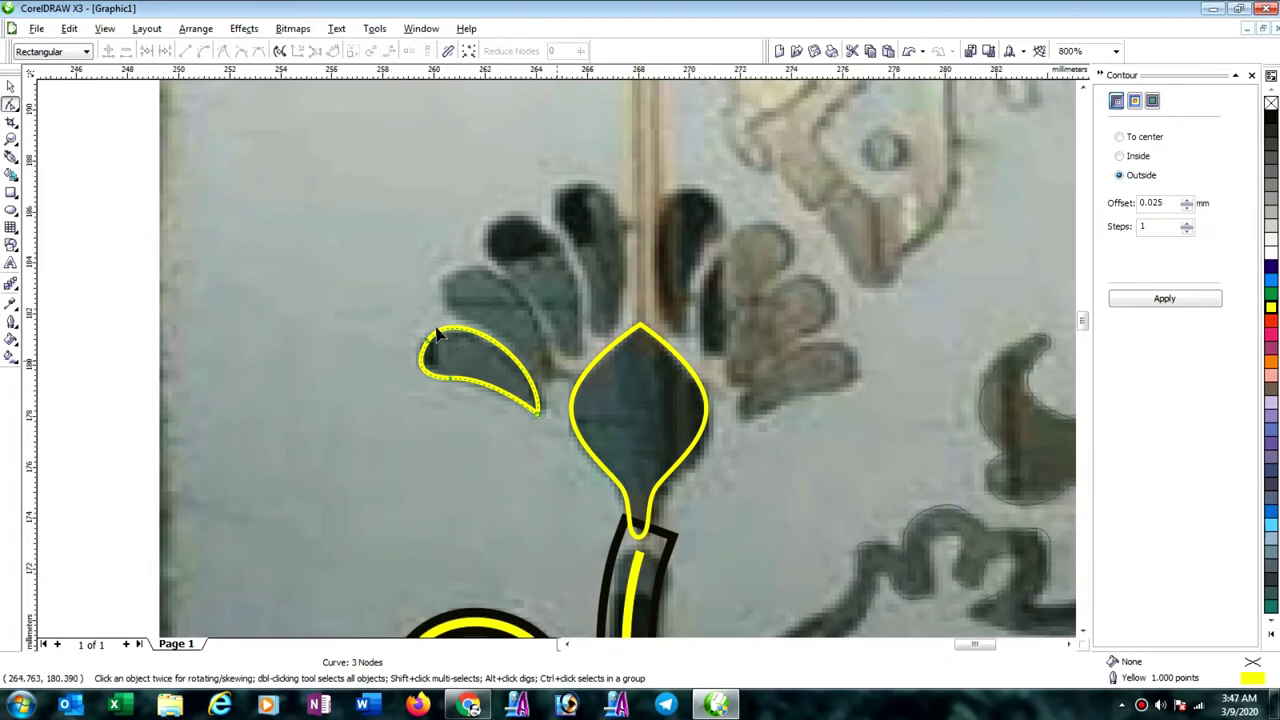
scroll(557, 358, up, 2)
scroll(478, 313, up, 2)
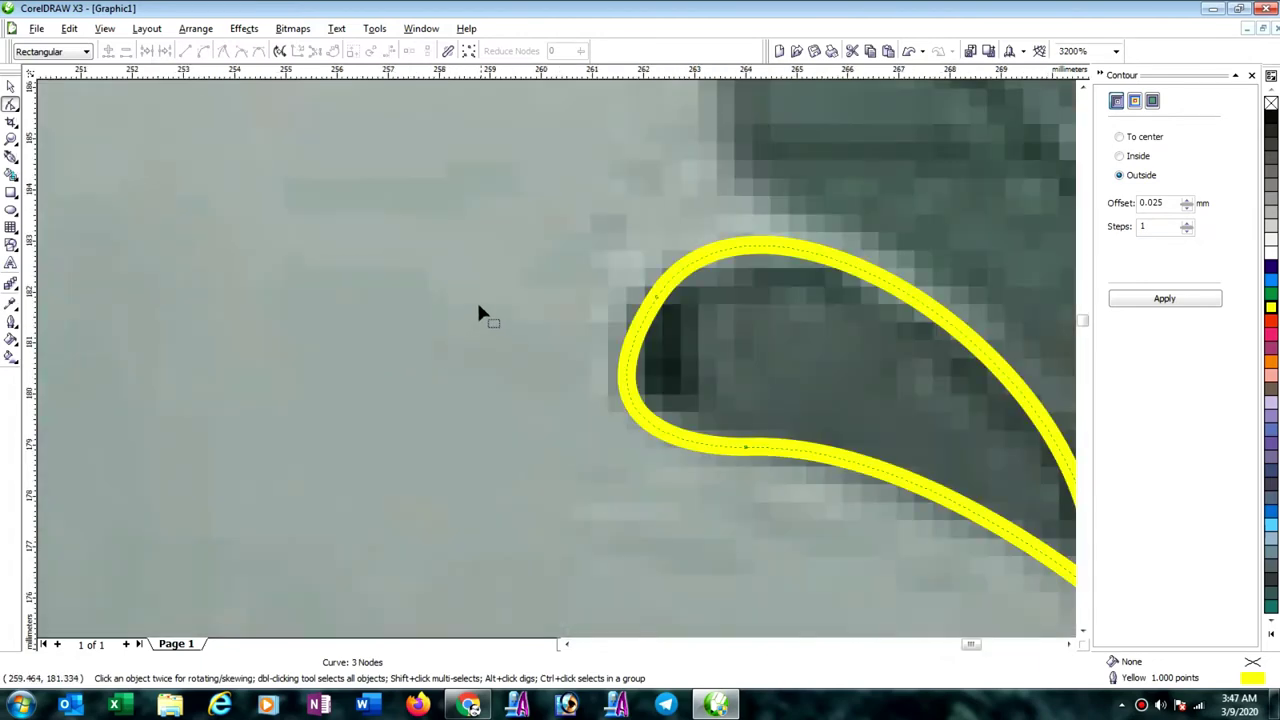
drag(707, 335, 699, 334)
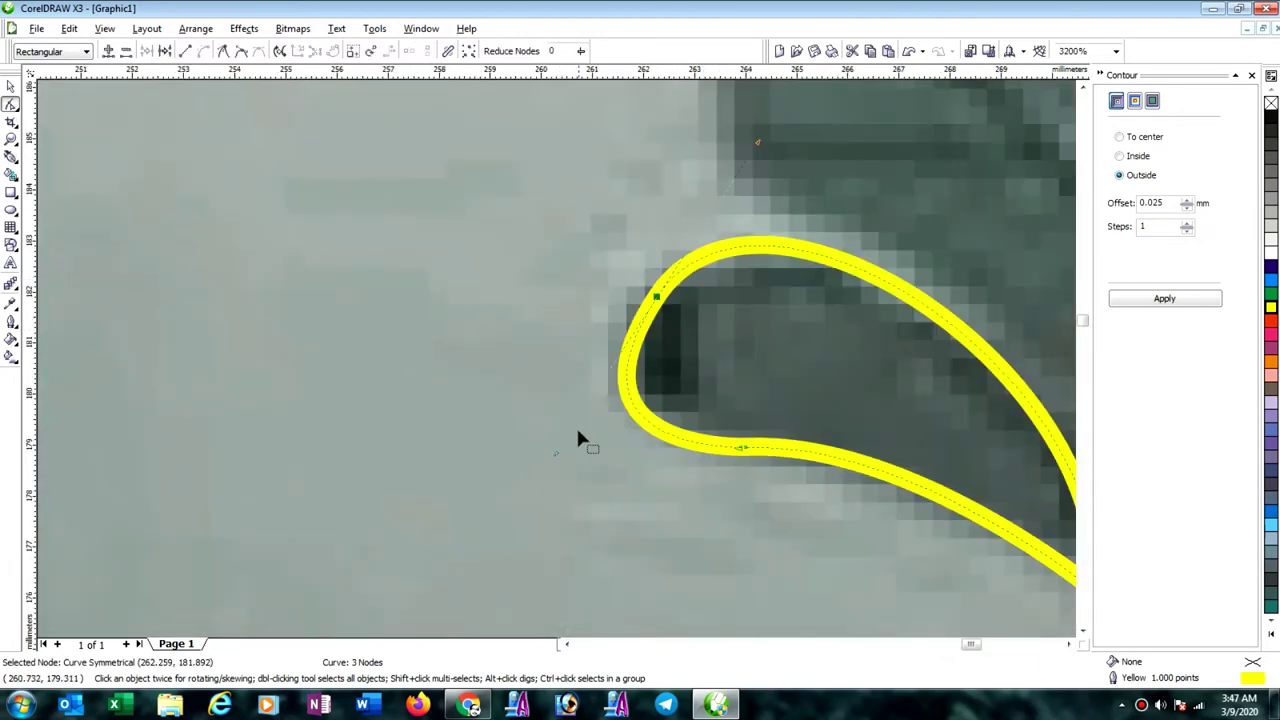
drag(555, 455, 571, 428)
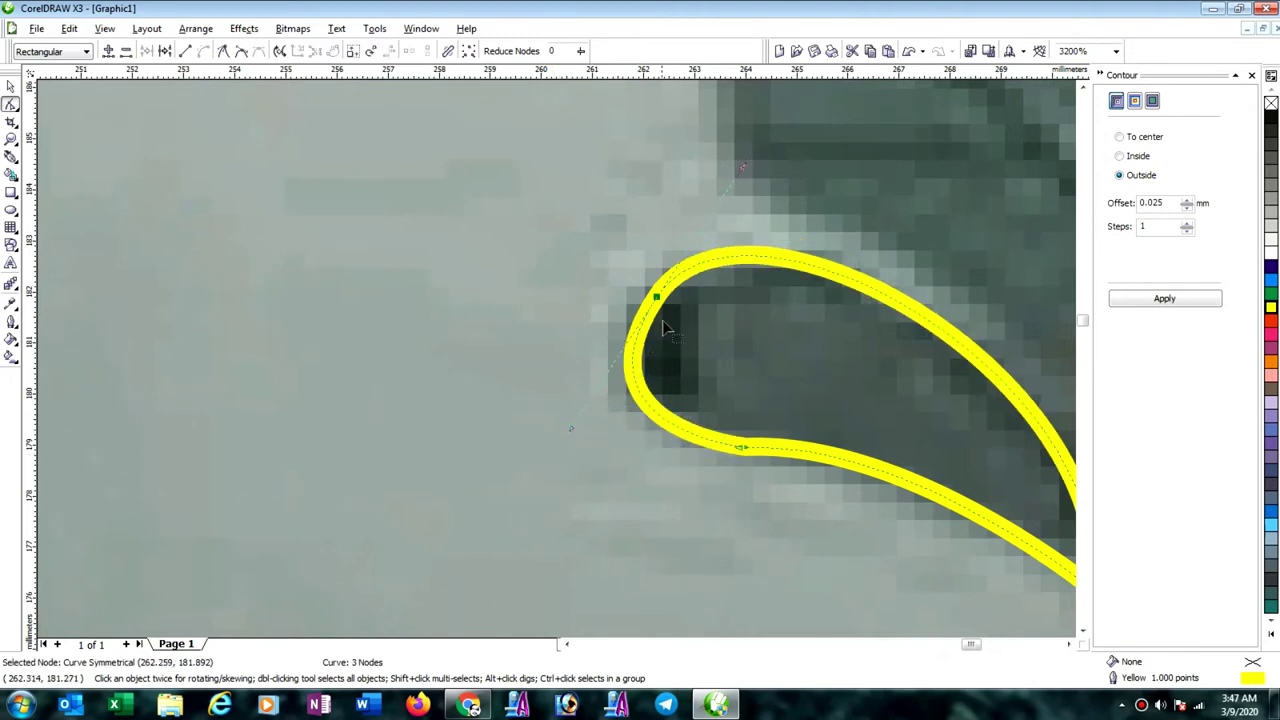
drag(658, 302, 650, 291)
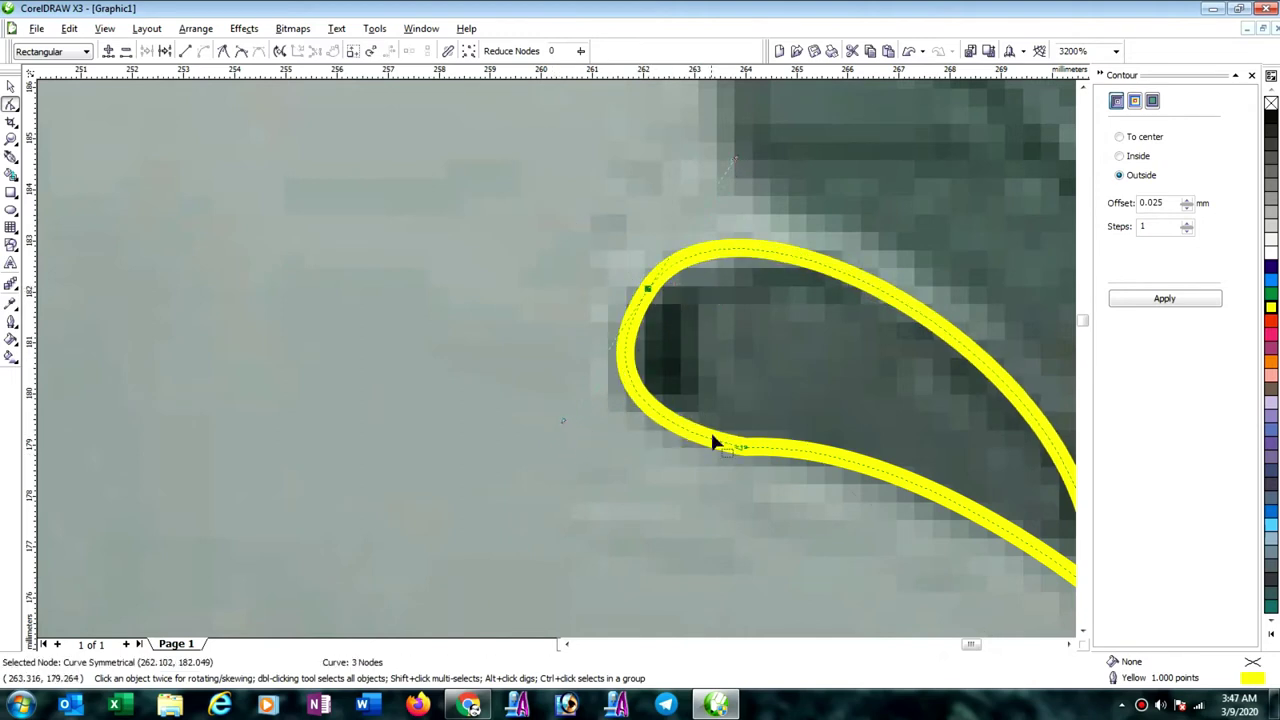
Even out the petal's rounded end by adjusting the handles of its lower and upper nodes.
drag(740, 452, 710, 462)
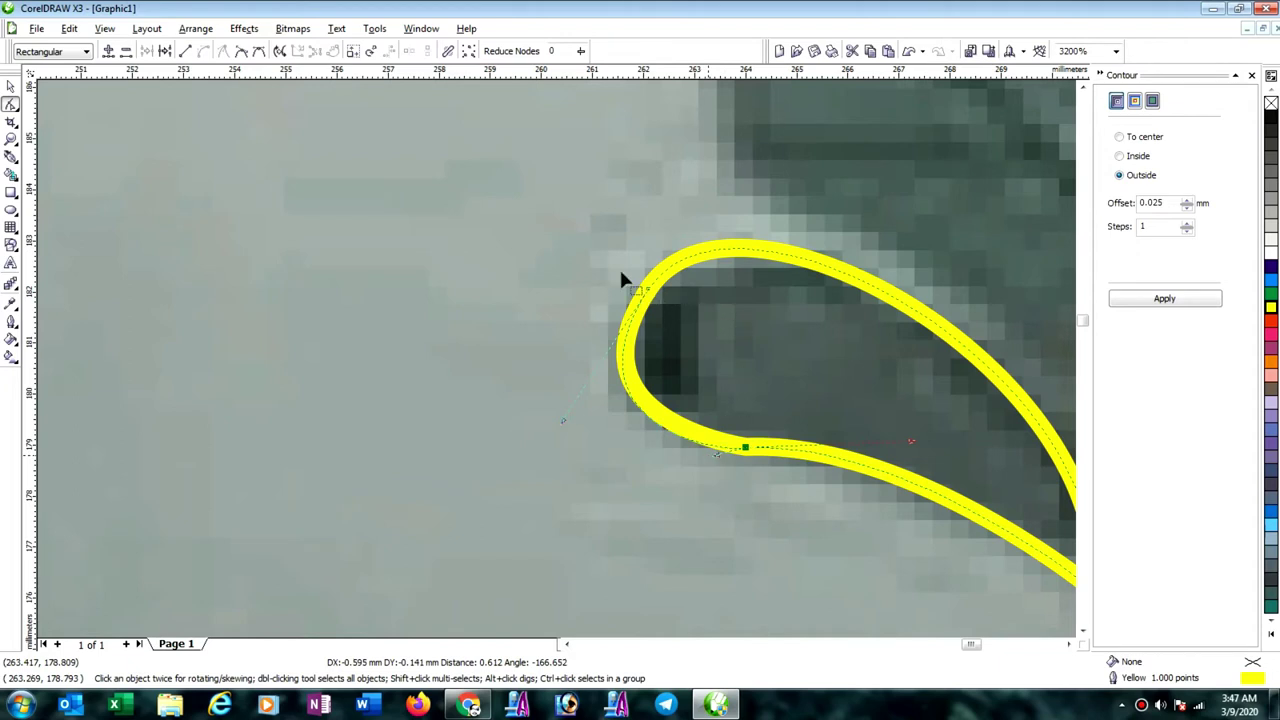
drag(621, 271, 620, 270)
drag(563, 420, 587, 410)
drag(710, 170, 744, 167)
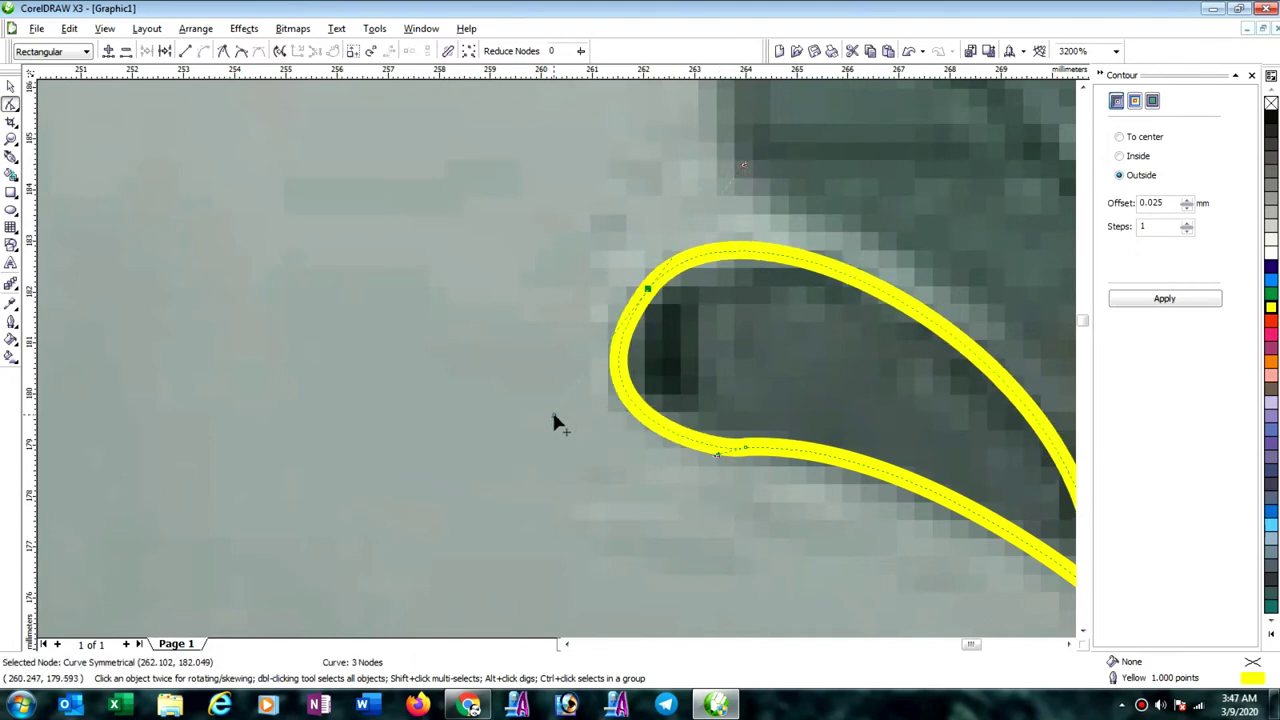
mouse_move(554, 415)
mouse_down()
mouse_move(583, 394)
mouse_move(561, 401)
mouse_up()
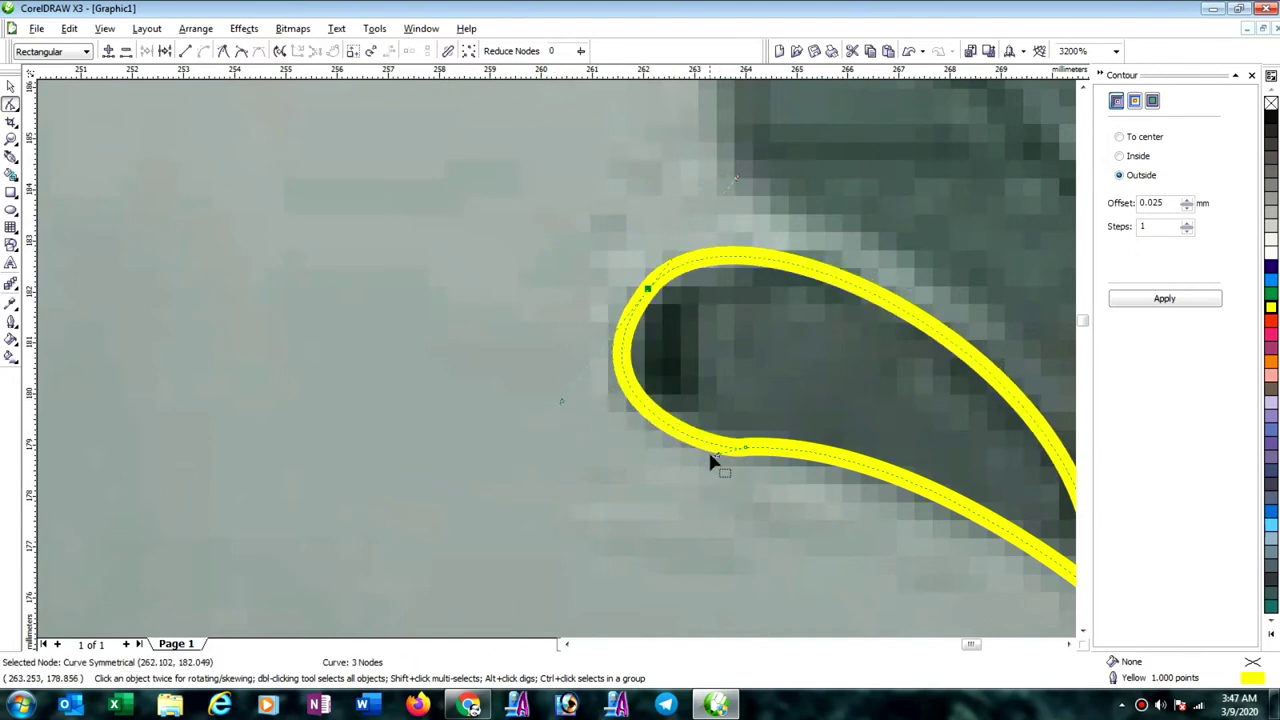
drag(716, 456, 697, 452)
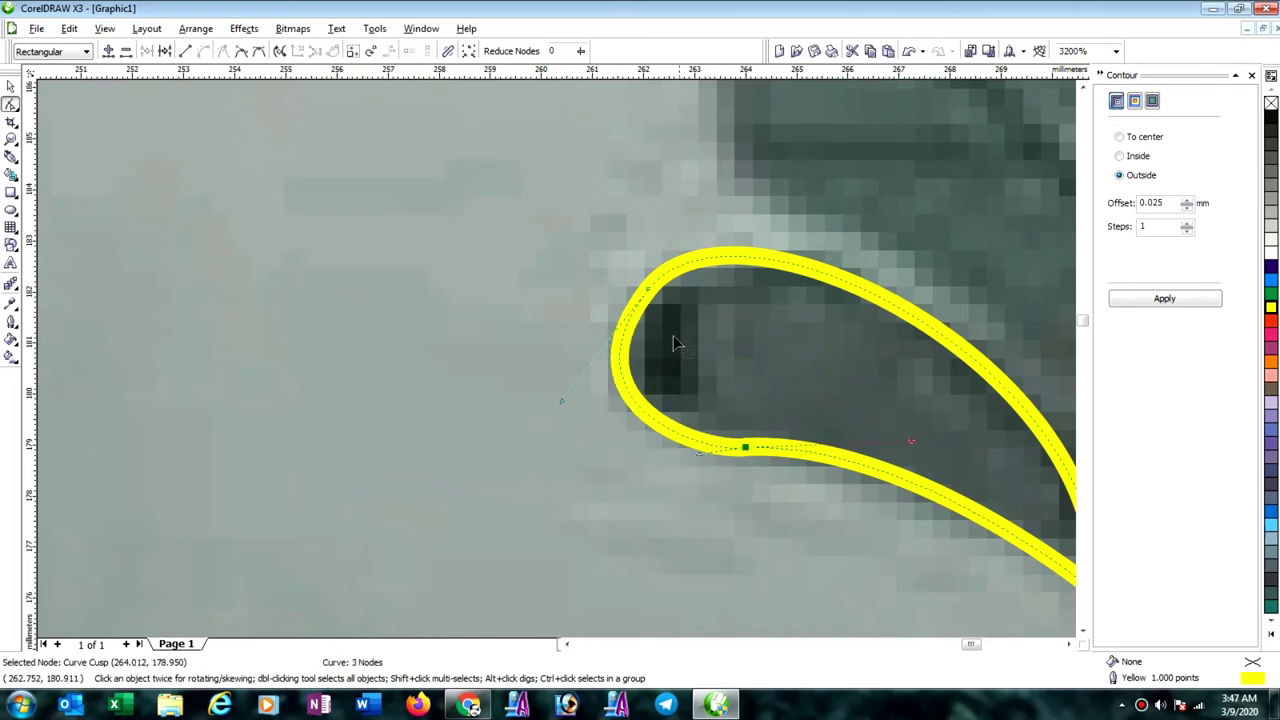
Make the petal's upper end node smooth and fine-tune its handles and the lower node's handle to fit the photo.
click(647, 291)
click(241, 51)
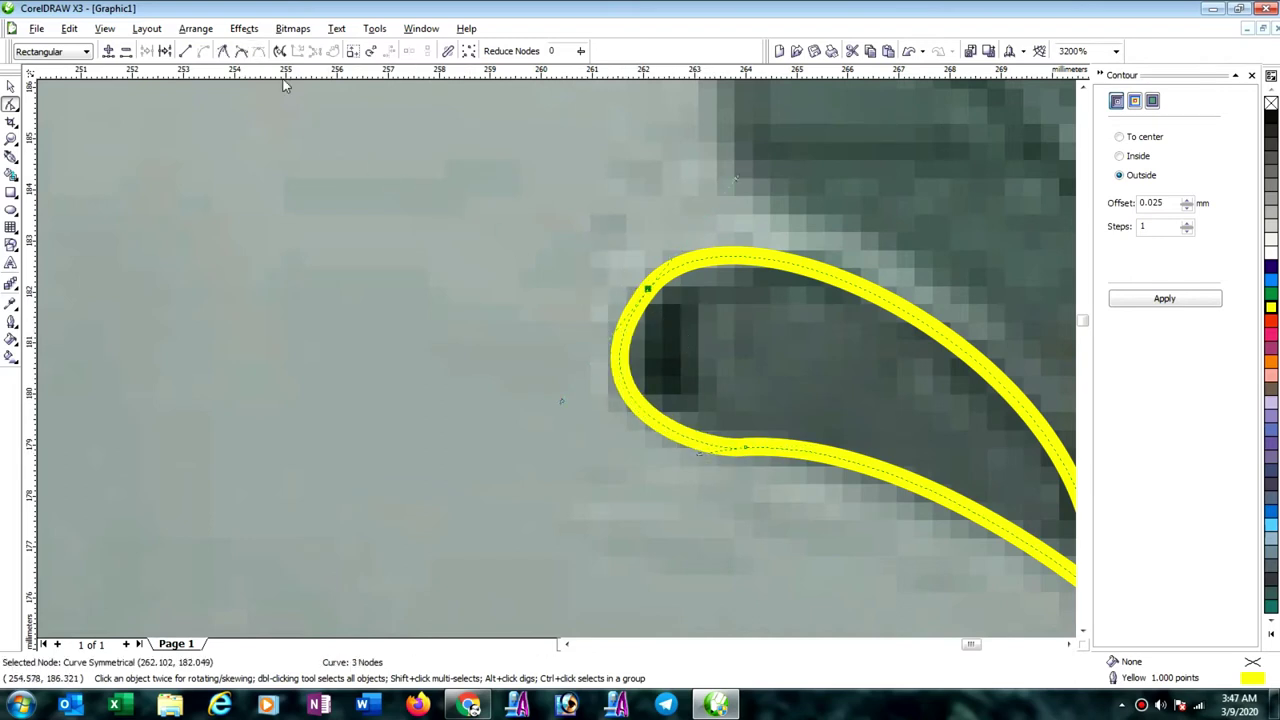
drag(565, 398, 573, 391)
drag(733, 180, 748, 168)
drag(699, 454, 684, 453)
scroll(793, 371, down, 2)
scroll(615, 329, down, 2)
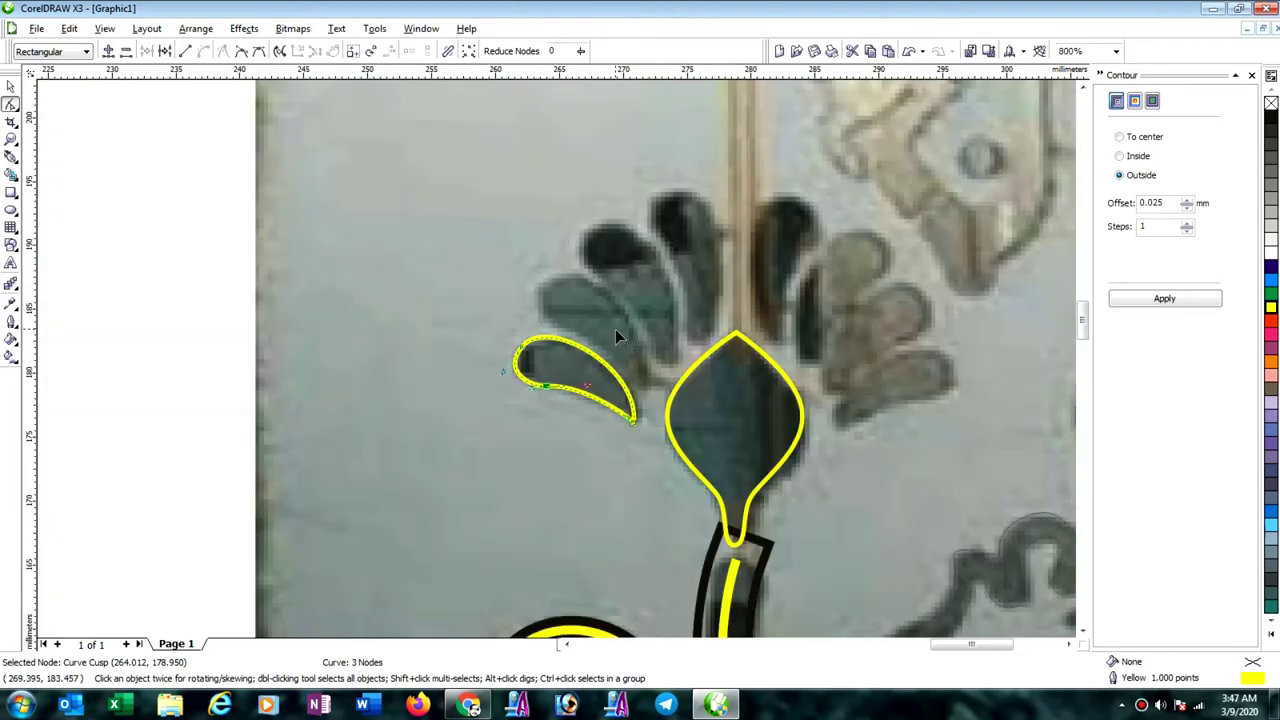
Place a copy of the finished petal outline over the next petal above it.
click(11, 87)
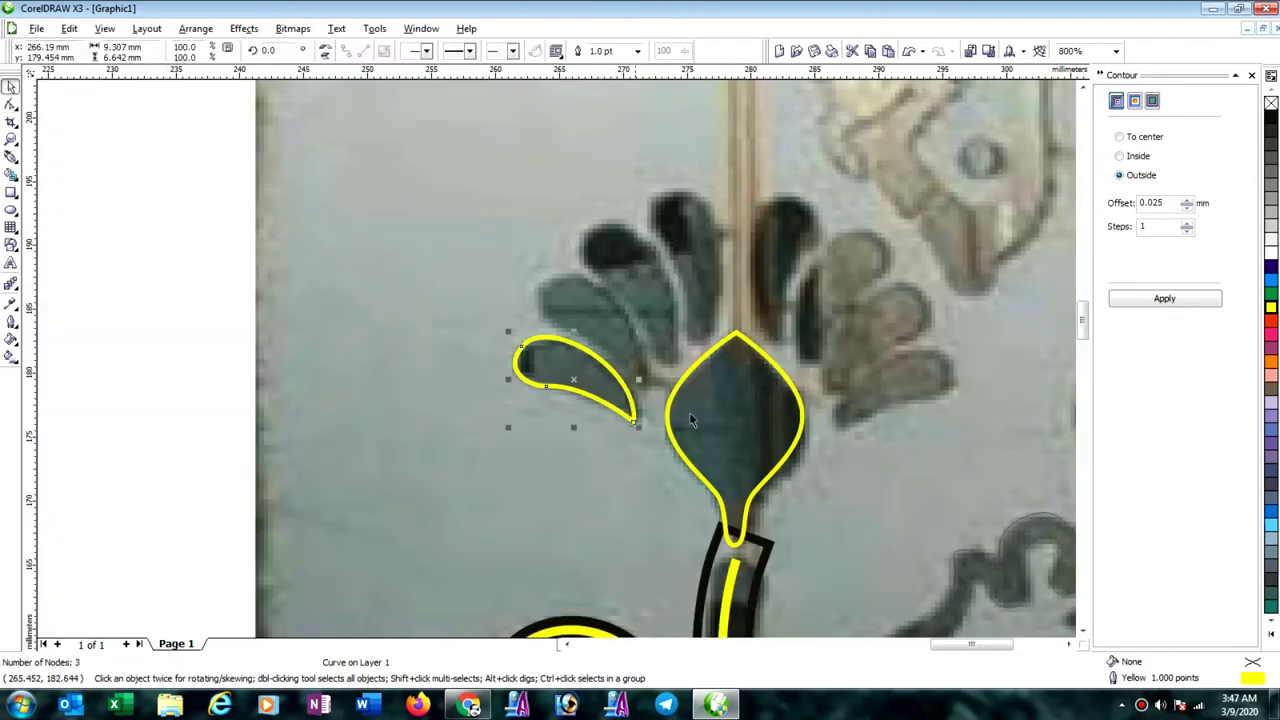
drag(574, 382, 590, 317)
click(590, 317)
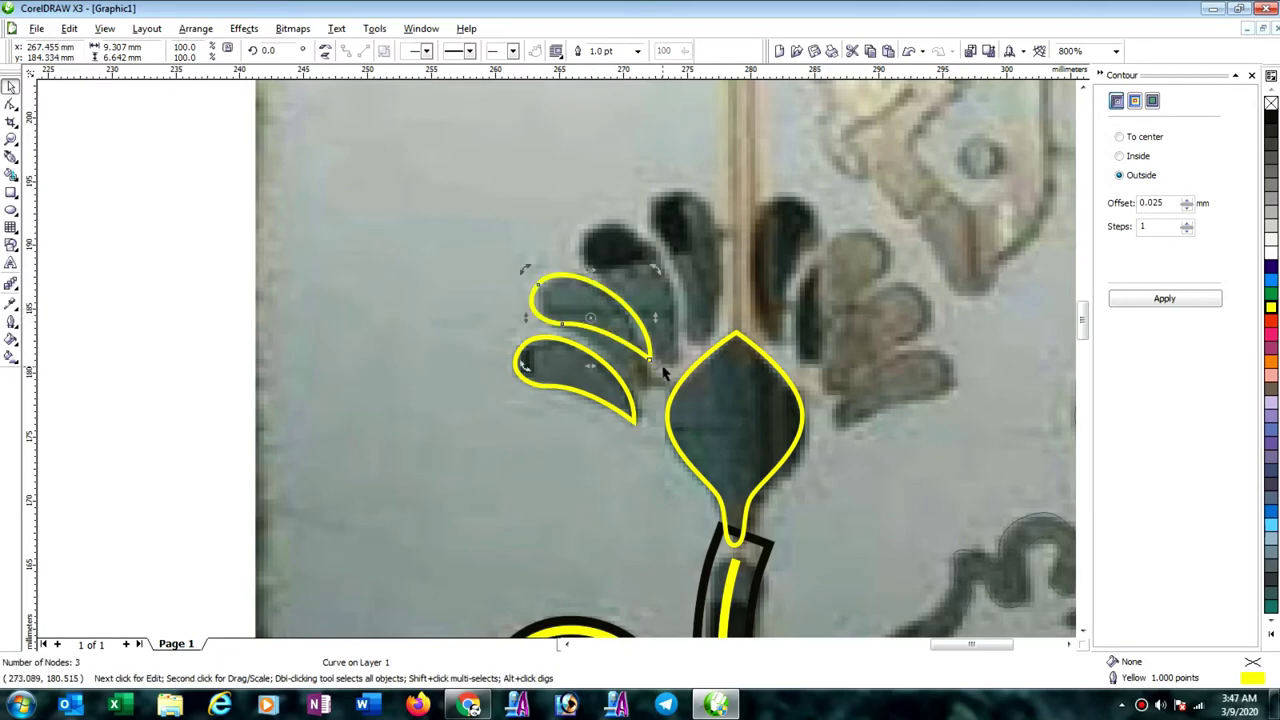
Rotate the second petal outline to 346.7 degrees and place a copy of it over the third petal.
mouse_move(656, 366)
mouse_down()
mouse_move(662, 344)
mouse_move(648, 372)
mouse_up()
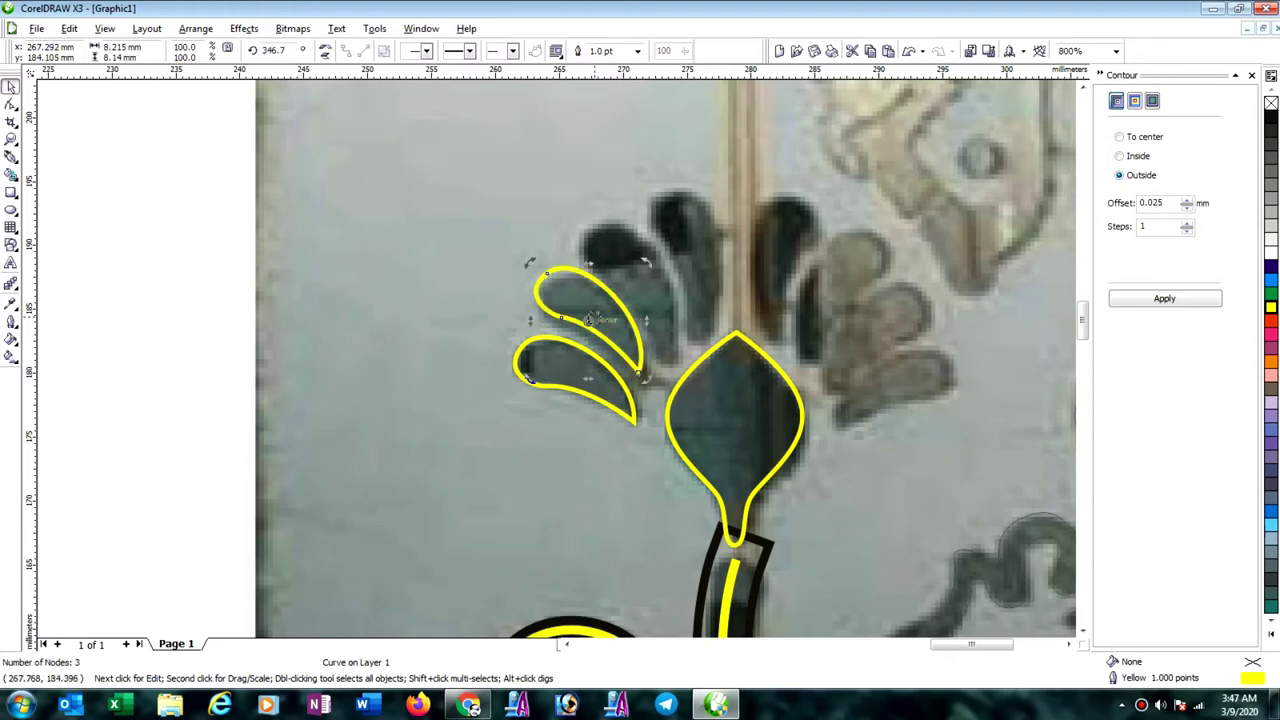
click(587, 321)
drag(587, 321, 632, 268)
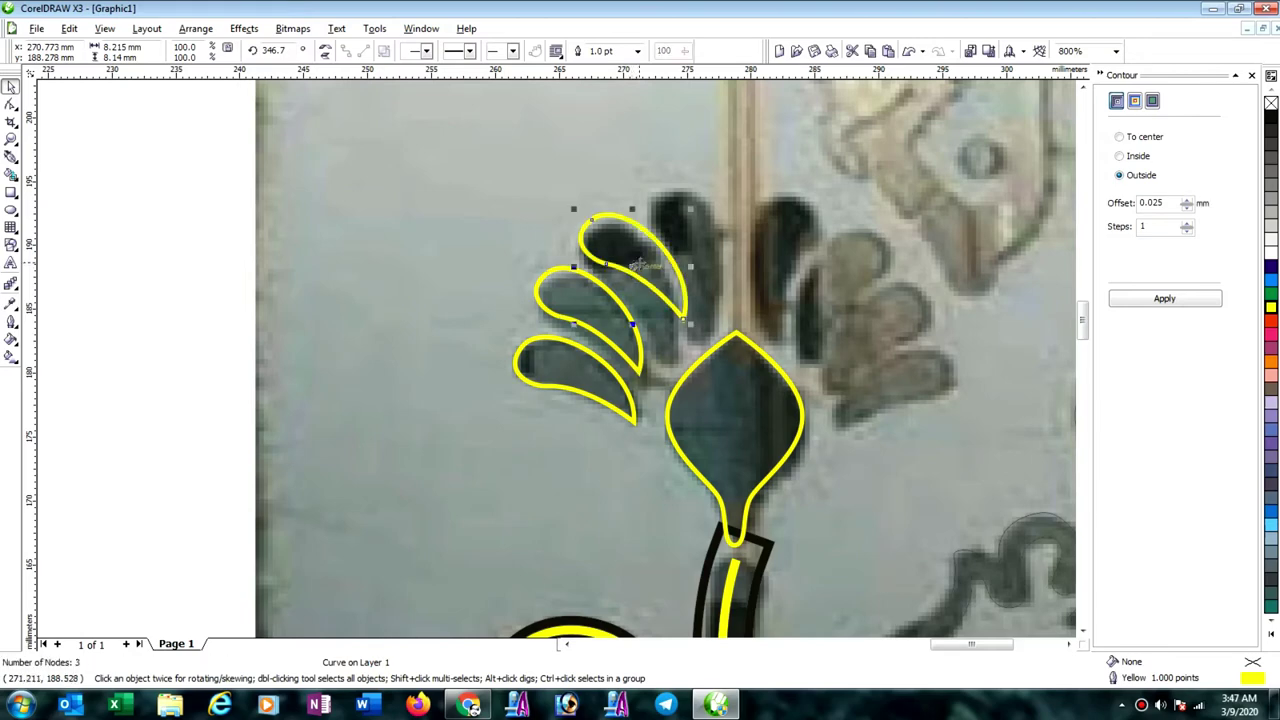
Rotate the third petal copy to about 328.3 degrees and lengthen it to about 112.7 percent to fit the photo.
click(632, 266)
drag(693, 326, 683, 350)
click(670, 319)
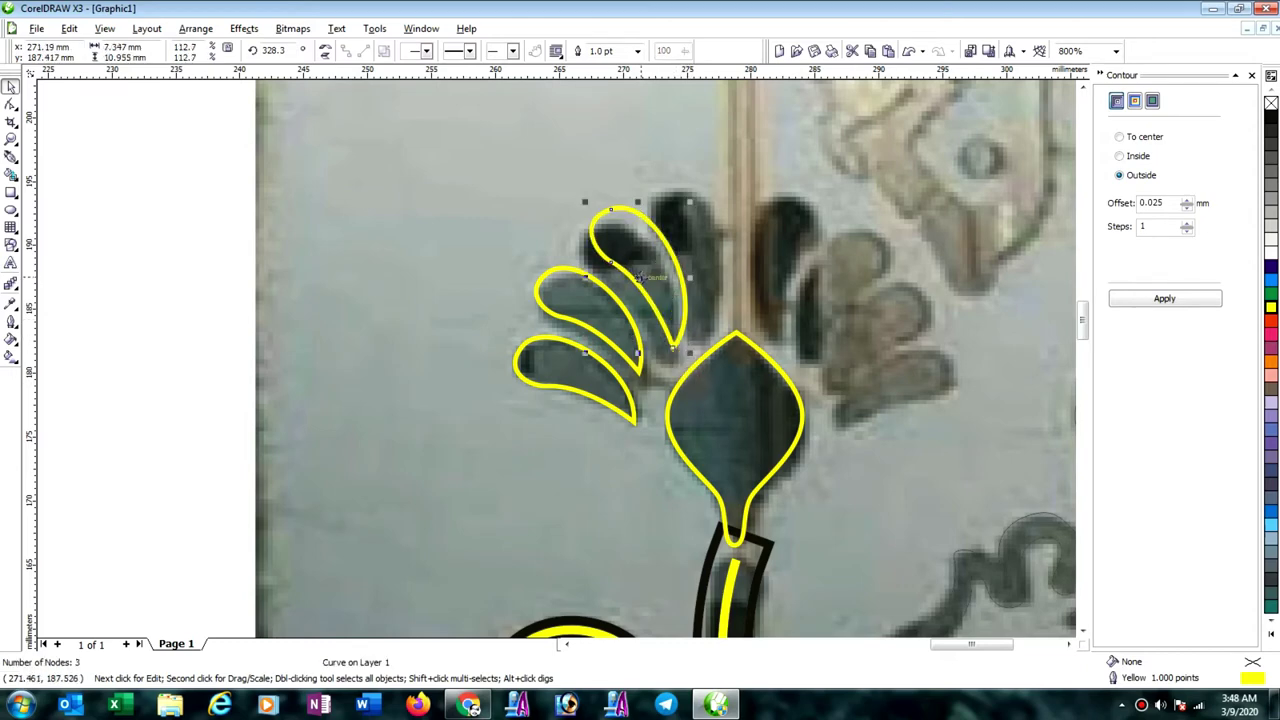
Tilt the third petal to about 325.4 degrees and place a copy of it over the petal beside the flower's centre line.
click(637, 277)
click(689, 272)
drag(689, 277, 688, 243)
click(689, 242)
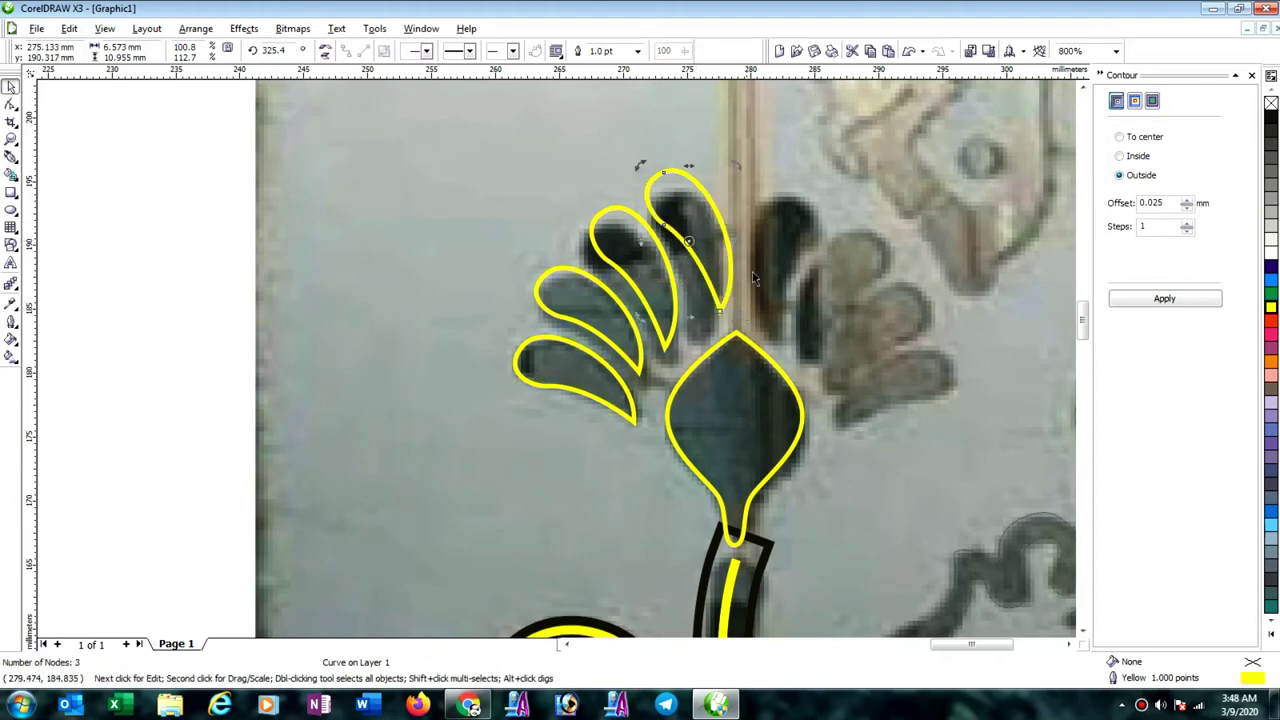
Rotate the fourth petal to about 306.1 degrees and stretch it downward to about 12.9 mm tall.
drag(738, 165, 744, 205)
click(710, 304)
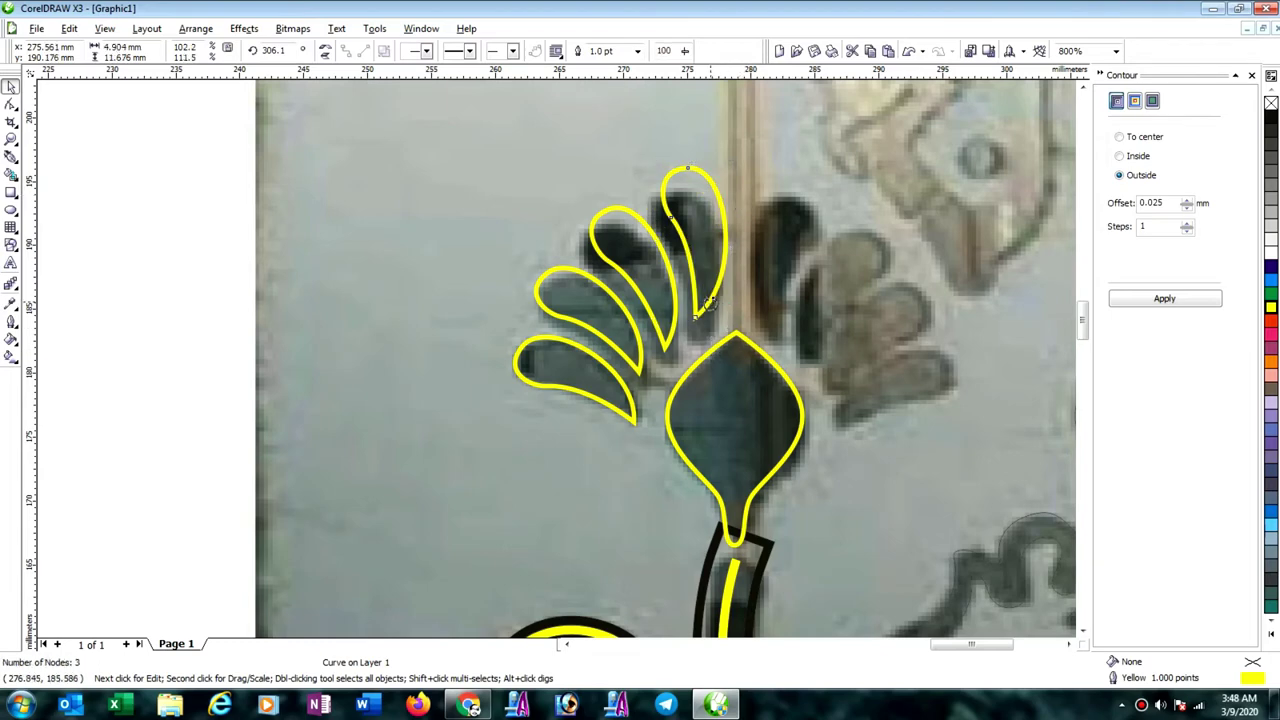
drag(694, 319, 694, 336)
click(798, 216)
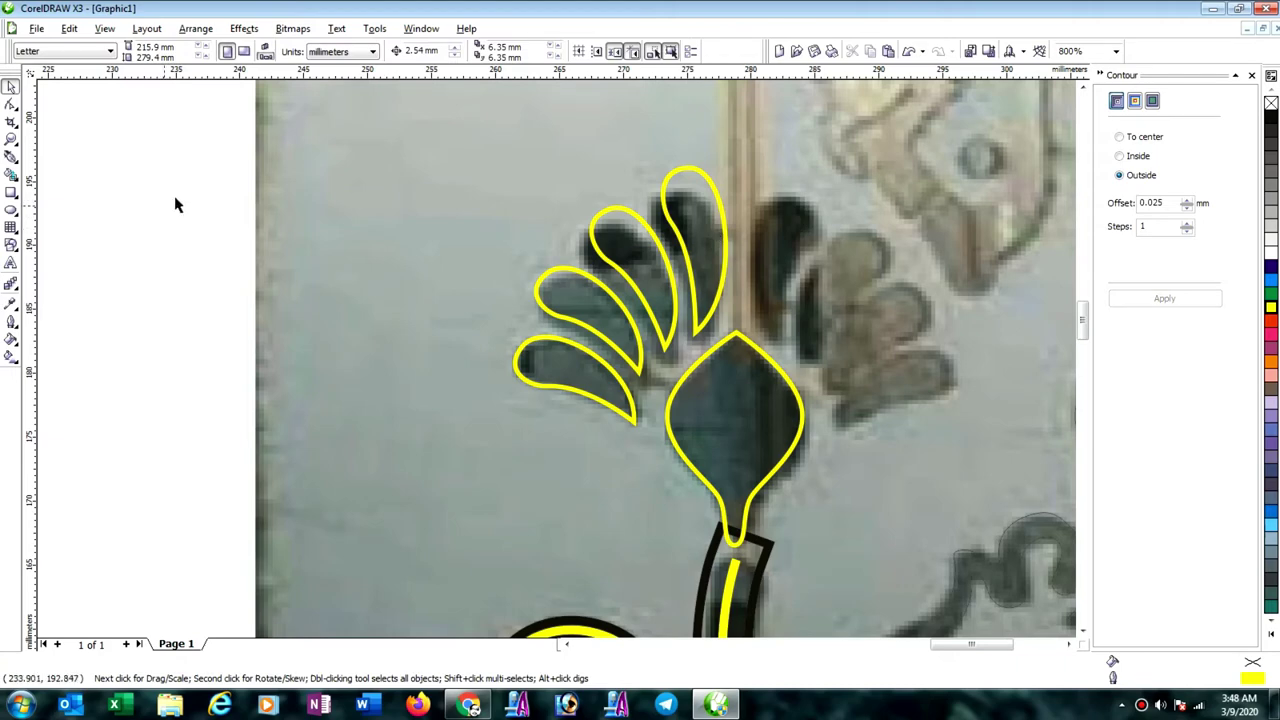
Mirror a copy of the four petal outlines horizontally onto the opposite side of the flower.
drag(166, 155, 742, 425)
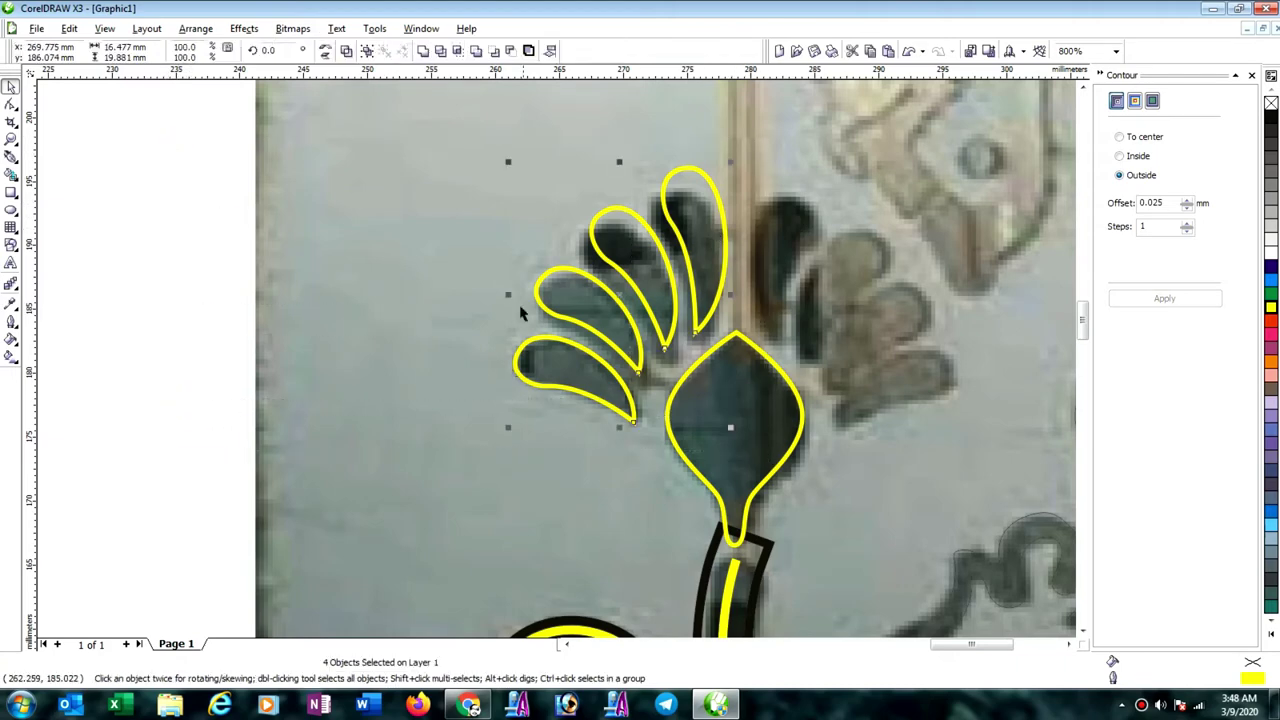
drag(508, 293, 816, 316)
key(Right)
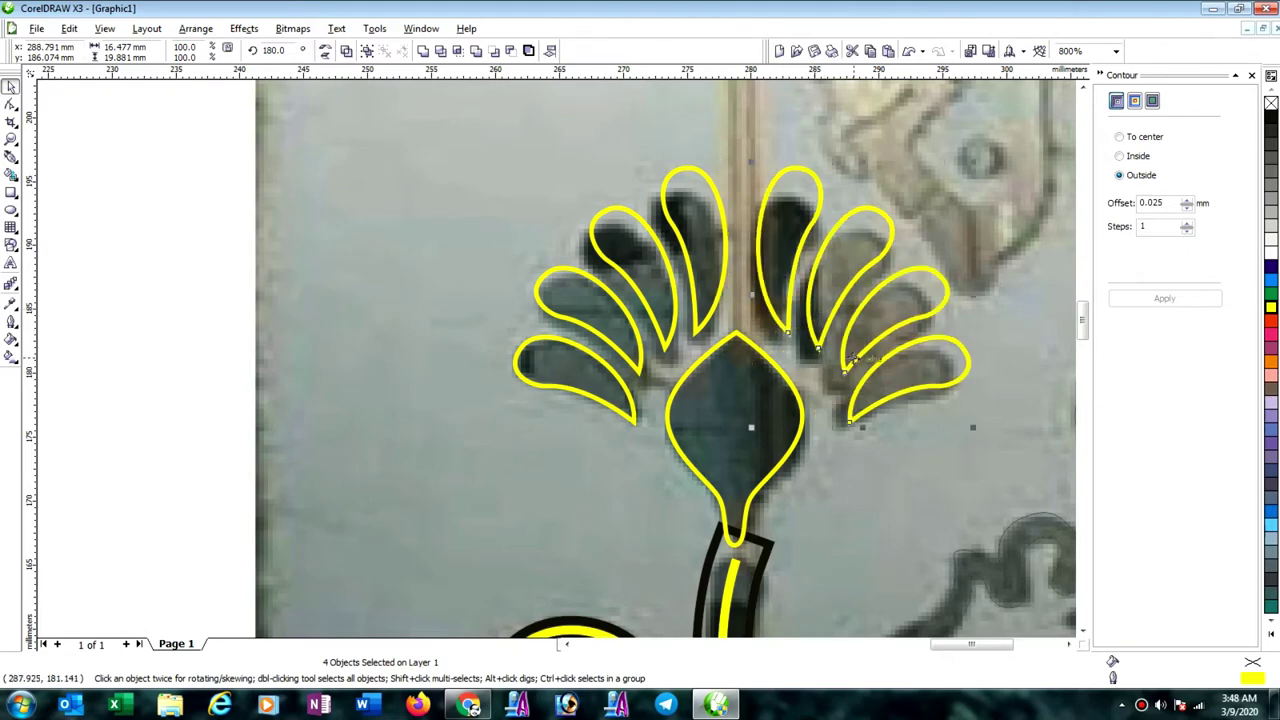
Shift the two lower mirrored petals down and inward so they match the petals in the photo.
click(861, 497)
click(852, 374)
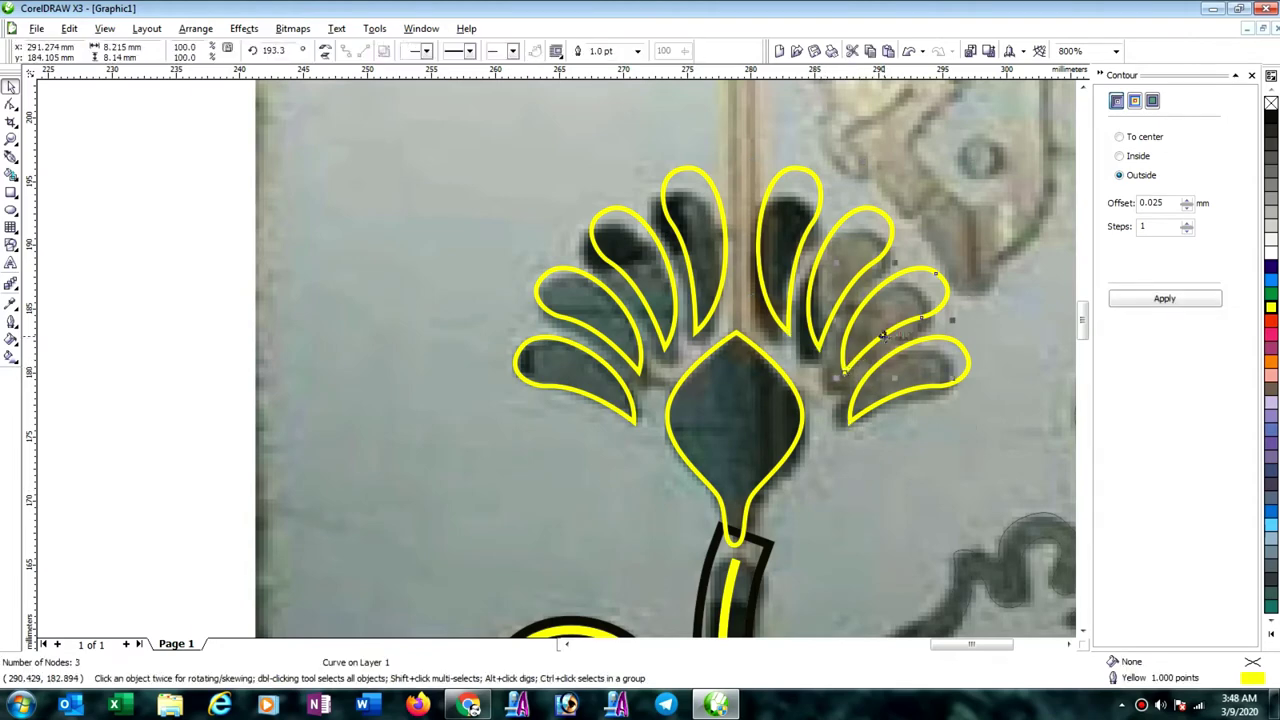
drag(879, 340, 904, 401)
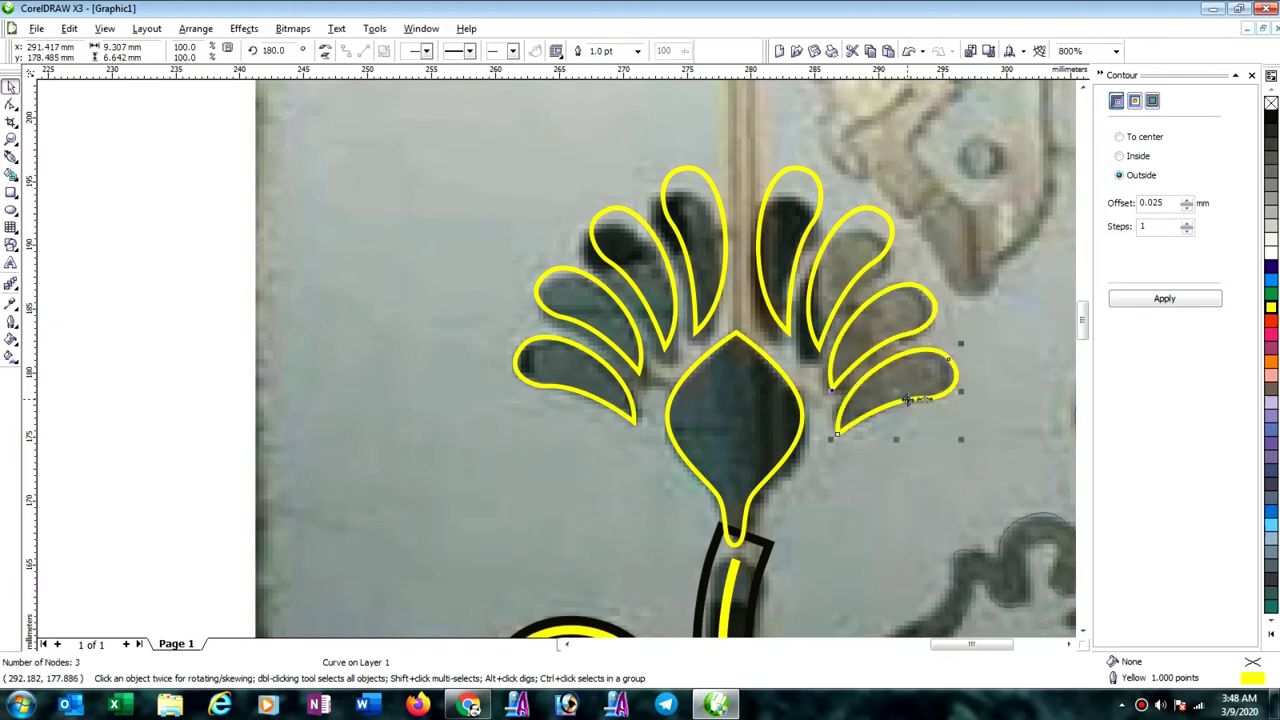
Rotate the two upper mirrored petals slightly outward, turning the innermost one to about 230.4 degrees.
click(838, 305)
click(848, 284)
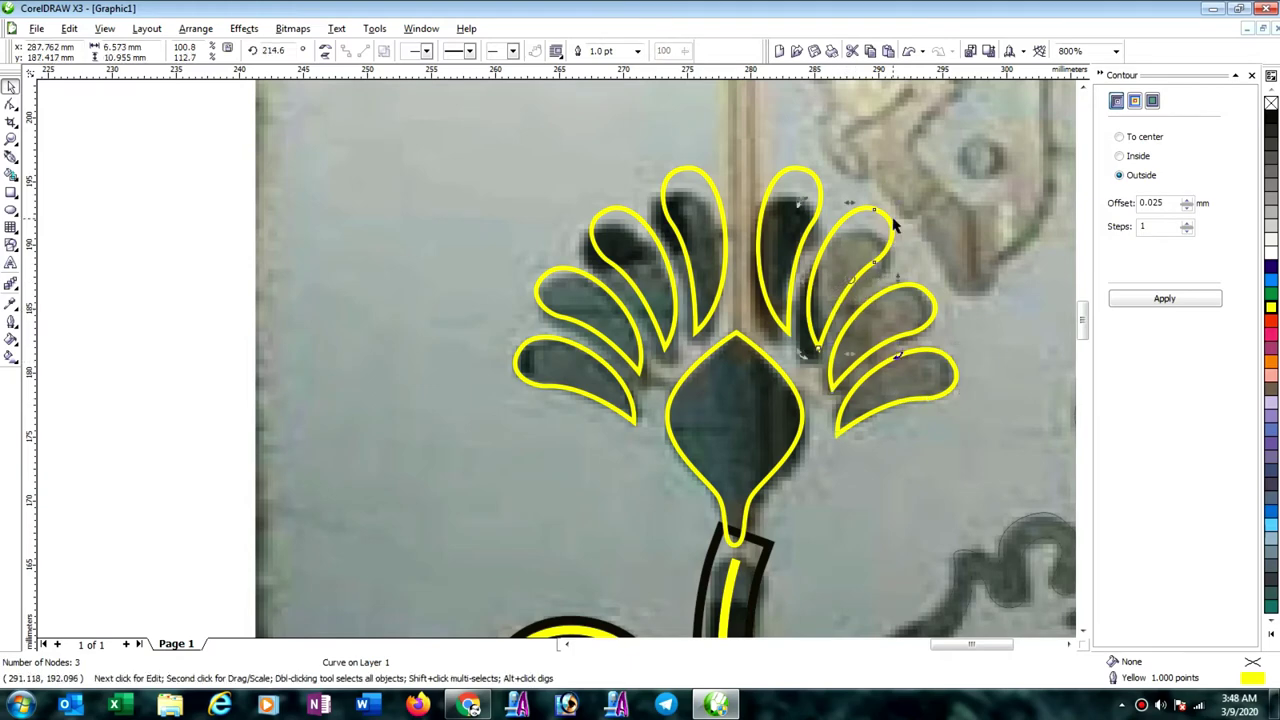
drag(898, 200, 817, 199)
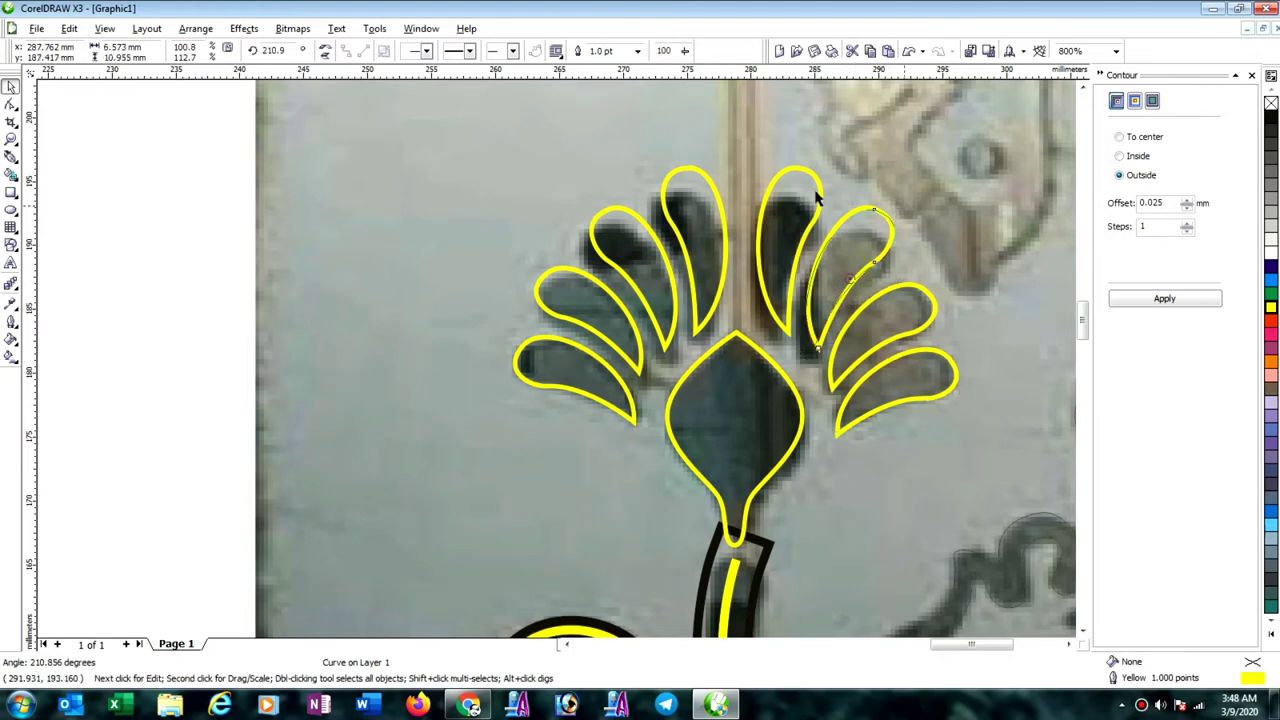
click(819, 193)
click(818, 202)
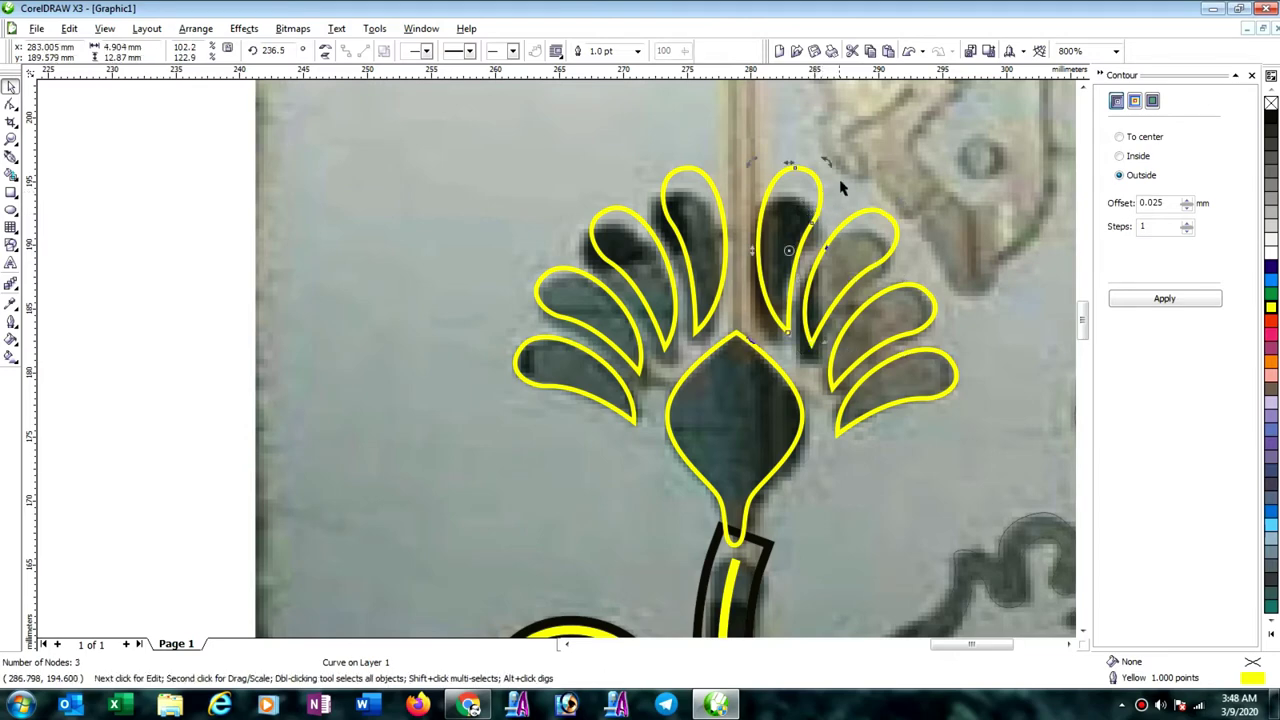
drag(824, 164, 840, 162)
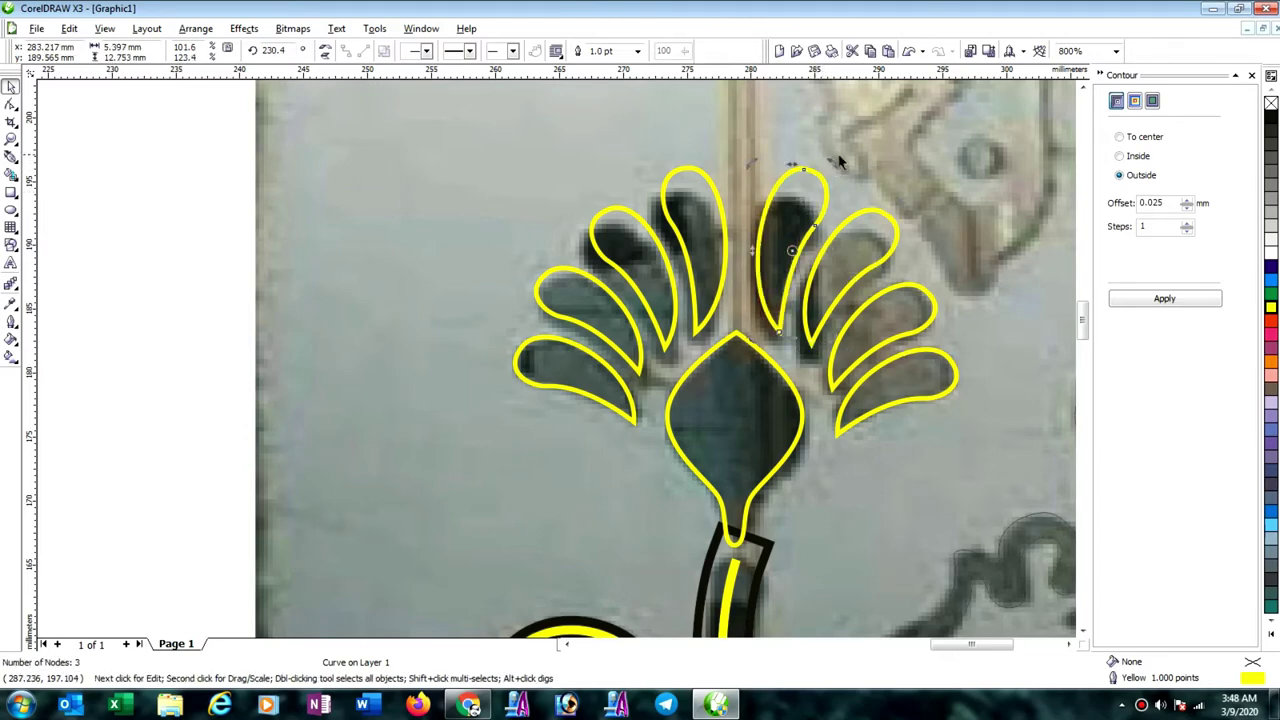
key(Escape)
Select all the traced outlines of the flower, stem, spirals and lower leaf and break them apart.
scroll(836, 183, down, 2)
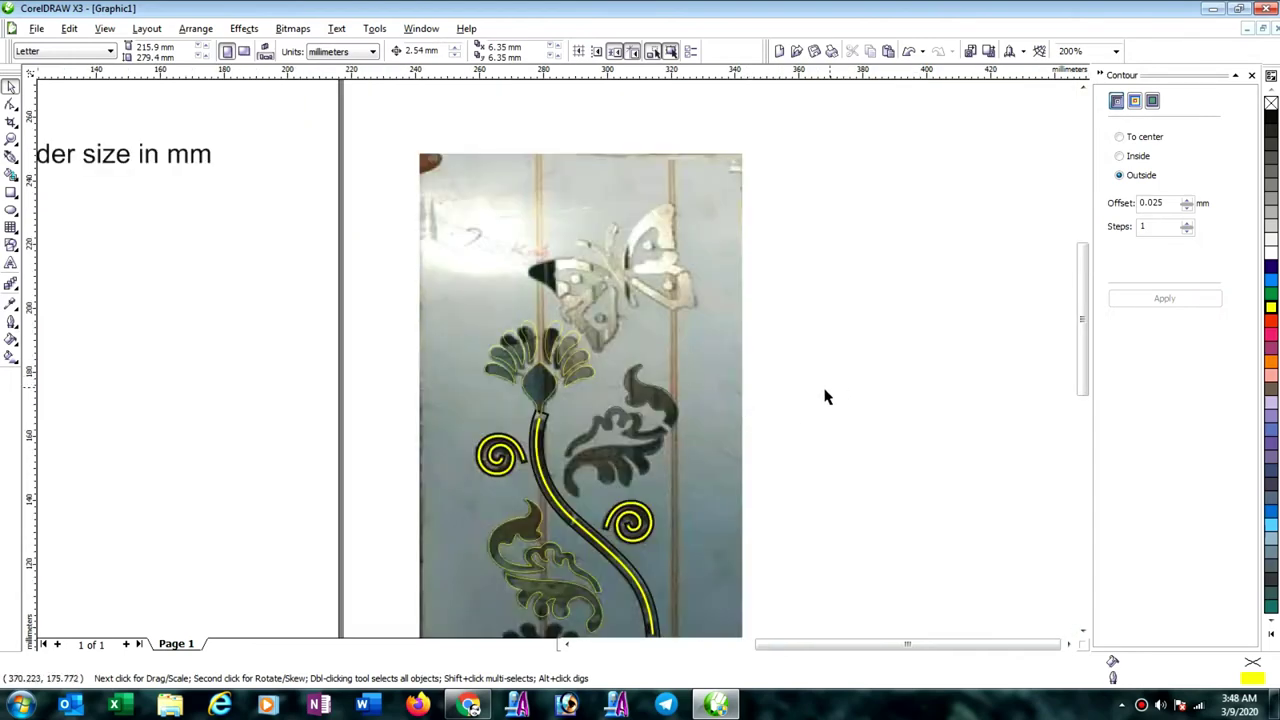
scroll(657, 396, down, 2)
scroll(553, 362, up, 2)
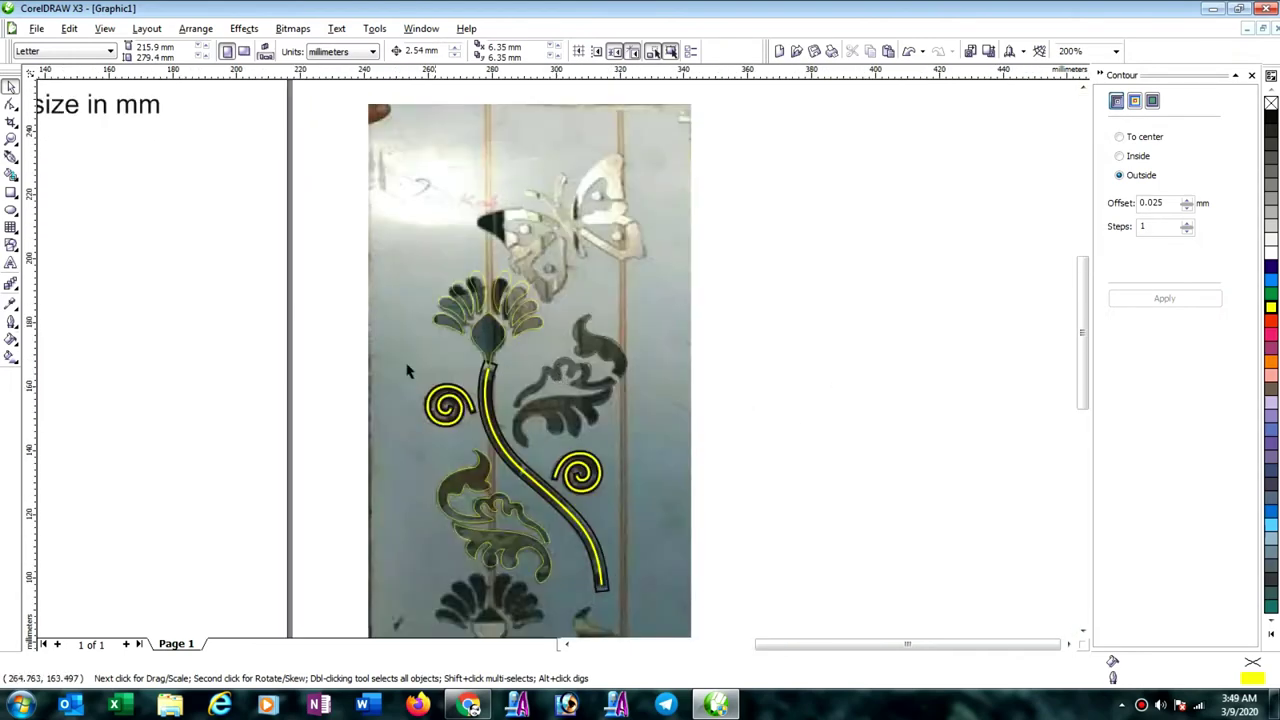
drag(212, 272, 702, 624)
click(196, 28)
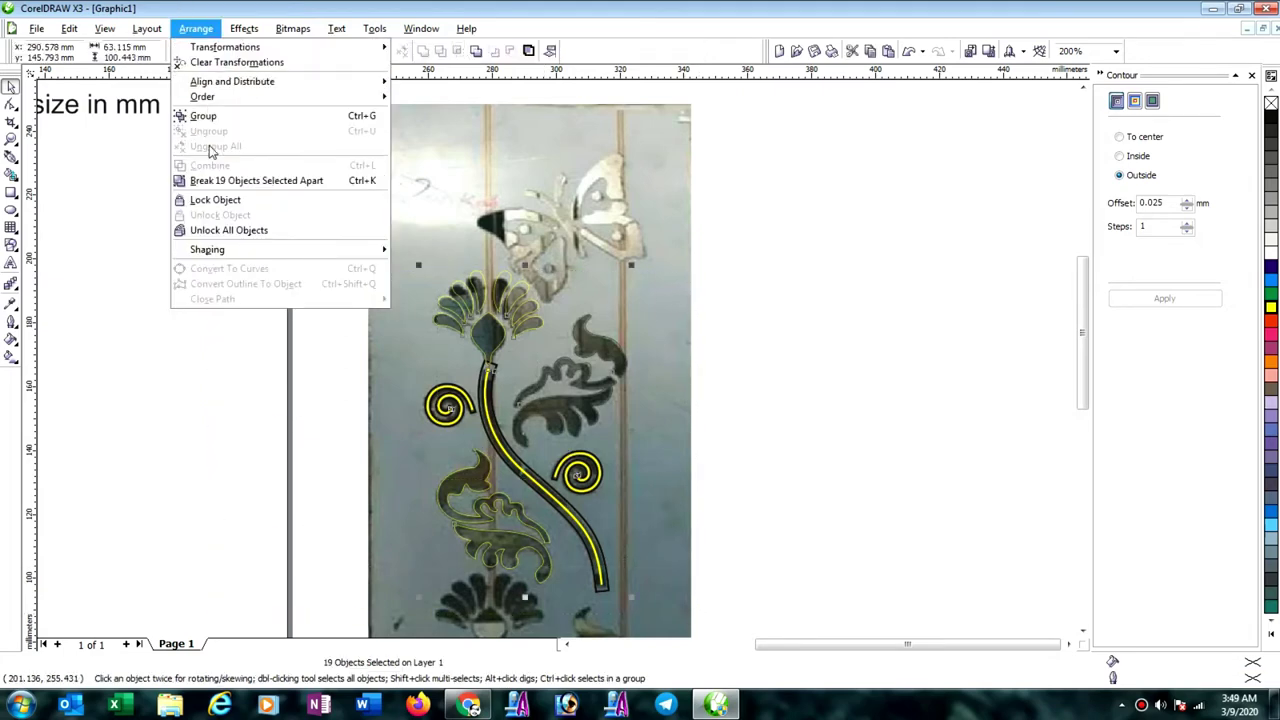
click(222, 182)
click(174, 223)
Delete the yellow centre lines of both spirals and the stem, leaving only their black contours.
scroll(421, 385, up, 2)
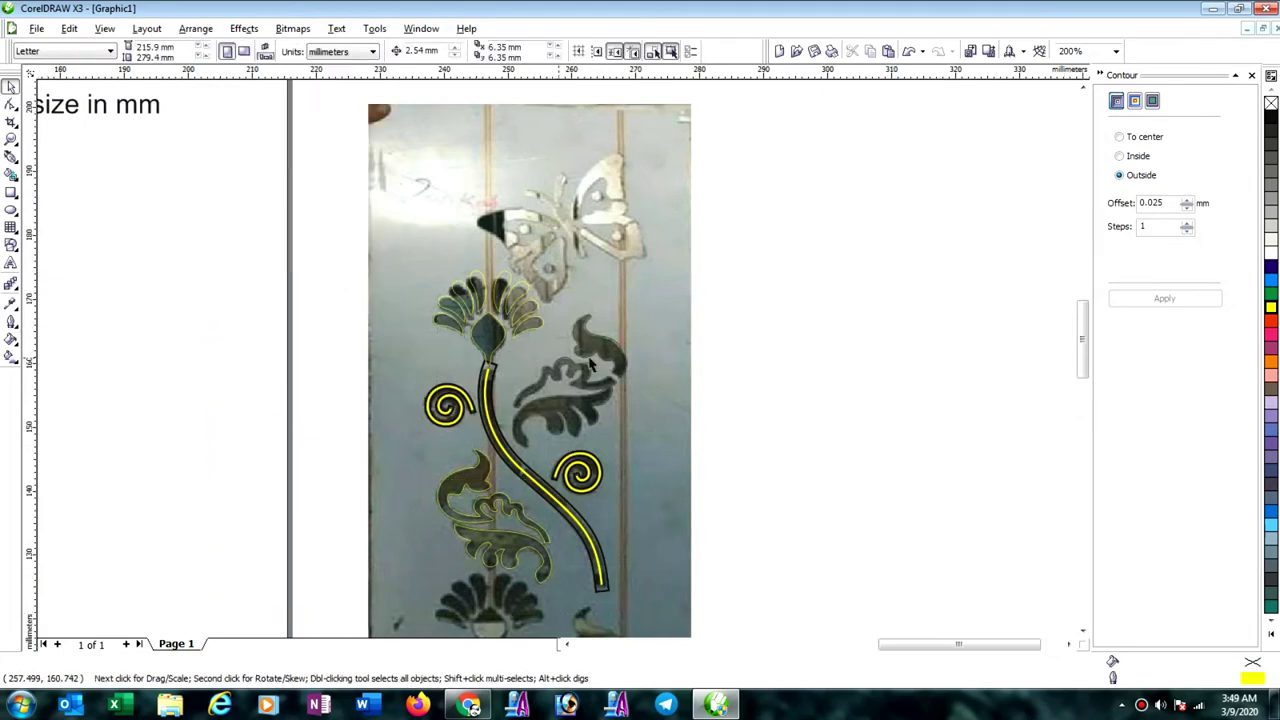
scroll(583, 378, up, 3)
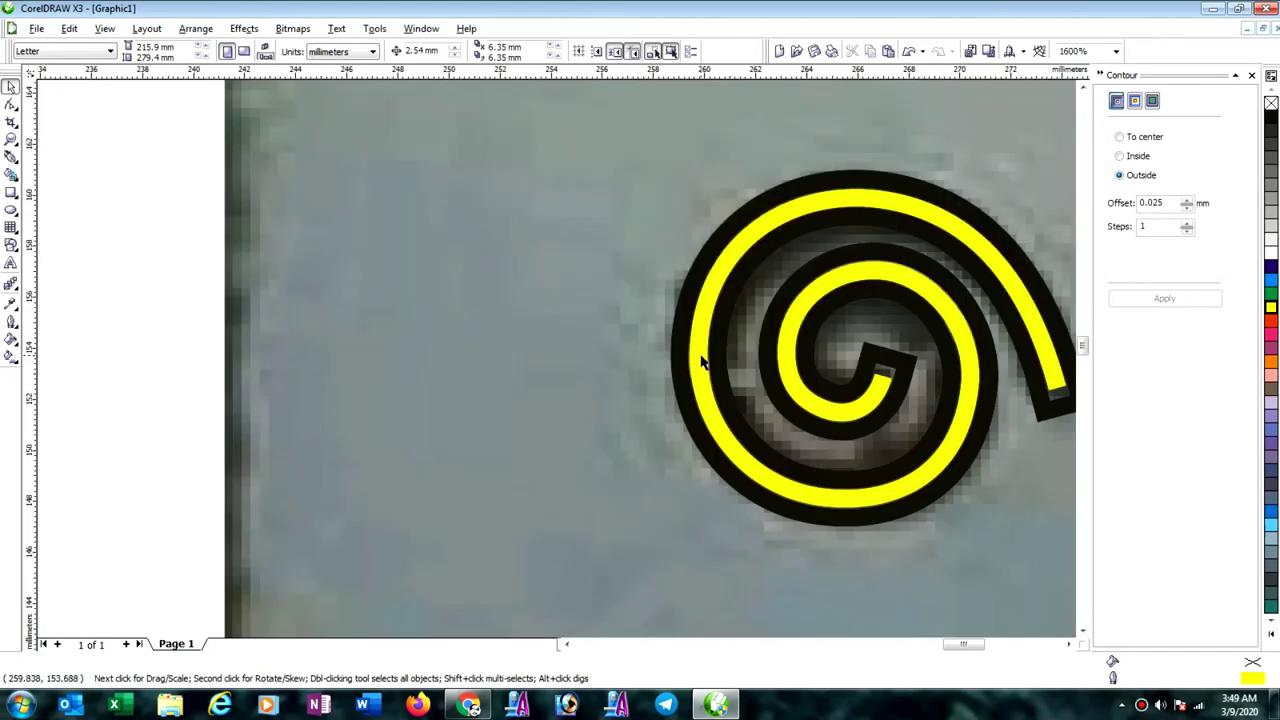
click(700, 352)
key(Delete)
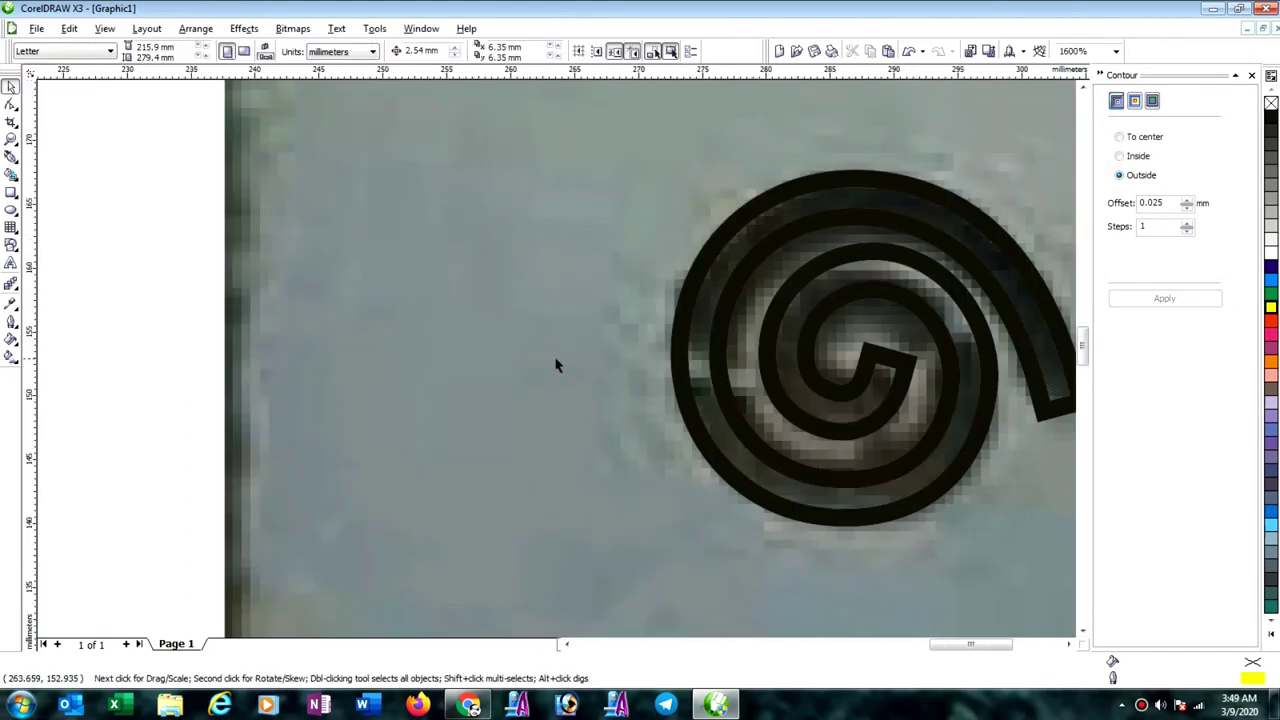
scroll(555, 366, down, 2)
scroll(870, 414, down, 2)
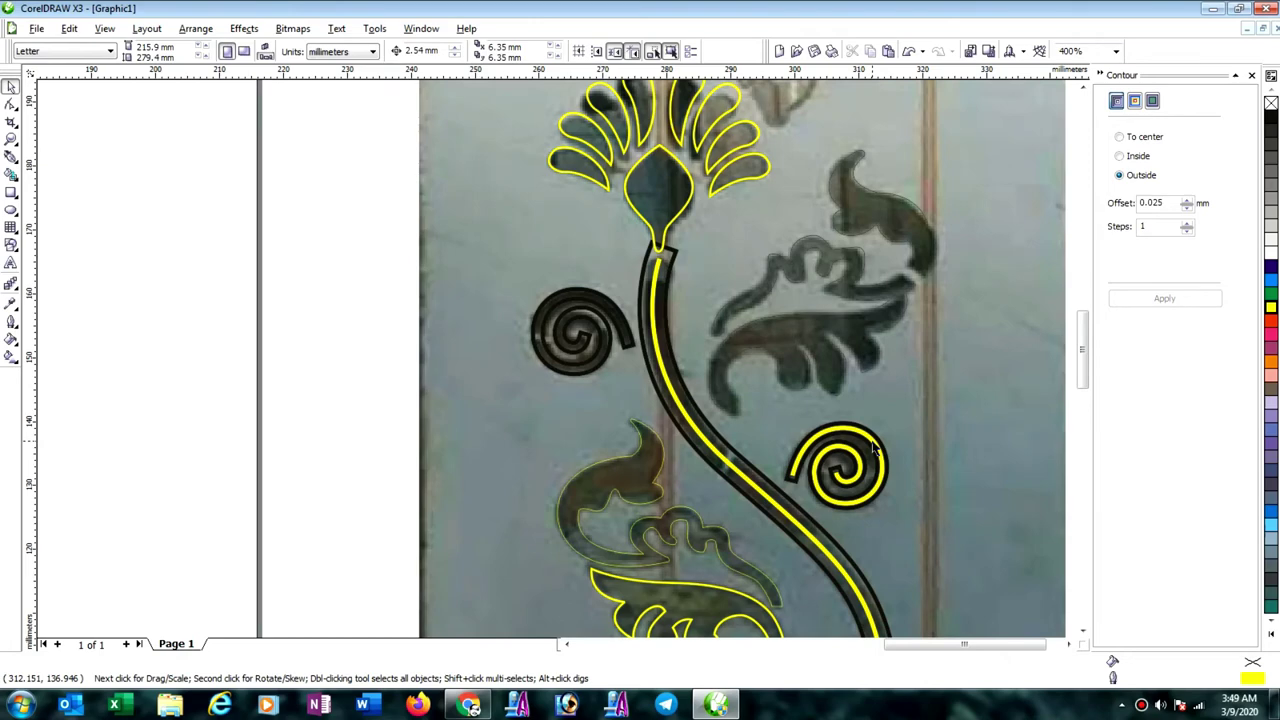
click(876, 451)
key(Delete)
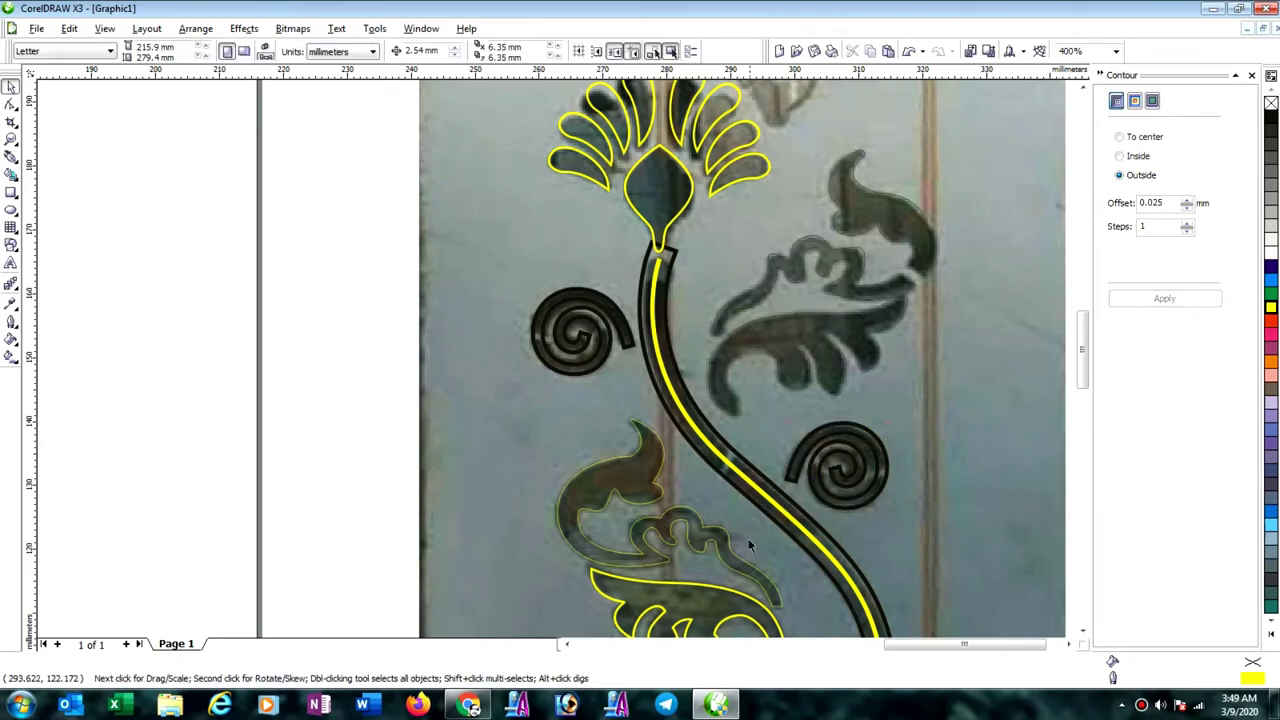
click(790, 518)
key(Delete)
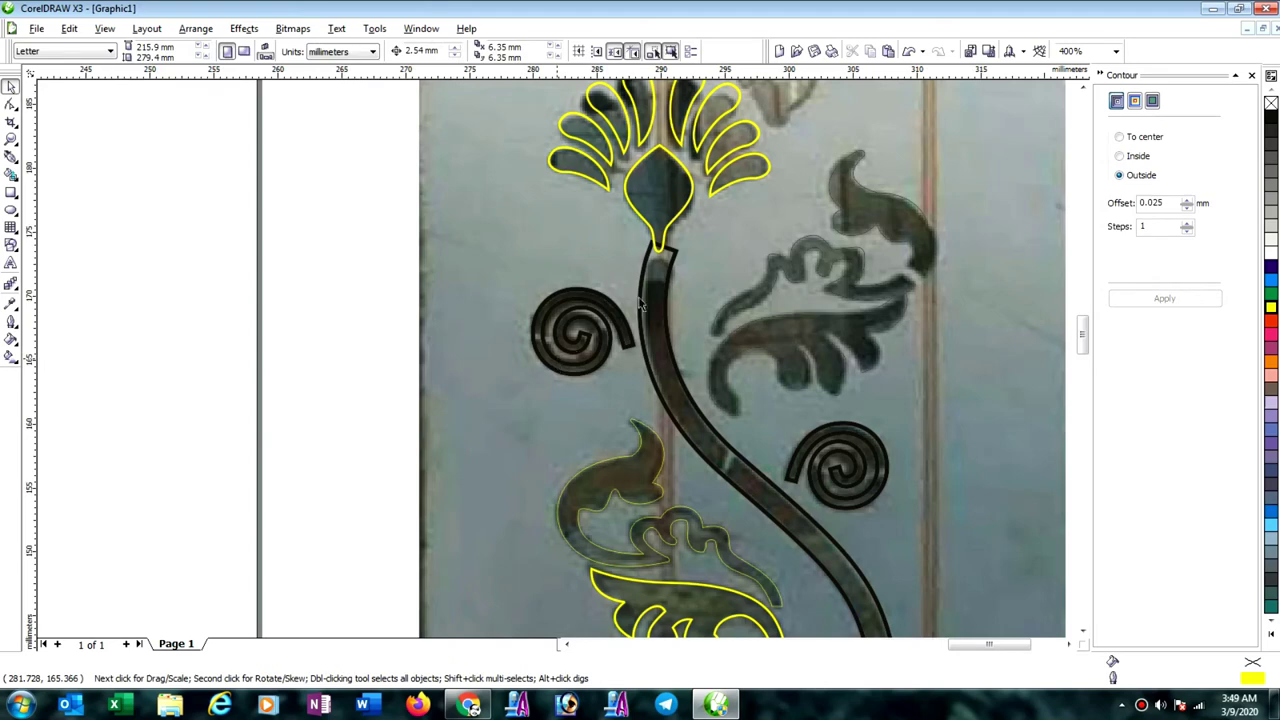
Delete the four nodes at the square upper end of the stem outline with the Shape tool to round it.
scroll(560, 366, up, 1)
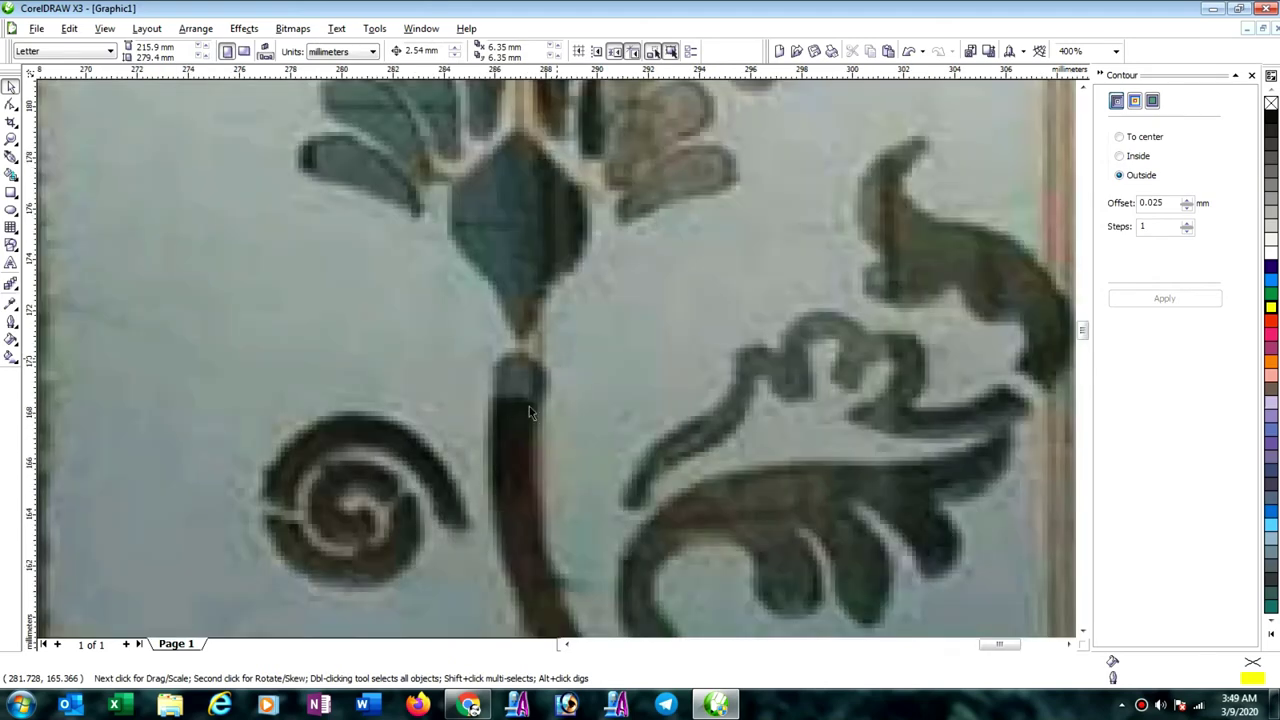
scroll(535, 410, up, 2)
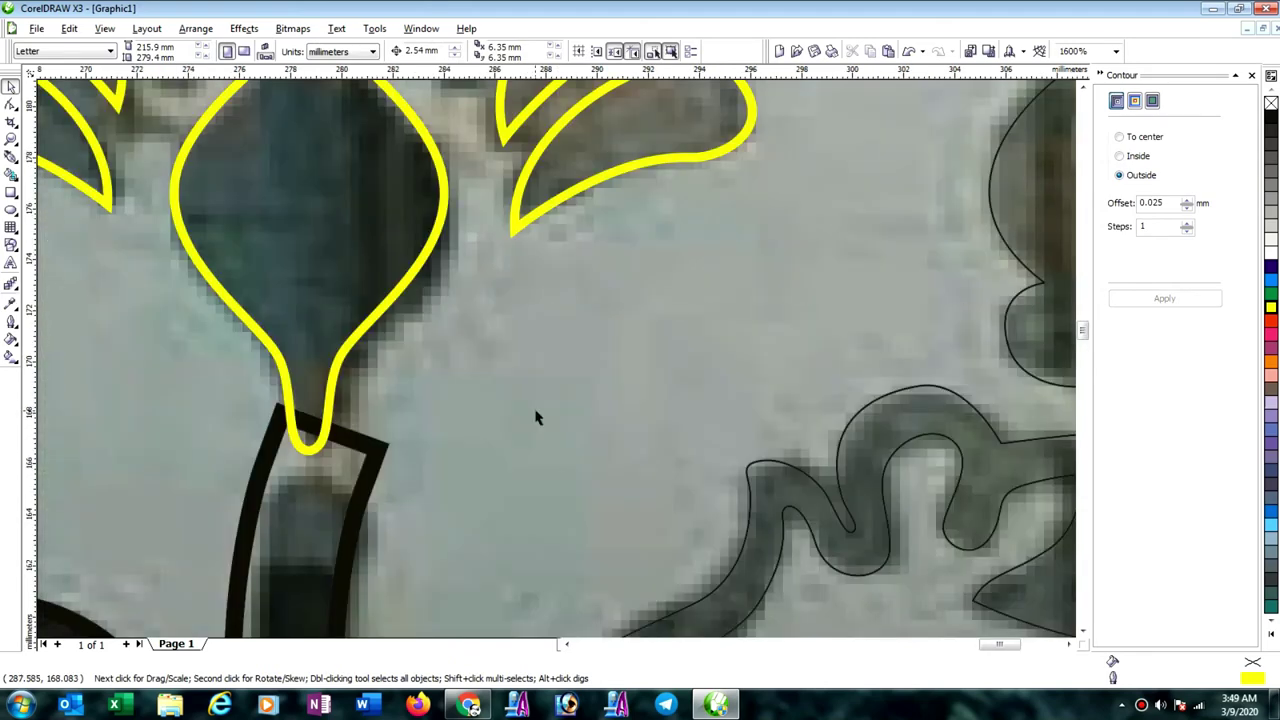
click(380, 472)
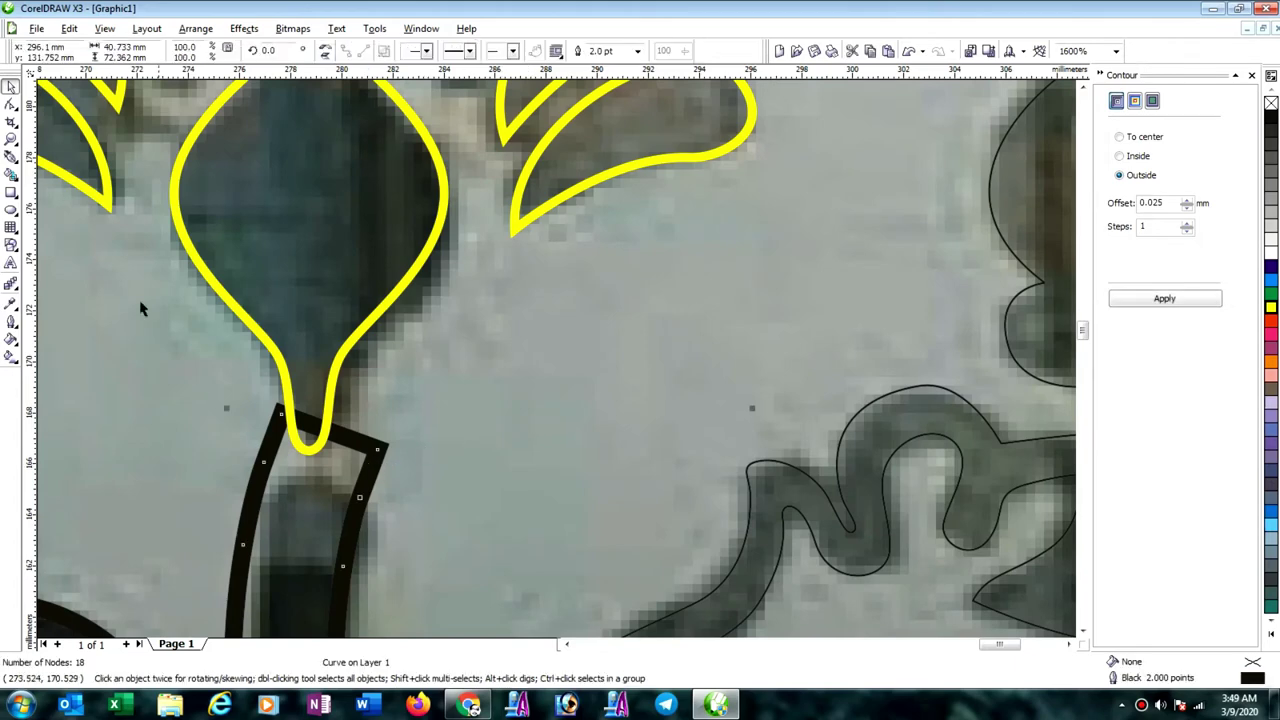
click(11, 104)
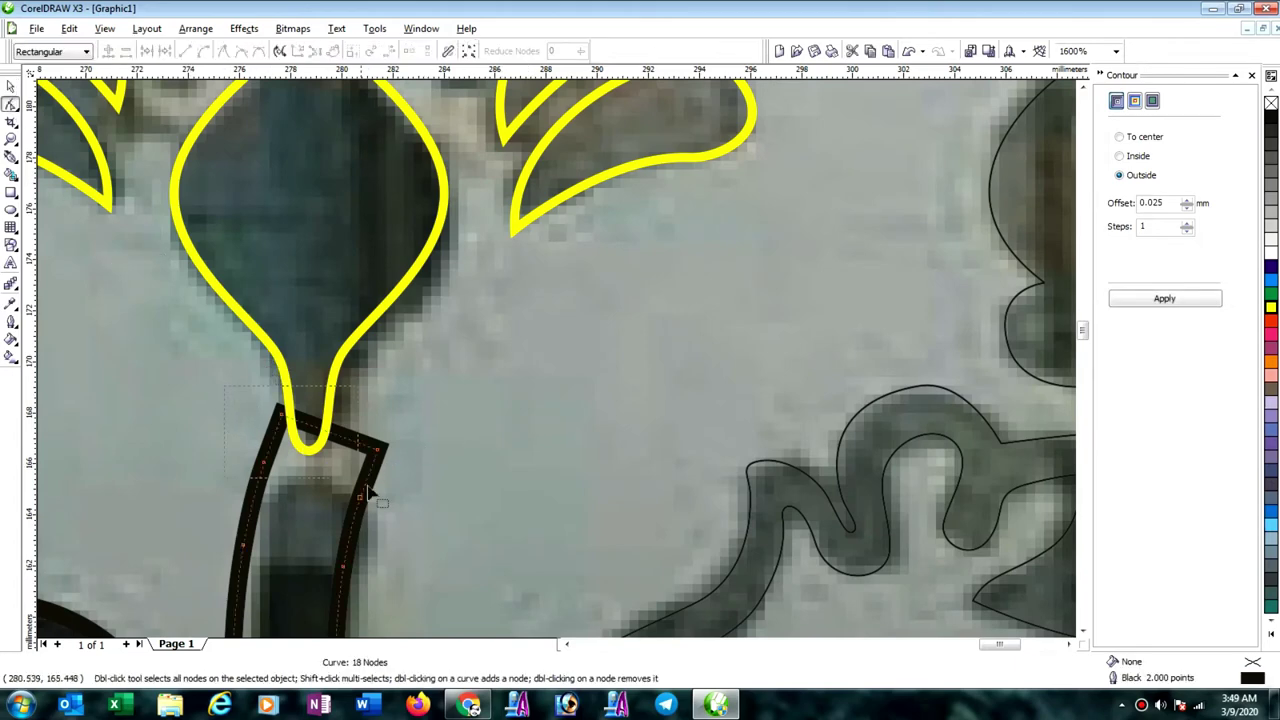
drag(417, 517, 418, 516)
key(Delete)
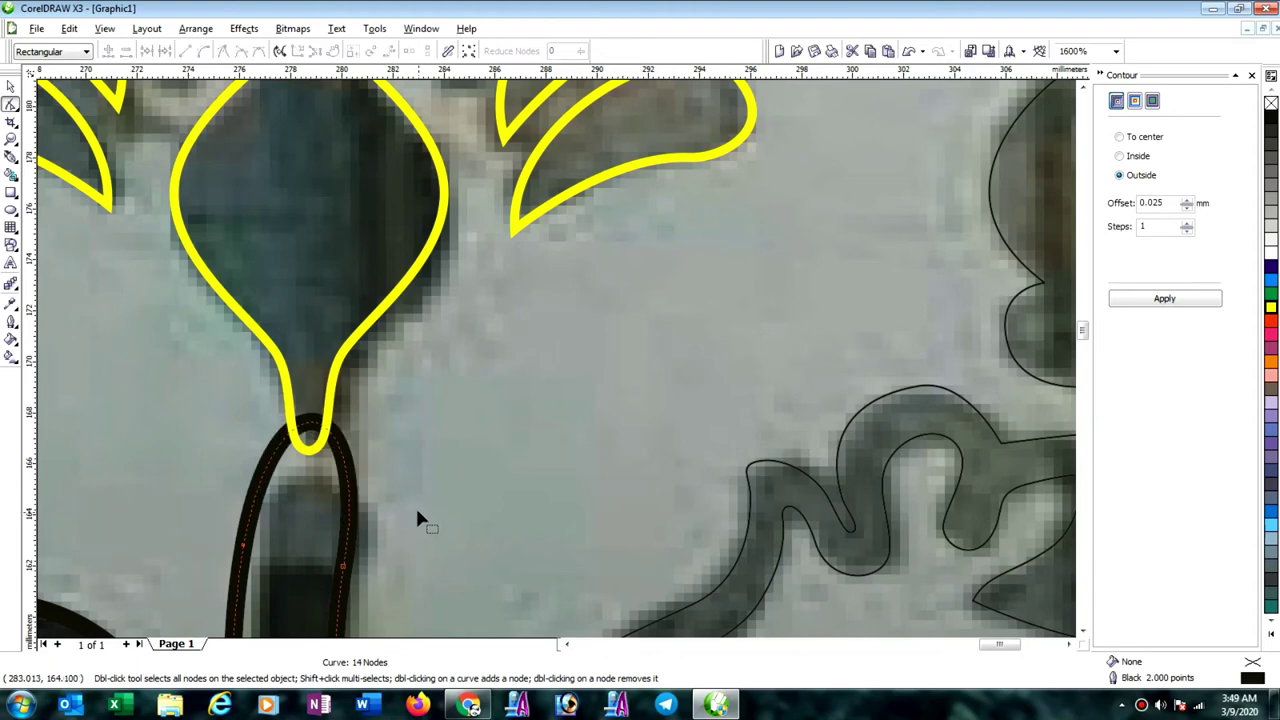
Lower the stem outline's rounded tip below the flower base by adding a node, pulling it down and deleting it.
click(322, 430)
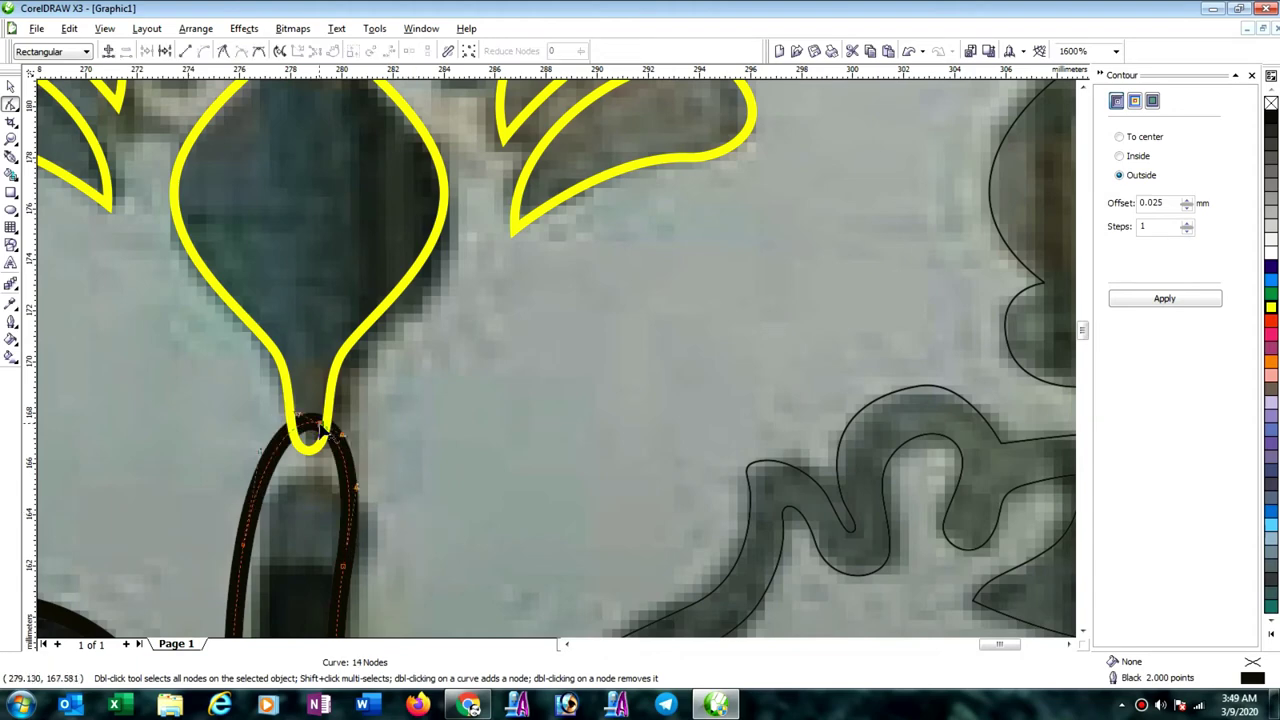
drag(322, 430, 316, 505)
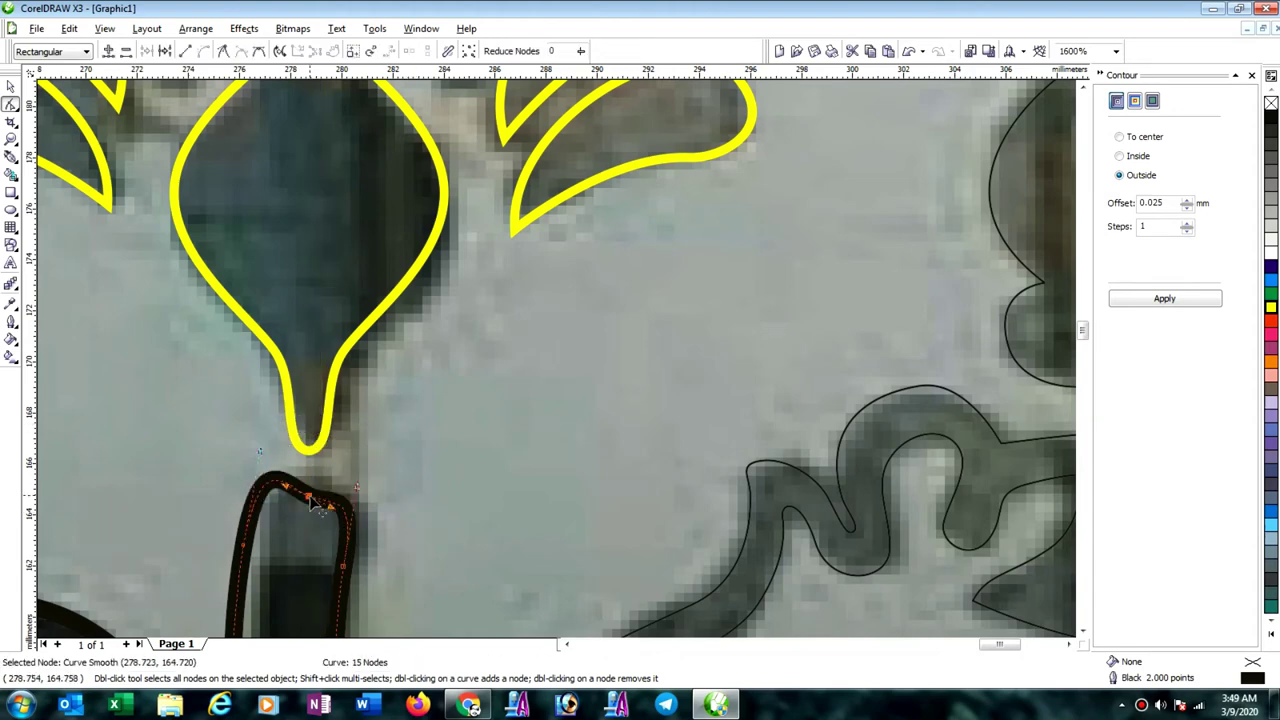
key(Delete)
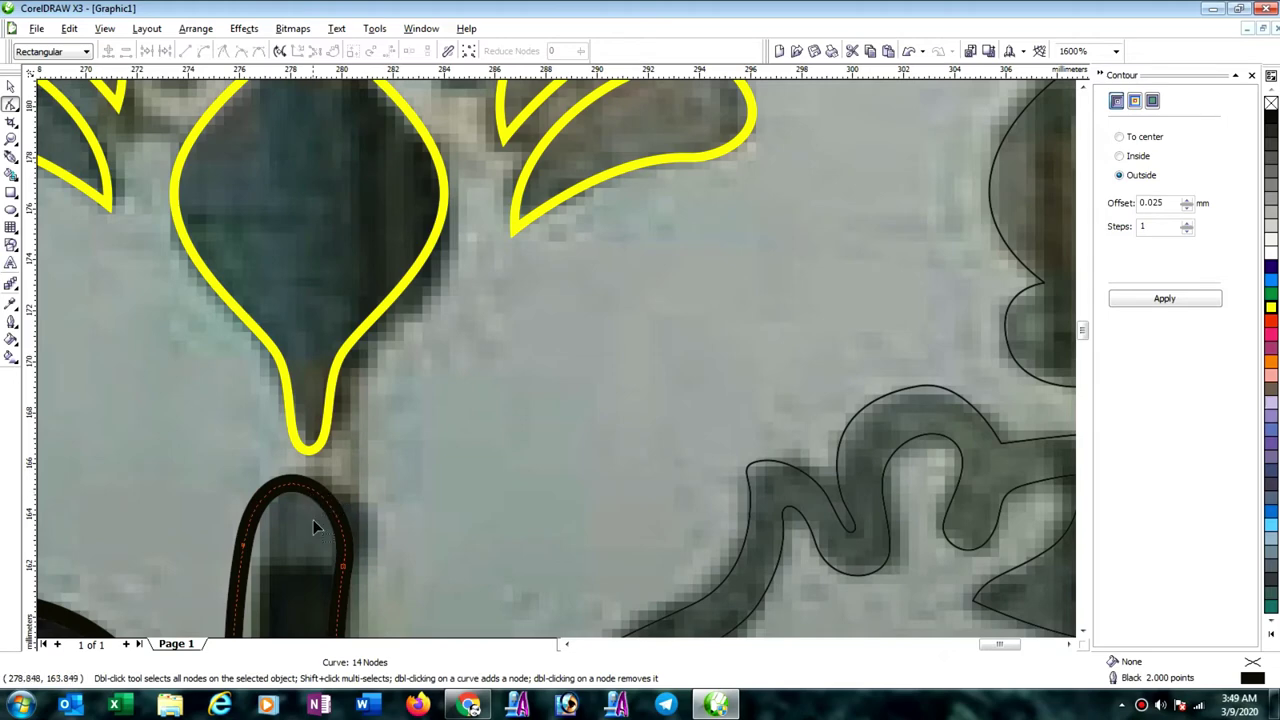
Add a node on each side of the stem outline near its upper end and delete the nodes above them.
scroll(279, 562, down, 1)
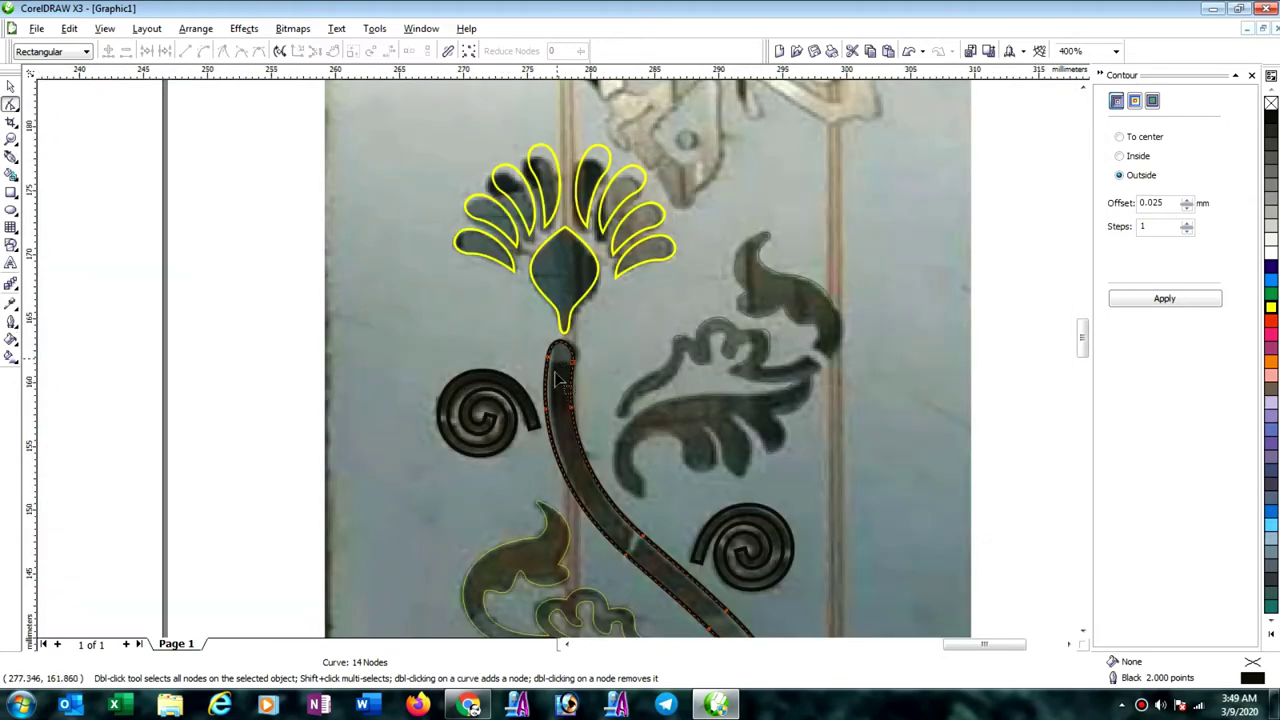
scroll(560, 378, up, 1)
double_click(538, 401)
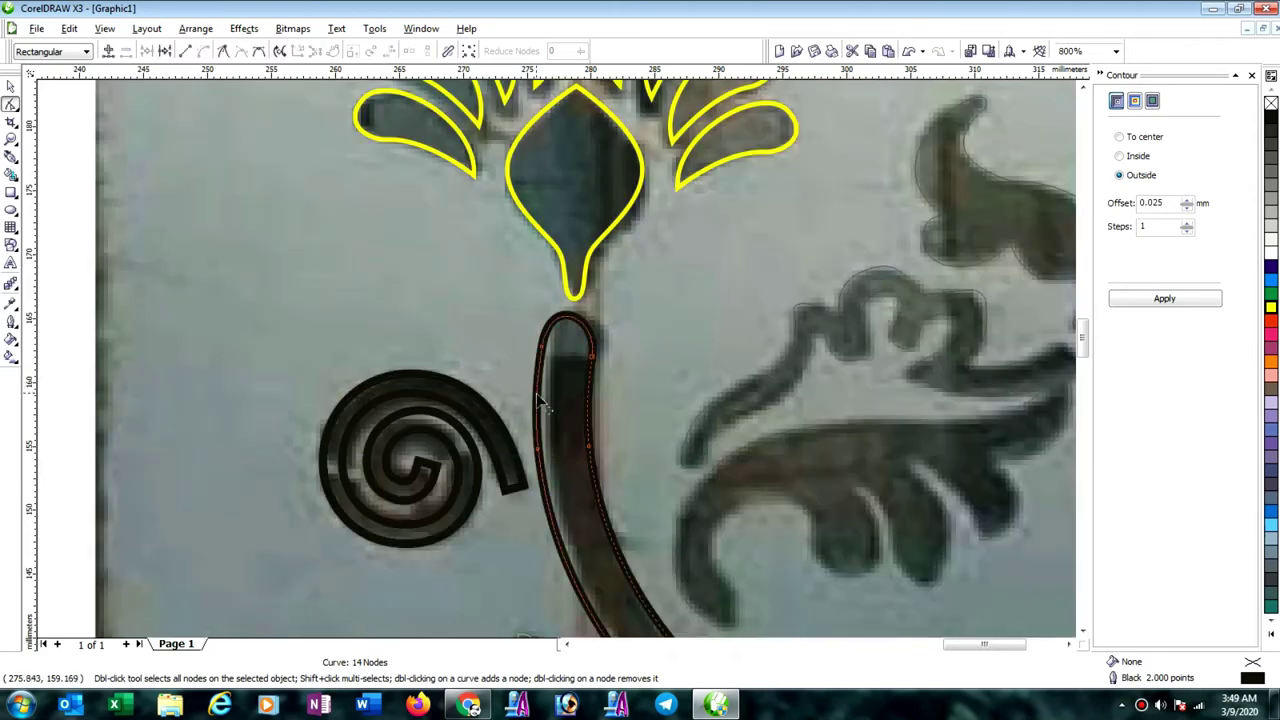
double_click(587, 410)
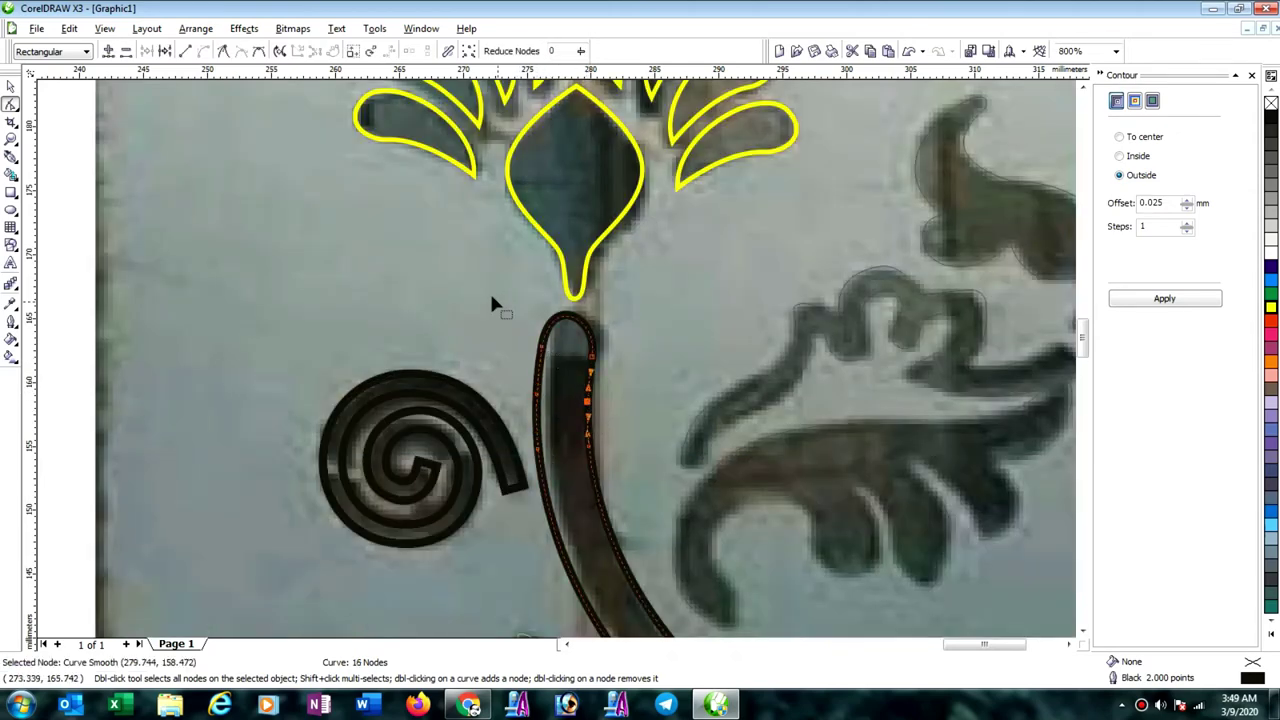
drag(469, 283, 649, 375)
key(Delete)
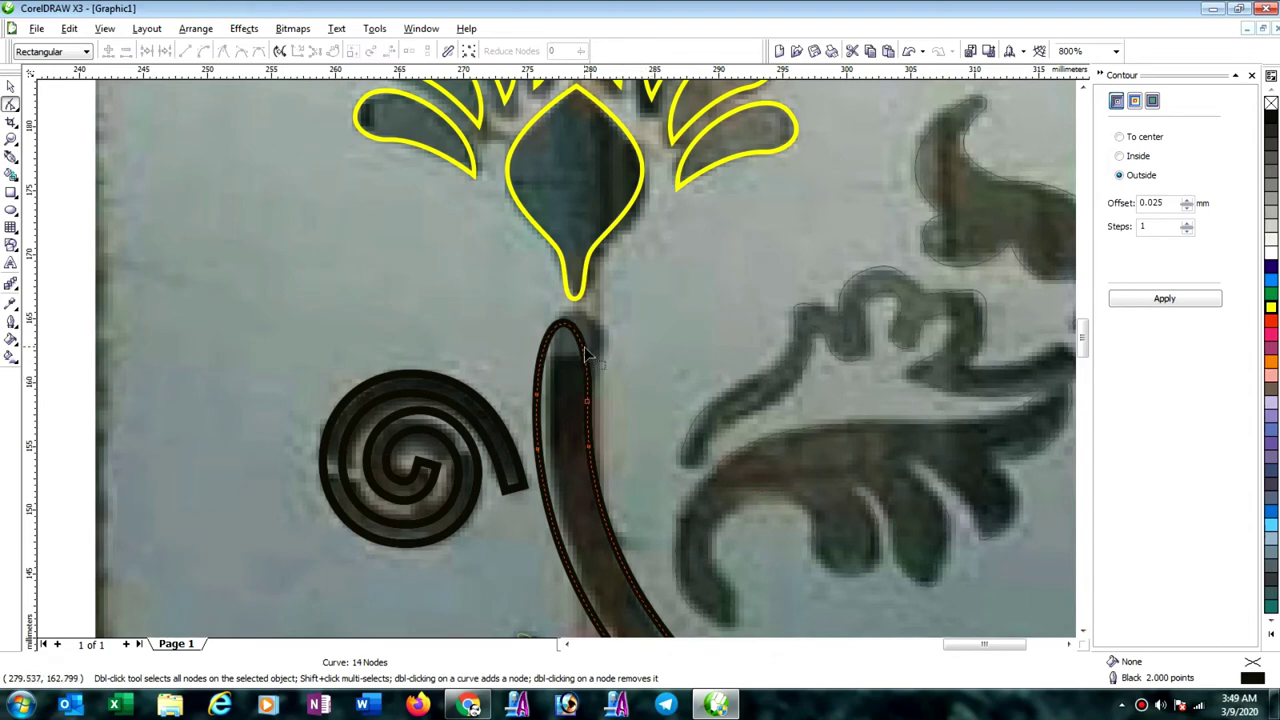
Adjust and delete the right-hand node near the stem outline's upper end, below the flower base.
click(588, 400)
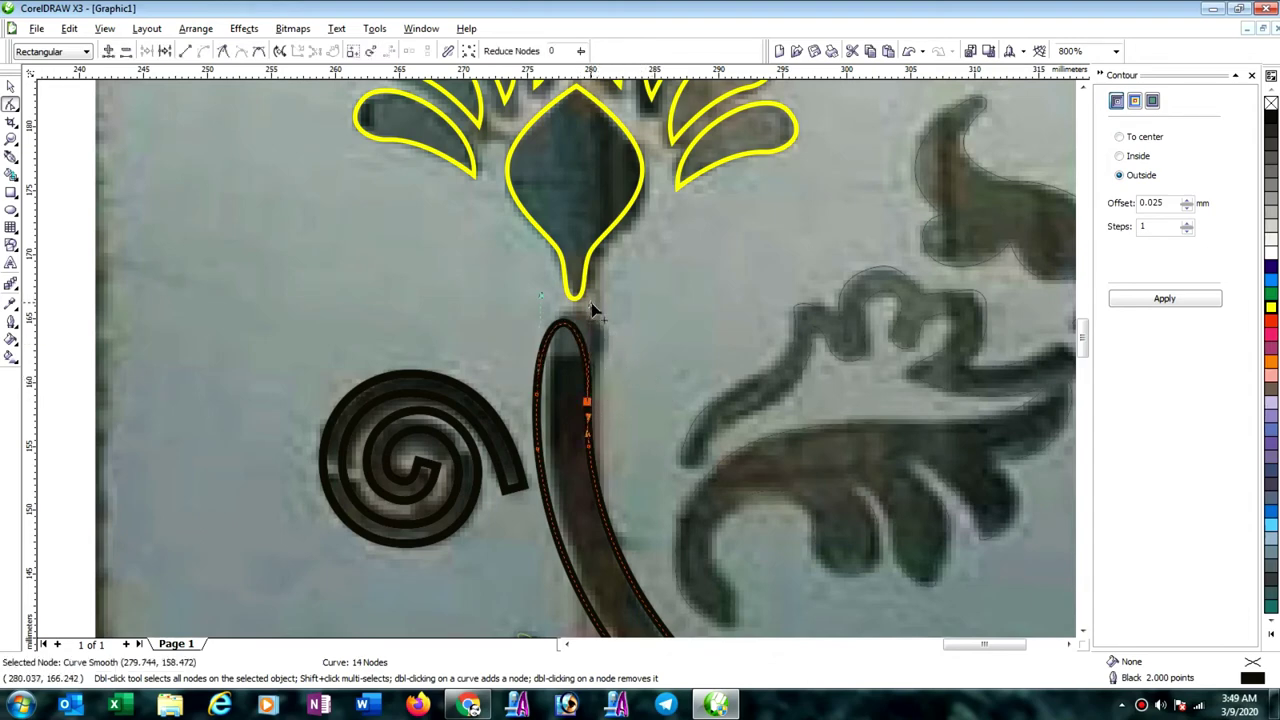
drag(591, 304, 635, 292)
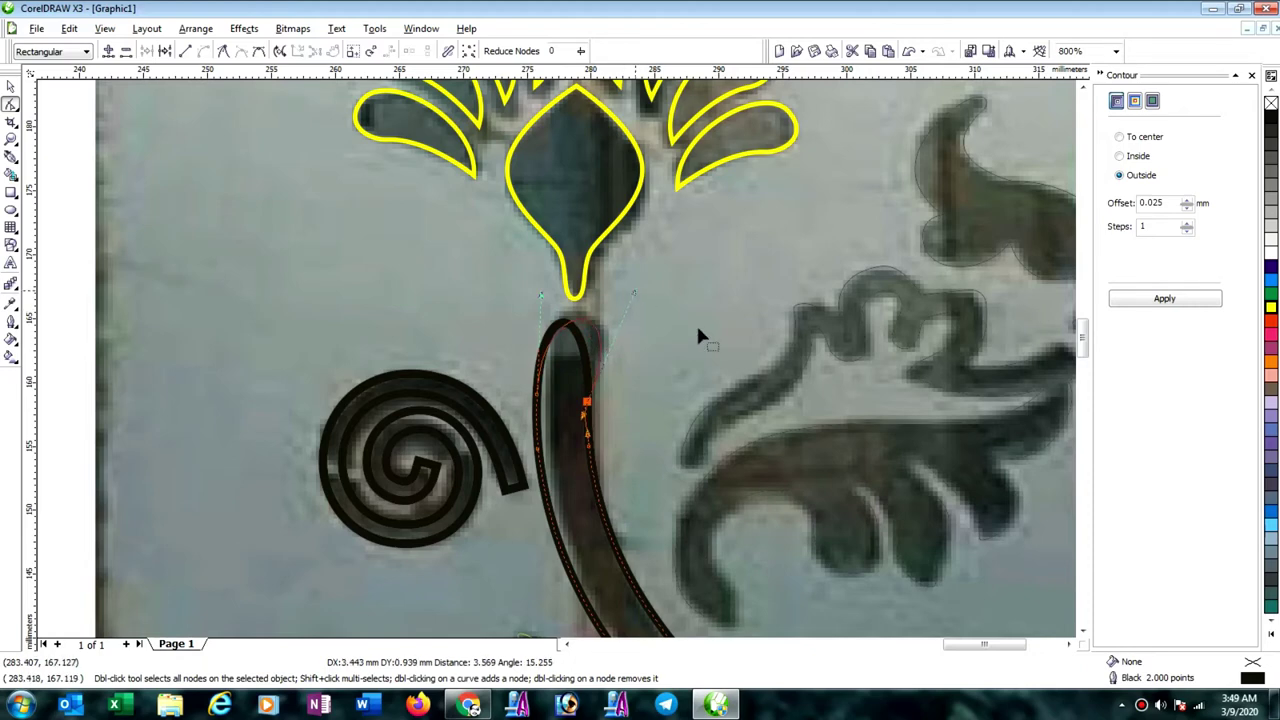
scroll(638, 365, up, 1)
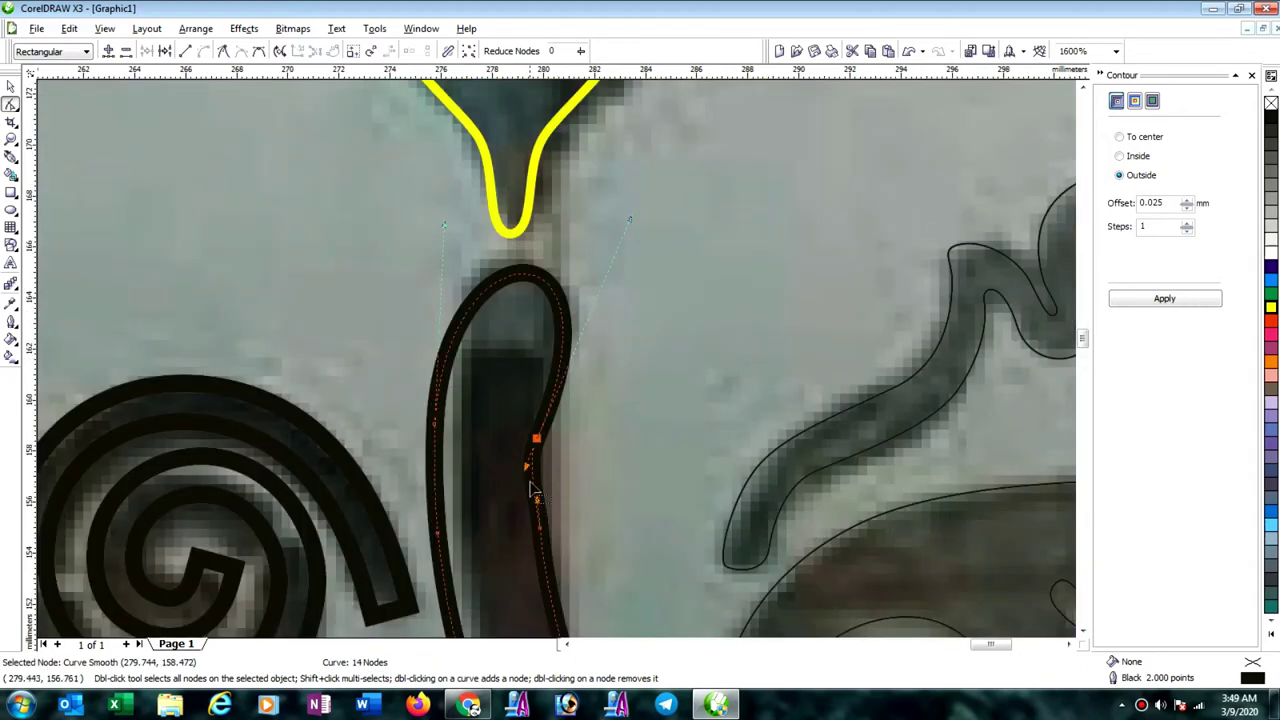
drag(533, 490, 573, 426)
key(Delete)
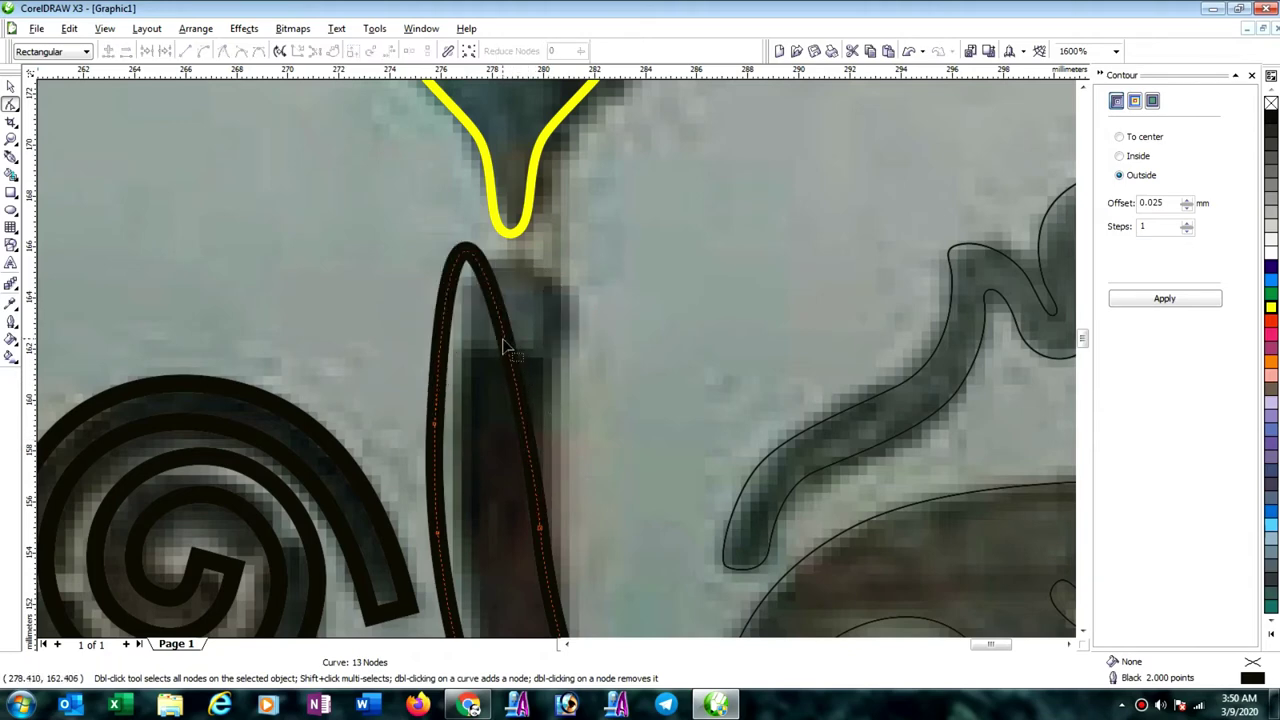
Reshape the stem outline's tip to the photo by adding a node on each side and adjusting the curve below the flower.
drag(505, 348, 572, 312)
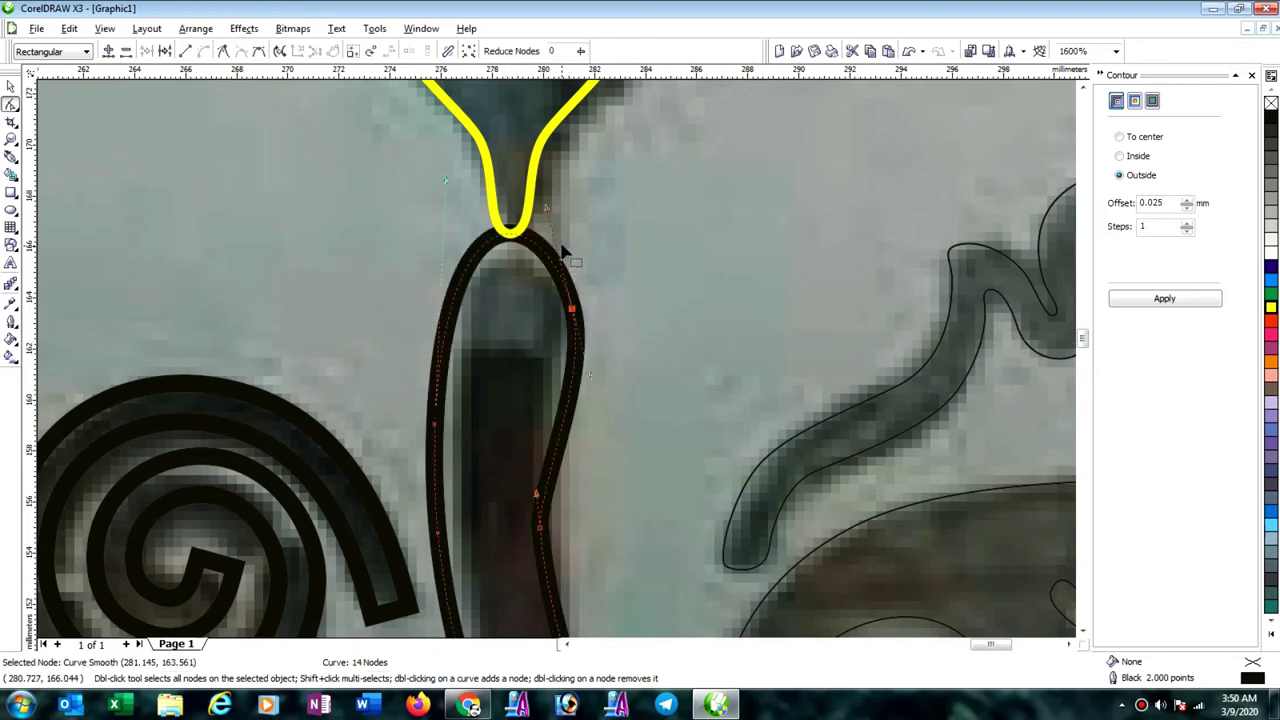
double_click(466, 271)
drag(501, 205, 483, 272)
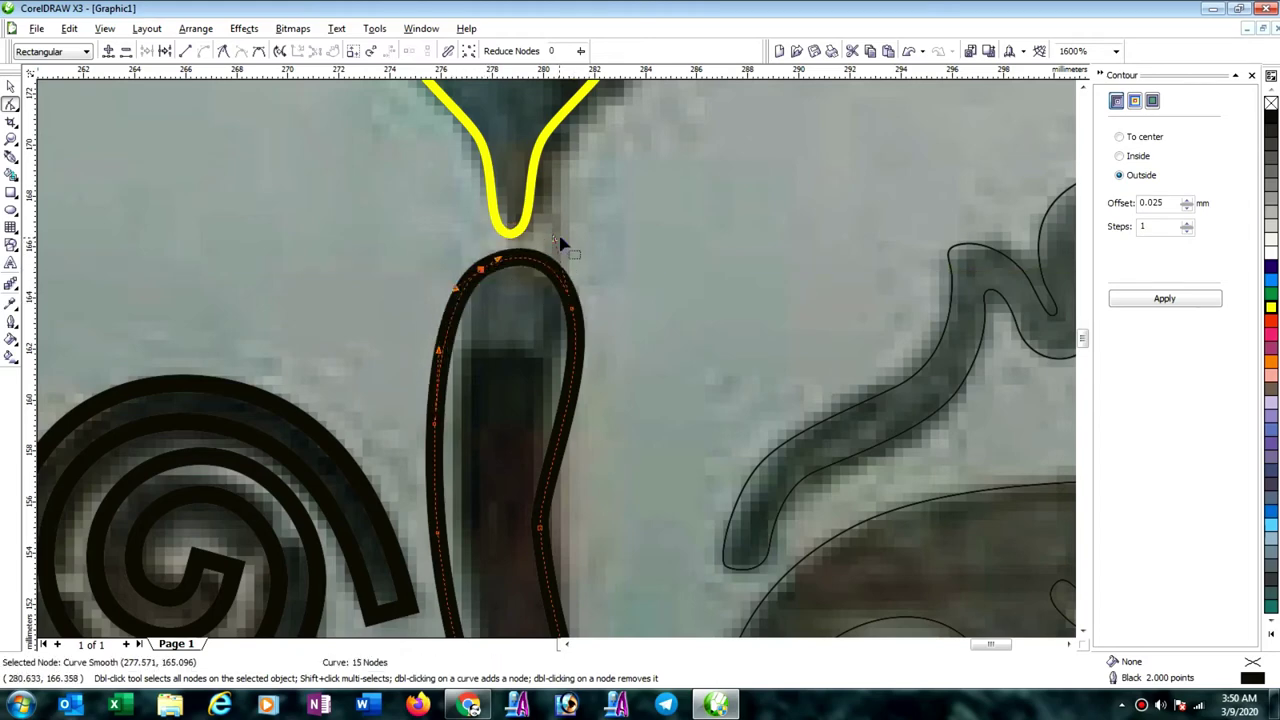
drag(554, 237, 553, 283)
drag(614, 367, 540, 440)
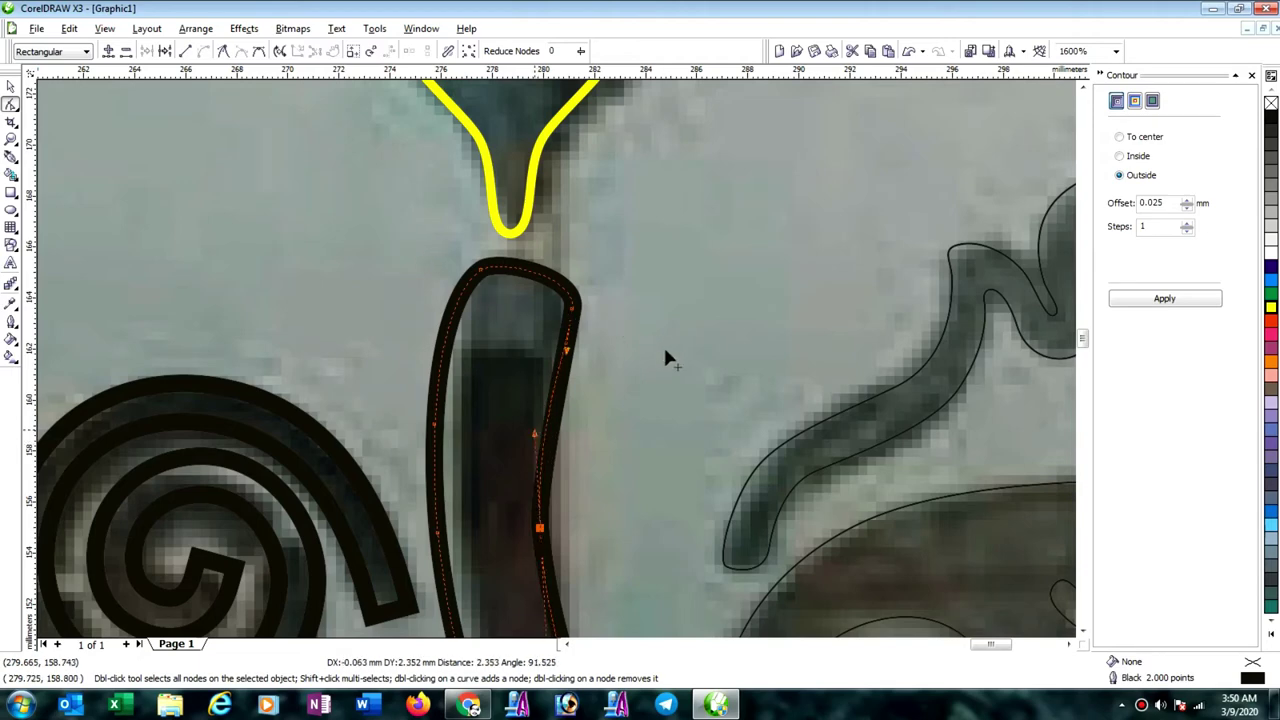
Move the two nodes at the stem outline's tip slightly down together, away from the flower base.
drag(667, 357, 405, 245)
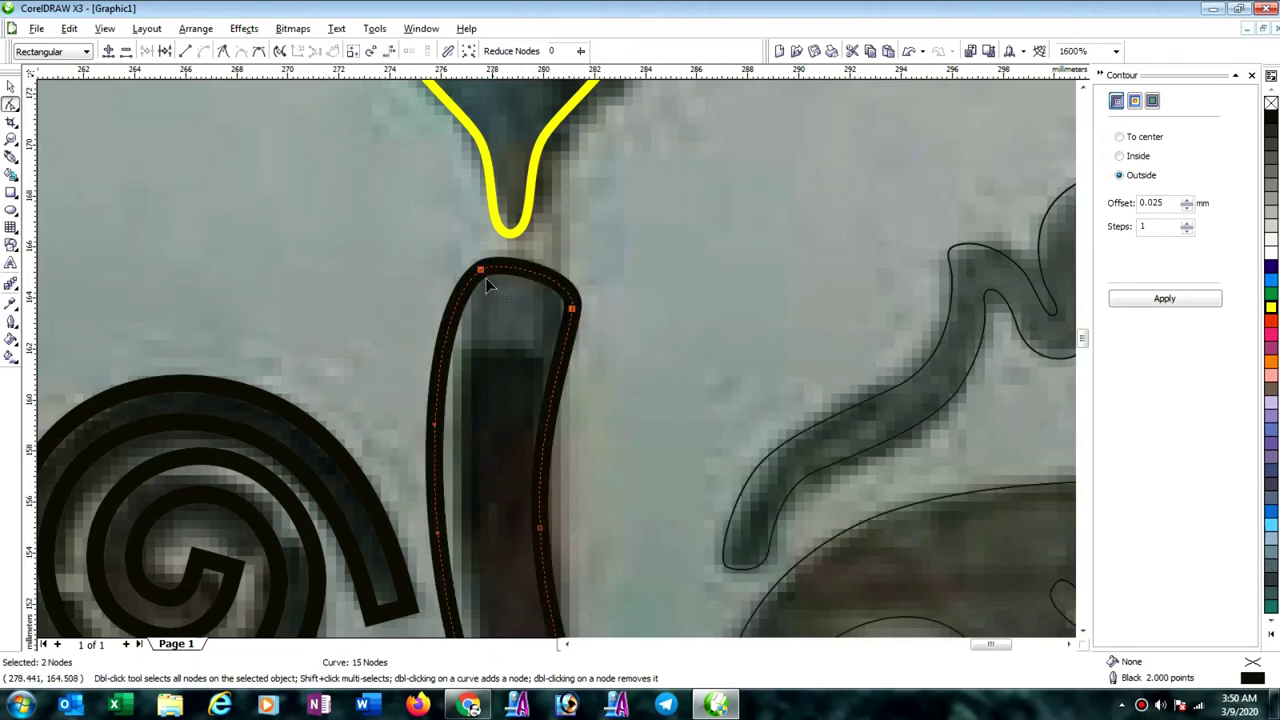
mouse_move(482, 273)
mouse_down()
mouse_move(480, 299)
mouse_move(455, 316)
mouse_move(480, 283)
mouse_up()
click(693, 322)
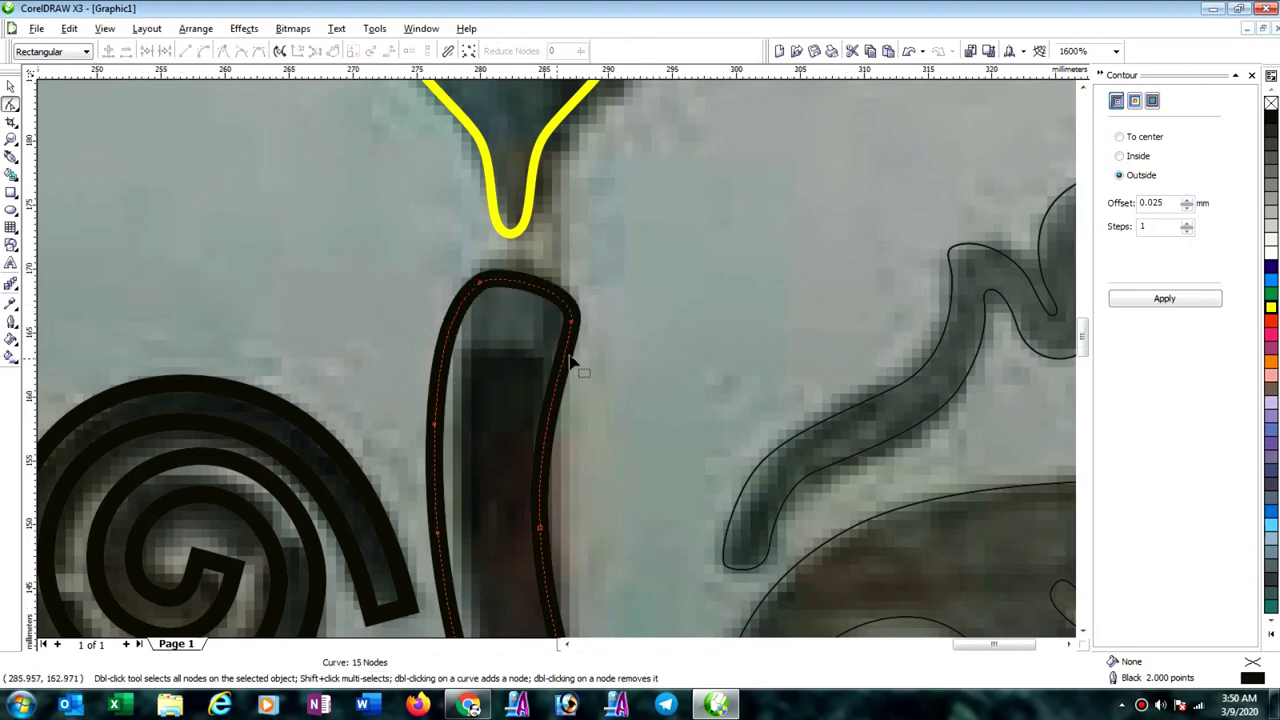
Delete the two corner nodes at the inner end and the two at the outer end of the left spiral outline.
scroll(568, 365, down, 2)
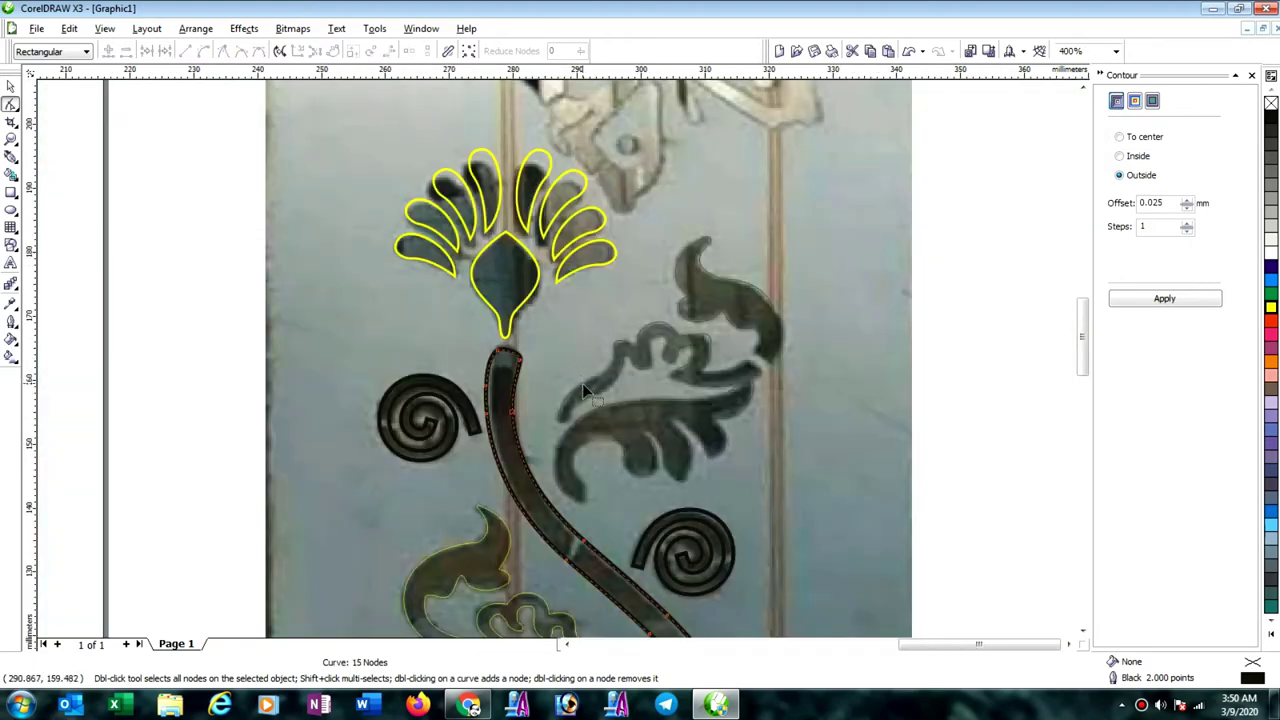
scroll(557, 366, up, 2)
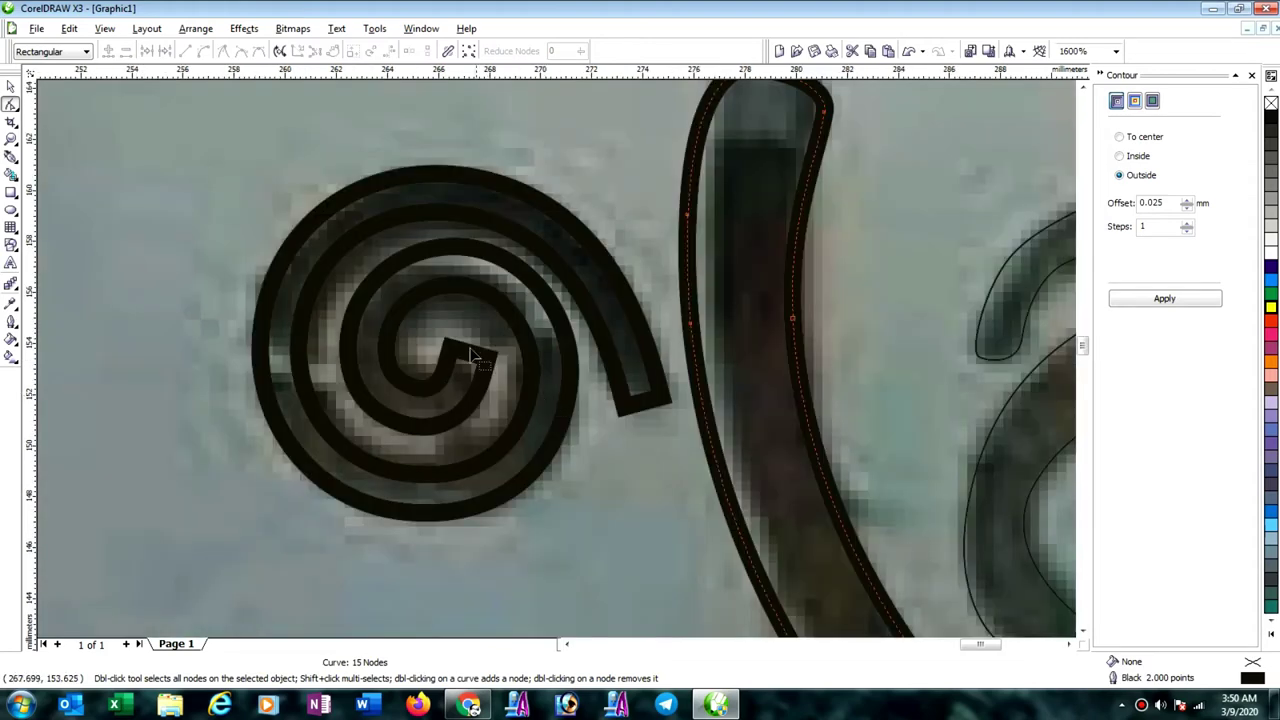
click(466, 360)
drag(424, 332, 506, 364)
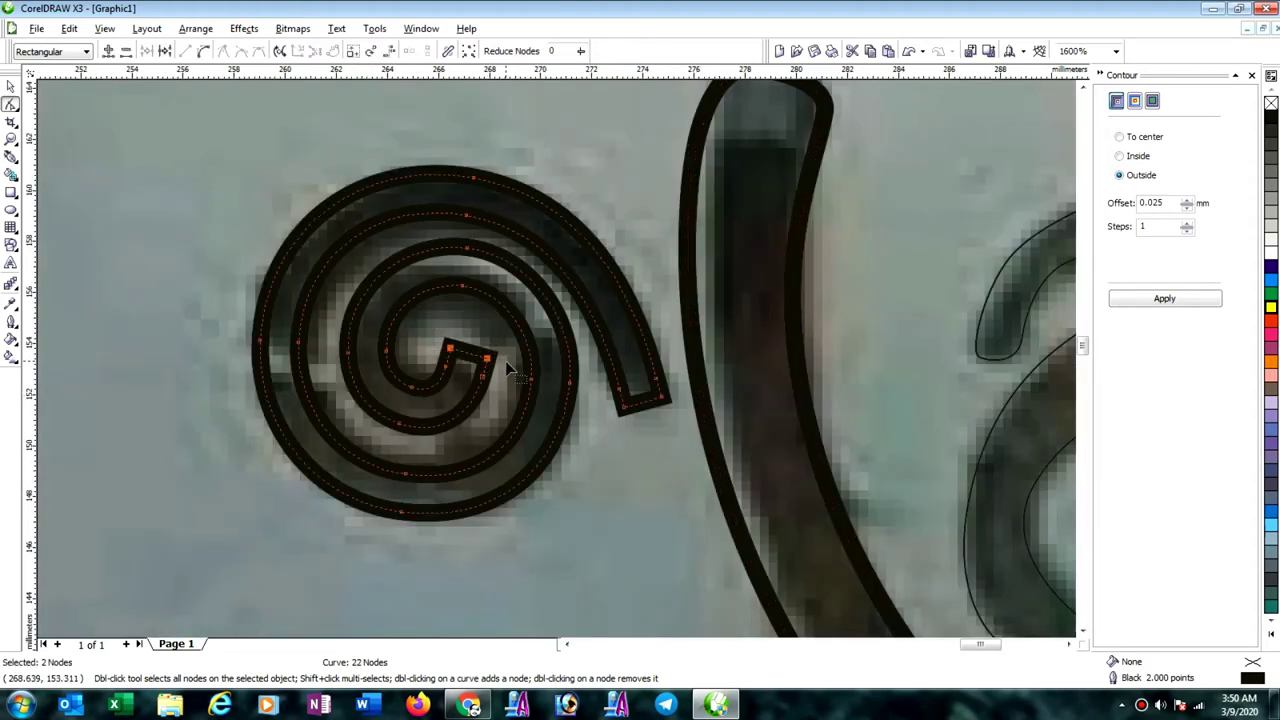
key(Delete)
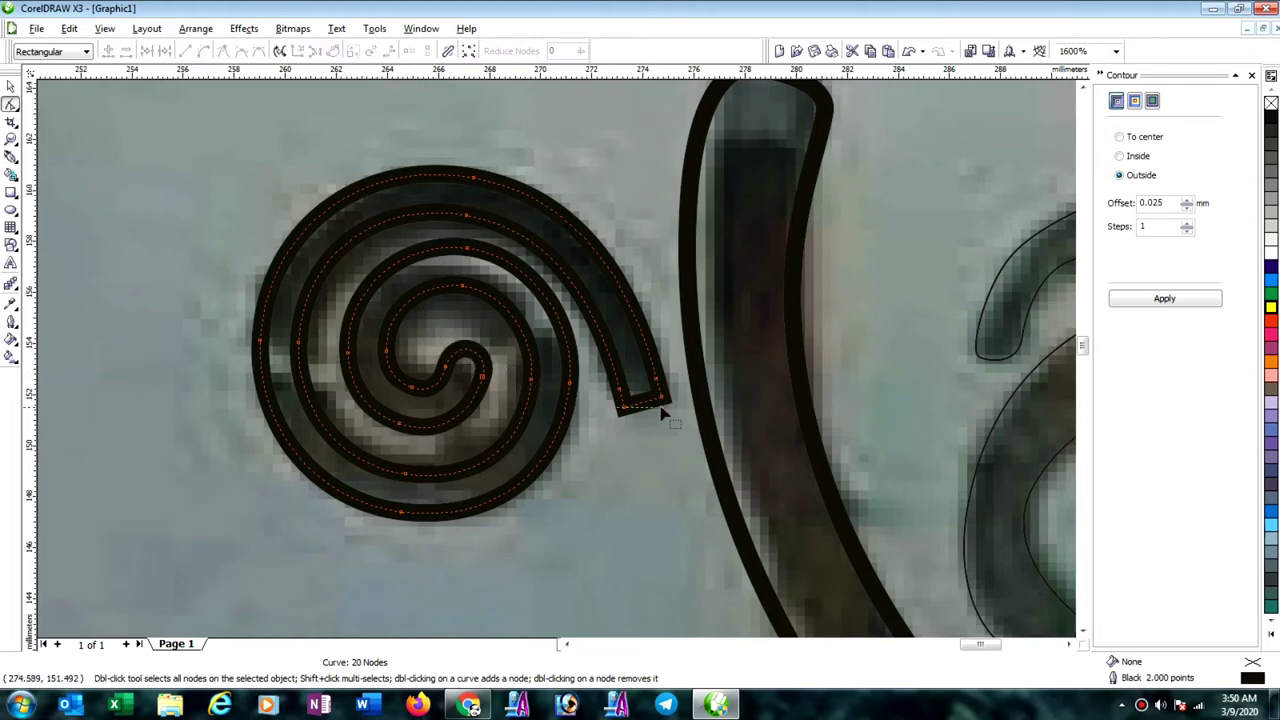
drag(662, 413, 680, 405)
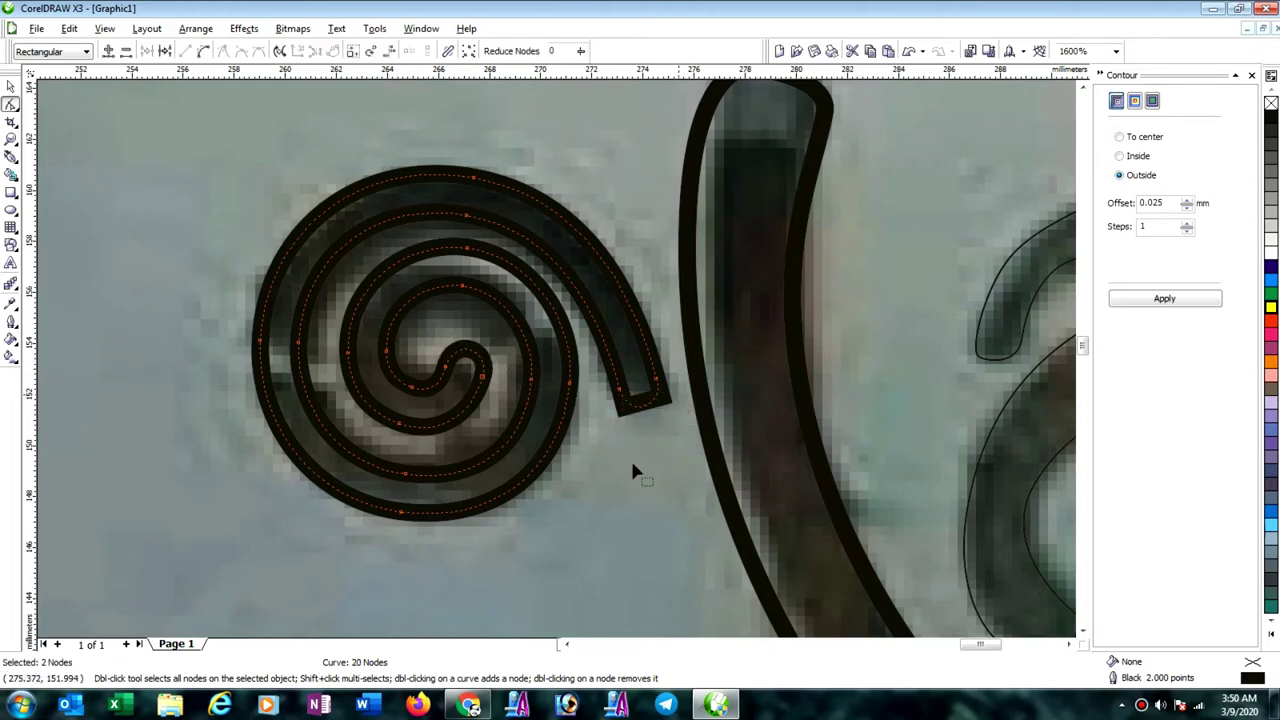
key(Delete)
Add a node on each side of the left spiral's outer end, just above the existing end nodes.
scroll(634, 372, down, 2)
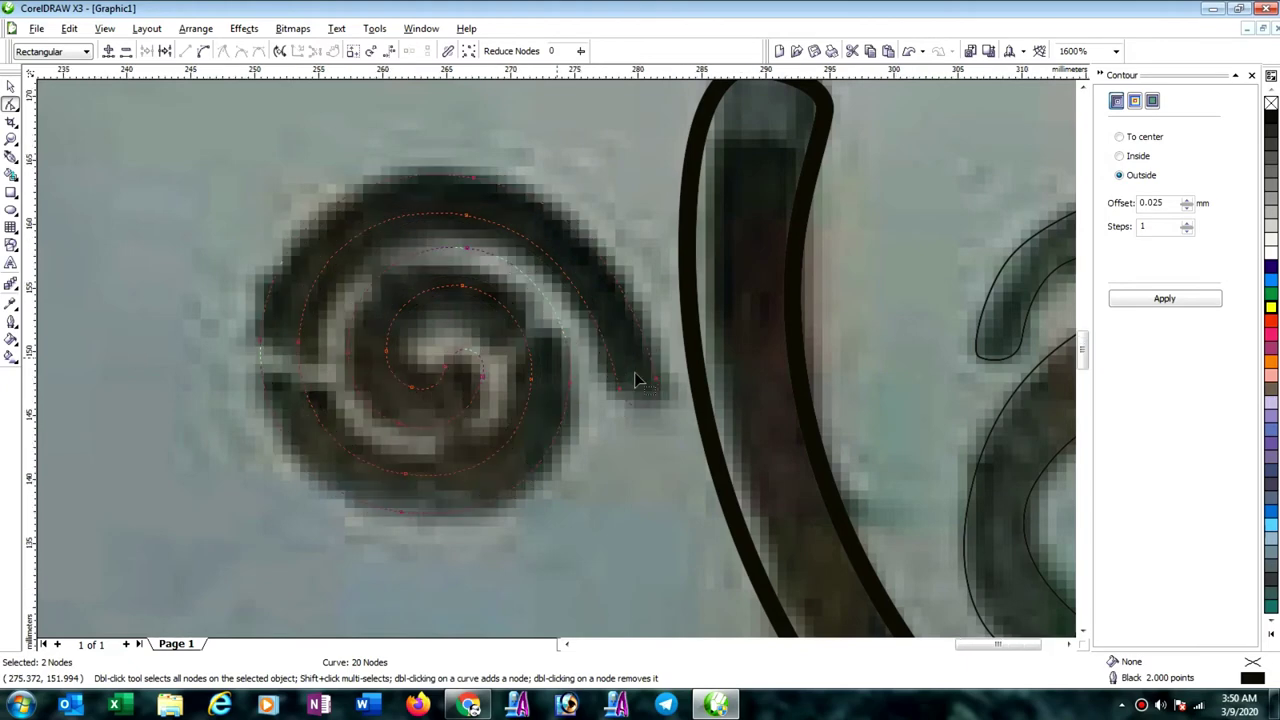
scroll(558, 346, up, 2)
scroll(555, 370, up, 2)
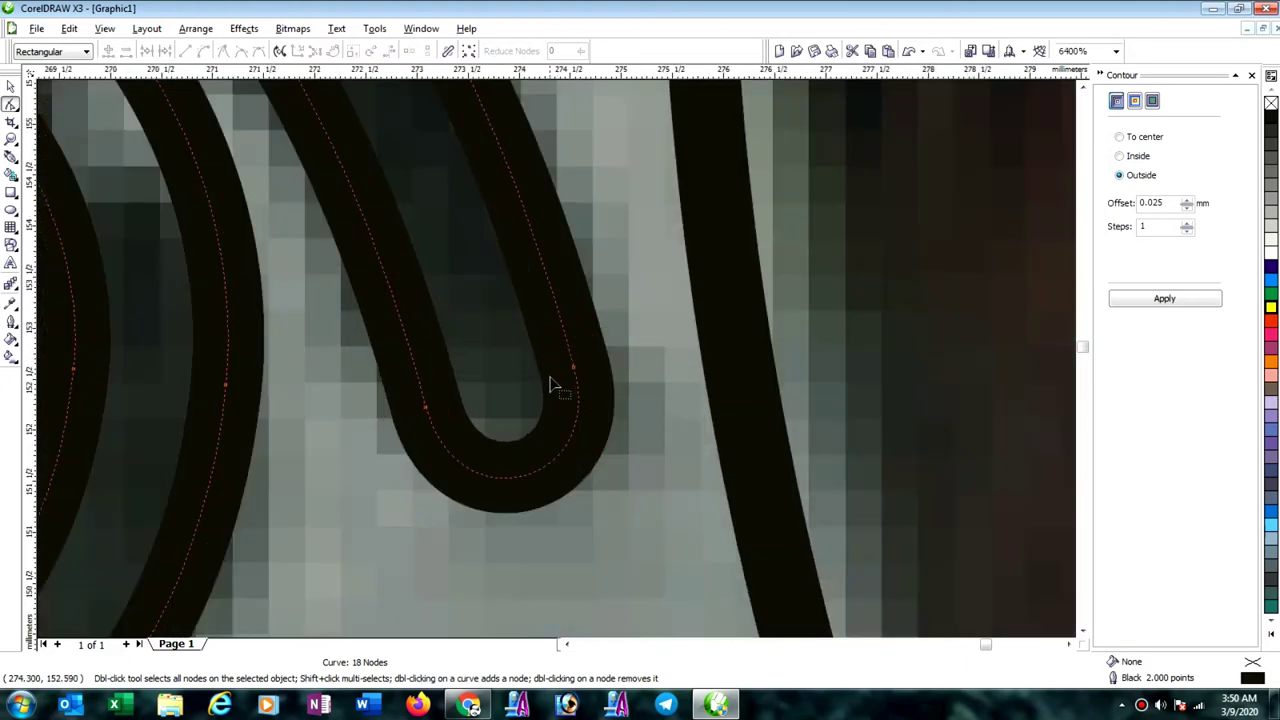
click(424, 410)
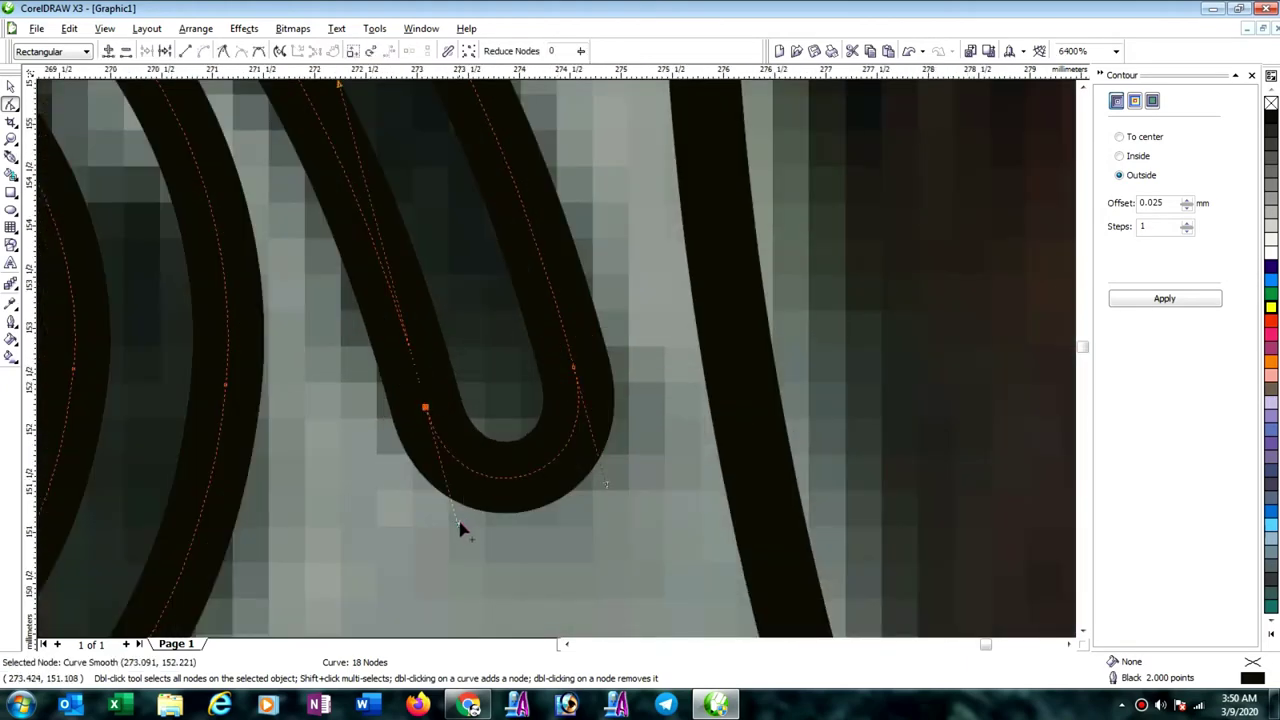
double_click(416, 377)
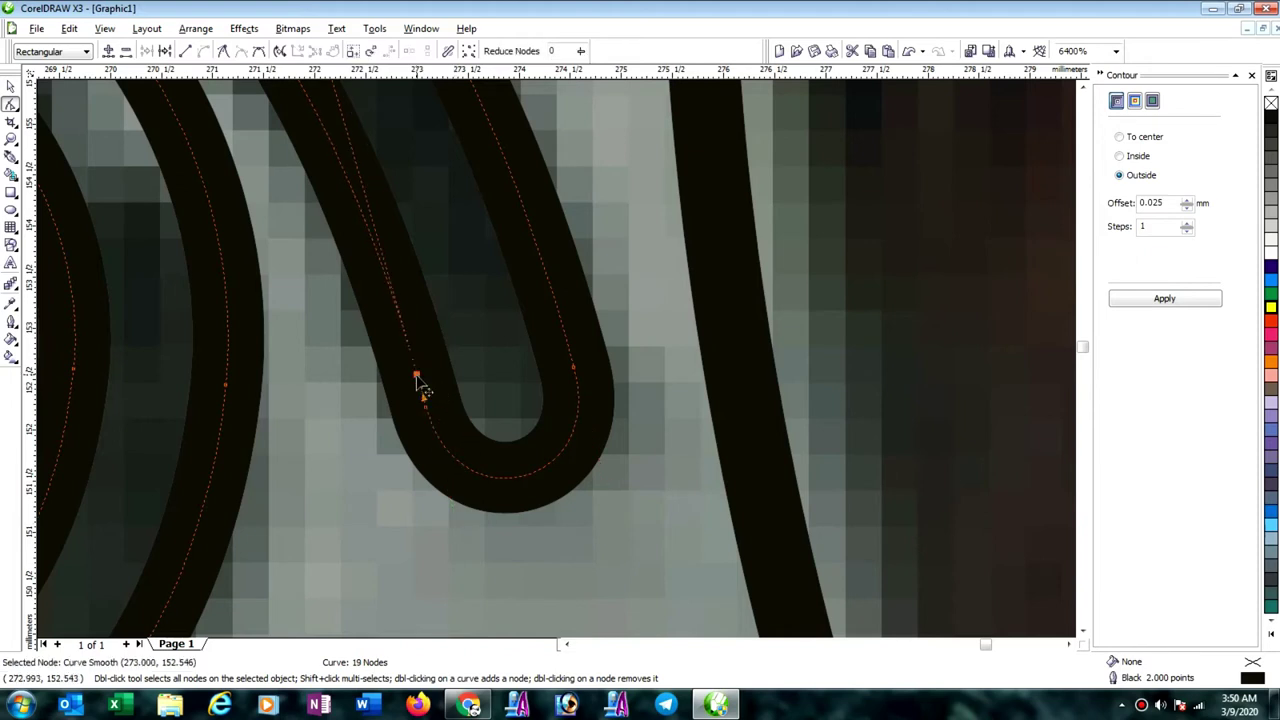
double_click(567, 347)
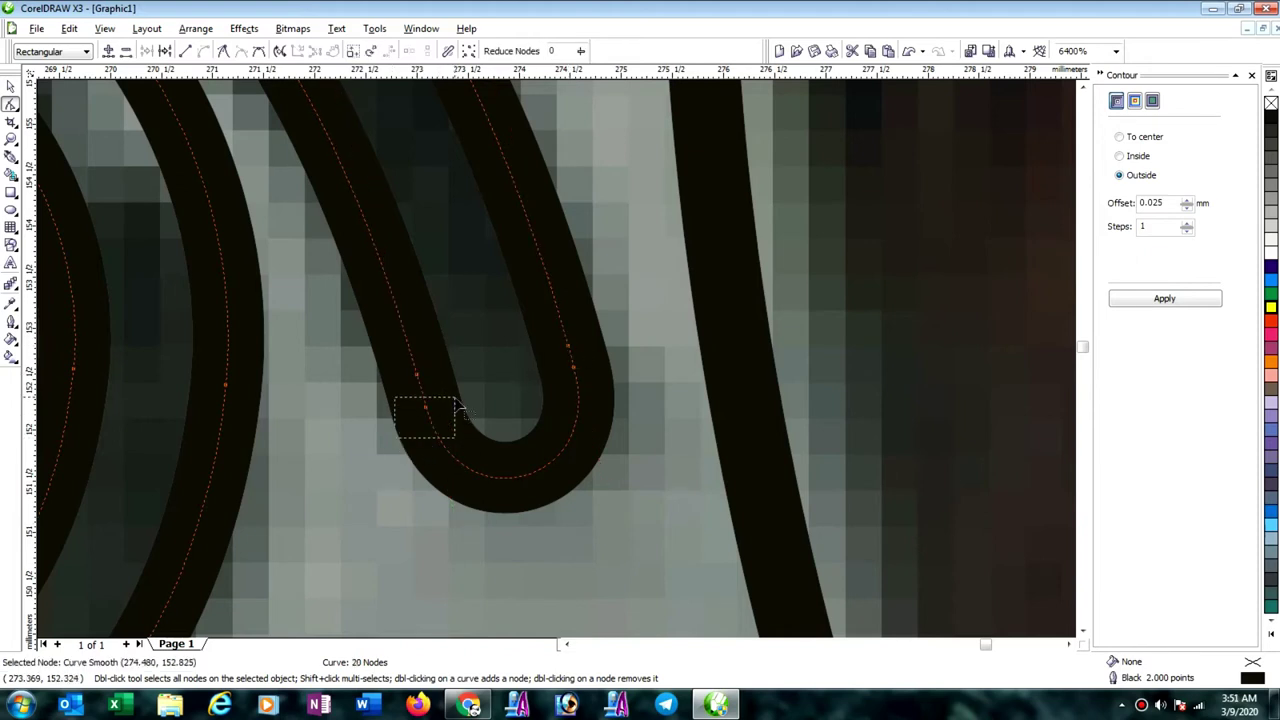
Make the left end node of the spiral's outer end symmetrical and shorten the curve handles to flatten that end.
click(425, 406)
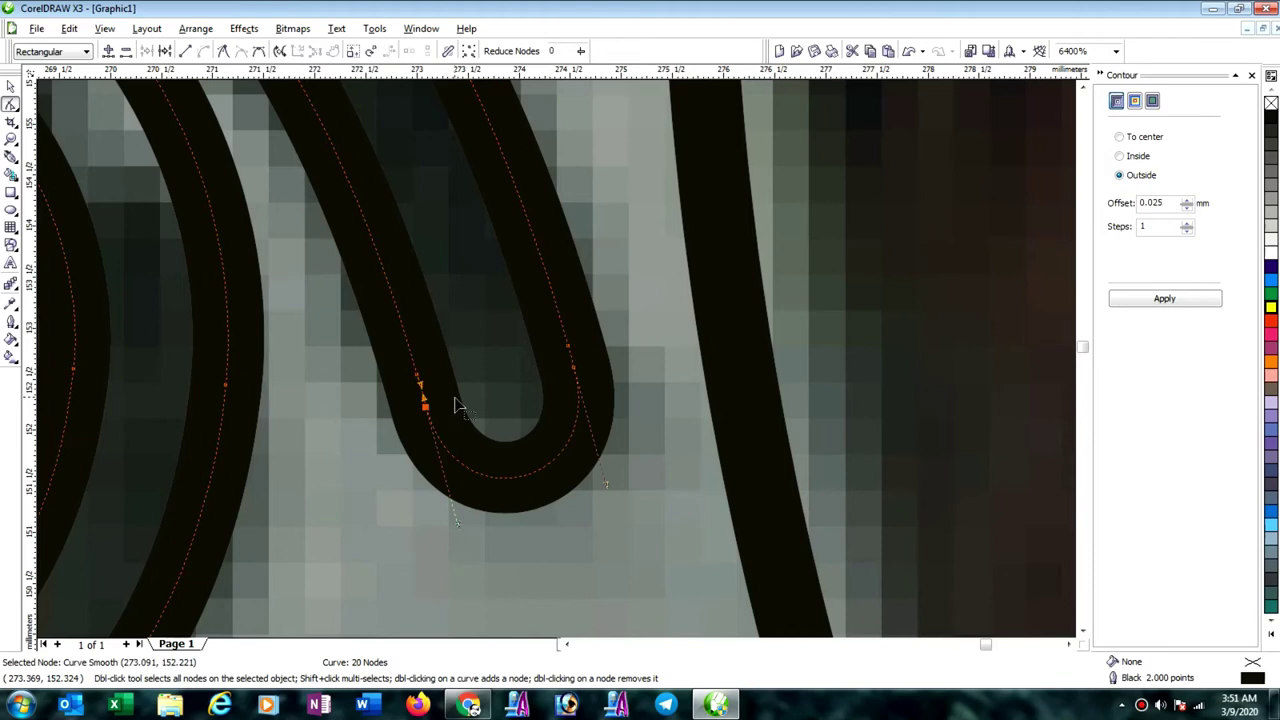
click(258, 51)
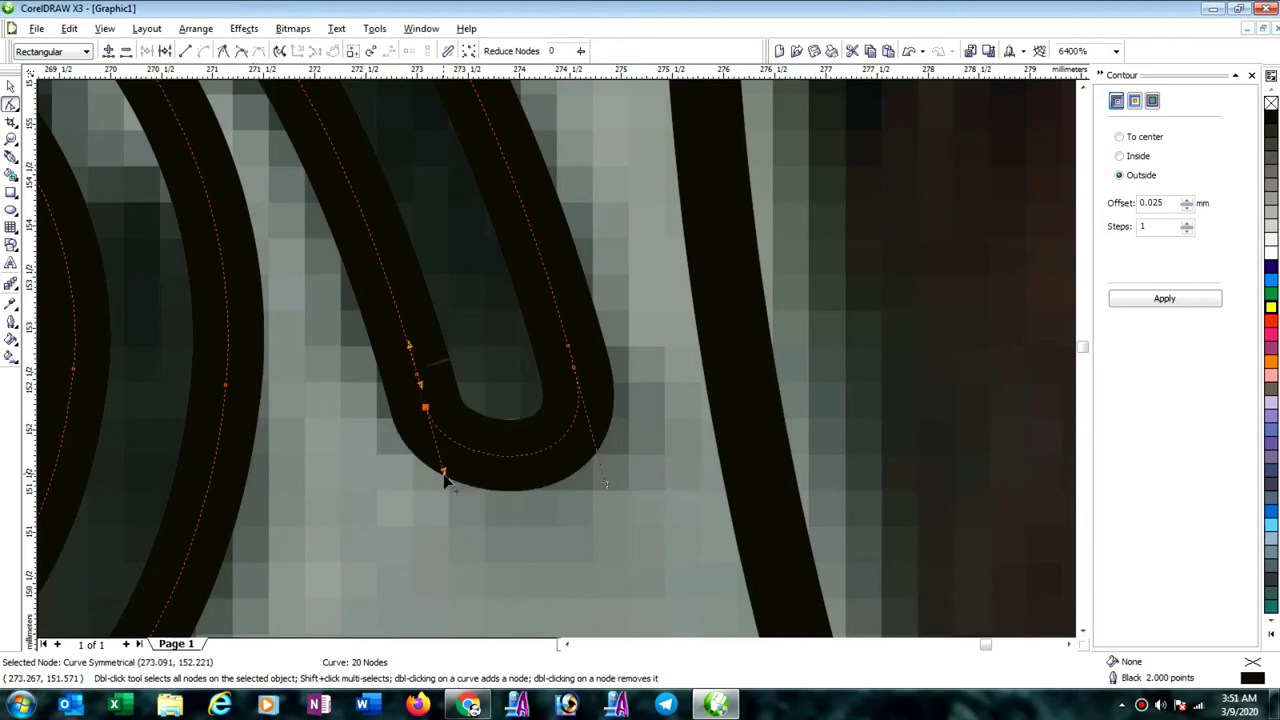
drag(443, 470, 434, 411)
drag(606, 487, 585, 402)
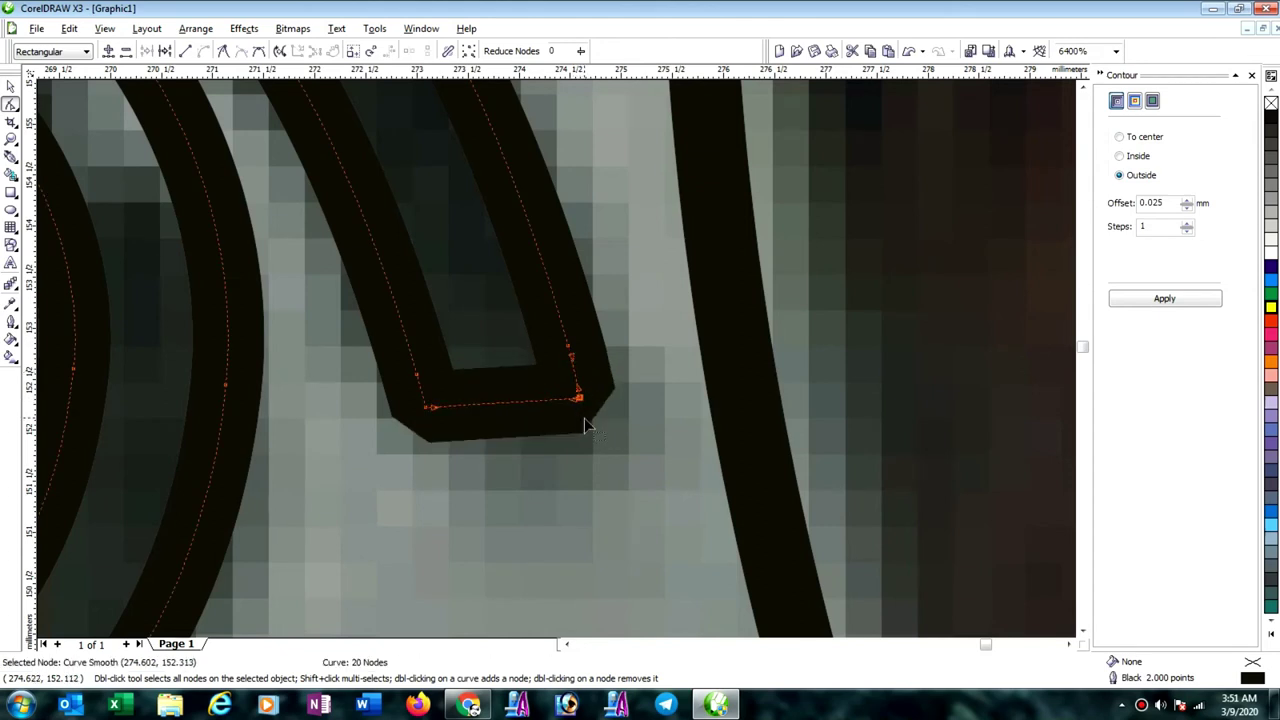
click(601, 520)
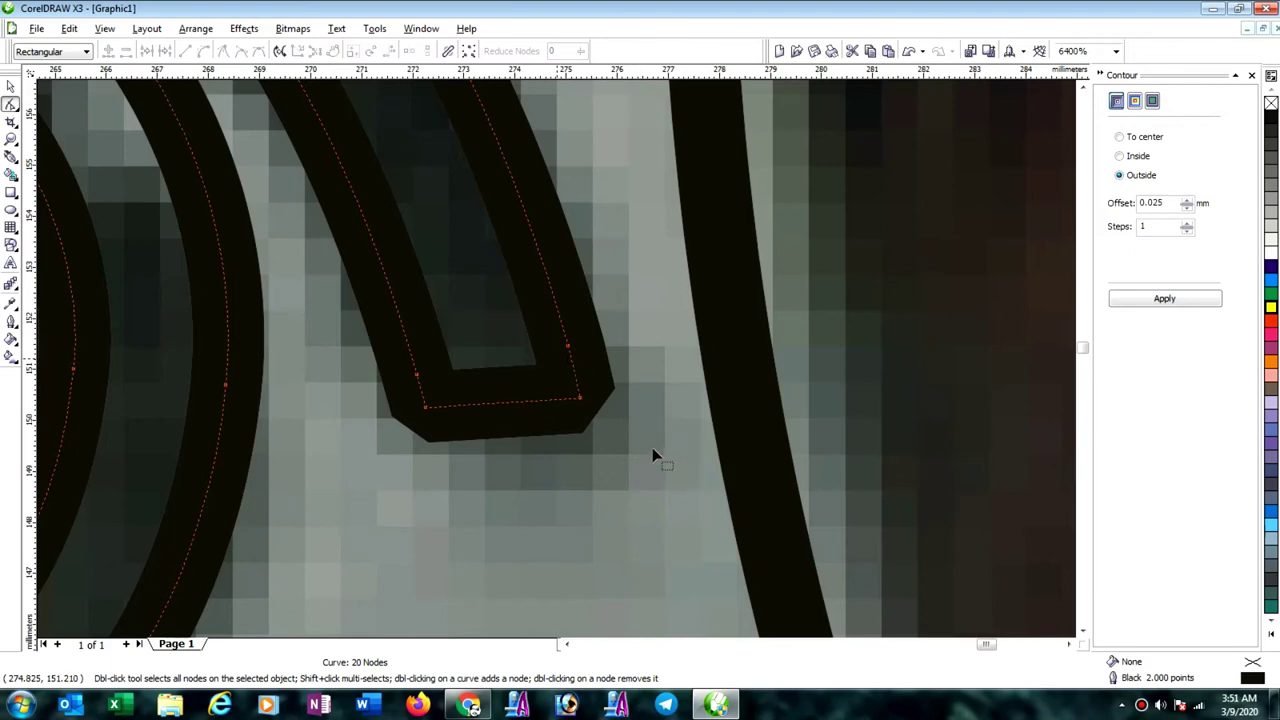
Delete the old spiral outline on the right side of the stem.
key(F3)
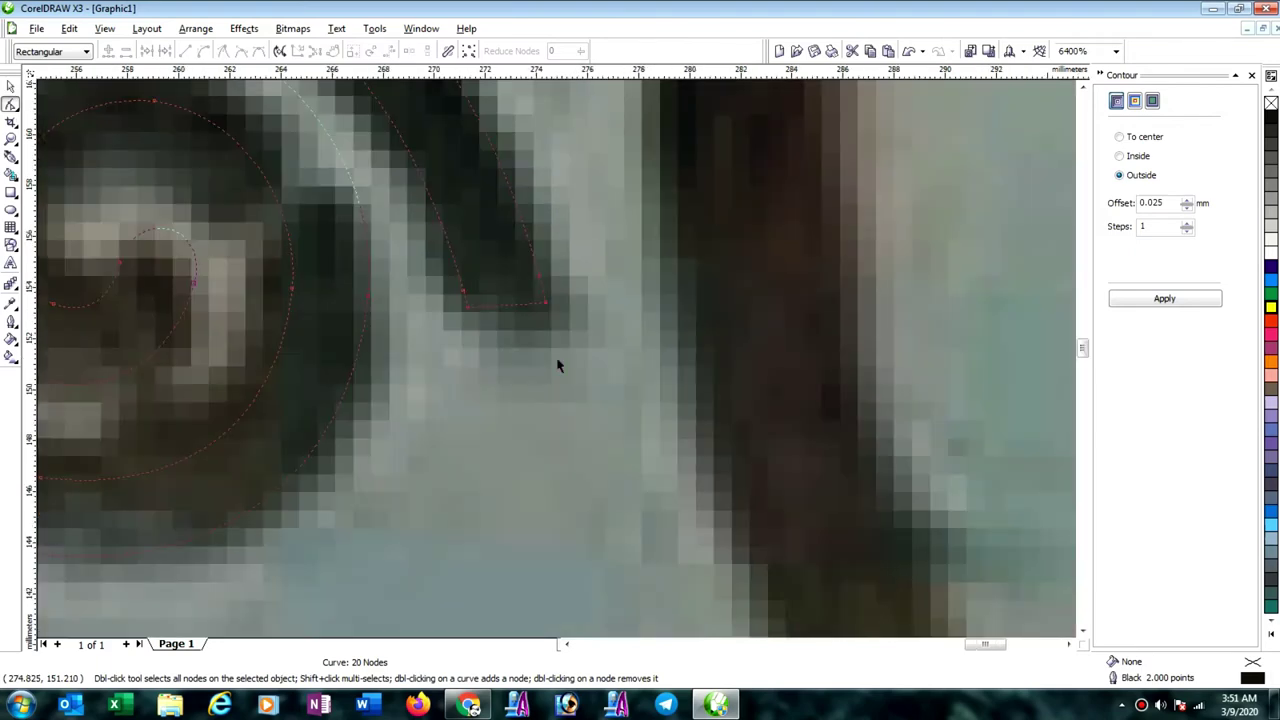
scroll(558, 365, down, 2)
key(space)
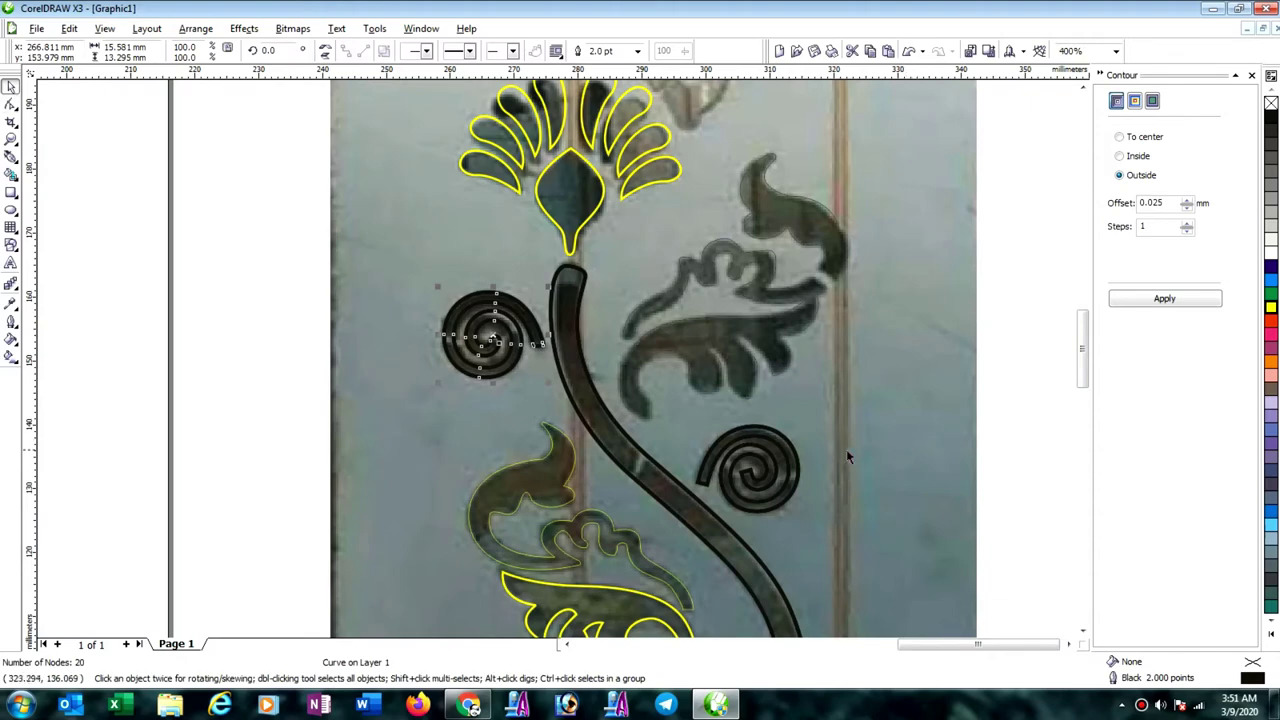
click(779, 502)
key(Delete)
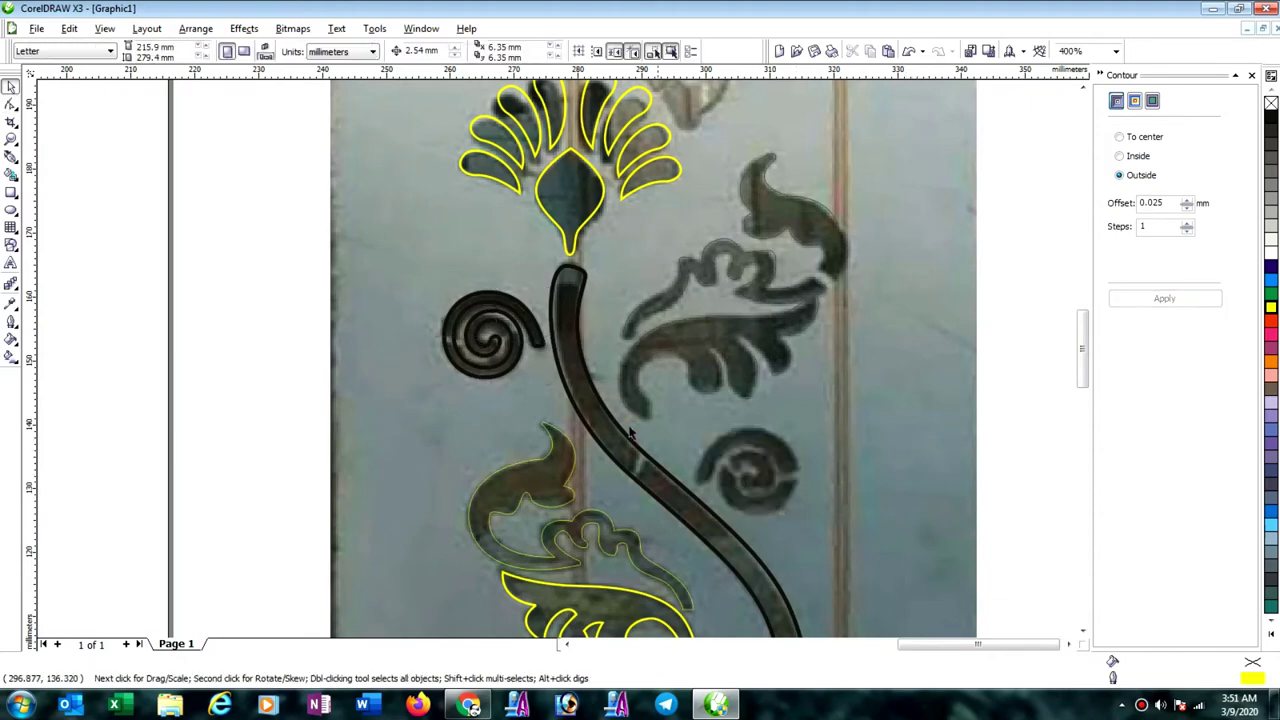
Copy the reworked left spiral outline to the spiral right of the stem and mirror the copy horizontally.
click(510, 374)
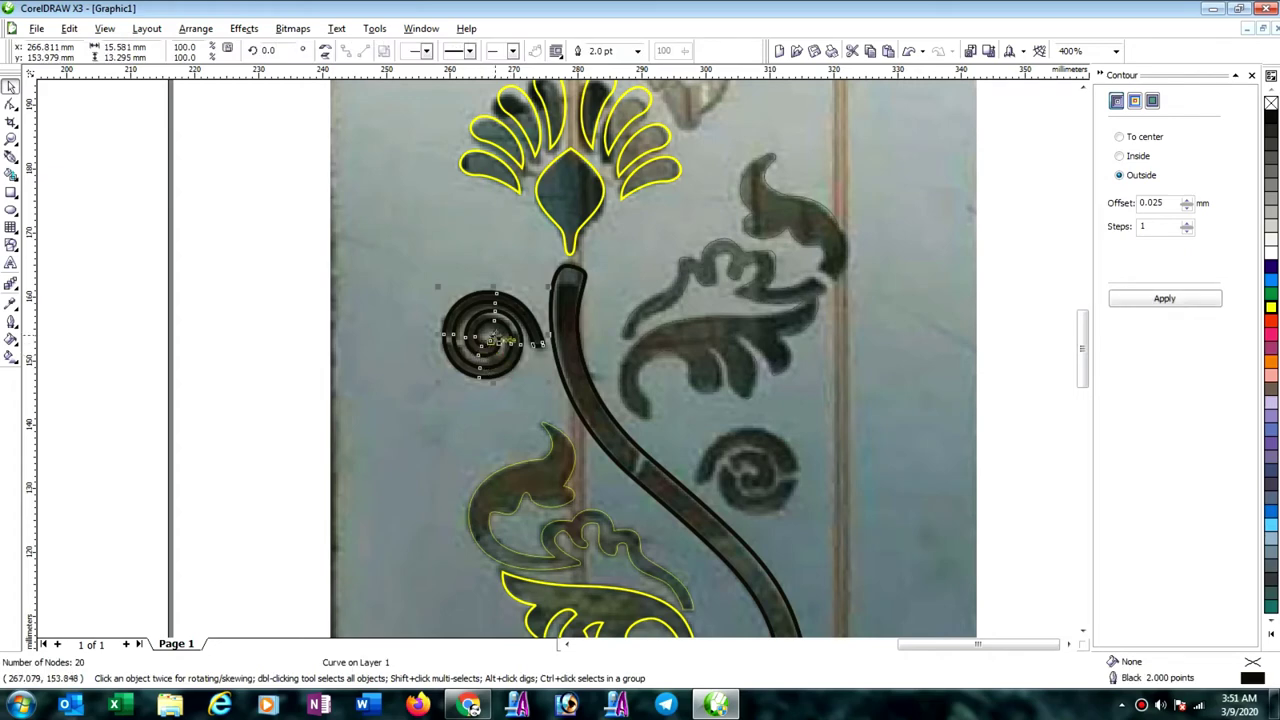
drag(501, 339, 768, 470)
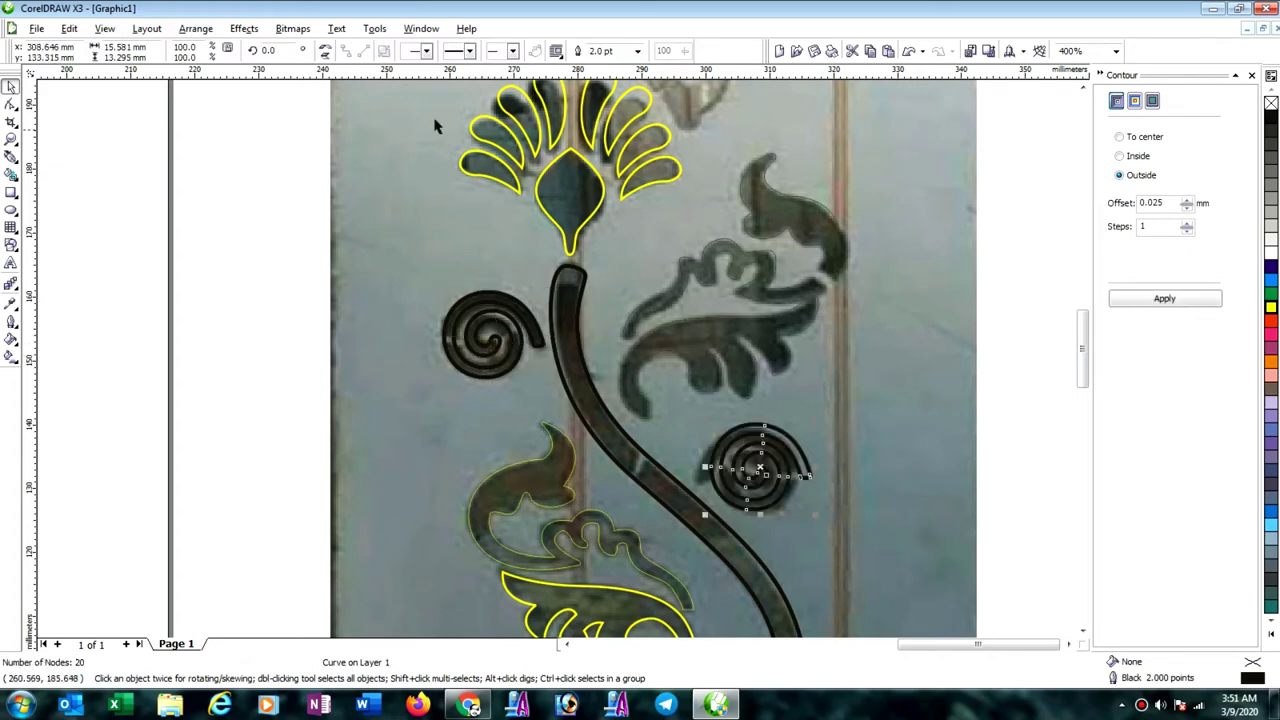
click(327, 47)
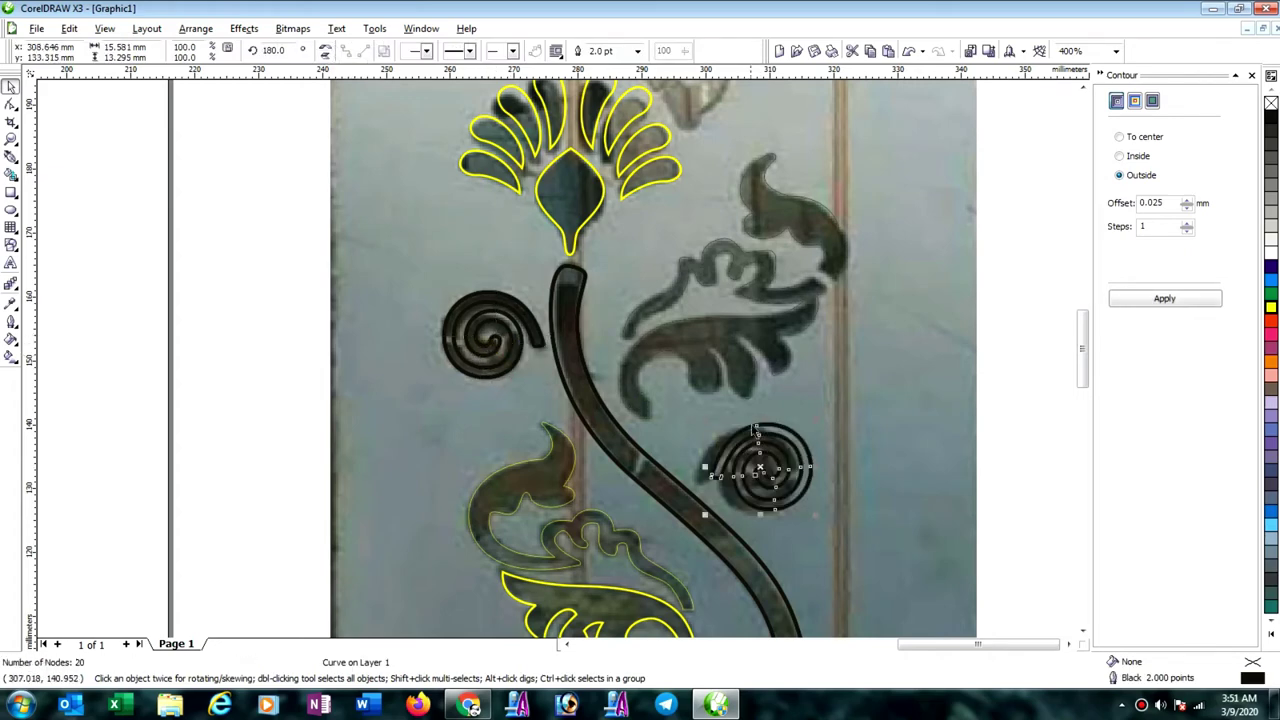
Align the mirrored spiral with the photographed one, centring it at about X 306.6 mm, Y 133.0 mm.
scroll(788, 471, up, 1)
scroll(620, 394, up, 1)
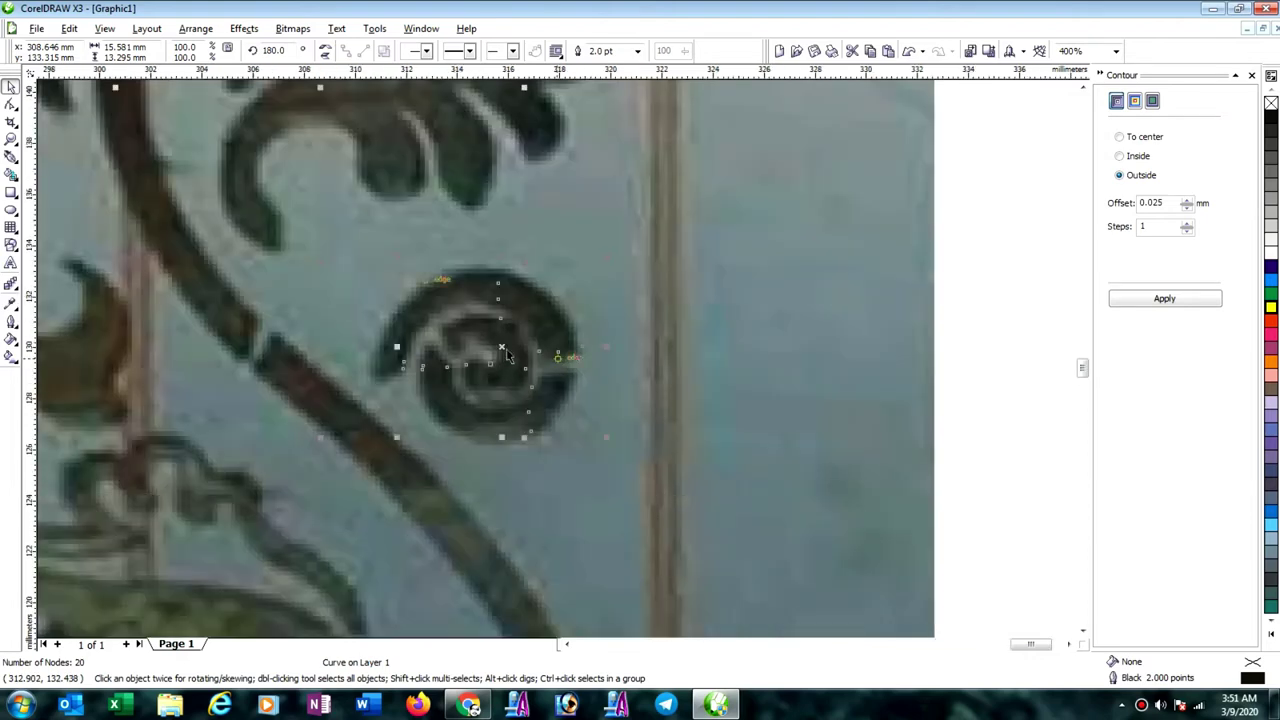
scroll(506, 348, up, 2)
drag(318, 265, 265, 272)
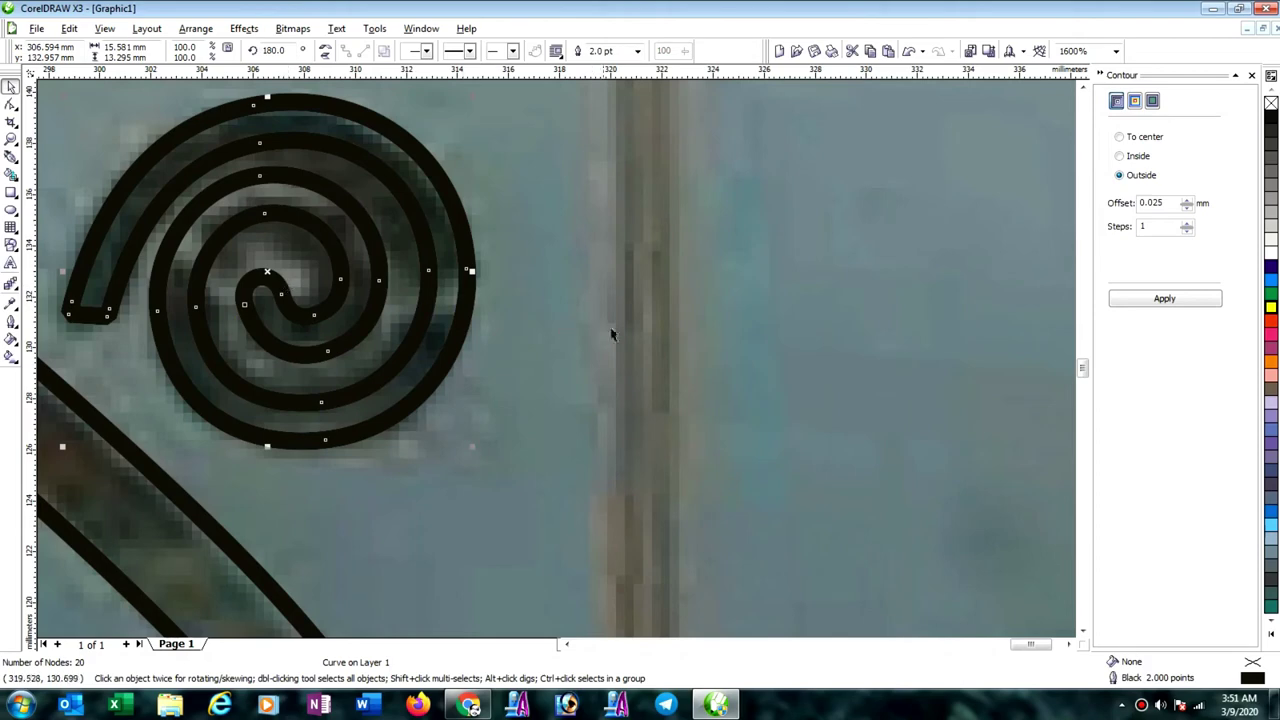
click(557, 372)
Give all traced flower, stem, spiral and leaf shapes a yellow outline and open the outline width choices.
scroll(571, 382, down, 2)
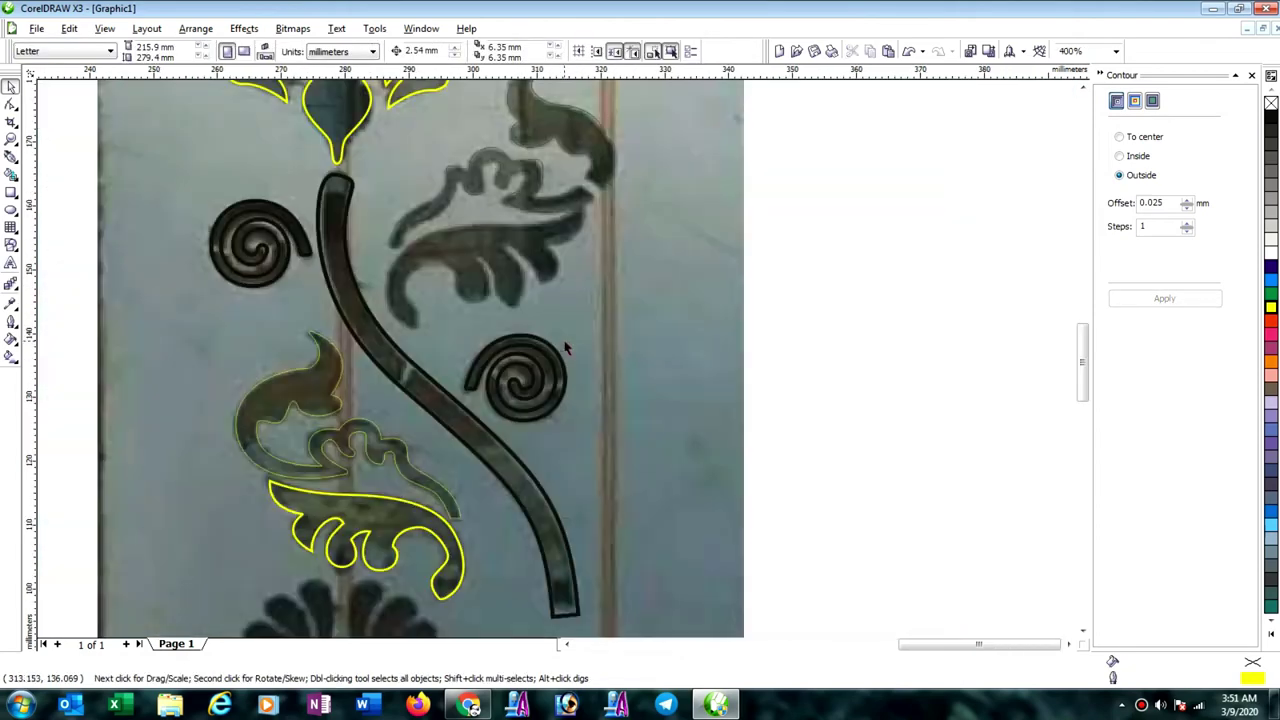
scroll(566, 372, down, 1)
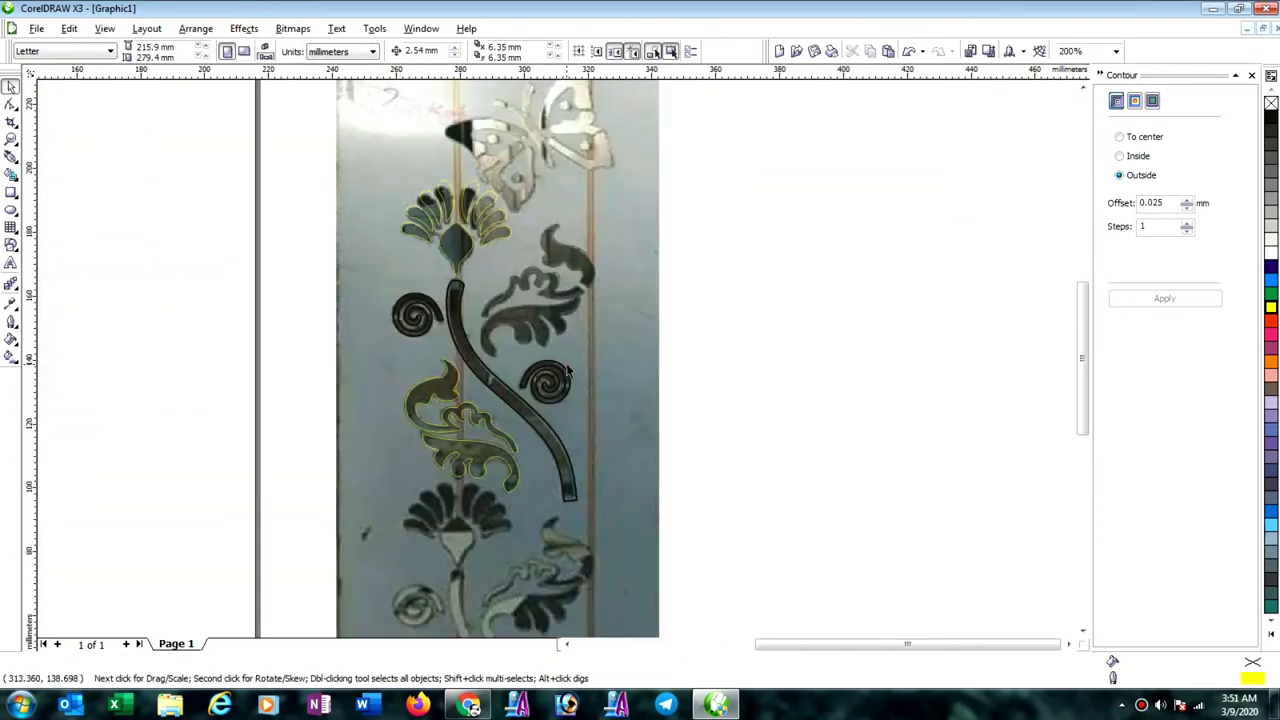
scroll(566, 372, down, 1)
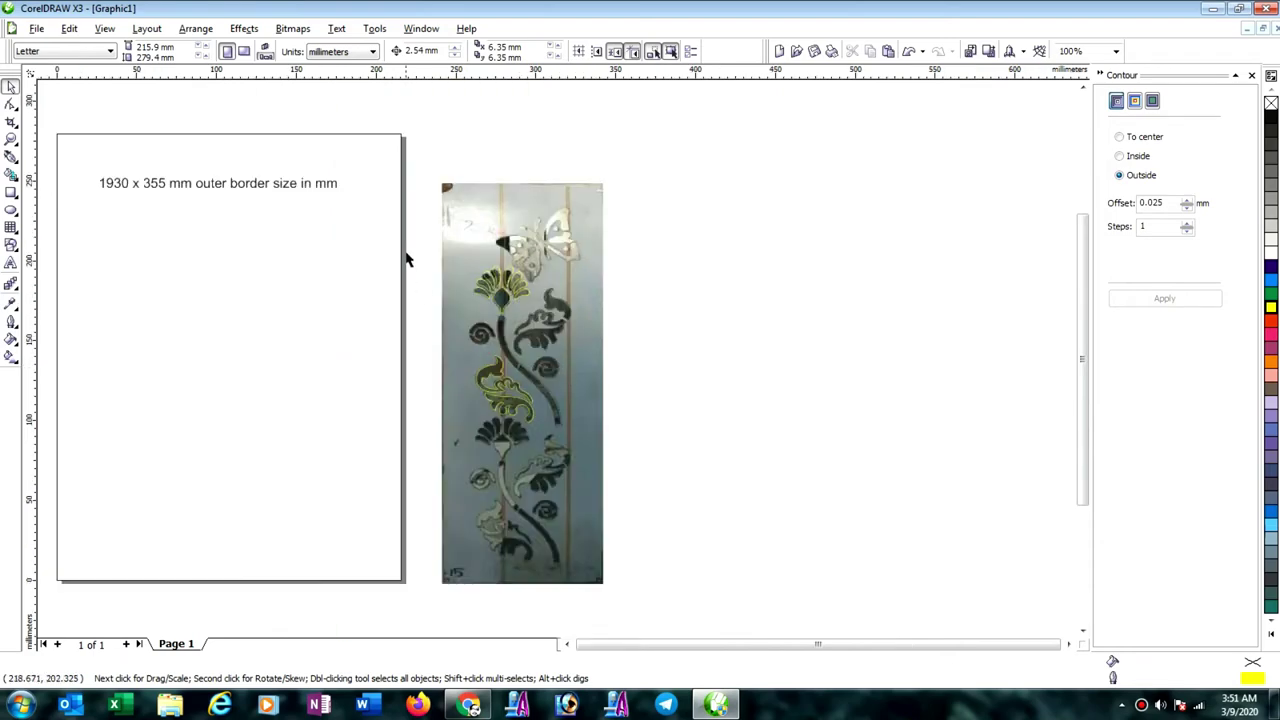
drag(406, 250, 609, 451)
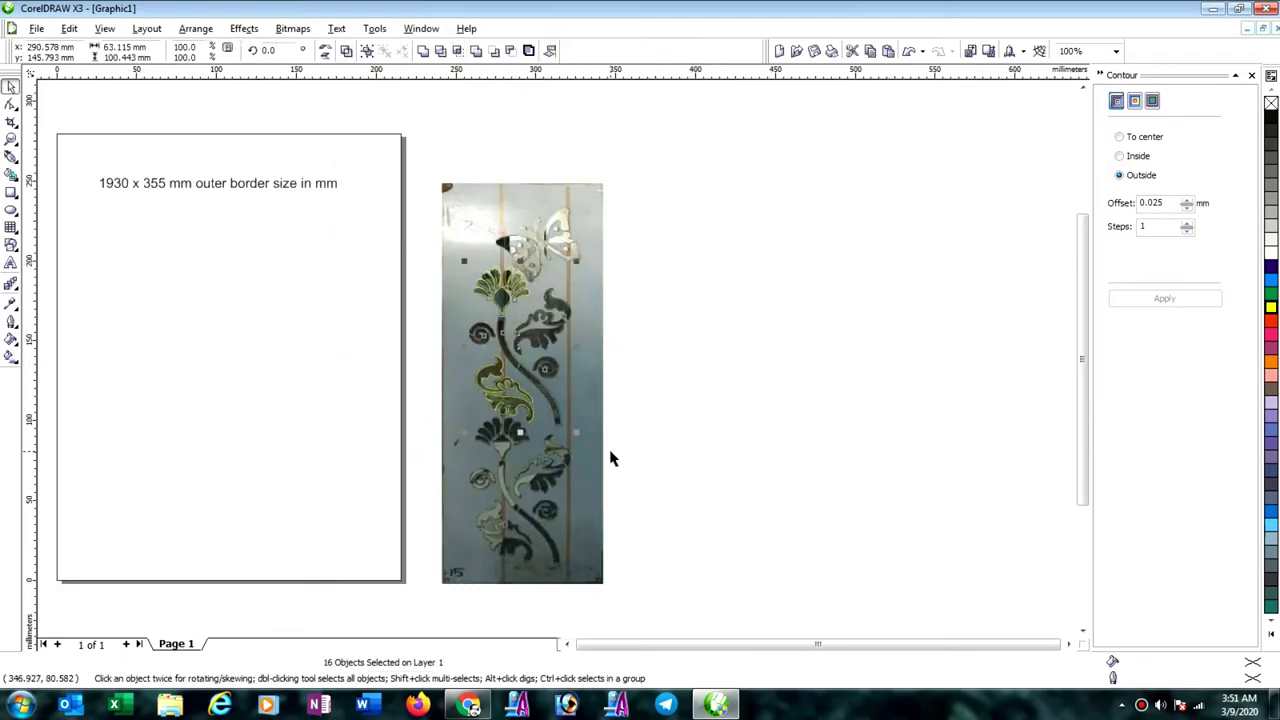
right_click(1271, 310)
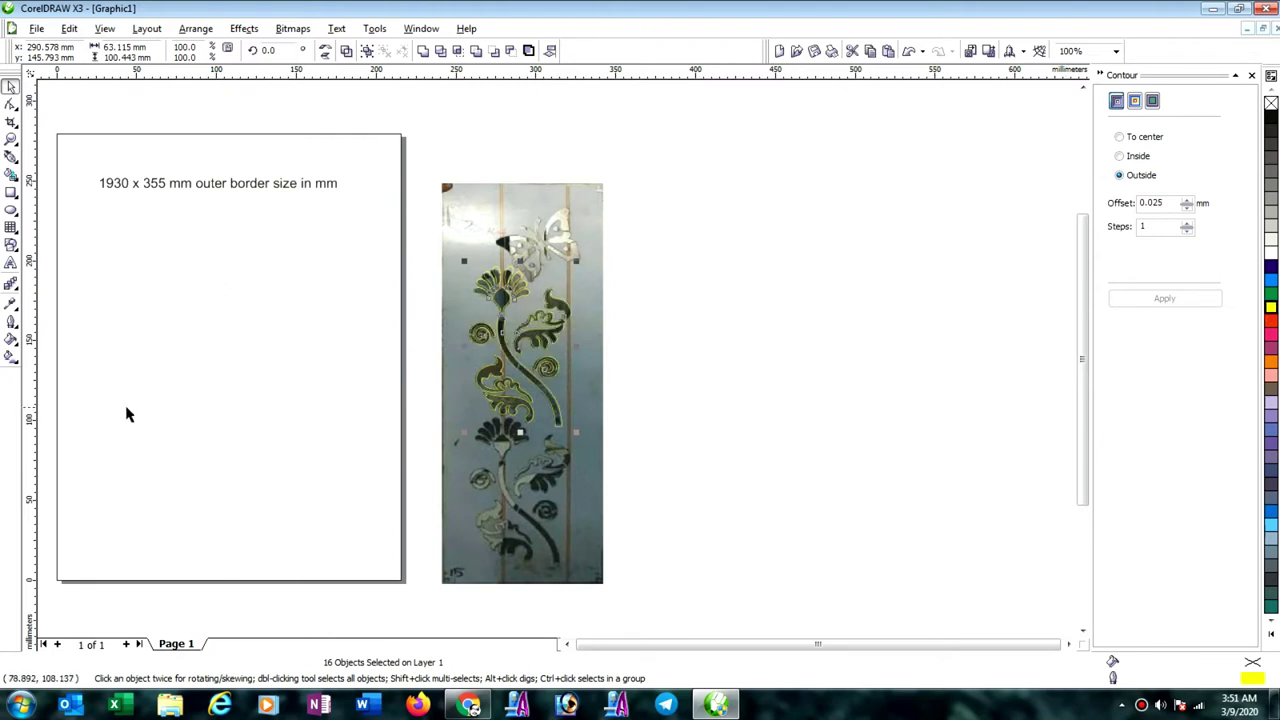
click(12, 320)
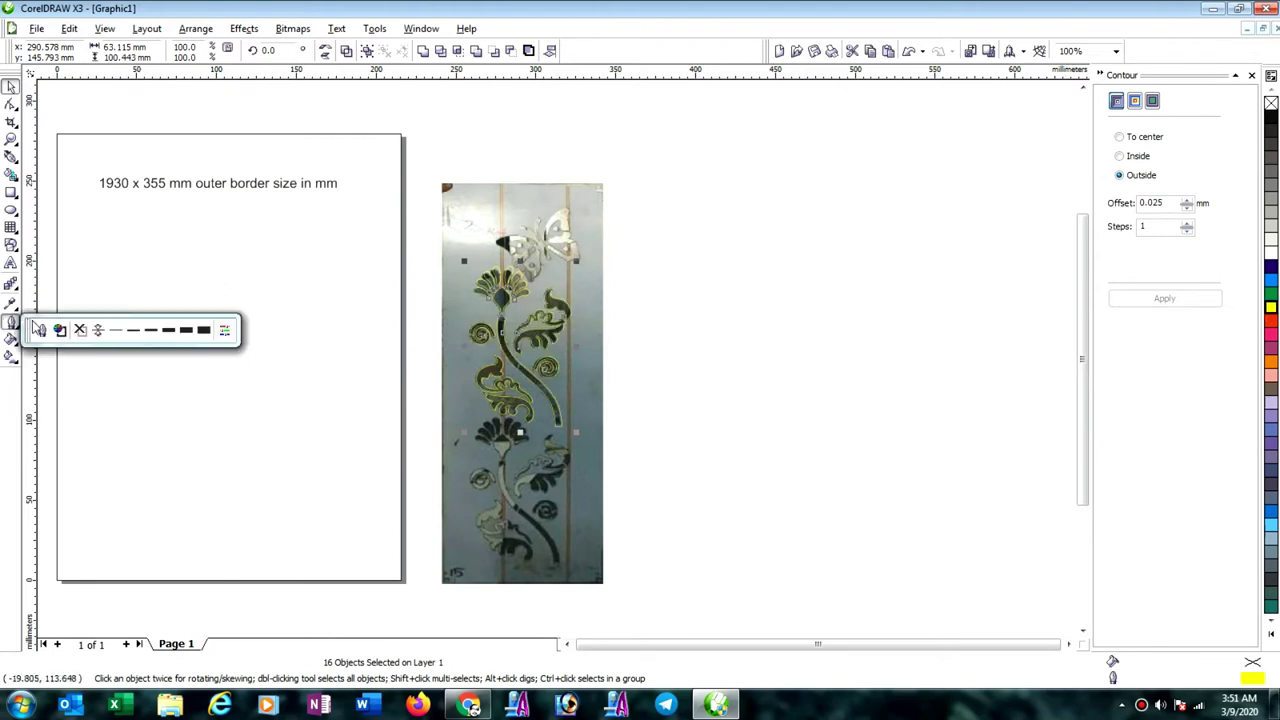
Set a preset outline width on the selected flower tracing and place a copy about 97 mm straight down over the photo's lower flower.
click(131, 337)
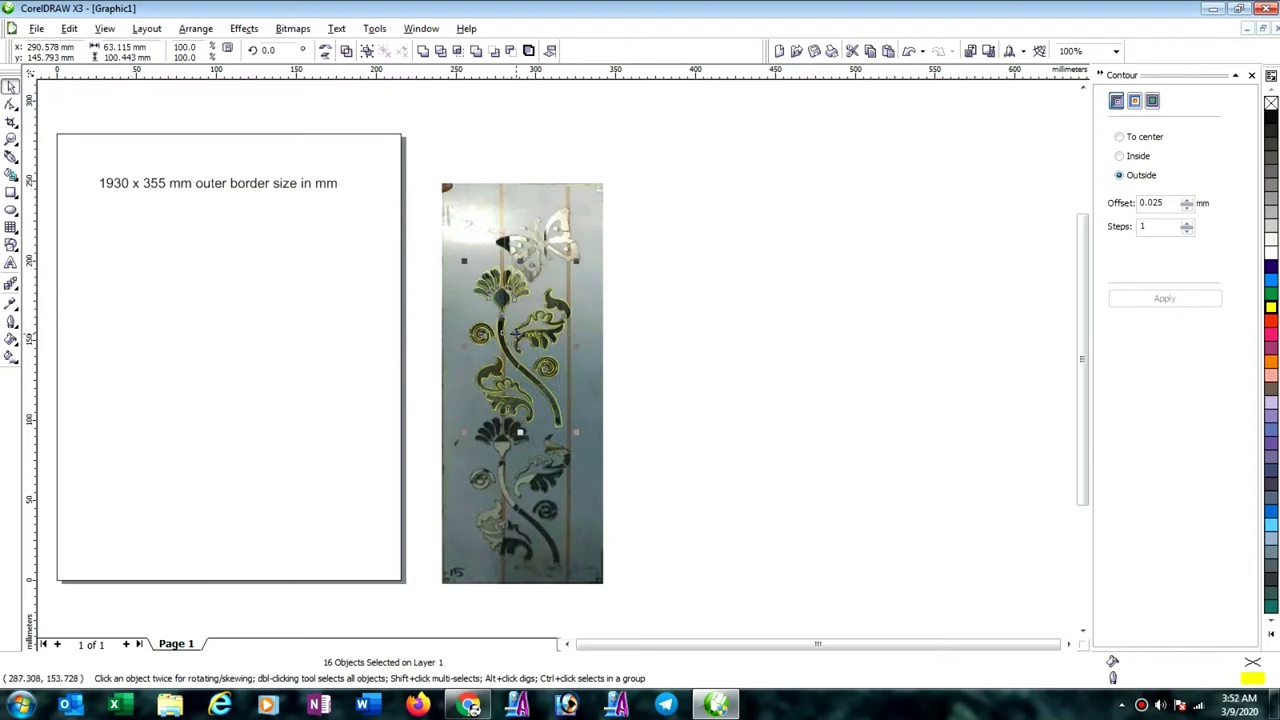
drag(515, 334, 515, 480)
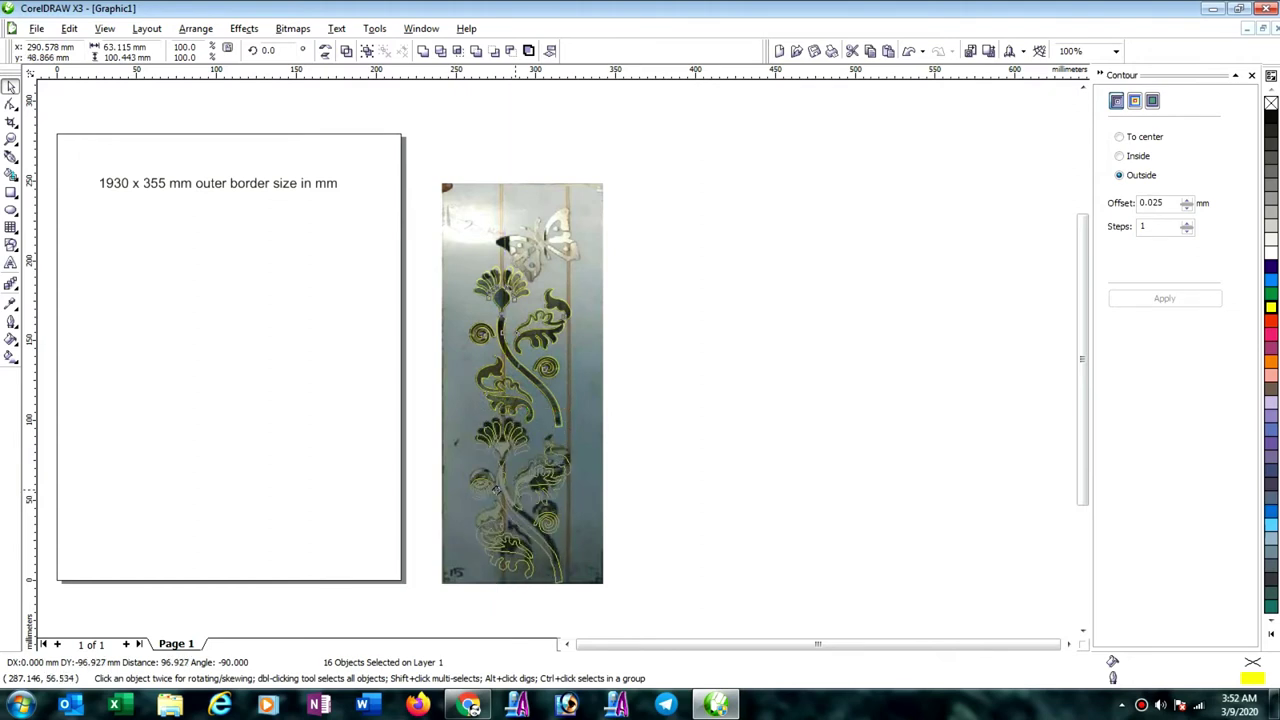
Shift the copied flower tracing up about 2.3 mm to match its petals to the photo, and deselect it.
scroll(497, 432, up, 2)
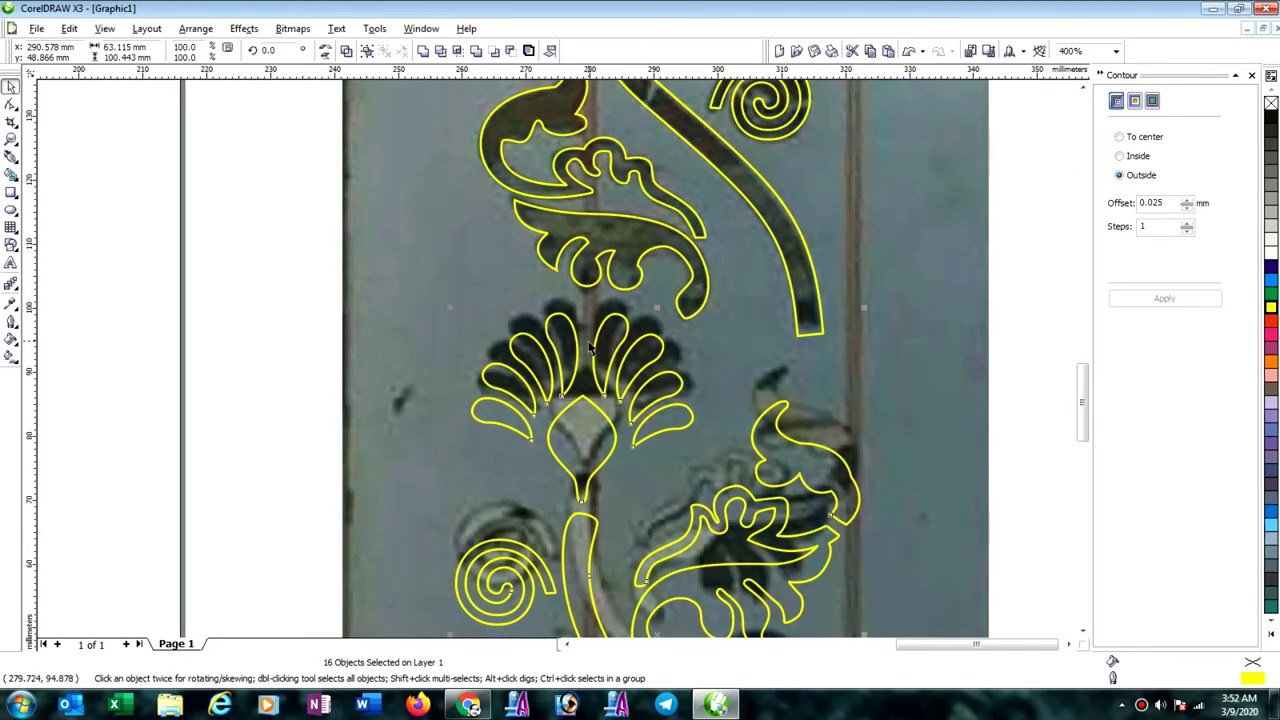
scroll(585, 345, up, 2)
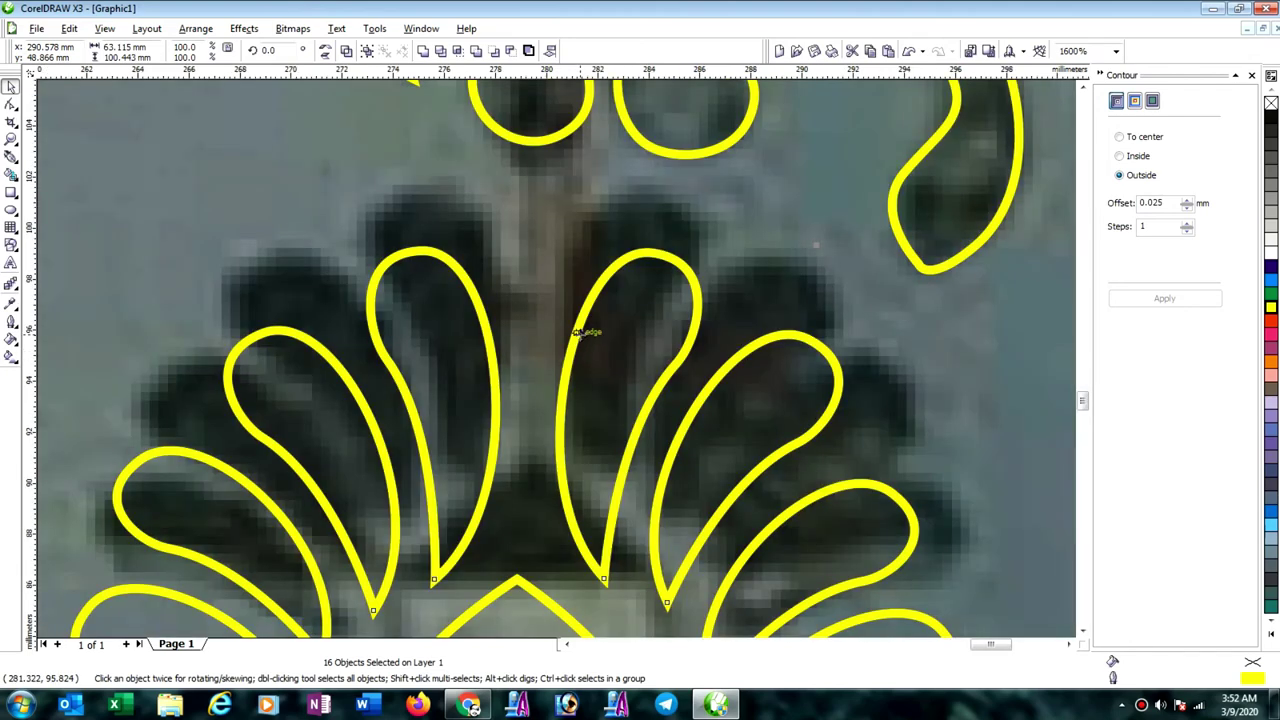
drag(577, 332, 575, 280)
scroll(557, 358, down, 2)
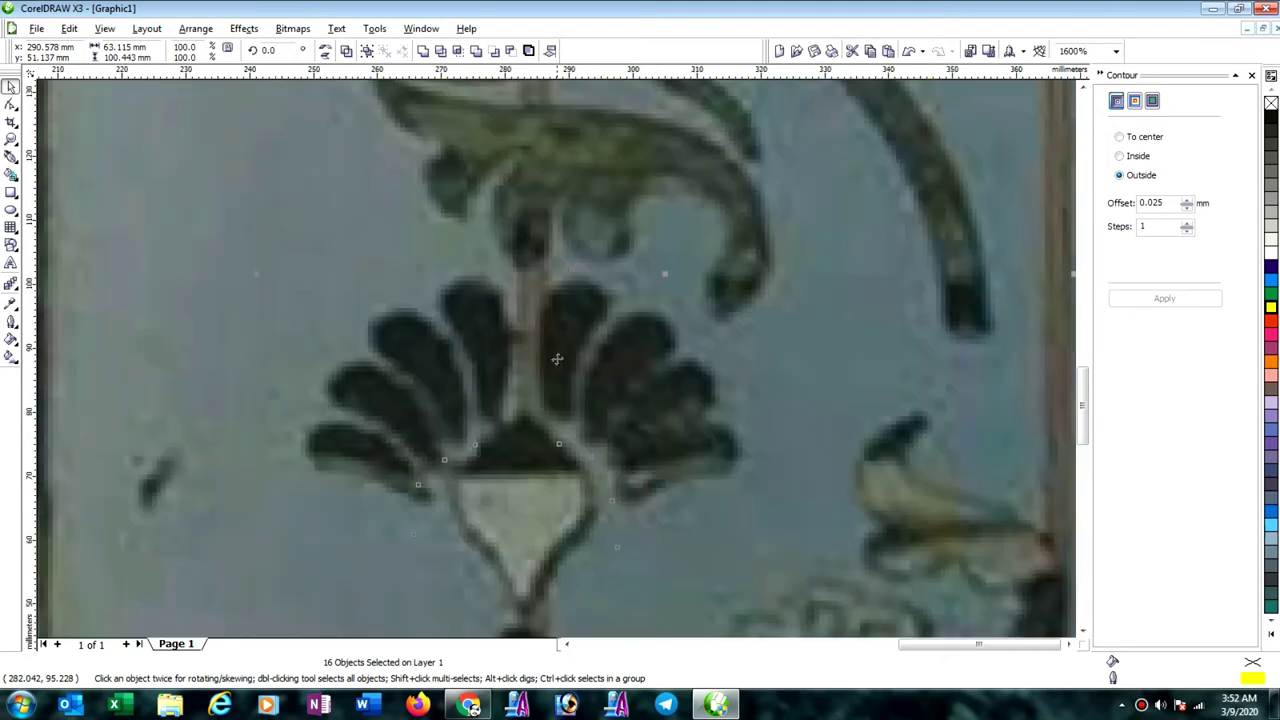
scroll(557, 358, down, 3)
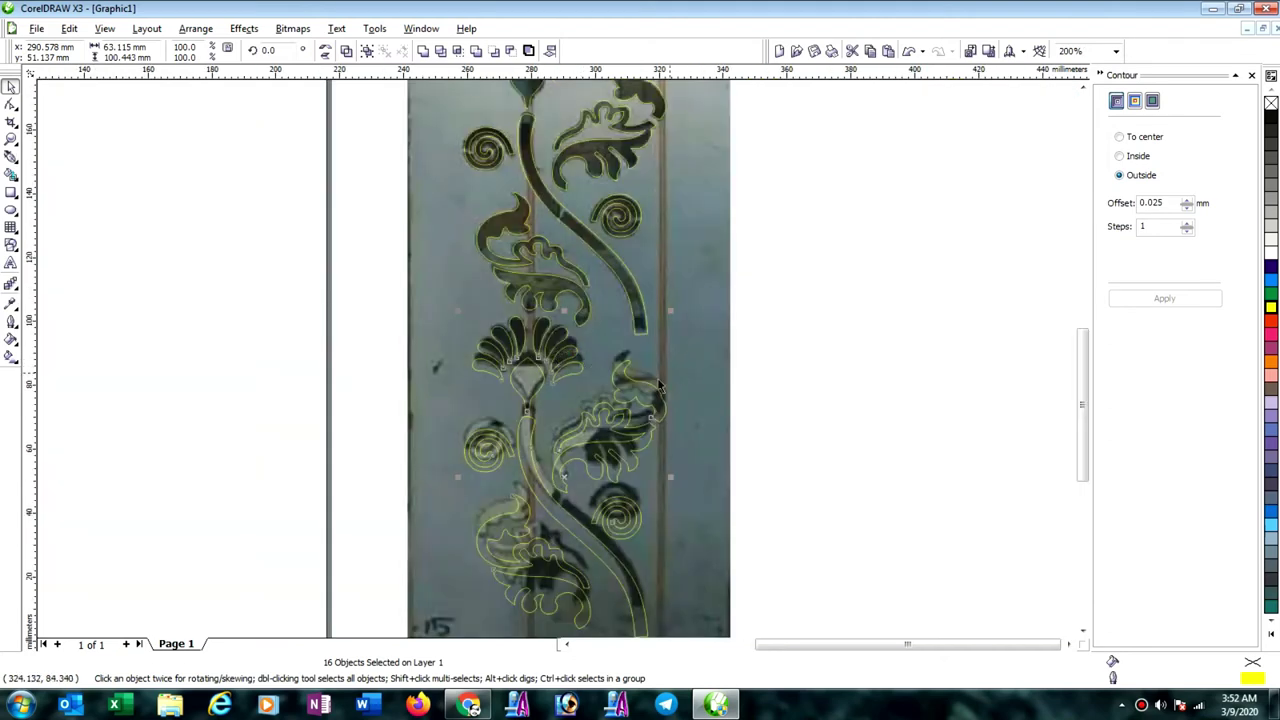
scroll(559, 357, down, 2)
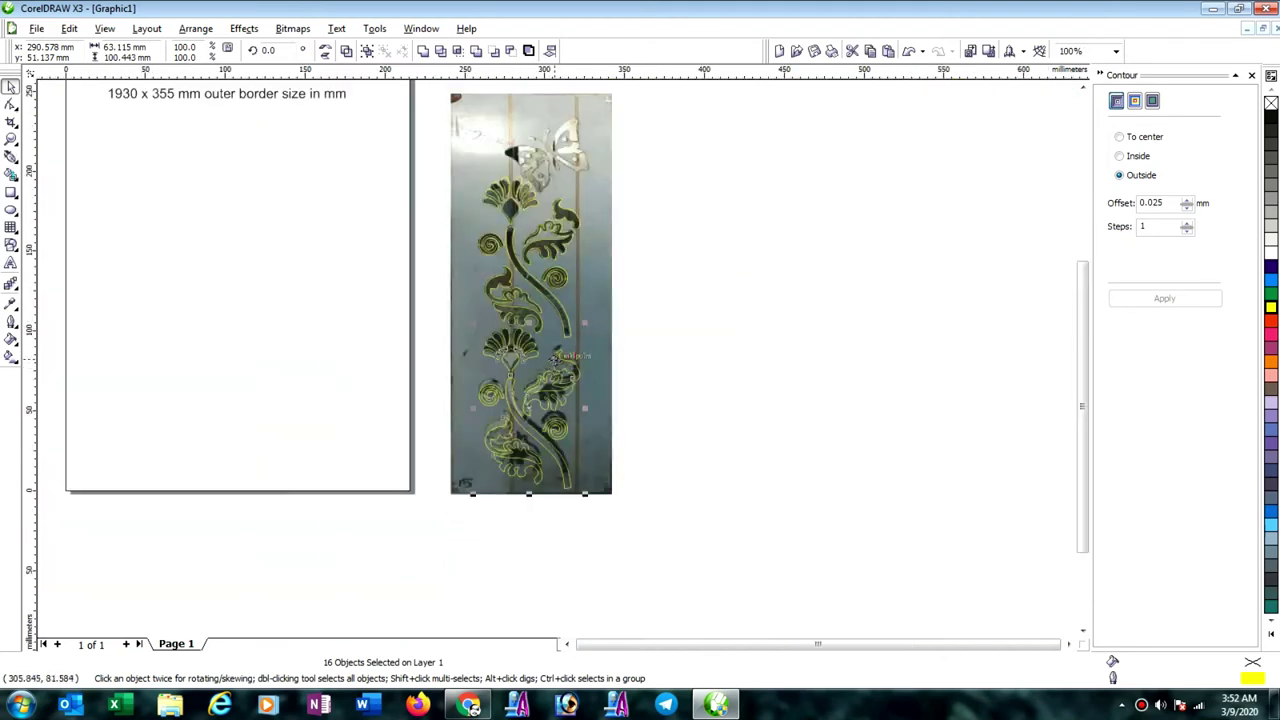
click(692, 318)
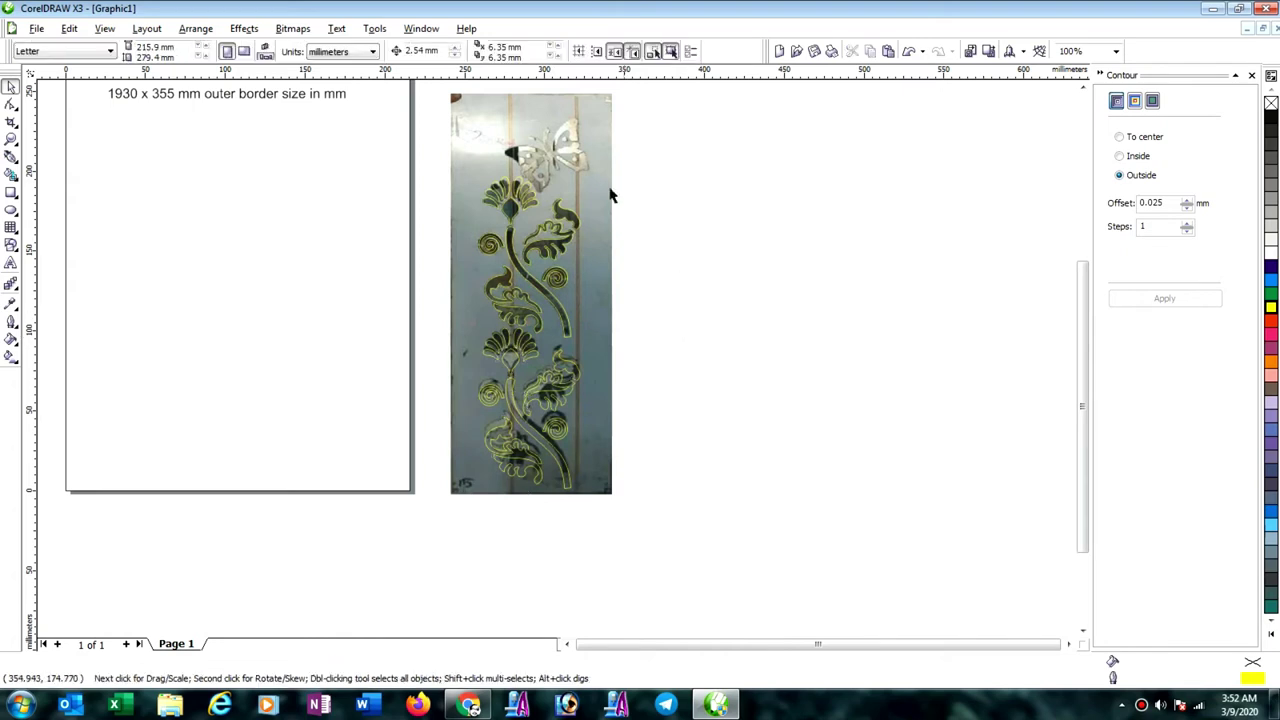
Trace the inner edge of the butterfly's lower right wing with a Bezier curve, from the tip near the body to the upper notch.
scroll(540, 382, up, 1)
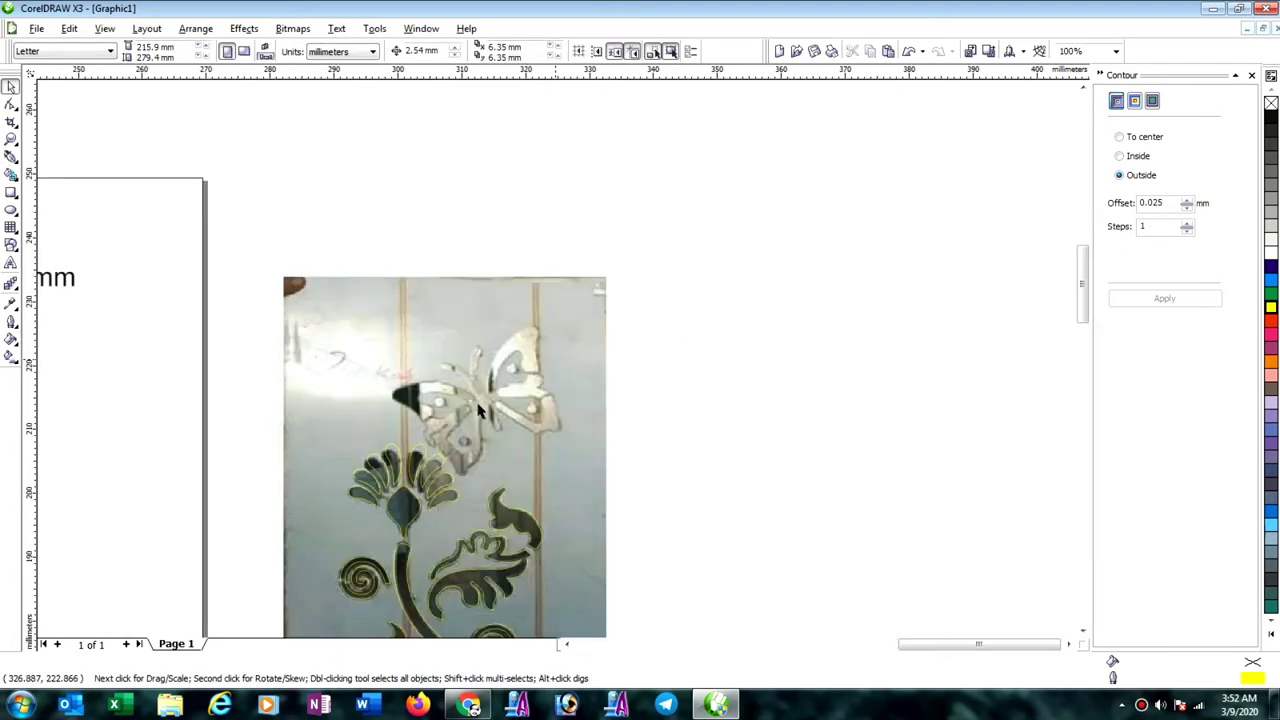
scroll(482, 403, up, 1)
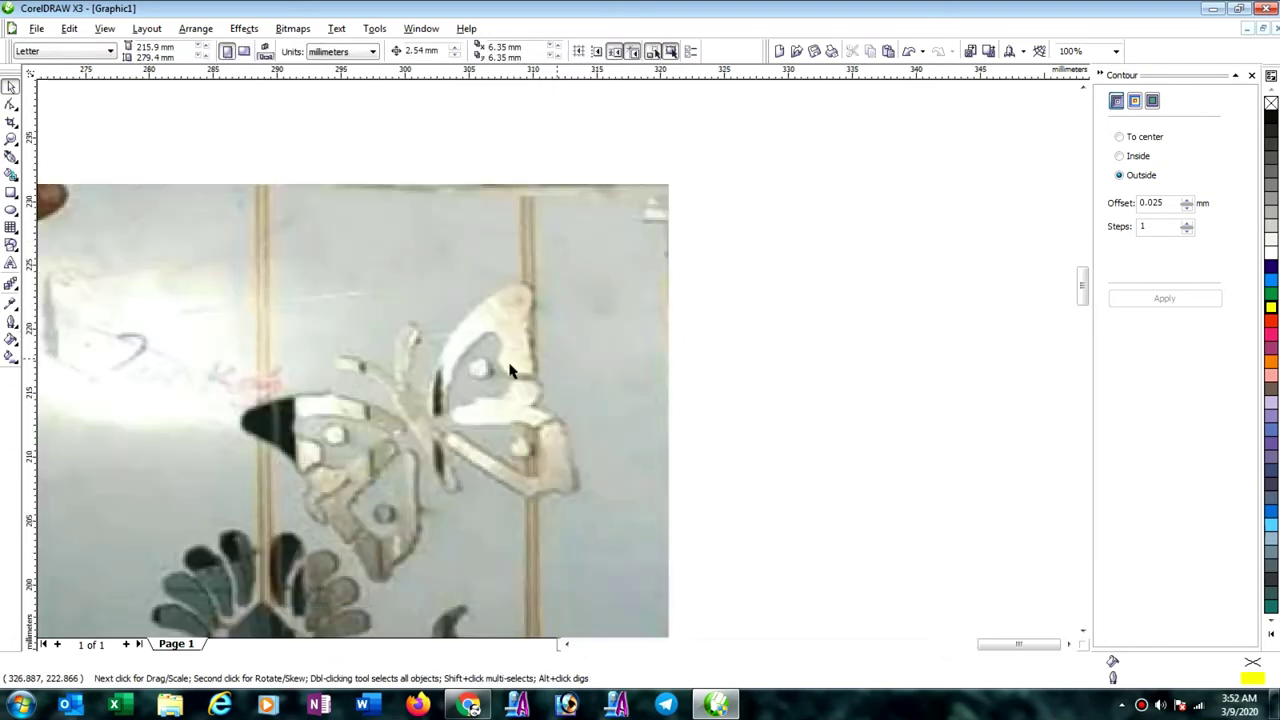
scroll(510, 371, up, 1)
scroll(553, 374, up, 1)
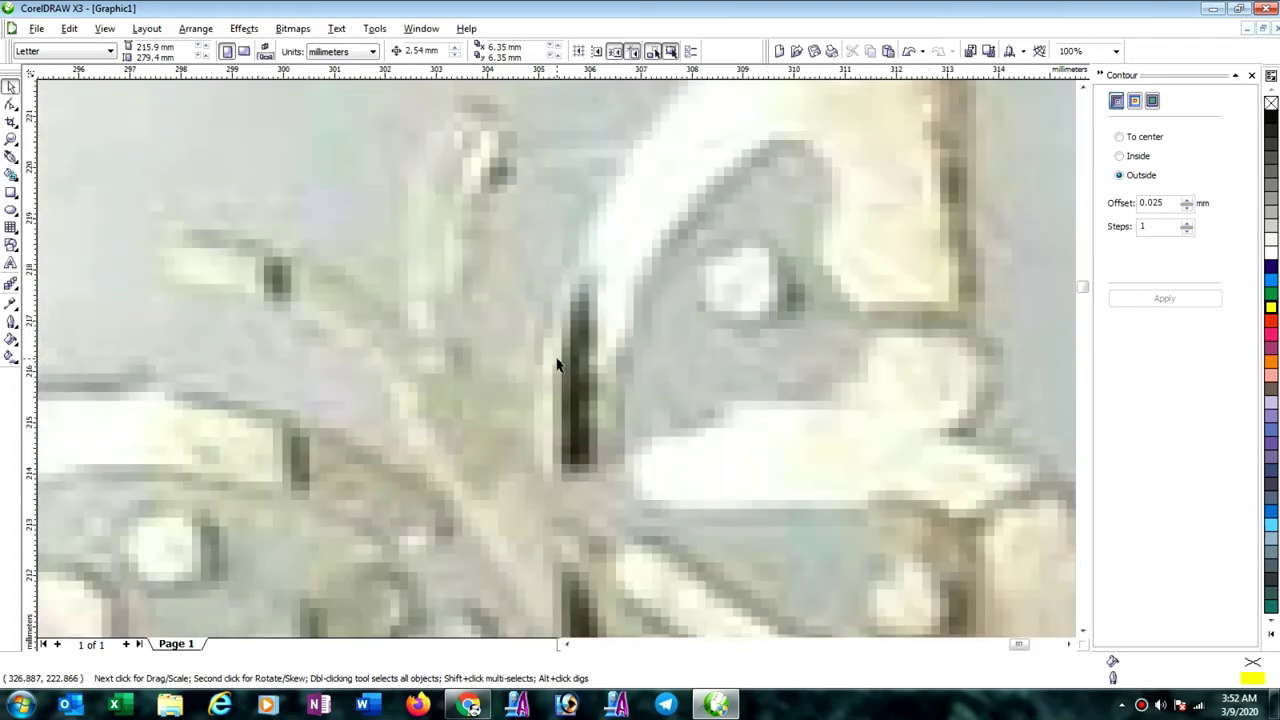
scroll(557, 365, up, 1)
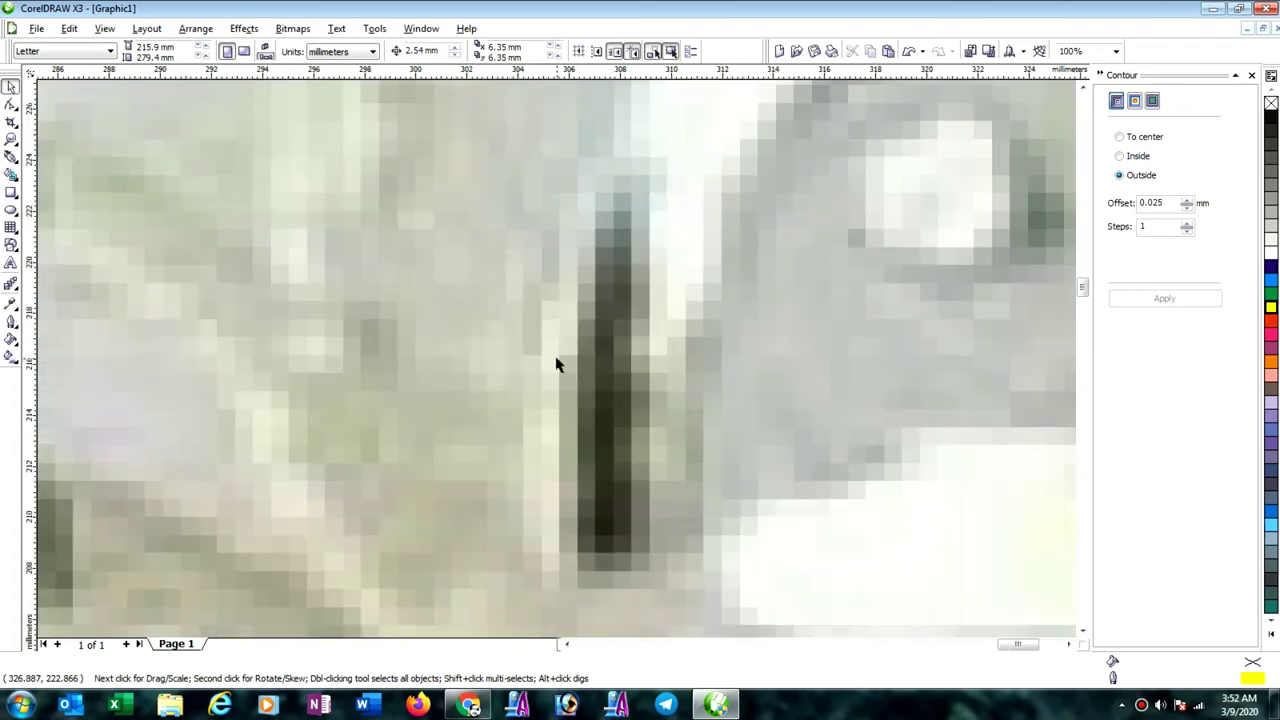
scroll(557, 365, down, 4)
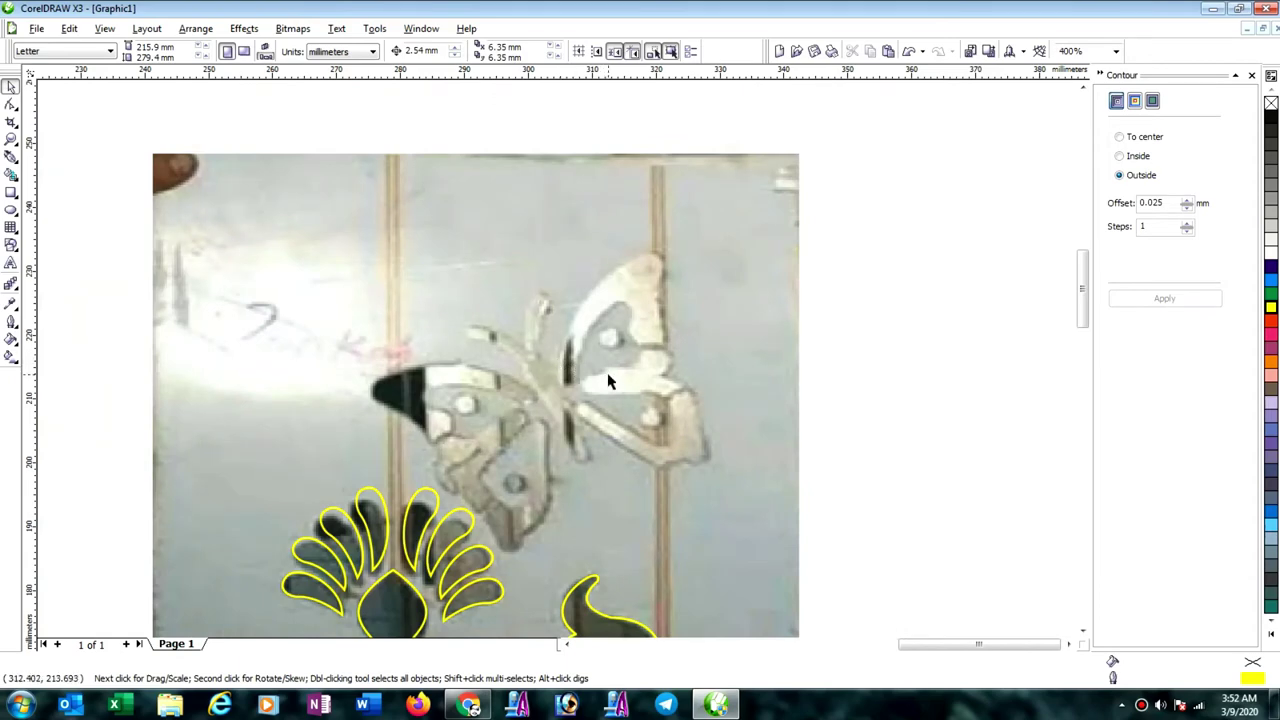
click(11, 157)
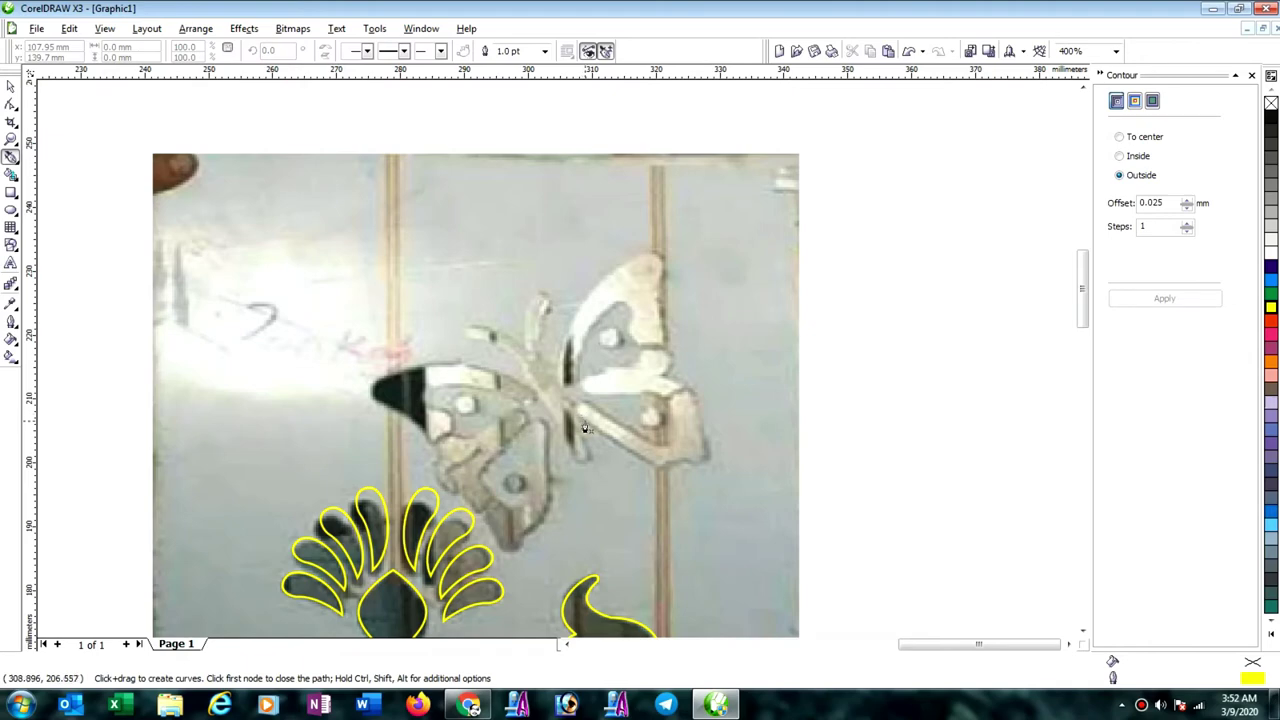
drag(584, 405, 599, 394)
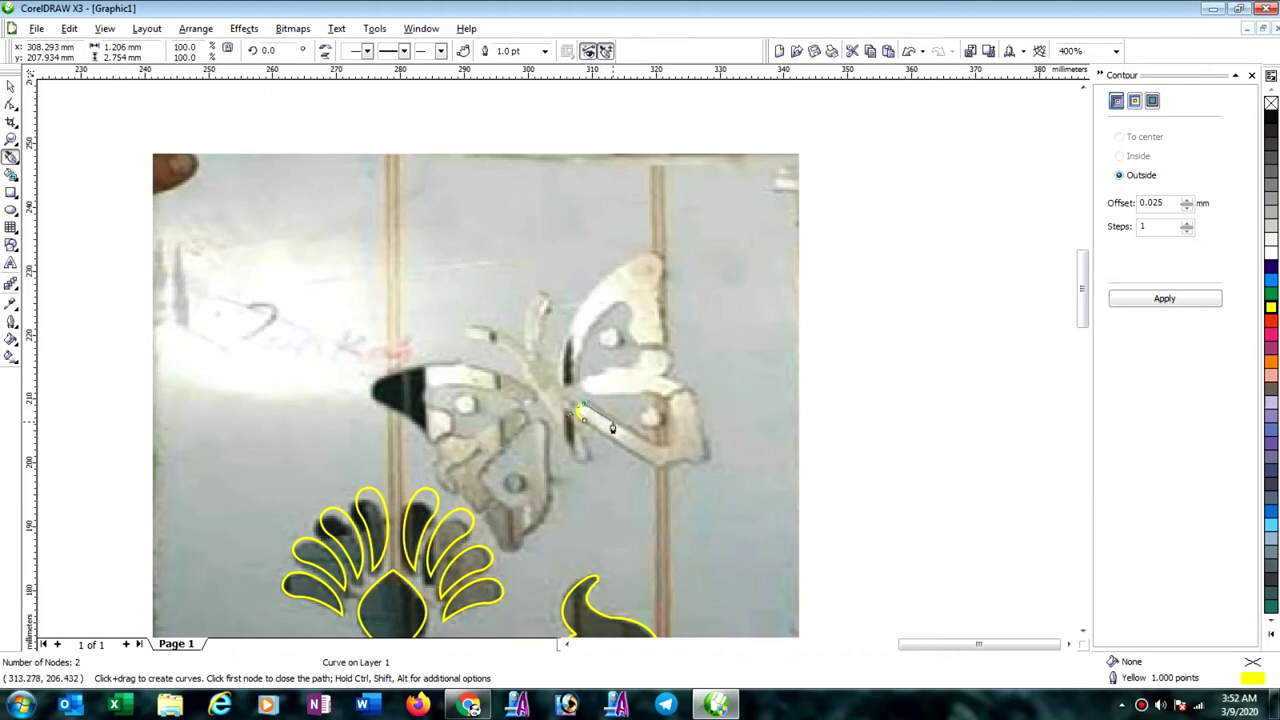
mouse_move(620, 432)
mouse_down()
mouse_move(667, 456)
mouse_move(672, 419)
mouse_up()
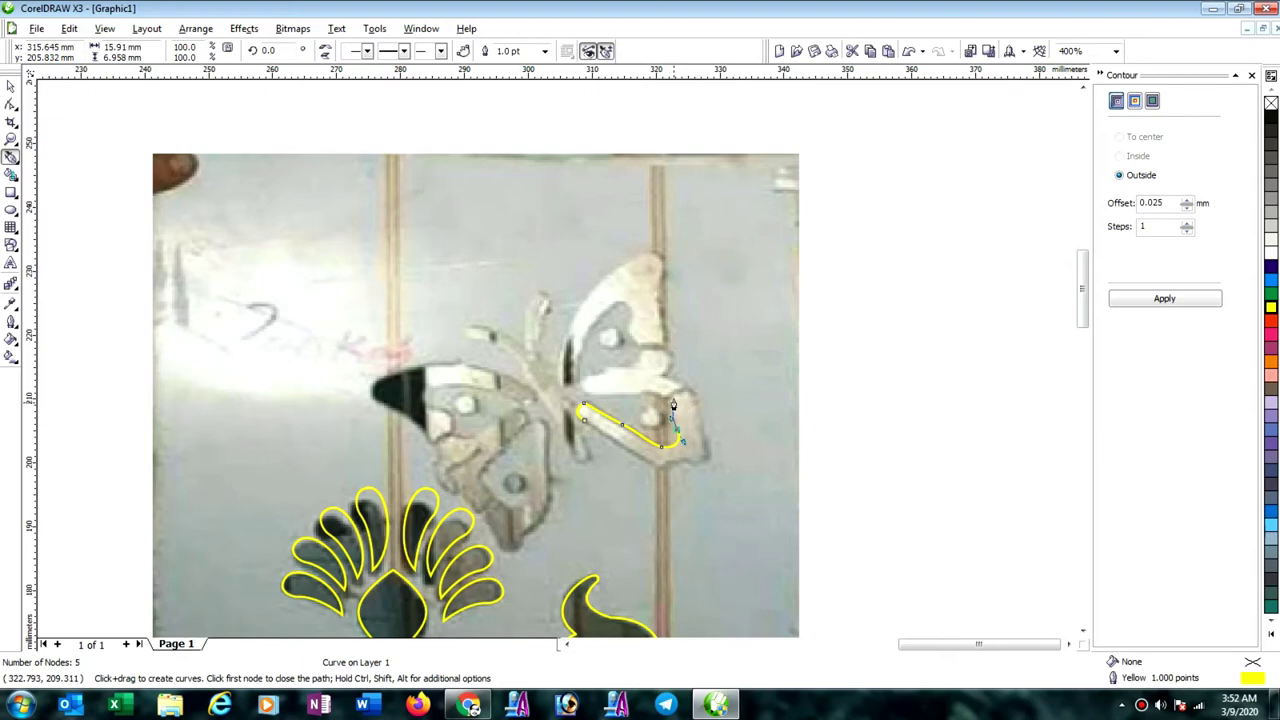
drag(673, 405, 686, 400)
Continue the lower right wing curve around its outer and lower edges and close it into an outline about 21 × 12 mm.
scroll(686, 400, up, 2)
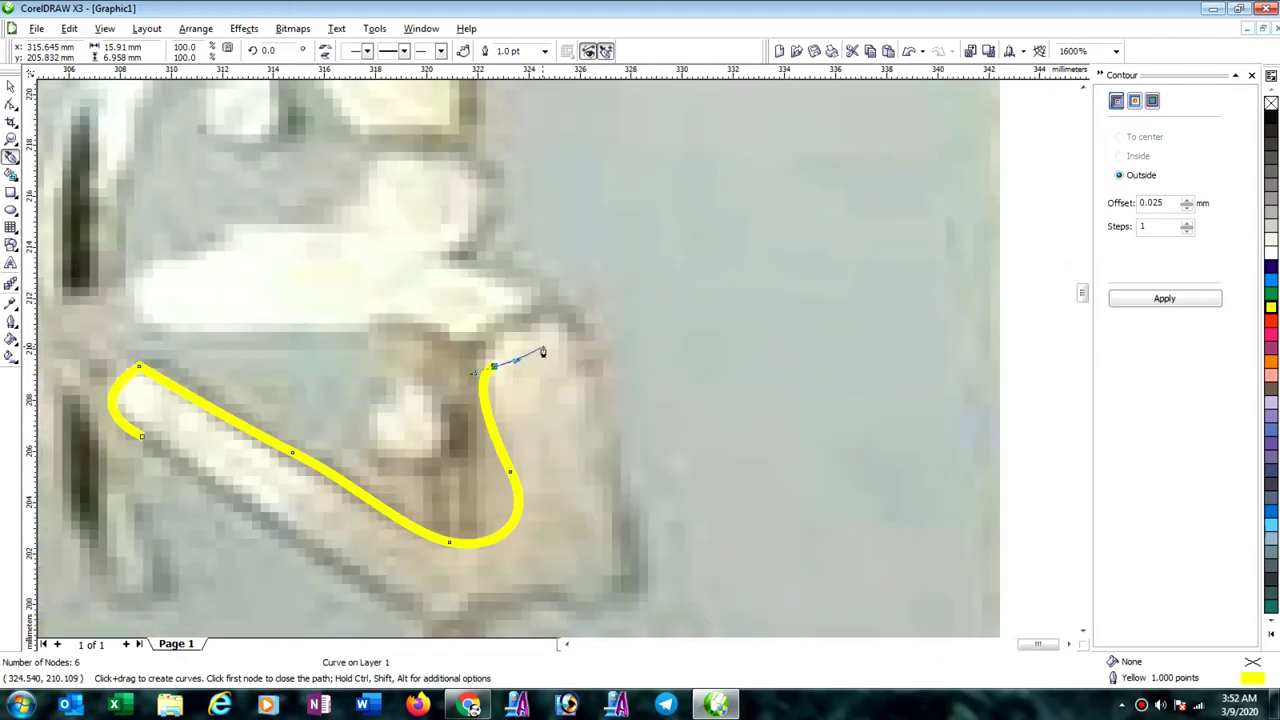
drag(548, 327, 579, 325)
key(z)
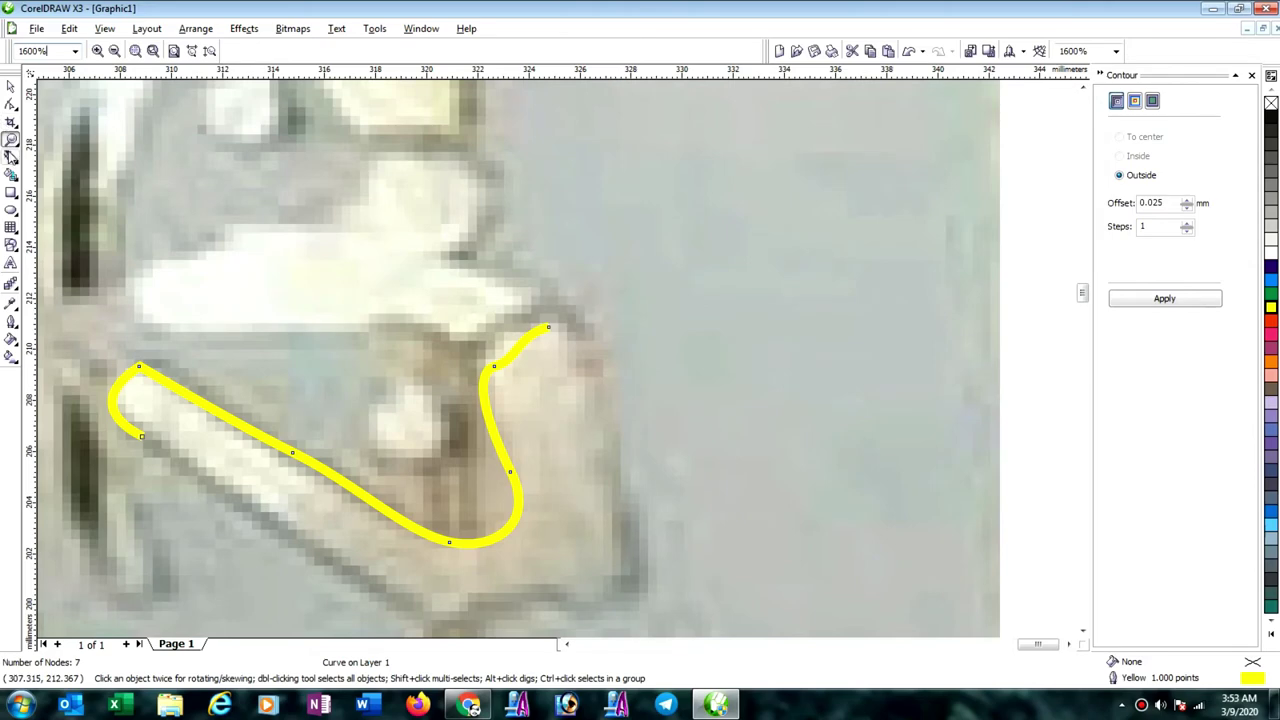
click(11, 157)
click(551, 328)
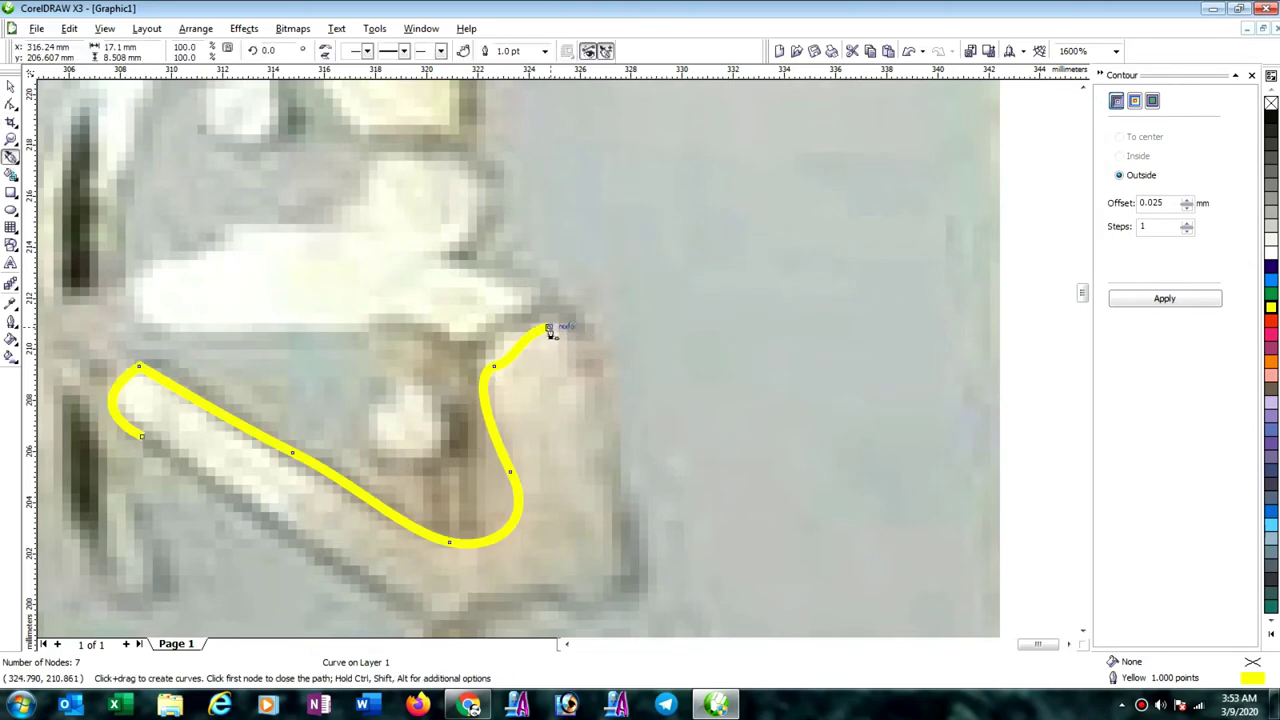
drag(590, 371, 602, 414)
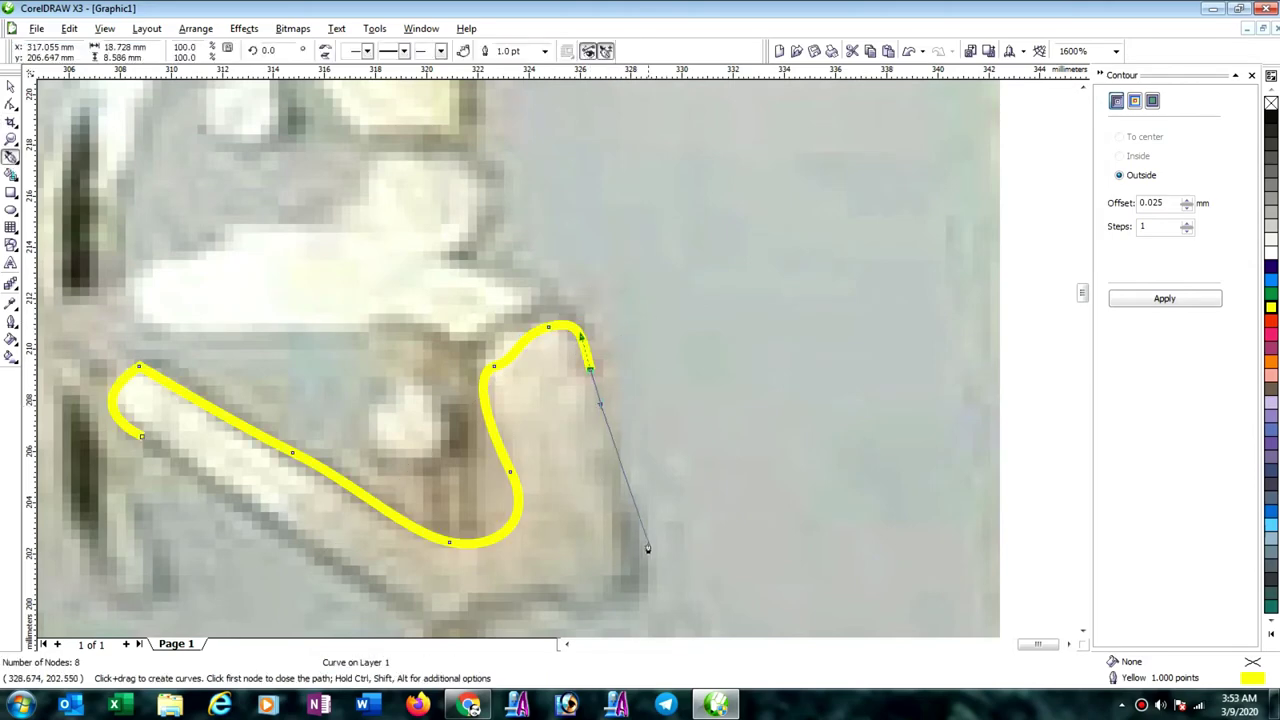
drag(618, 512, 485, 616)
drag(393, 610, 138, 452)
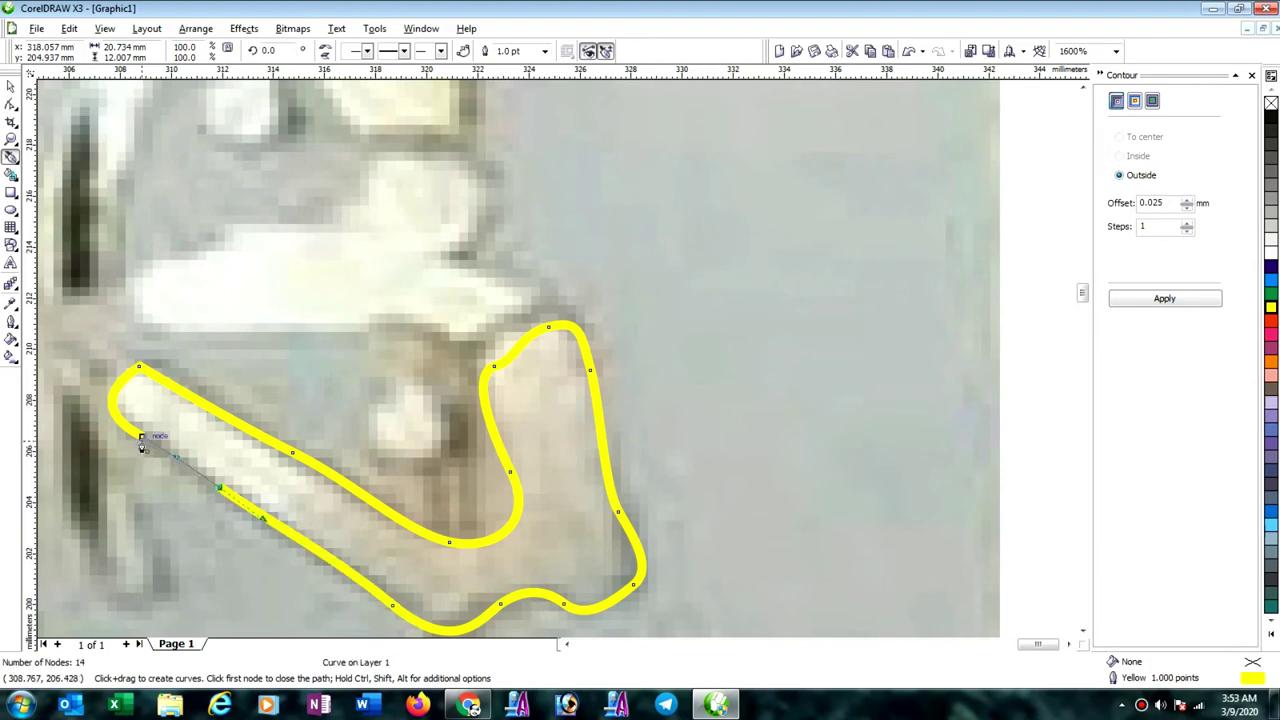
click(142, 436)
Round the lower right wing outline's pointed tip with added nodes and its corner node deleted, and smooth the inner notch.
click(11, 104)
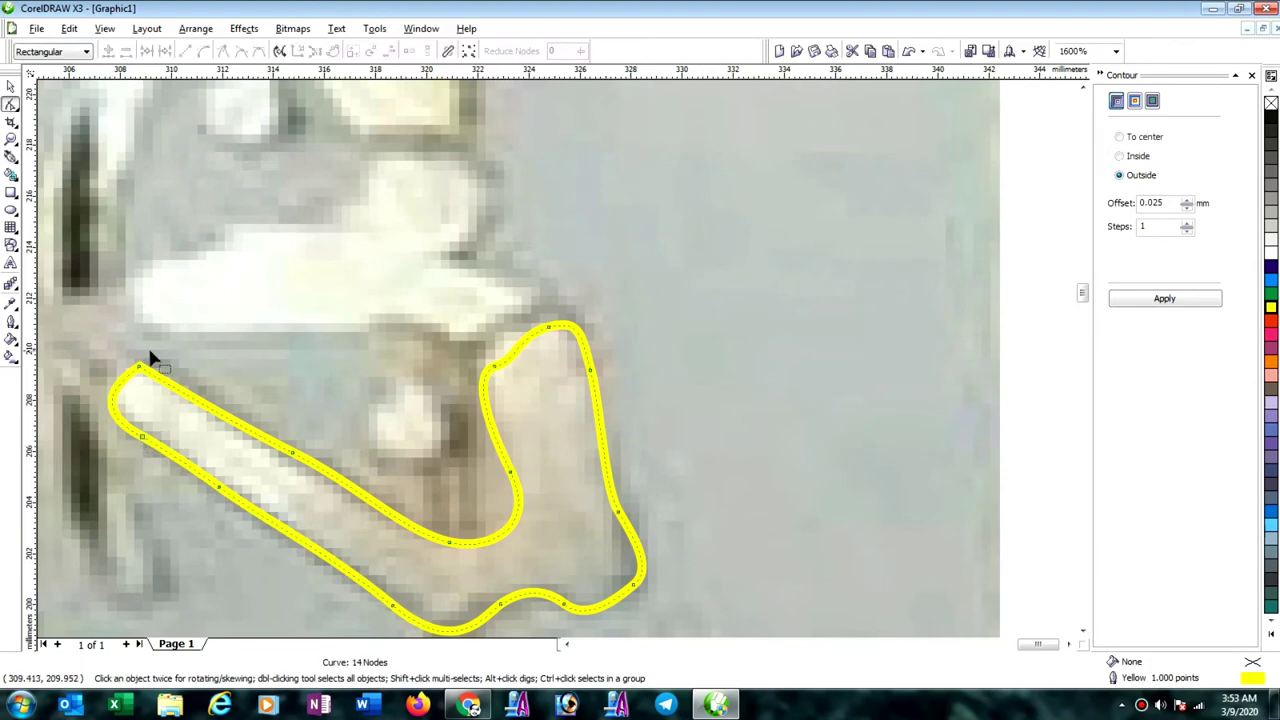
double_click(128, 372)
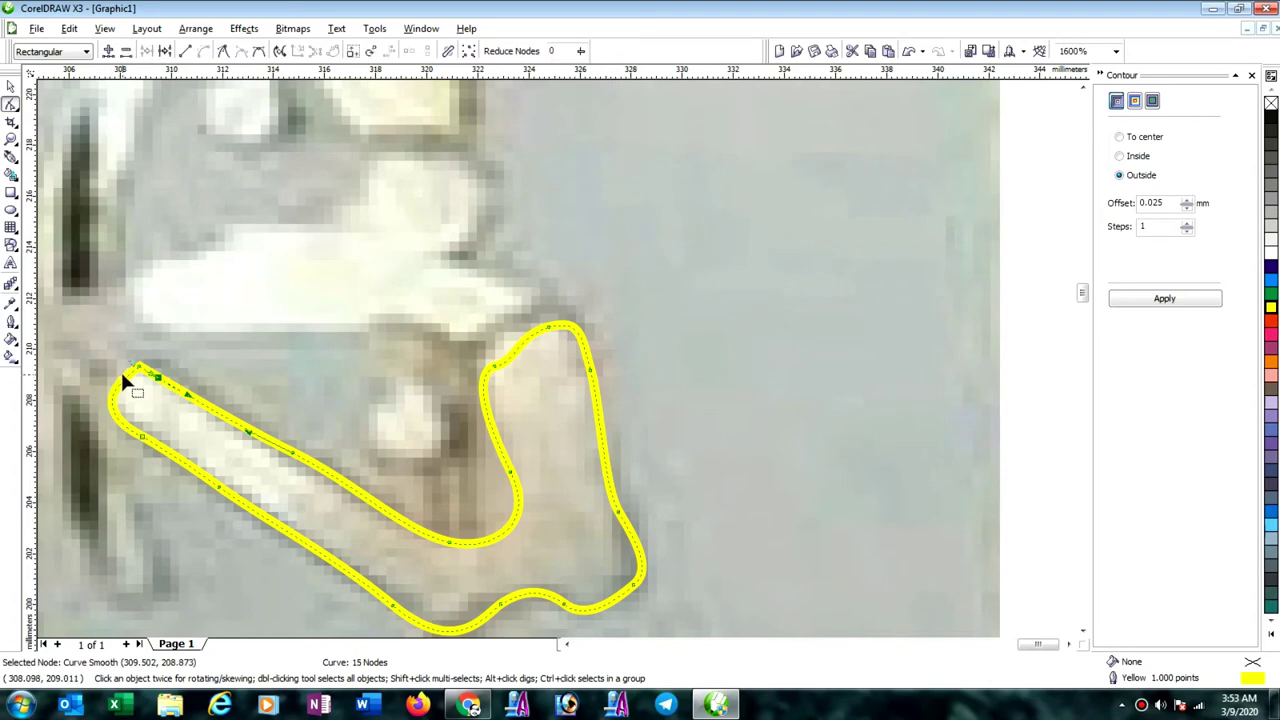
double_click(145, 372)
key(c)
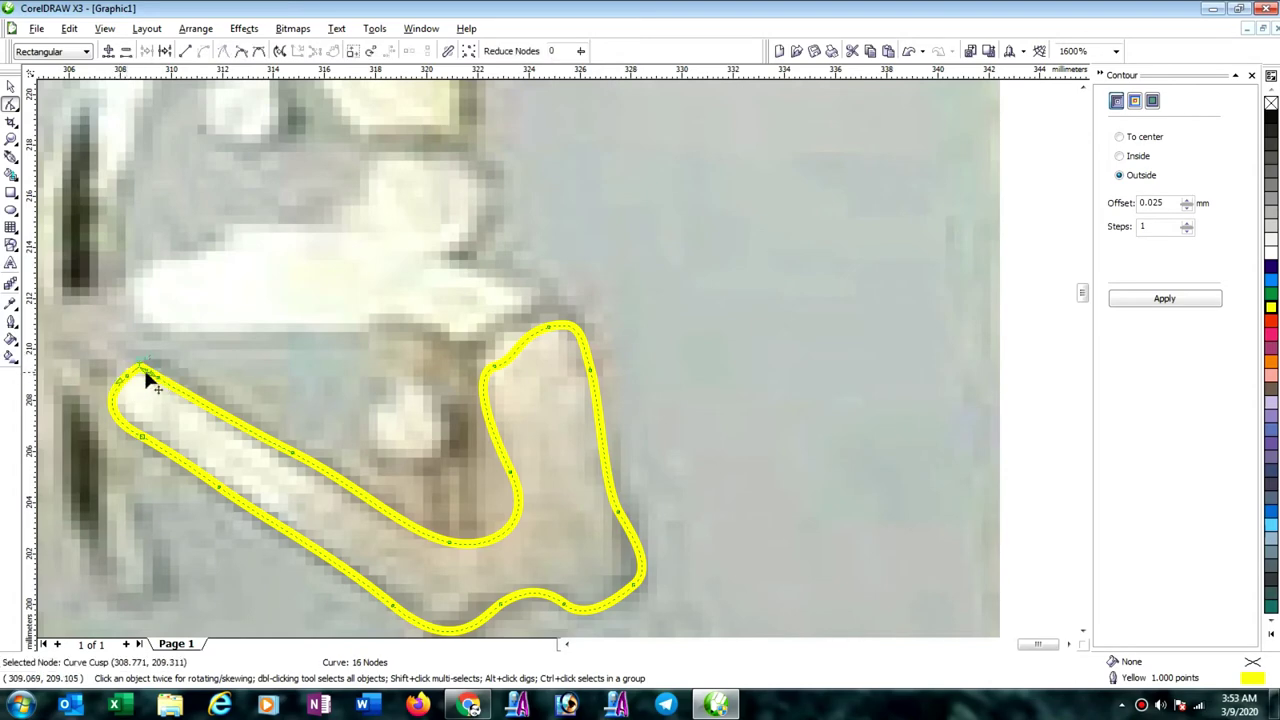
key(Delete)
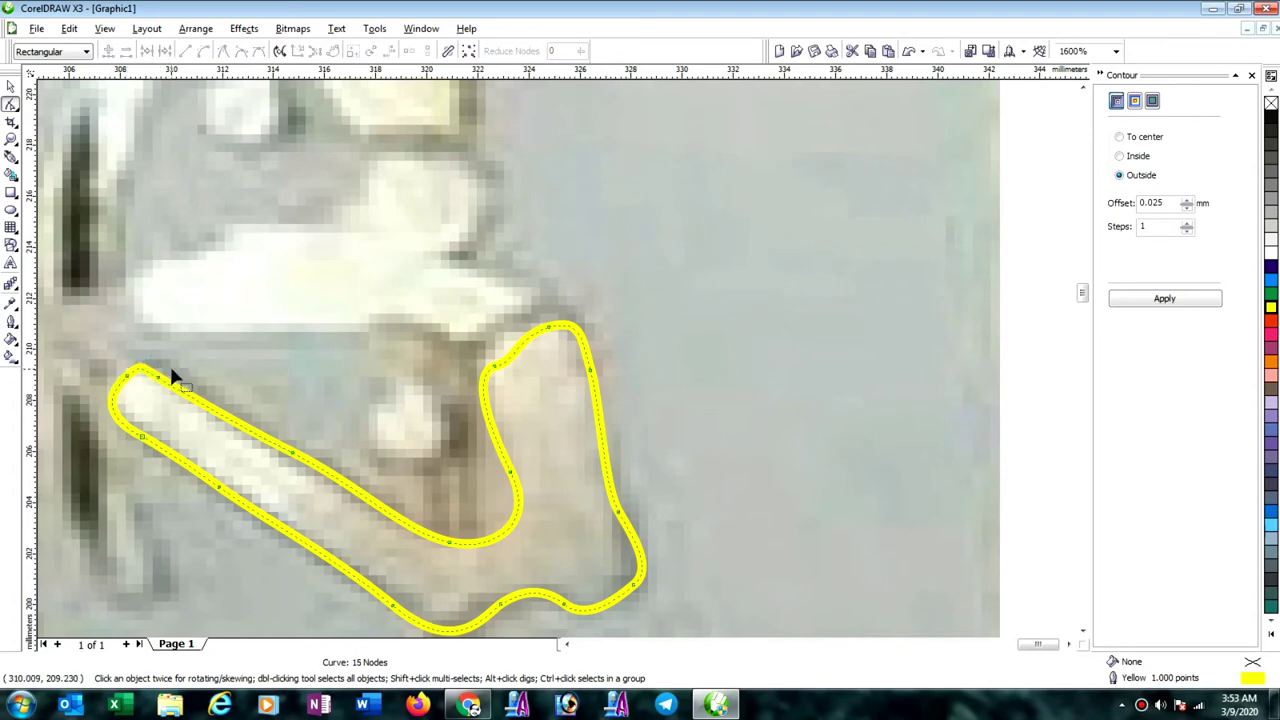
click(494, 367)
drag(515, 363, 492, 364)
Place circles about 3 mm in diameter over the dots in the butterfly's upper and lower right wings.
scroll(562, 360, down, 2)
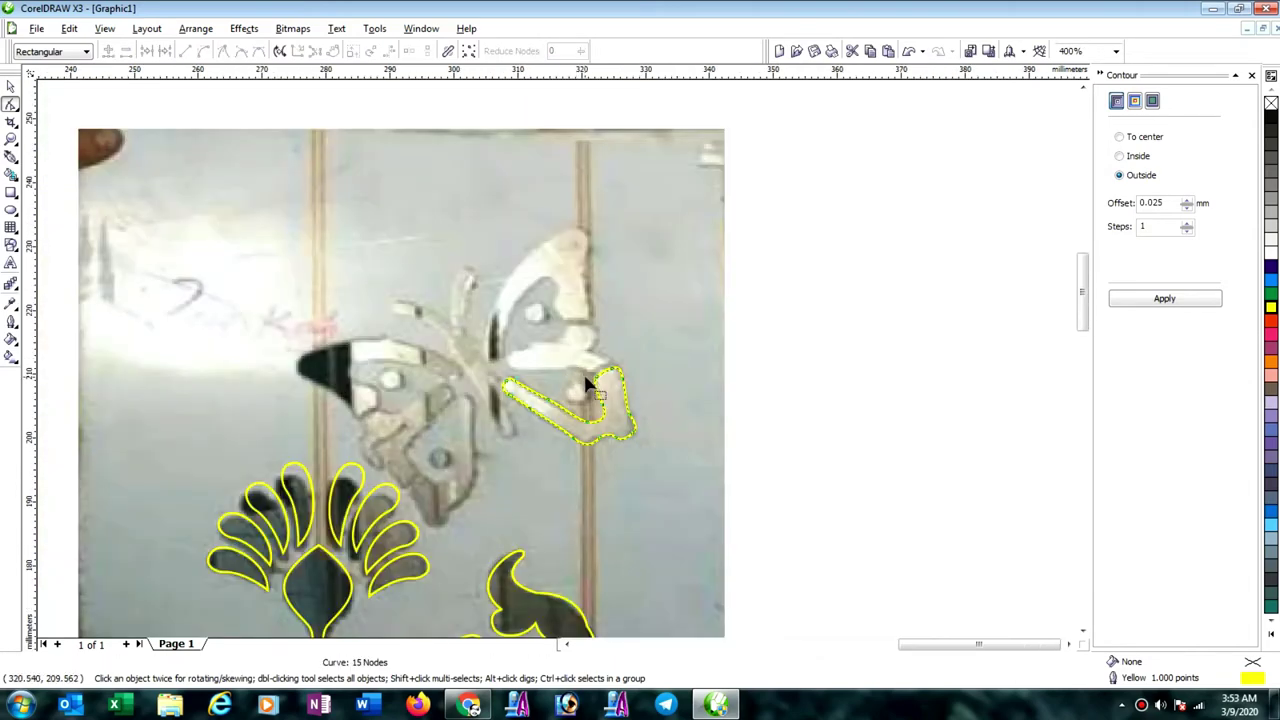
scroll(565, 375, up, 1)
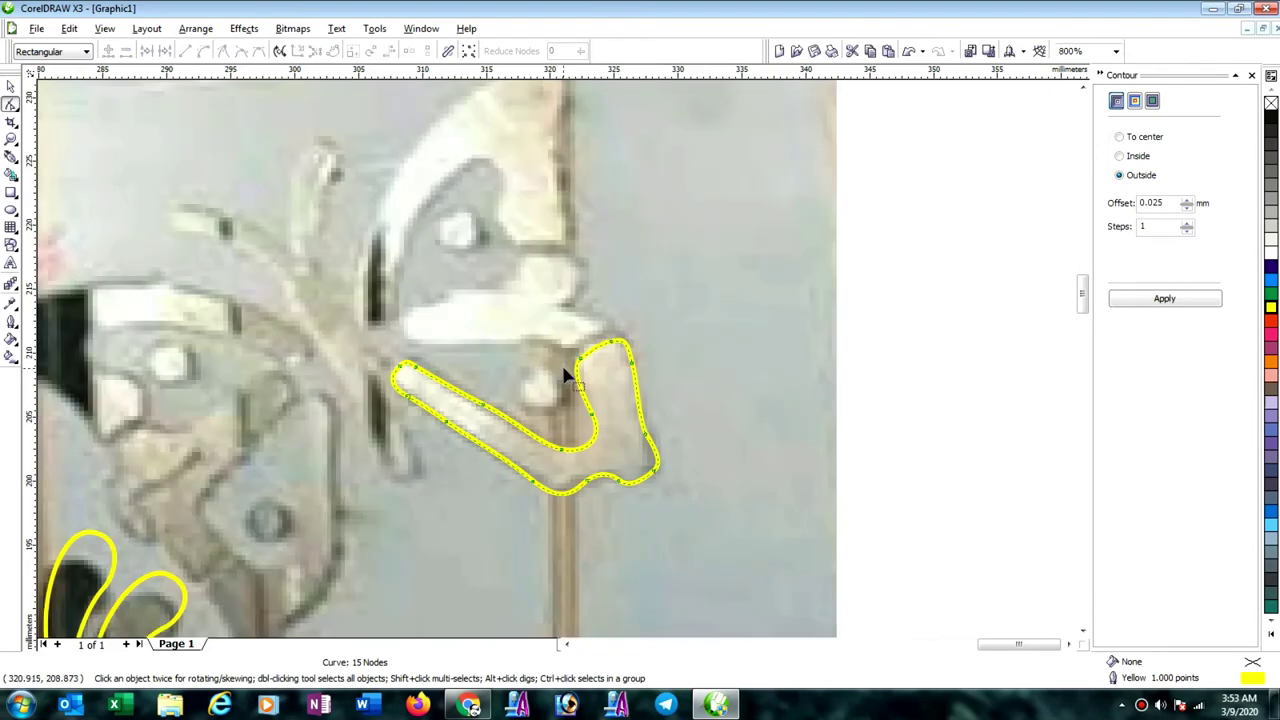
click(11, 209)
drag(441, 222, 540, 389)
click(11, 86)
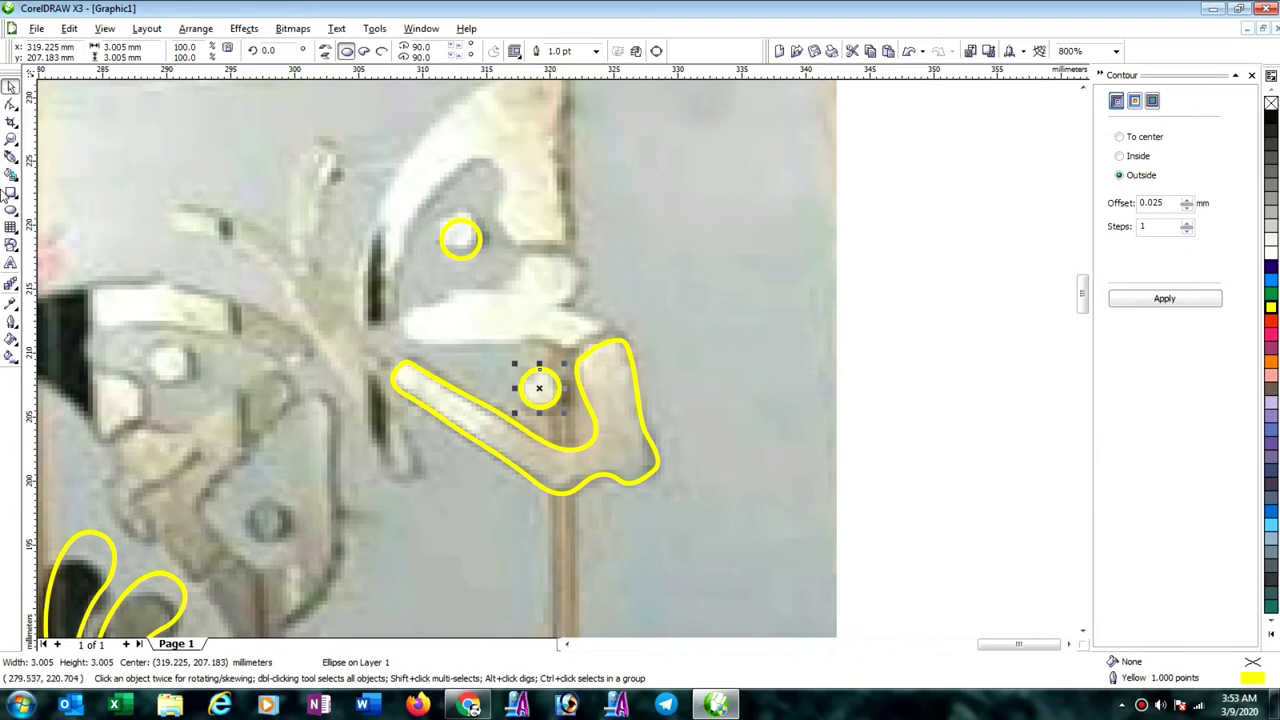
Trace the light band between the two right wing dots as a closed Bezier curve about 16 × 7 mm.
click(11, 157)
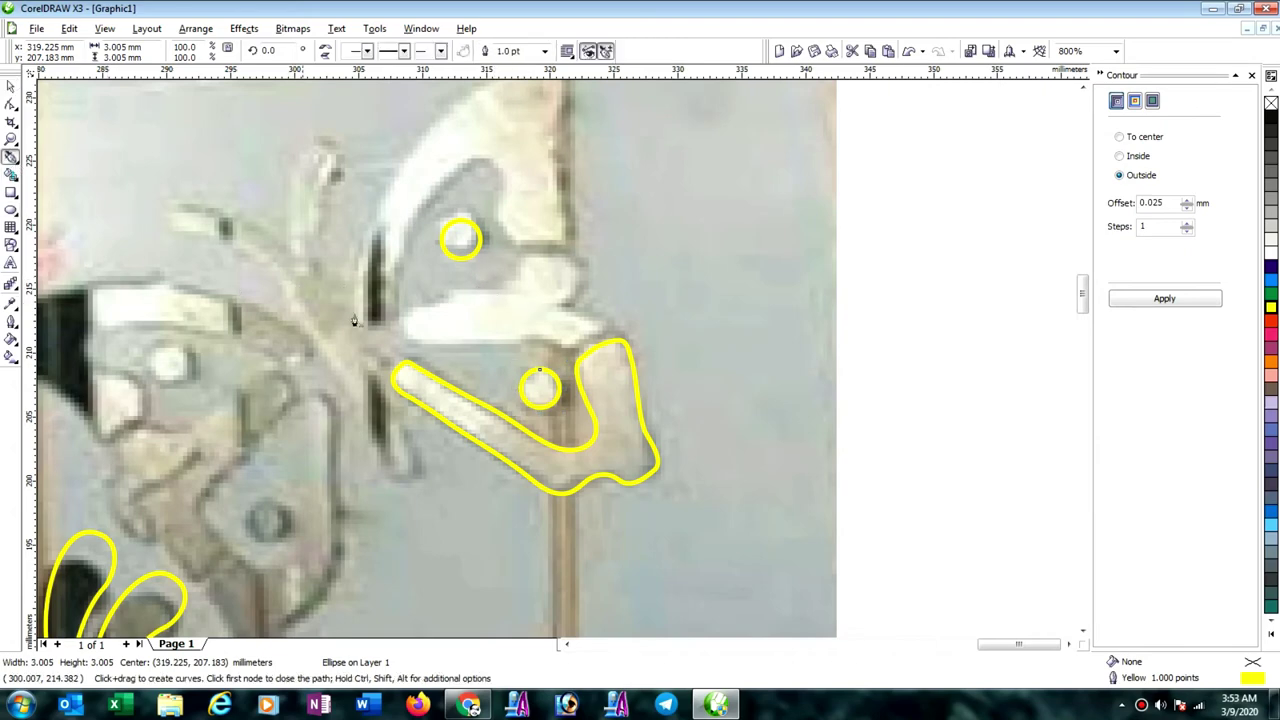
click(419, 345)
drag(400, 330, 571, 265)
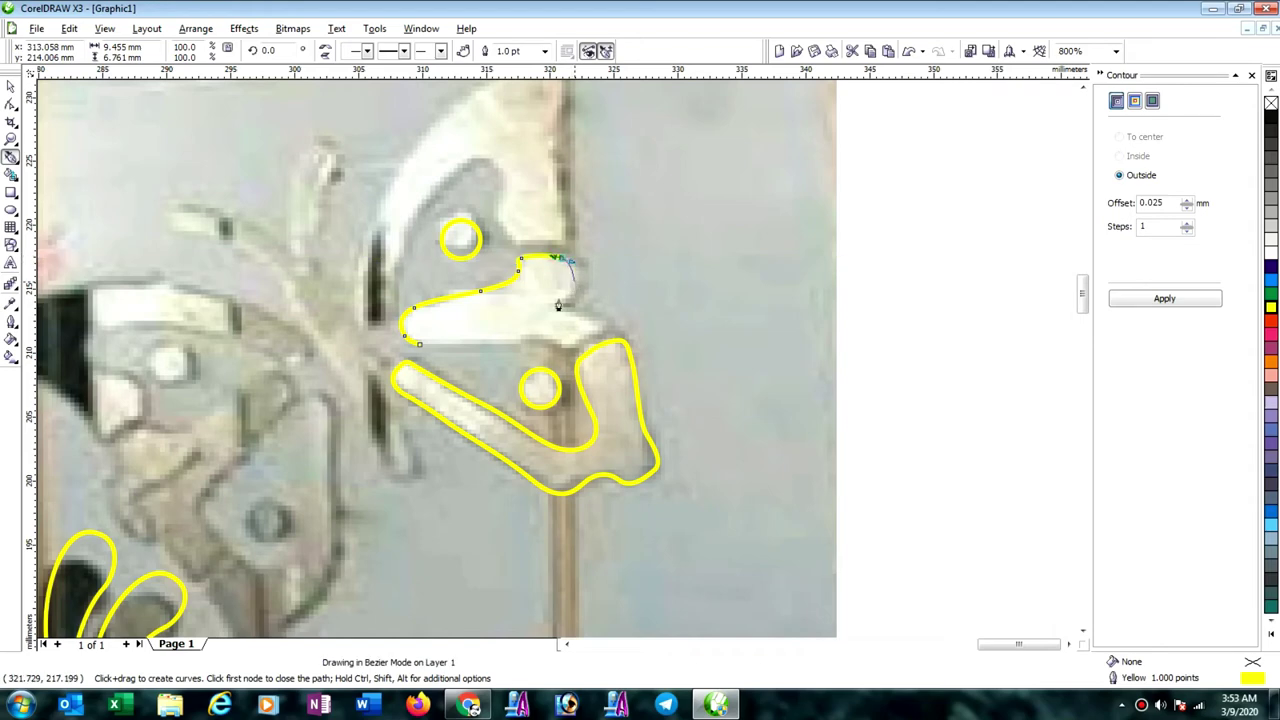
click(554, 299)
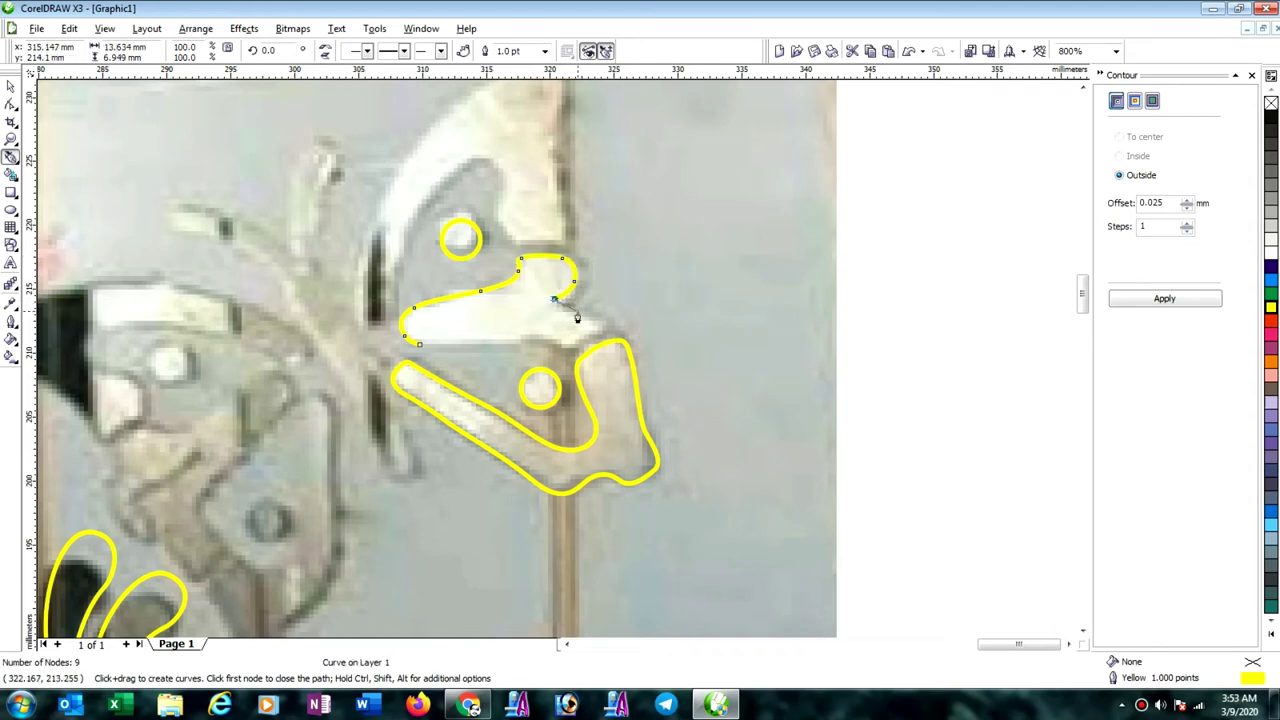
drag(578, 312, 423, 346)
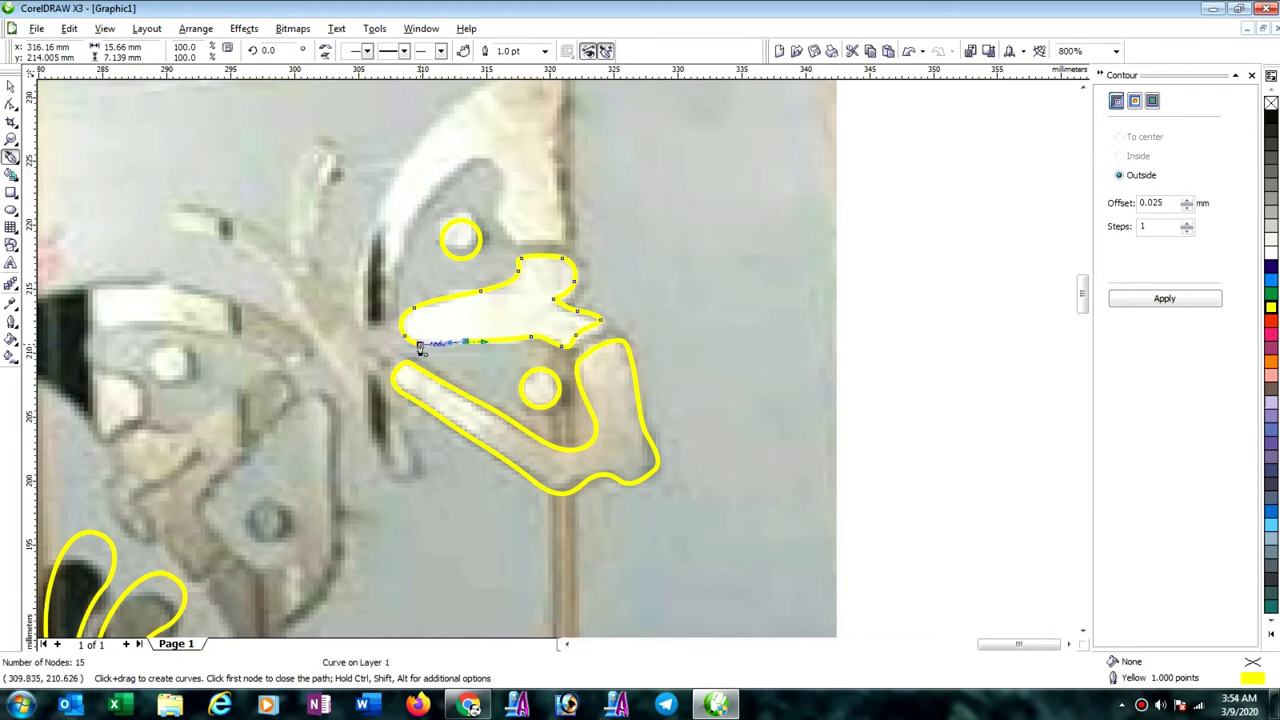
click(419, 344)
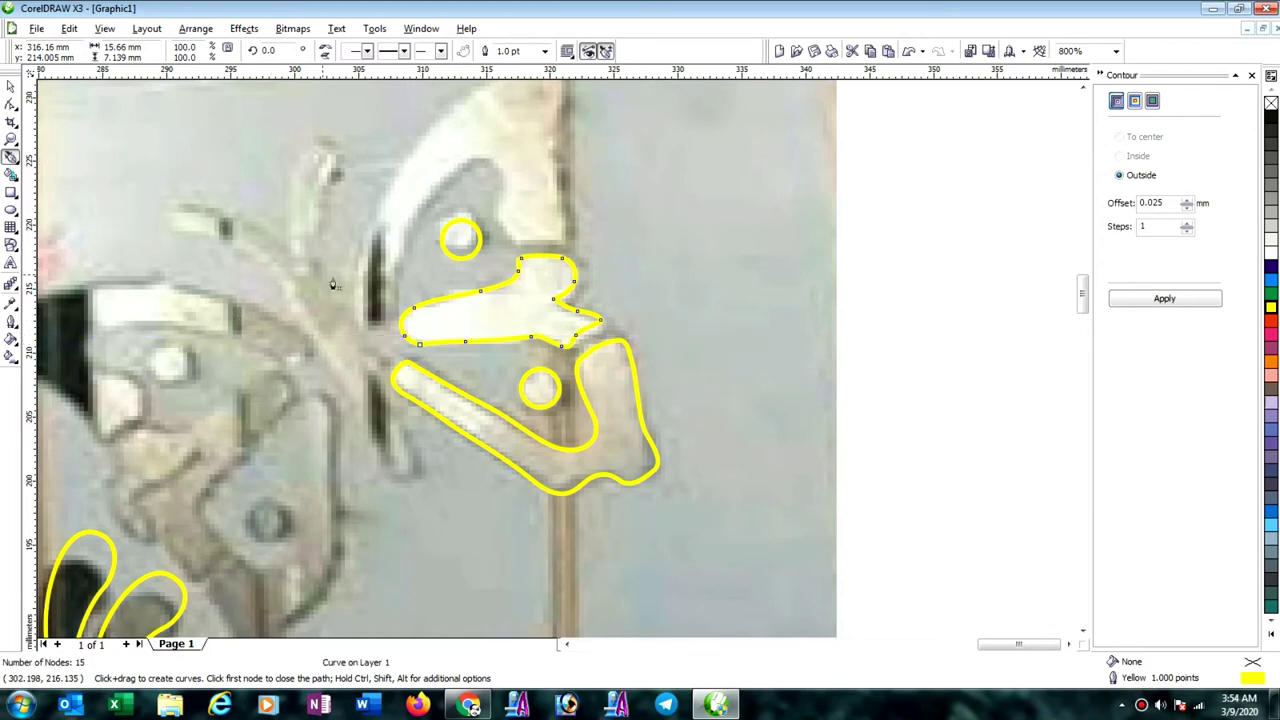
Trace the butterfly's upper right wing along its outer and inner edges as a closed Bezier curve about 16 × 21 mm.
click(361, 326)
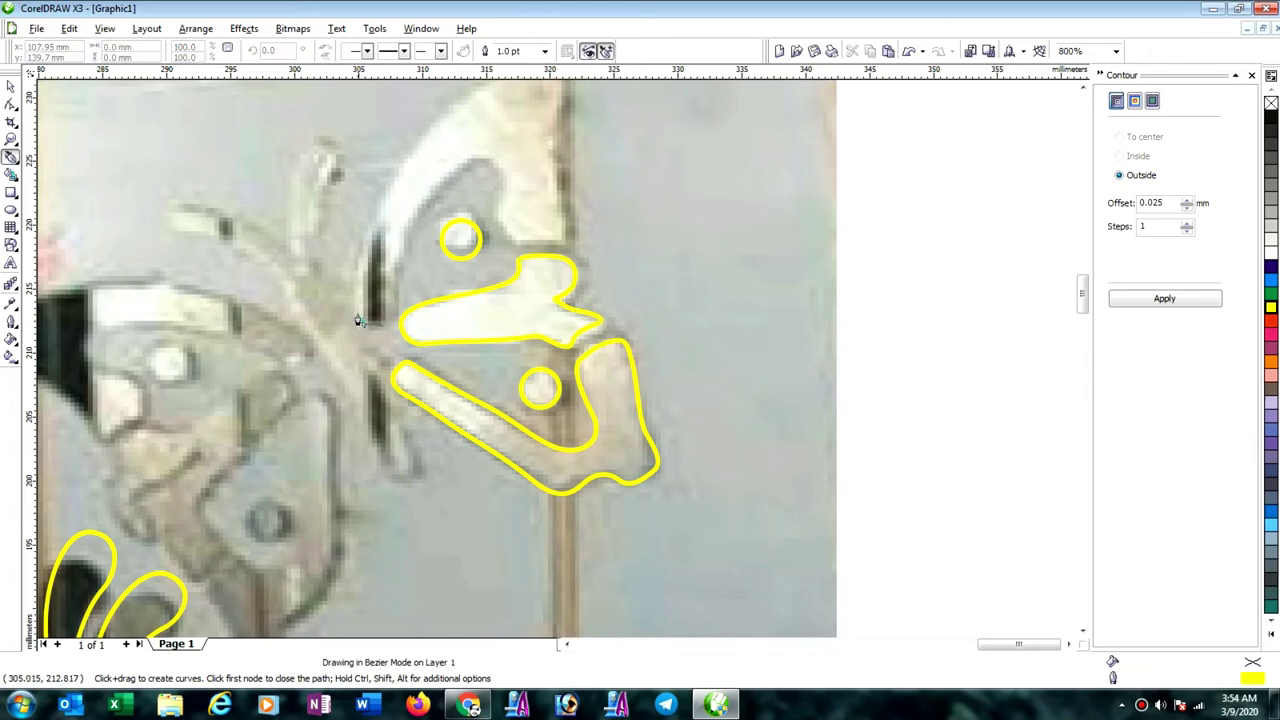
drag(379, 324, 417, 154)
scroll(417, 154, down, 1)
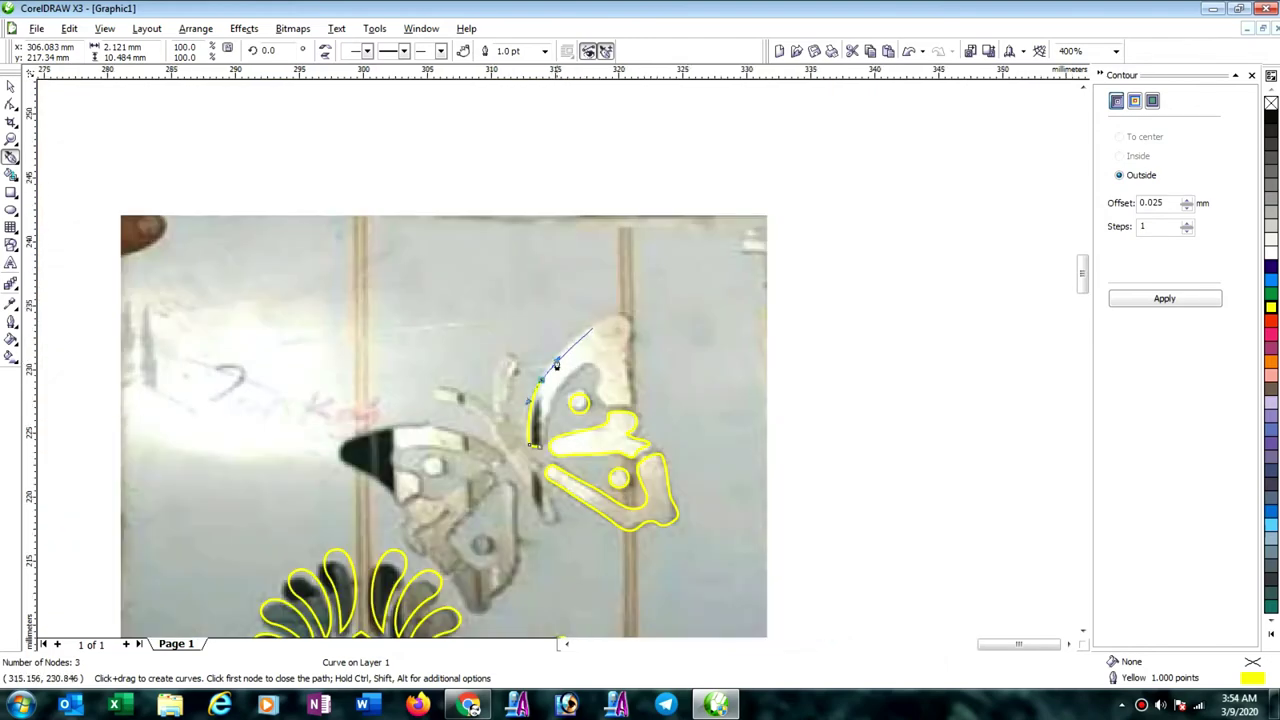
scroll(556, 364, up, 1)
mouse_move(550, 364)
mouse_down()
mouse_move(609, 326)
mouse_move(644, 371)
mouse_move(620, 429)
mouse_move(634, 492)
mouse_up()
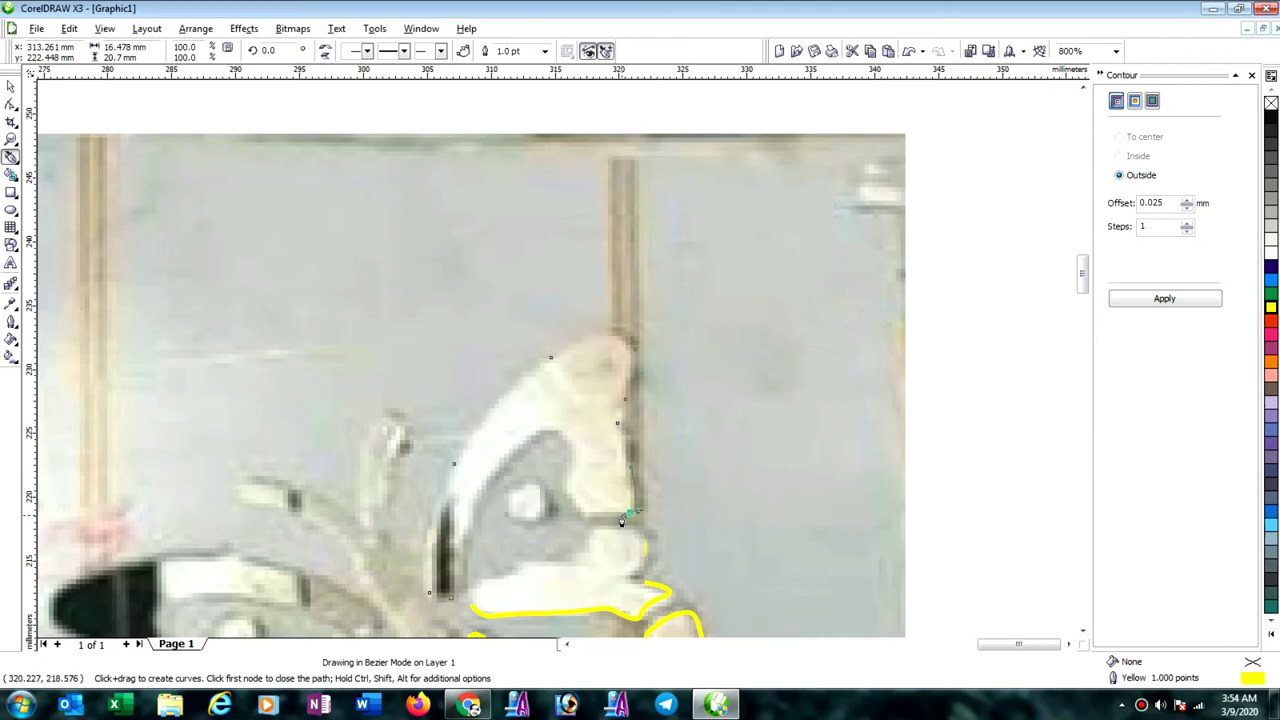
click(627, 516)
drag(584, 512, 557, 482)
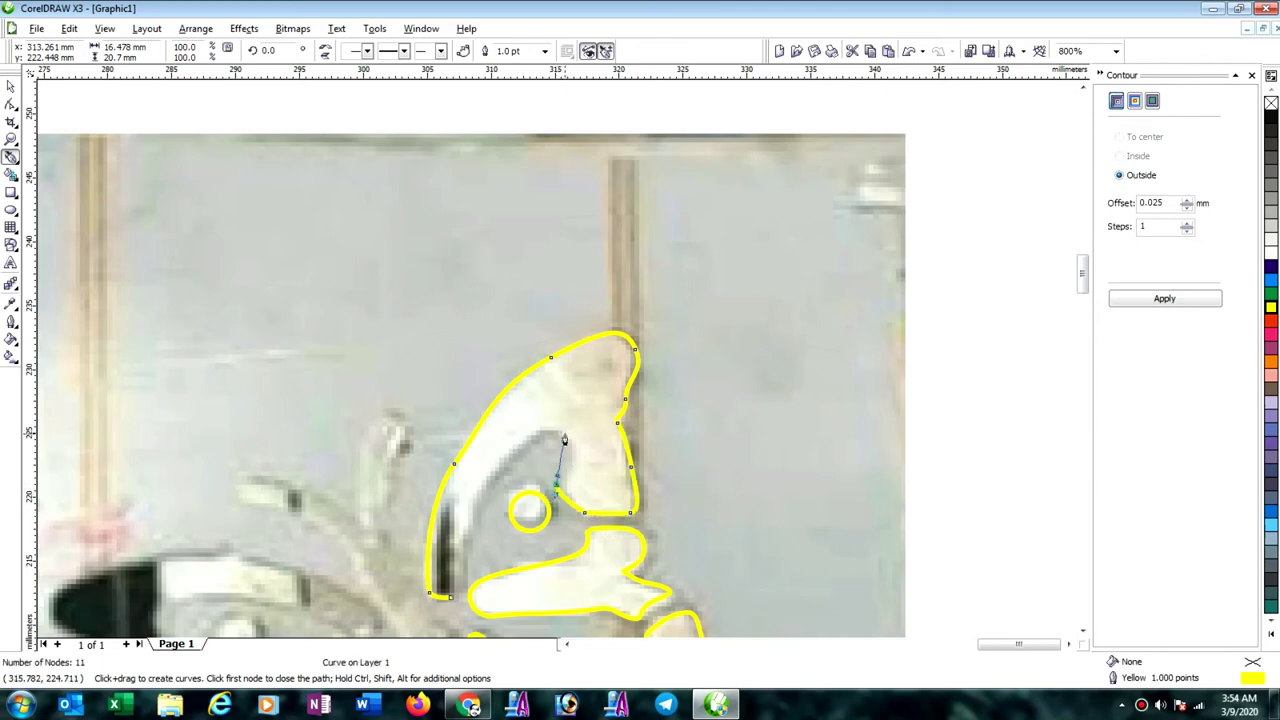
drag(564, 433, 546, 412)
click(510, 459)
mouse_move(510, 456)
mouse_down()
mouse_move(467, 534)
mouse_move(461, 604)
mouse_move(456, 590)
mouse_up()
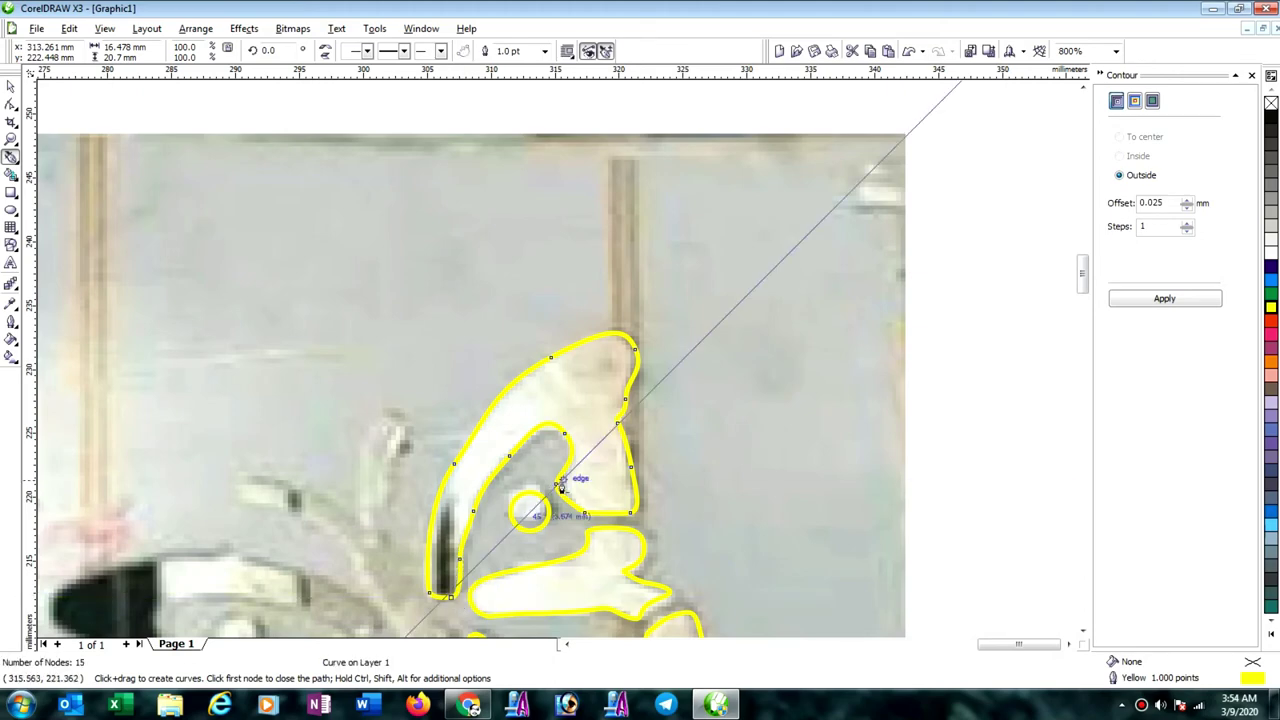
Reshape the upper right wing outline by moving the nodes at its inner notch, lower corner and outer edge to match the photo.
click(11, 103)
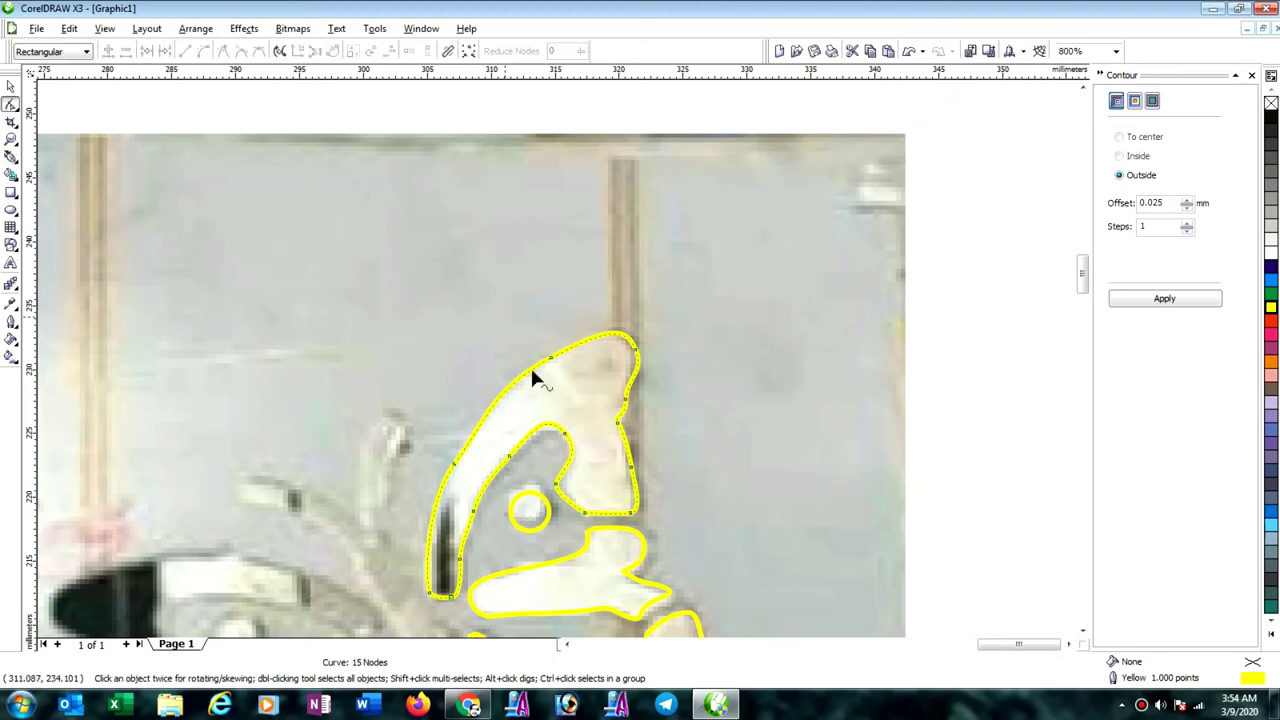
scroll(540, 428, up, 1)
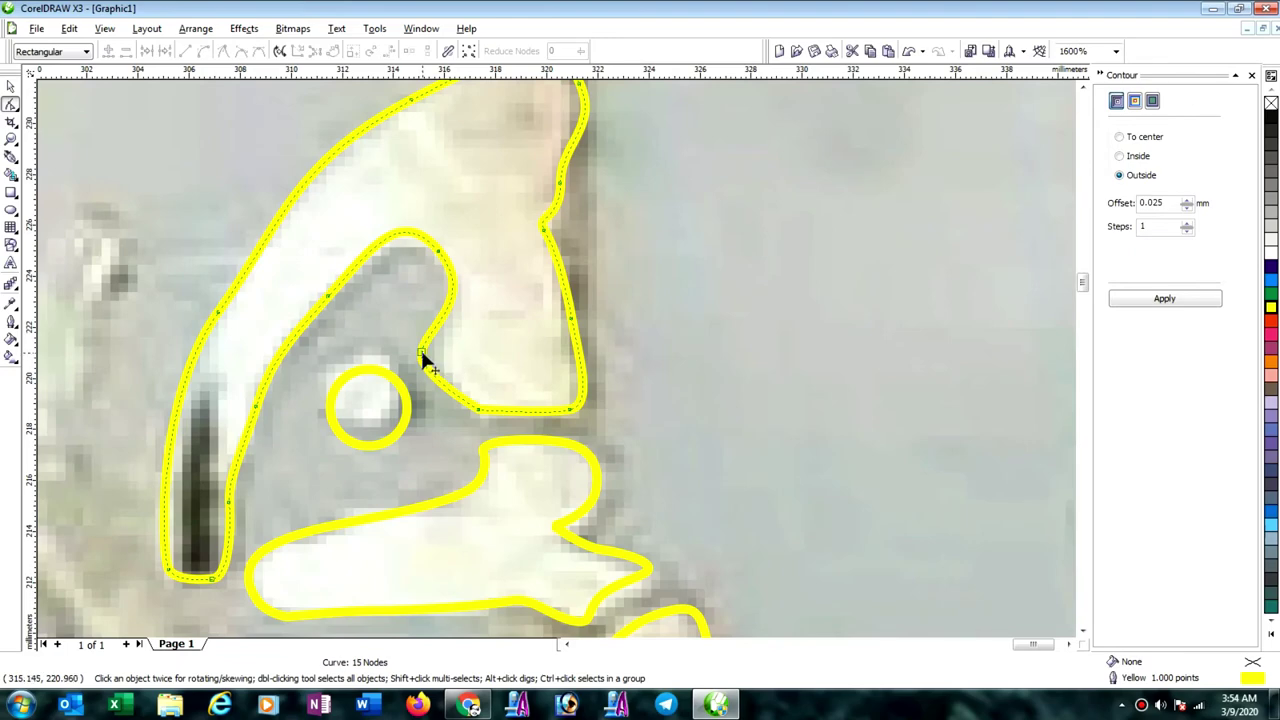
drag(421, 348, 448, 349)
mouse_move(471, 405)
mouse_down()
mouse_move(456, 405)
mouse_move(485, 408)
mouse_up()
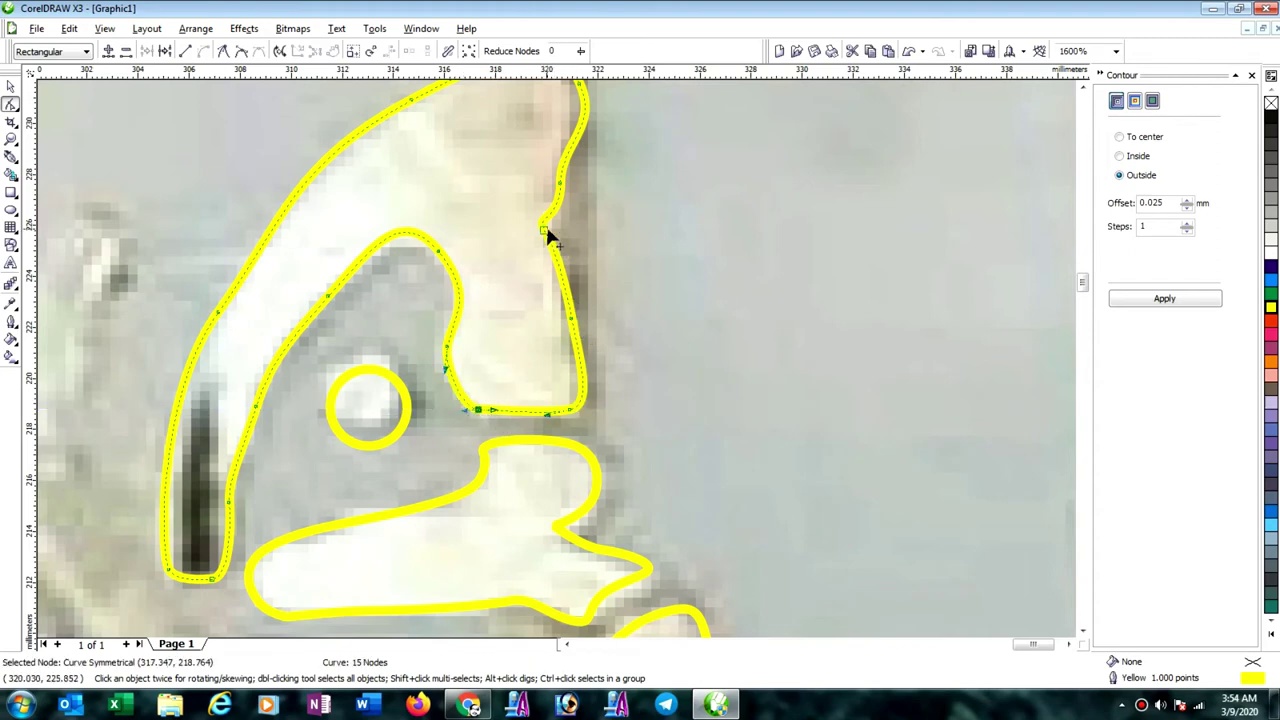
drag(543, 230, 574, 180)
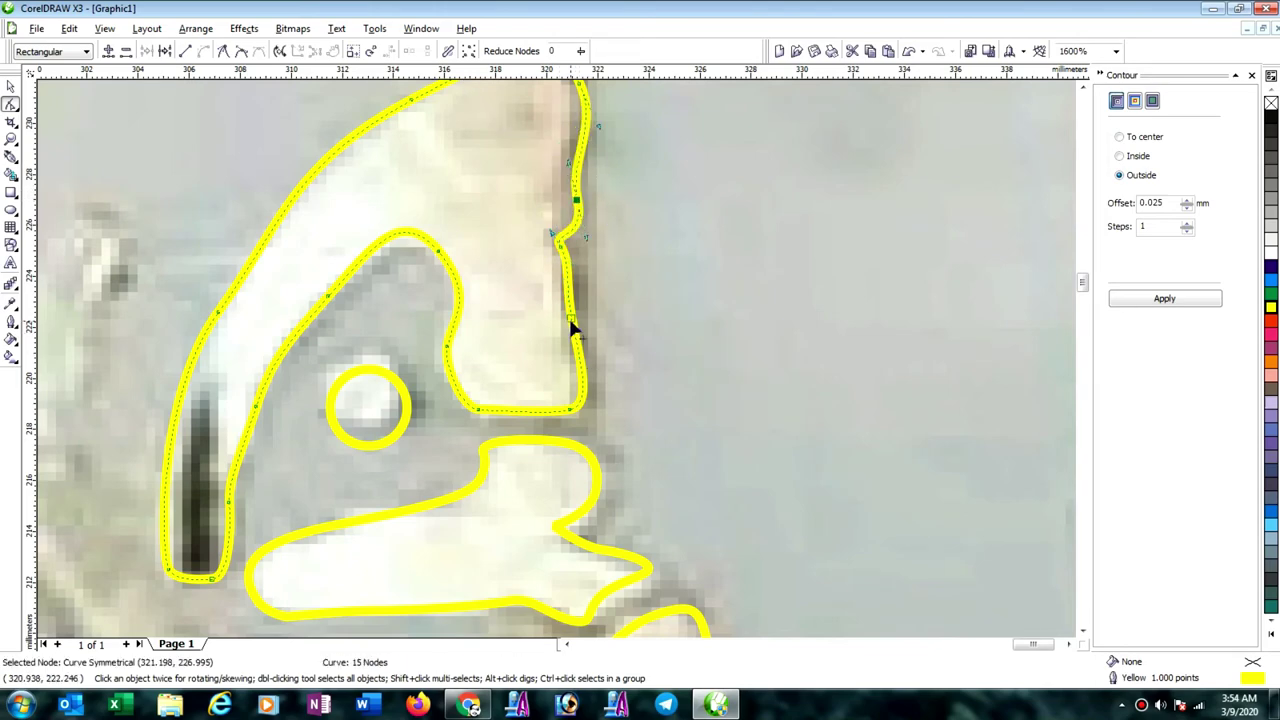
drag(574, 334, 562, 323)
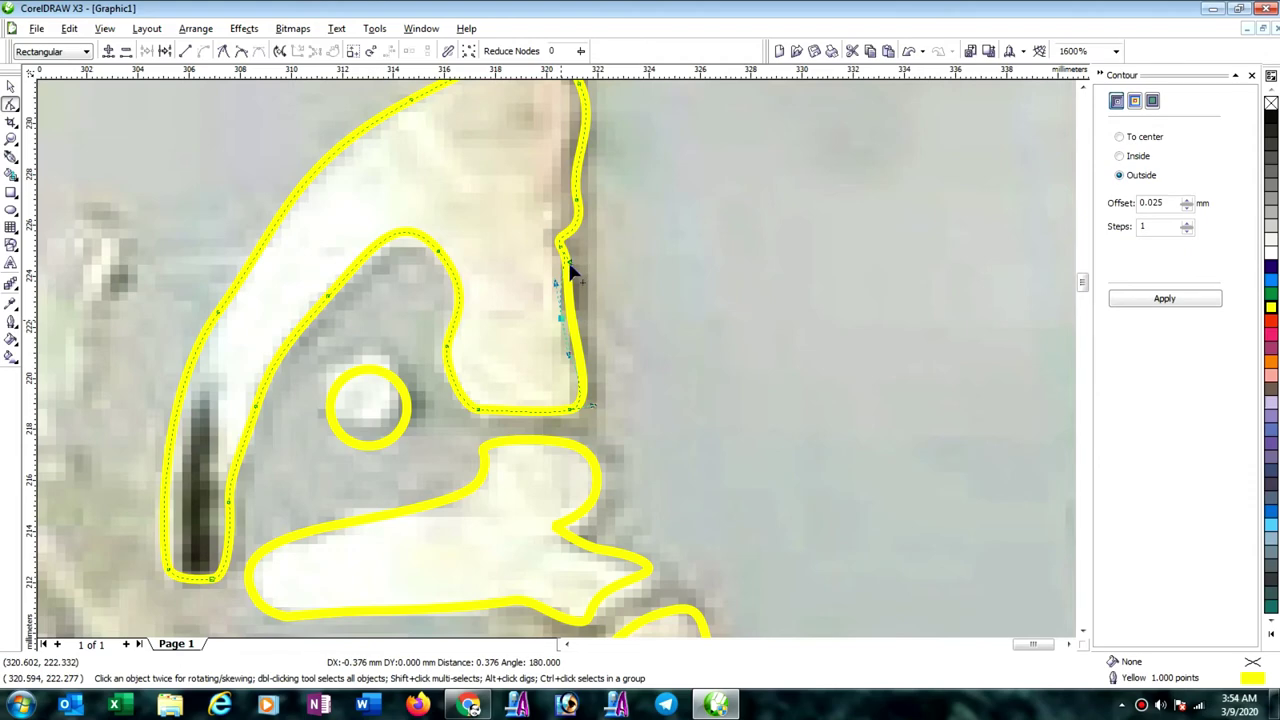
drag(570, 268, 570, 268)
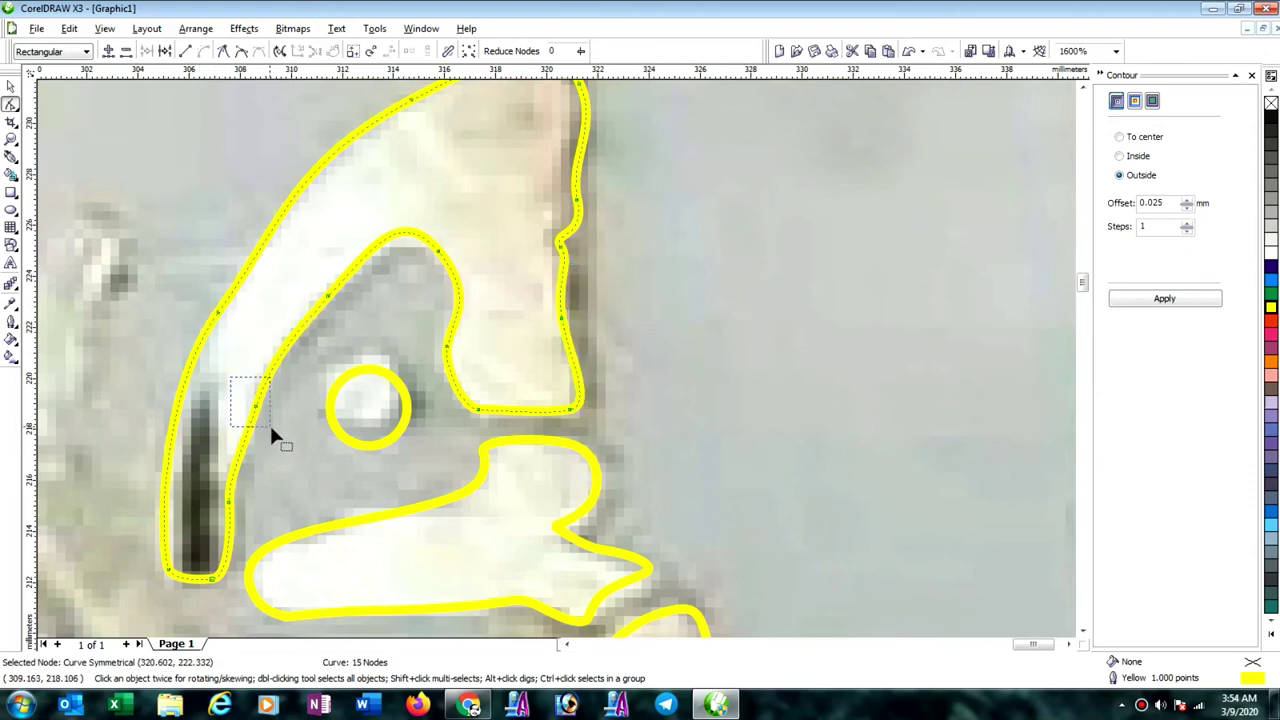
Delete two nodes on the lower inner edge of the upper right wing outline and smooth that edge with the remaining node's handle.
drag(270, 428, 272, 431)
key(Delete)
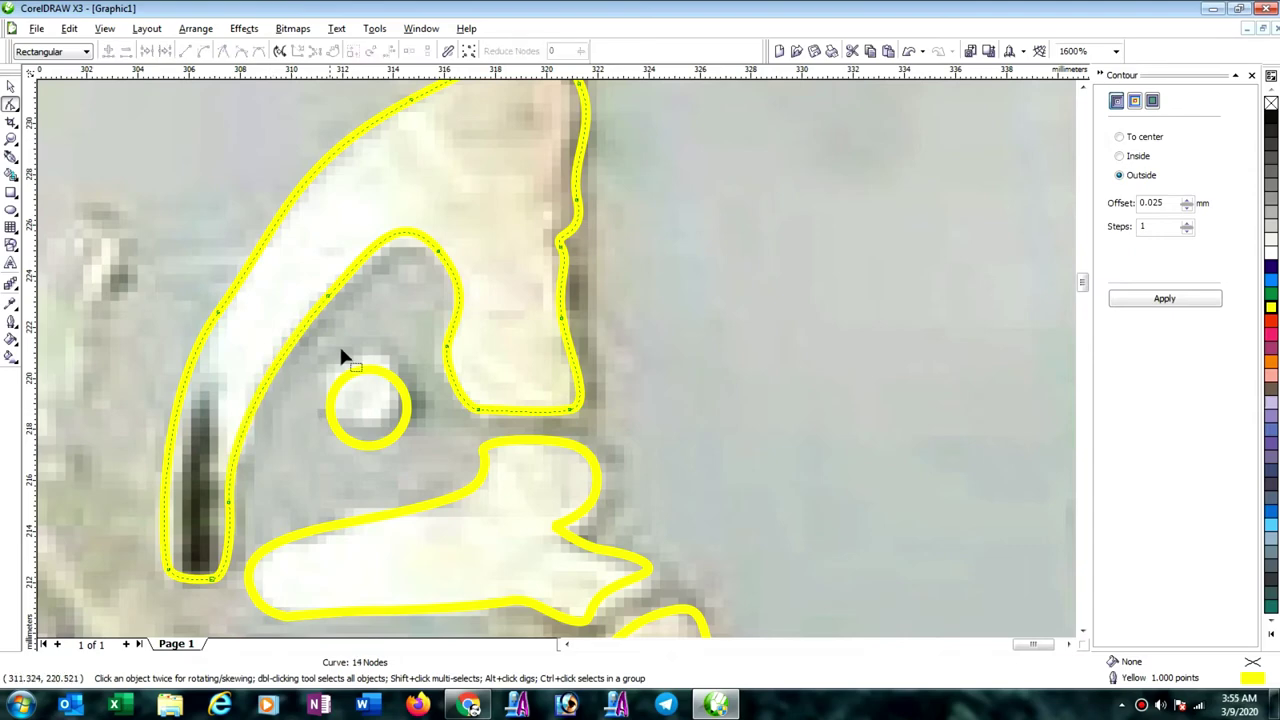
click(228, 504)
key(Delete)
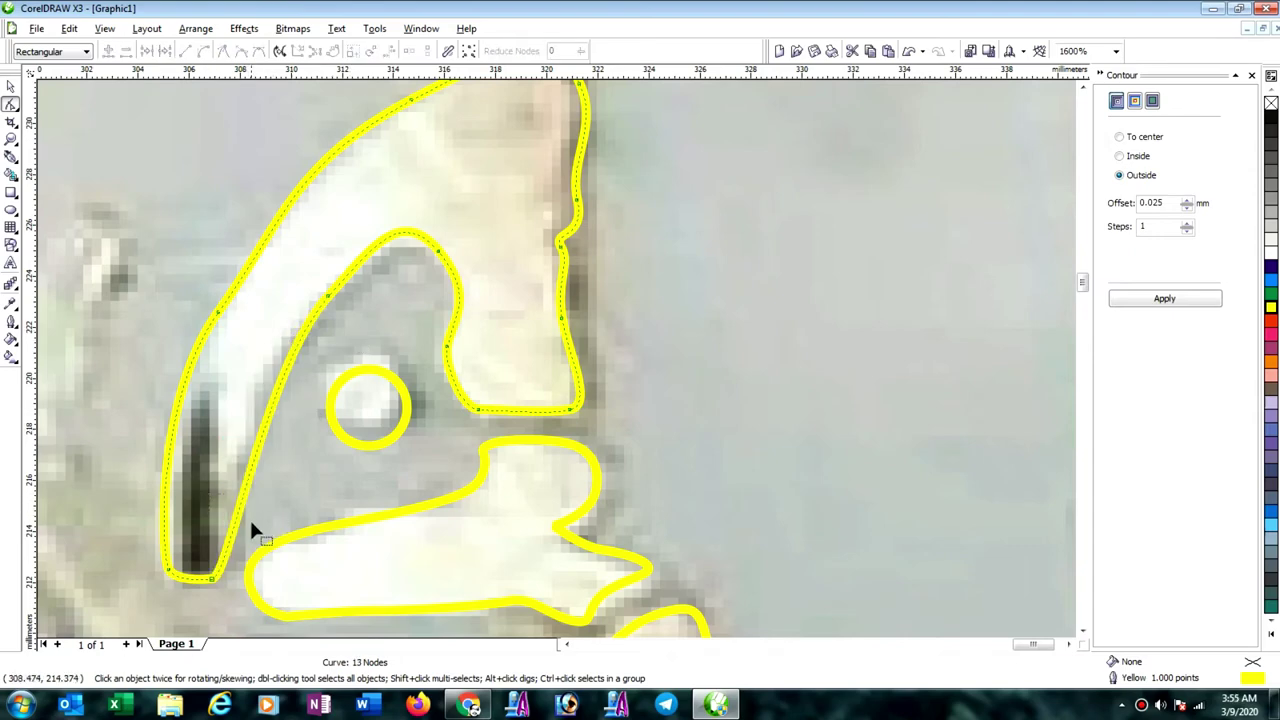
click(327, 296)
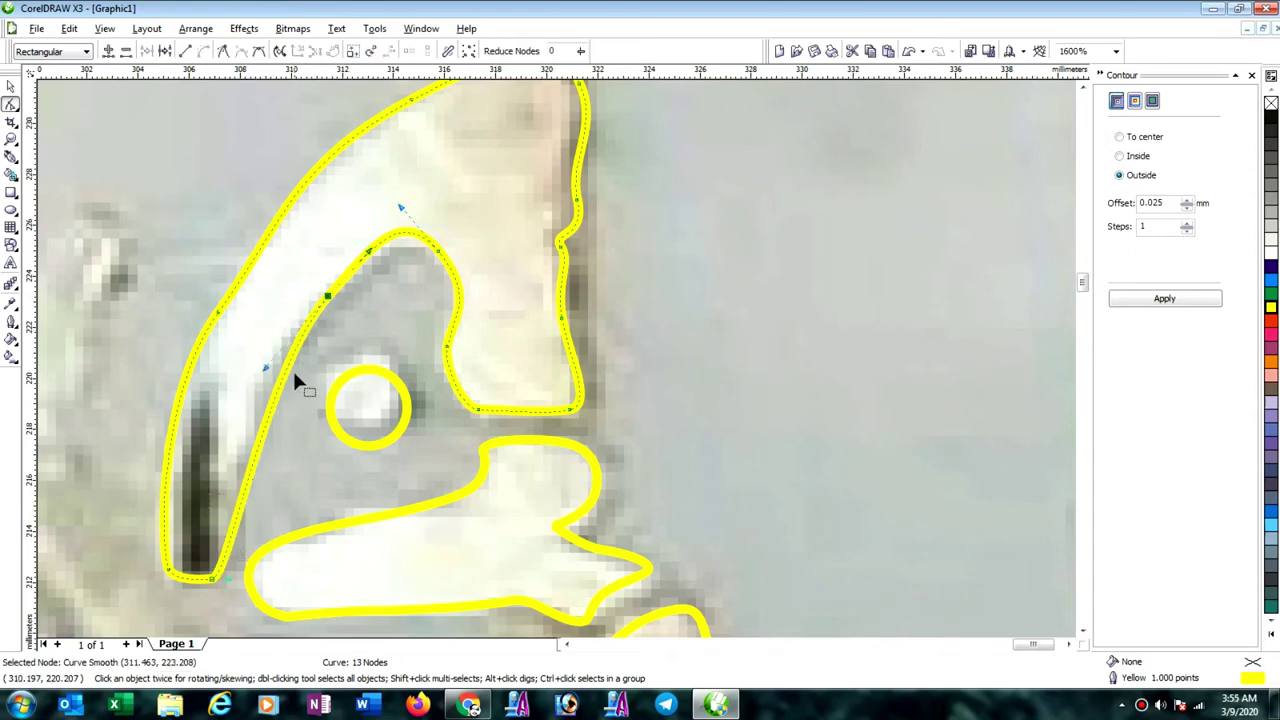
drag(263, 365, 201, 424)
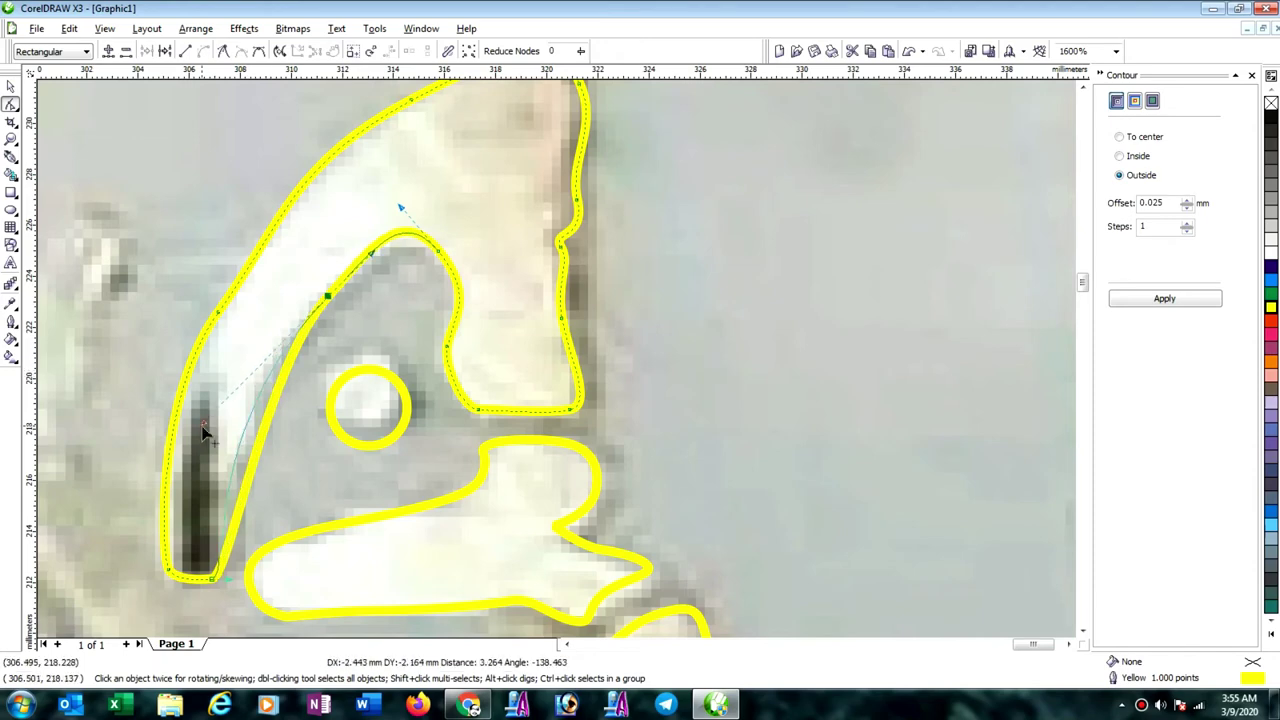
Delete the middle node on the wing's long outer edge and recurve the edge from the node at its lower end.
drag(257, 350, 254, 355)
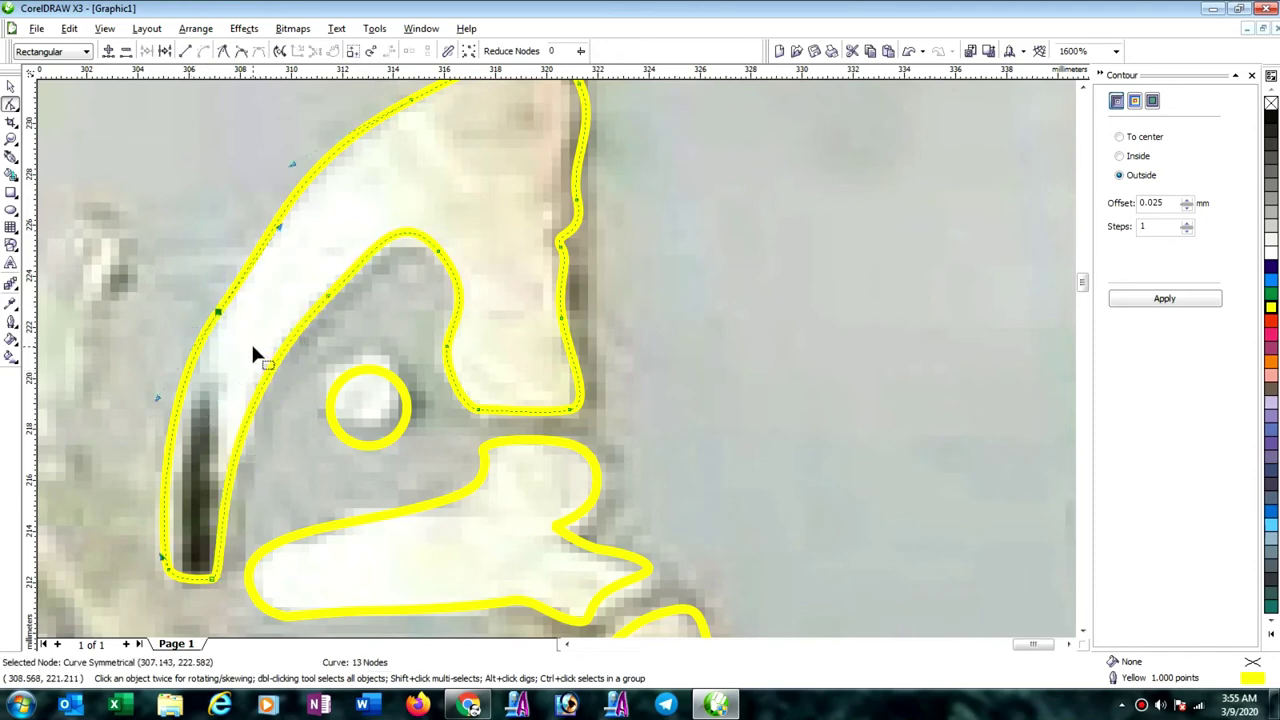
key(Delete)
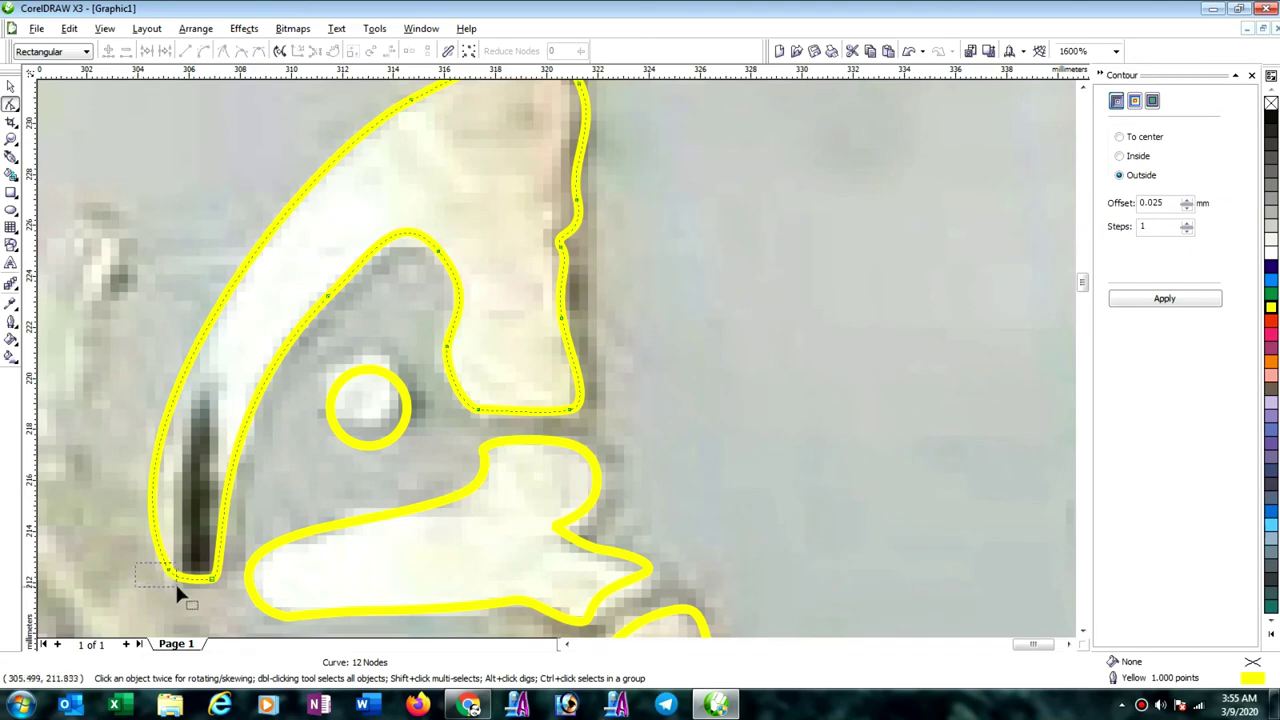
drag(175, 581, 175, 582)
drag(93, 432, 145, 297)
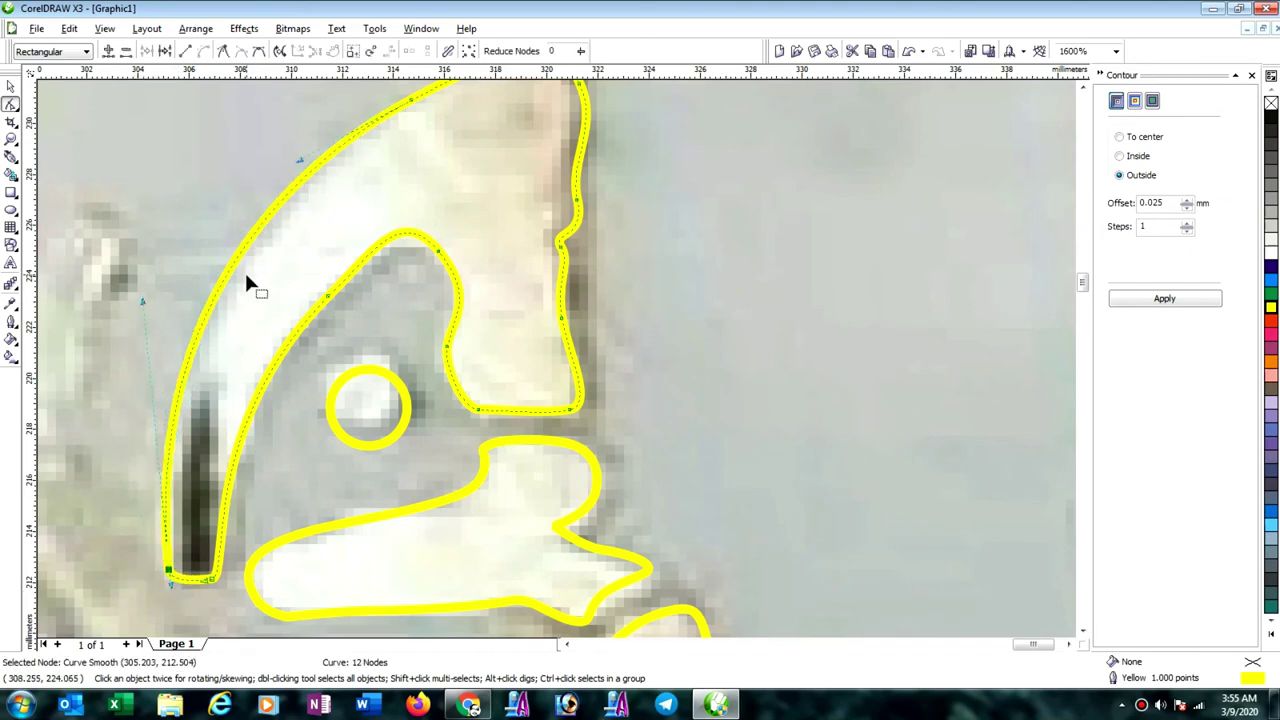
Combine all the right wing outlines and dots into one curve and mirror a copy of it horizontally toward the left wings.
scroll(617, 371, down, 3)
scroll(560, 366, down, 3)
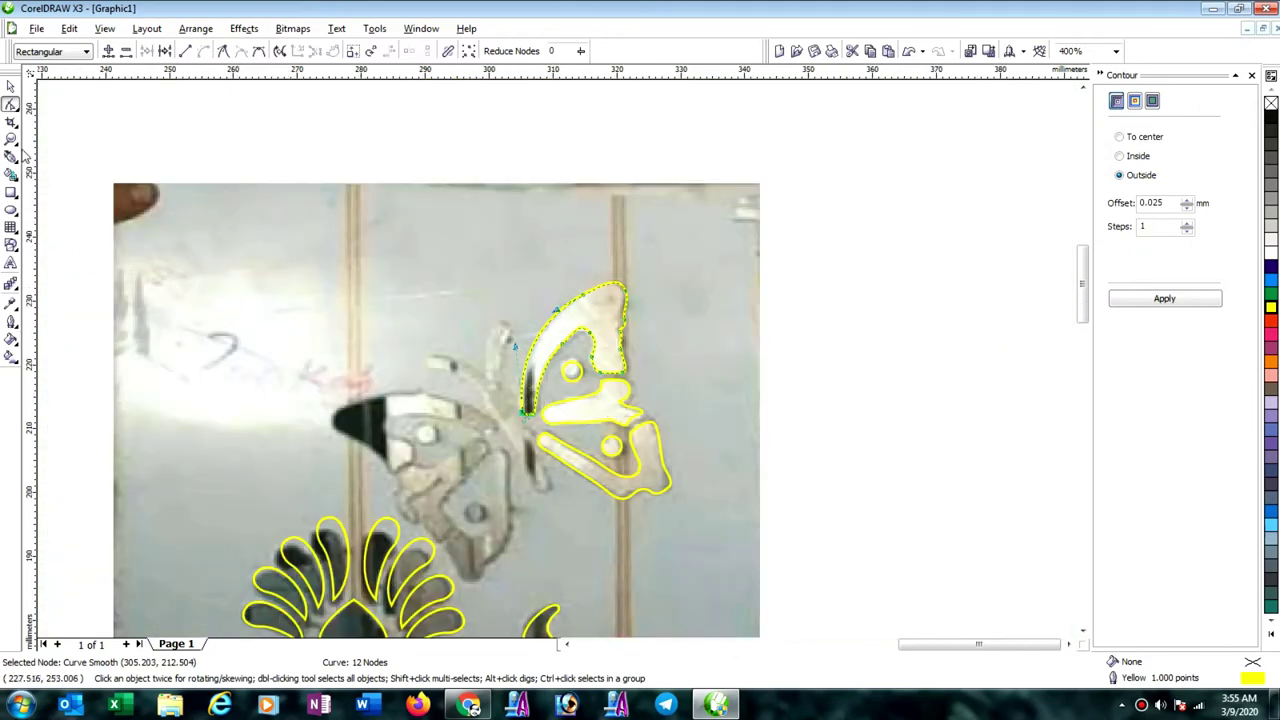
click(10, 87)
click(853, 270)
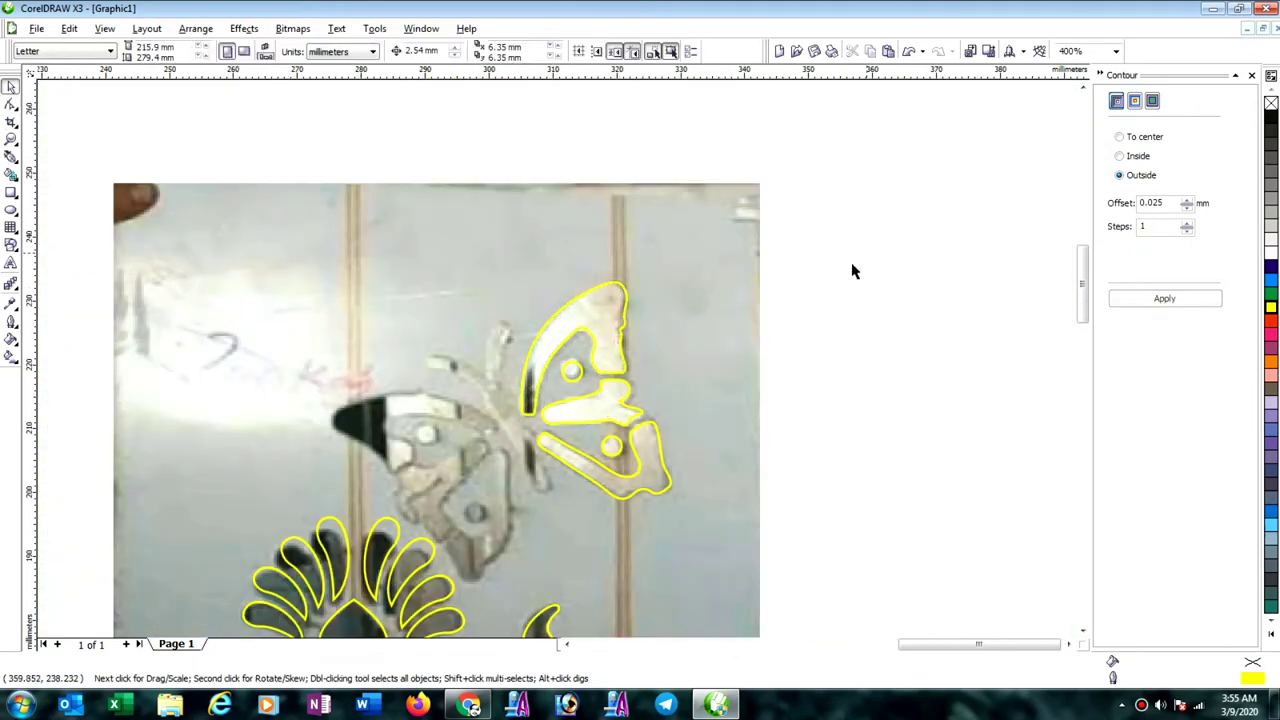
drag(735, 428, 519, 530)
key(ctrl+l)
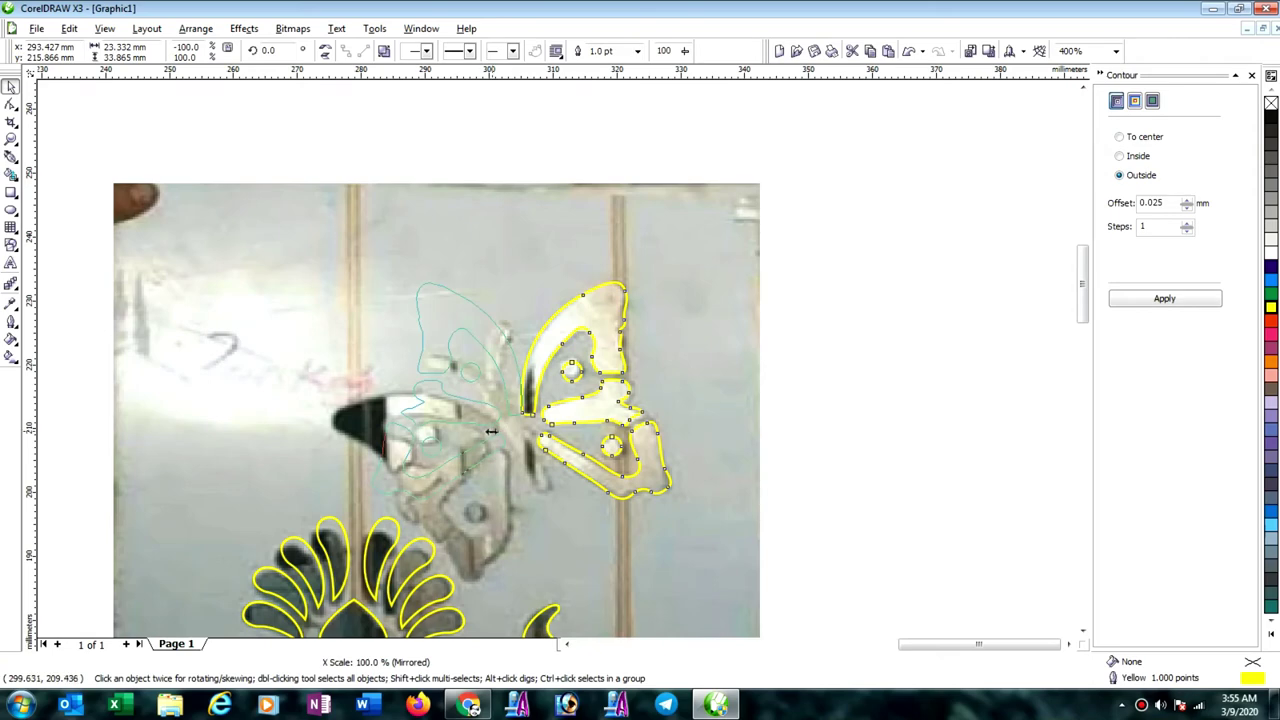
drag(491, 431, 498, 428)
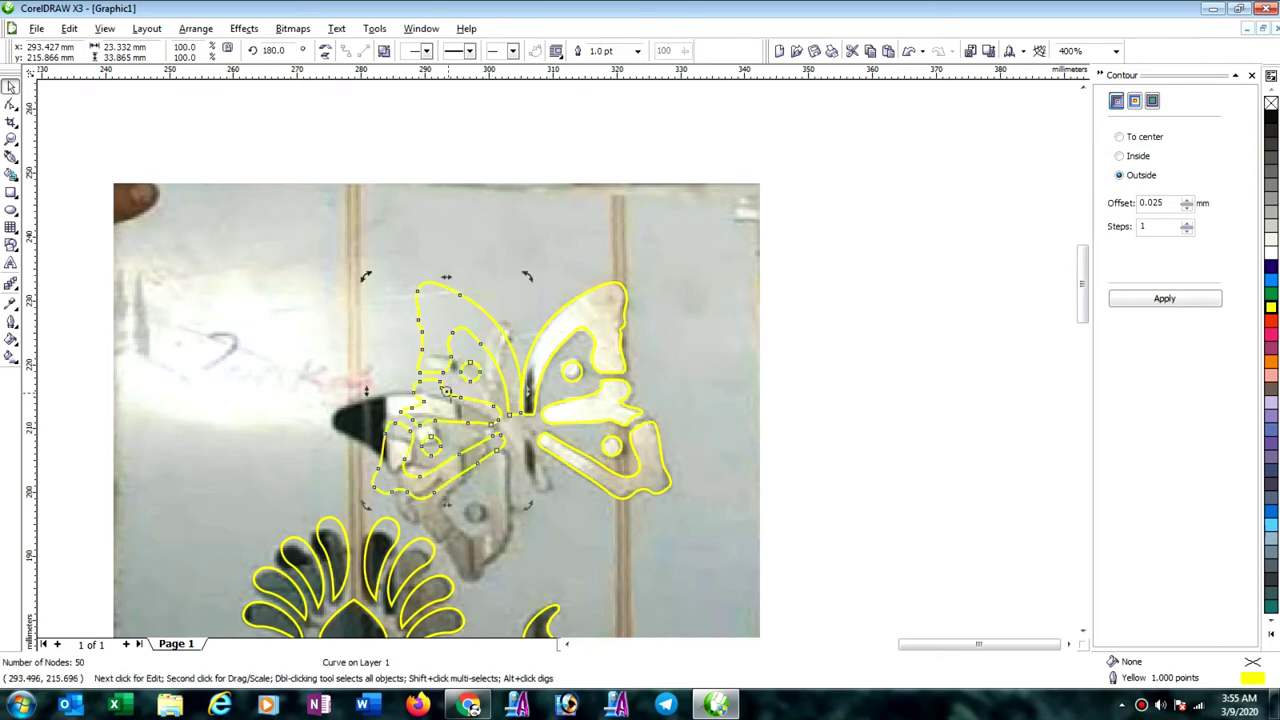
Rotate the mirrored wing copy to 234.2° and move it over the left wings in the photo.
drag(526, 508, 612, 396)
click(500, 390)
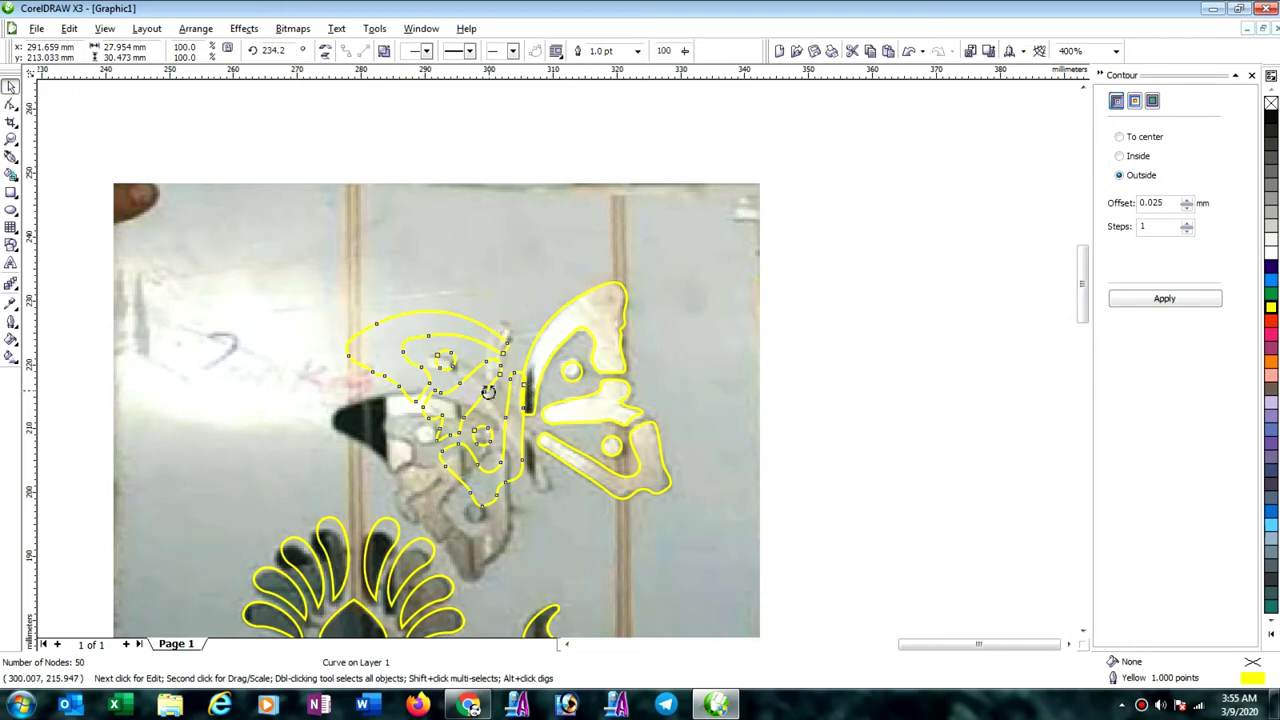
drag(437, 410, 423, 482)
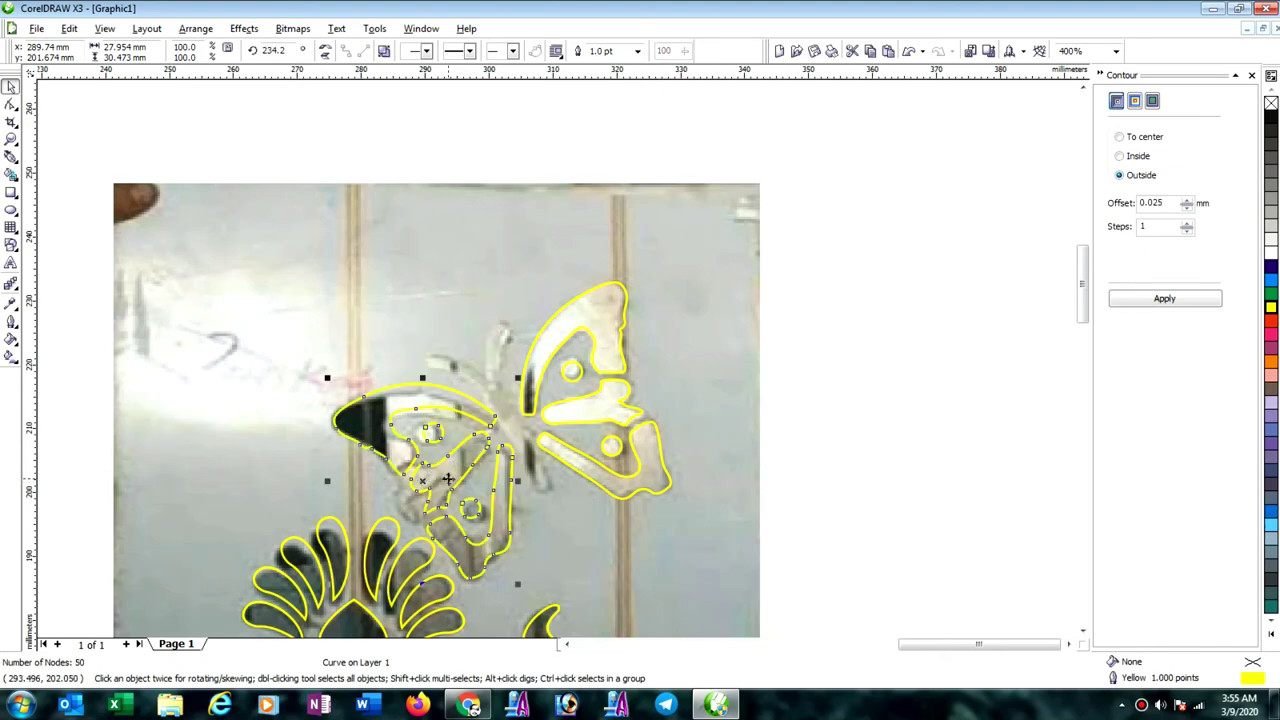
scroll(440, 480, up, 1)
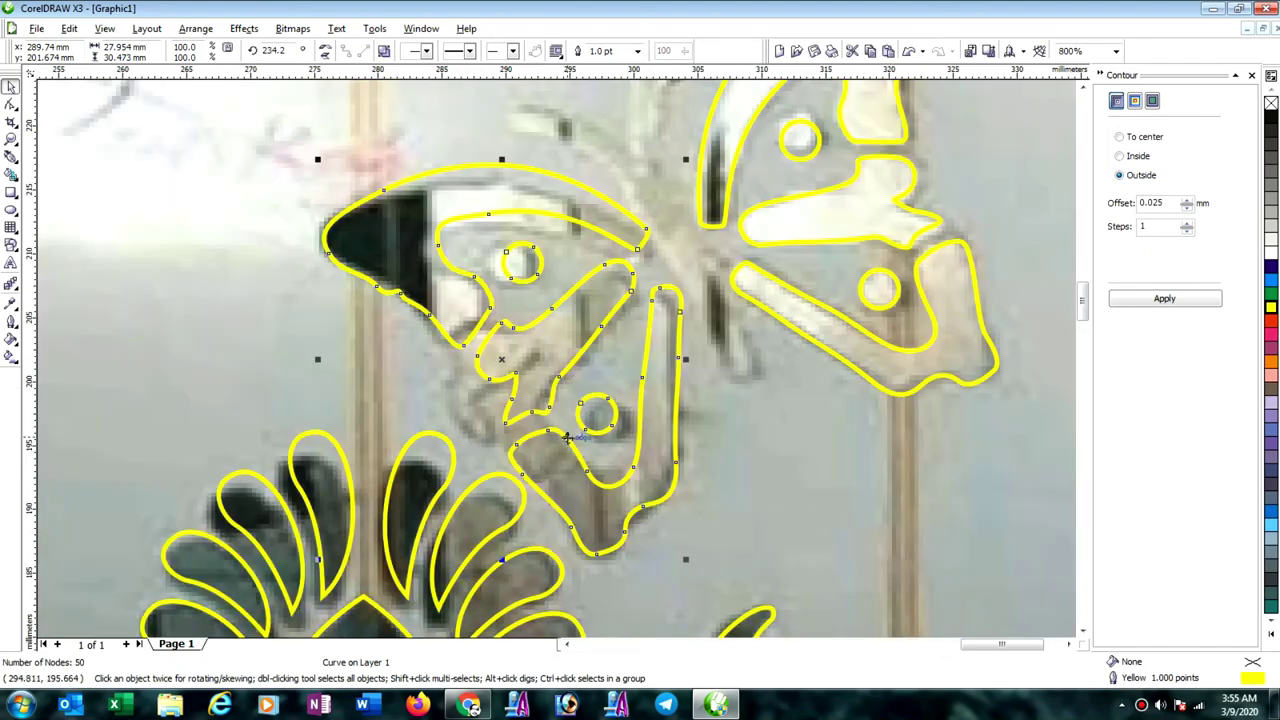
scroll(573, 448, down, 1)
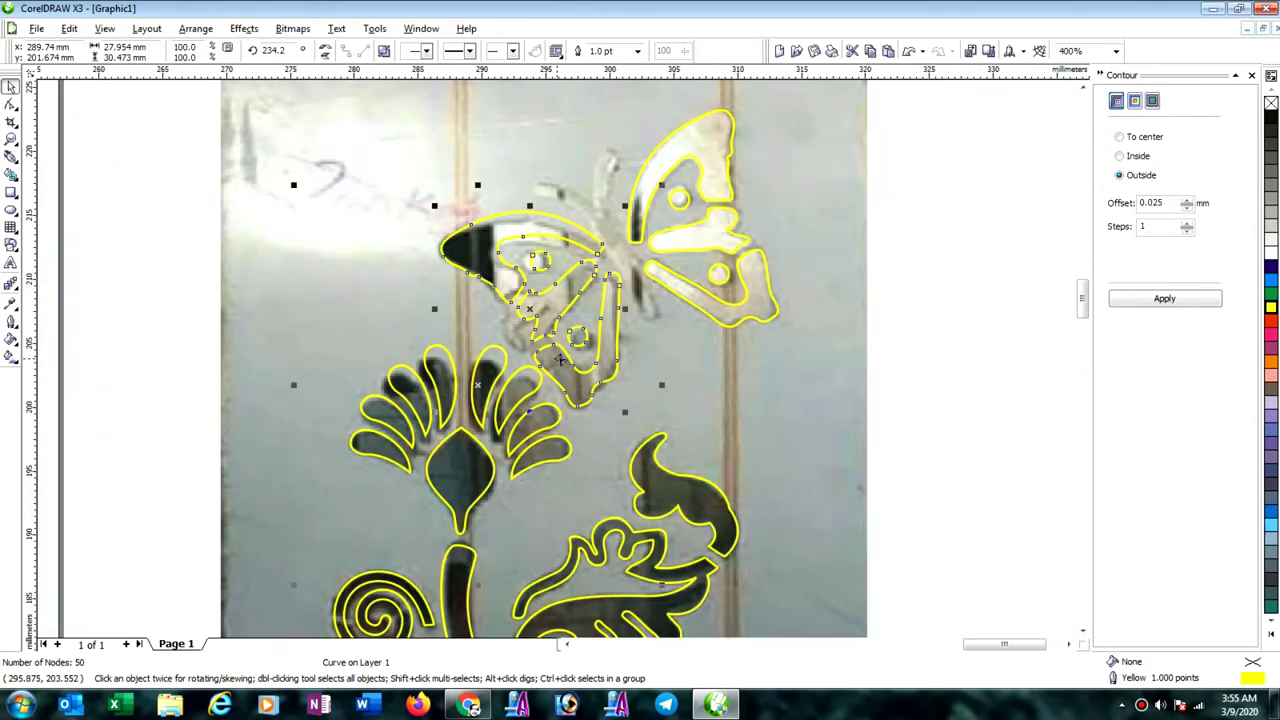
scroll(557, 375, up, 1)
scroll(577, 385, down, 1)
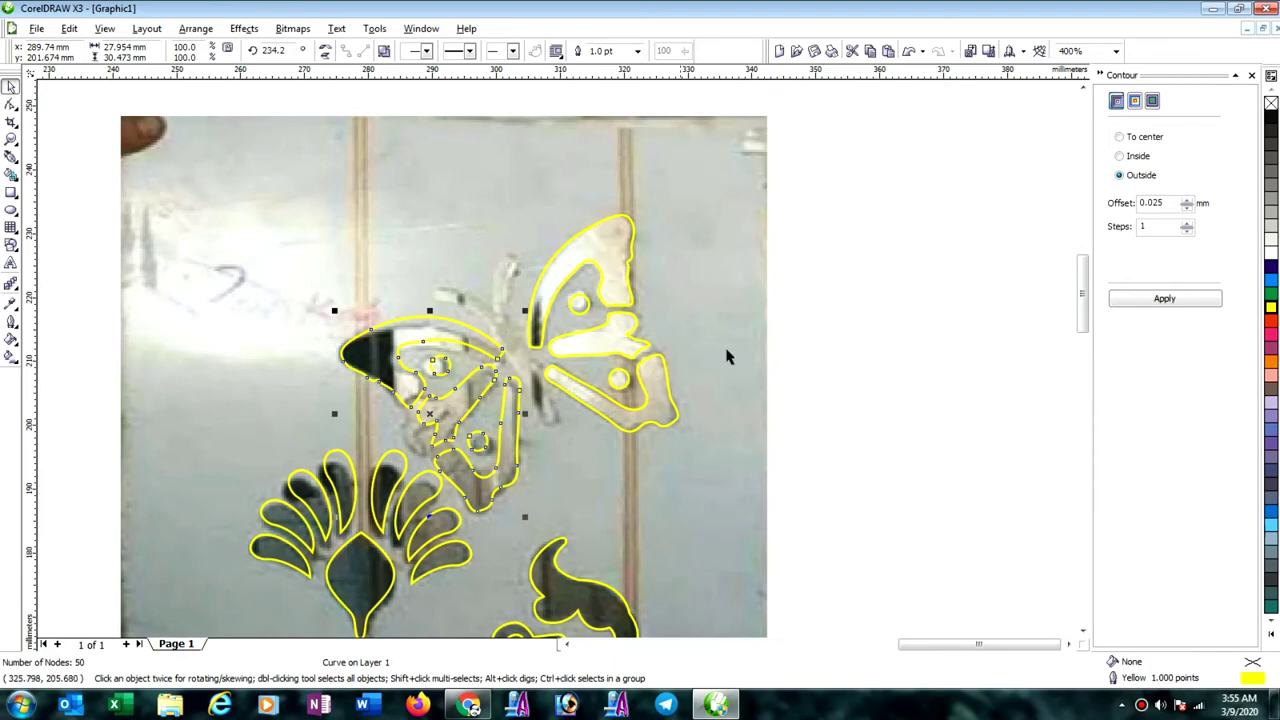
click(1004, 261)
Trace the left edge of the butterfly's body with curved segments from the head down to the tail tip.
scroll(516, 326, up, 1)
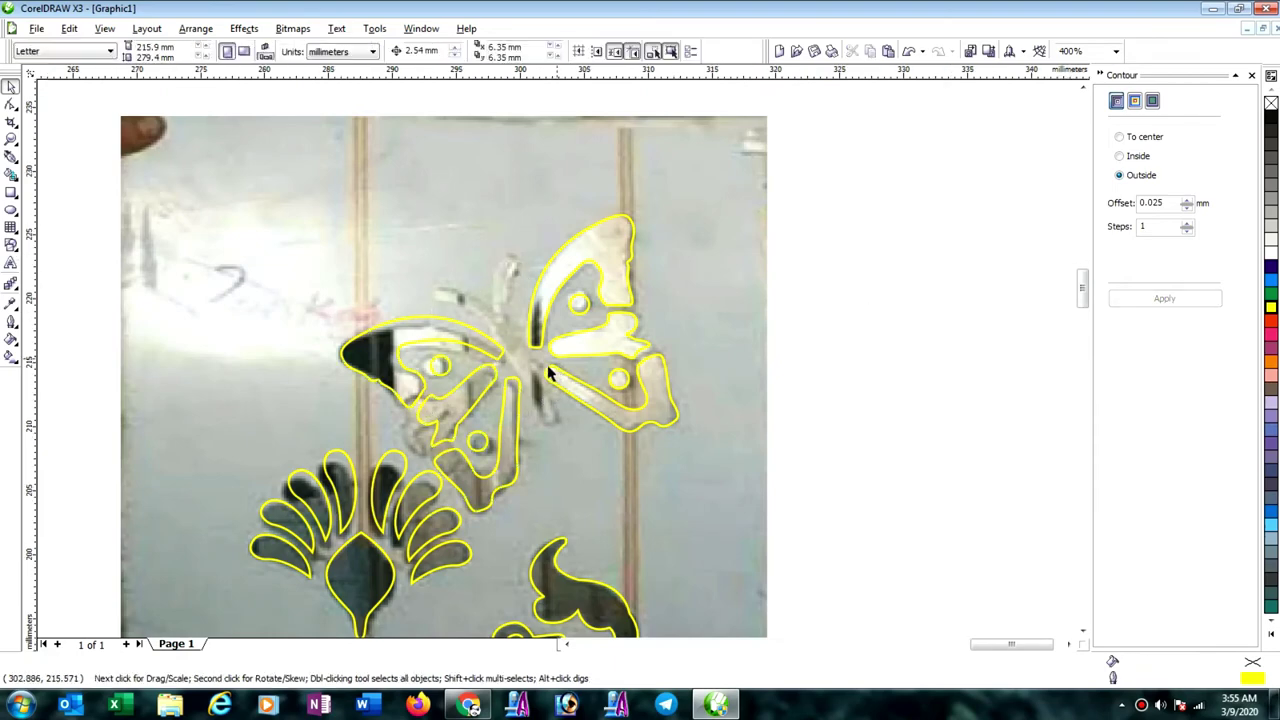
scroll(549, 348, up, 1)
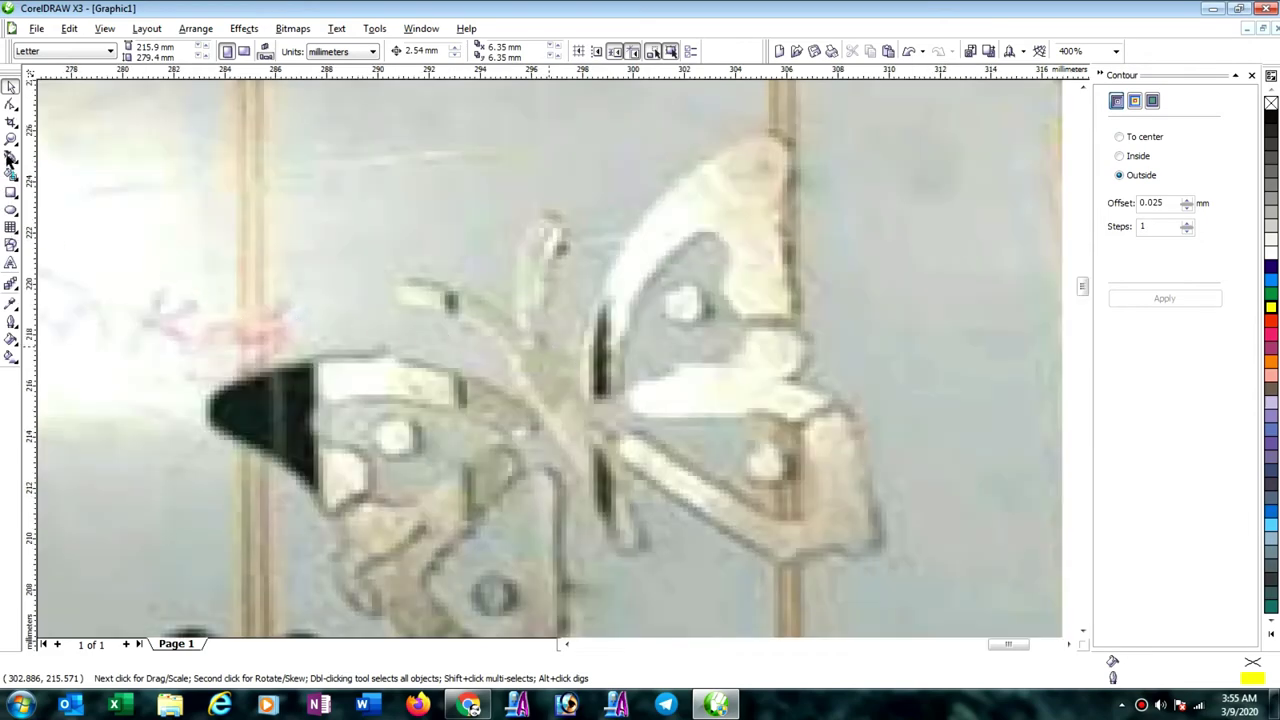
scroll(540, 395, up, 1)
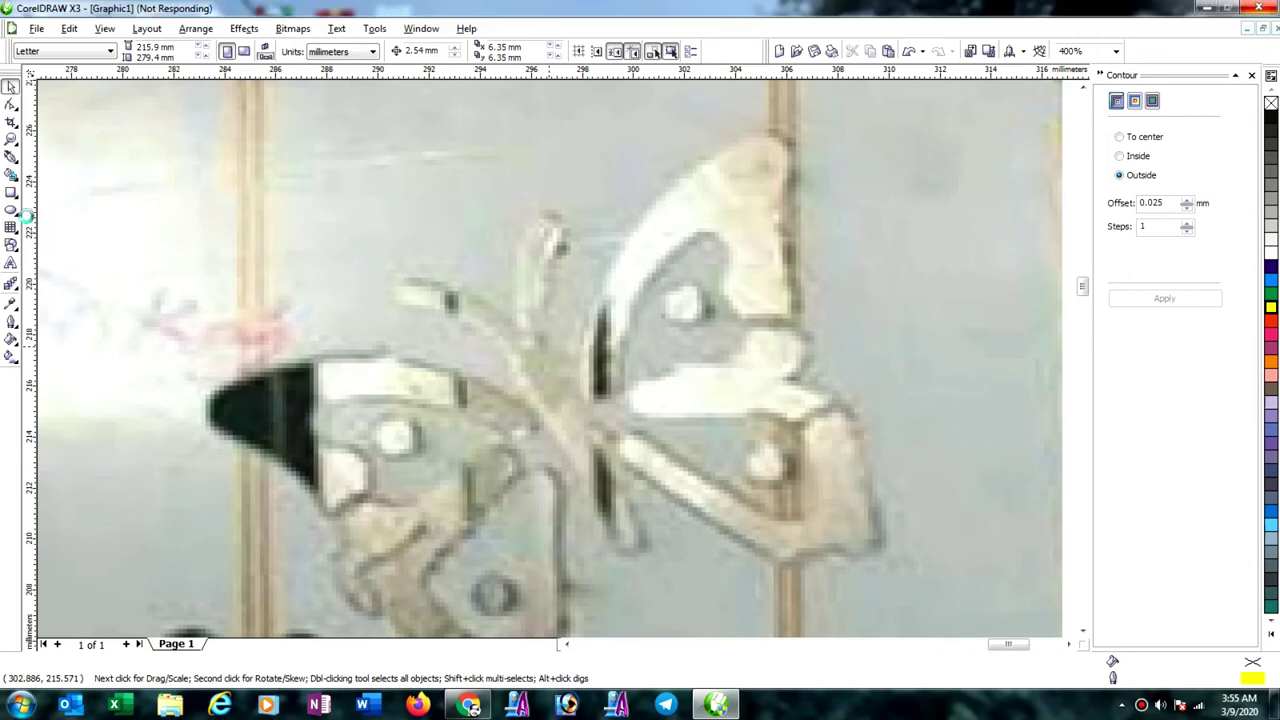
key(F5)
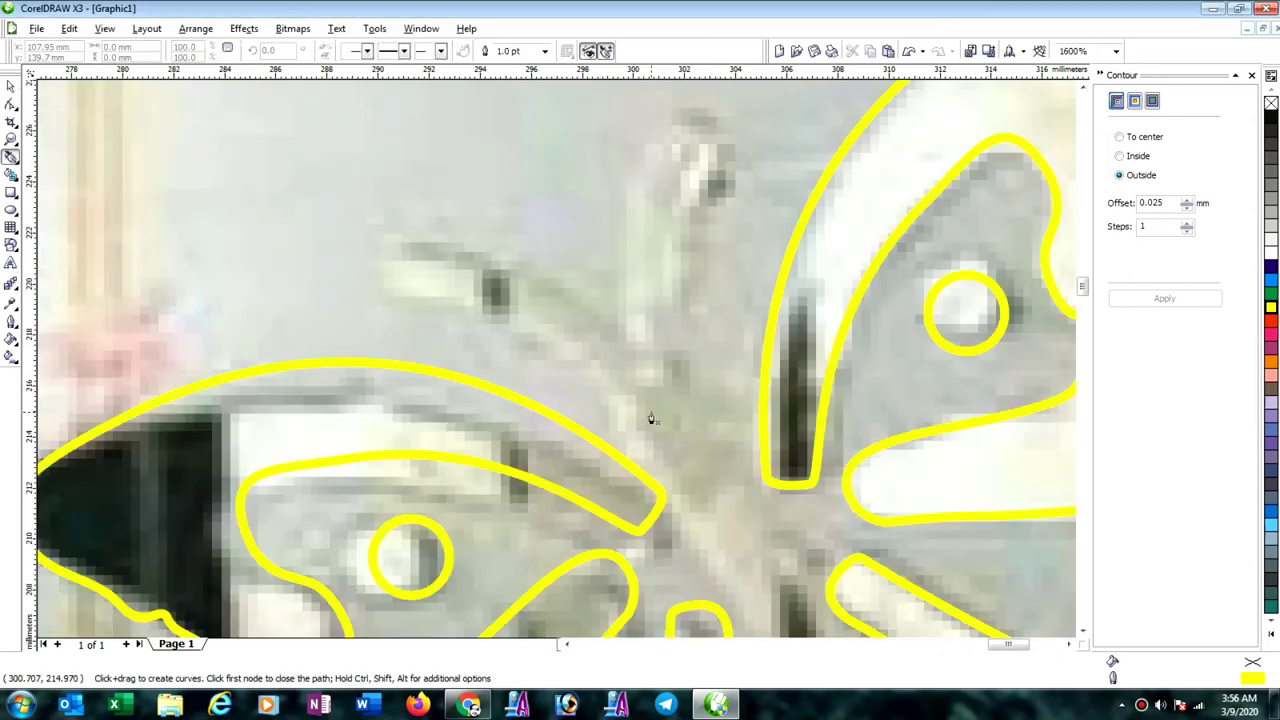
click(659, 394)
drag(649, 436, 660, 463)
scroll(660, 463, down, 1)
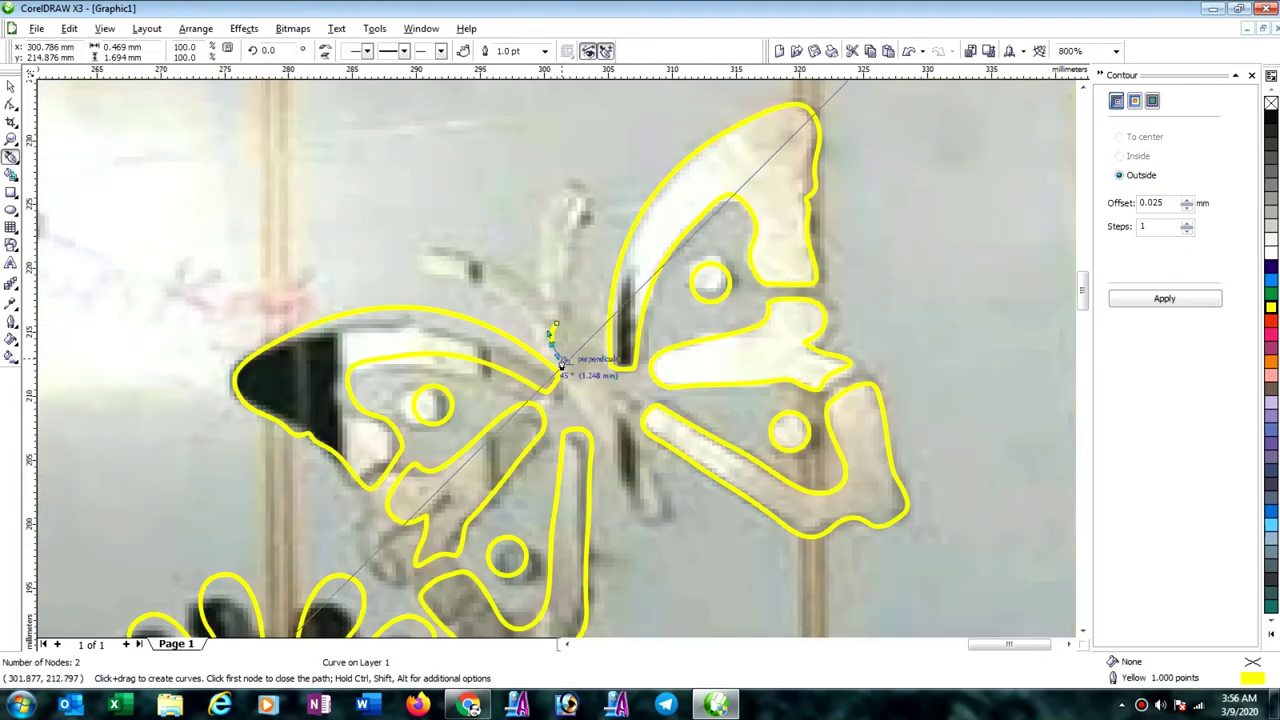
drag(562, 366, 603, 440)
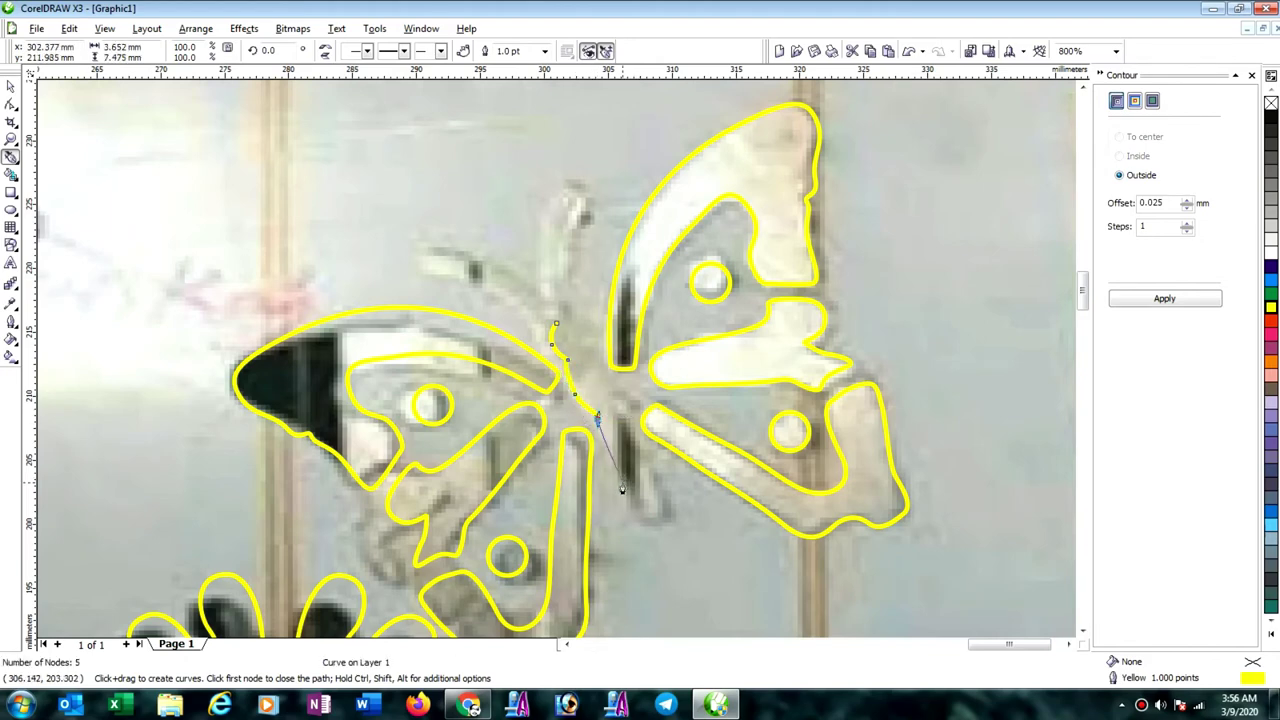
mouse_move(622, 487)
mouse_down()
mouse_move(640, 524)
mouse_move(657, 525)
mouse_up()
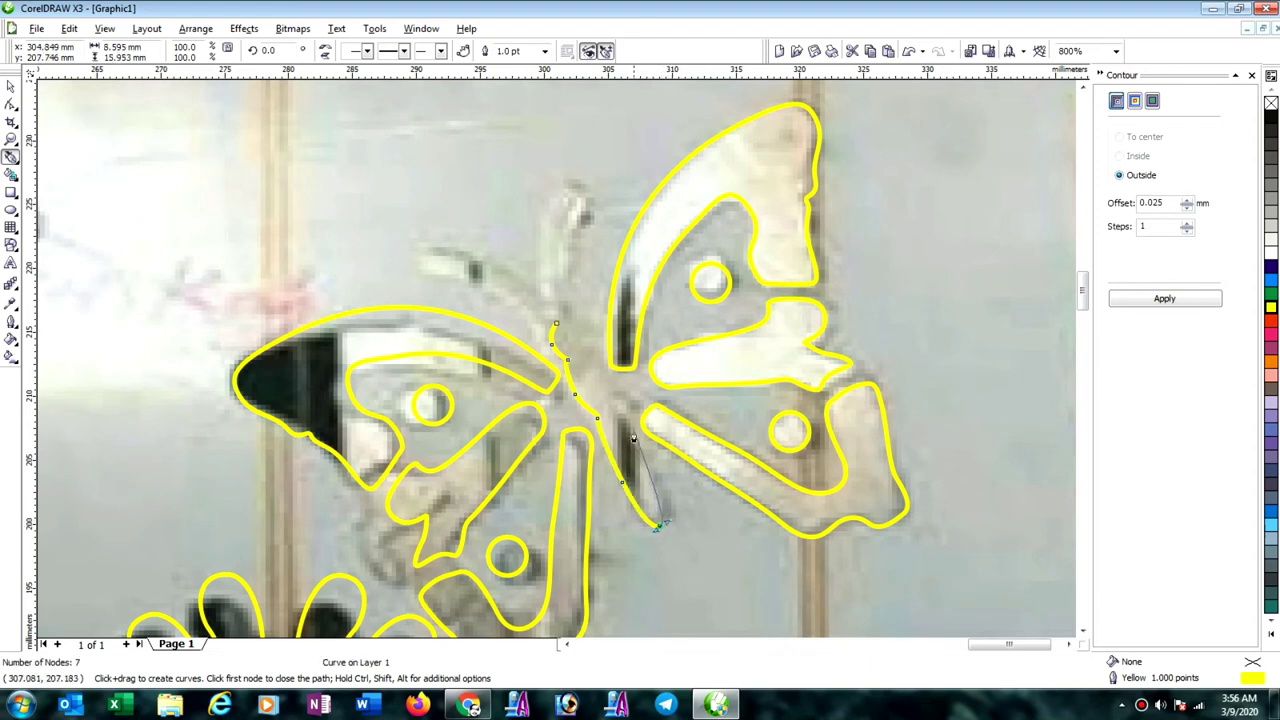
Trace the right edge of the body back up and around the head, closing the outline at about 8.7 x 16.6 mm.
mouse_move(620, 416)
mouse_down()
mouse_move(575, 332)
mouse_move(592, 348)
mouse_move(541, 315)
mouse_move(549, 326)
mouse_up()
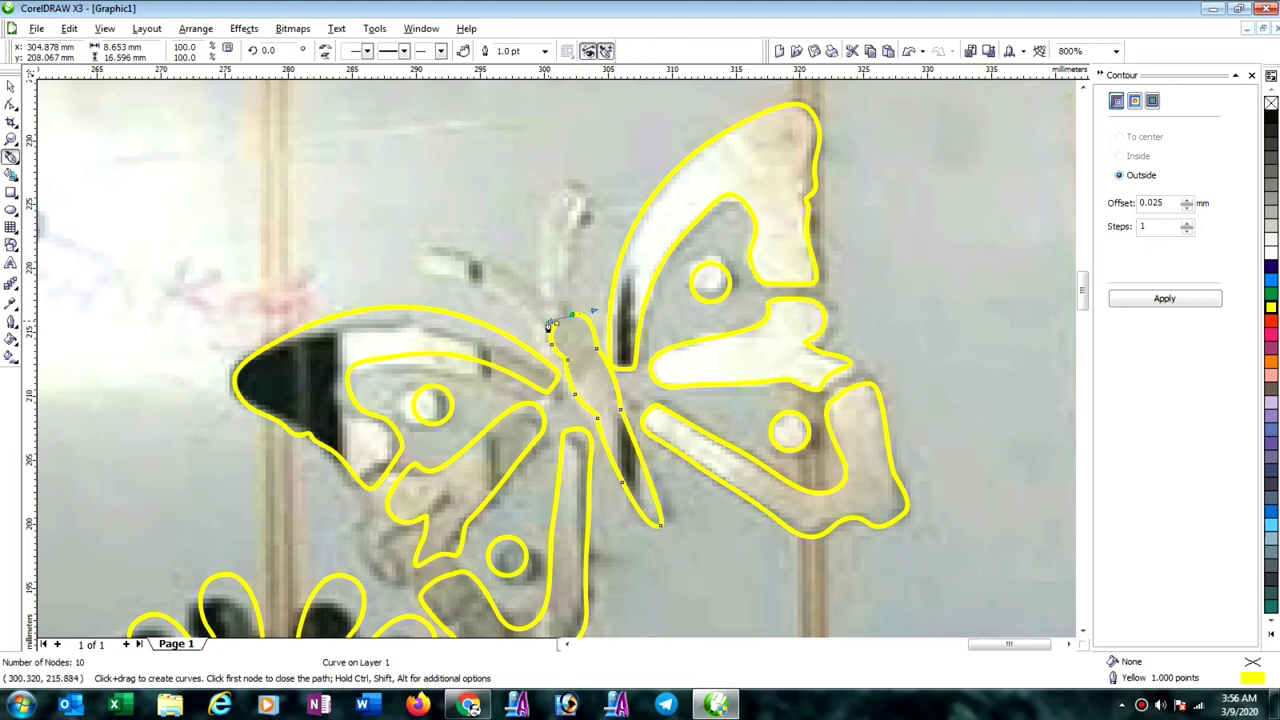
click(556, 324)
drag(570, 317, 556, 325)
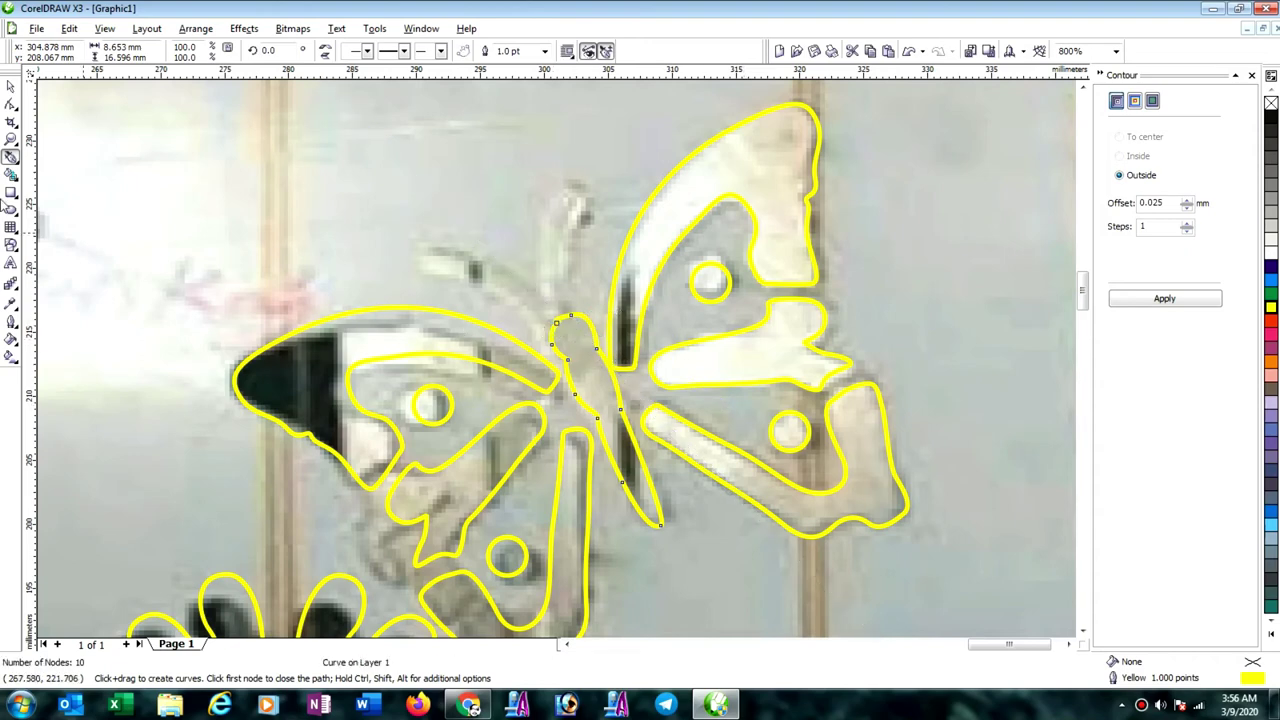
Delete the extra starting node on the upper left of the body outline's head so the head curve is round.
click(10, 103)
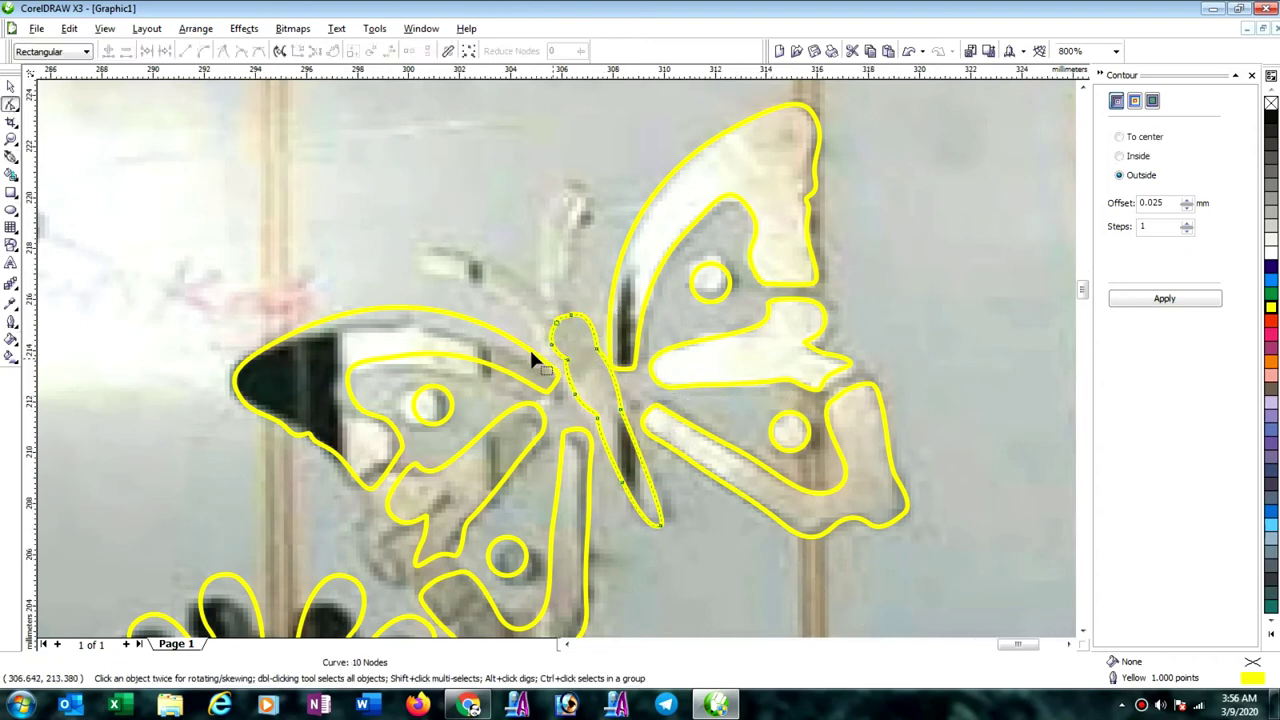
scroll(562, 367, up, 2)
scroll(540, 352, up, 2)
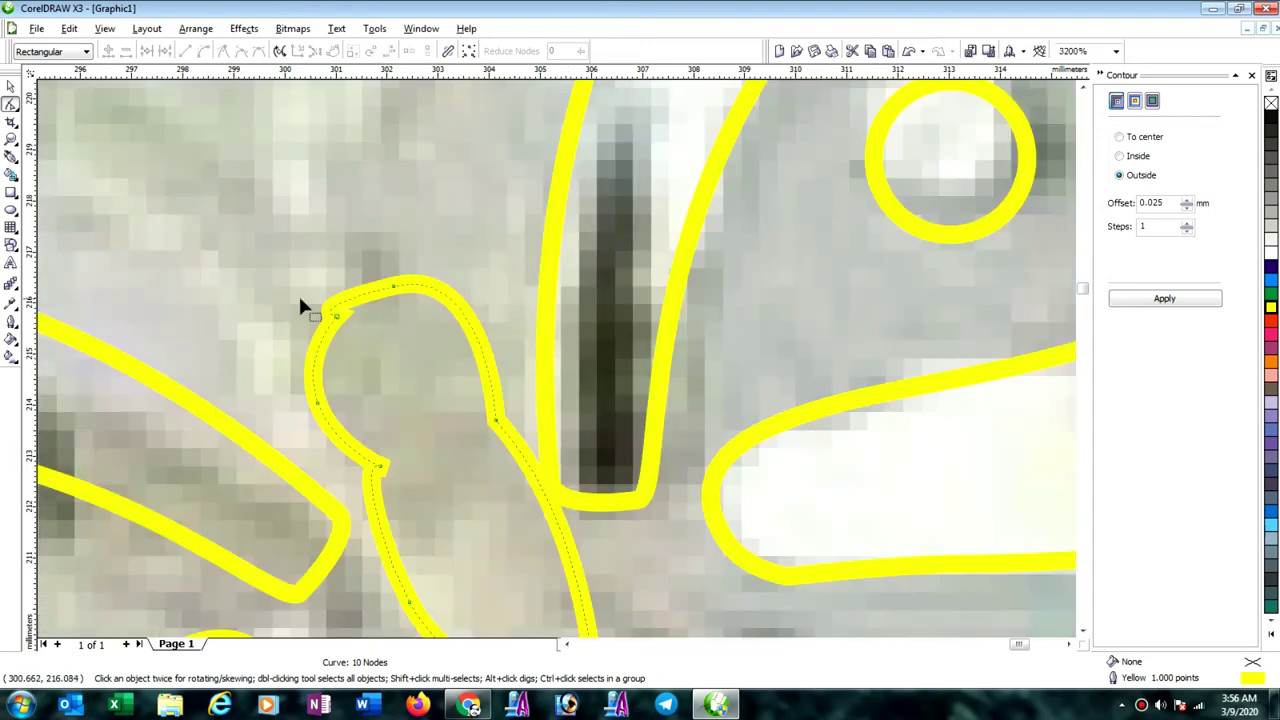
drag(346, 325, 347, 326)
key(Delete)
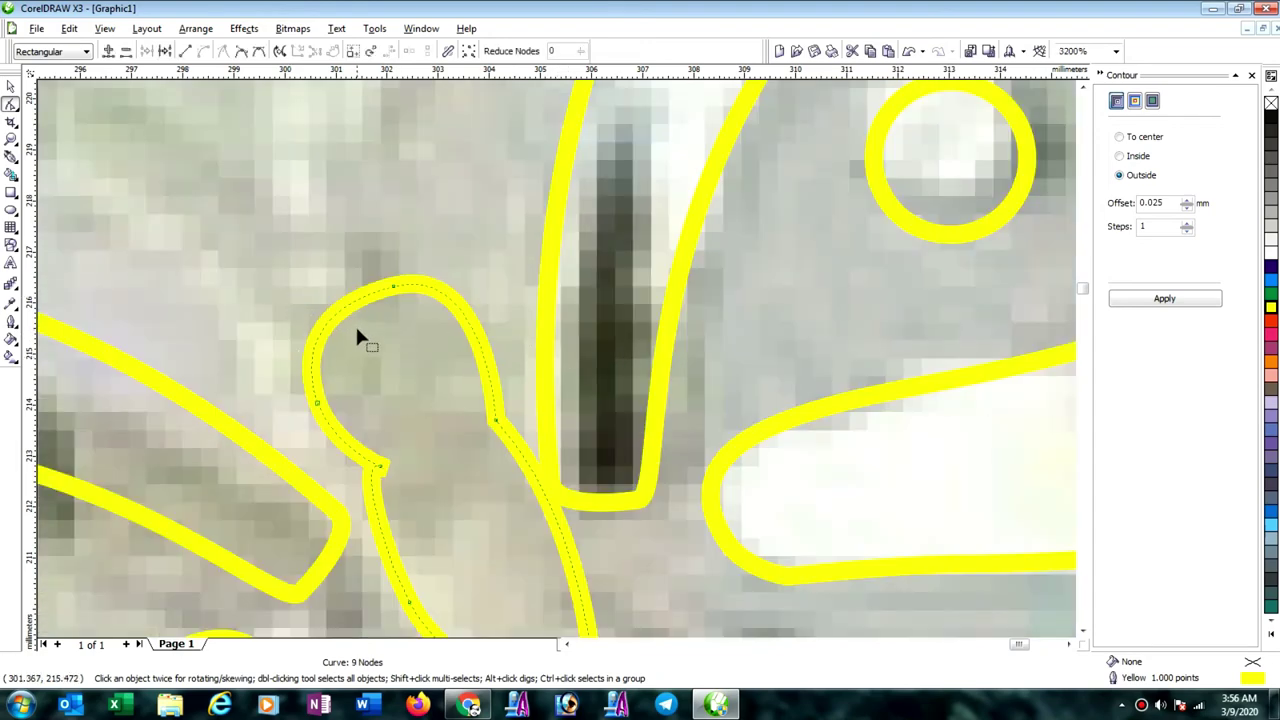
Smooth the left neck node of the body outline into a symmetrical curve and move the right neck node inward.
click(380, 465)
drag(365, 458, 386, 474)
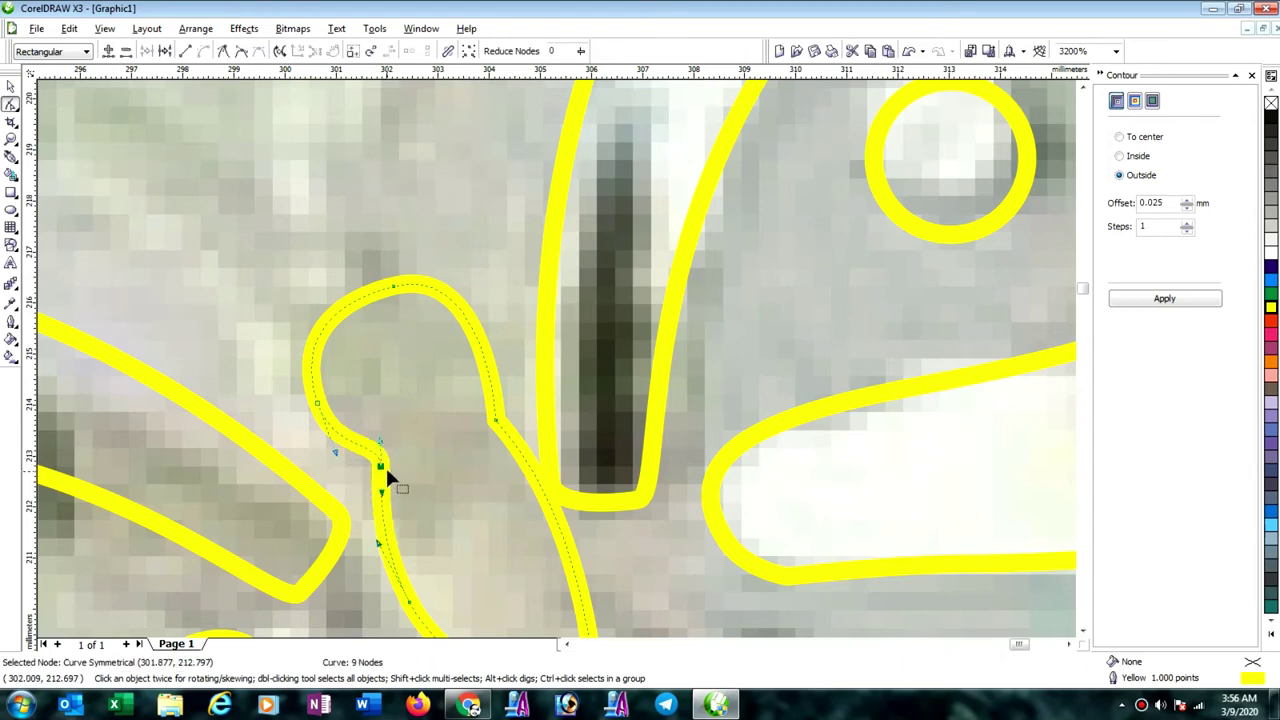
click(493, 418)
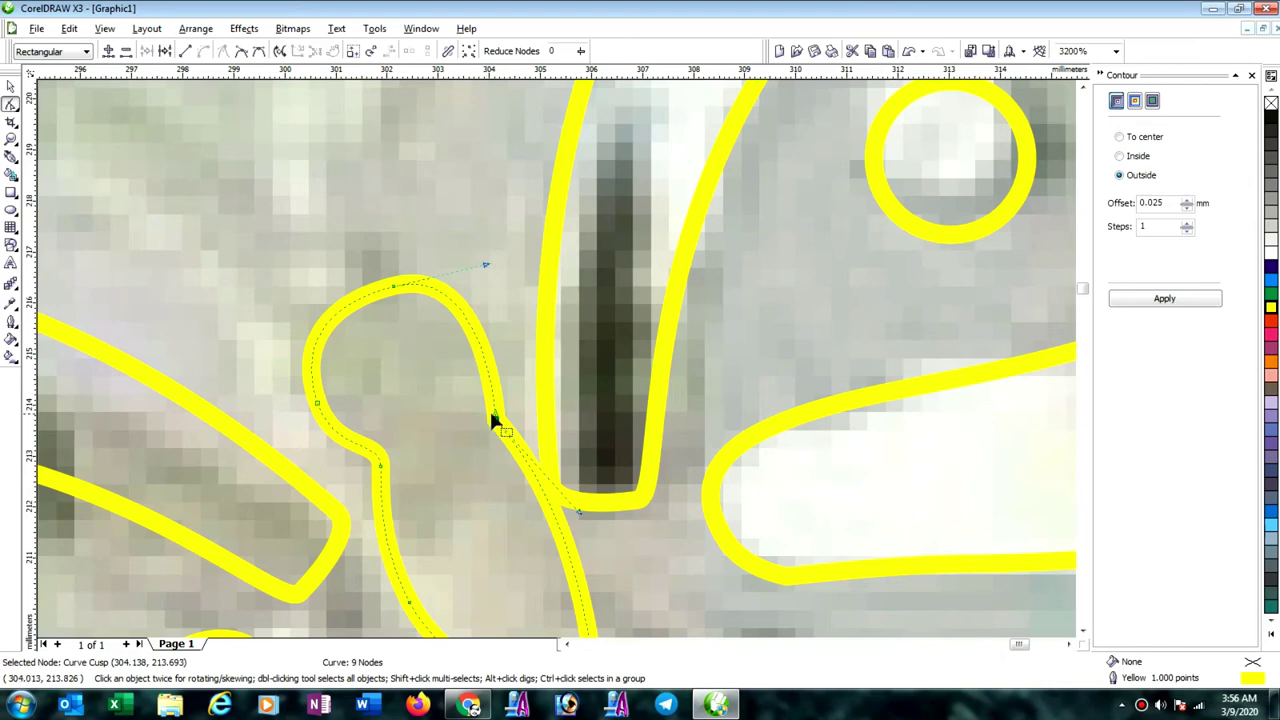
mouse_move(492, 416)
mouse_down()
mouse_move(491, 398)
mouse_move(497, 425)
mouse_move(477, 418)
mouse_move(504, 438)
mouse_up()
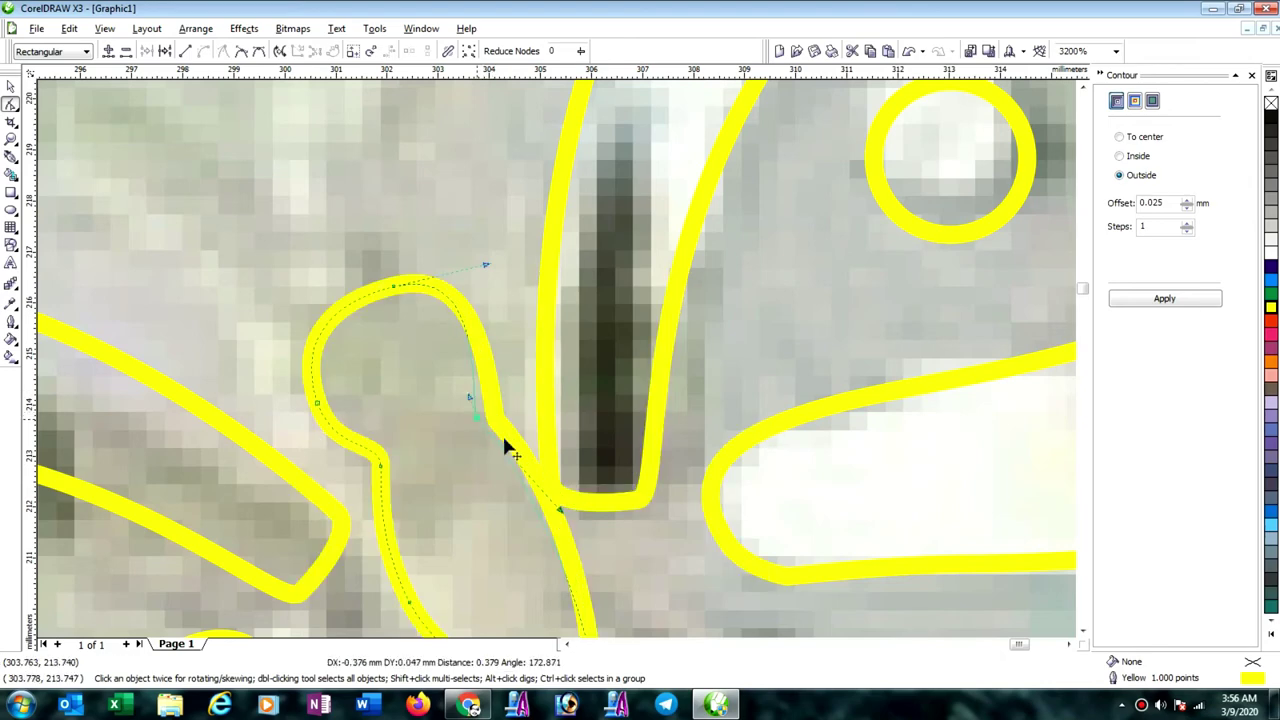
Select the two nodes at the lower end of the upper right wing outline and move them away from the body.
click(557, 503)
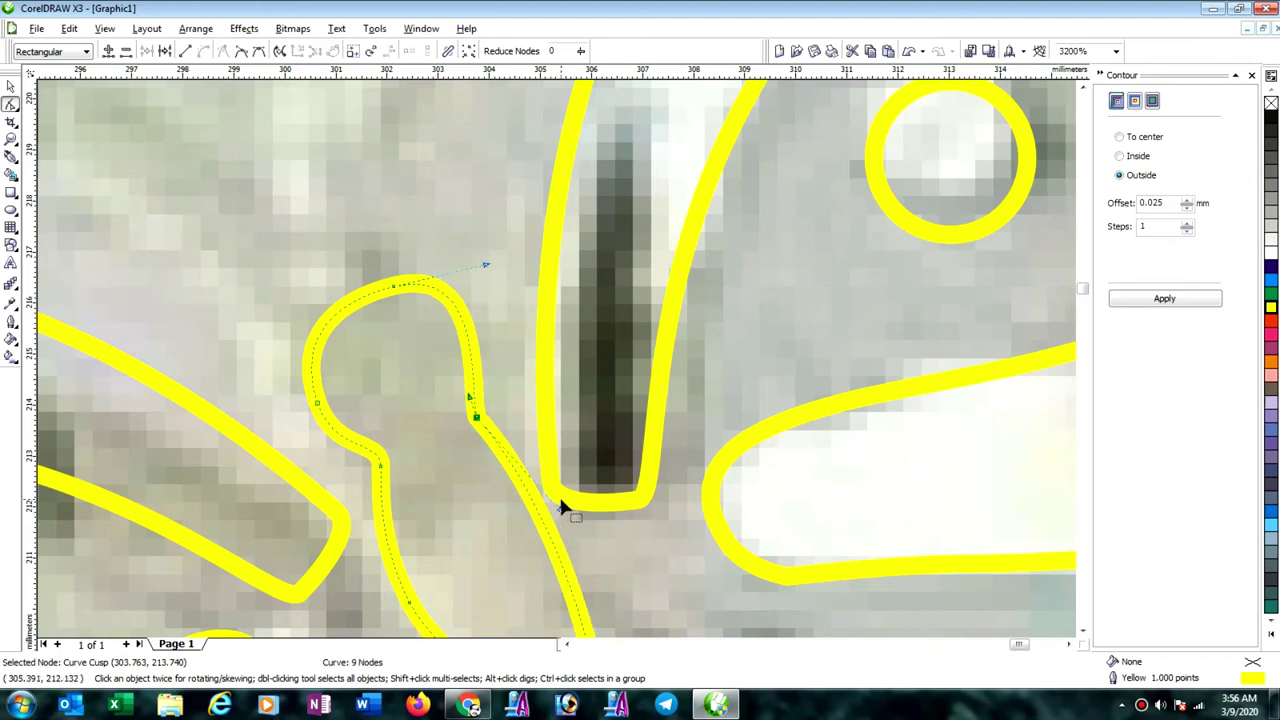
click(640, 500)
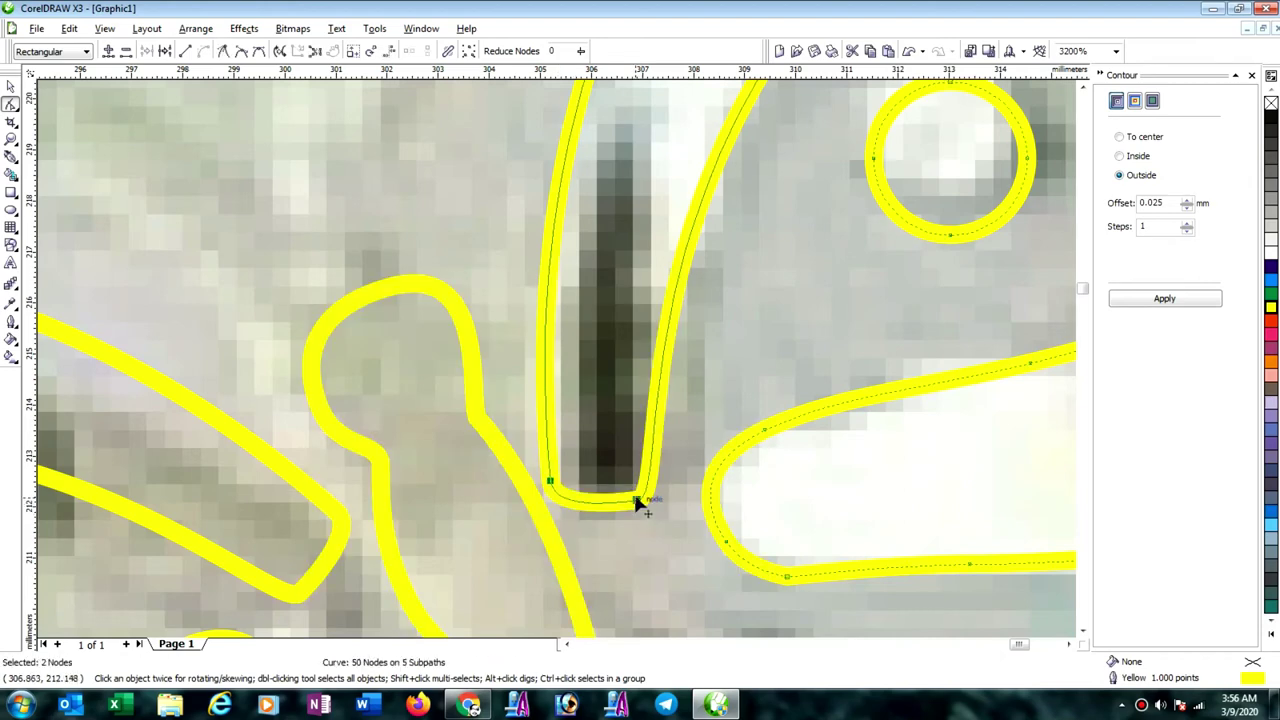
drag(637, 503, 648, 487)
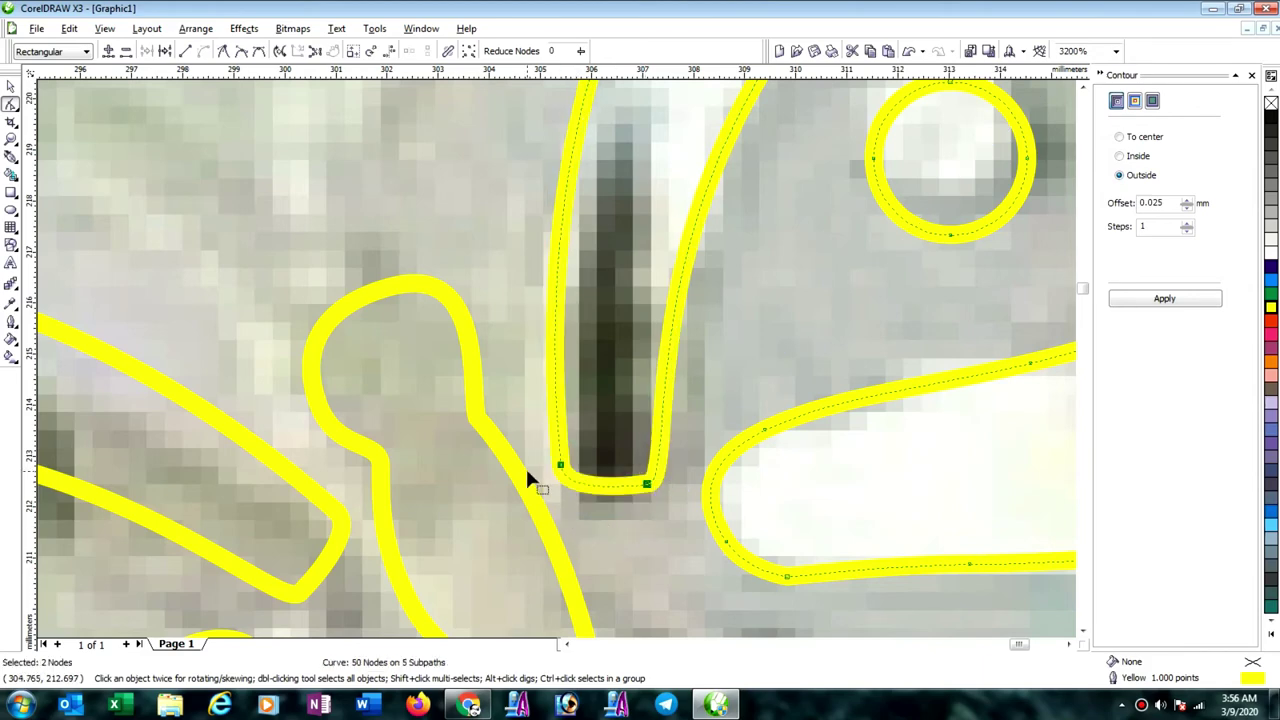
Shift the body's right neck node slightly further inward and adjust the handle of the curve below it.
click(475, 428)
mouse_move(475, 422)
mouse_down()
mouse_move(474, 434)
mouse_move(468, 424)
mouse_up()
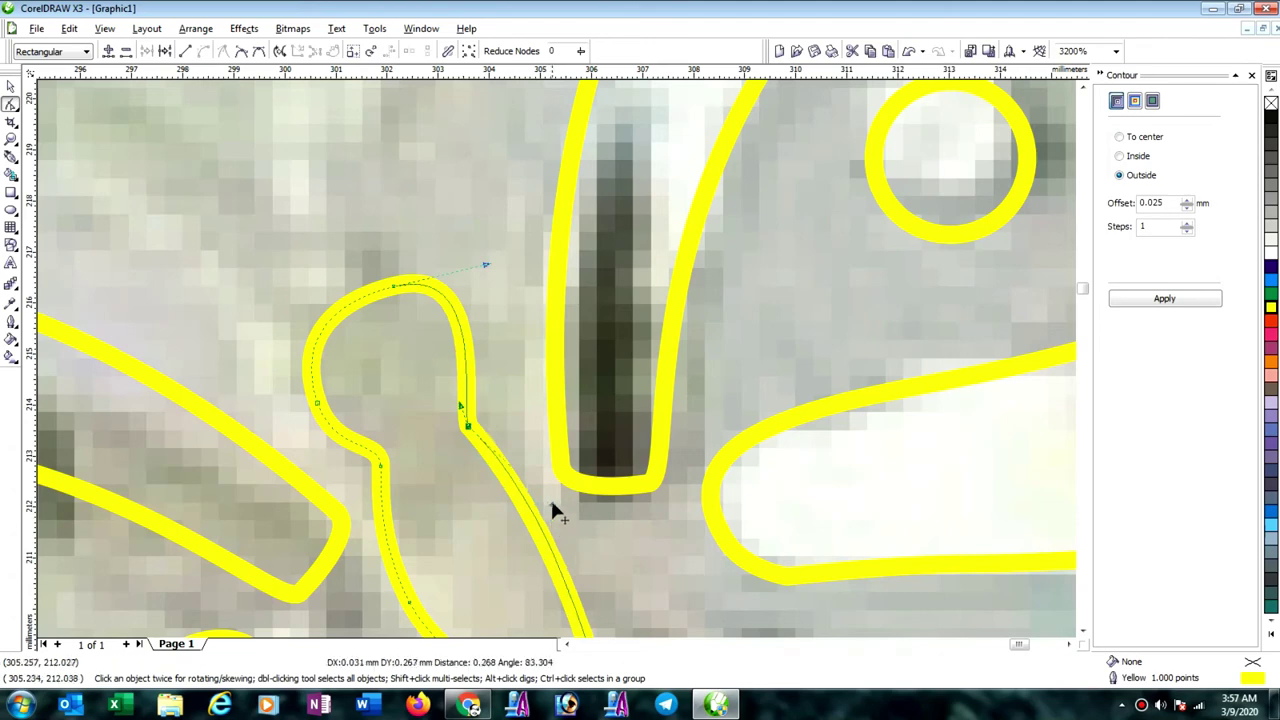
drag(552, 504, 550, 494)
Move the upper right wing's two lower end nodes a little further up and away from the body.
click(564, 472)
drag(539, 438, 611, 491)
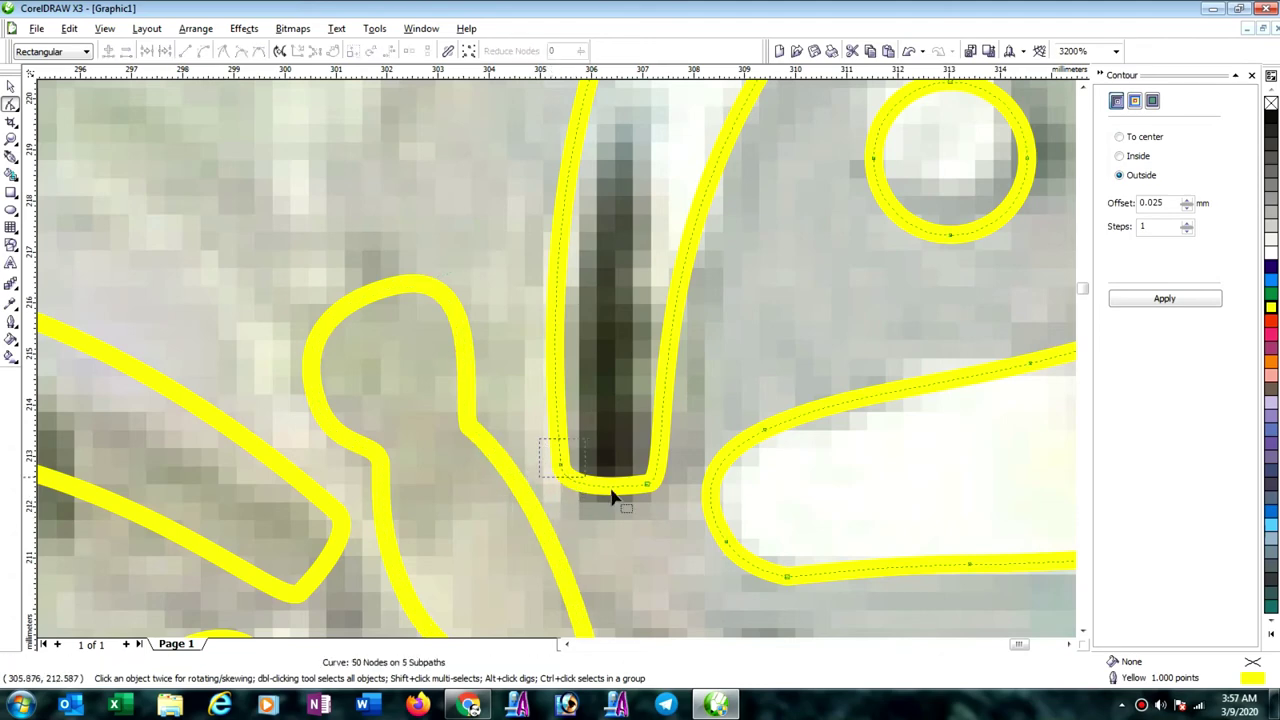
drag(687, 517, 687, 517)
drag(561, 465, 570, 455)
Move the waist node on the body's right edge inward and recurve the segment between it and the neck.
scroll(545, 465, down, 2)
scroll(558, 366, down, 2)
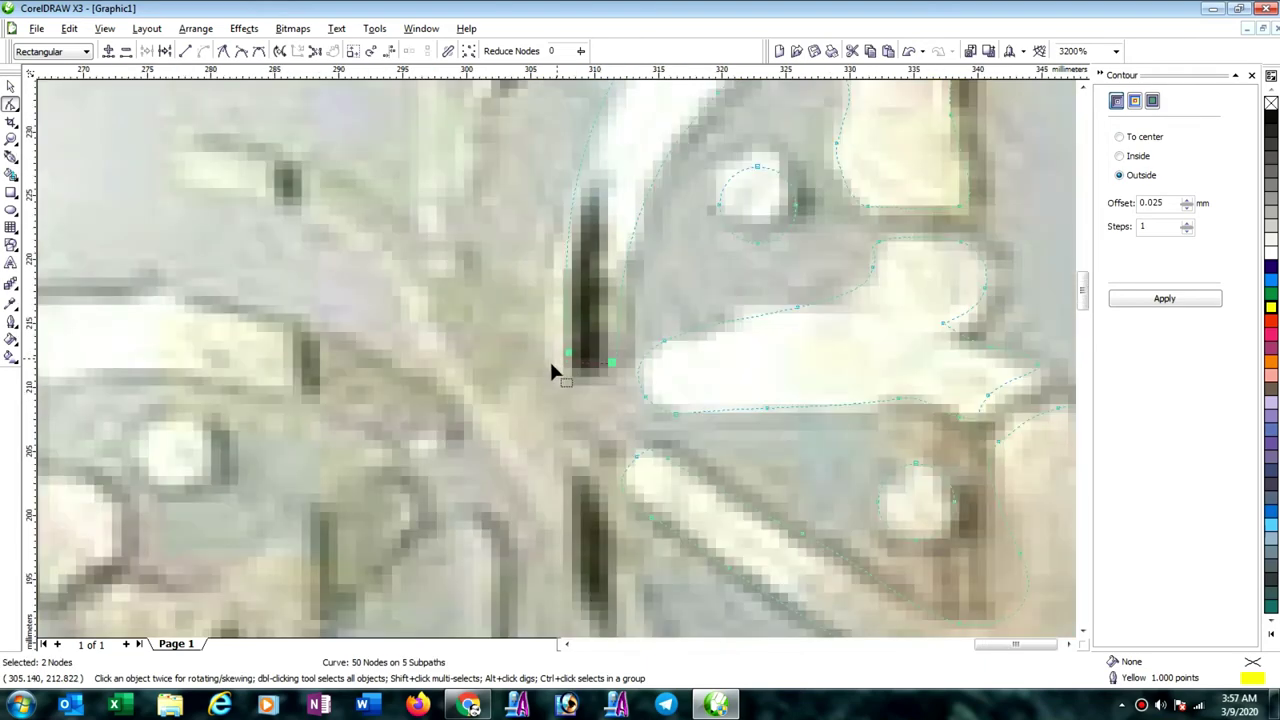
click(532, 373)
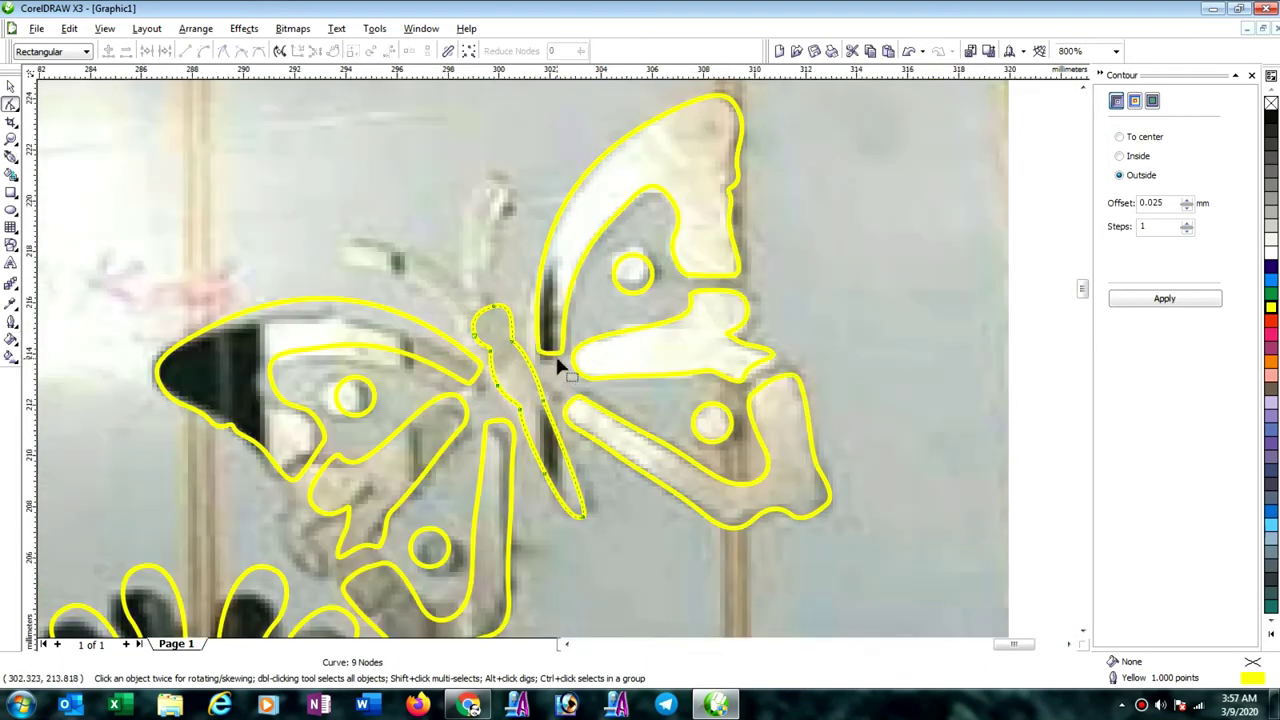
scroll(585, 377, up, 2)
scroll(600, 390, up, 1)
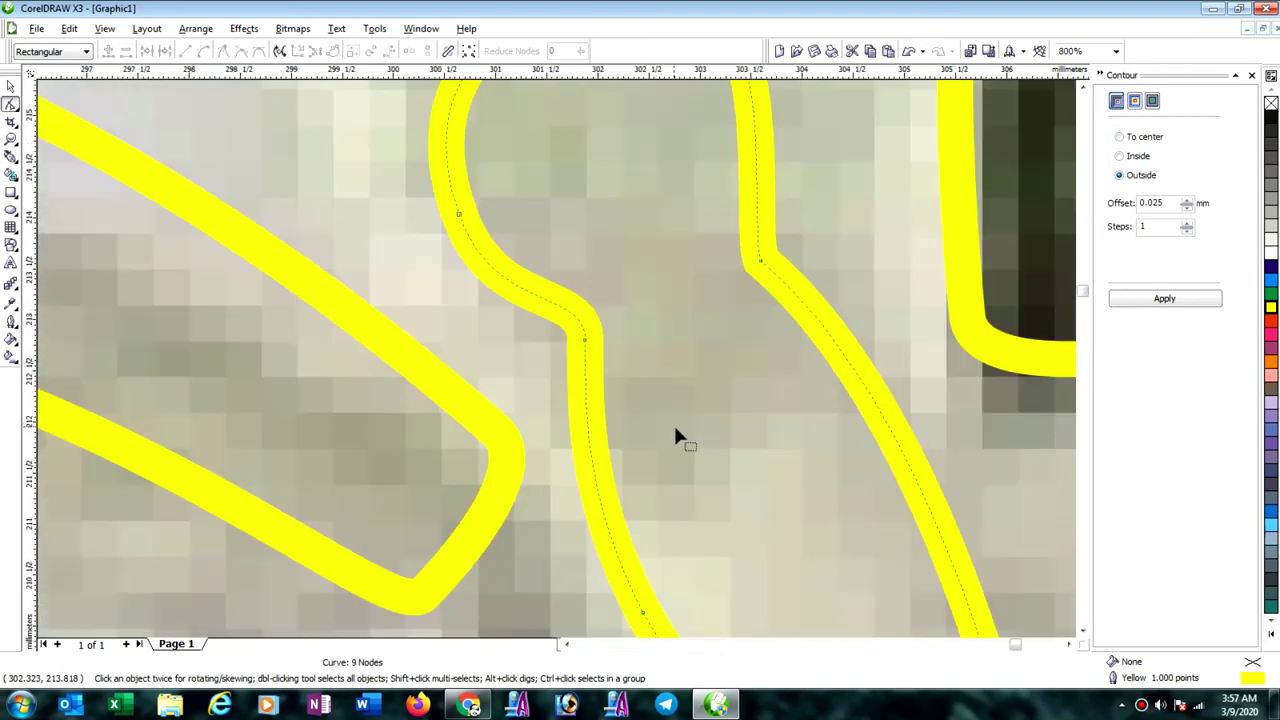
scroll(562, 370, down, 2)
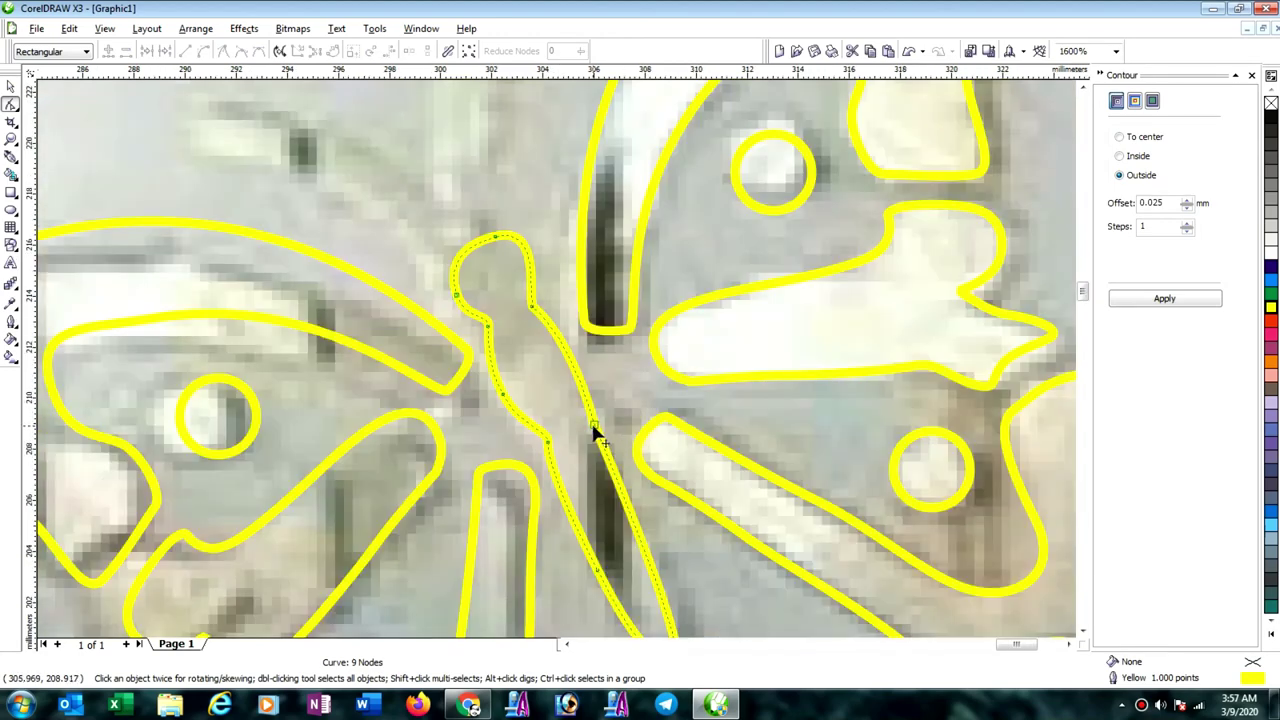
drag(593, 419, 579, 414)
drag(573, 342, 583, 343)
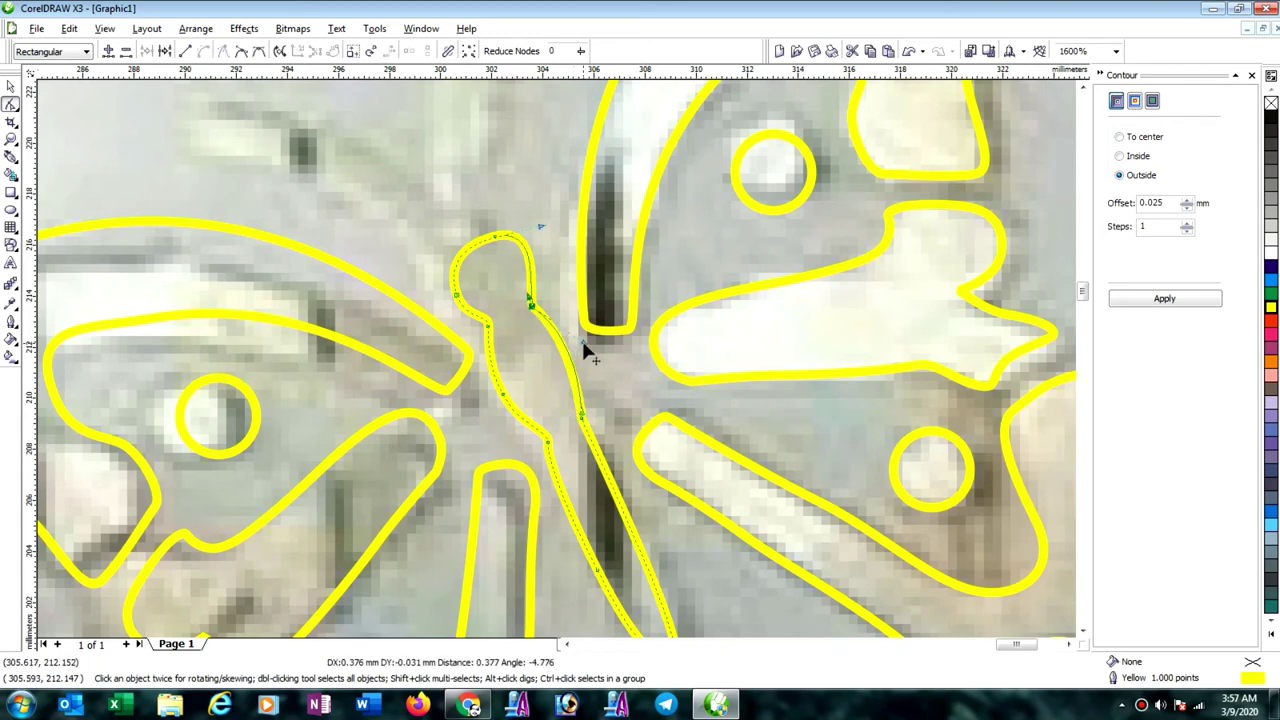
scroll(554, 360, down, 1)
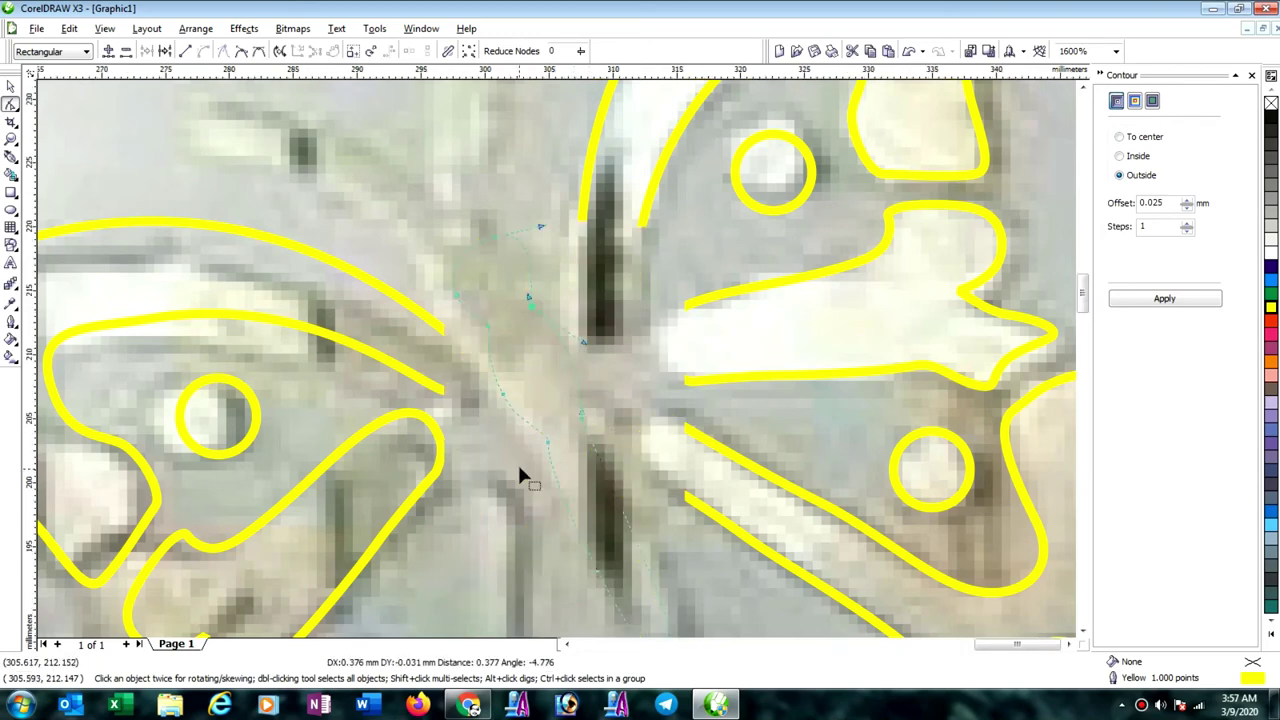
Move the waist node on the body's left edge up and outward, and adjust the adjoining handles to smooth the bend.
scroll(517, 460, down, 1)
click(539, 377)
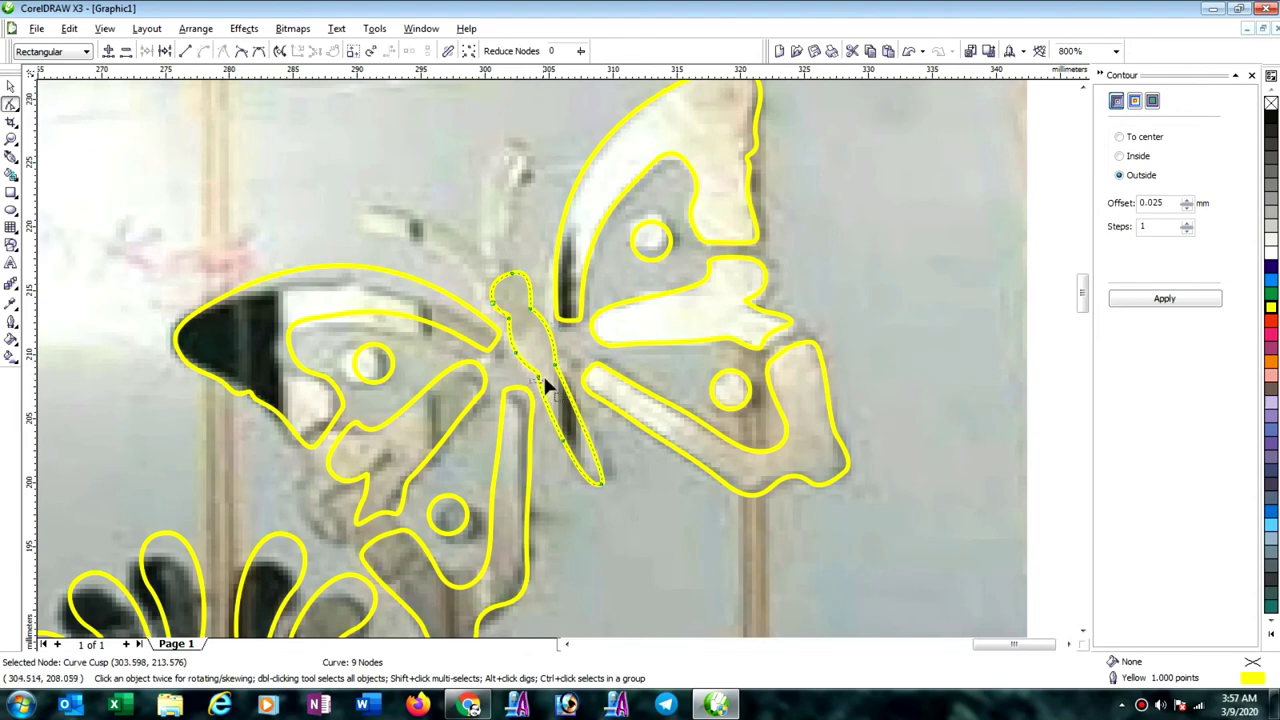
click(545, 383)
scroll(547, 385, up, 3)
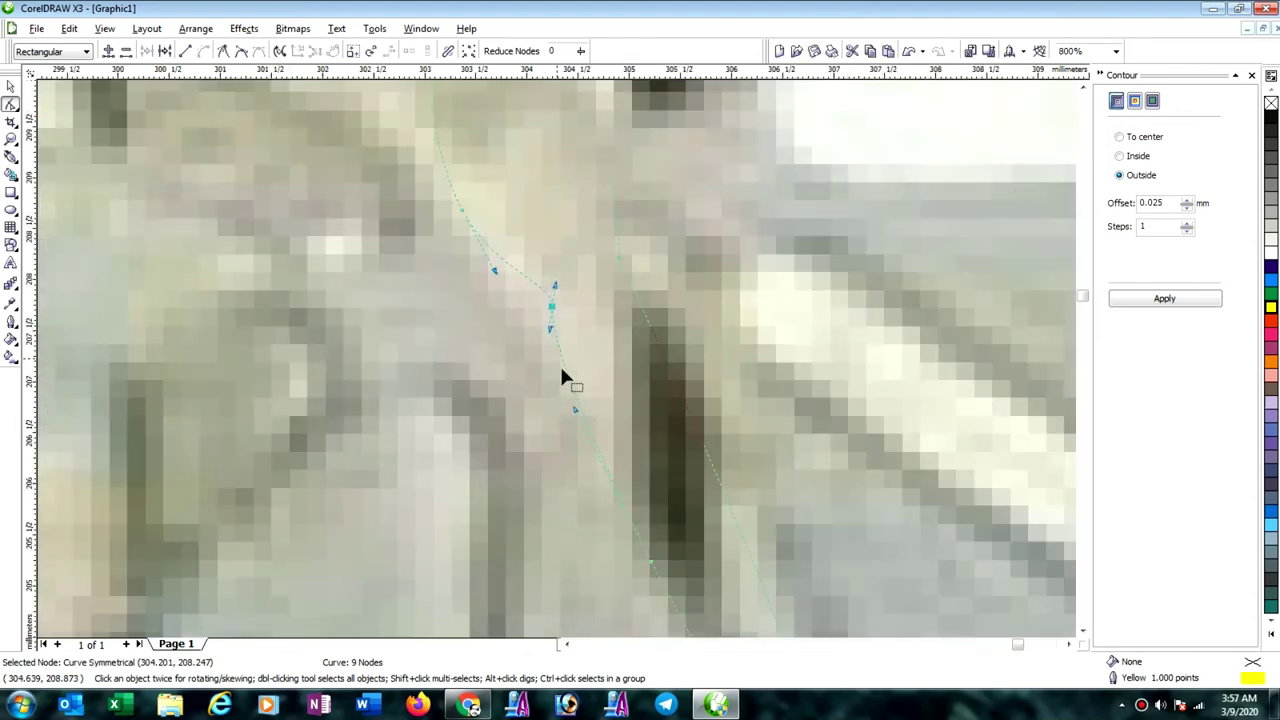
scroll(560, 360, up, 1)
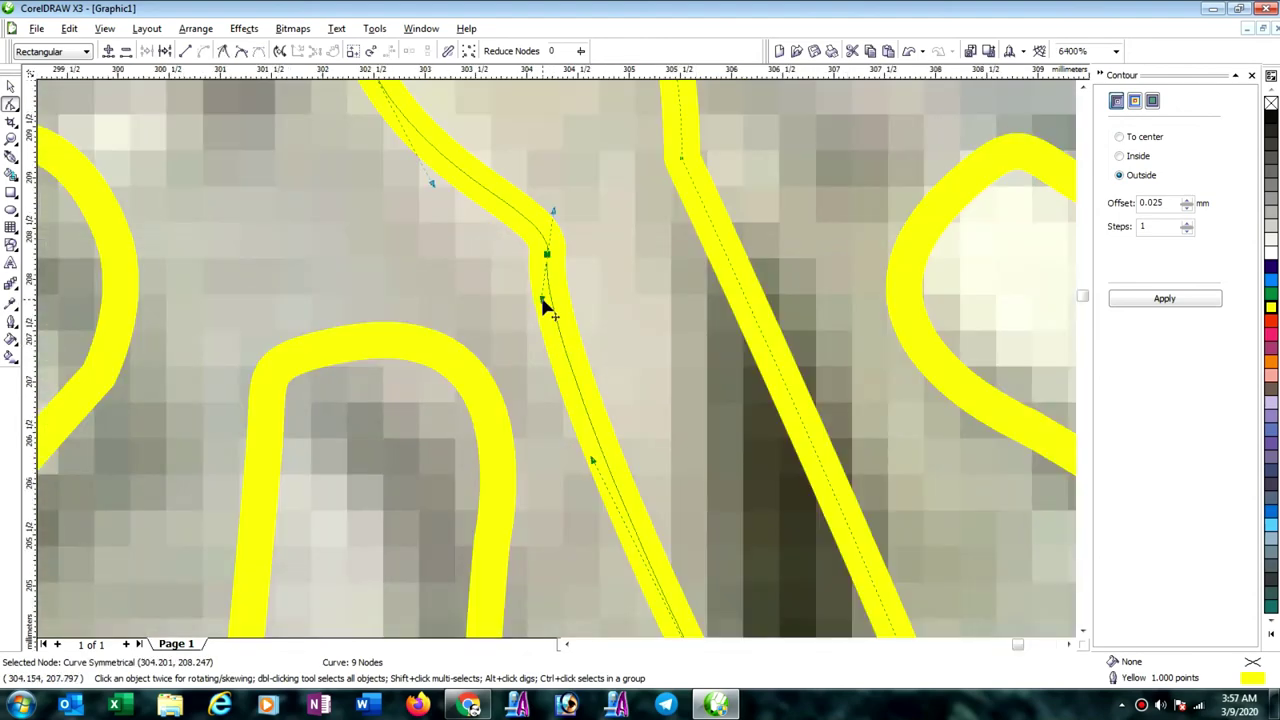
drag(542, 299, 525, 221)
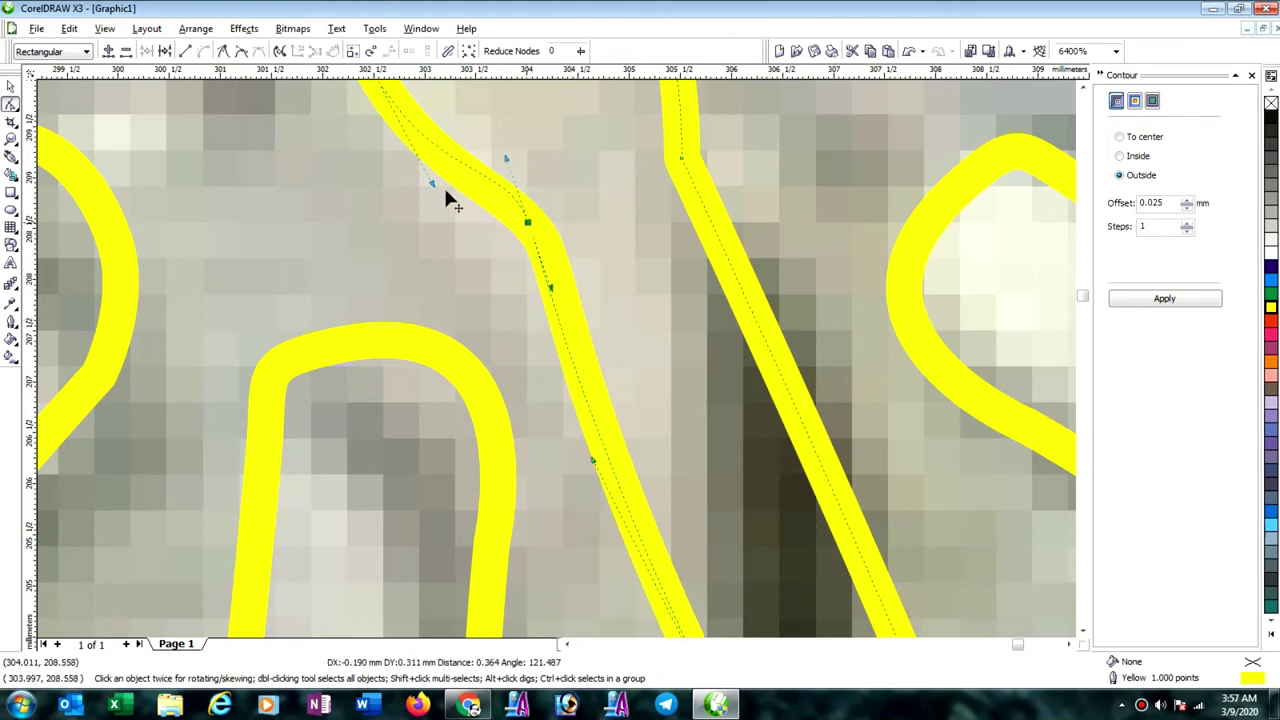
drag(431, 182, 413, 150)
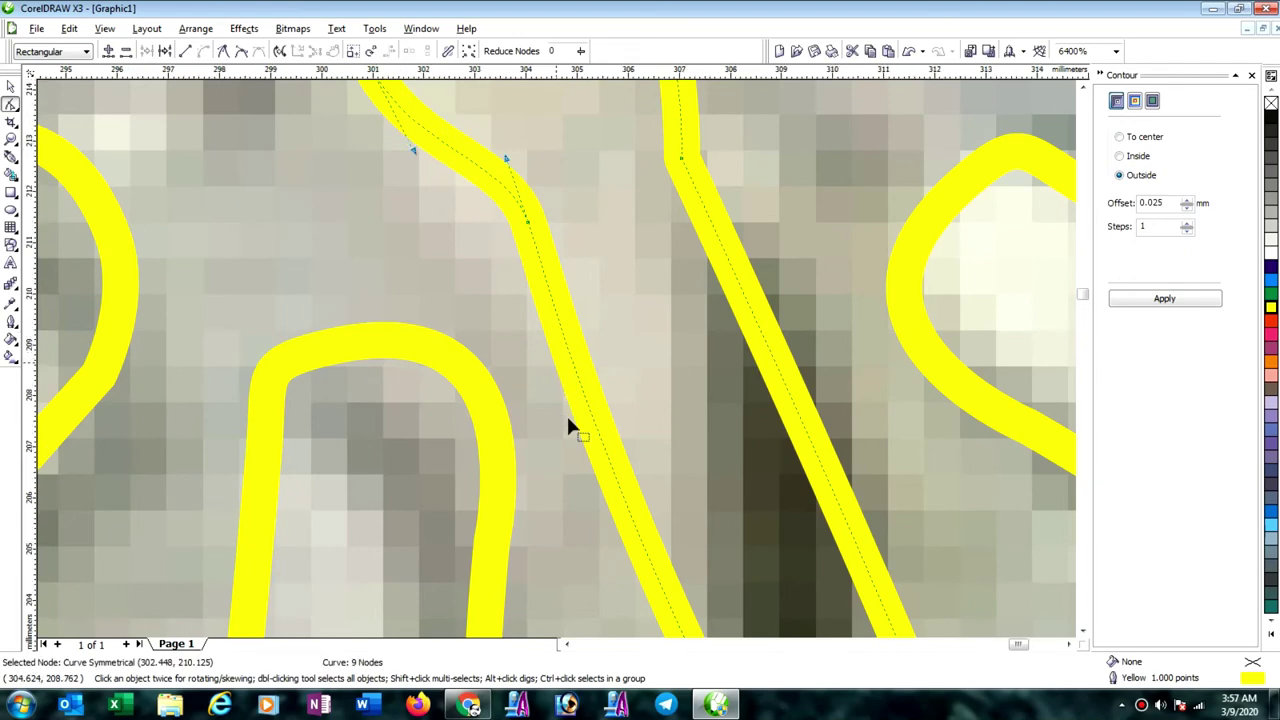
scroll(563, 400, down, 6)
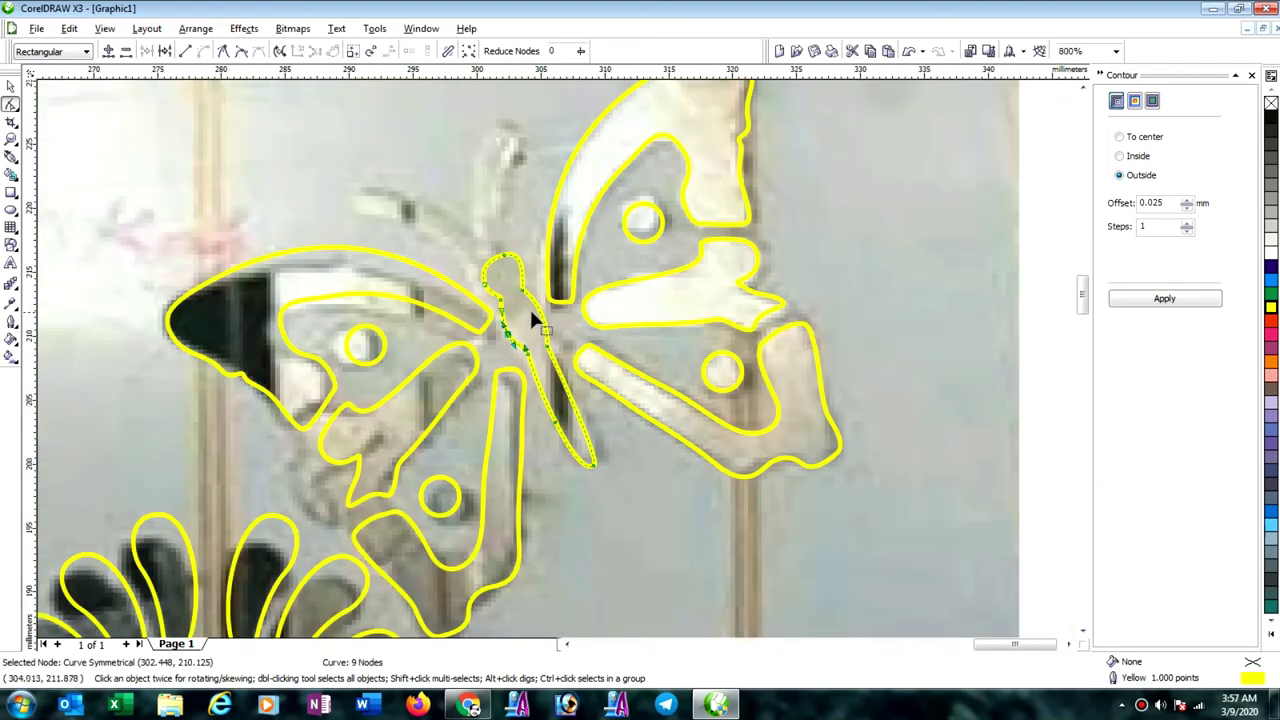
Adjust the handle of the node at the top of the butterfly's body to round off the outline's upper end.
scroll(545, 300, up, 1)
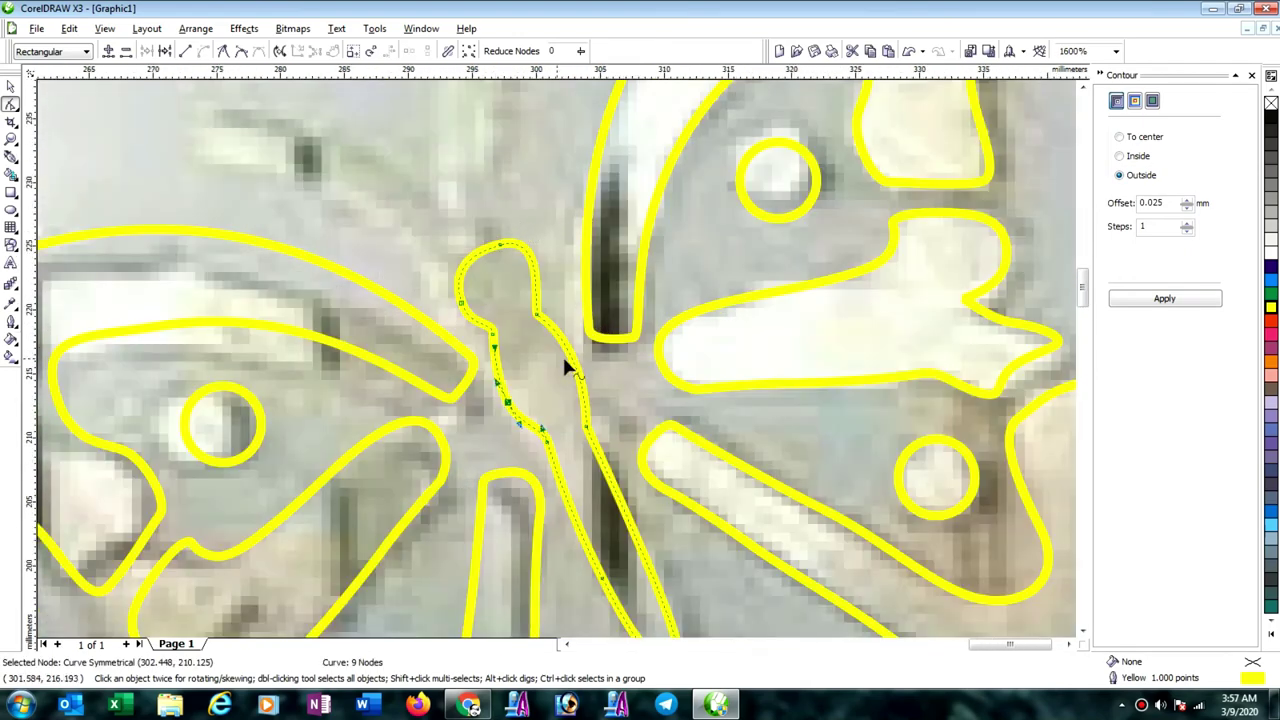
scroll(552, 303, down, 1)
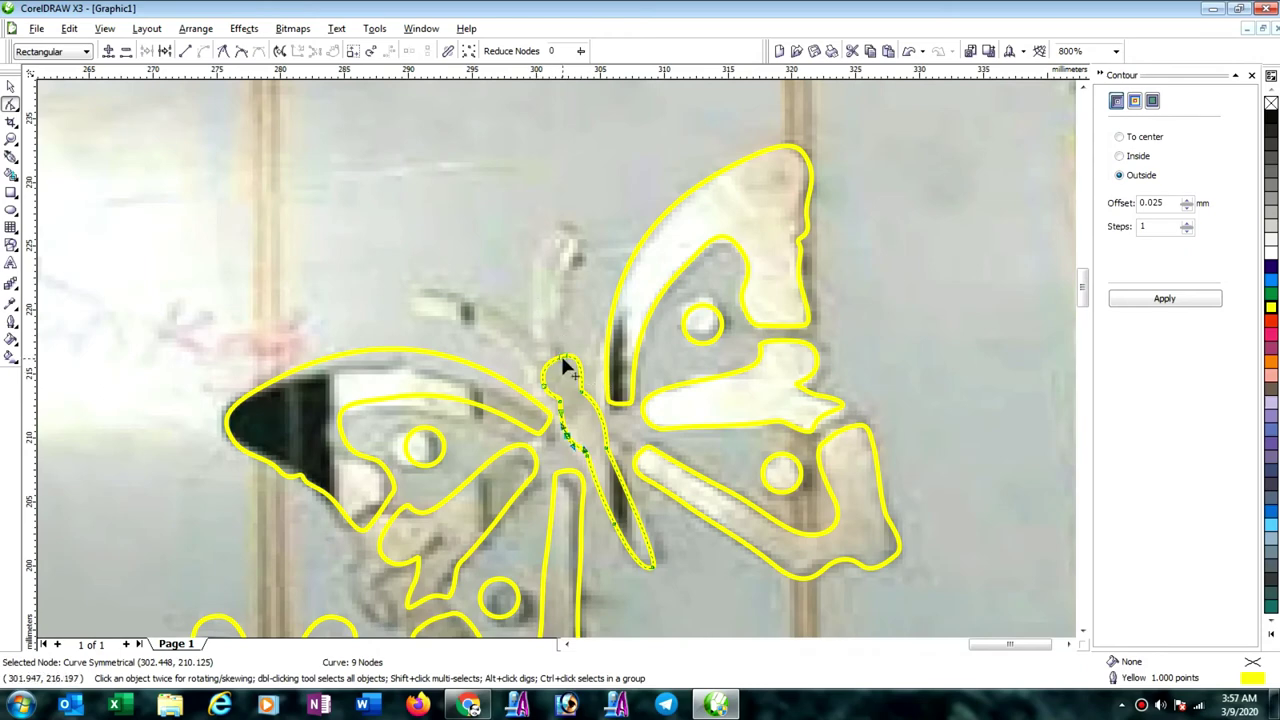
click(564, 356)
scroll(575, 355, up, 2)
scroll(584, 370, up, 2)
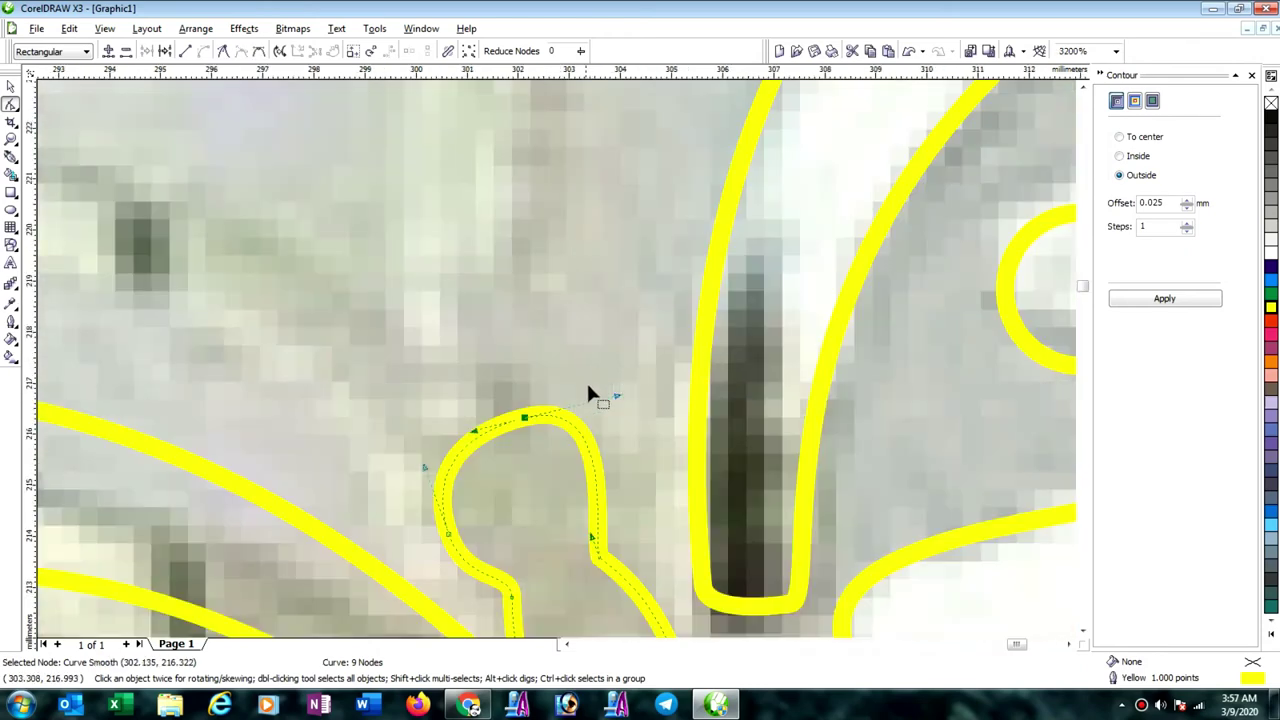
drag(617, 397, 623, 426)
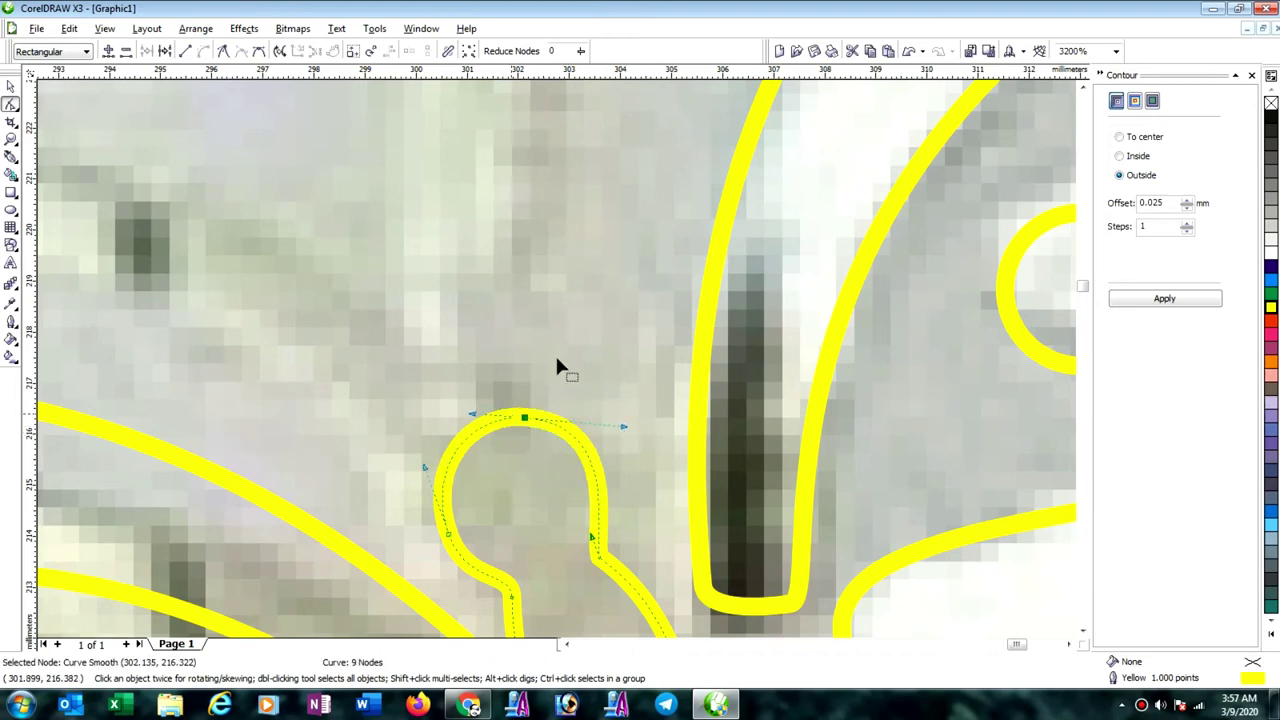
scroll(558, 364, down, 2)
scroll(523, 345, down, 2)
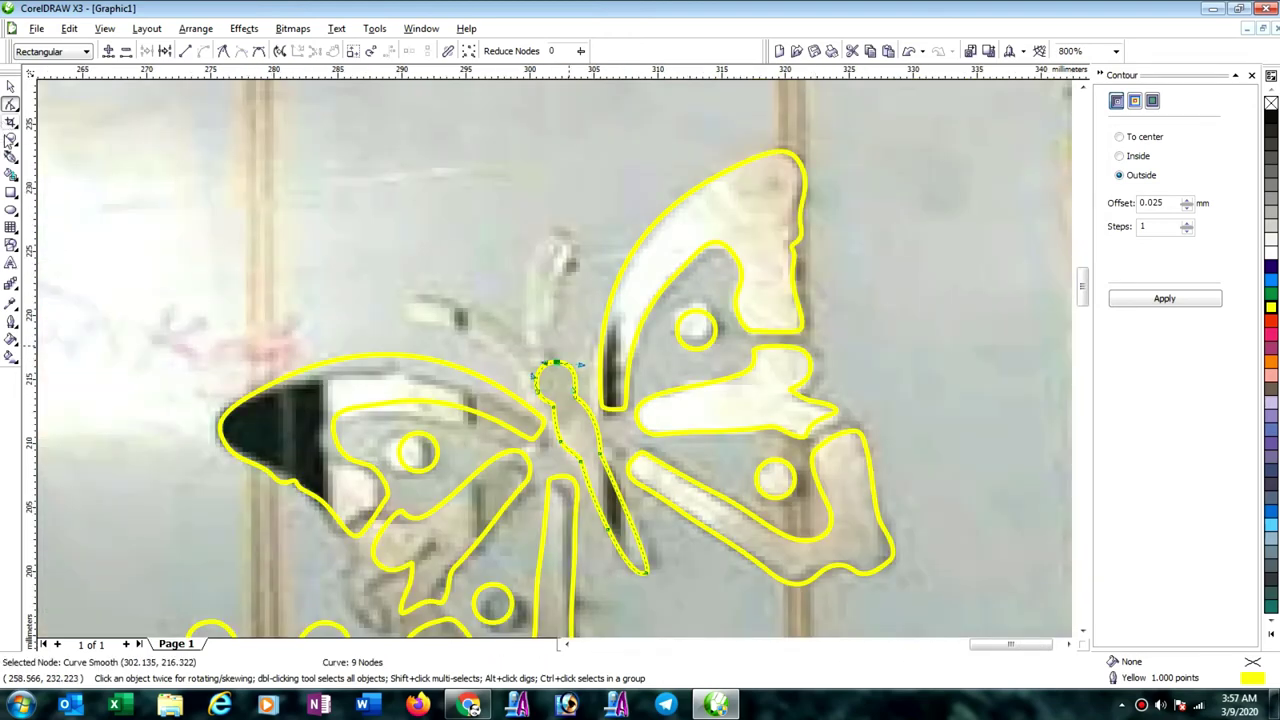
Draw a circle about 3.7 mm in diameter overlapping the body's upper end as the head and weld it to the body.
key(F7)
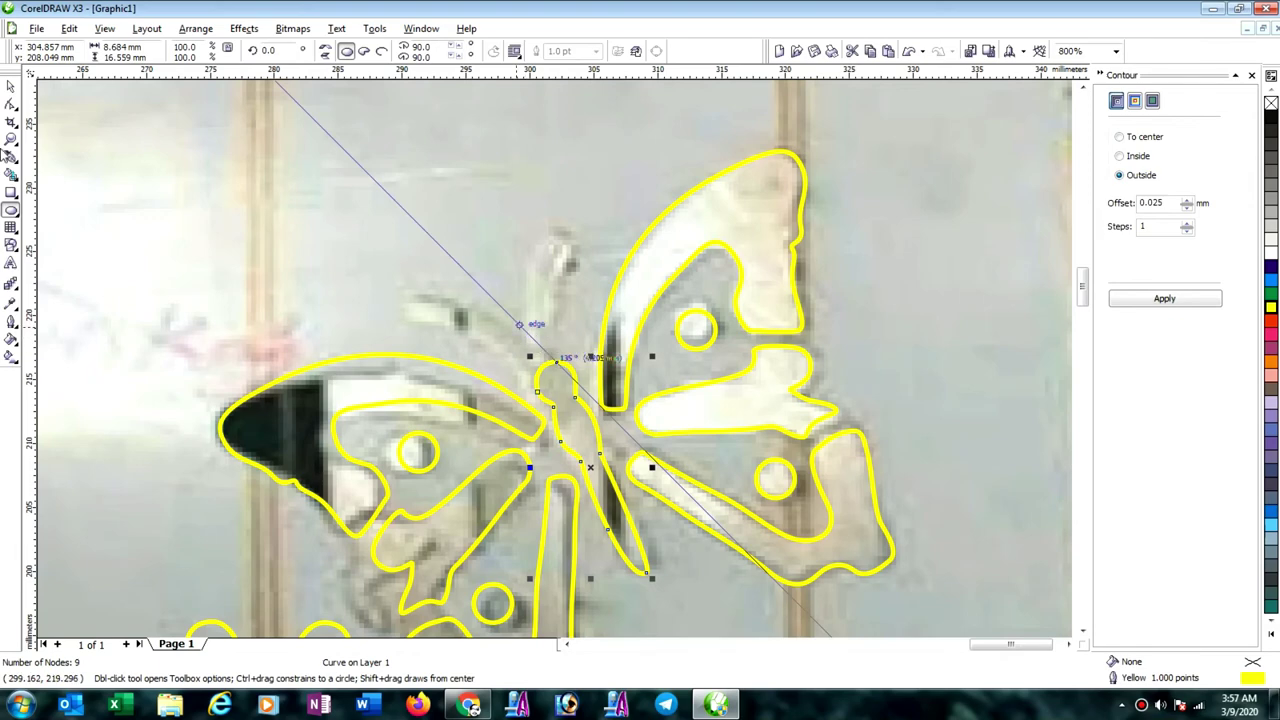
drag(519, 324, 569, 375)
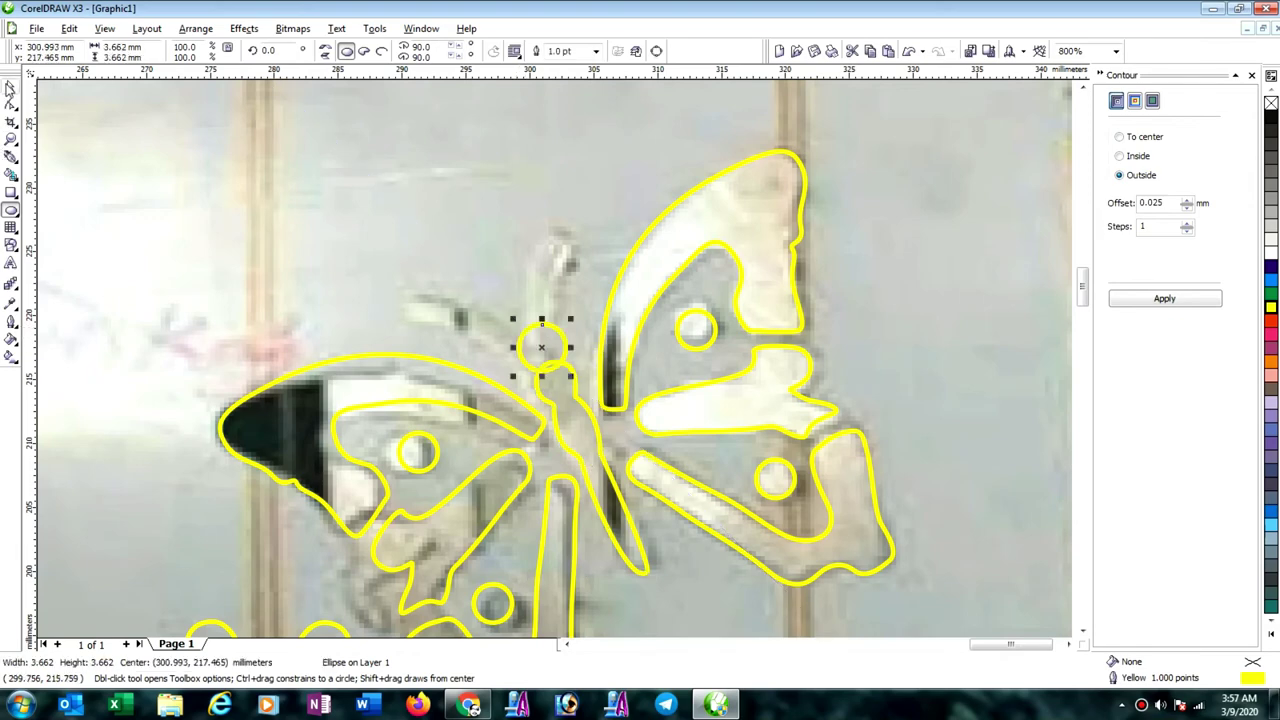
key(space)
shift+click(575, 393)
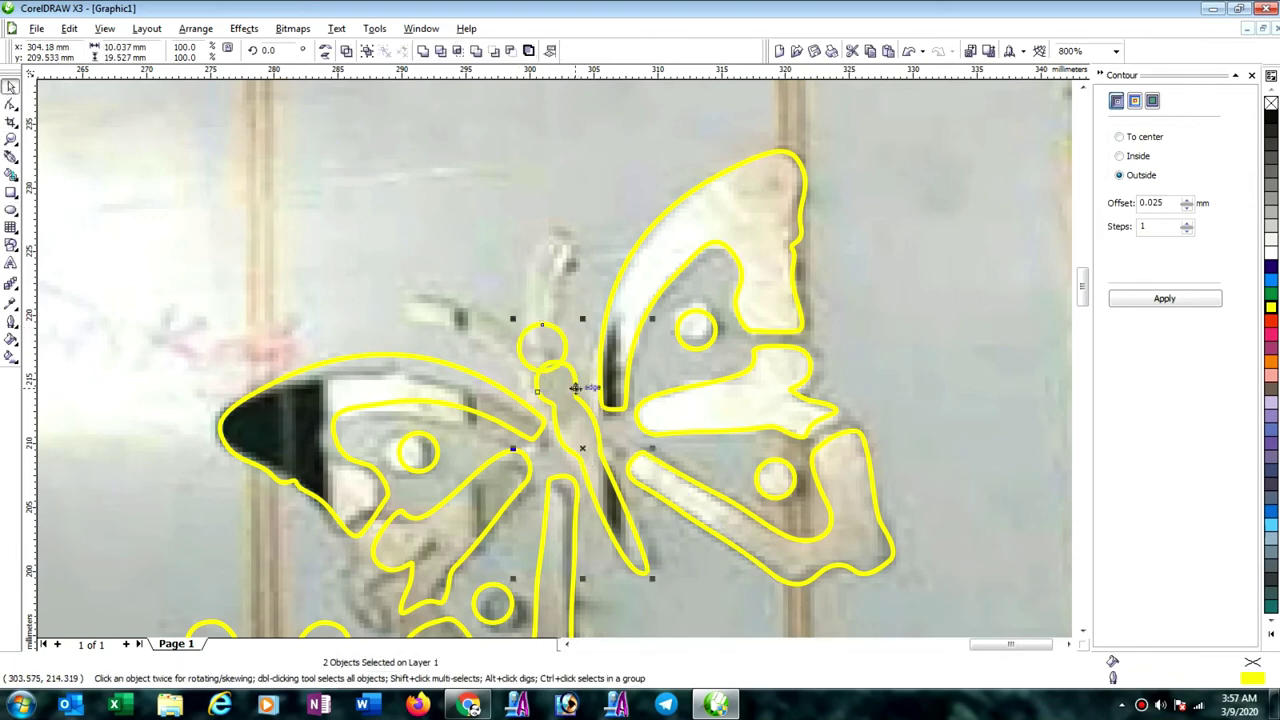
click(424, 51)
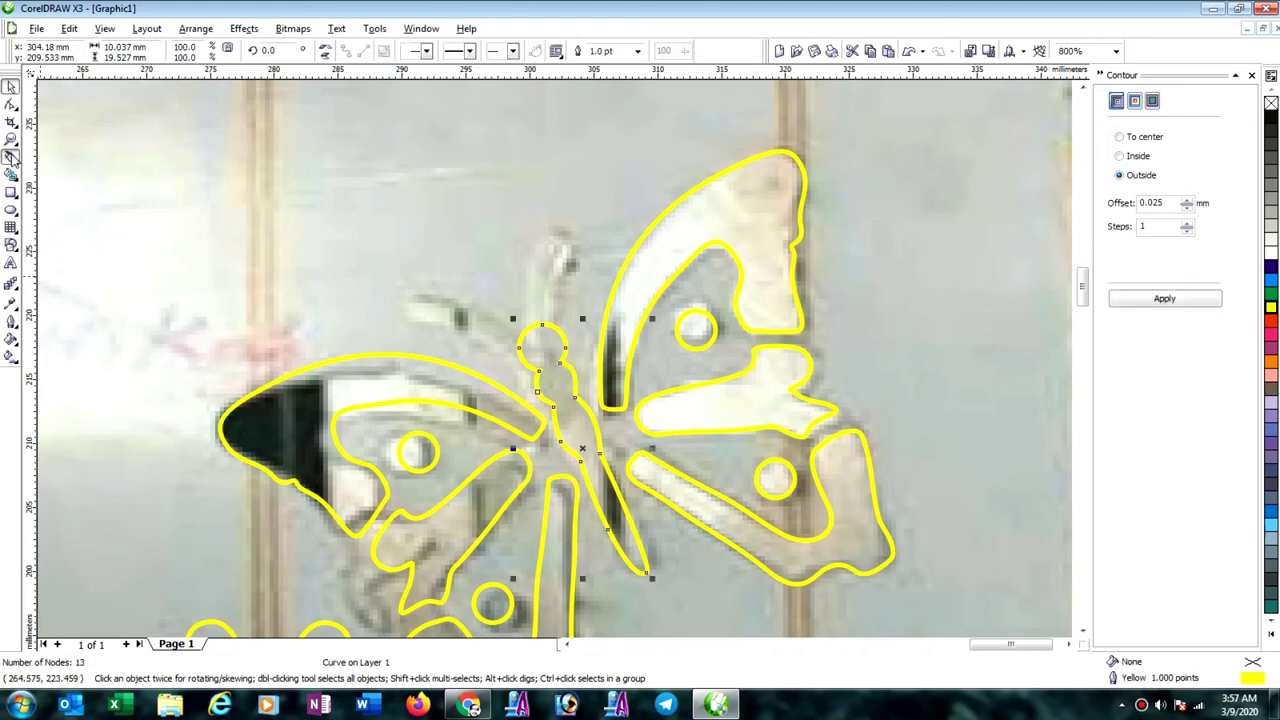
drag(12, 157, 130, 168)
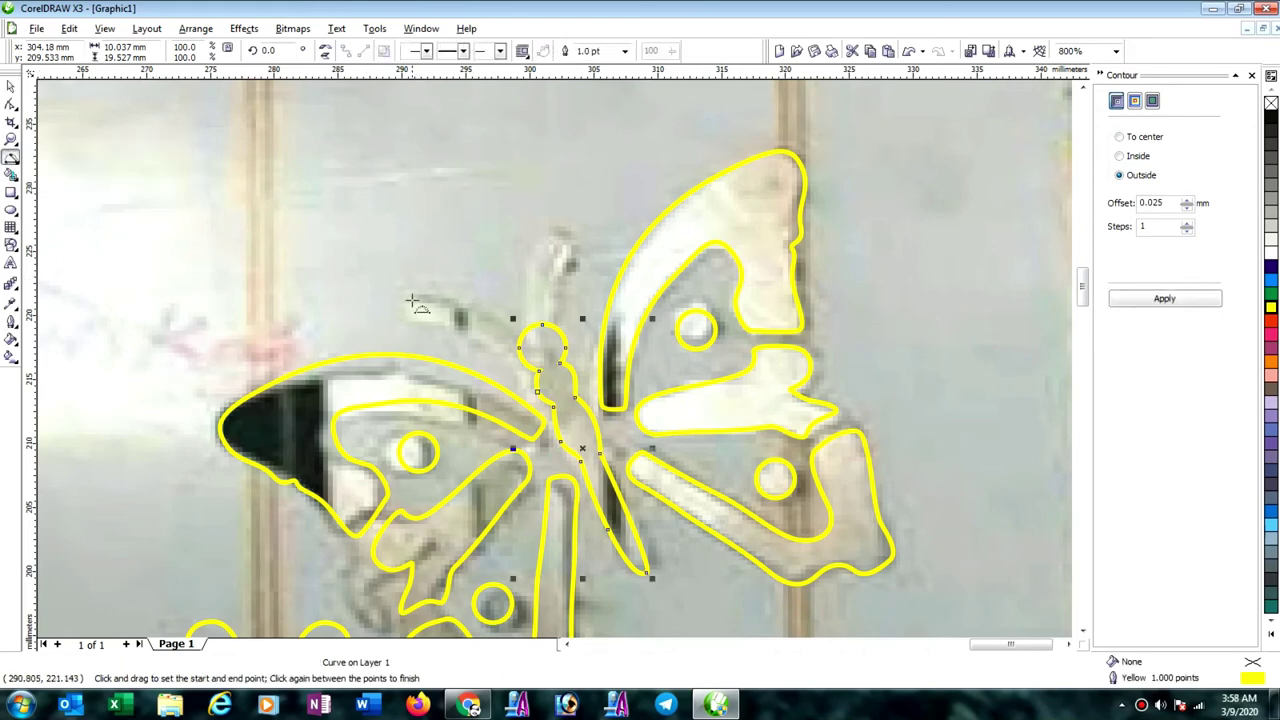
drag(411, 299, 554, 363)
click(516, 334)
key(Delete)
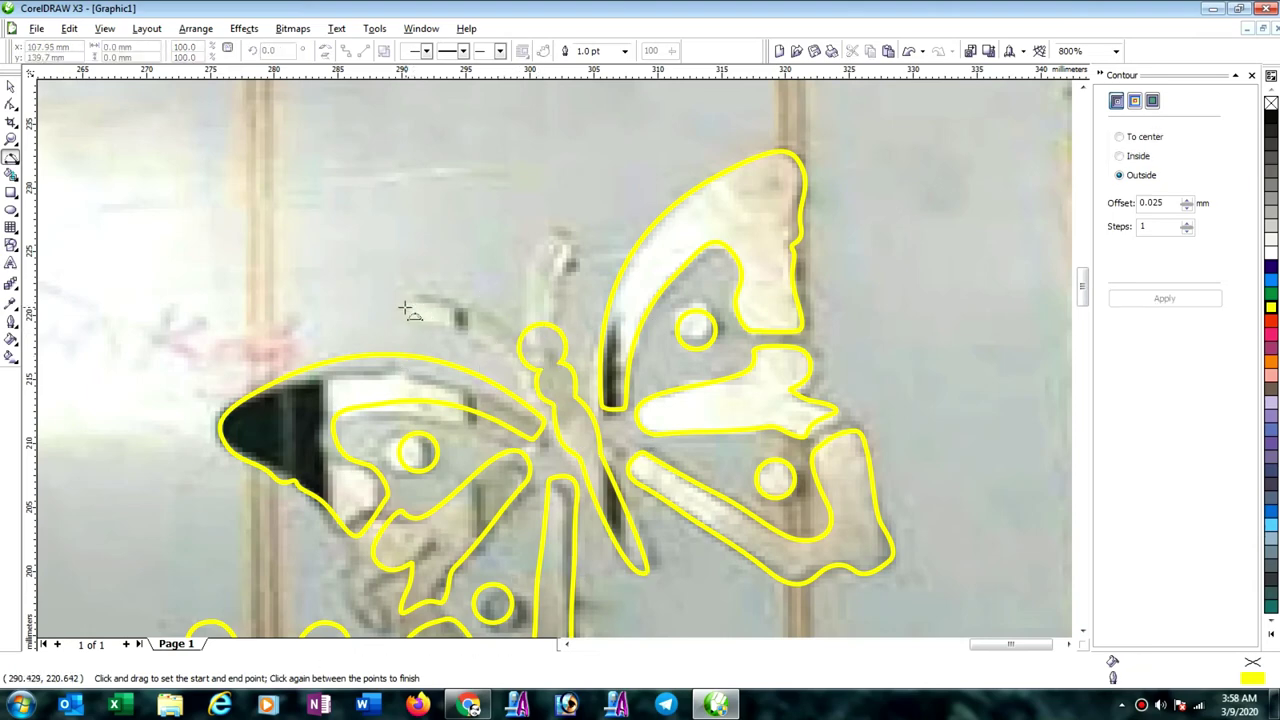
Draw the left antenna as a 3 Point Curve ending in the head, and adjust its end nodes and curvature to follow the photo.
drag(392, 305, 530, 361)
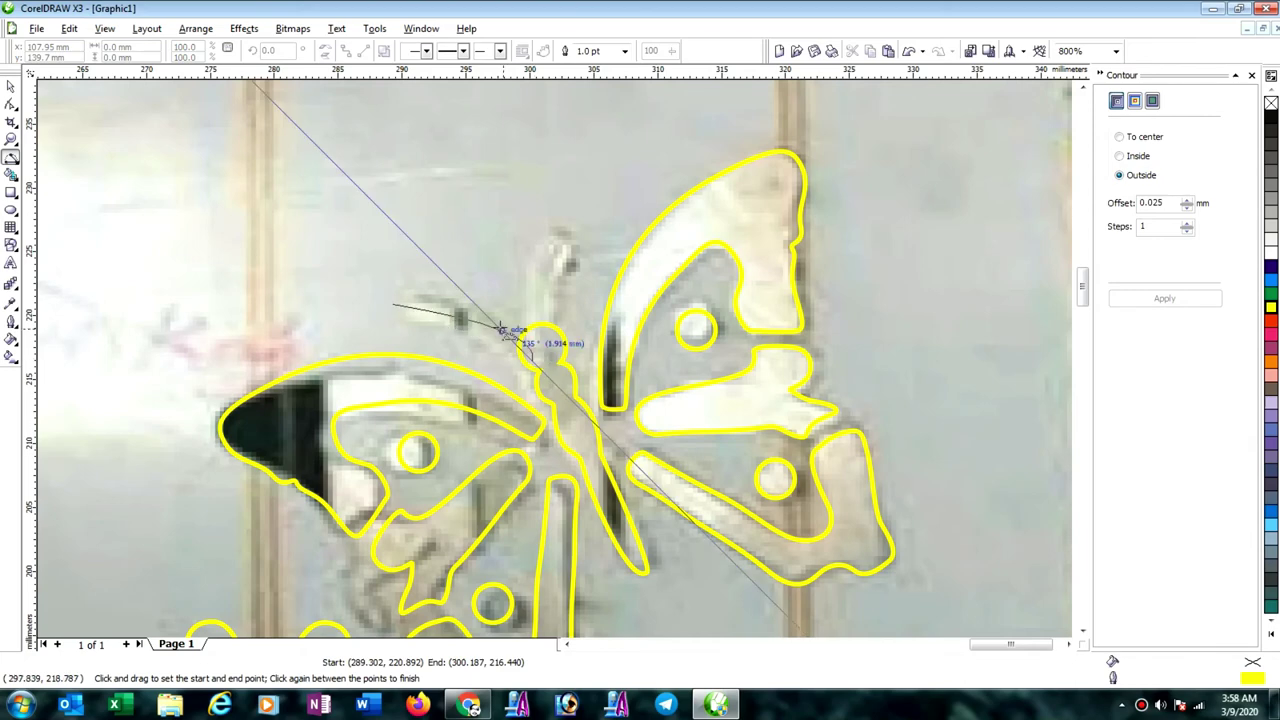
click(457, 299)
key(F10)
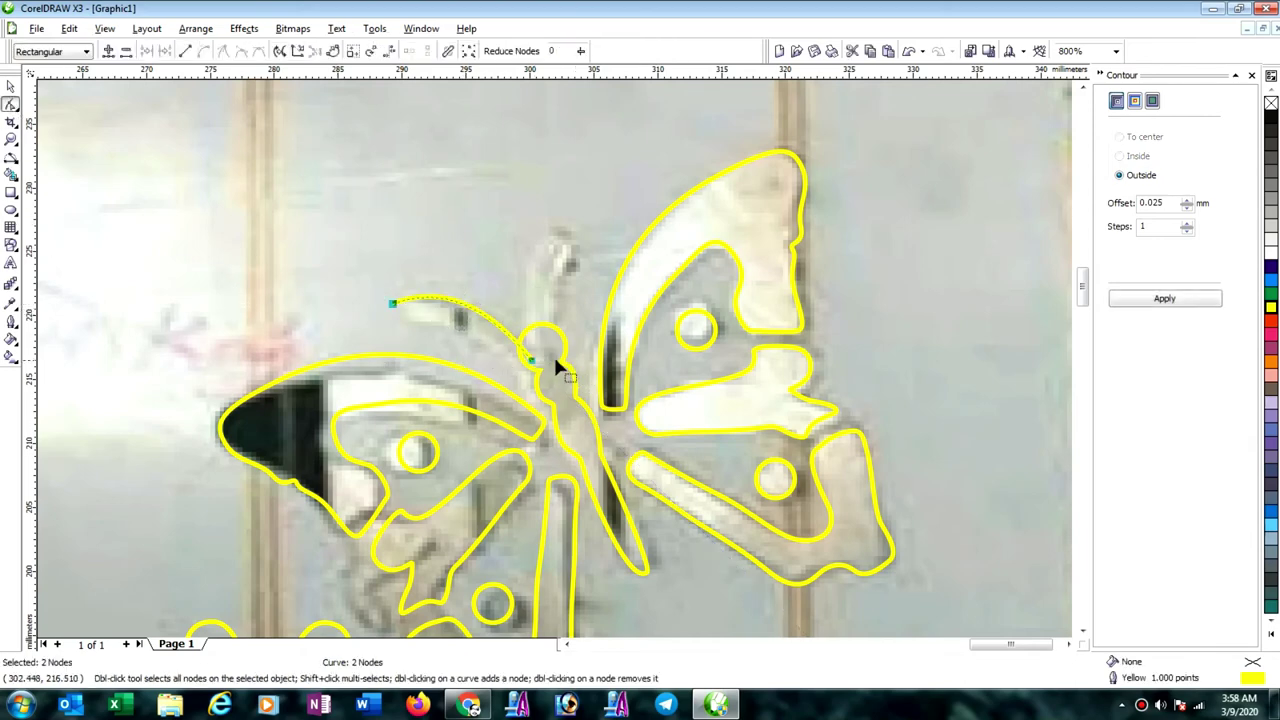
click(528, 362)
drag(529, 354, 537, 354)
mouse_move(393, 304)
mouse_down()
mouse_move(382, 316)
mouse_move(404, 313)
mouse_up()
drag(492, 299, 498, 313)
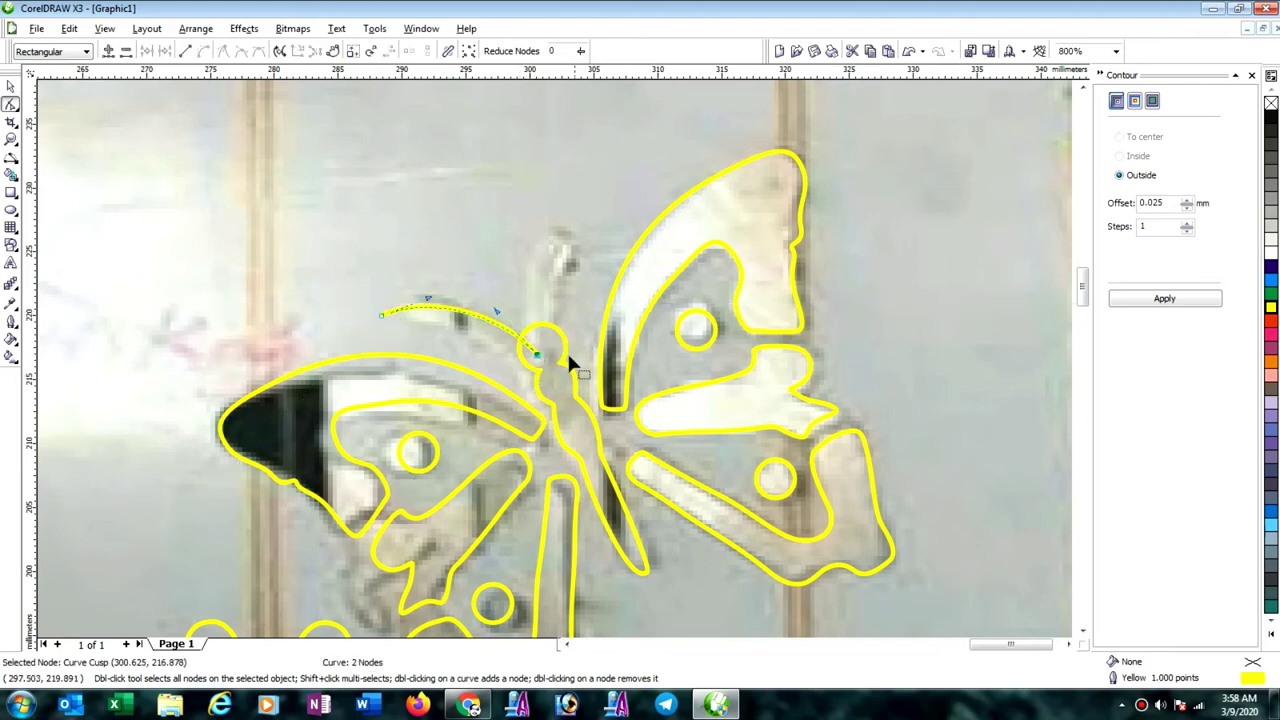
Create a mirrored copy of the antenna curve on the right side, rotated to about 250.3° with its base inside the head.
click(10, 87)
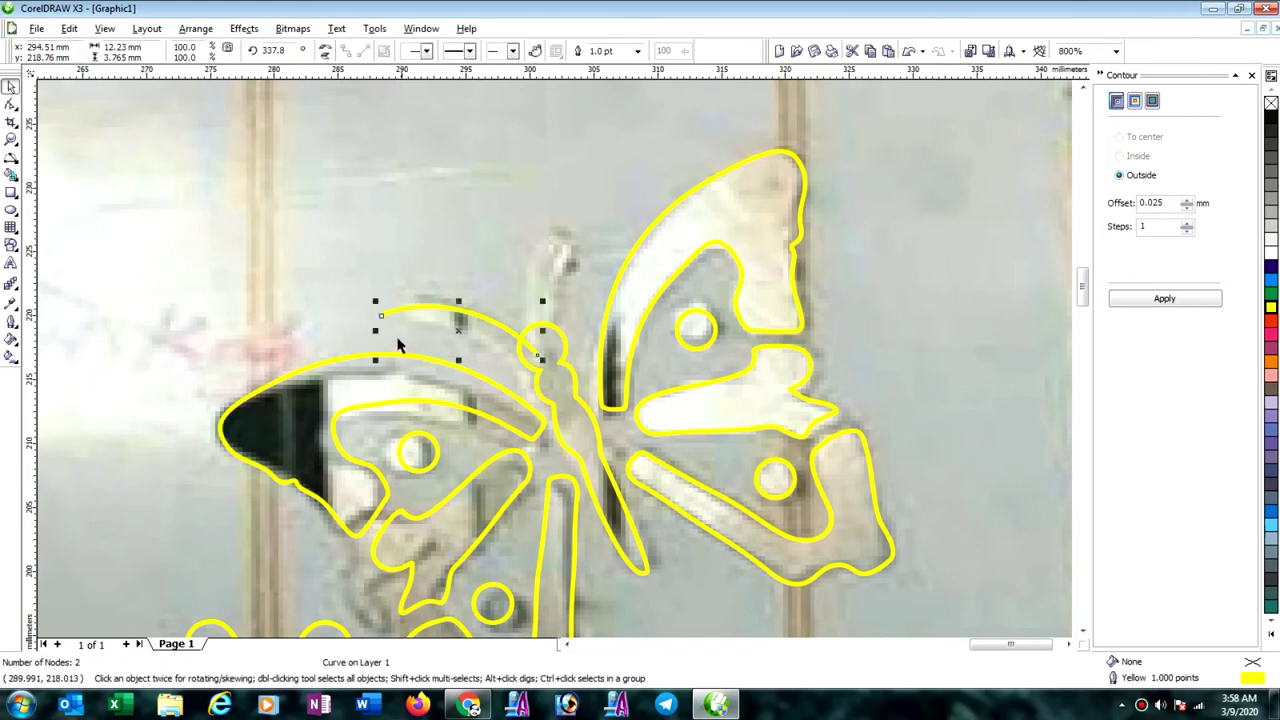
drag(374, 333, 622, 328)
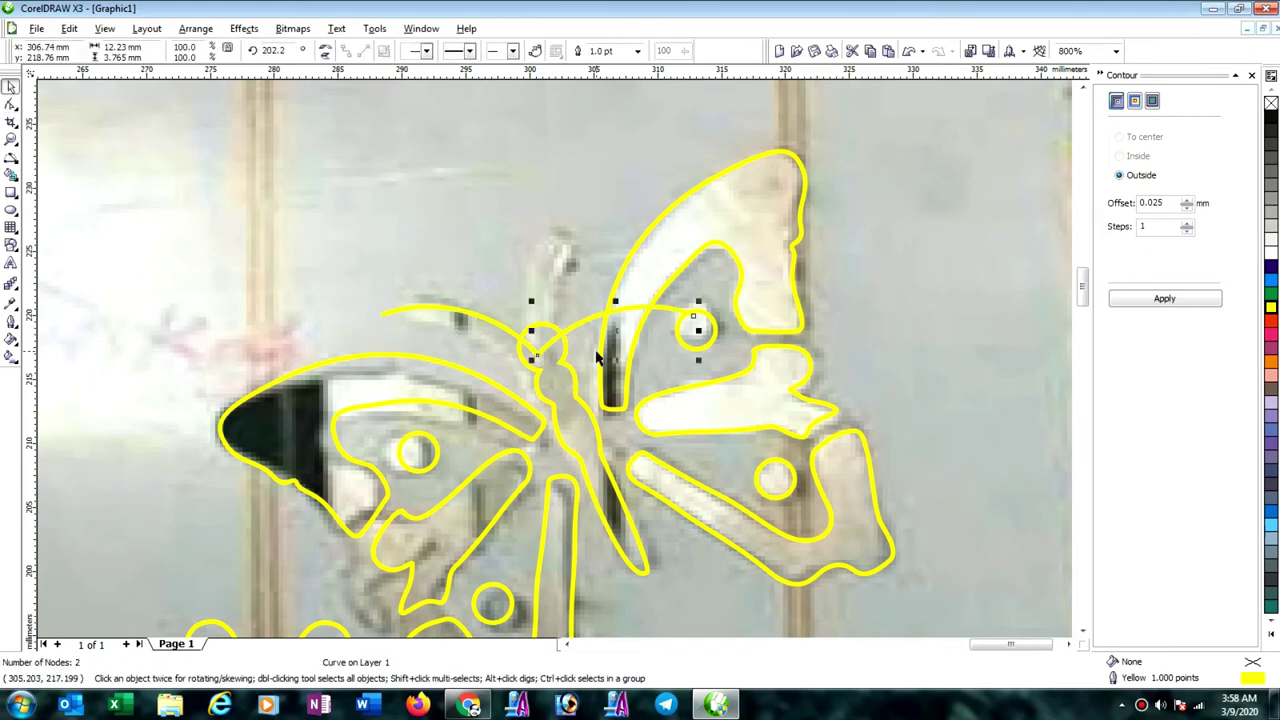
click(620, 330)
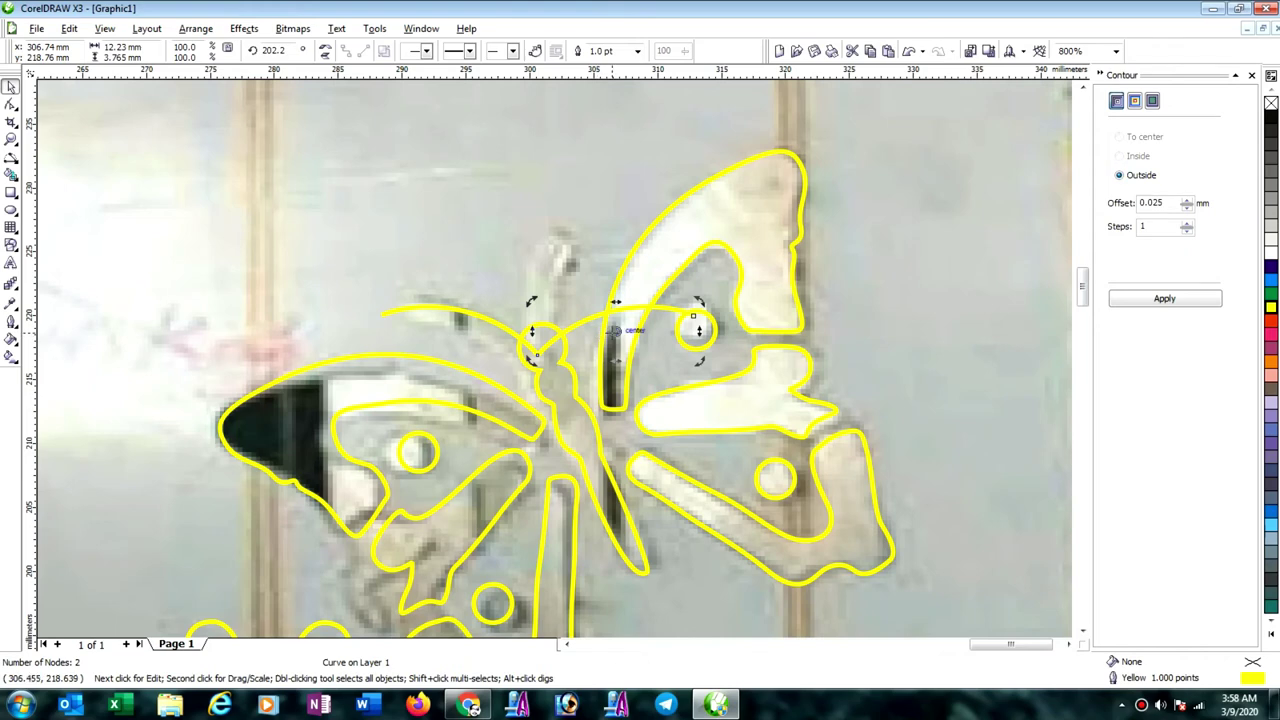
drag(698, 302, 595, 220)
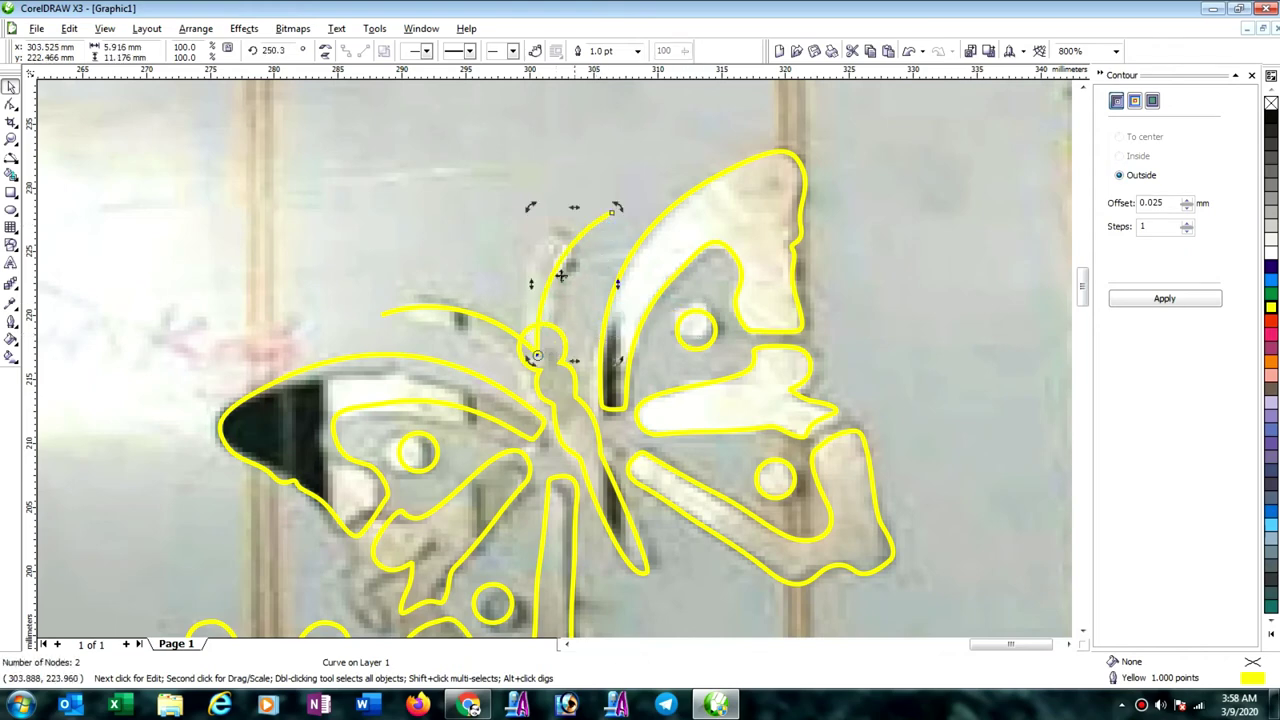
drag(542, 309, 549, 310)
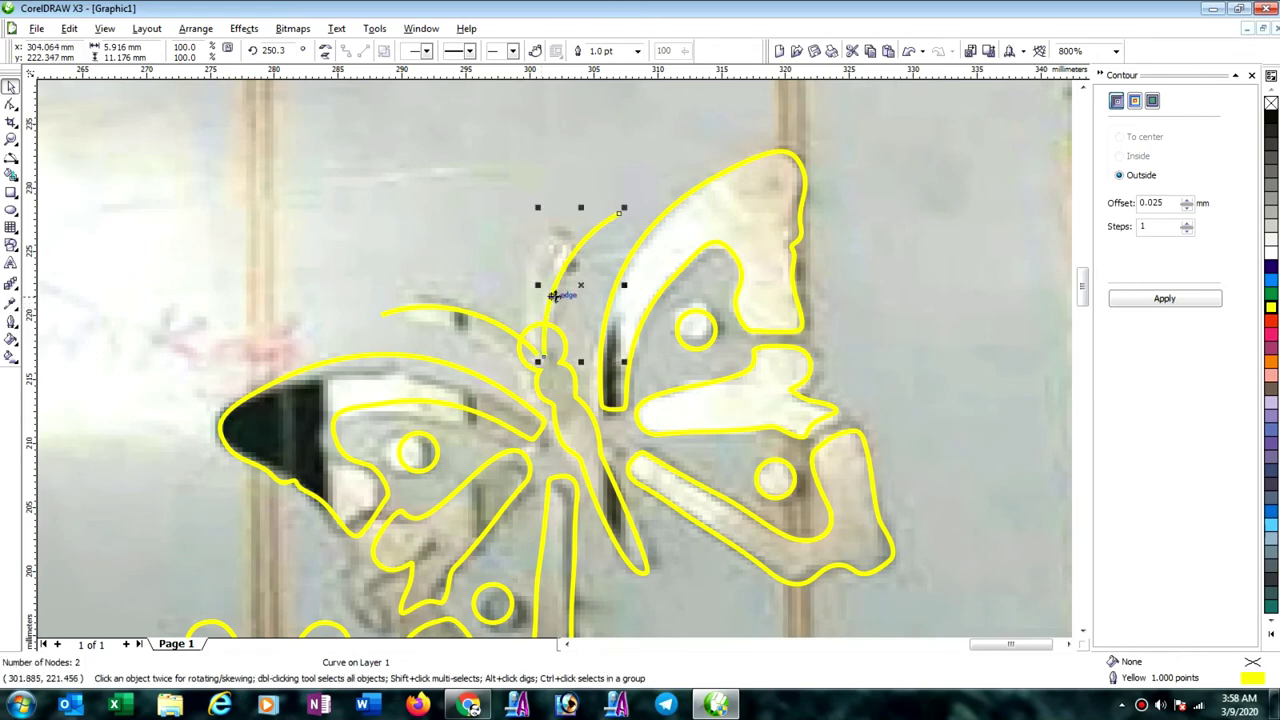
Try one-step outside contours of 1 mm and 0.72 mm around the left antenna curve.
click(480, 322)
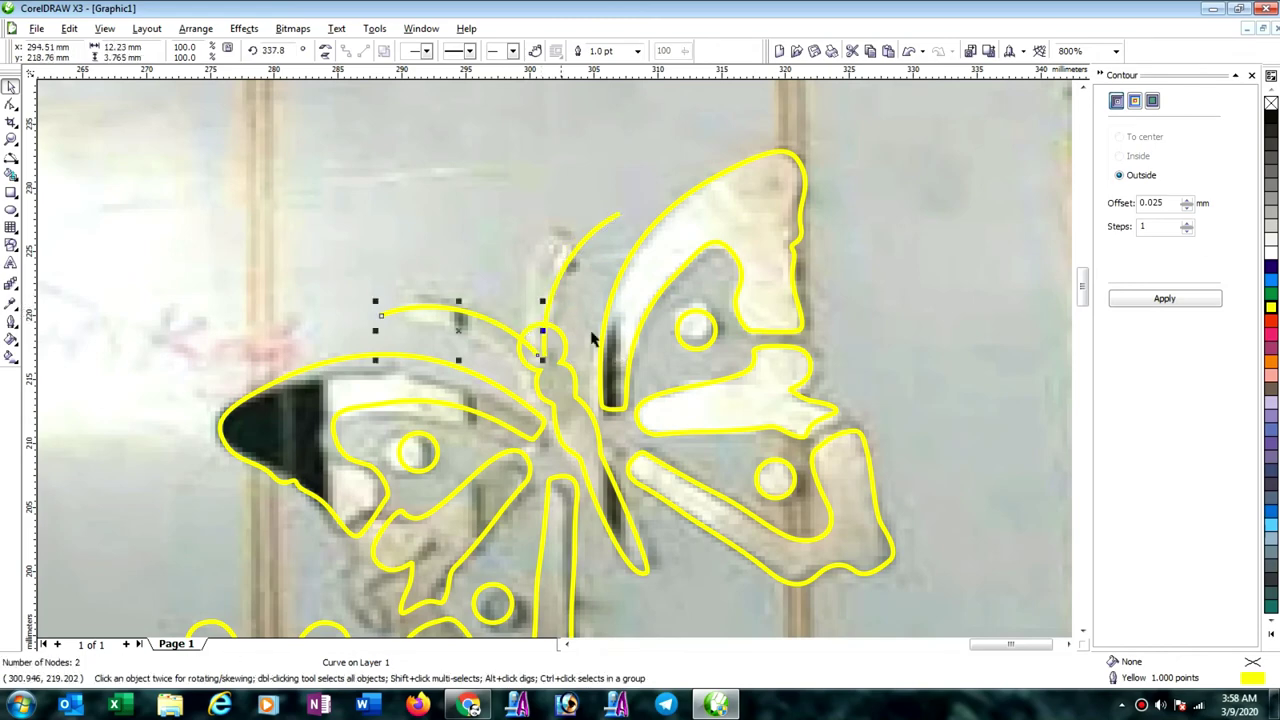
double_click(1175, 207)
text(1)
click(1160, 299)
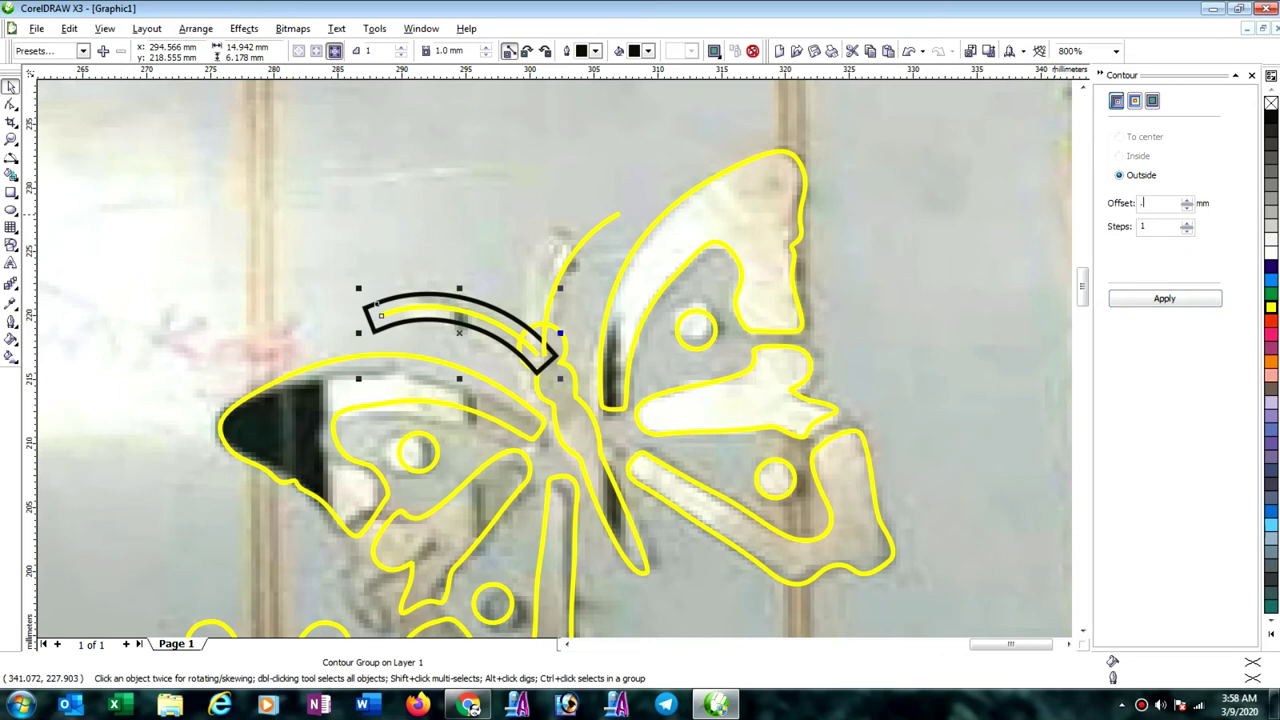
text(.72)
click(1160, 299)
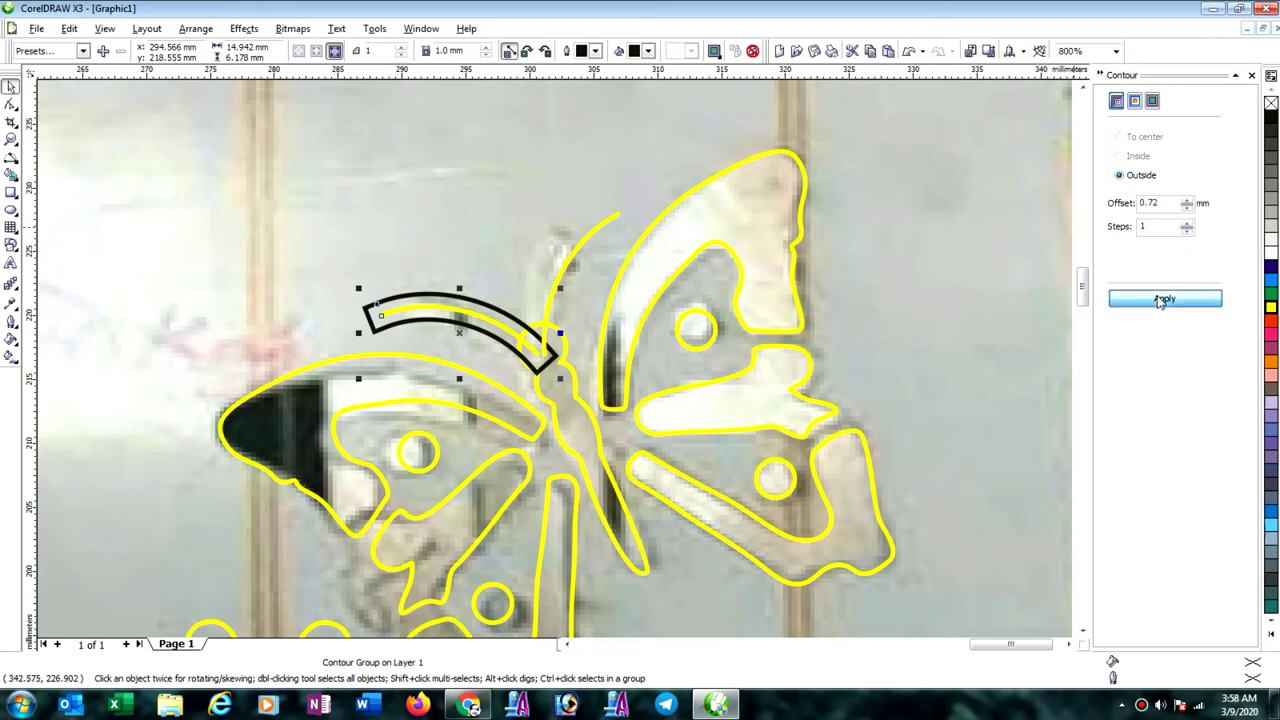
Set the outside contour offset to 0.5 mm and apply it to both antenna curves.
drag(1166, 206, 1065, 225)
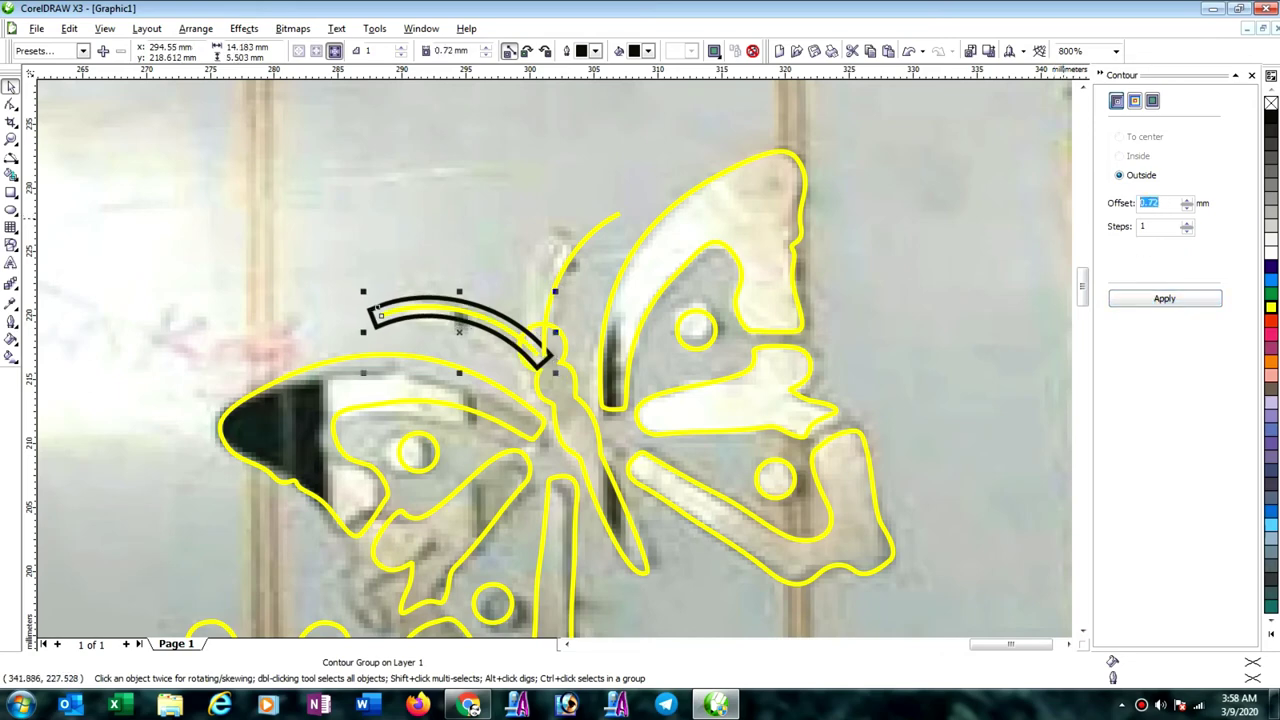
click(1158, 299)
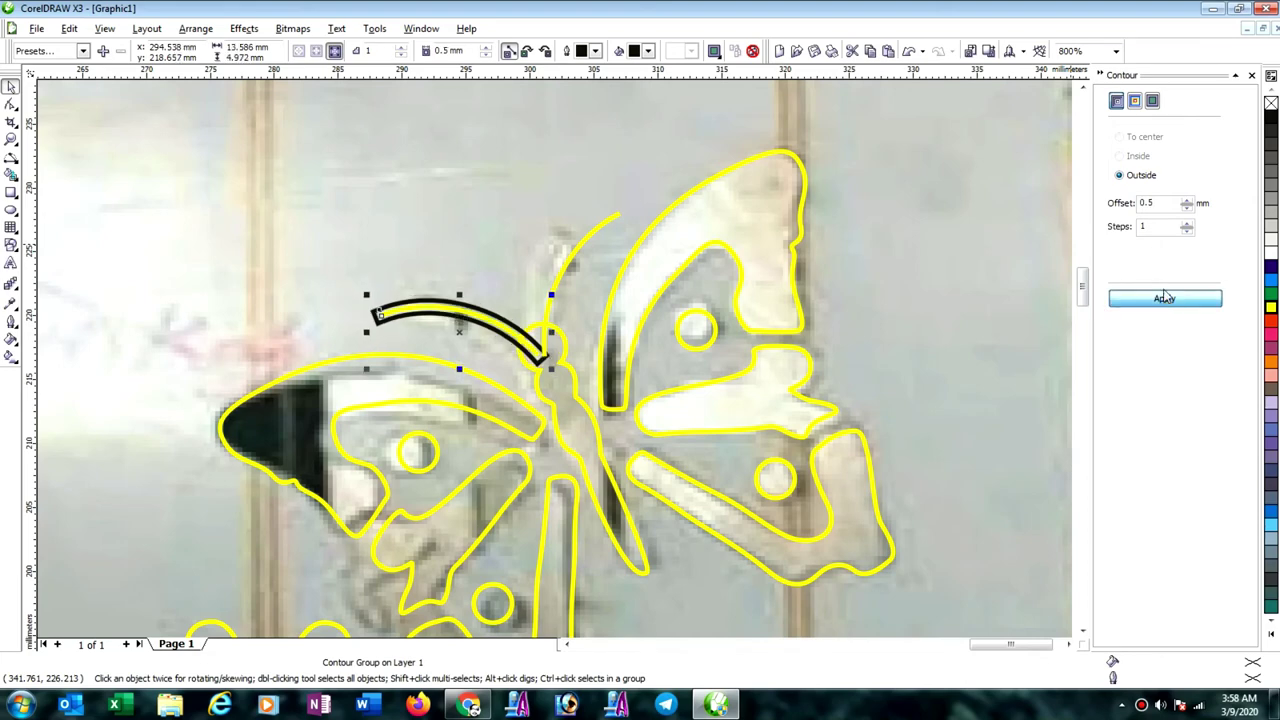
click(573, 258)
click(1165, 300)
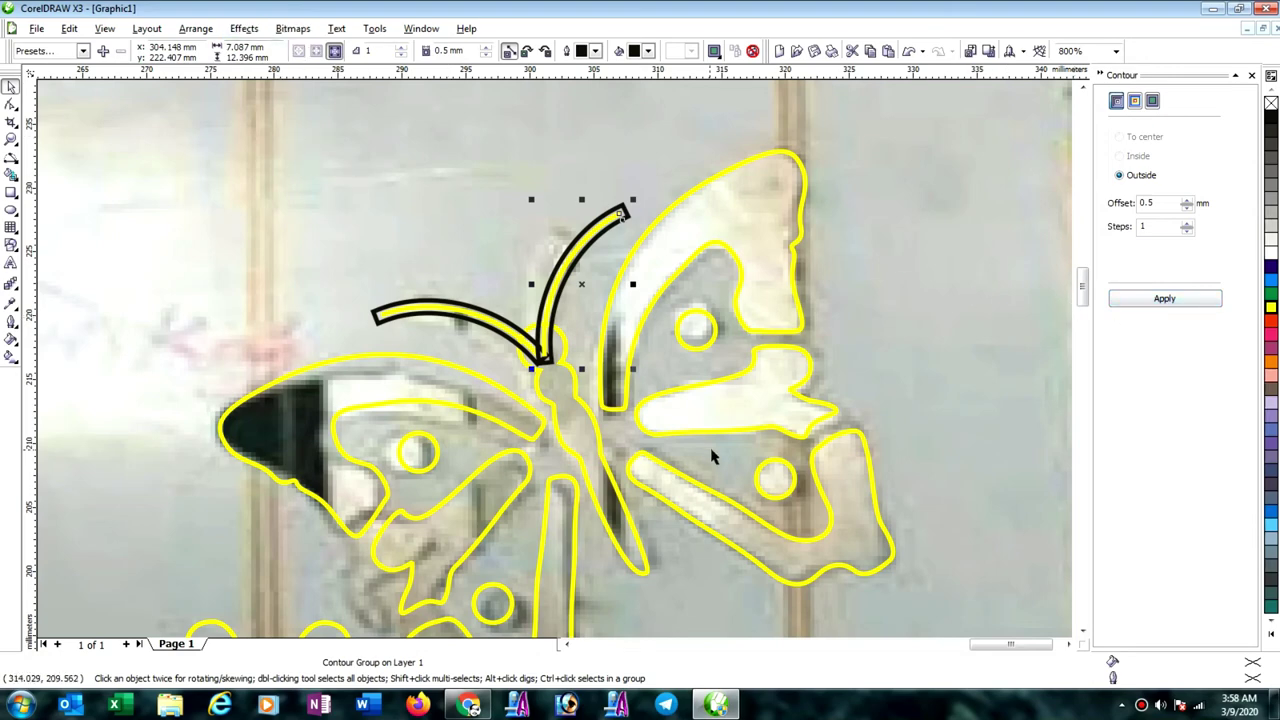
Break both antennas' contour groups apart from their centre curves.
click(437, 222)
drag(490, 316, 640, 375)
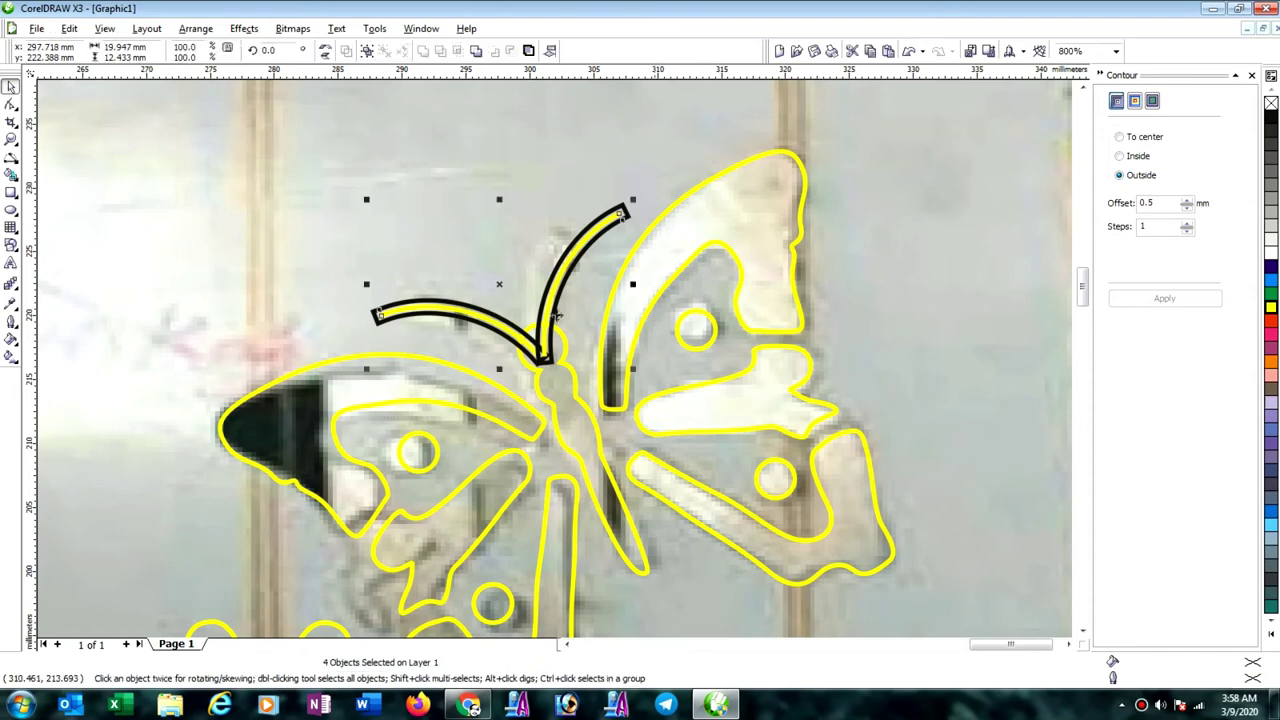
click(196, 28)
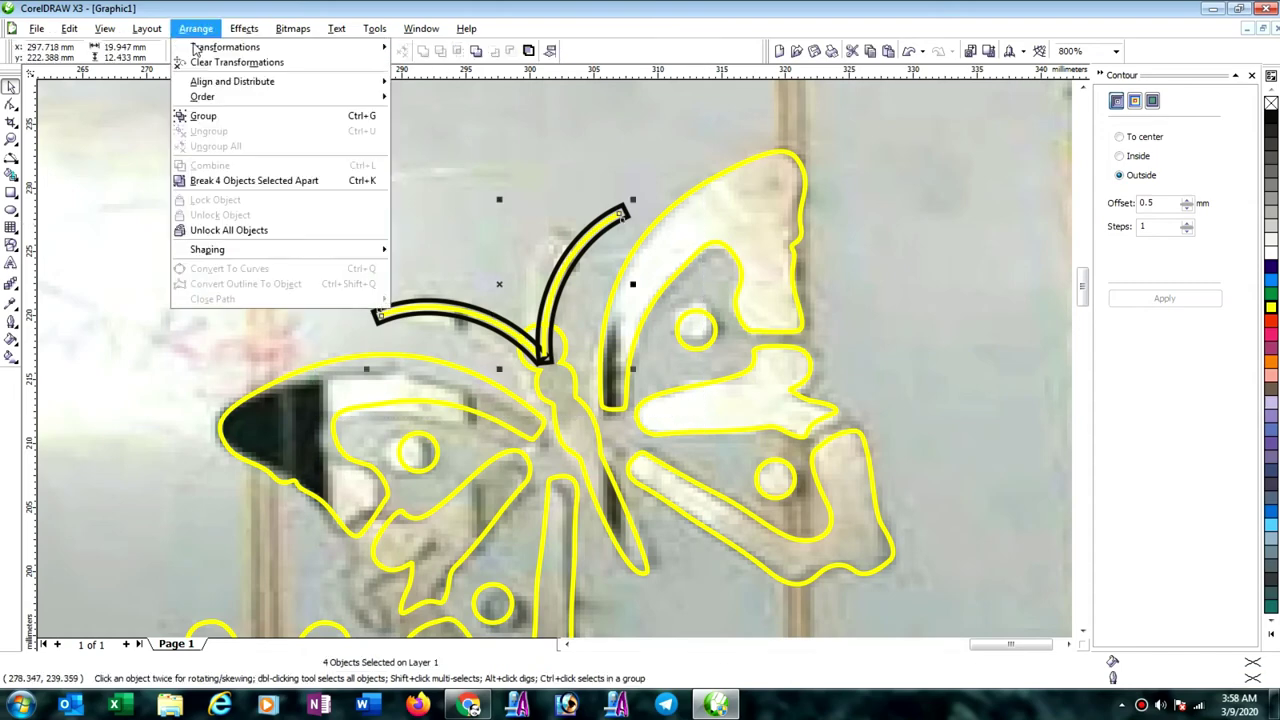
click(240, 180)
click(342, 279)
Delete the yellow centre curves inside both antenna contours.
click(413, 315)
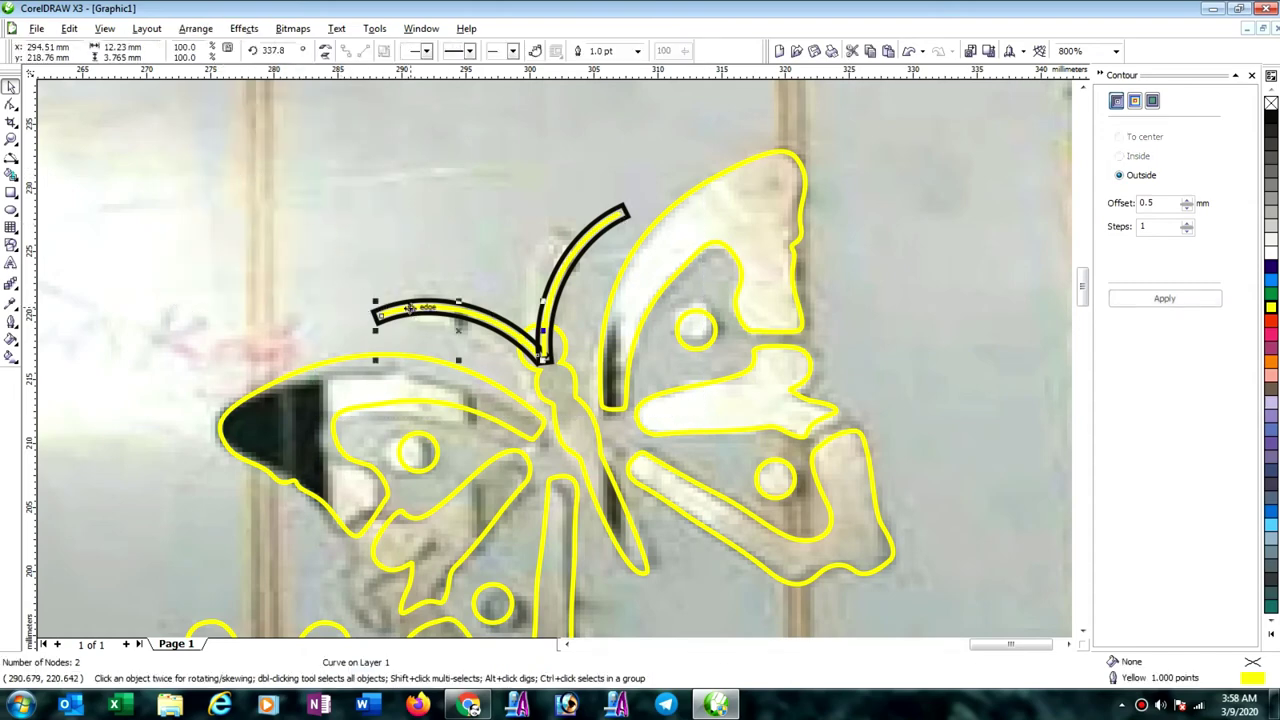
key(Delete)
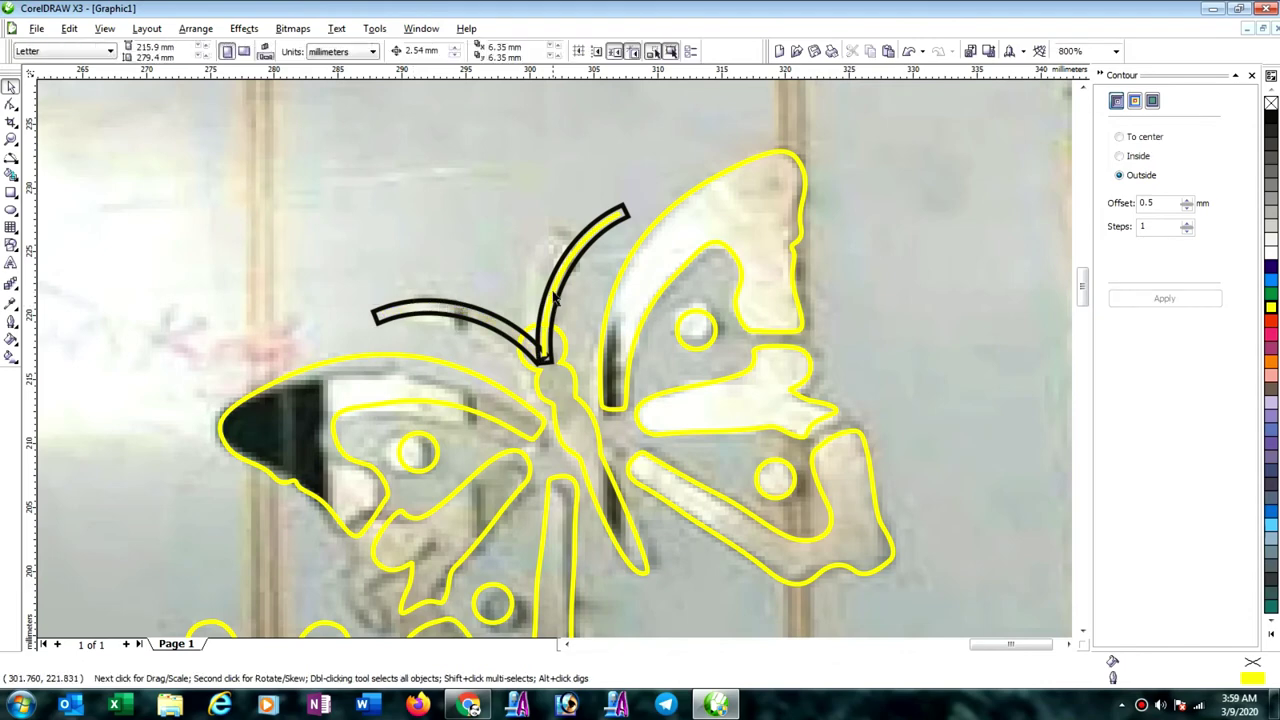
click(556, 295)
key(Delete)
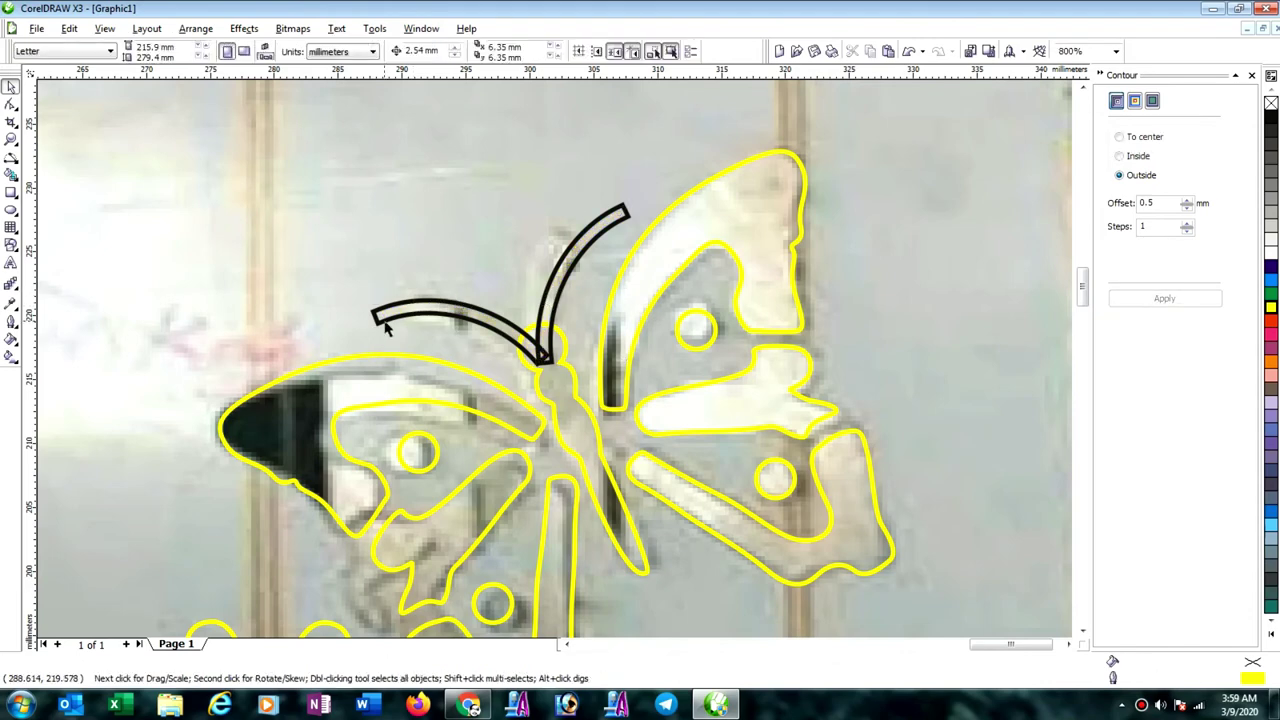
Delete the two corner nodes at the left antenna contour's outer tip to round its end.
click(388, 322)
click(11, 104)
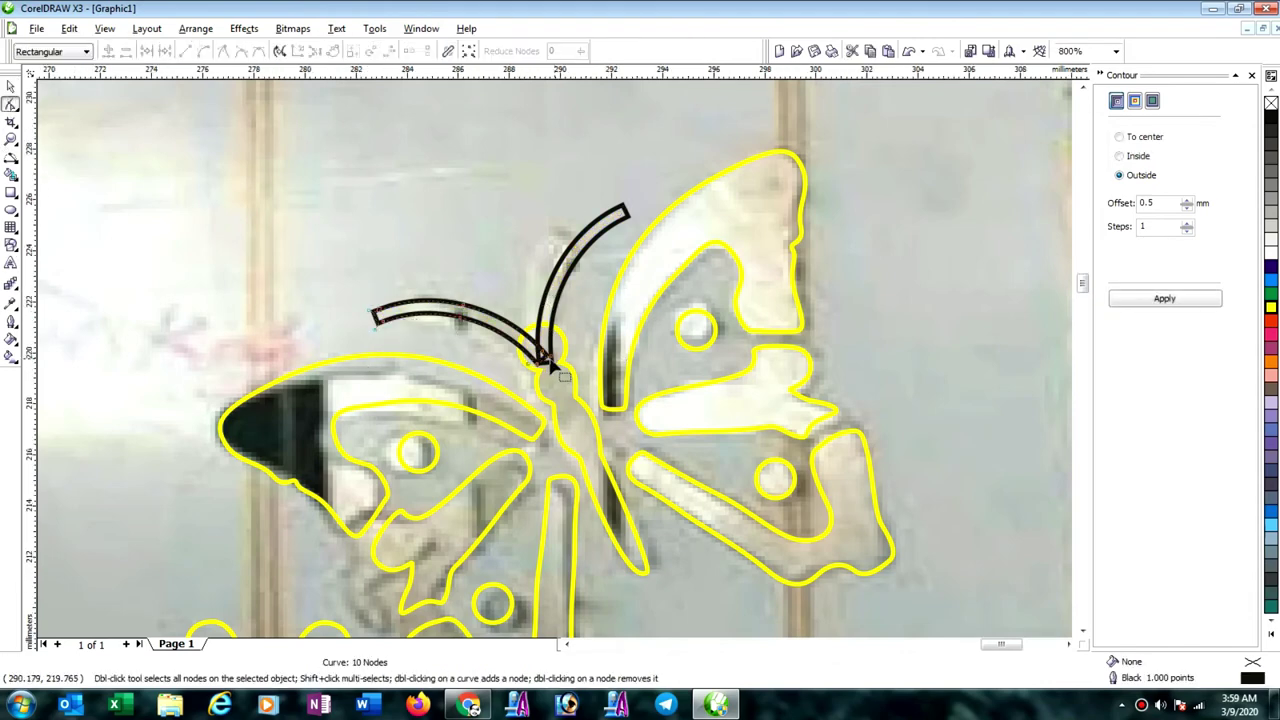
scroll(390, 318, up, 2)
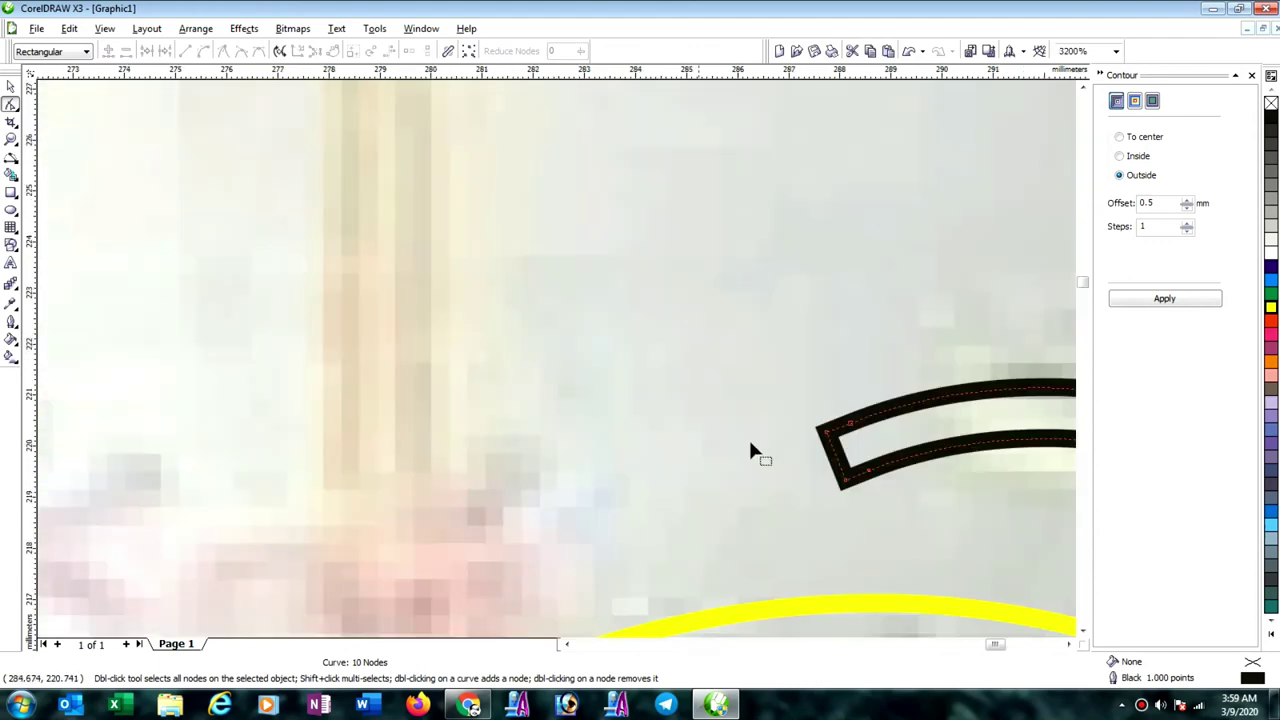
drag(841, 505, 844, 499)
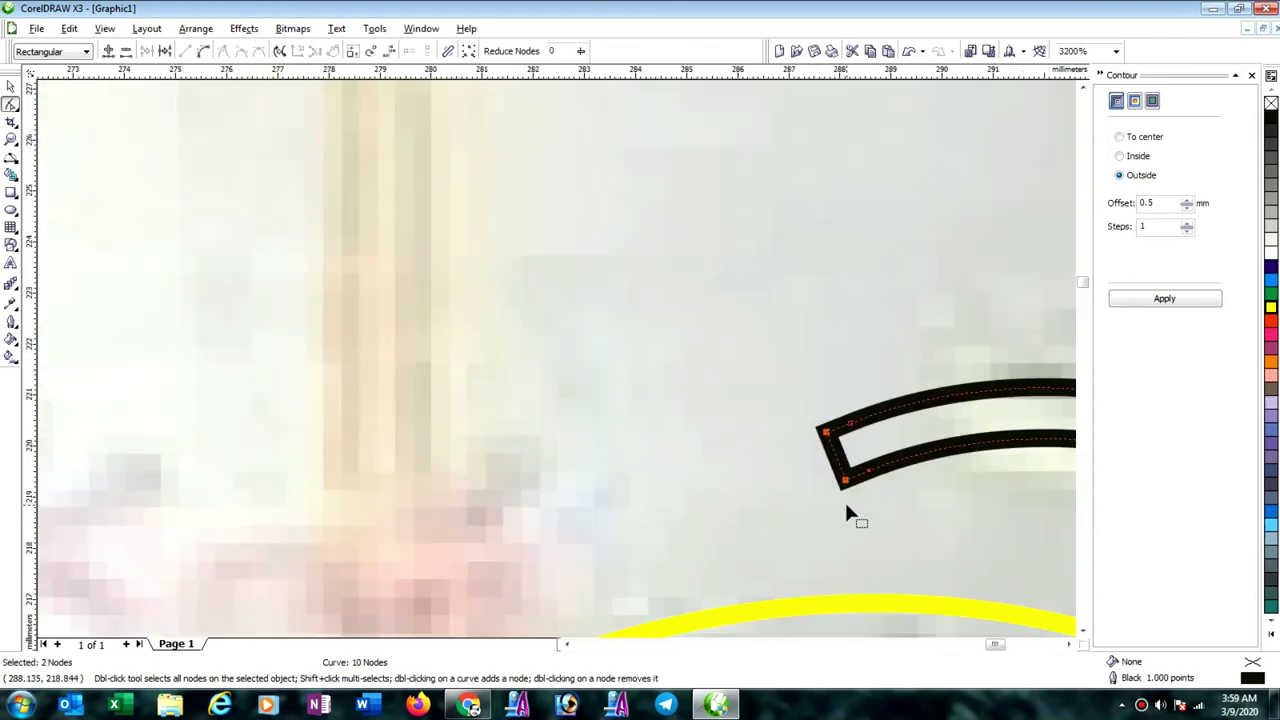
key(Delete)
scroll(914, 340, down, 1)
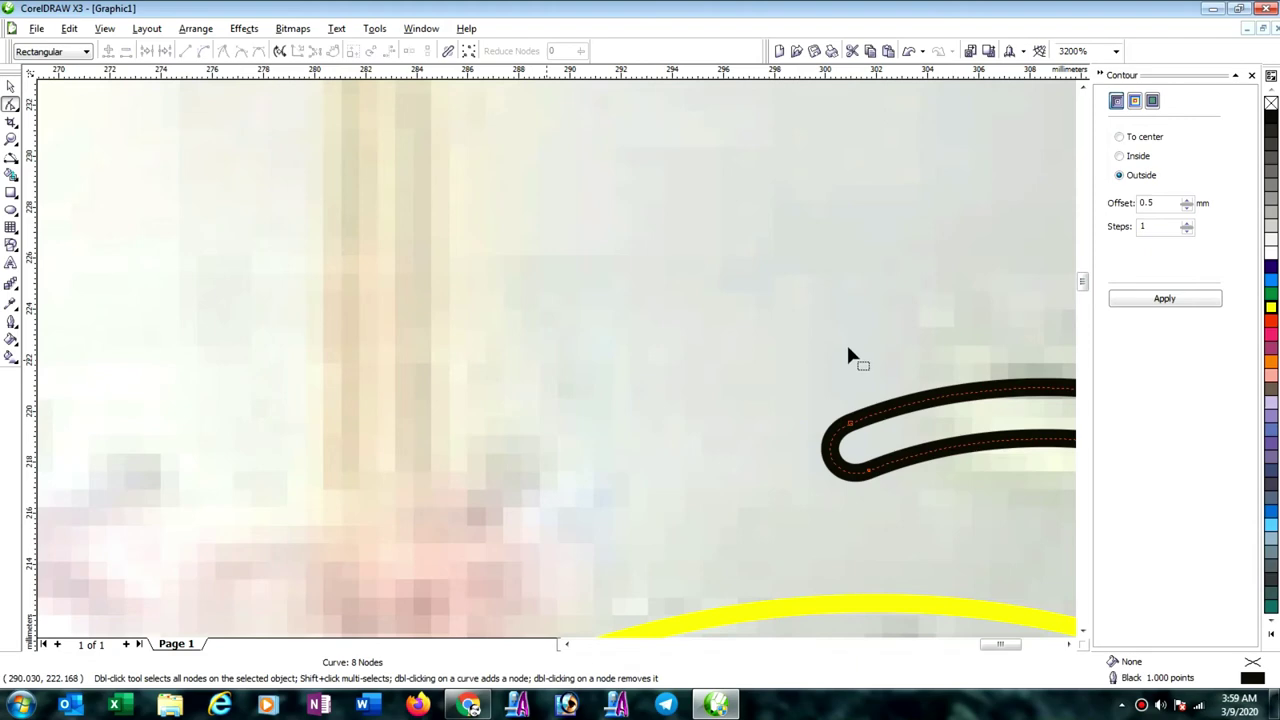
scroll(848, 350, down, 1)
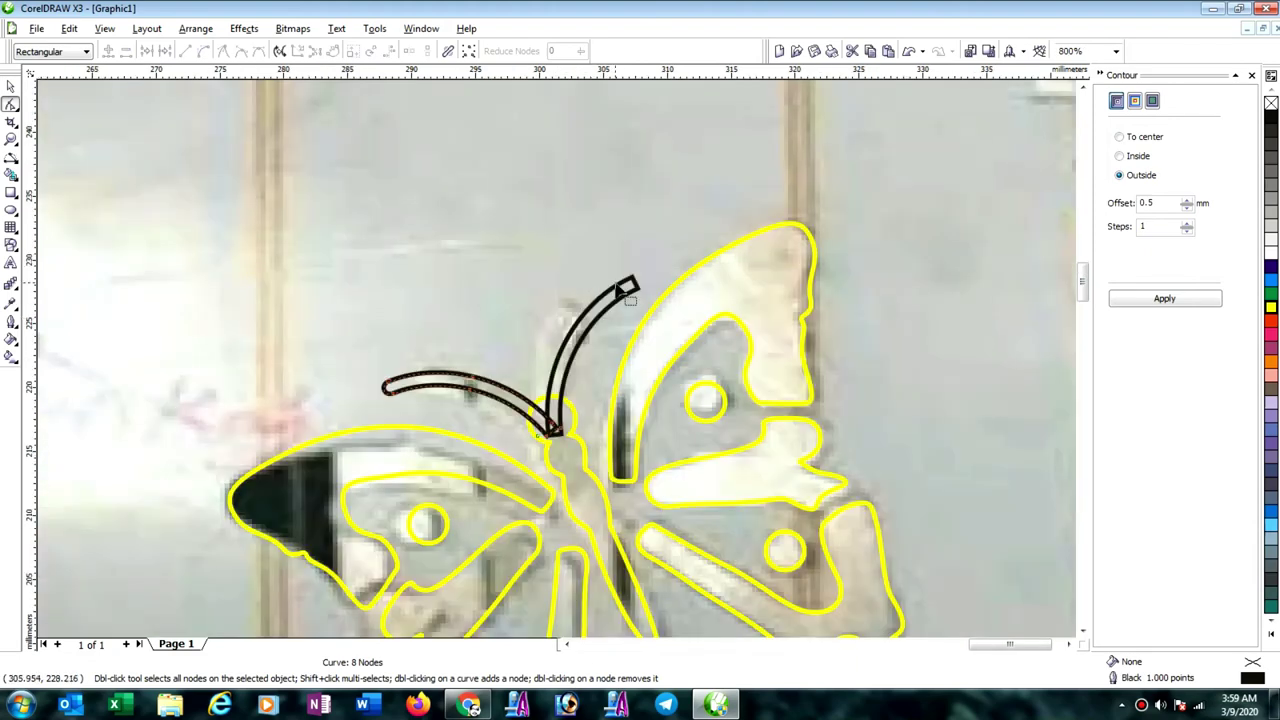
Delete the two corner nodes at the right antenna contour's outer tip to round its end.
click(621, 286)
drag(641, 281, 627, 288)
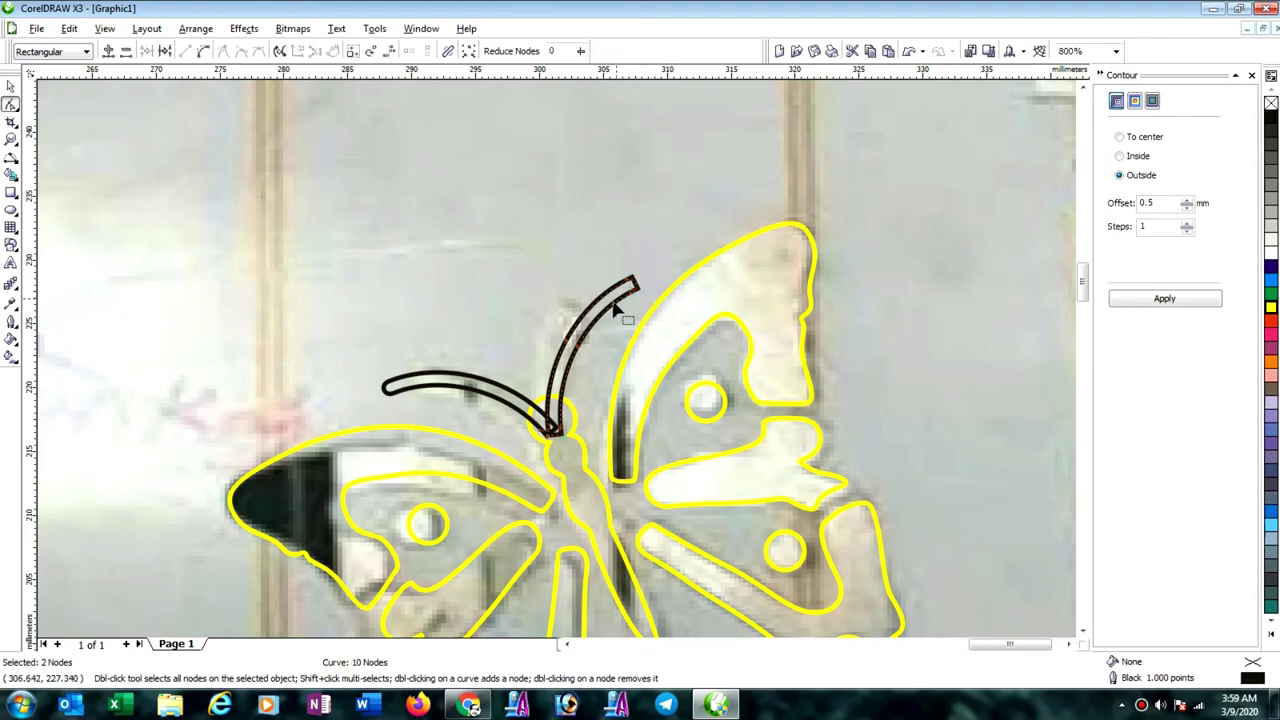
key(Delete)
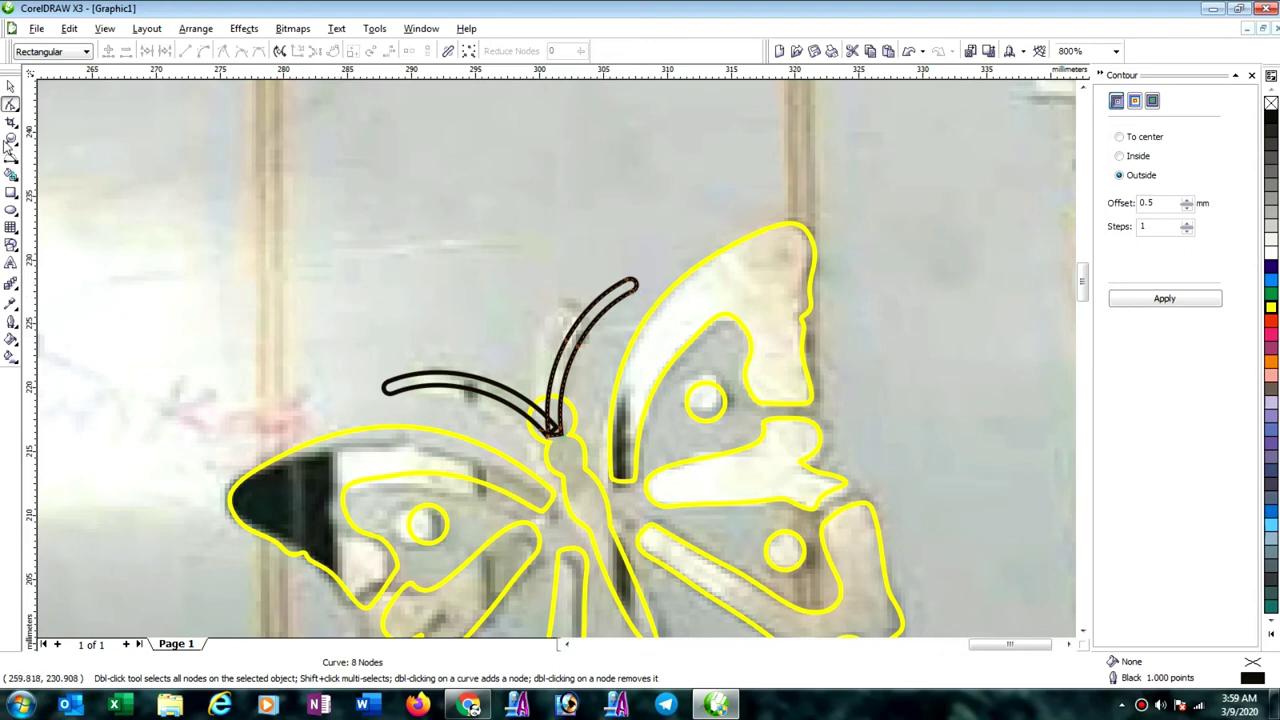
Weld both antenna contours and the butterfly's body into one yellow outline.
click(10, 87)
drag(285, 190, 737, 497)
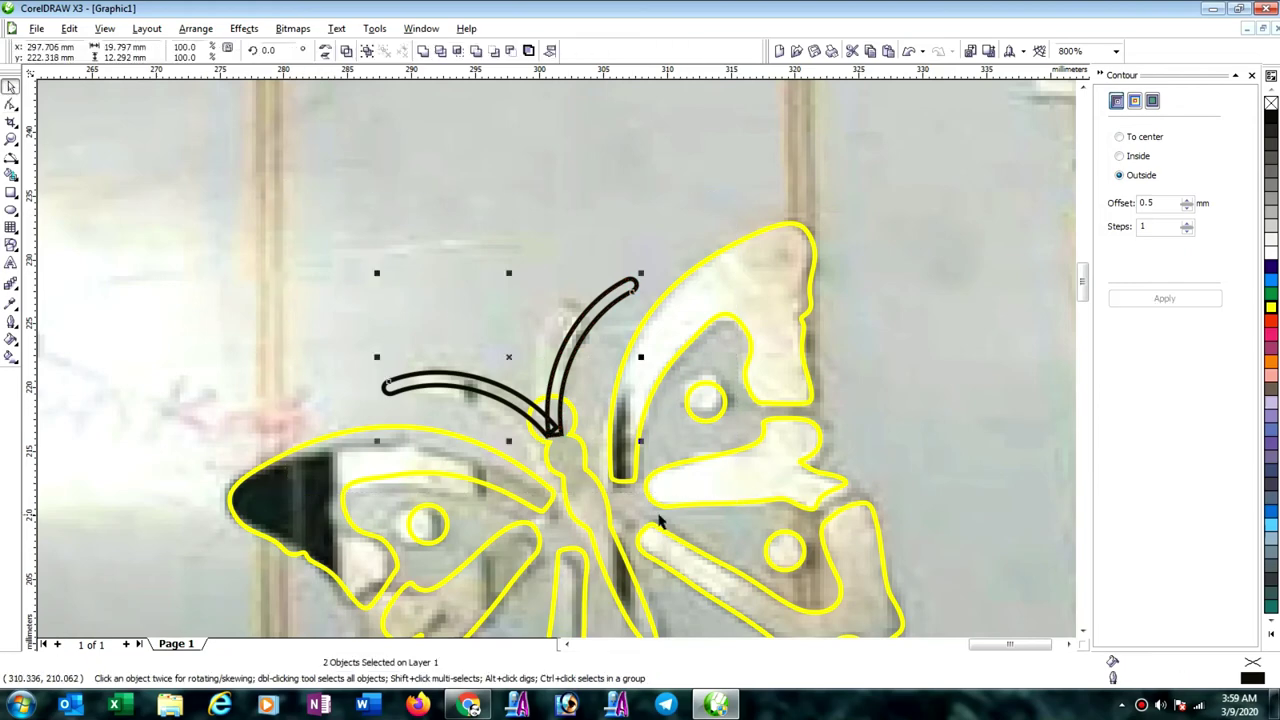
shift+click(607, 500)
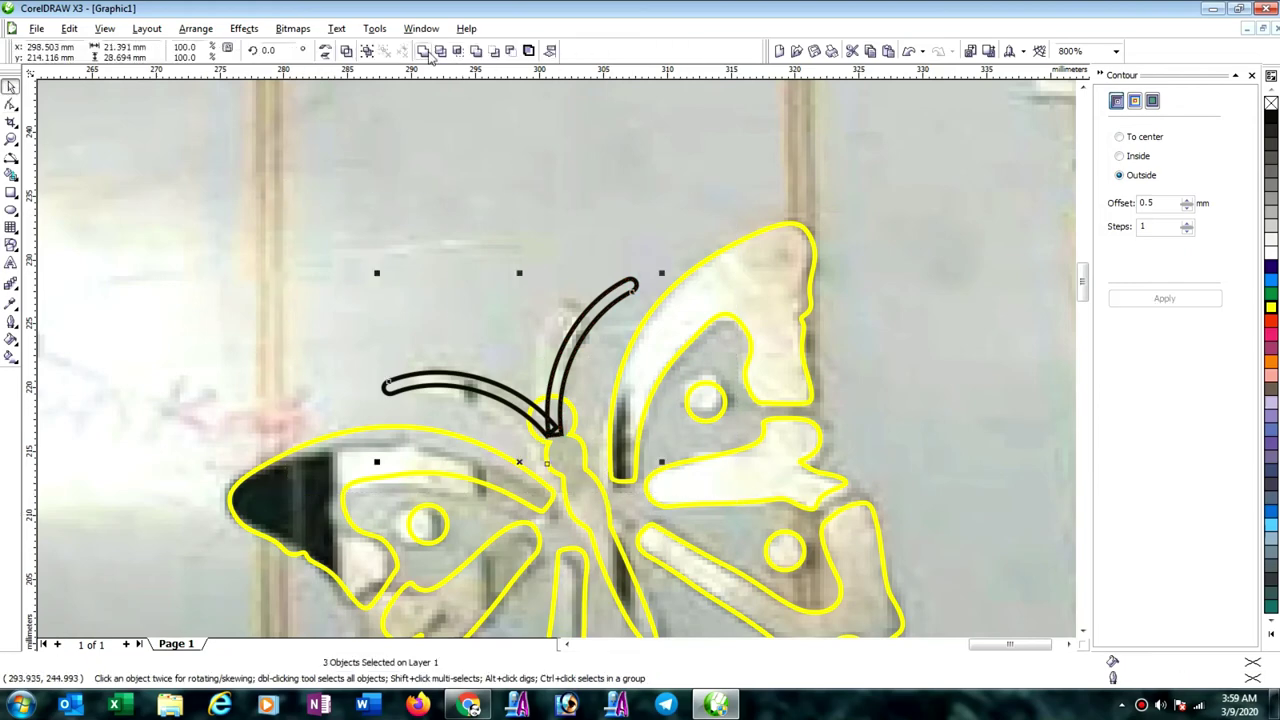
click(423, 51)
click(931, 349)
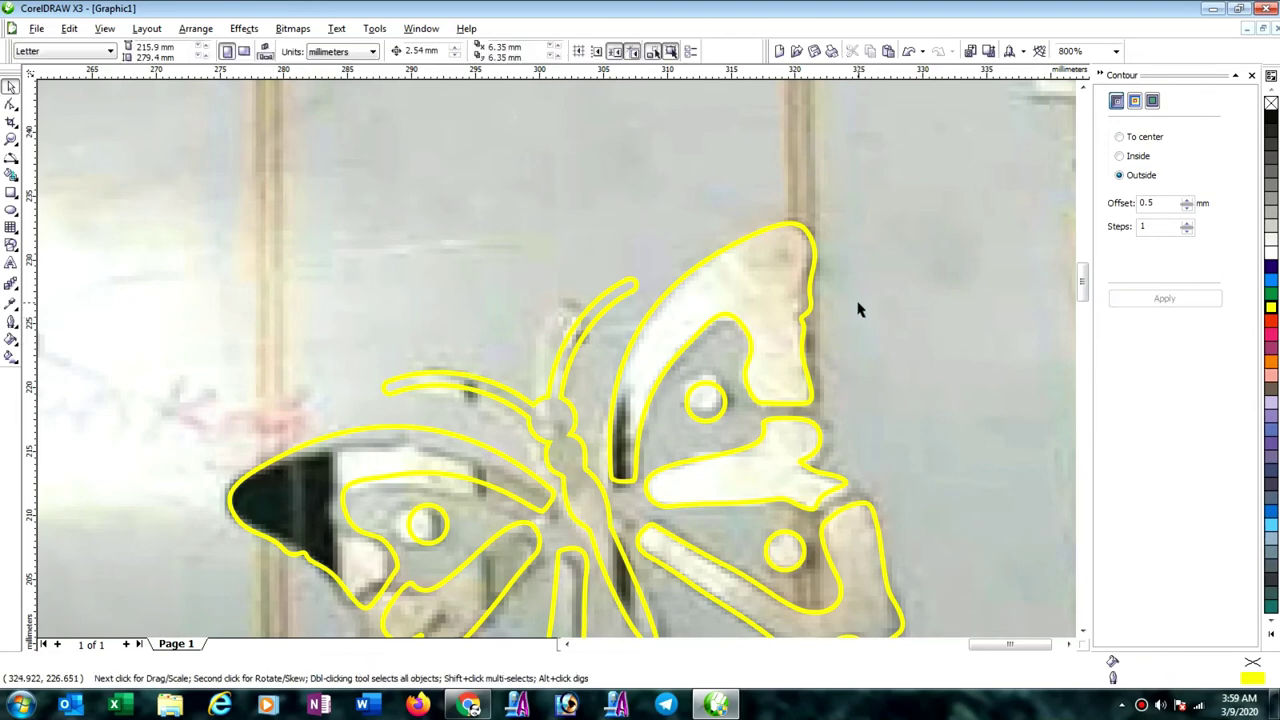
Move the complete butterfly, both wings and body, up by 5.08 mm, away from the flower.
scroll(857, 309, down, 2)
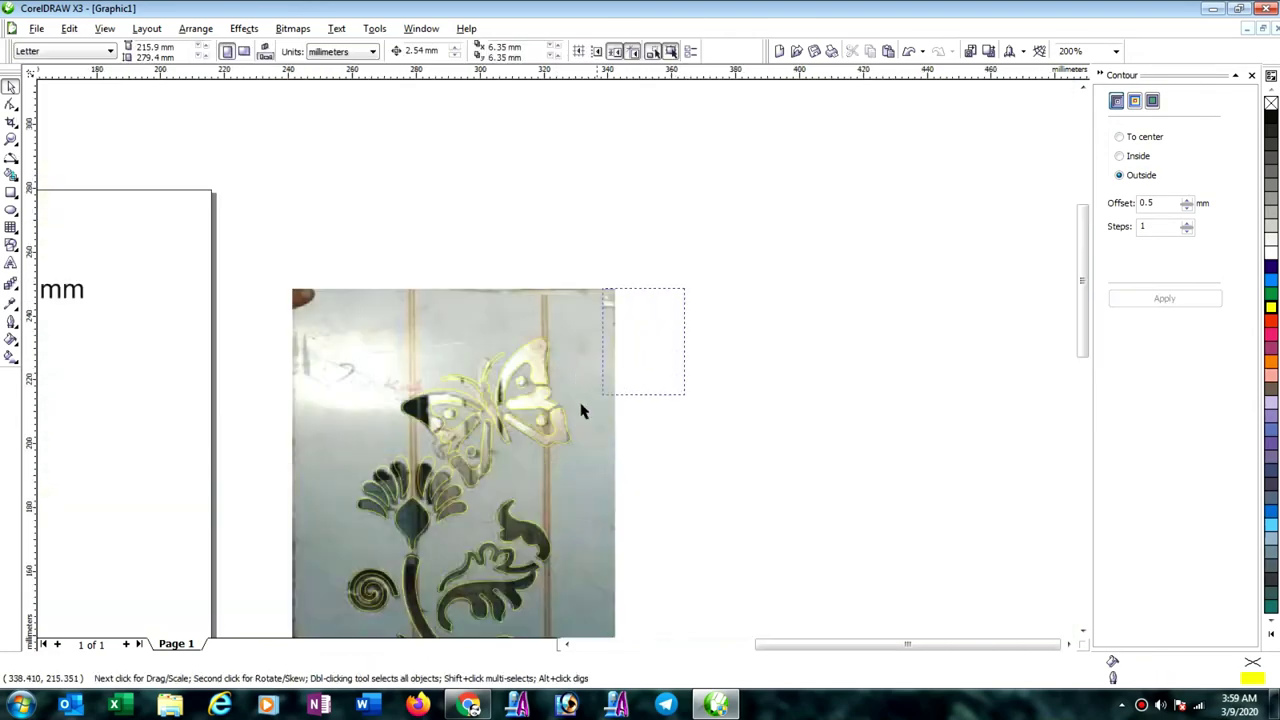
drag(583, 410, 384, 487)
scroll(558, 366, up, 1)
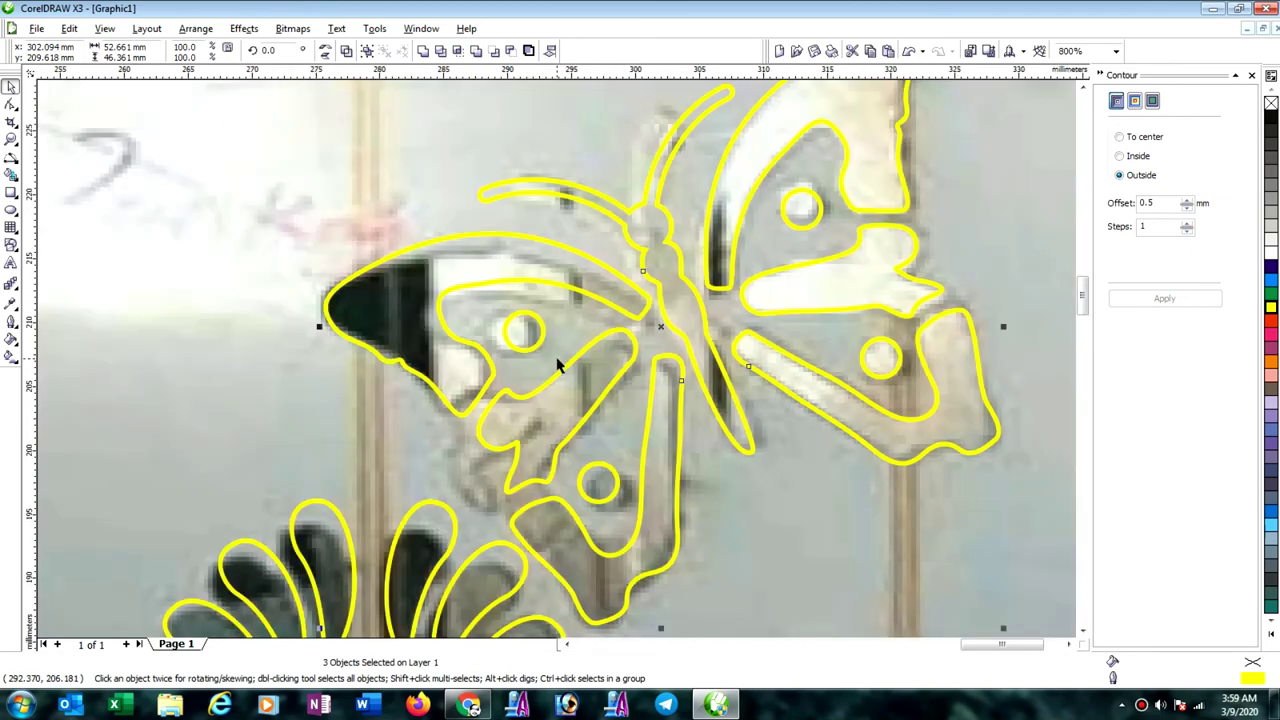
key(Up)
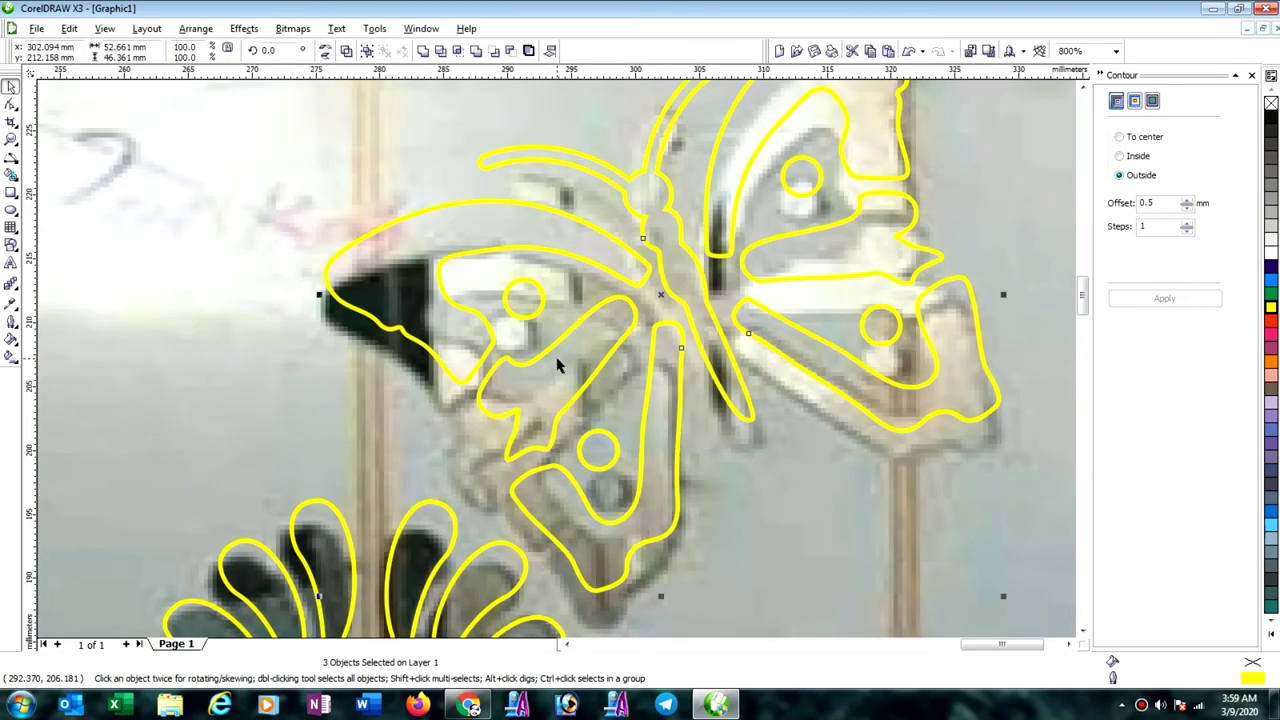
key(Up)
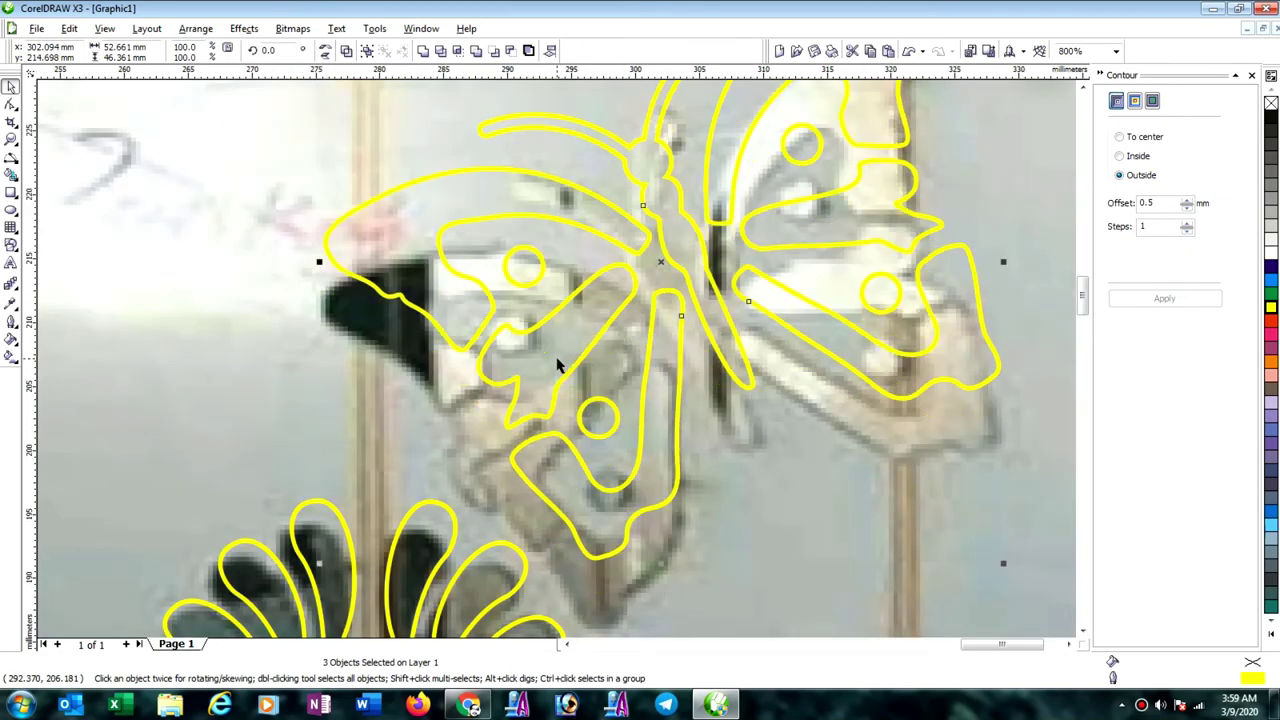
scroll(716, 416, down, 2)
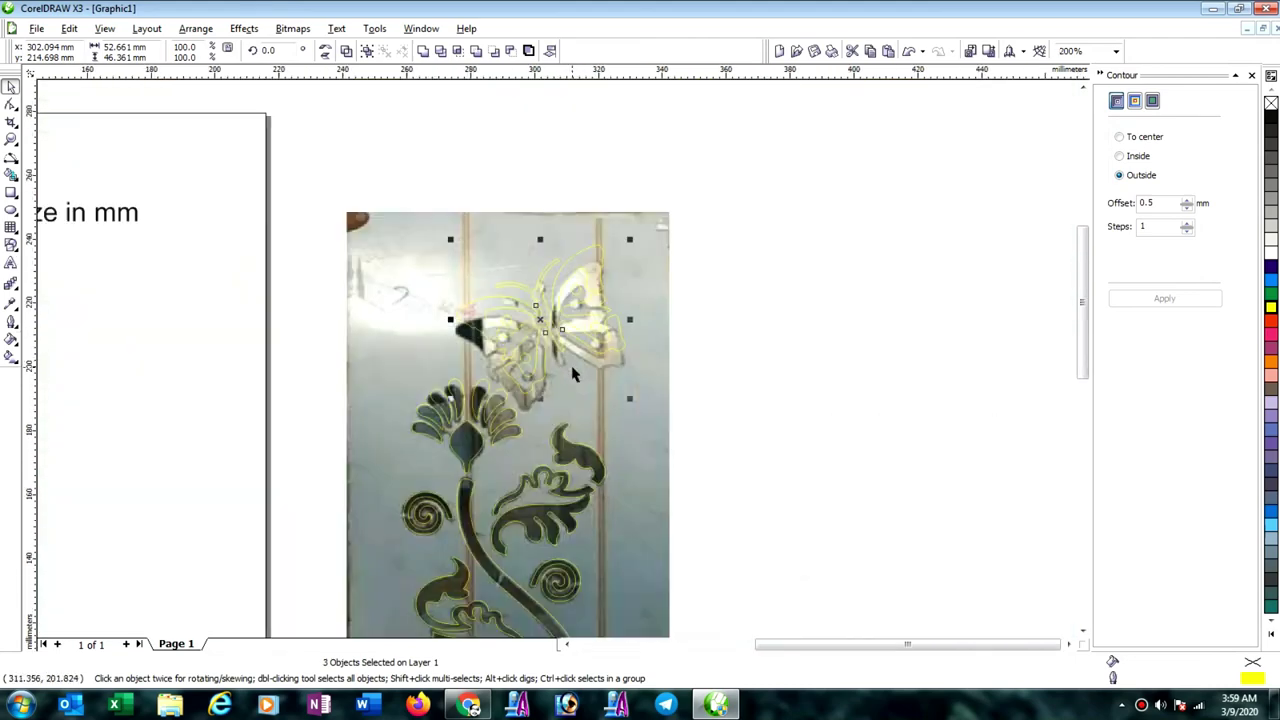
click(824, 205)
Shift the butterfly's right wing away from its body by about 0.2 mm rightward and 0.3 mm upward.
scroll(547, 316, up, 2)
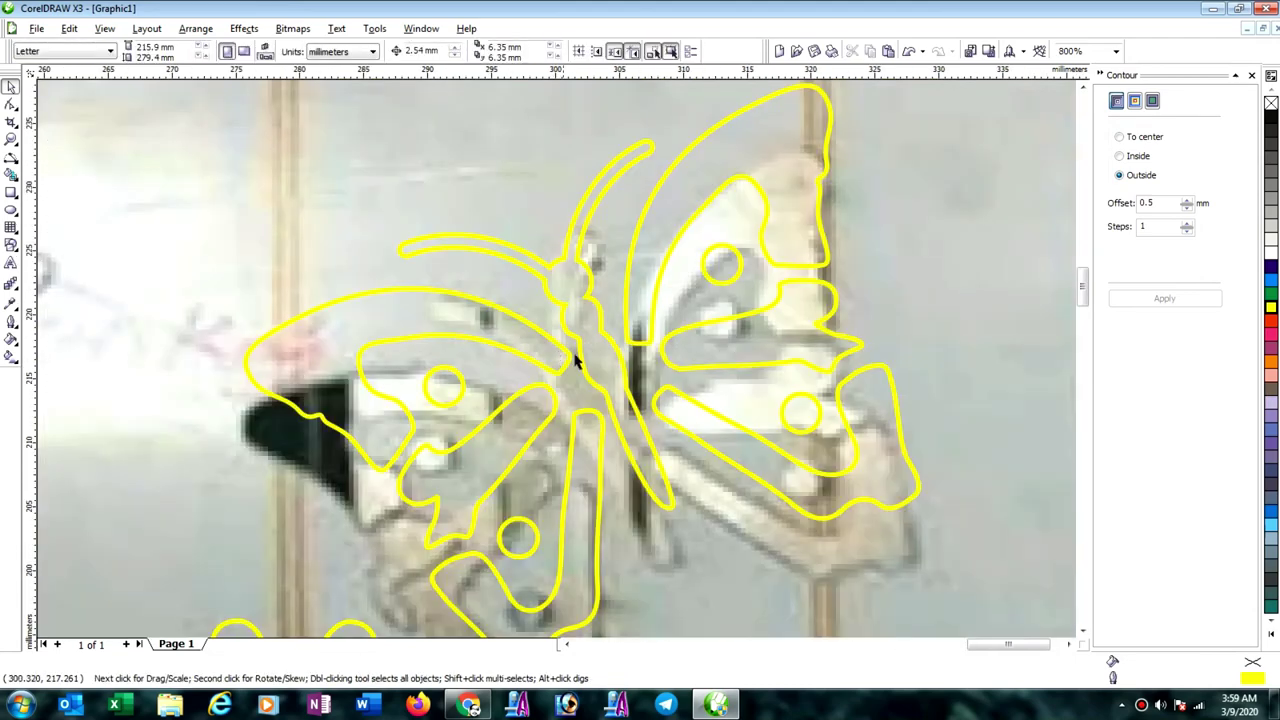
click(632, 342)
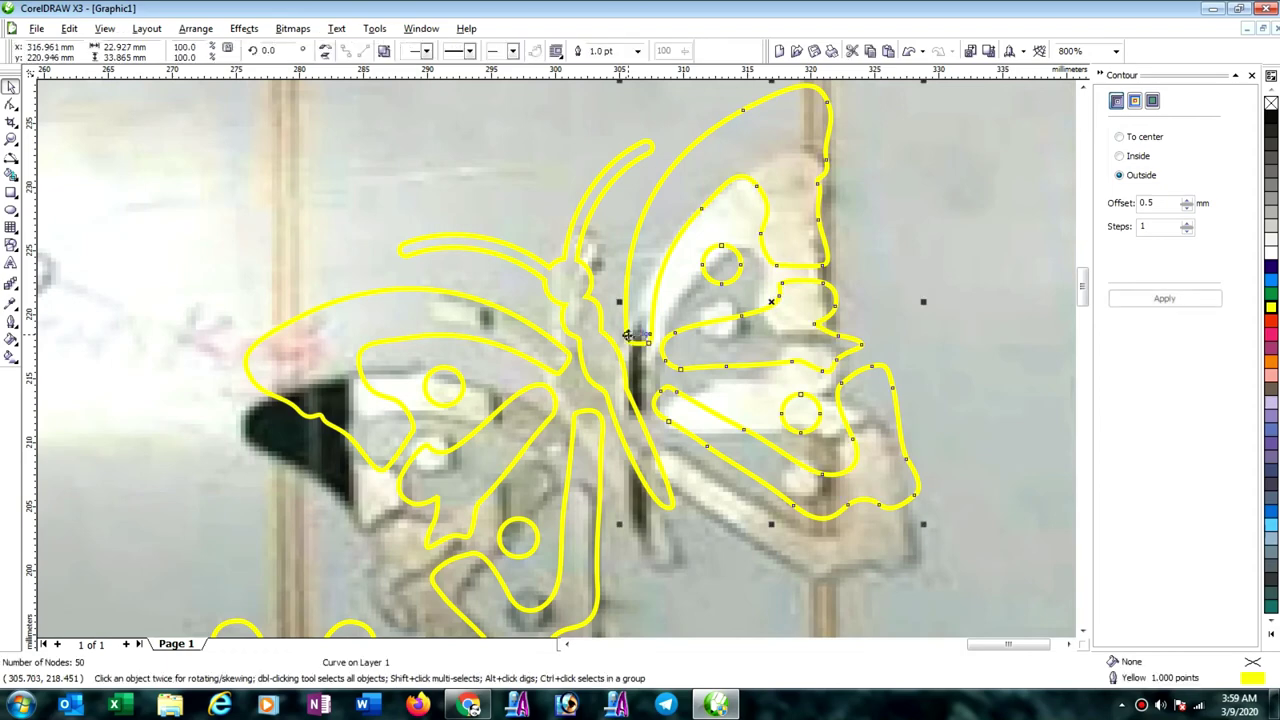
scroll(665, 335, up, 1)
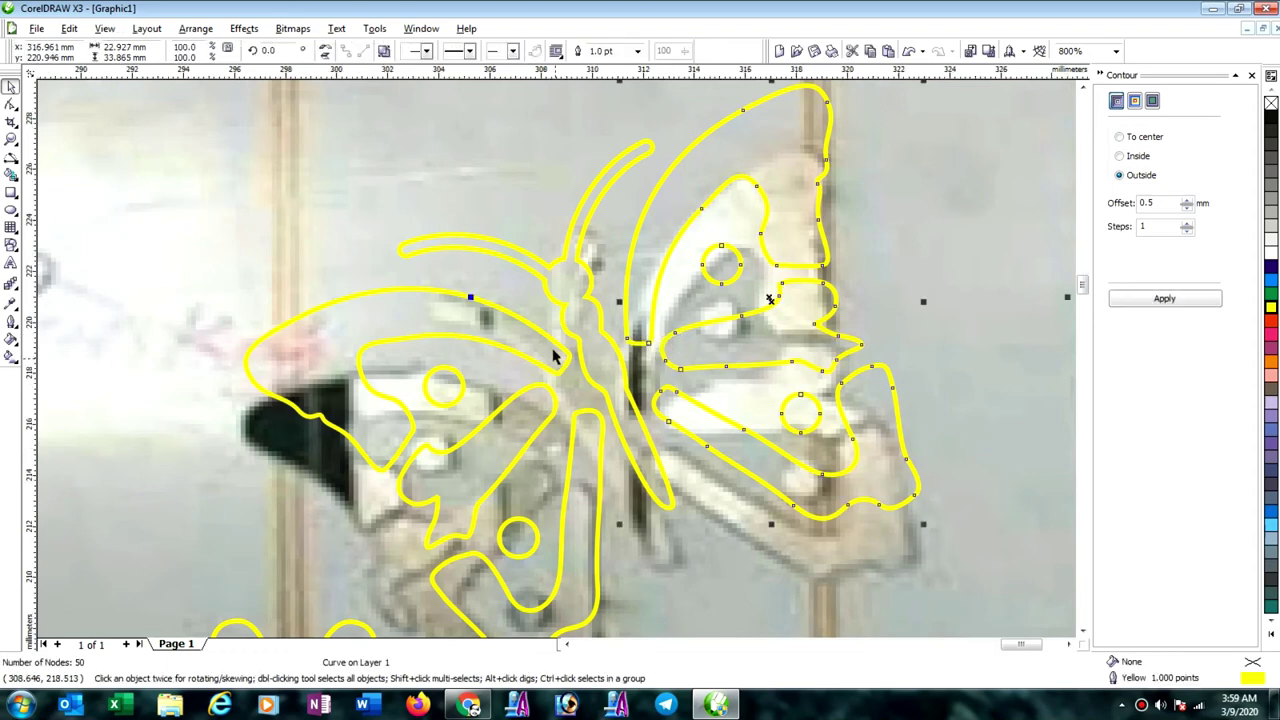
scroll(571, 363, up, 1)
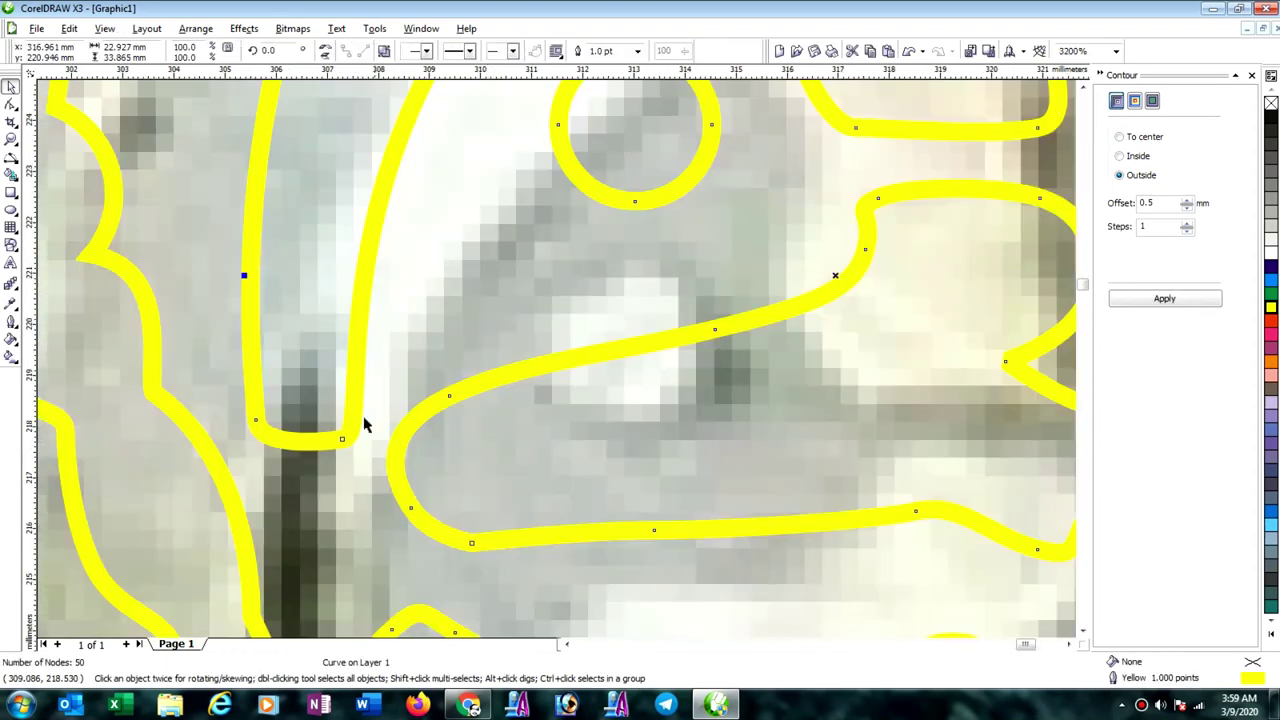
drag(350, 428, 362, 411)
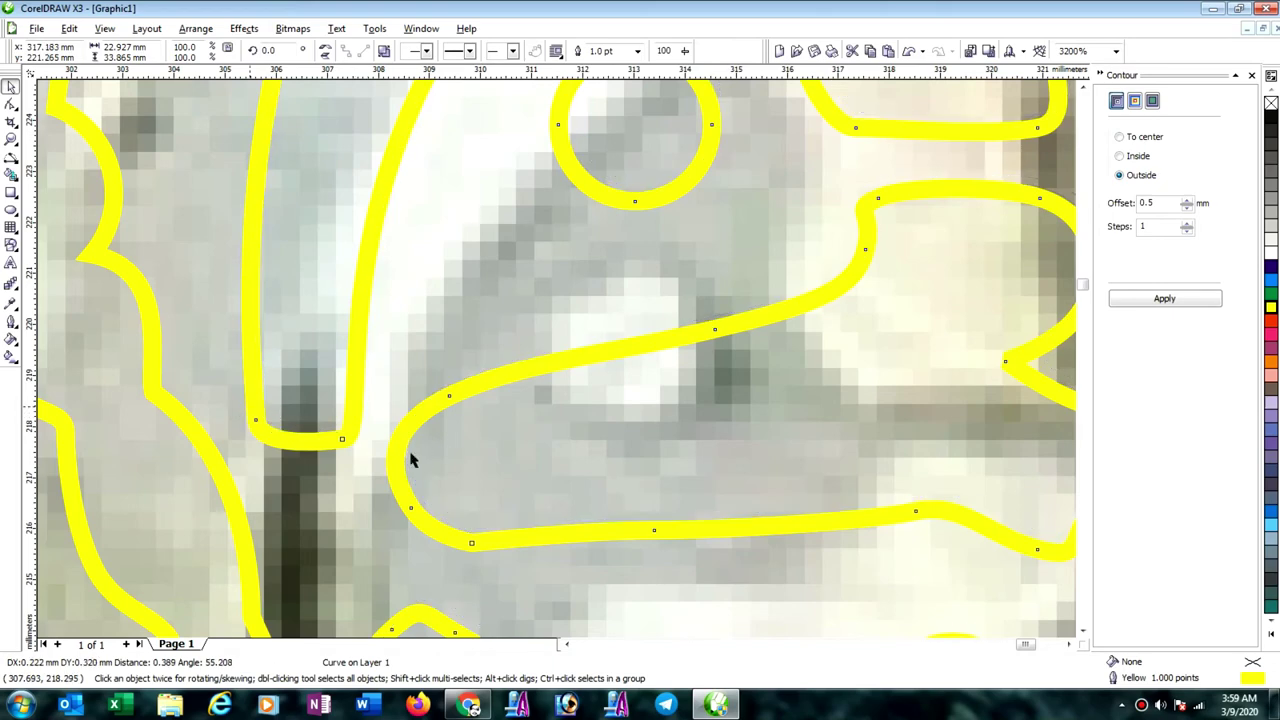
scroll(548, 365, down, 1)
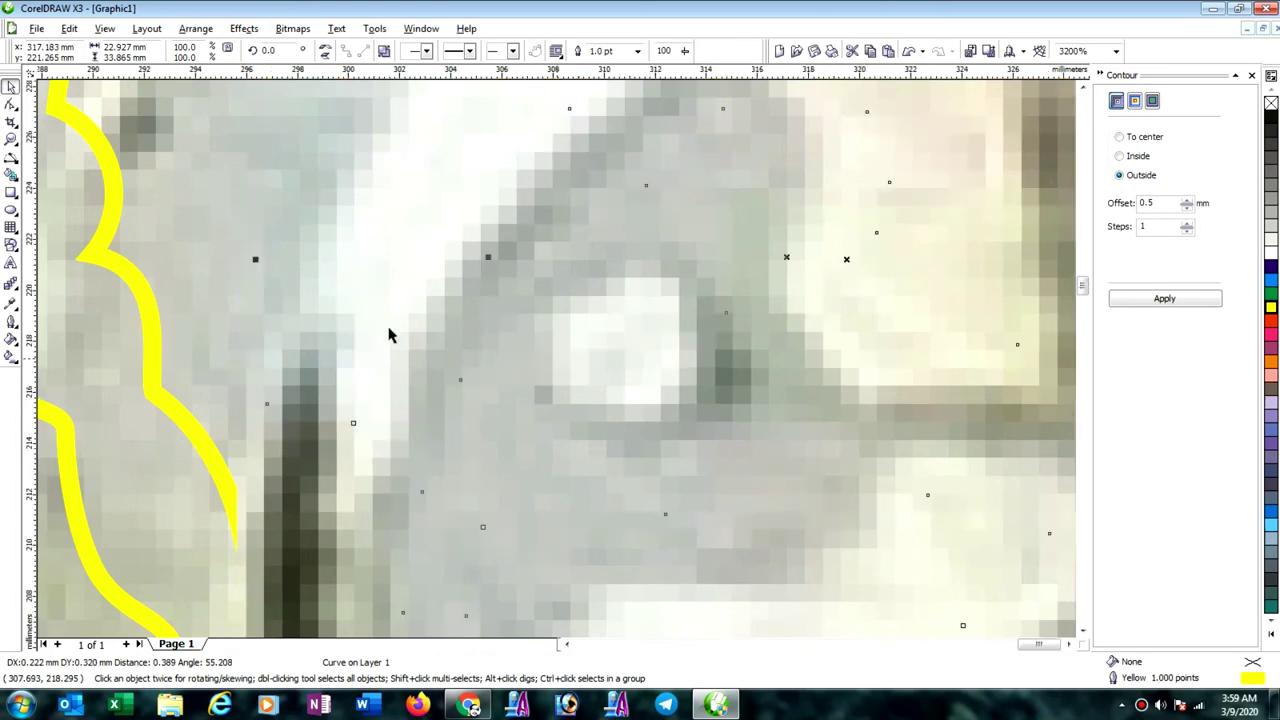
scroll(571, 366, down, 1)
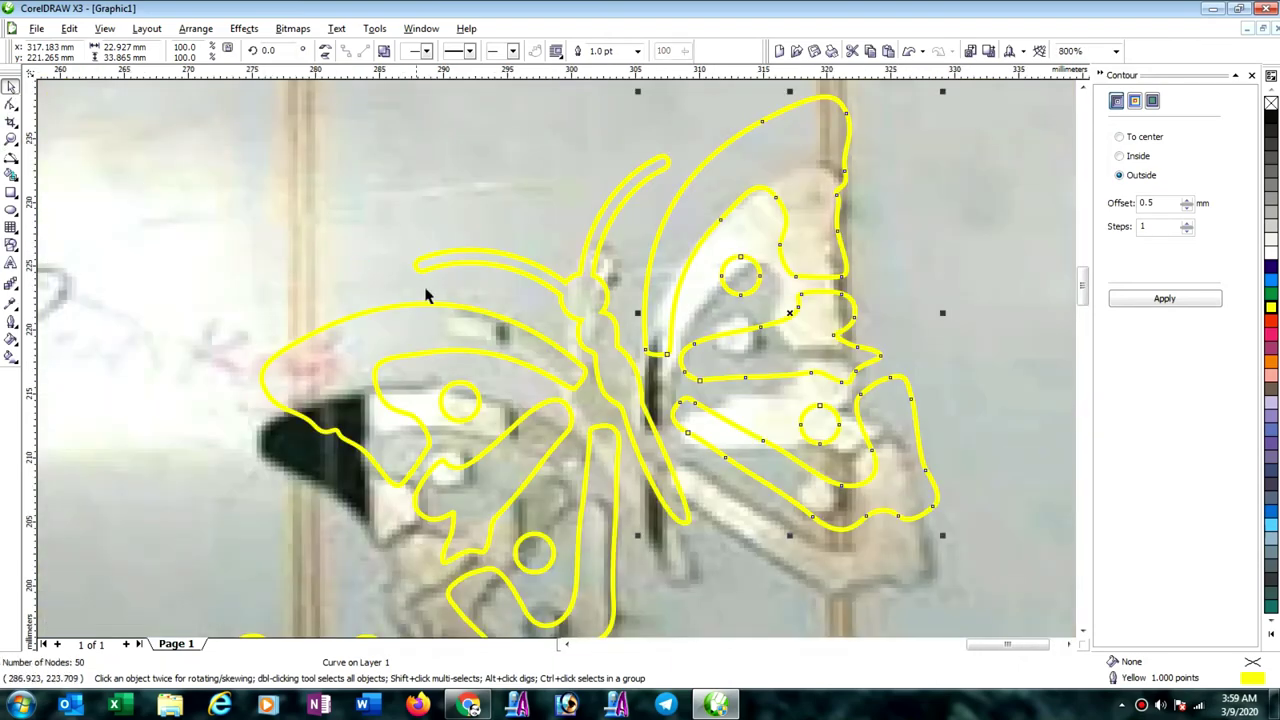
Move the kinked node on the right edge of the butterfly's body slightly upward to smooth the outline.
click(640, 383)
click(11, 104)
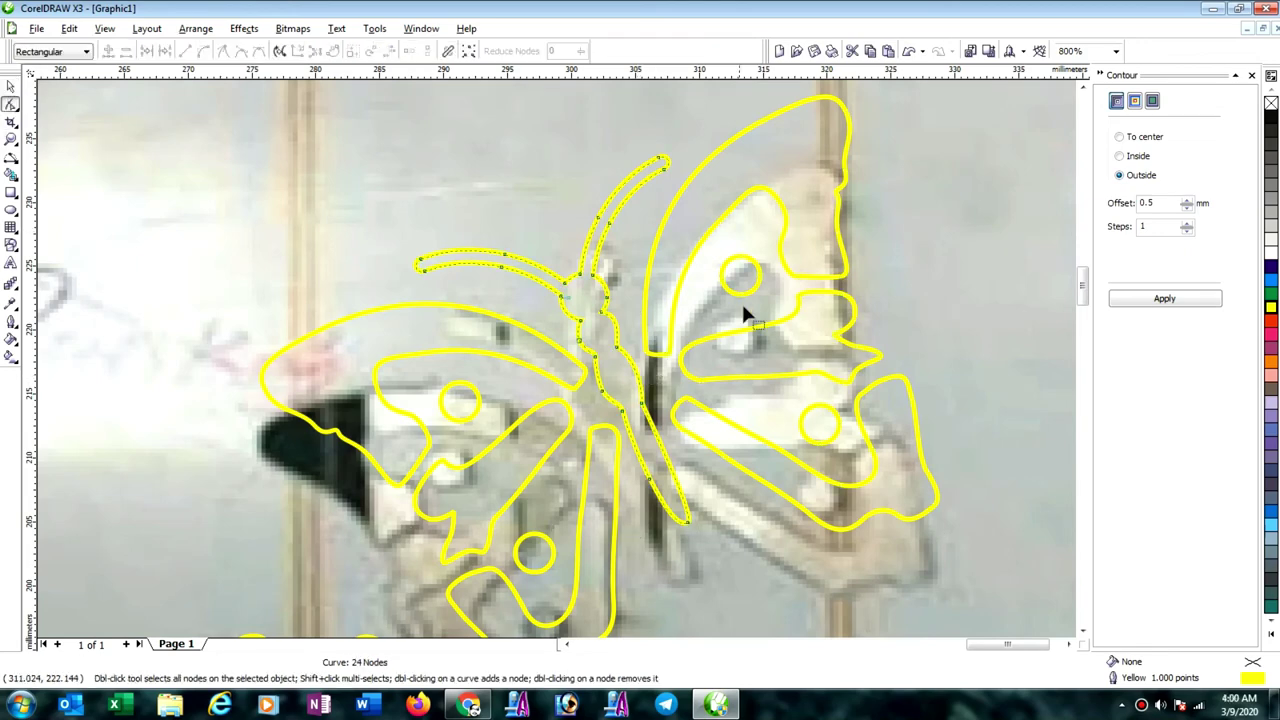
scroll(558, 361, up, 2)
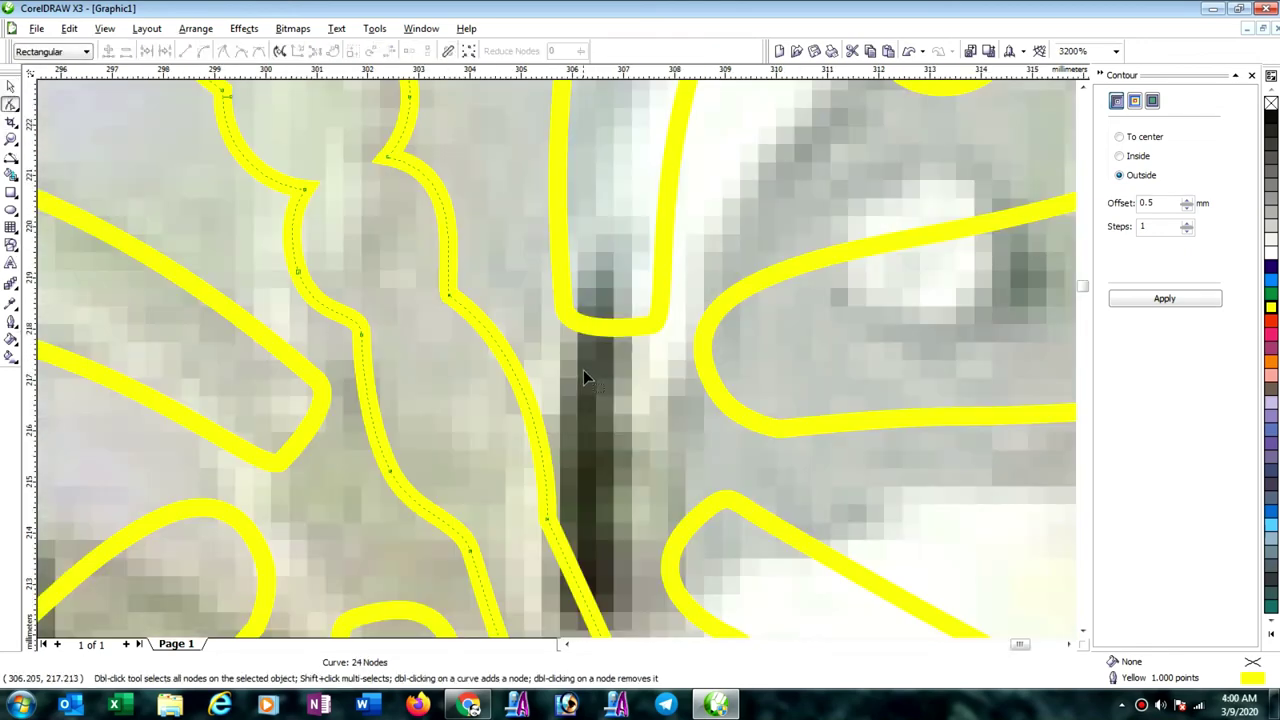
drag(546, 520, 547, 512)
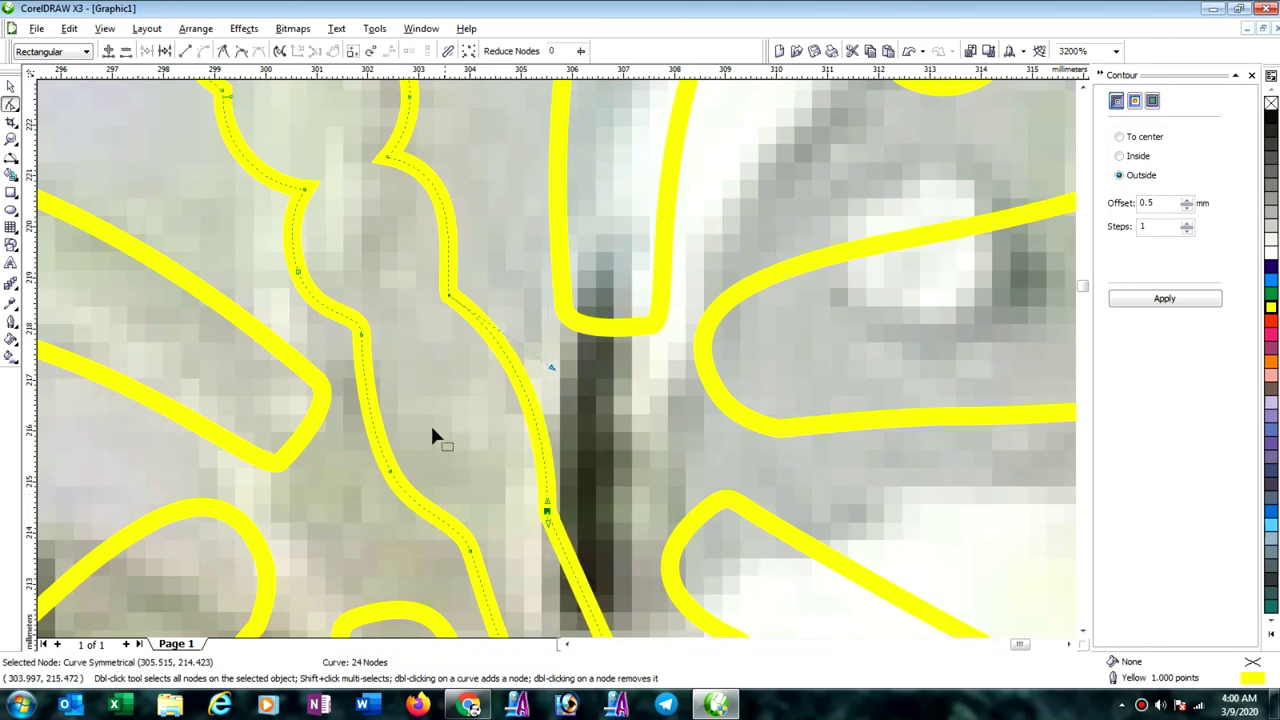
Pull the two end nodes of the left wing's upper section slightly away from the butterfly's body.
click(328, 377)
drag(328, 377, 251, 457)
drag(330, 427, 331, 427)
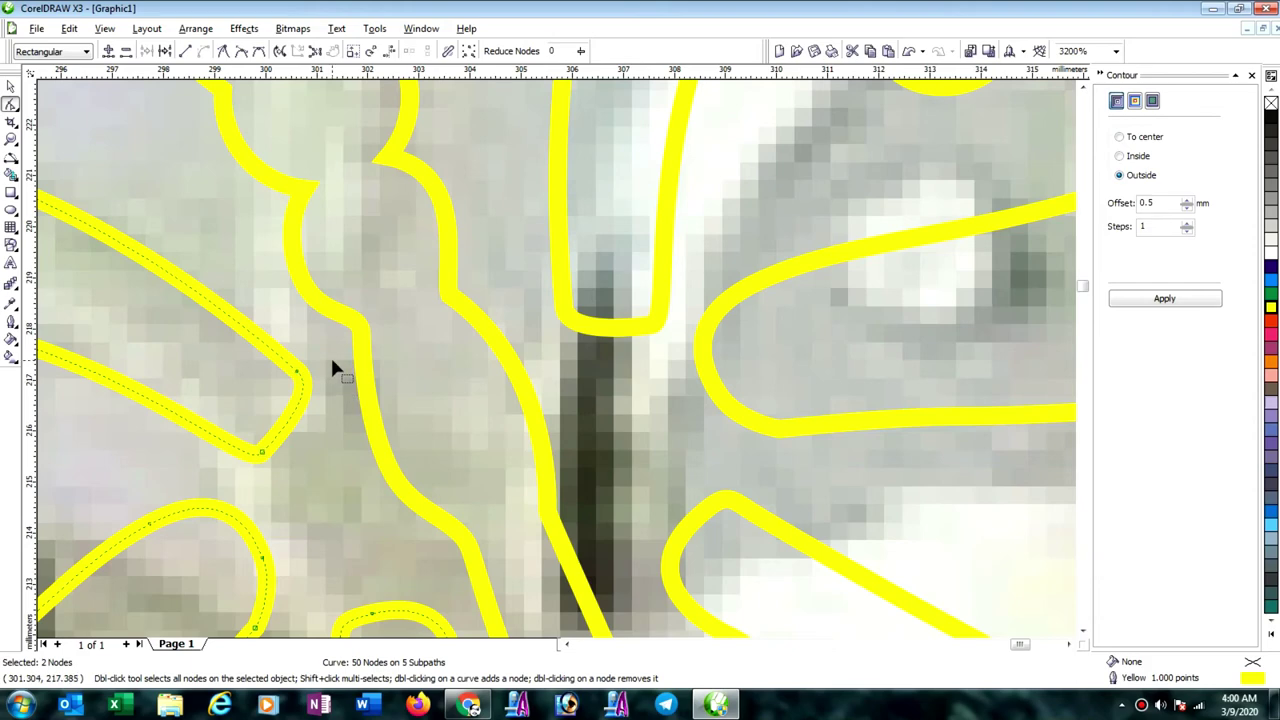
click(331, 361)
scroll(330, 362, down, 1)
scroll(623, 412, down, 1)
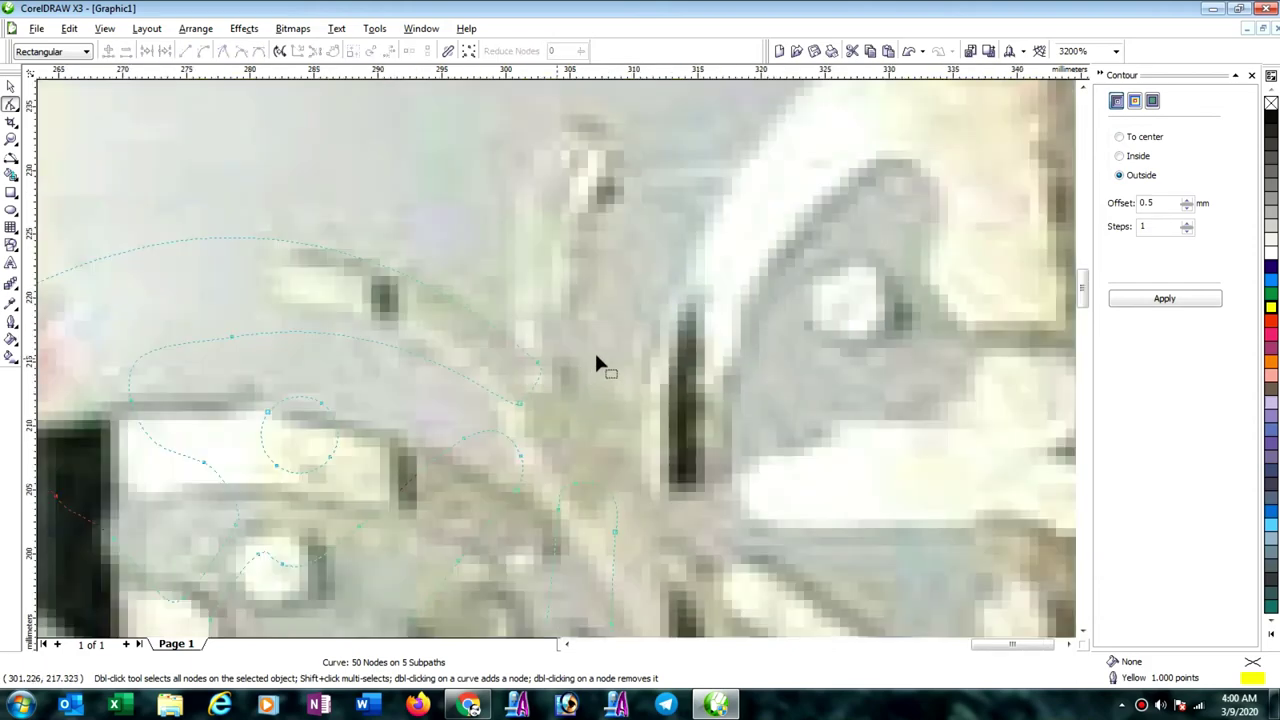
scroll(597, 363, down, 1)
scroll(558, 345, down, 2)
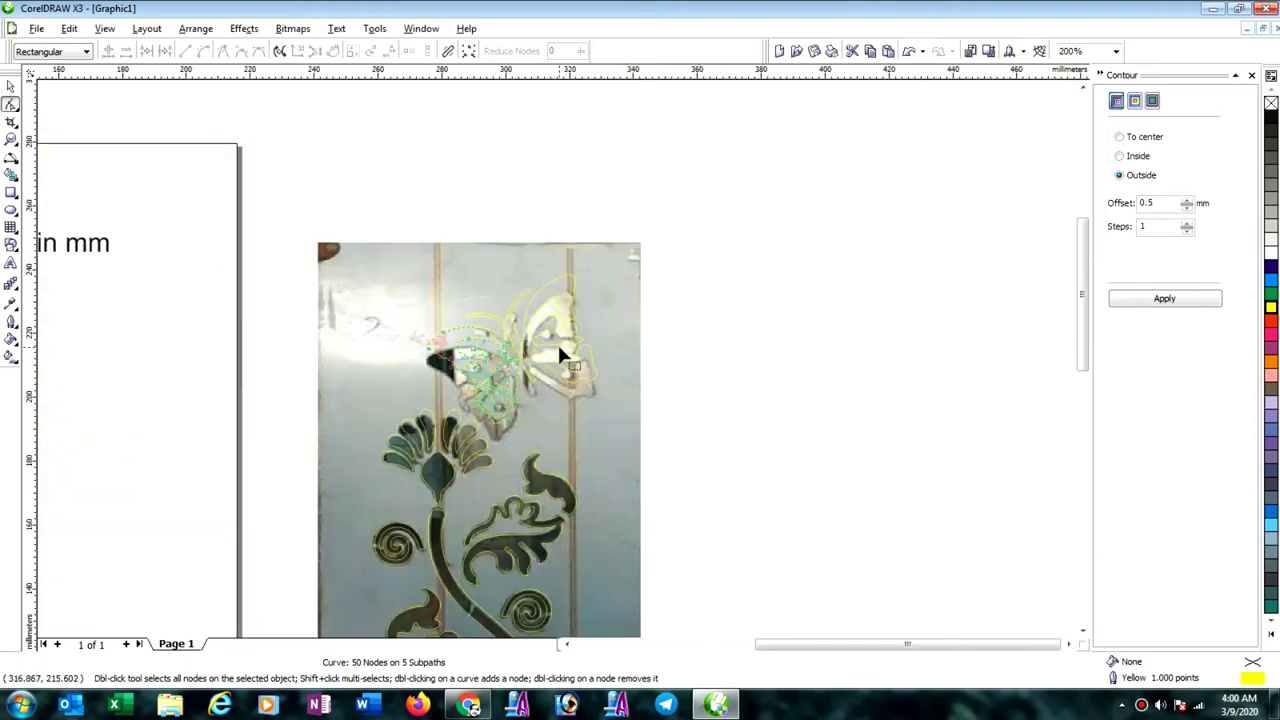
scroll(557, 342, down, 1)
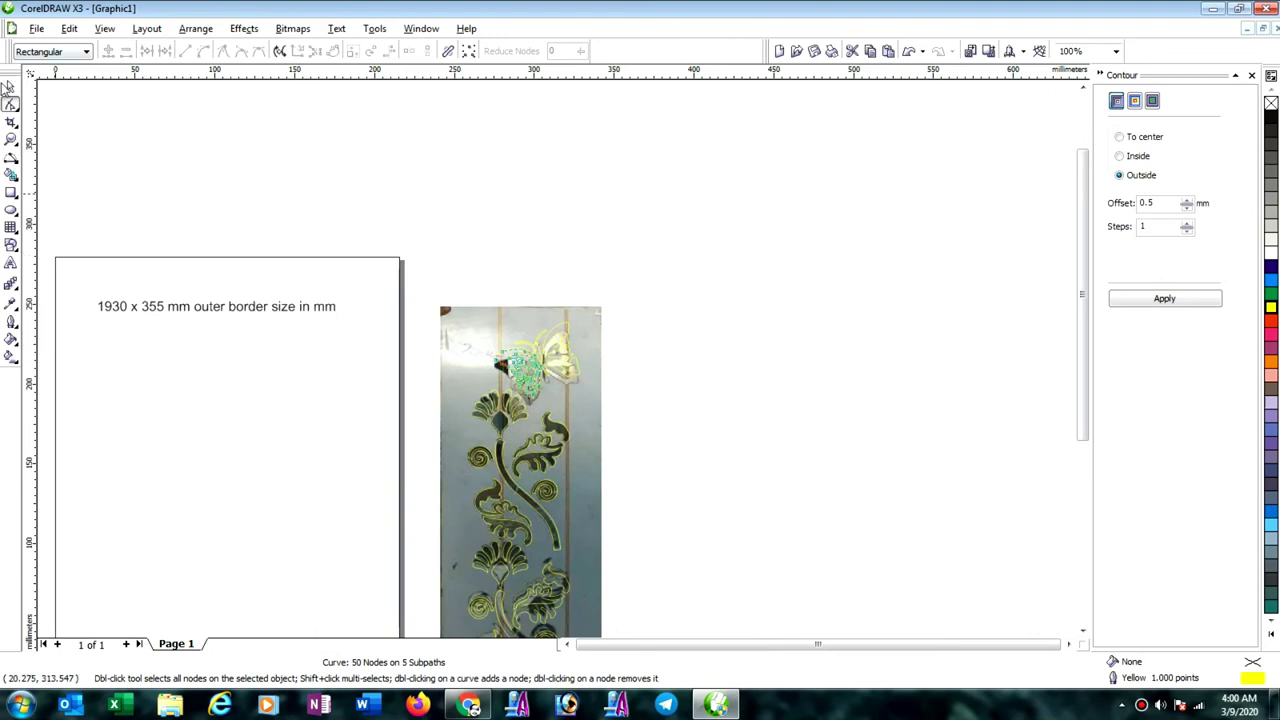
click(11, 87)
click(755, 315)
Draw a border rectangle about 105.7 x 257.7 mm around the photo and move it into the empty space to the photo's right.
scroll(557, 367, down, 1)
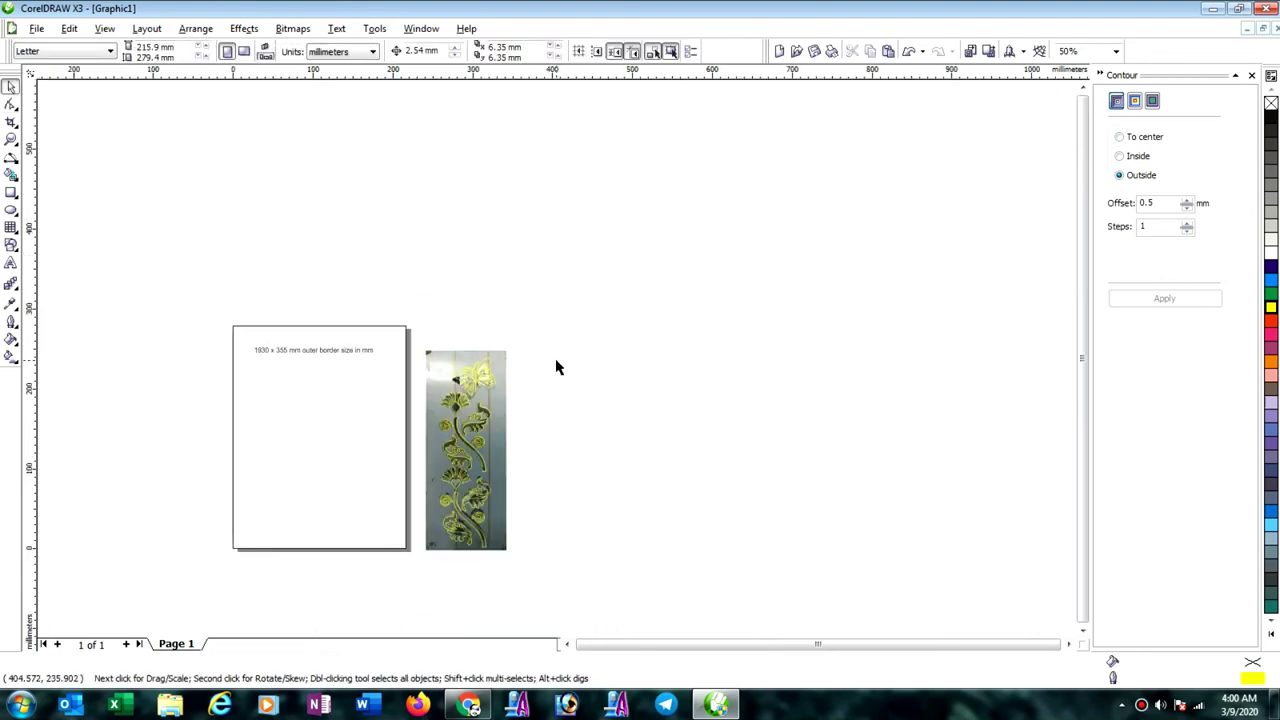
click(11, 194)
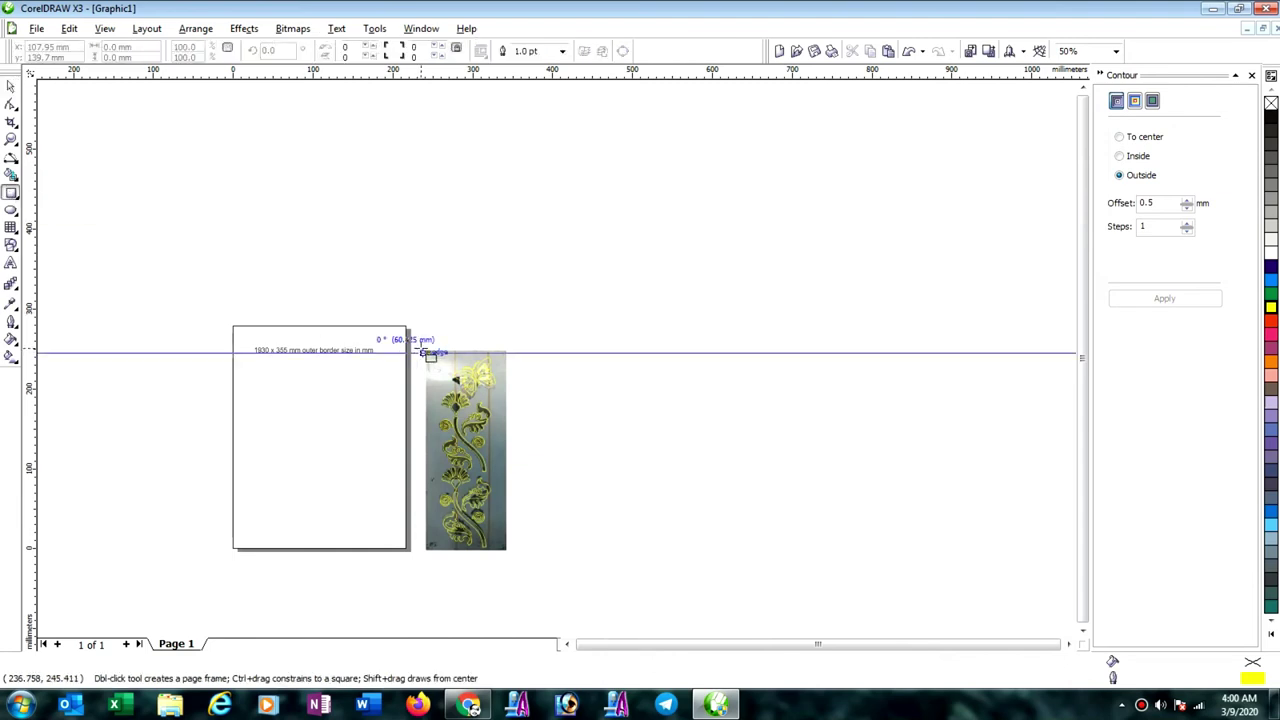
drag(428, 354, 507, 557)
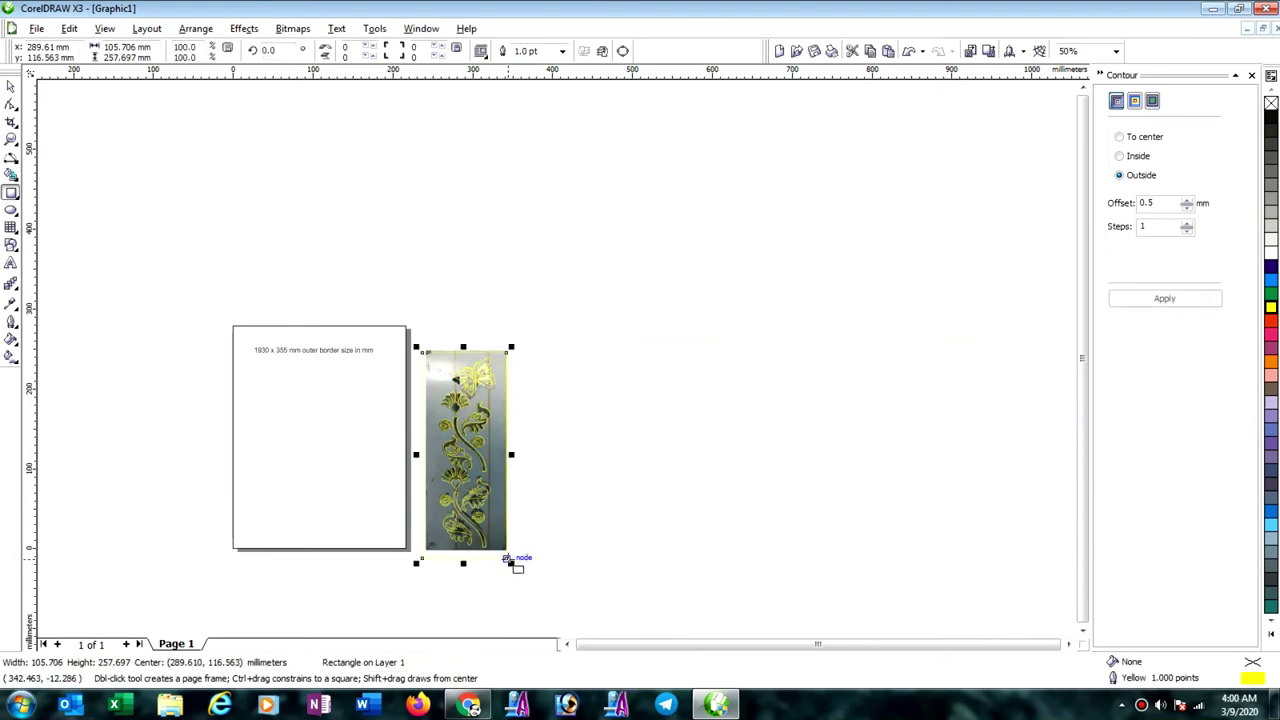
click(12, 87)
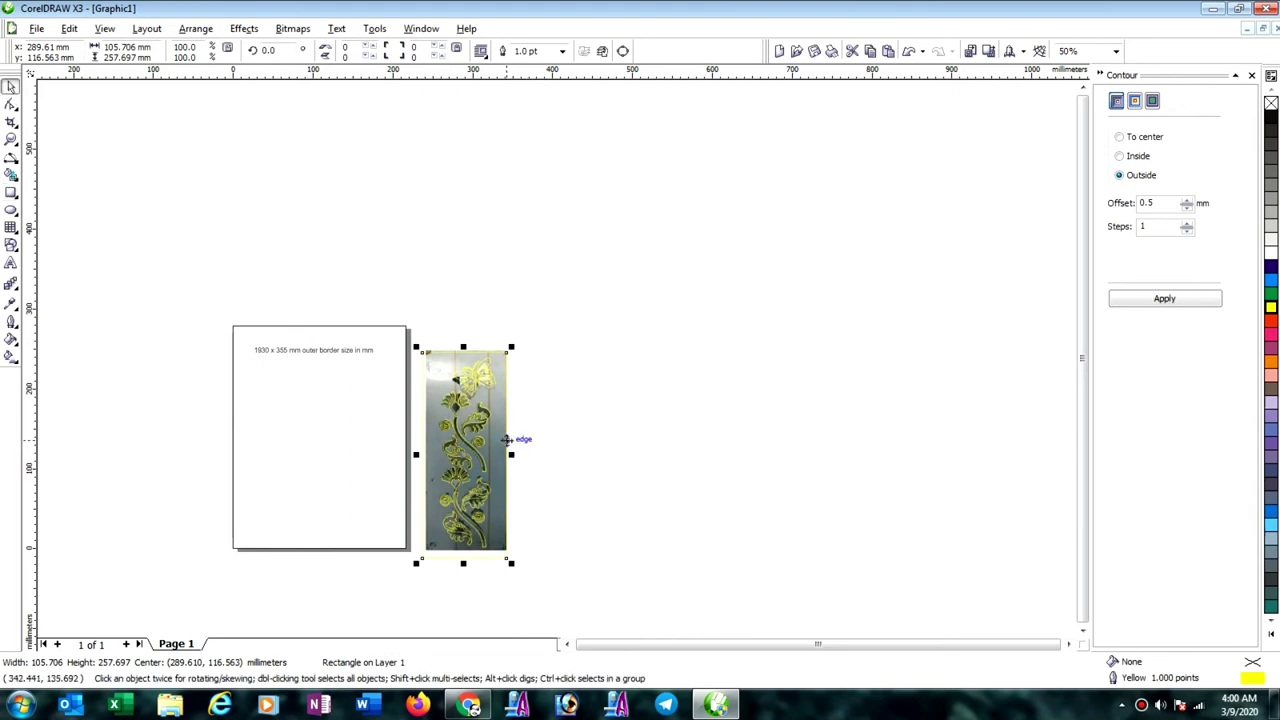
drag(516, 441, 755, 431)
Combine all traced flower and butterfly outlines into one curve and move it off the photo into the border rectangle.
drag(542, 335, 424, 577)
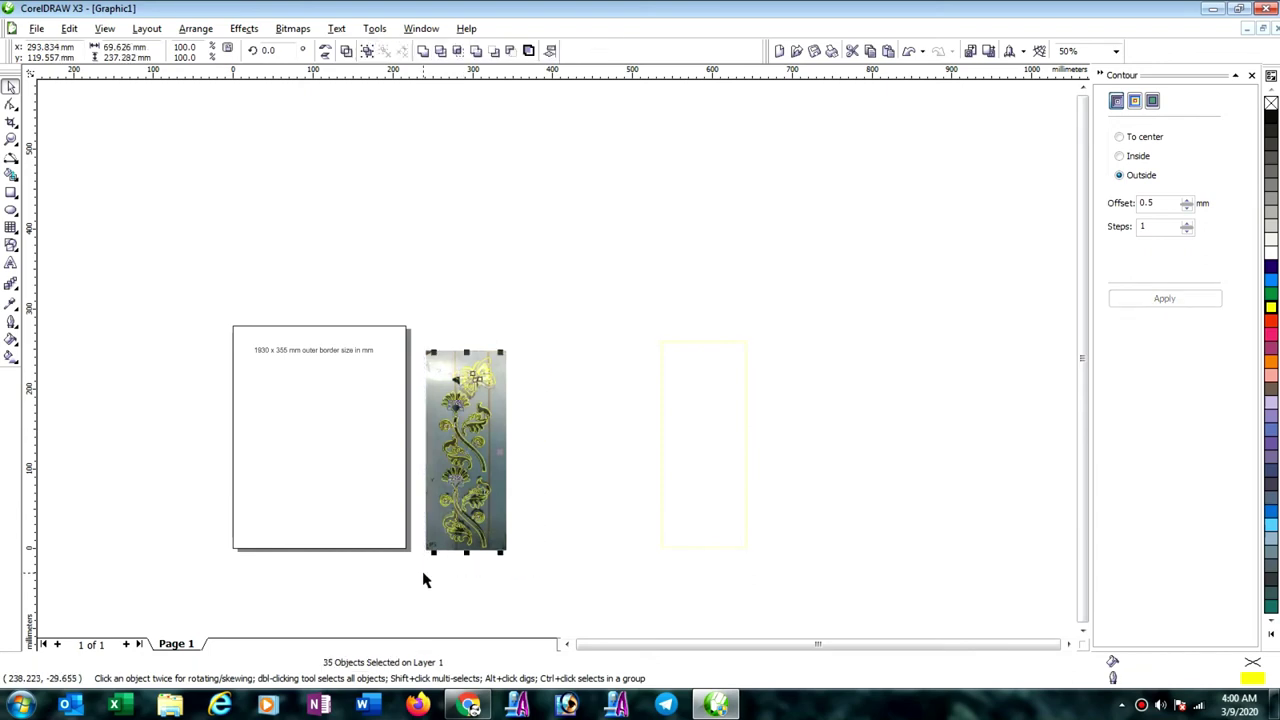
click(347, 50)
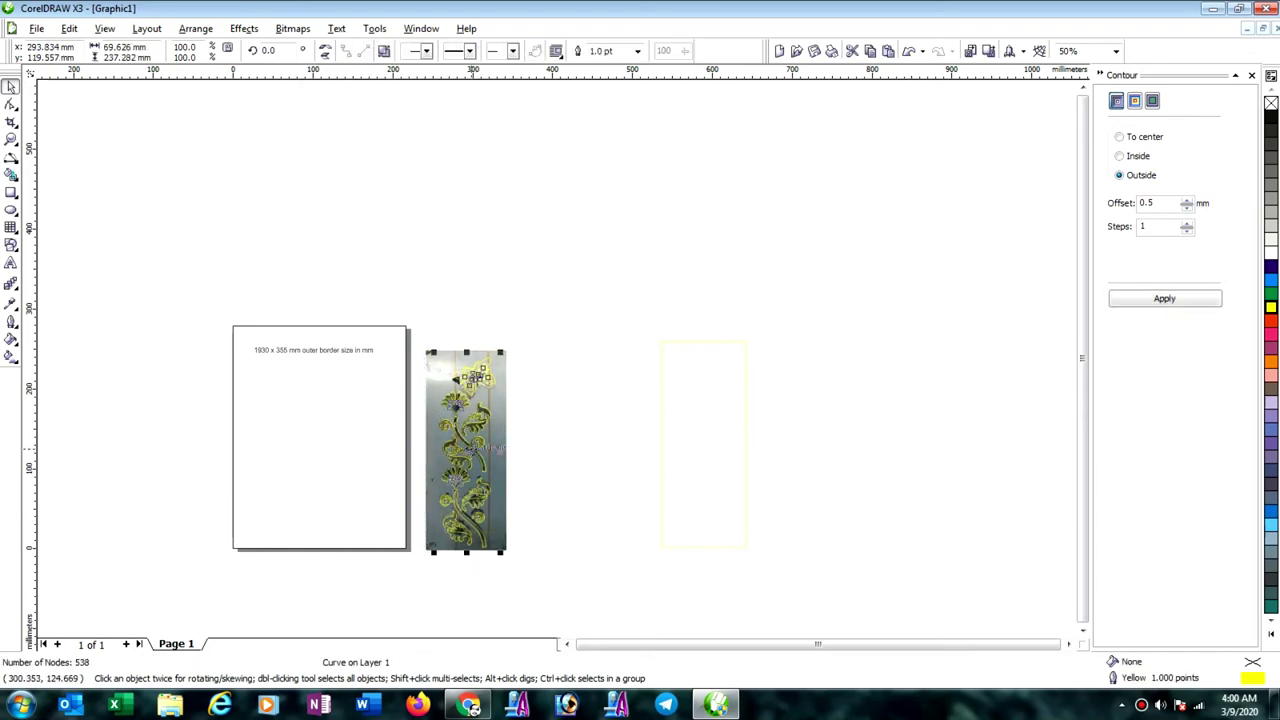
drag(480, 375, 720, 372)
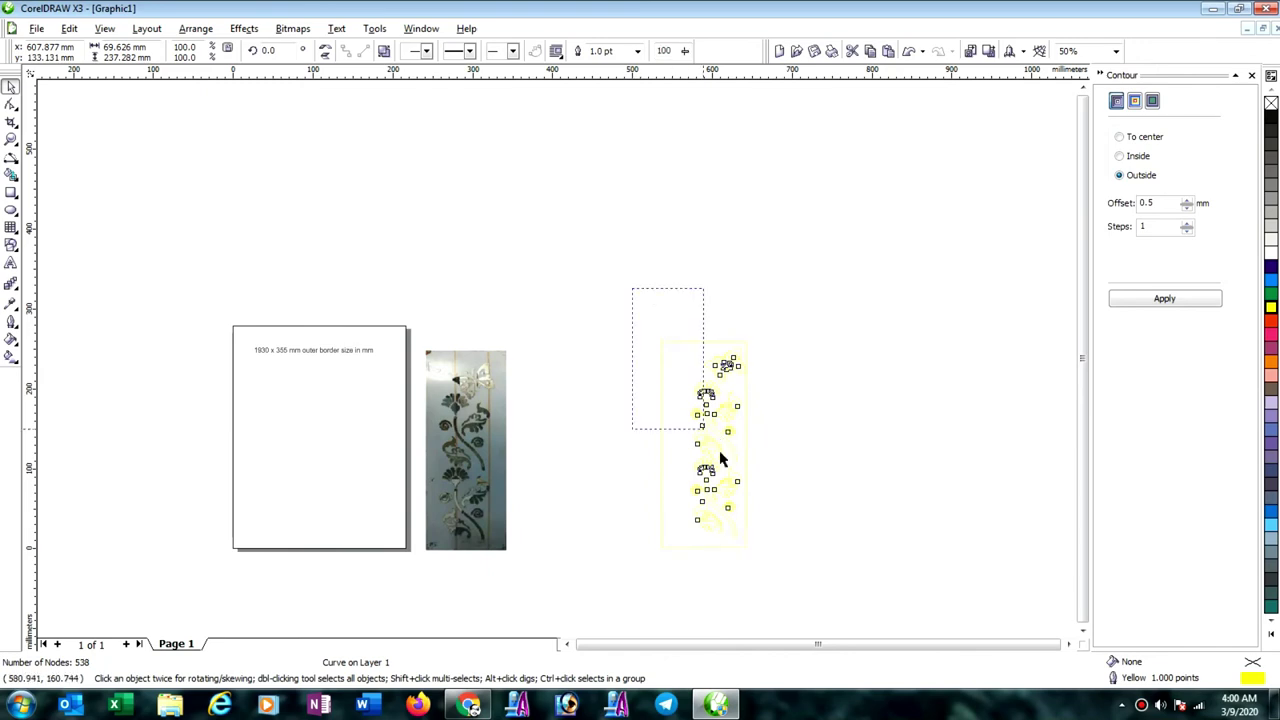
Center the border rectangle and the combined design on each other and color both outlines black.
drag(720, 458, 797, 589)
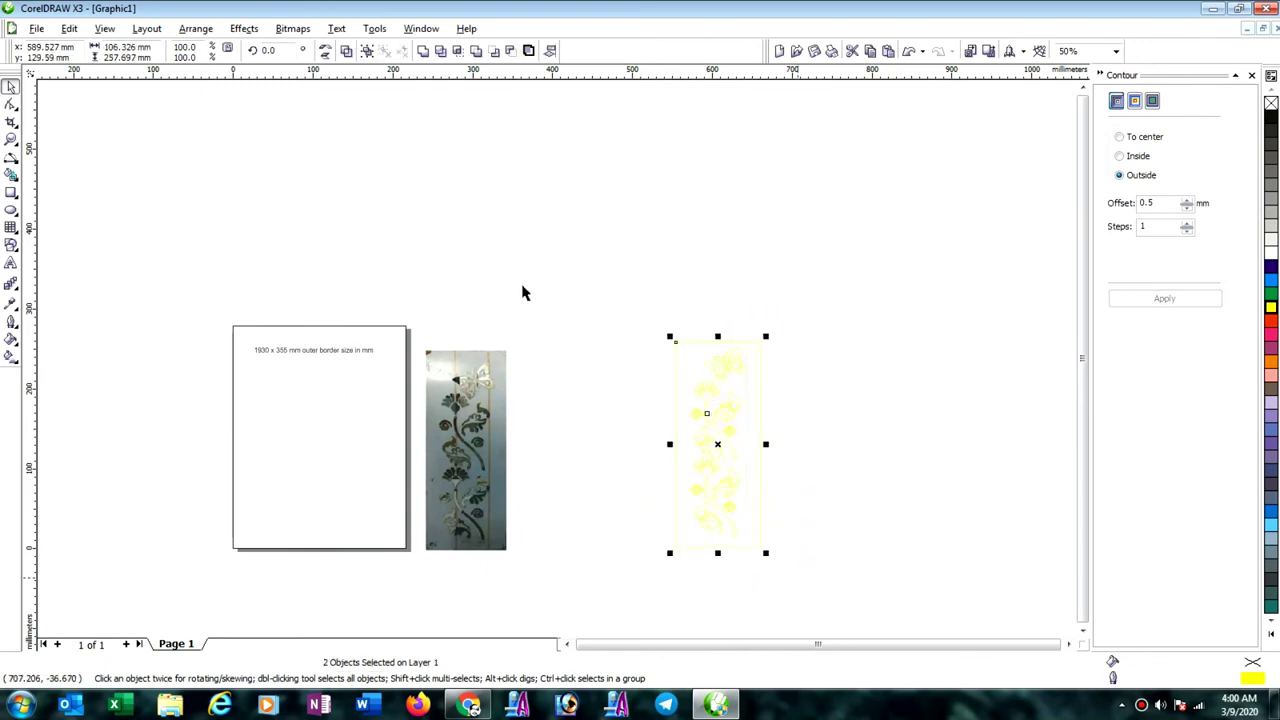
key(shift+F2)
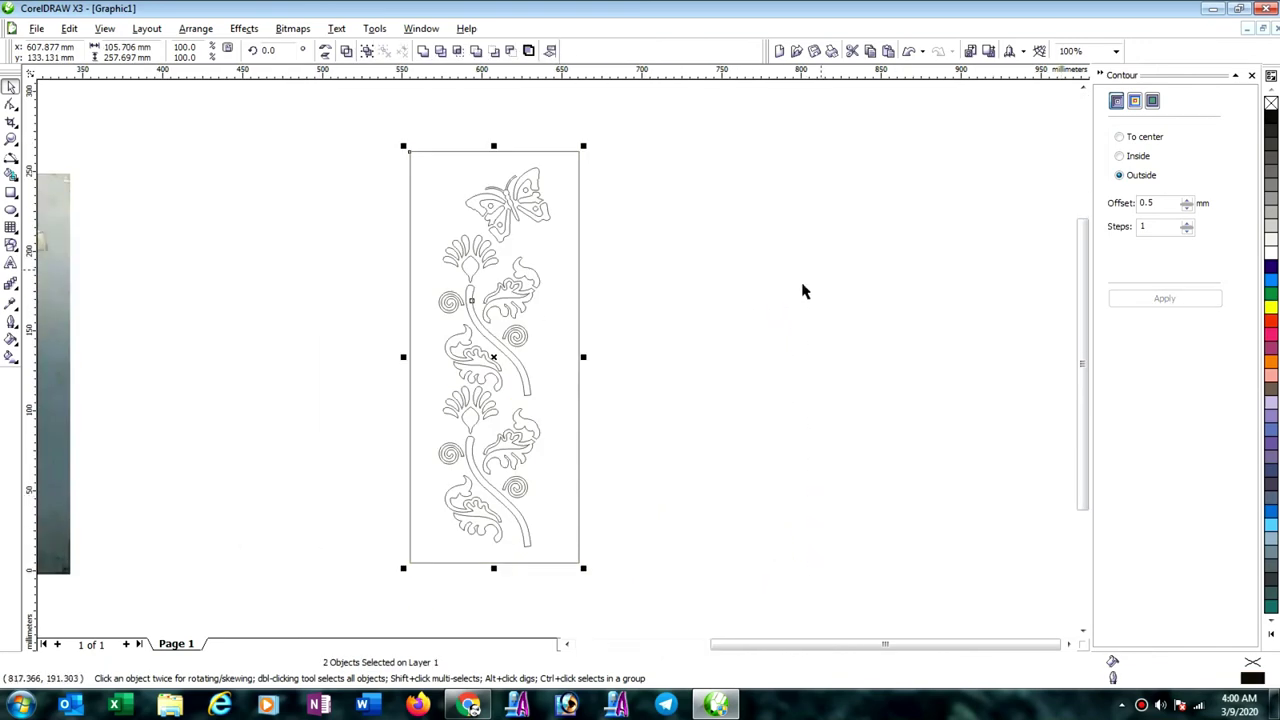
click(726, 318)
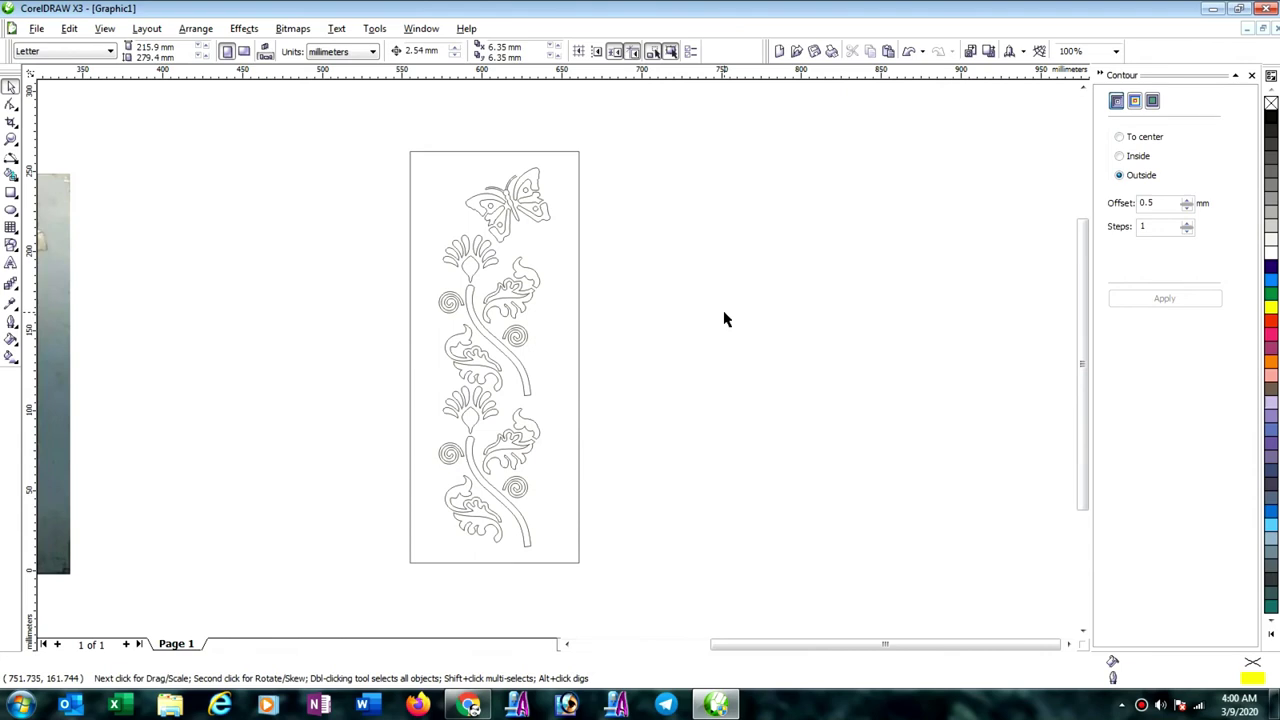
Compare the gaps in the photo's stem and spirals with the traced outlines of the combined design.
click(580, 563)
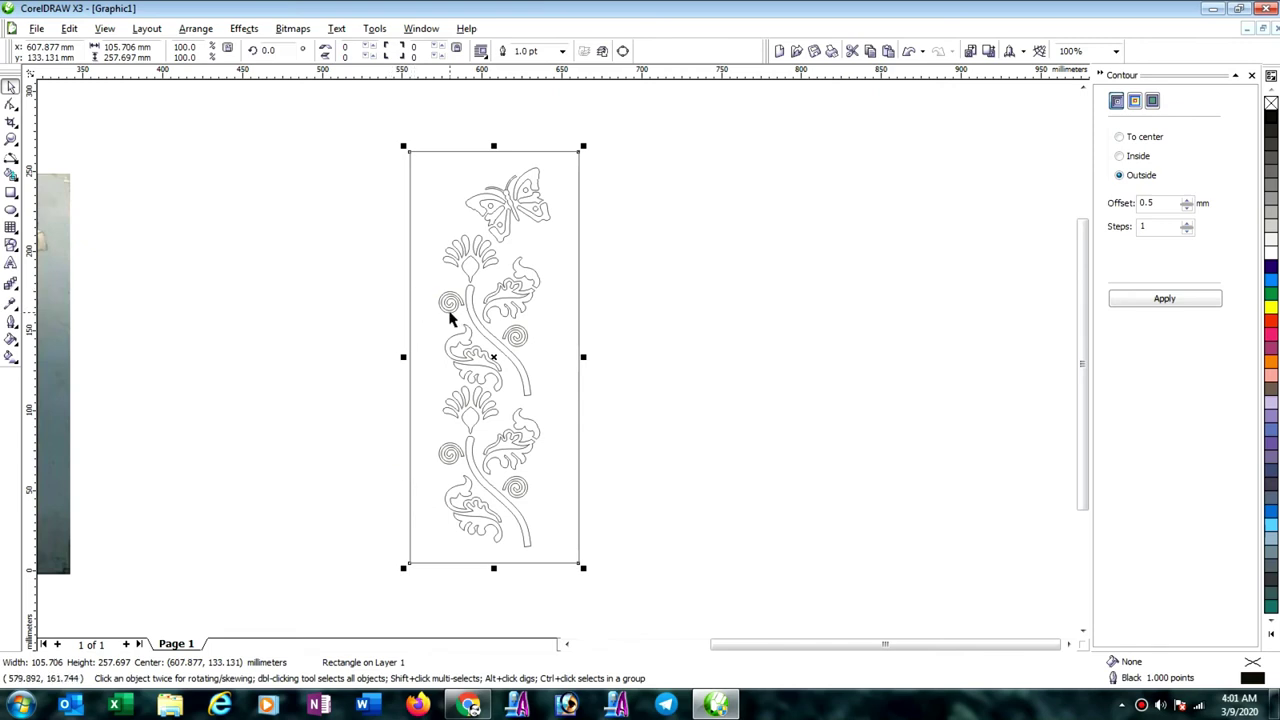
click(679, 303)
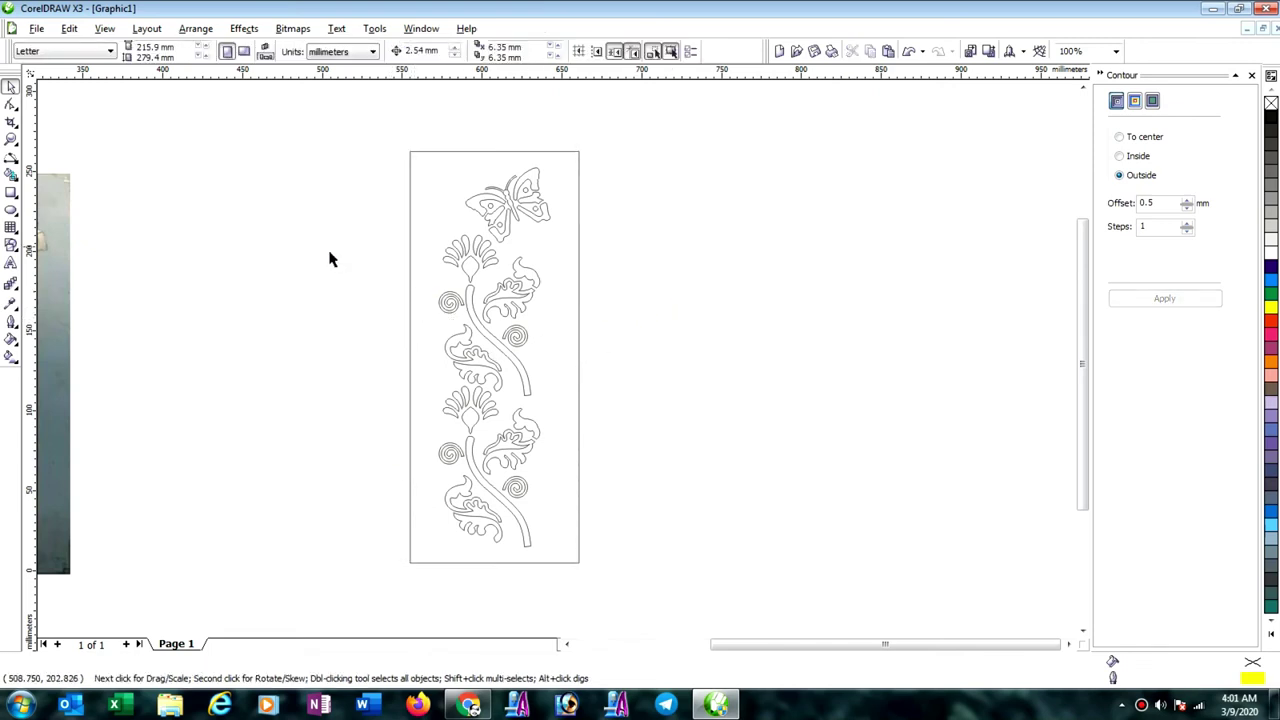
scroll(258, 330, down, 1)
scroll(371, 358, up, 2)
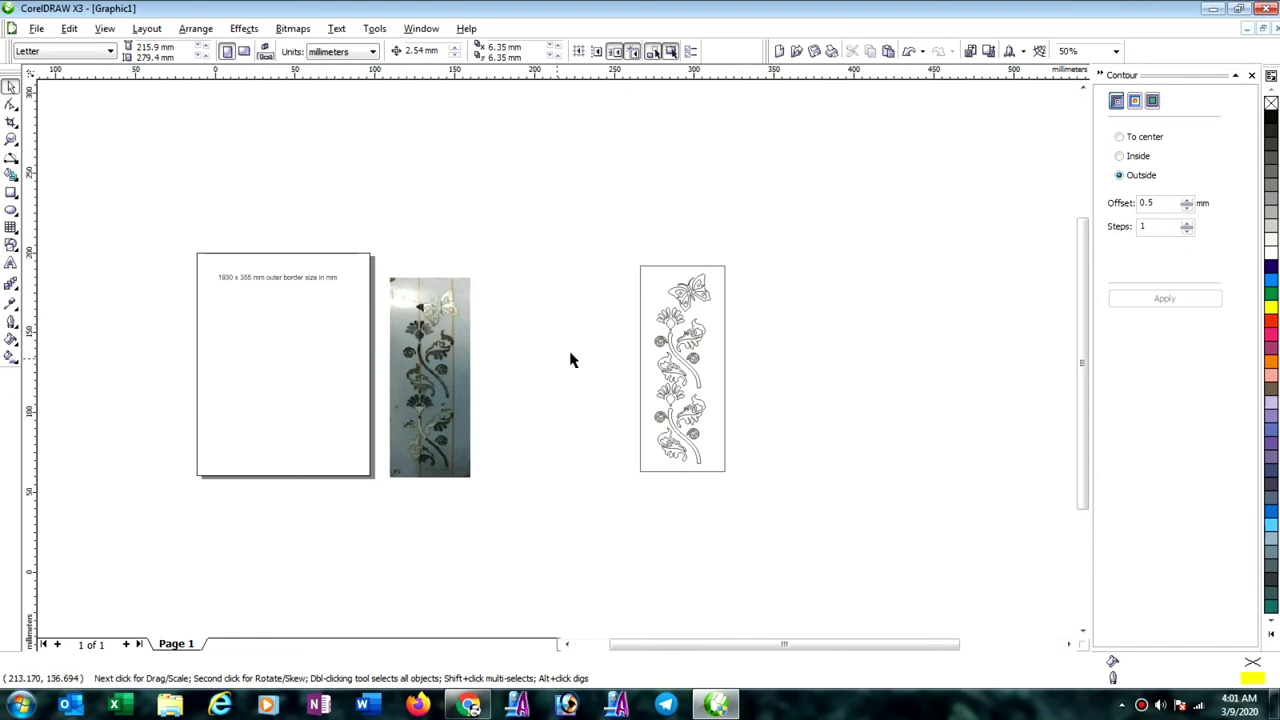
scroll(560, 363, up, 2)
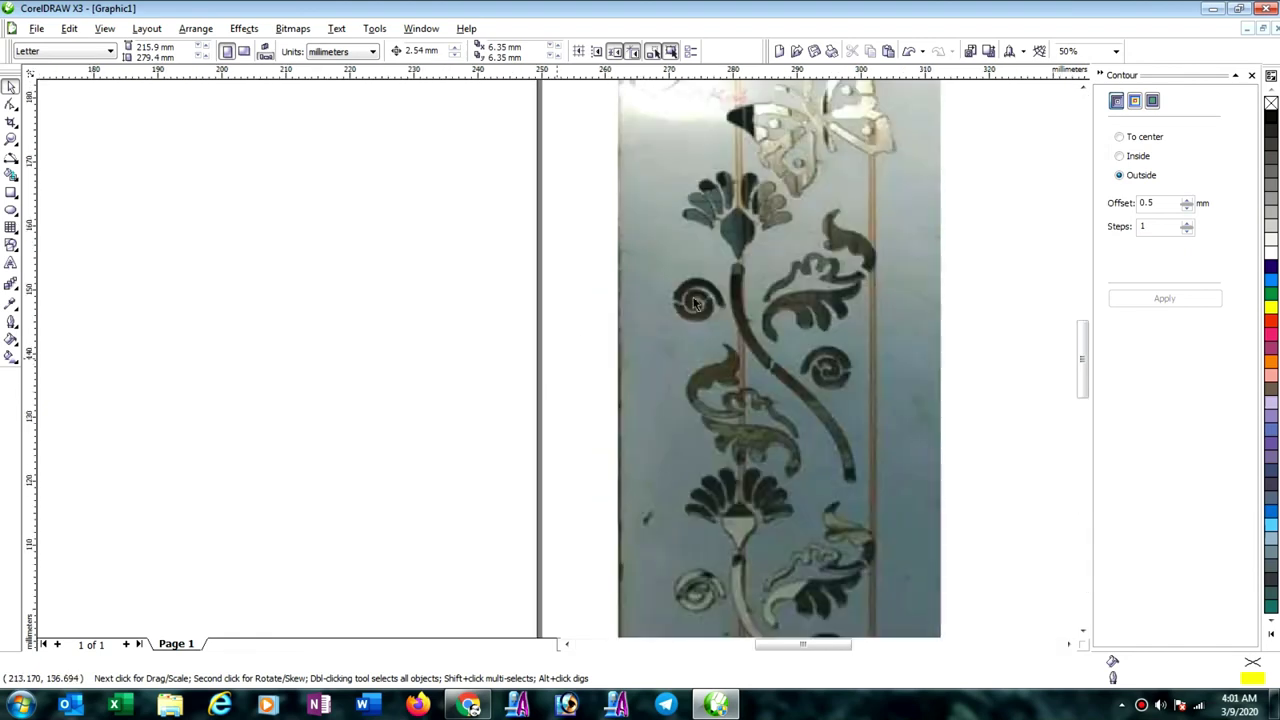
scroll(698, 318, up, 4)
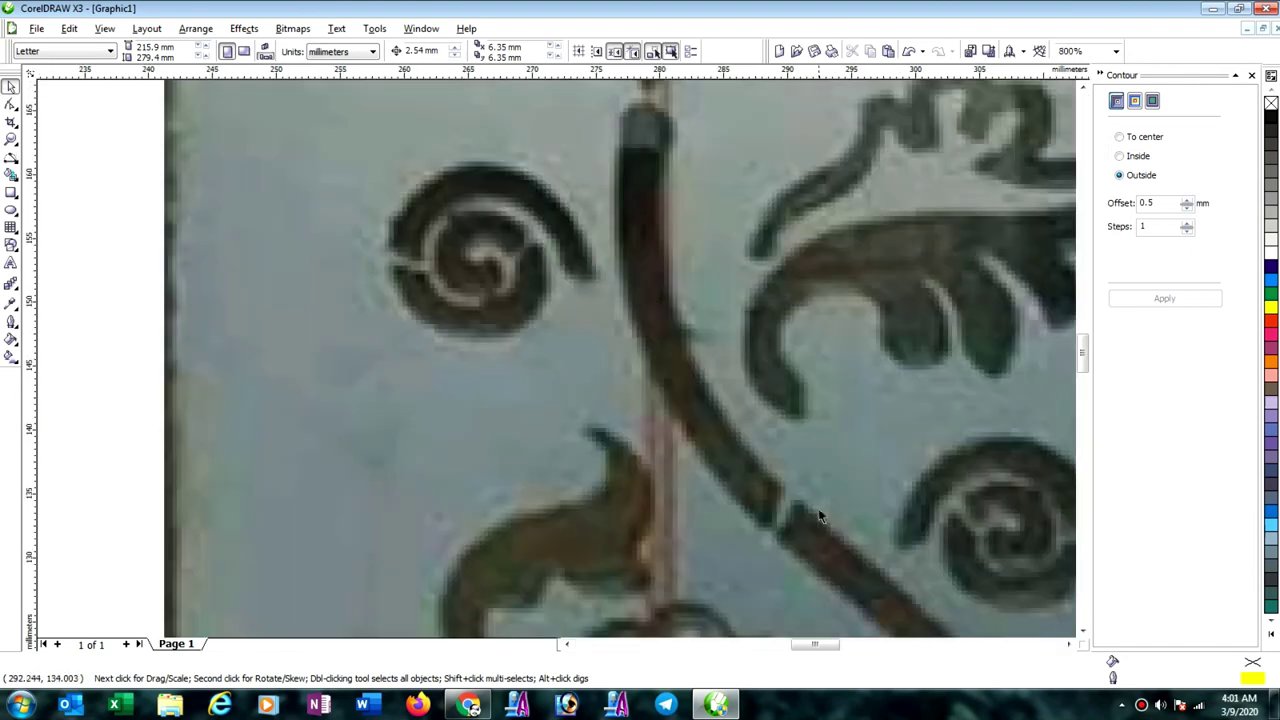
scroll(555, 361, down, 3)
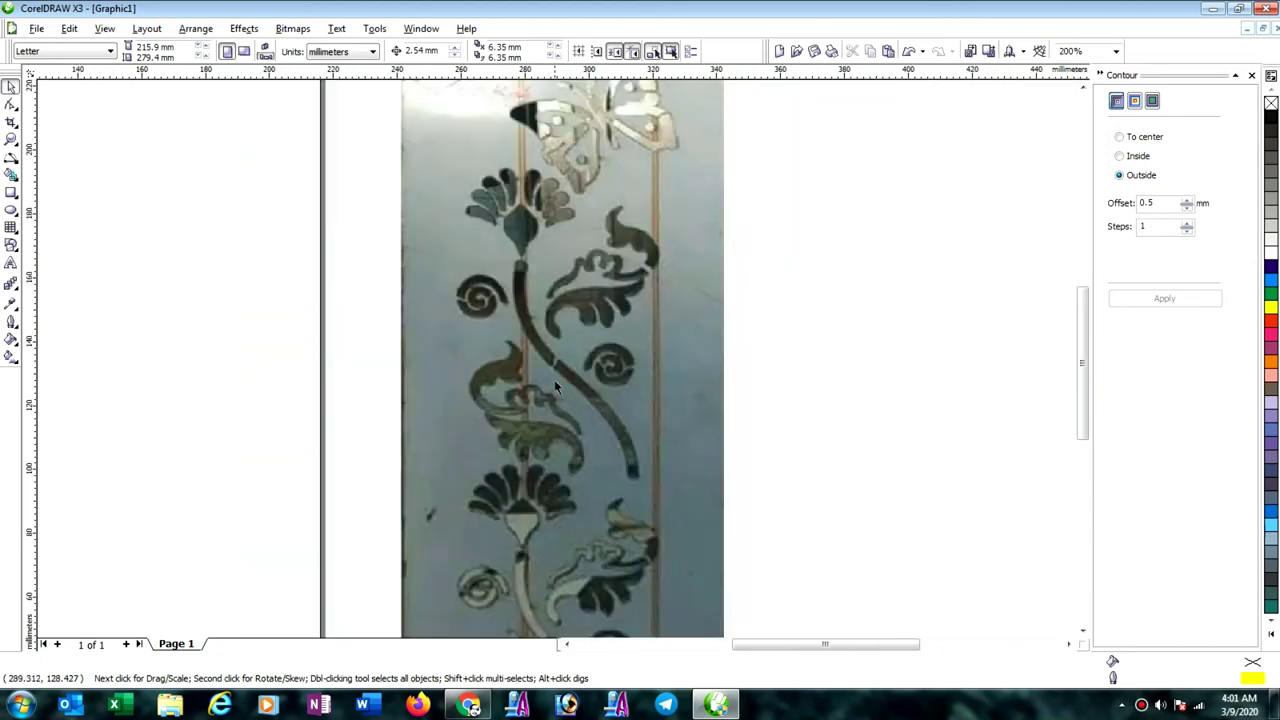
scroll(557, 370, down, 1)
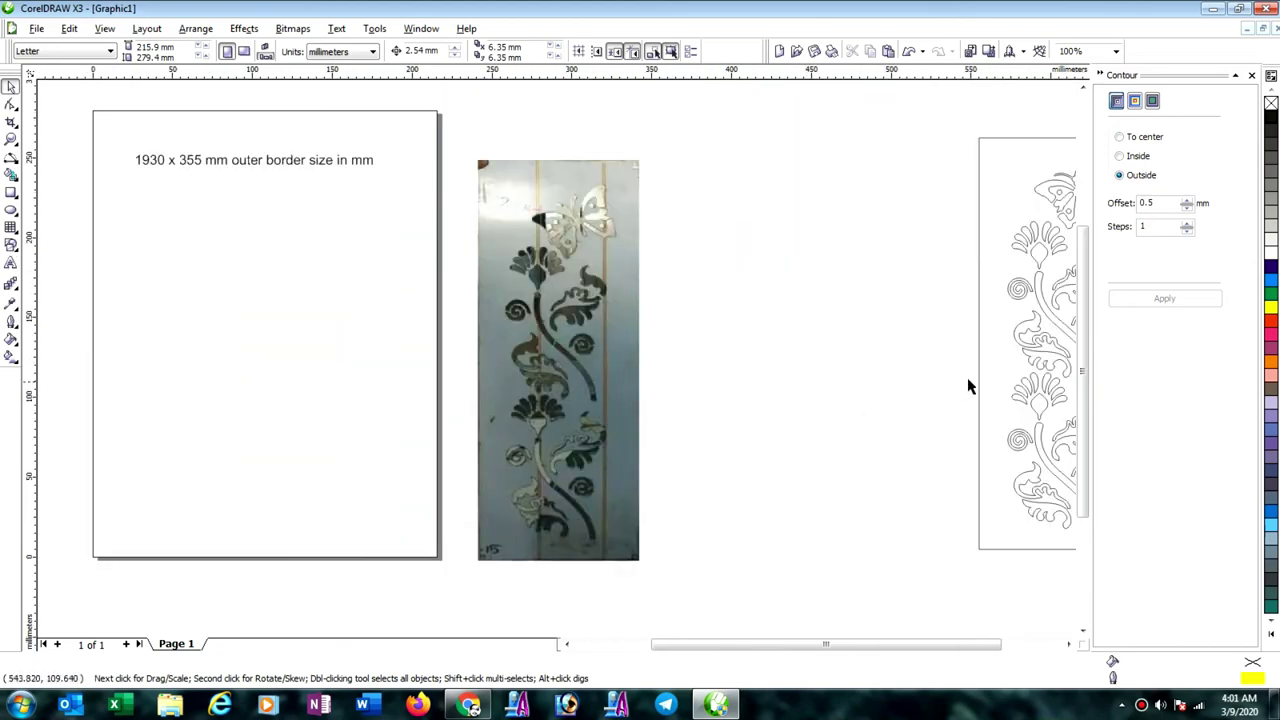
scroll(1047, 315, up, 1)
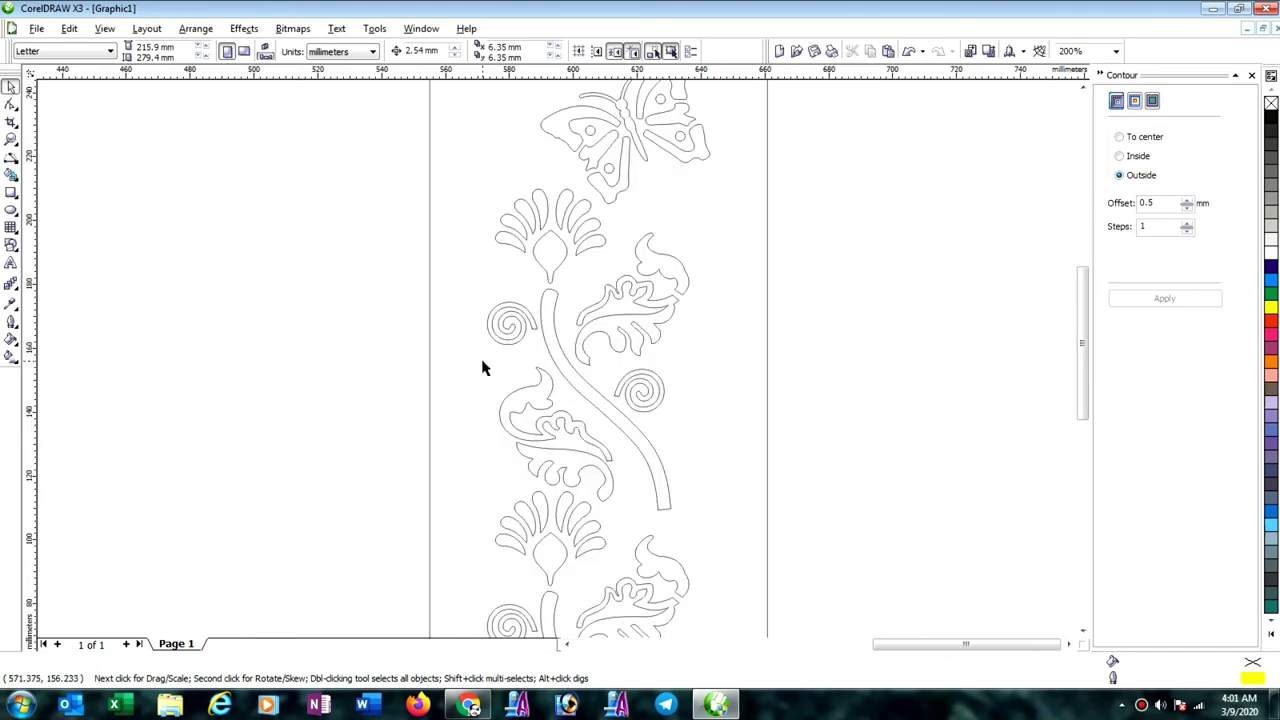
scroll(490, 373, down, 2)
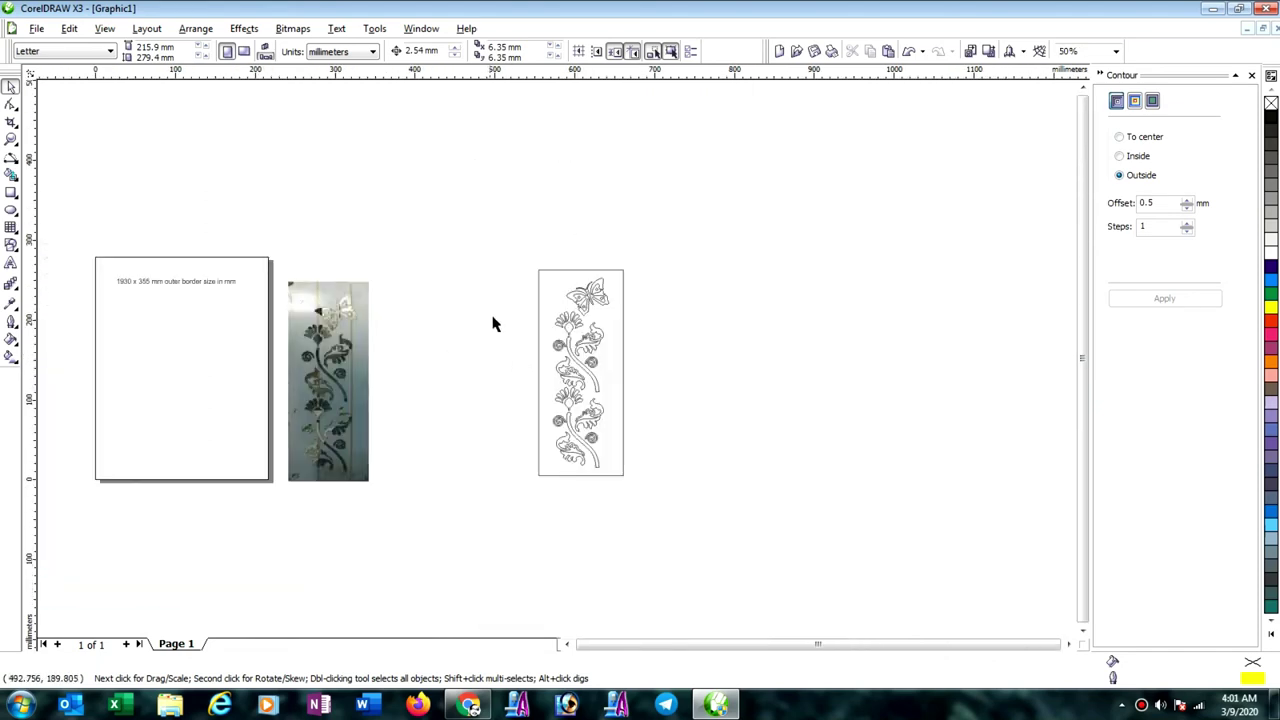
Delete the combined design from the border rectangle and try a three-point curve across the gap in the photo's upper stem.
click(563, 326)
key(Delete)
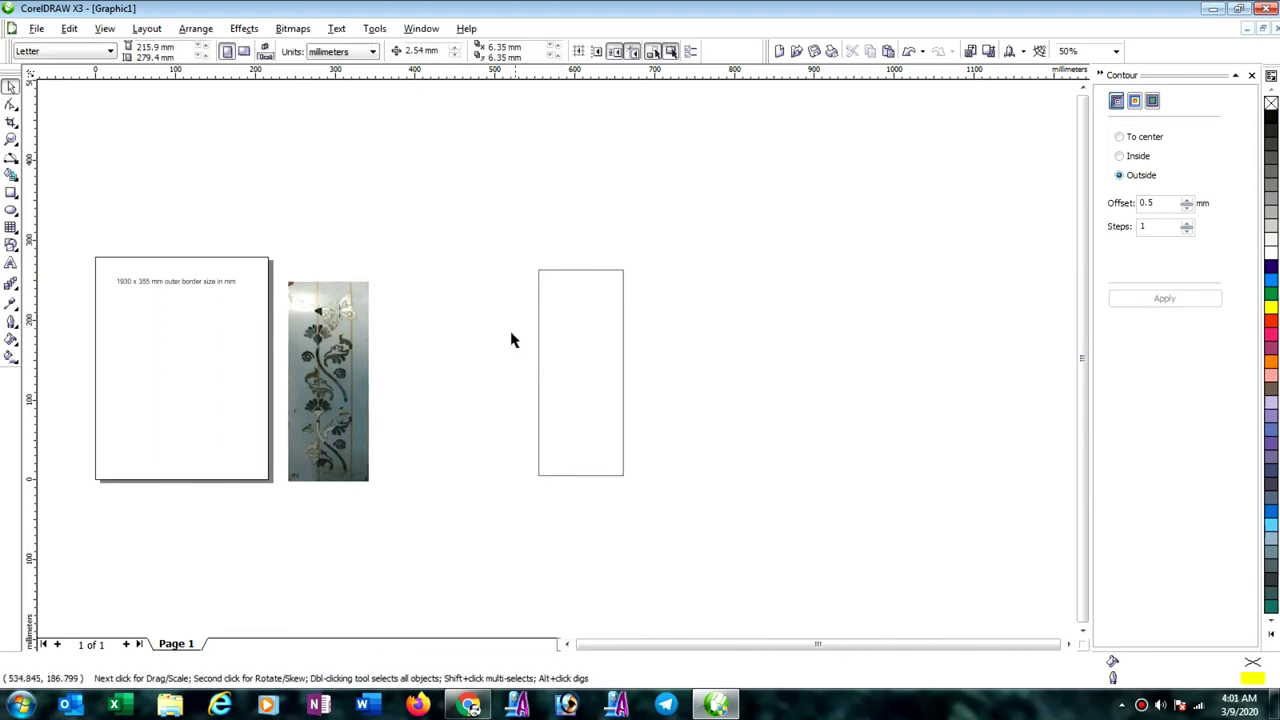
scroll(357, 347, up, 2)
scroll(544, 423, up, 2)
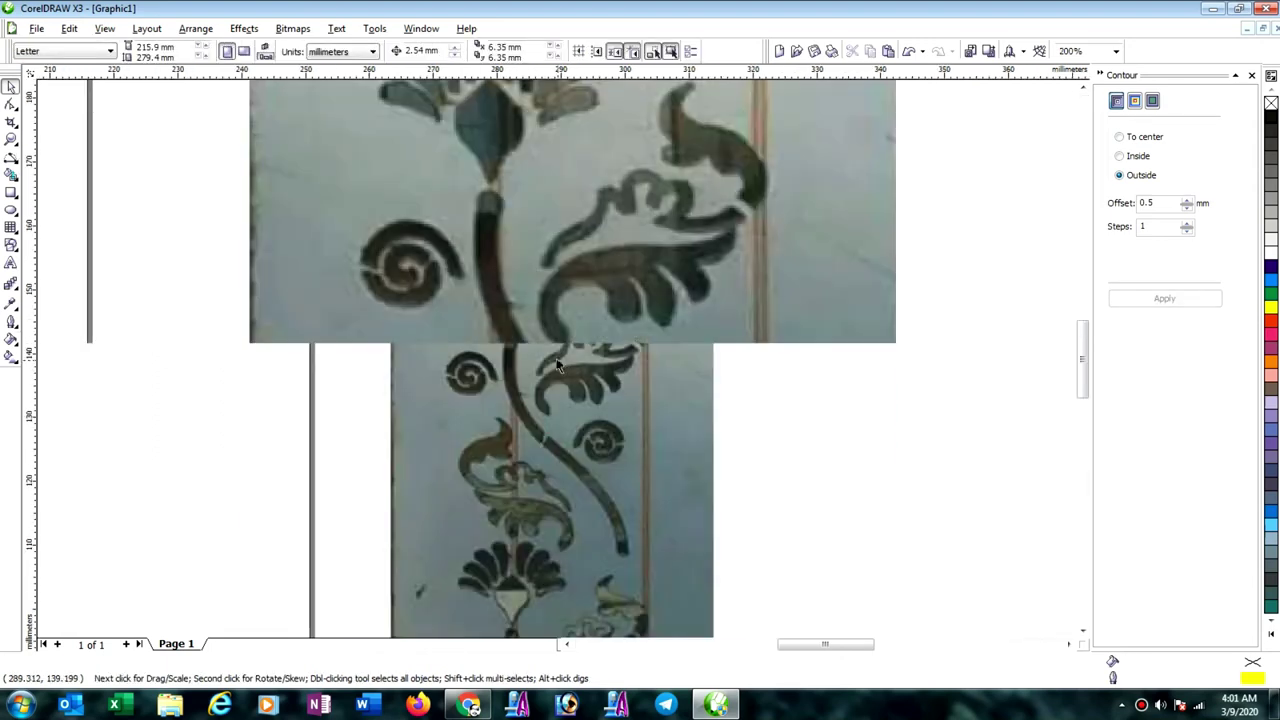
click(11, 157)
drag(573, 357, 517, 455)
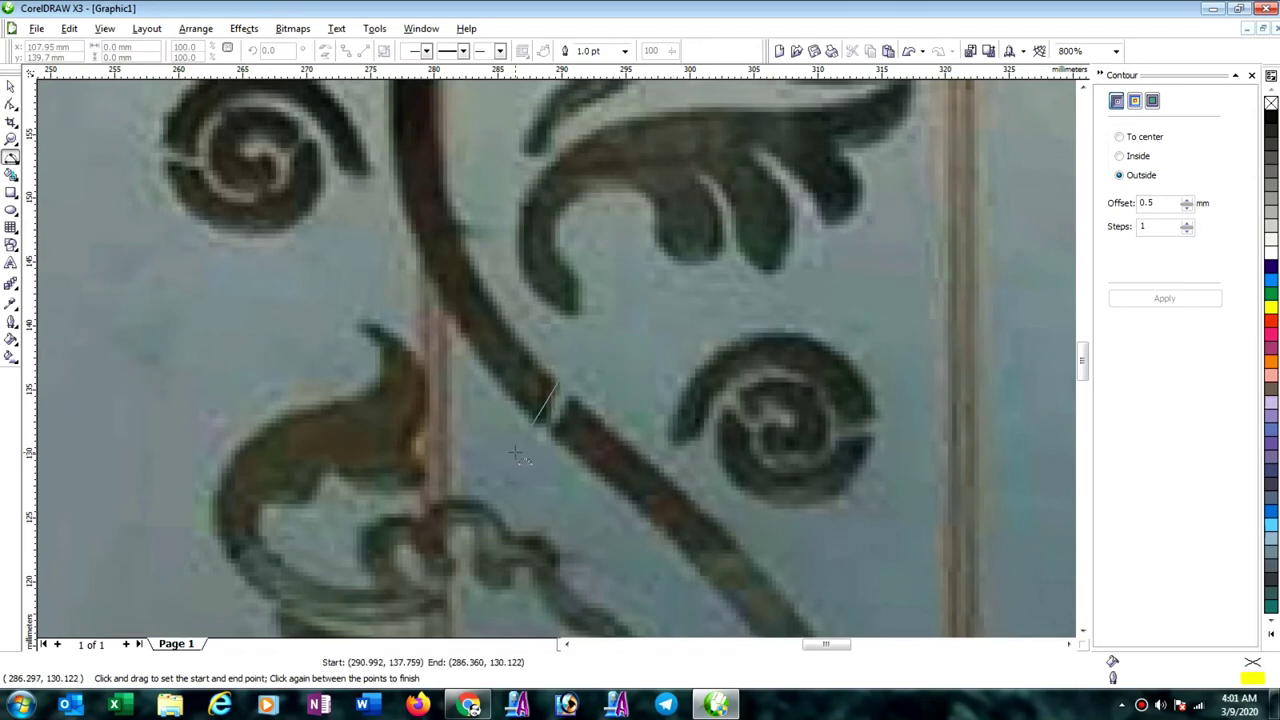
click(562, 425)
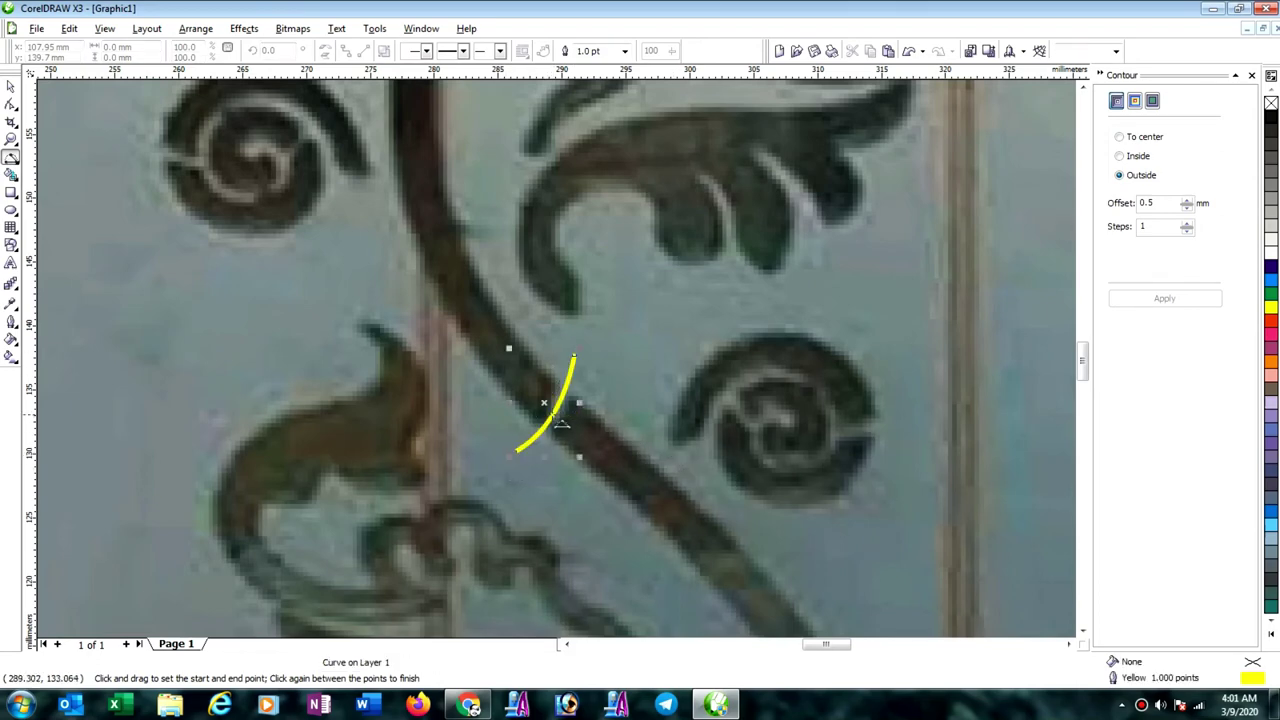
Try a short three-point curve about 2.2 x 2.5 mm across the gap in the photo's upper right spiral.
drag(735, 402, 757, 432)
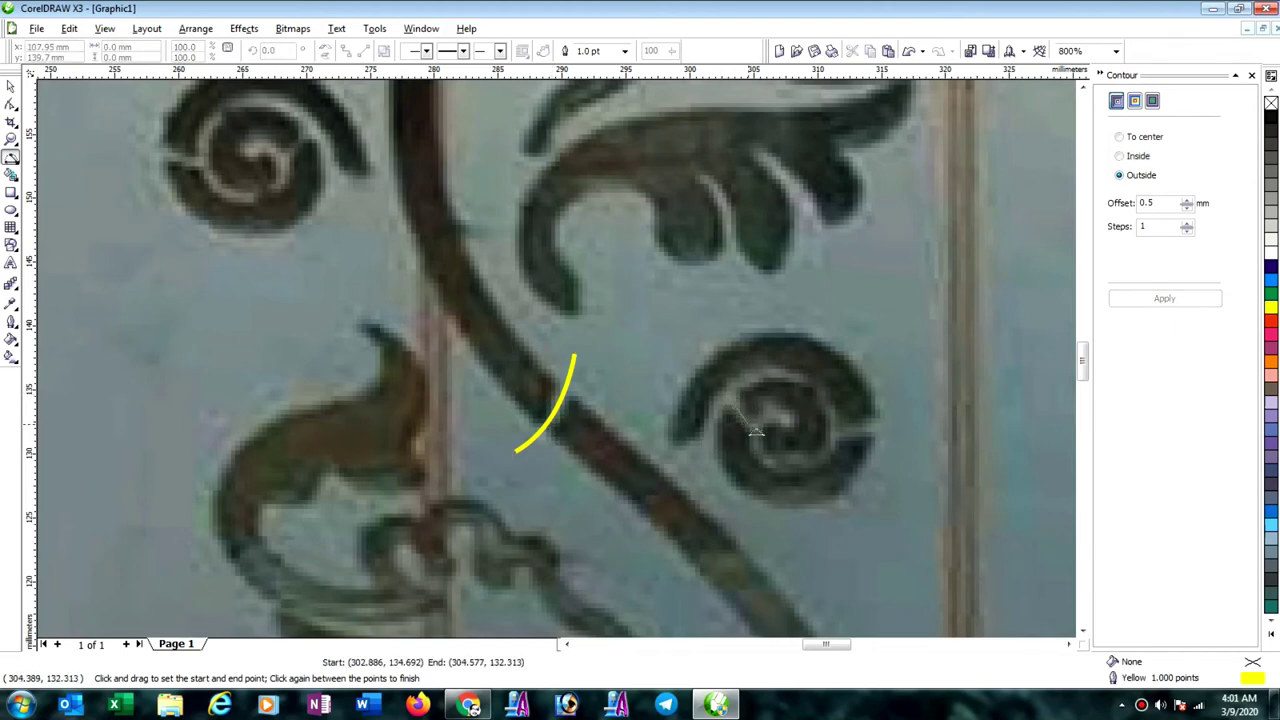
key(Escape)
drag(735, 400, 760, 432)
click(738, 411)
scroll(714, 411, down, 2)
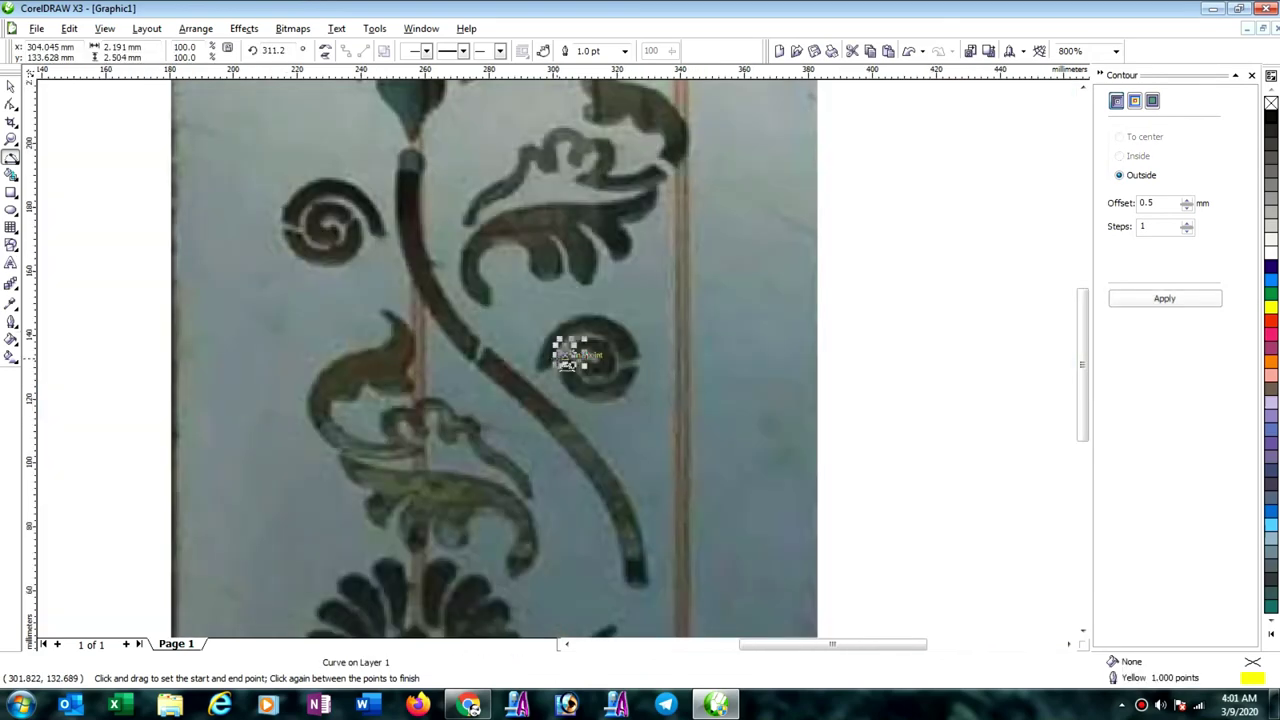
scroll(571, 356, down, 2)
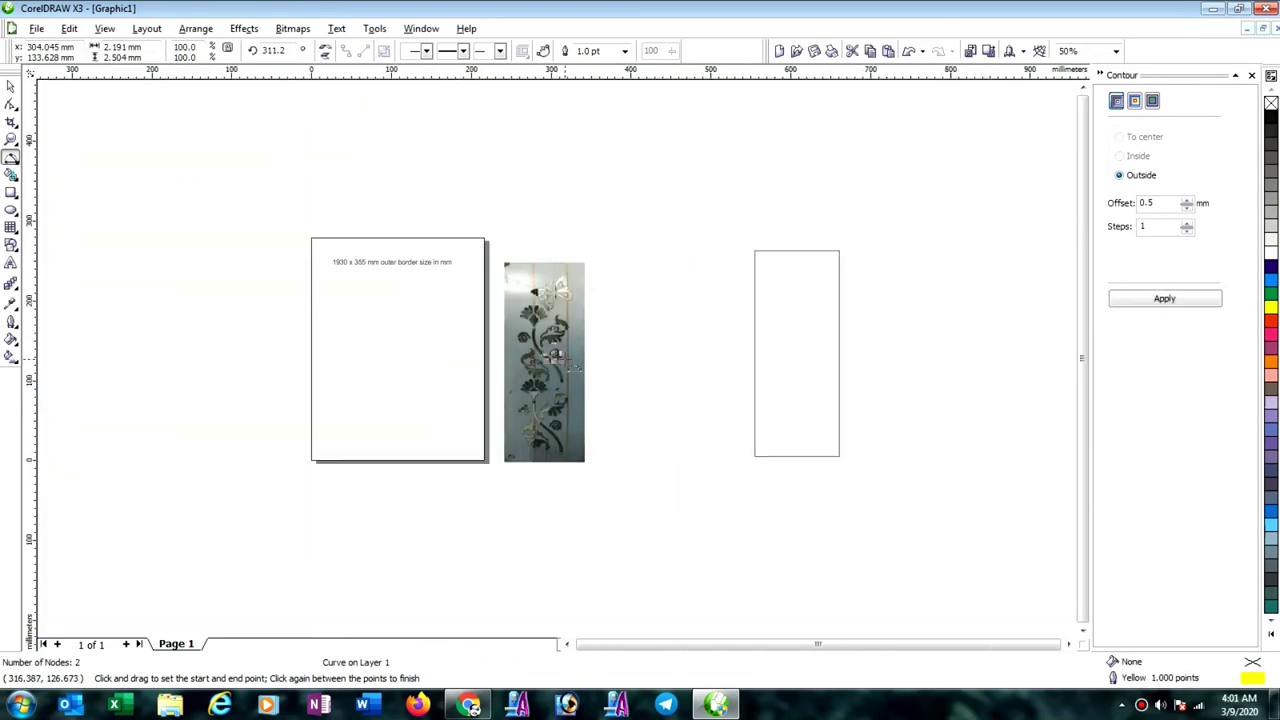
Undo the trial curves, the deletion, the black outlines, the centering and the move, returning the combined design to the photo.
key(ctrl+z)
key(ctrl+z)
key(ctrl+z)
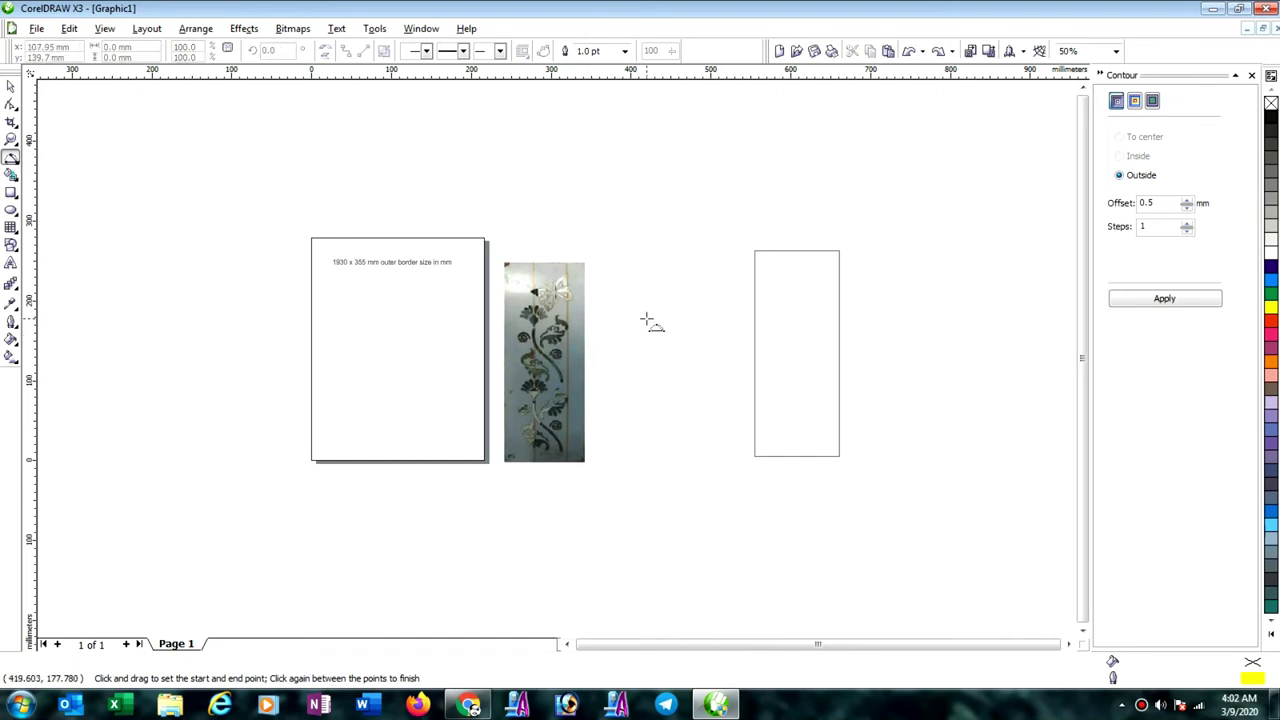
key(ctrl+z)
key(ctrl+z)
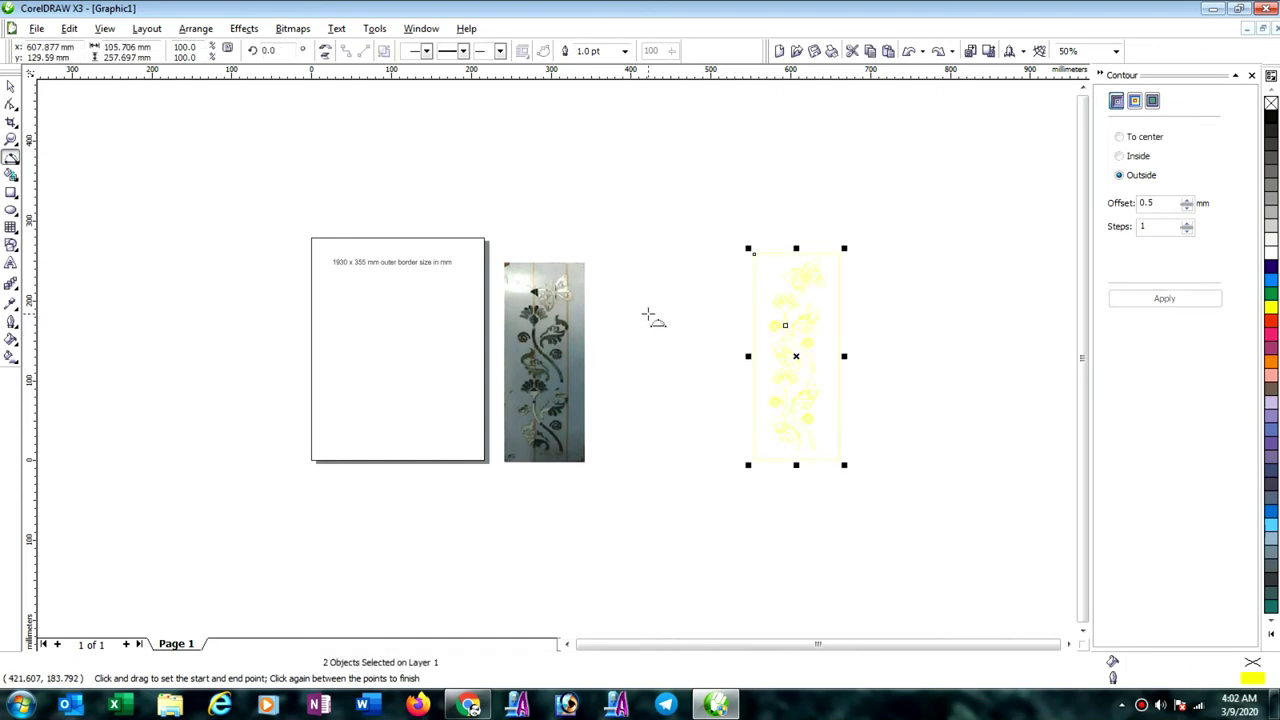
key(ctrl+z)
key(ctrl+z)
Draw a three-point curve about 4.8 x 8 mm across the upper stem outline at the photo's gap.
scroll(529, 377, up, 2)
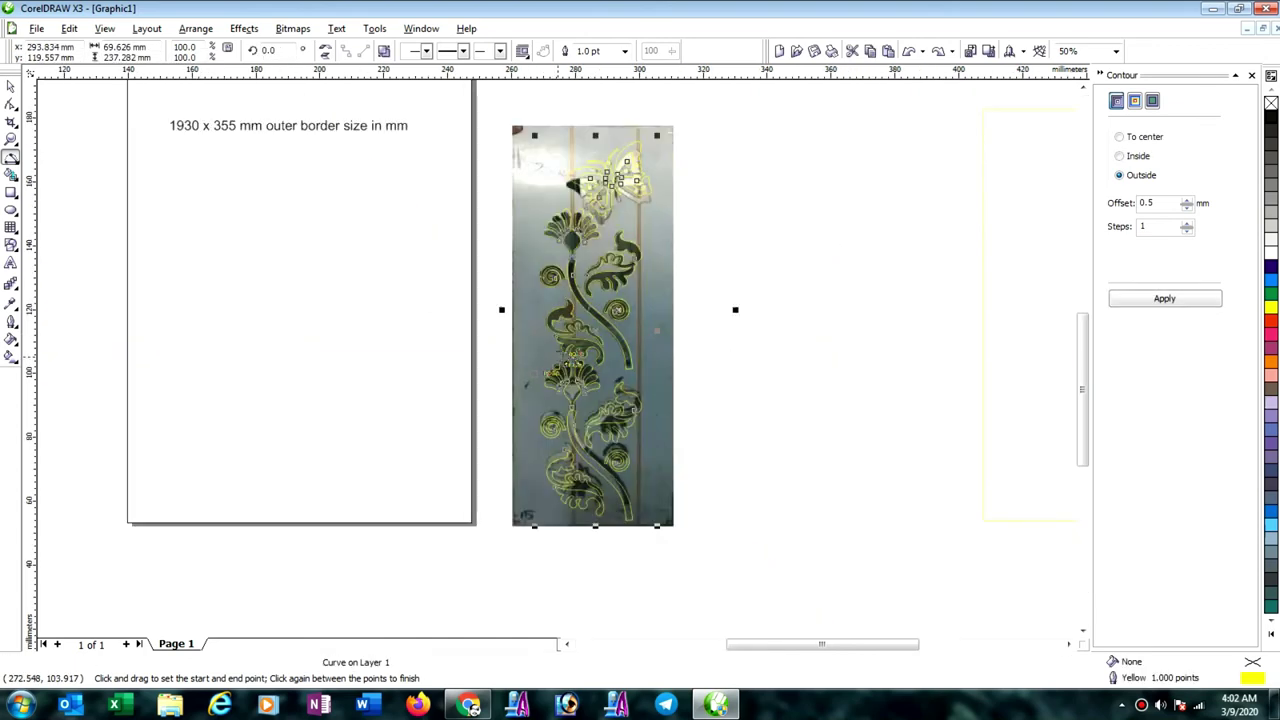
scroll(551, 360, up, 1)
scroll(322, 236, up, 3)
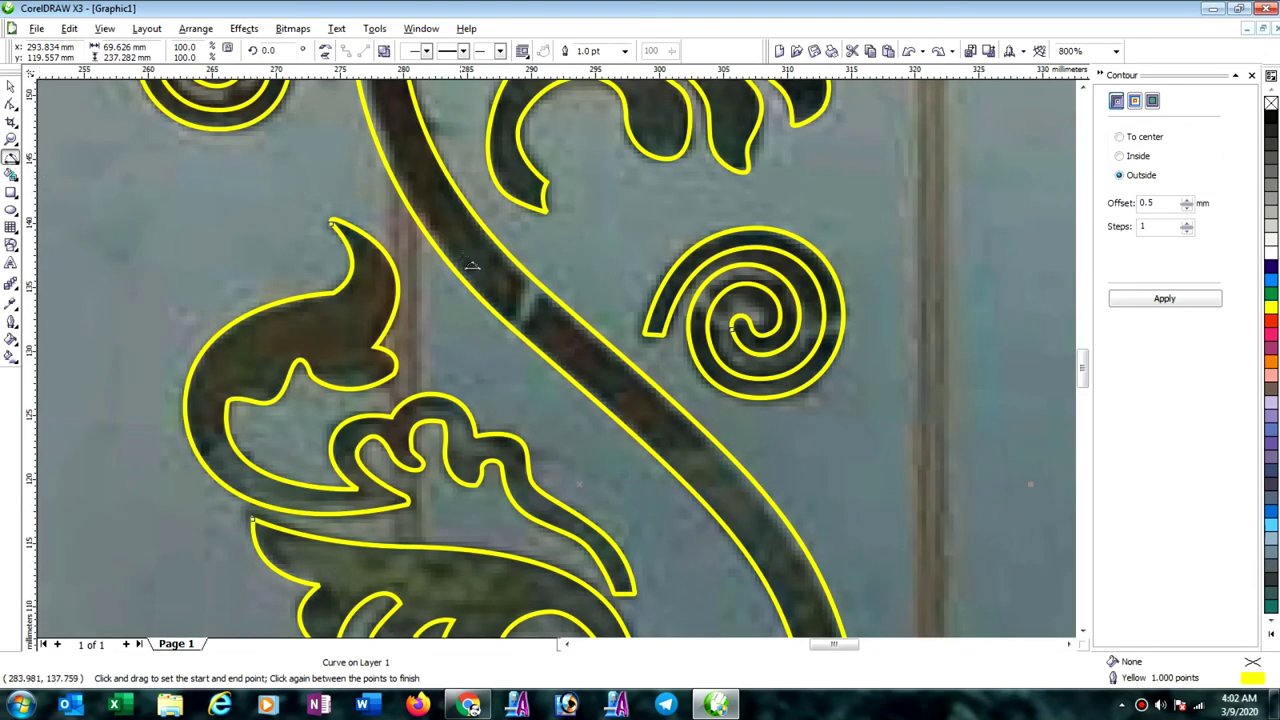
drag(520, 309, 486, 353)
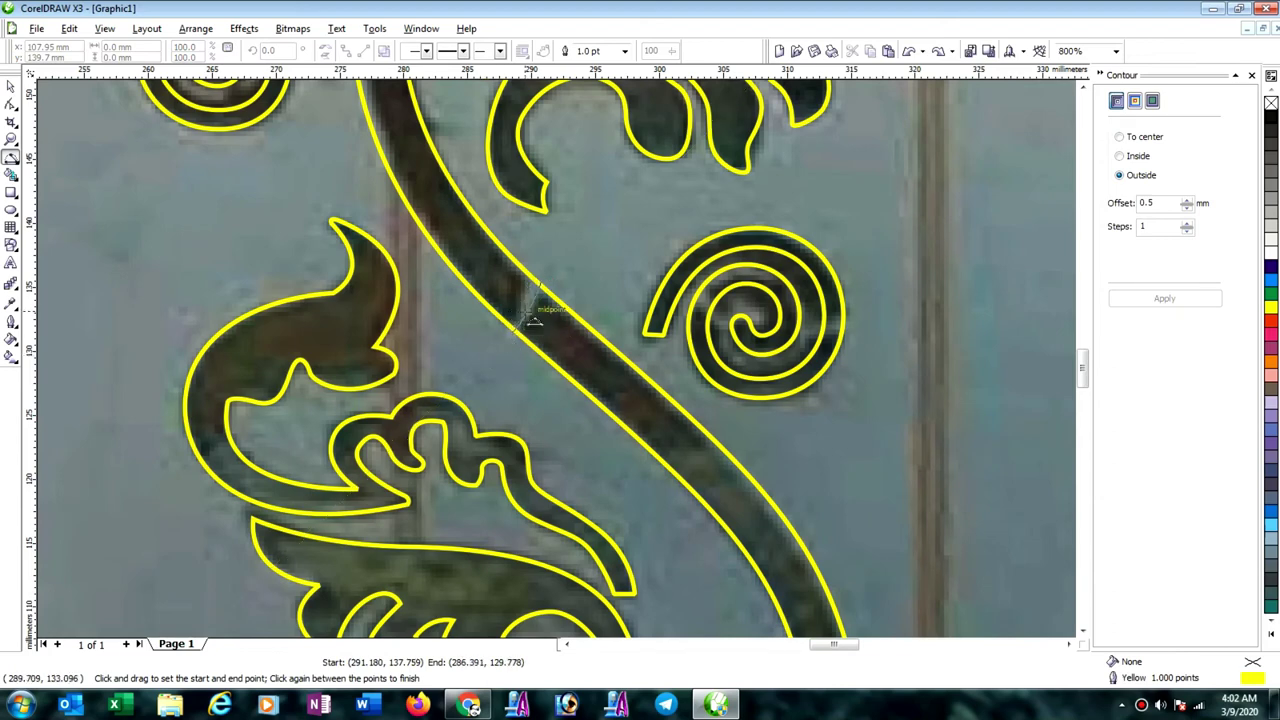
click(530, 311)
Draw two short three-point curves, about 4.3 x 1 mm and 2.1 x 2.1 mm, across the upper right spiral at its gaps.
scroll(760, 302, up, 1)
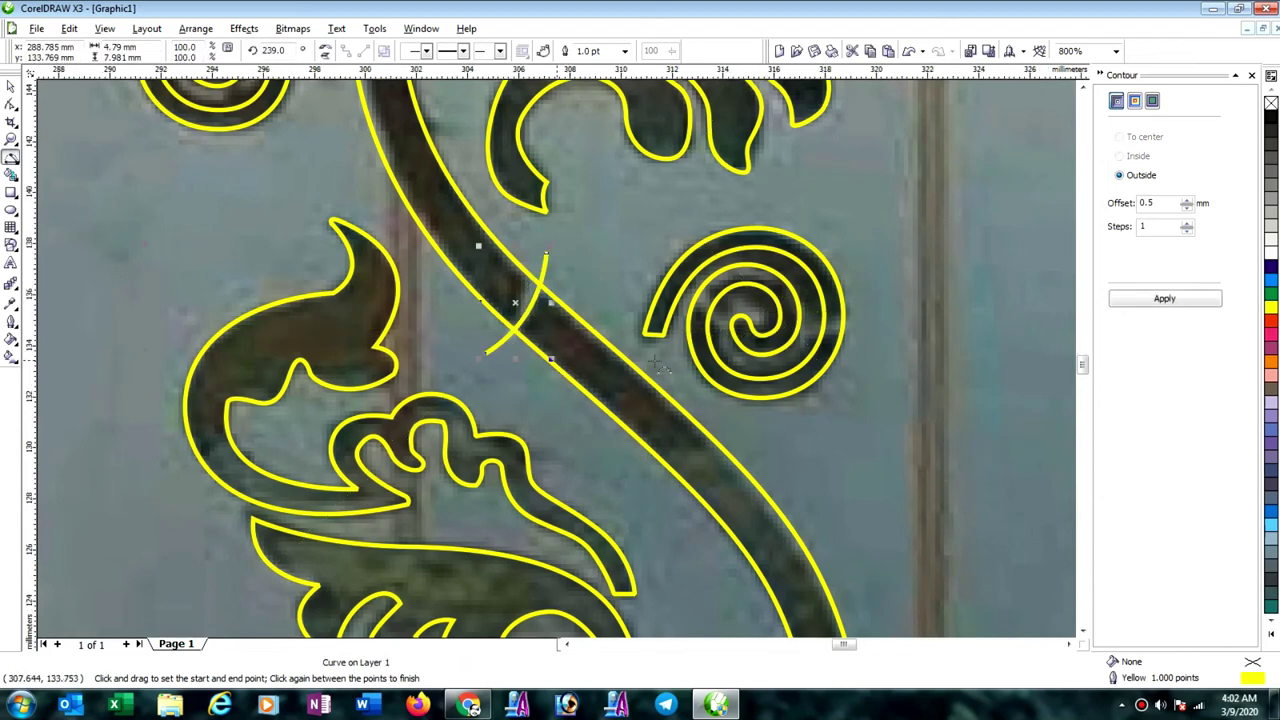
scroll(657, 365, up, 1)
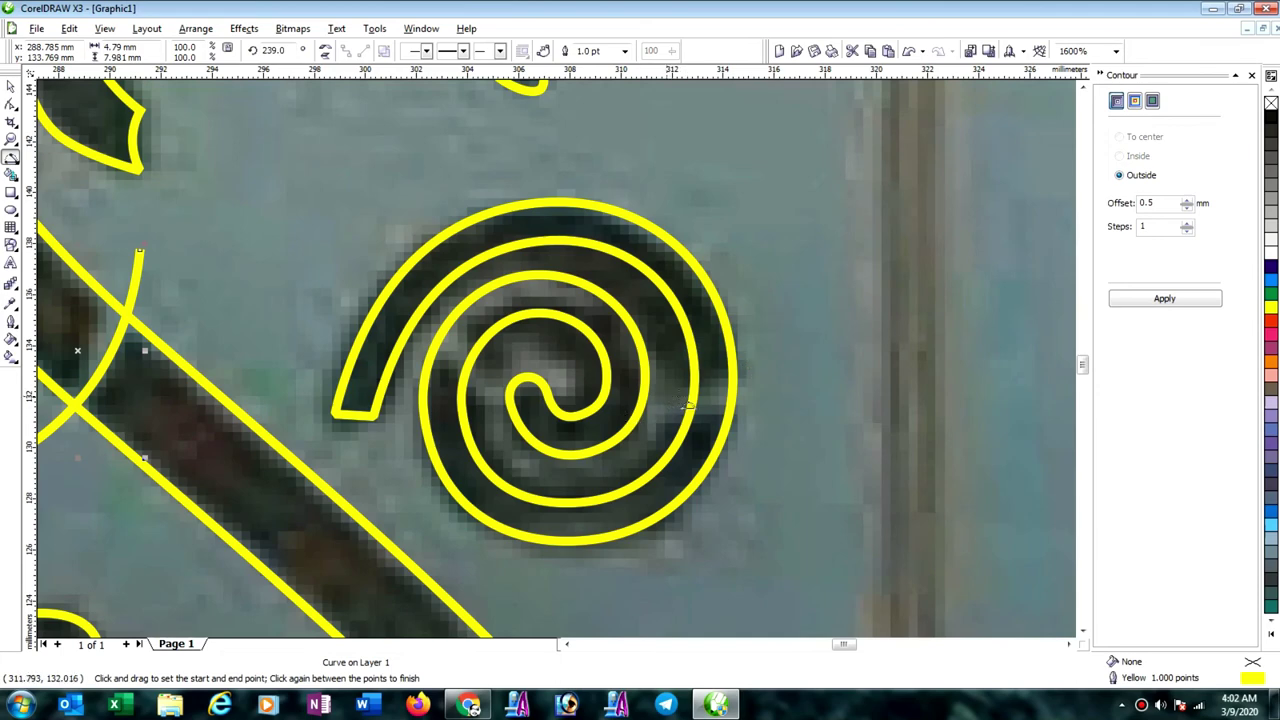
drag(688, 405, 786, 362)
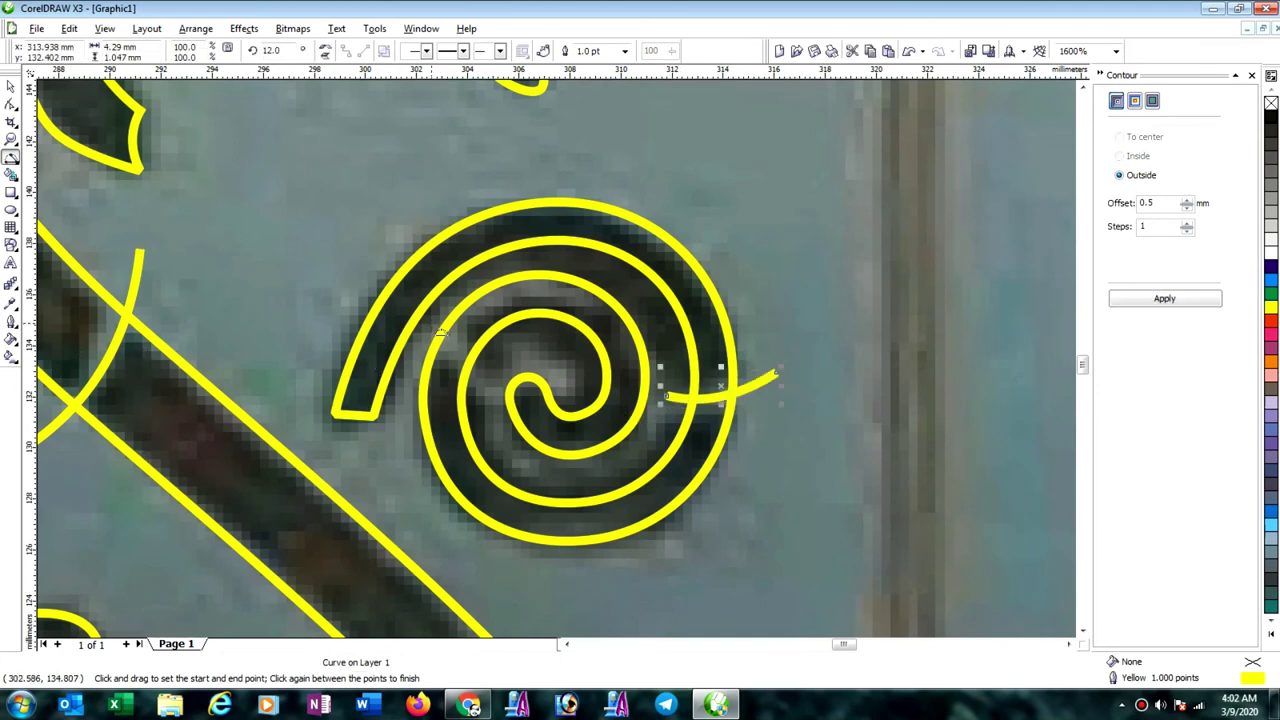
drag(439, 335, 456, 366)
Draw two short three-point curves, about 2.4 x 1.8 mm and 4 x 1.1 mm, across the upper left spiral at its gaps.
scroll(535, 345, down, 2)
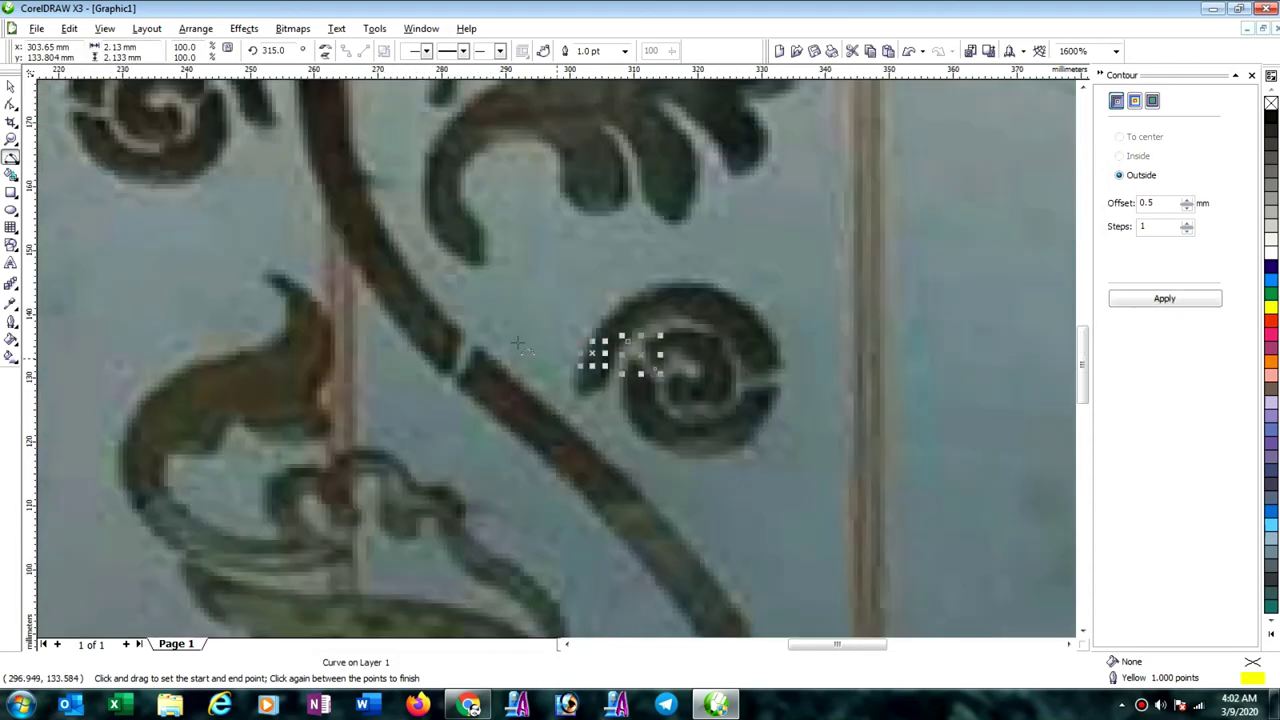
scroll(645, 350, up, 2)
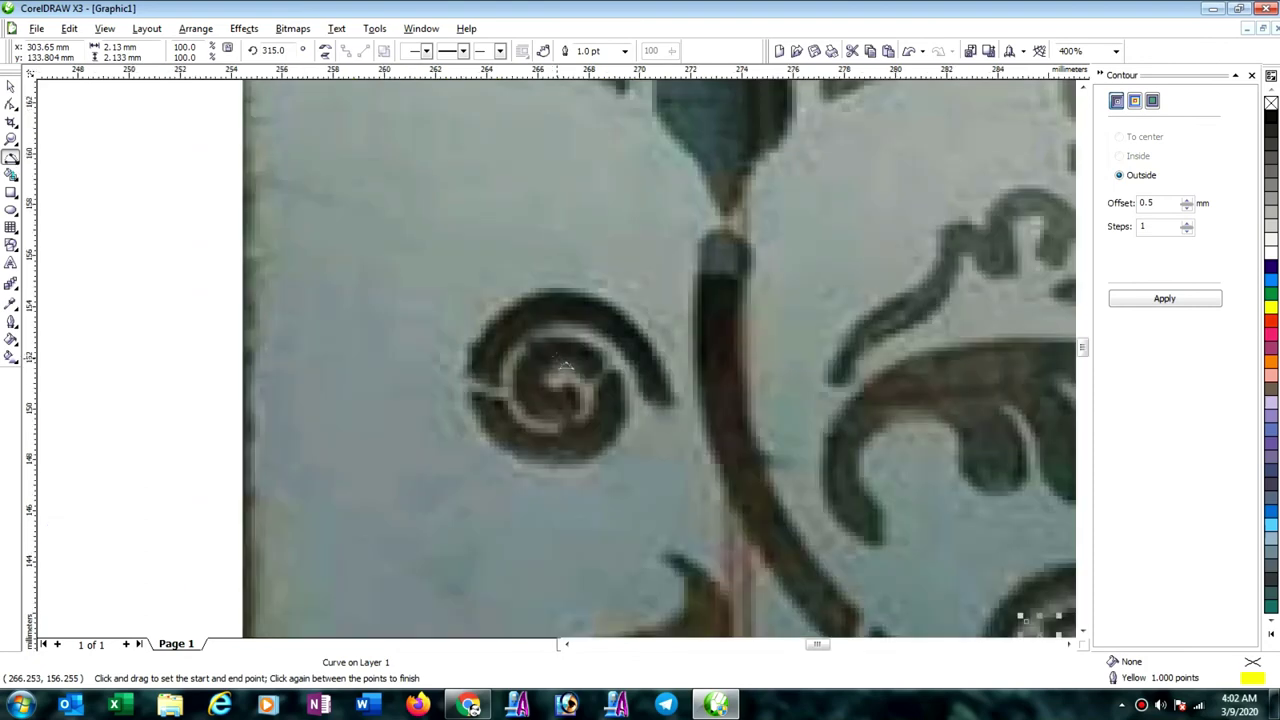
scroll(648, 352, up, 2)
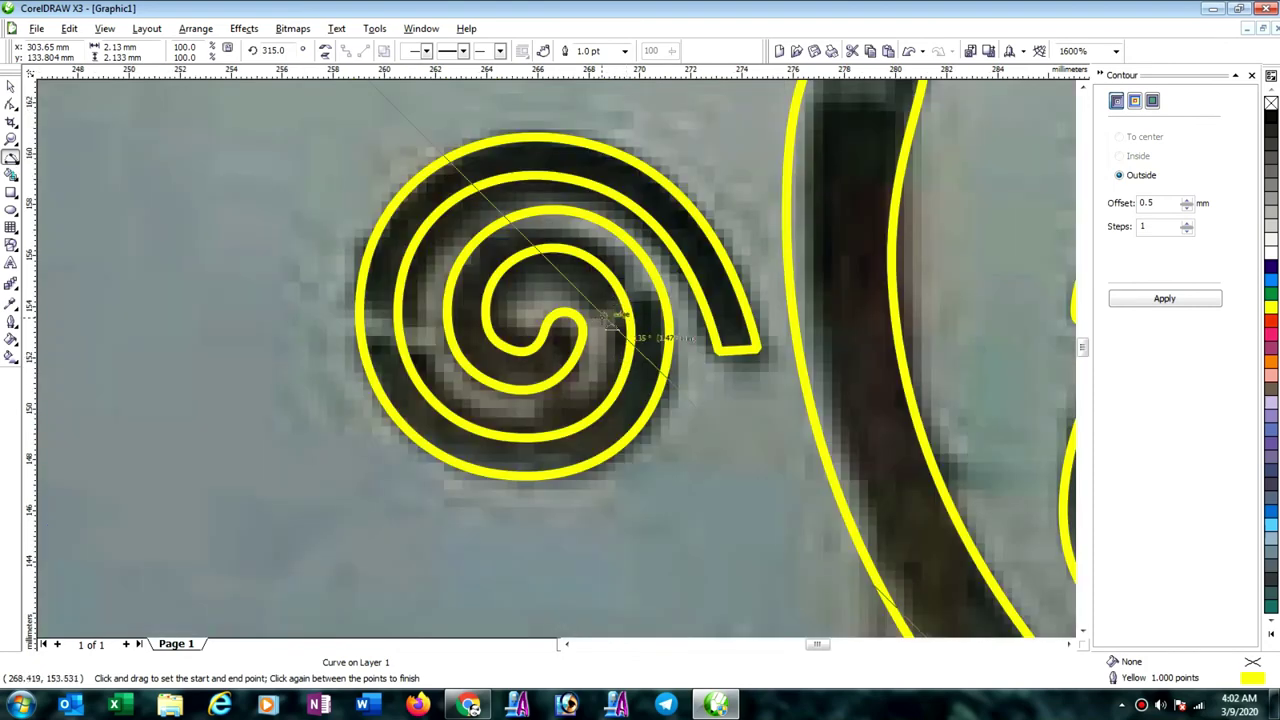
drag(604, 314, 665, 267)
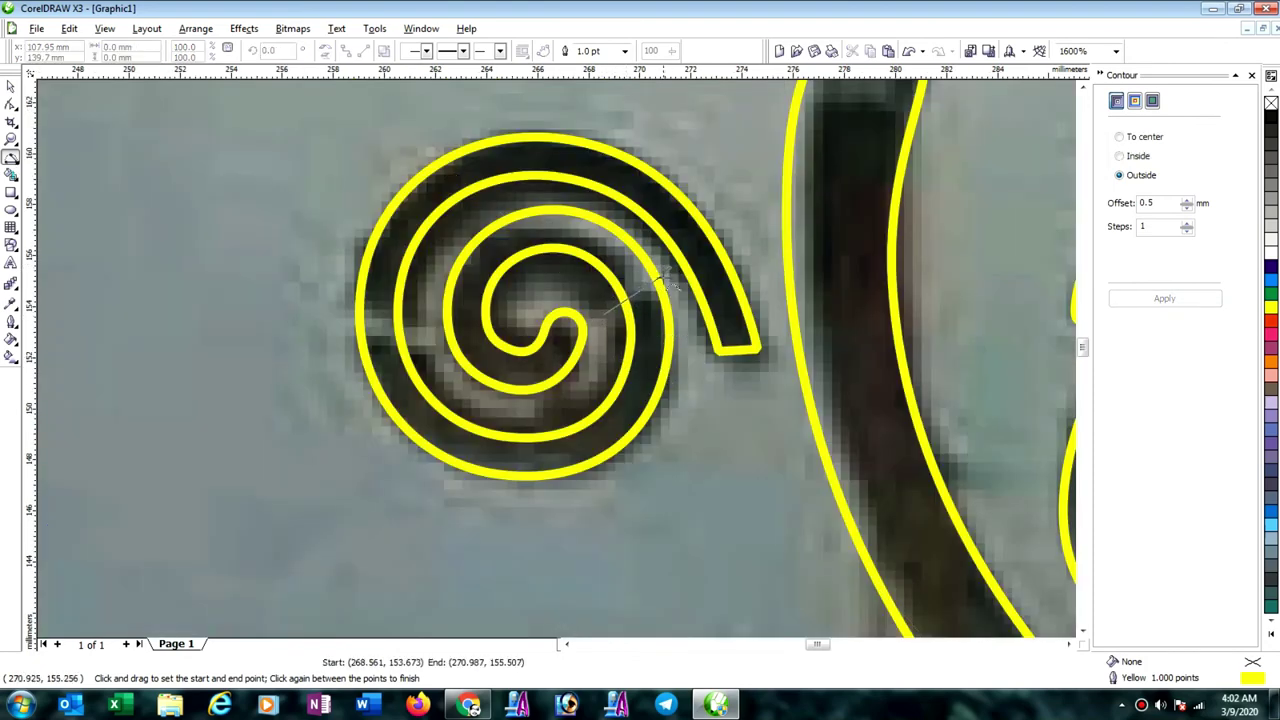
click(652, 296)
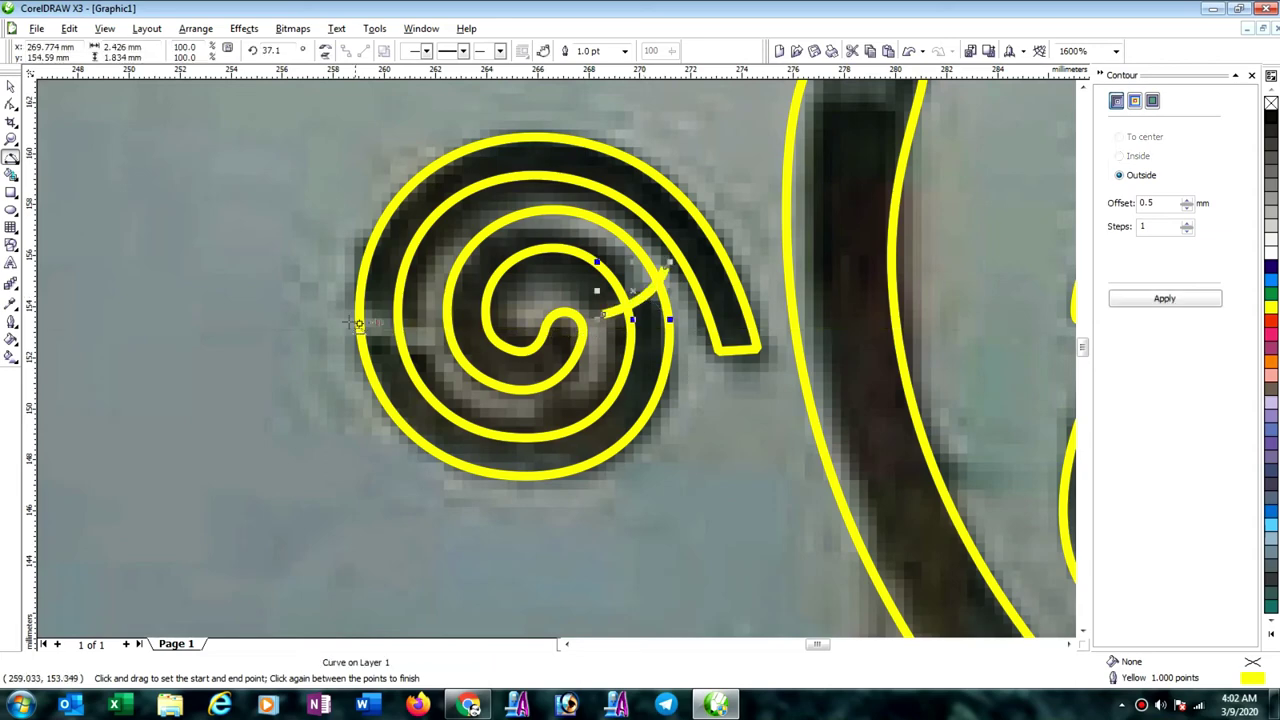
drag(322, 310, 424, 335)
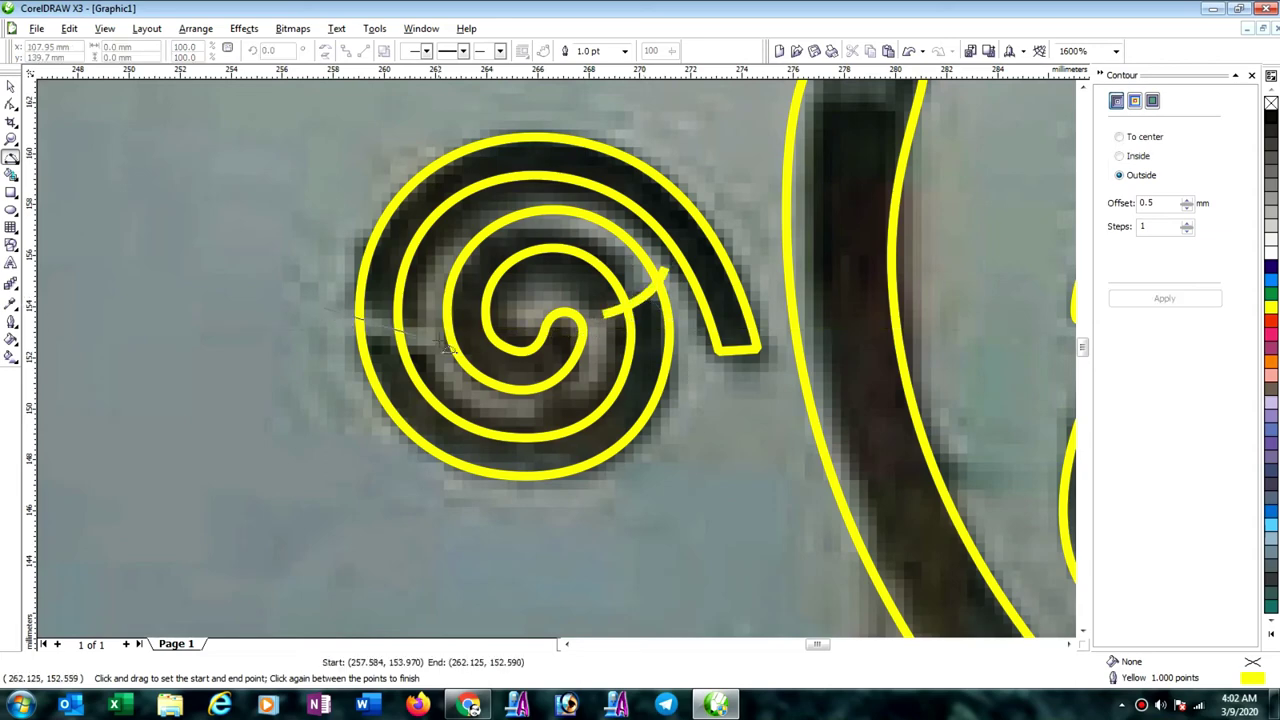
click(388, 337)
Draw a three-point curve about 4.4 x 7.6 mm across the middle of the lower stem outline.
scroll(528, 333, down, 8)
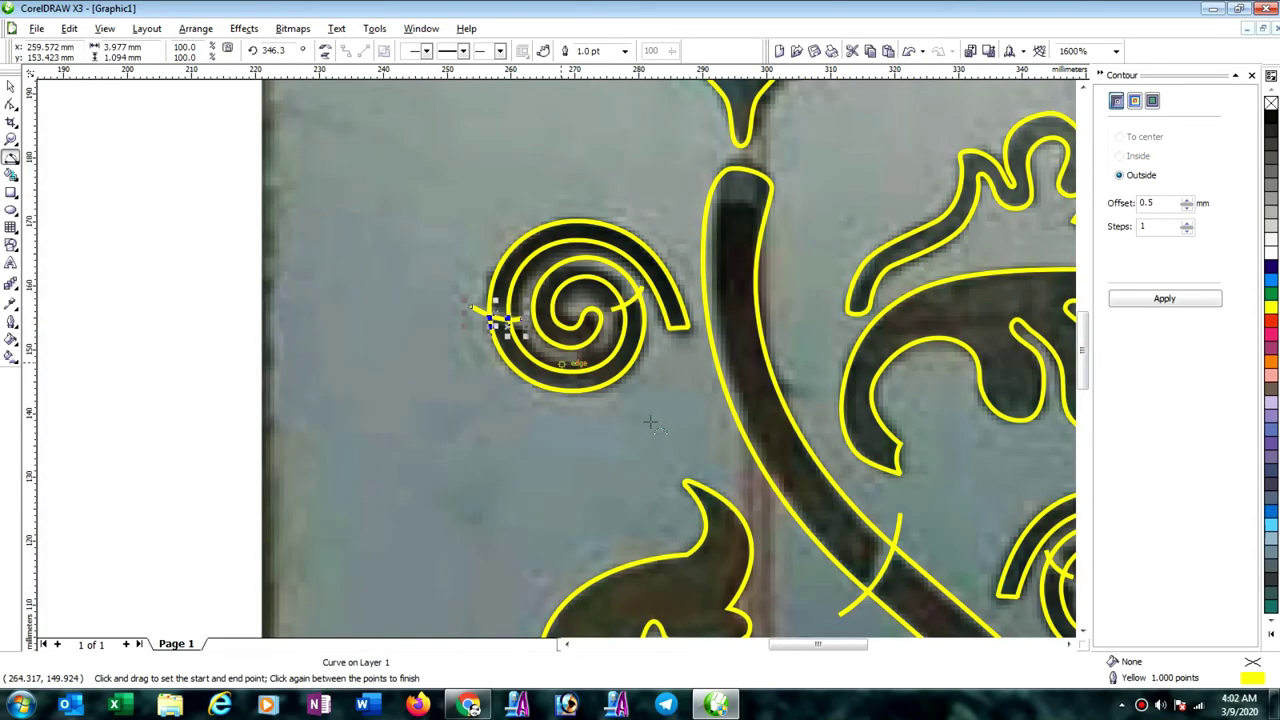
scroll(530, 333, up, 4)
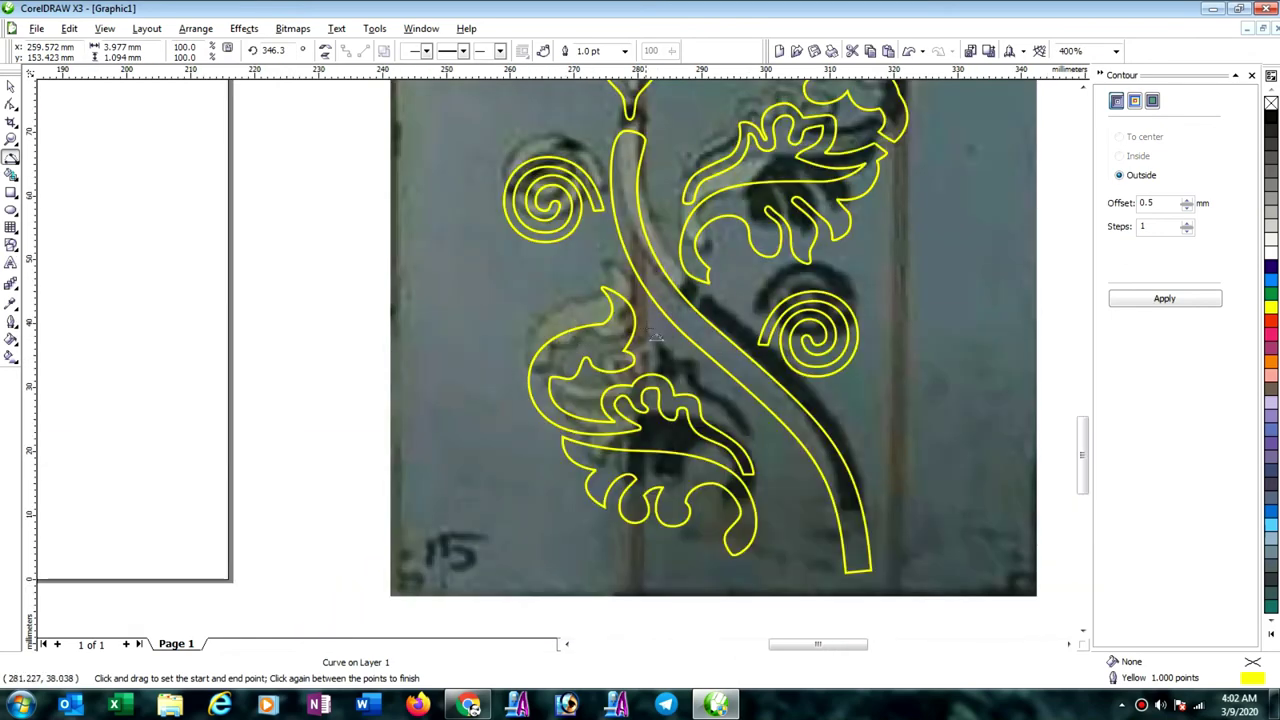
scroll(691, 314, up, 2)
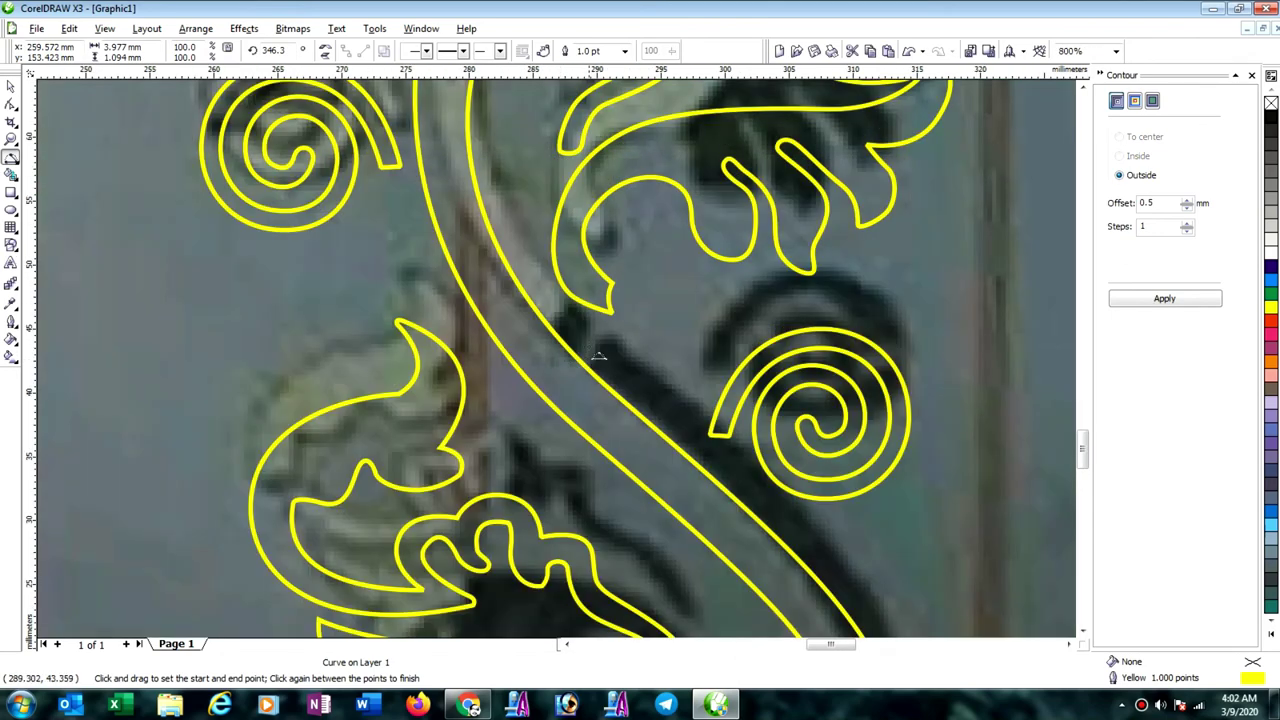
drag(605, 351, 555, 402)
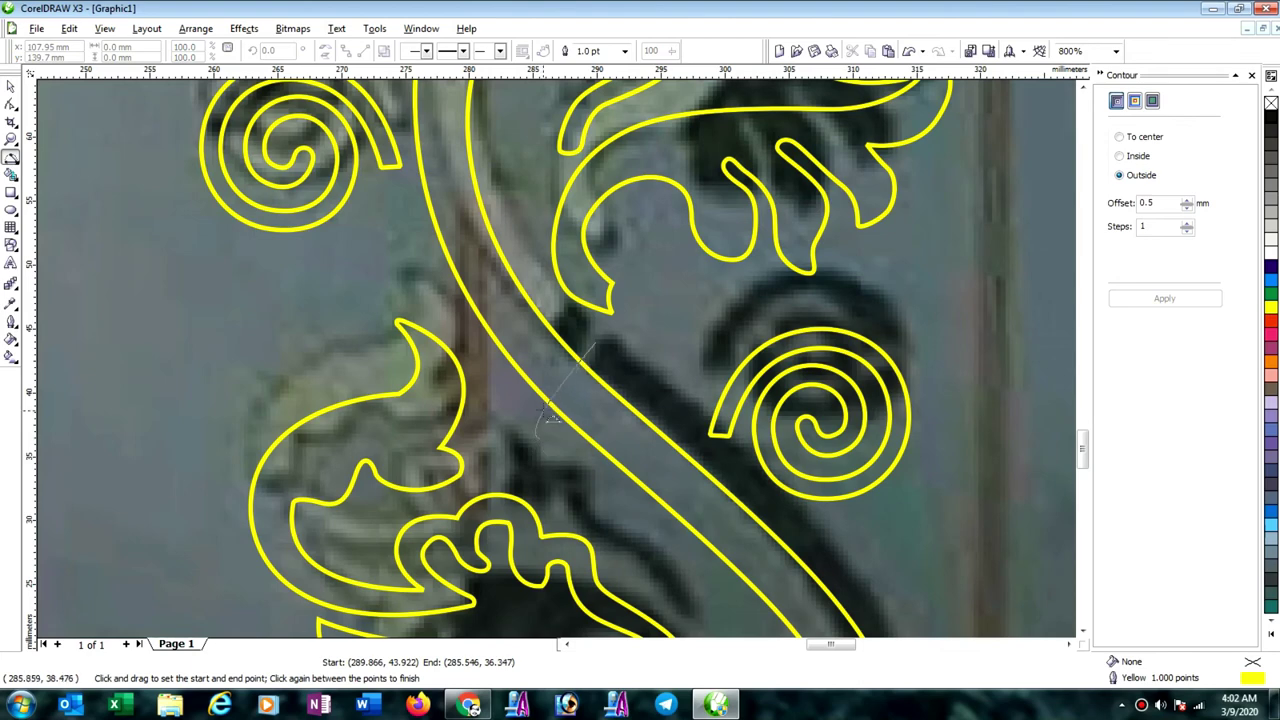
click(547, 403)
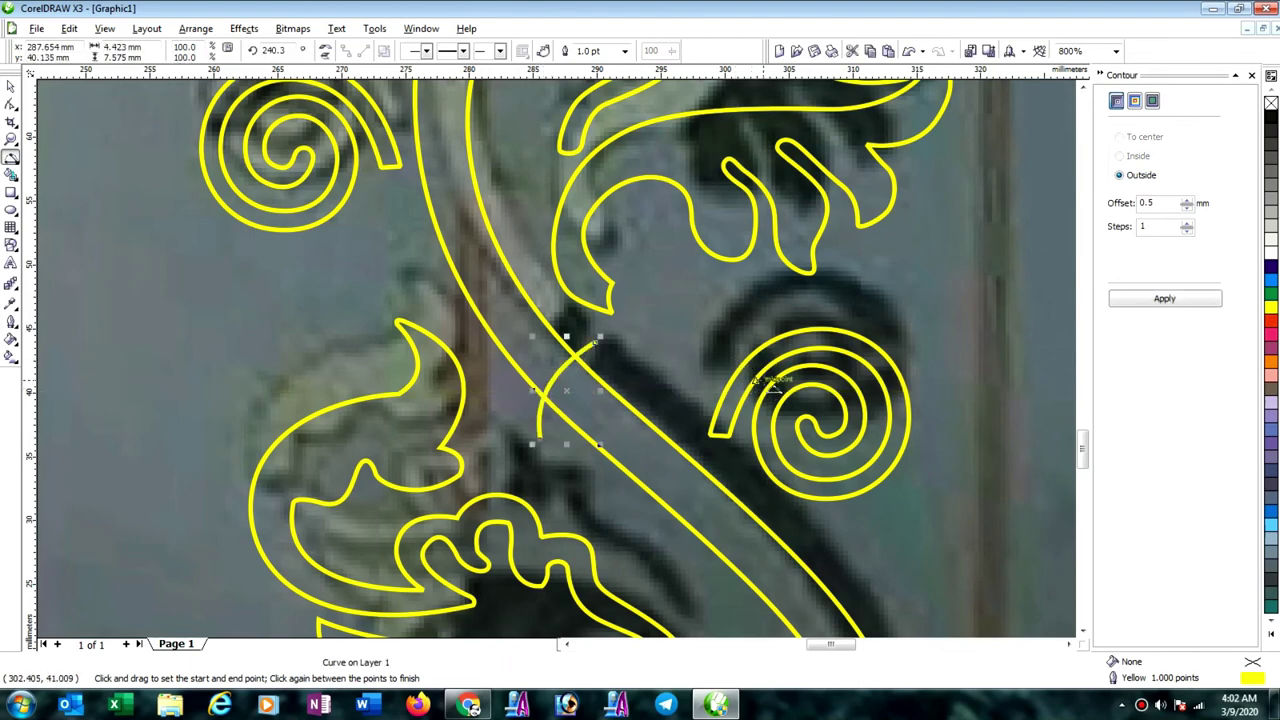
Draw two short three-point curves, about 2.3 x 2 mm and 3.4 x 2.3 mm, across the lower right spiral.
drag(767, 389, 795, 416)
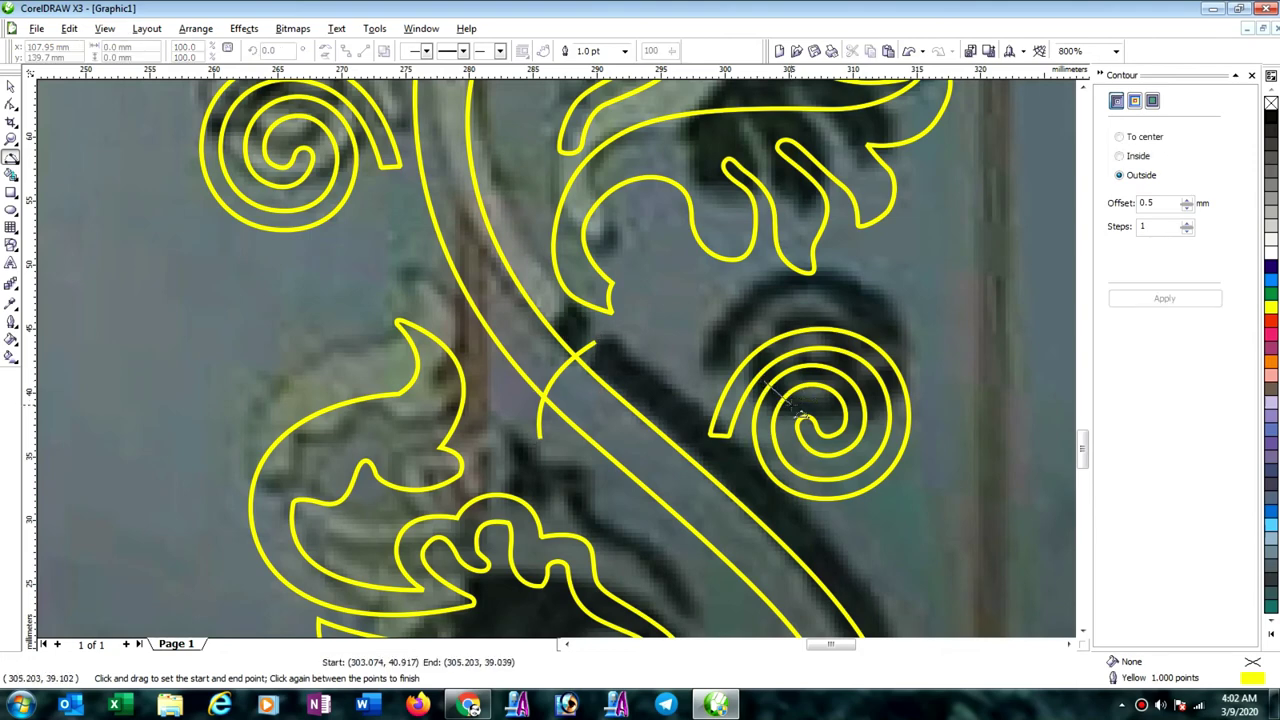
click(781, 402)
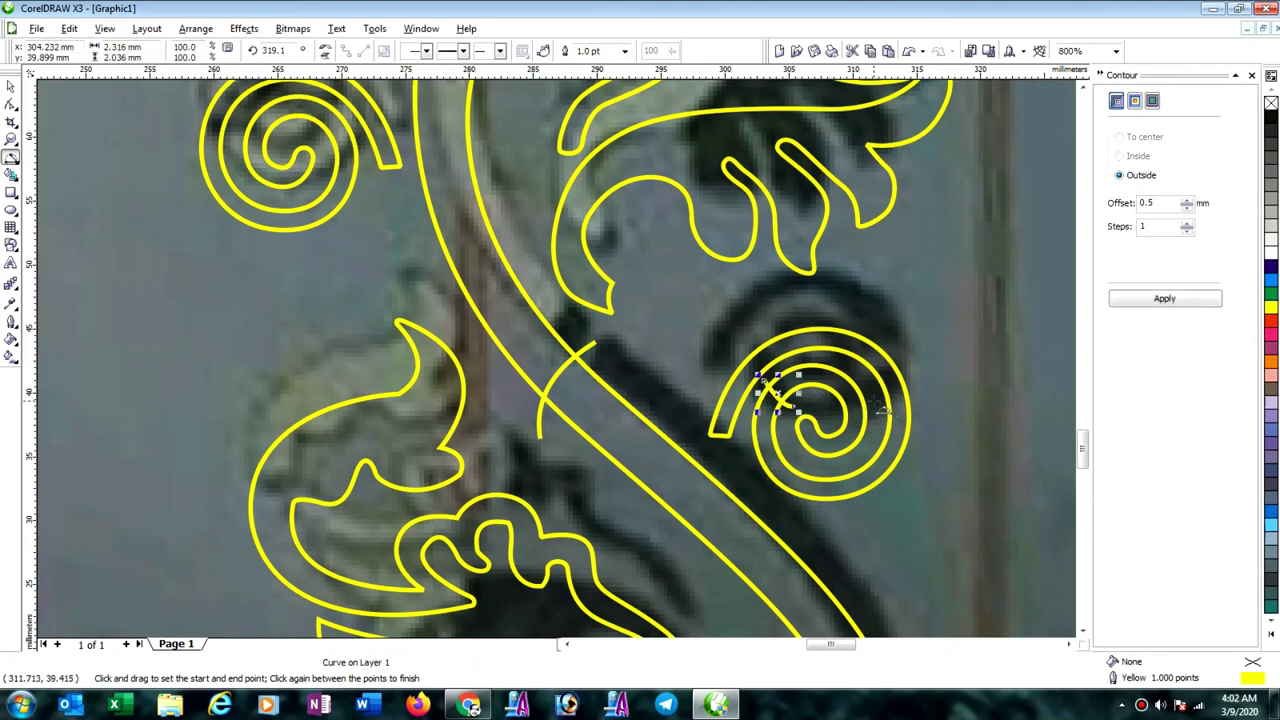
drag(880, 410, 923, 382)
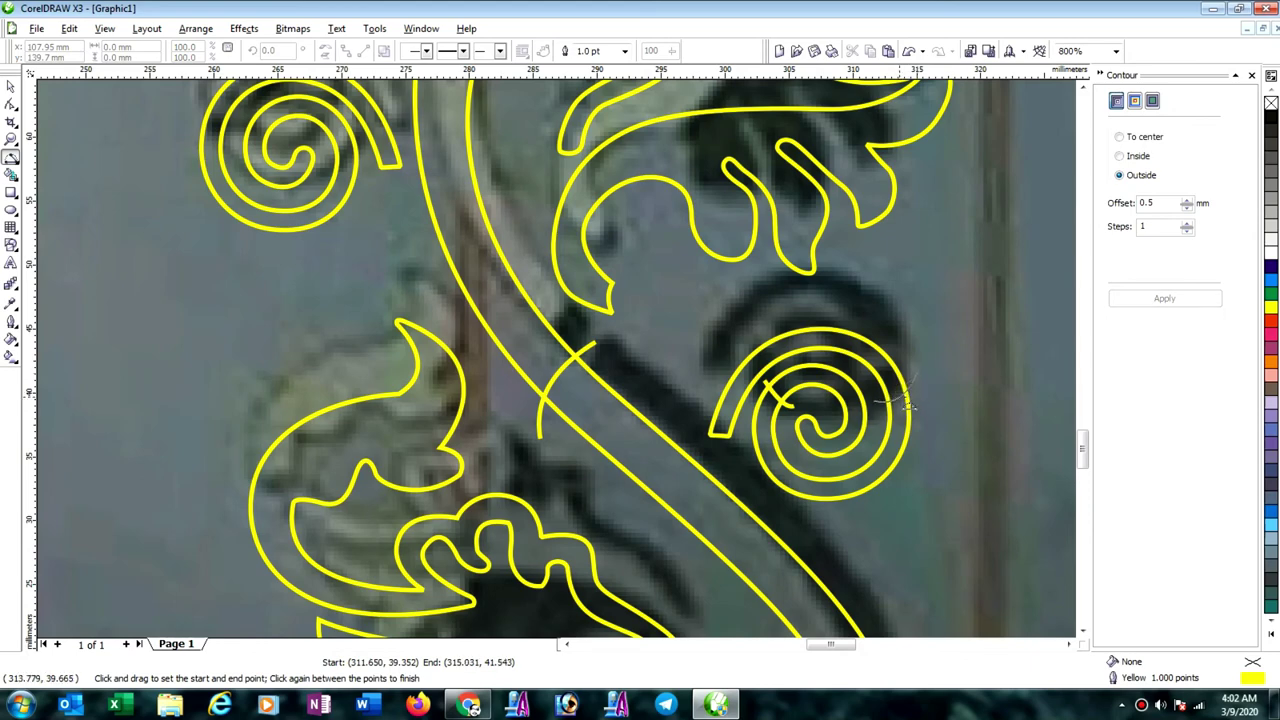
click(906, 395)
scroll(805, 509, down, 1)
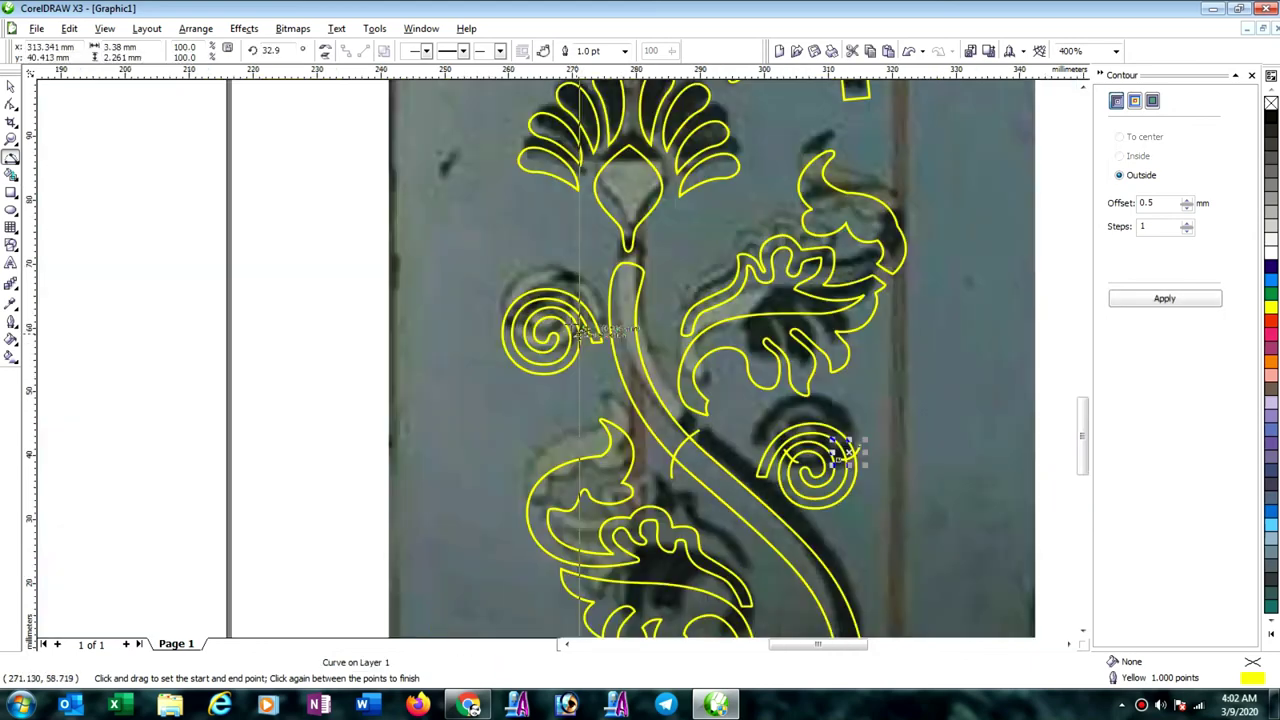
Draw two short three-point curves, about 4 x 1.6 mm and 2.4 x 1.6 mm, across the lower left spiral.
scroll(597, 337, up, 1)
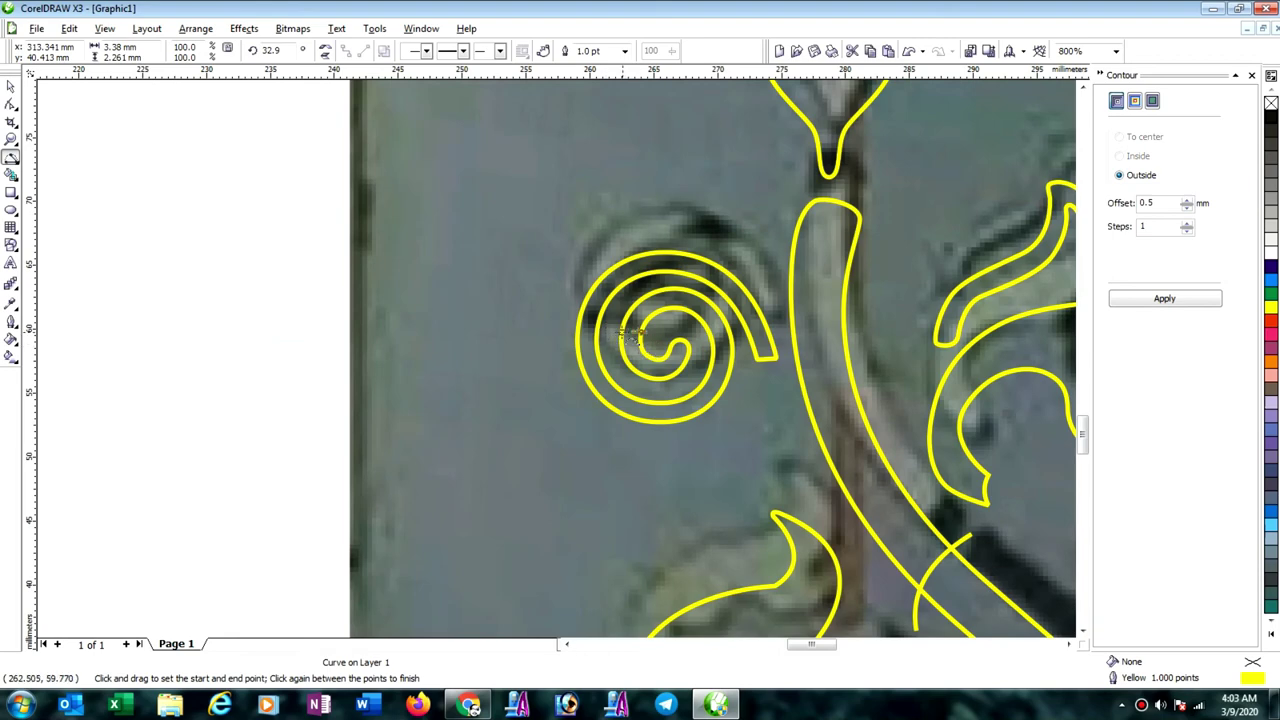
drag(567, 327, 612, 337)
click(591, 340)
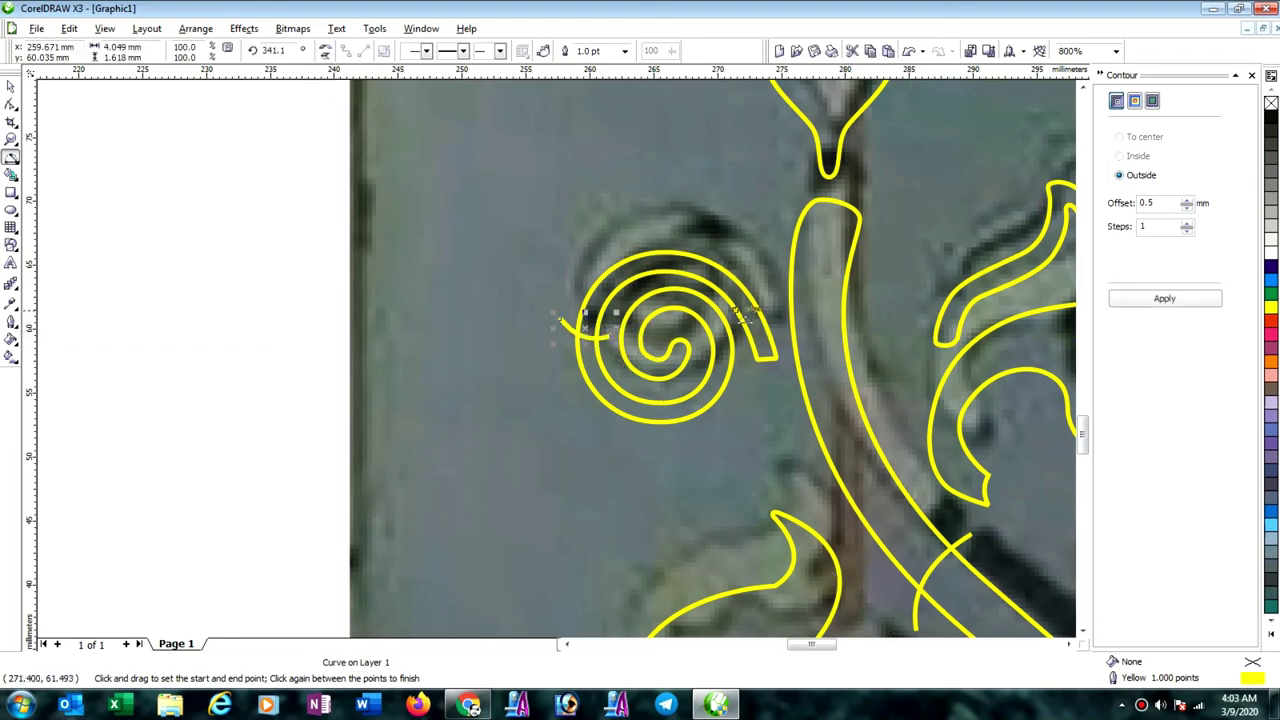
scroll(549, 313, up, 2)
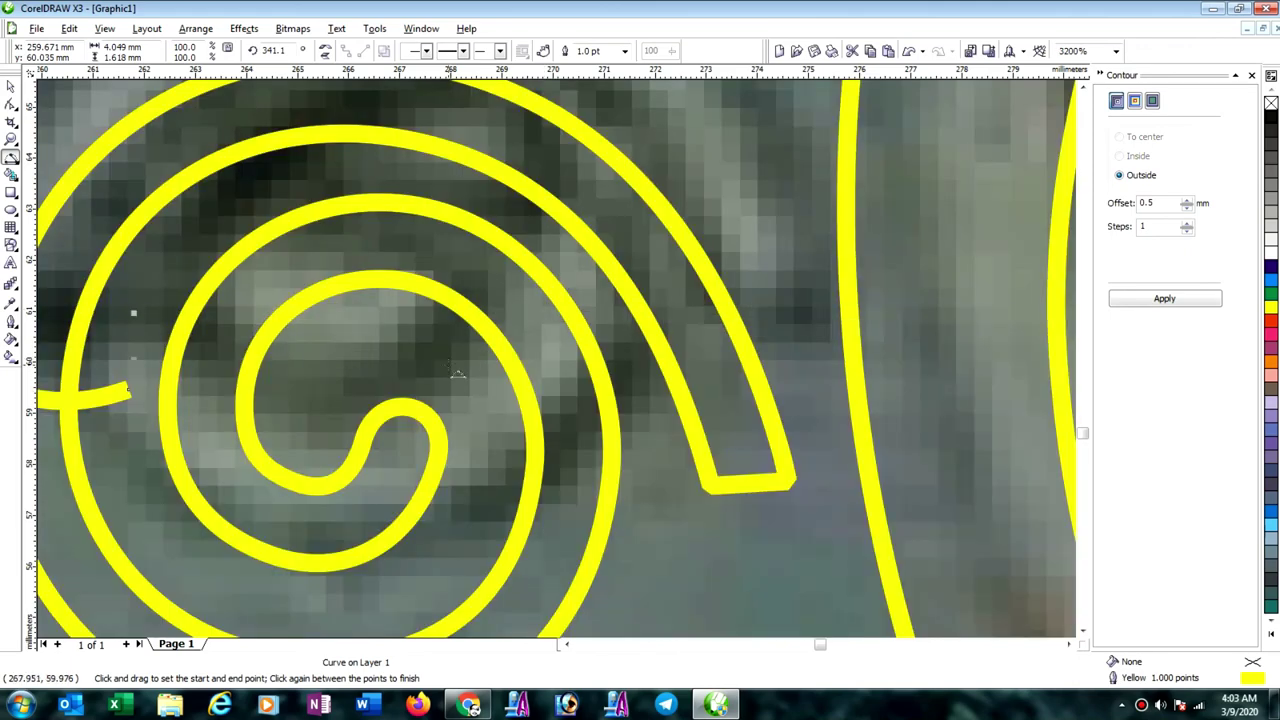
drag(468, 370, 578, 284)
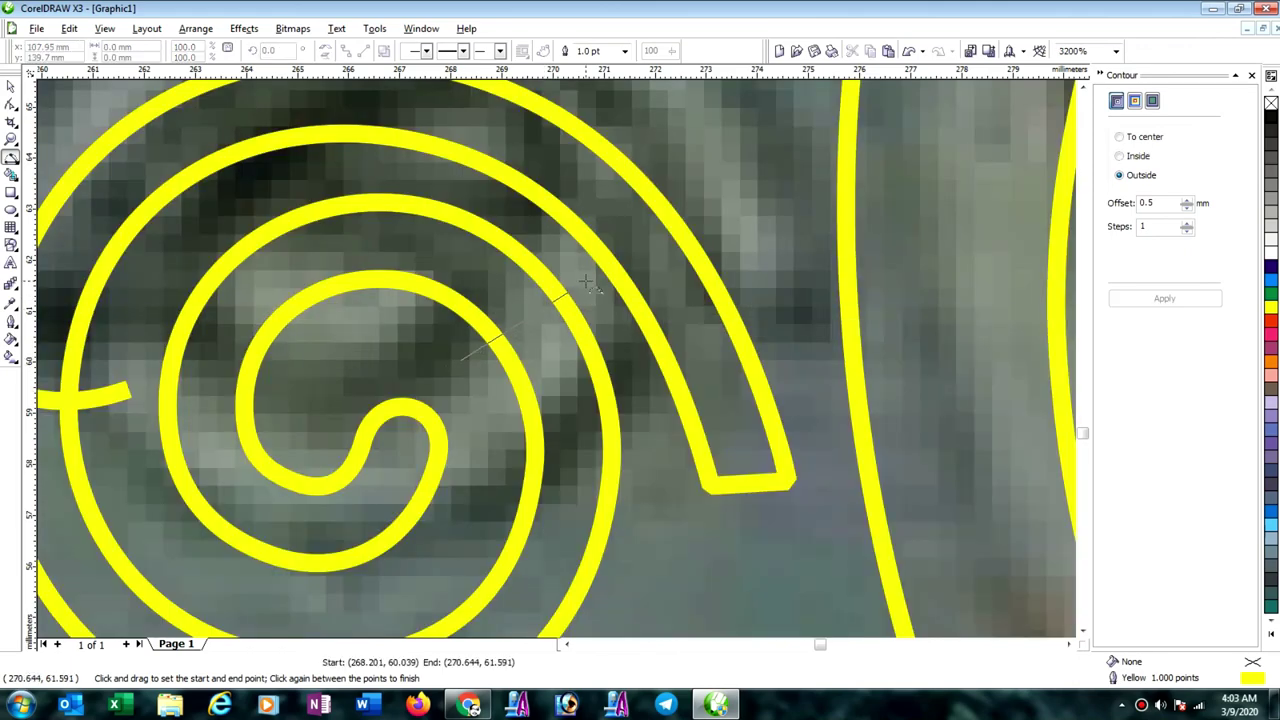
click(551, 344)
scroll(557, 346, down, 3)
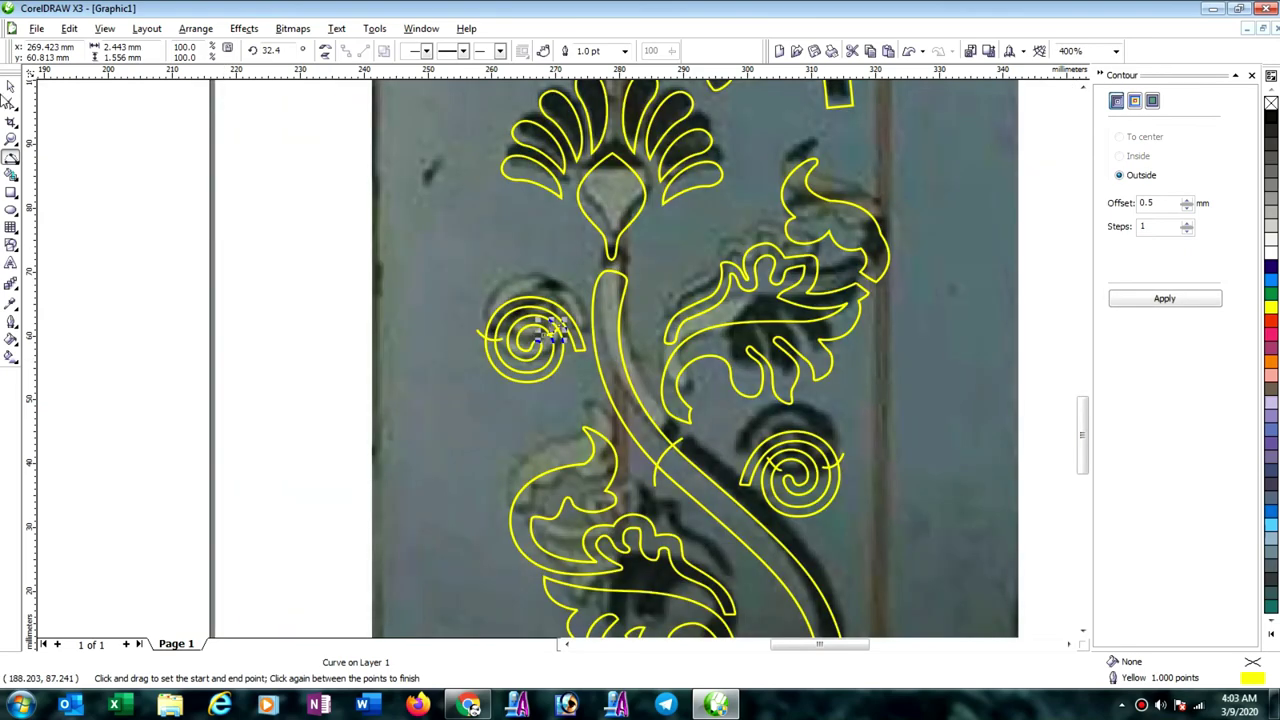
Apply a one-step outside contour with a 1.0 mm offset to the curve crossing the lower stem.
click(11, 87)
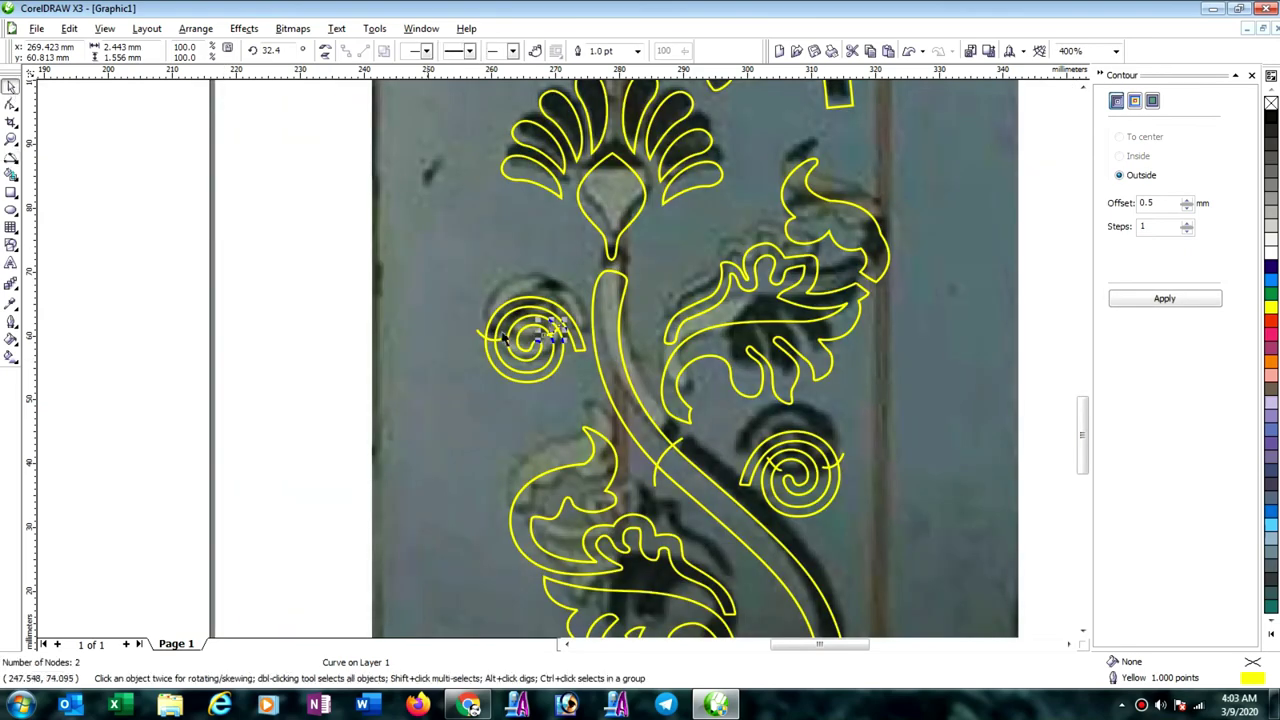
click(666, 457)
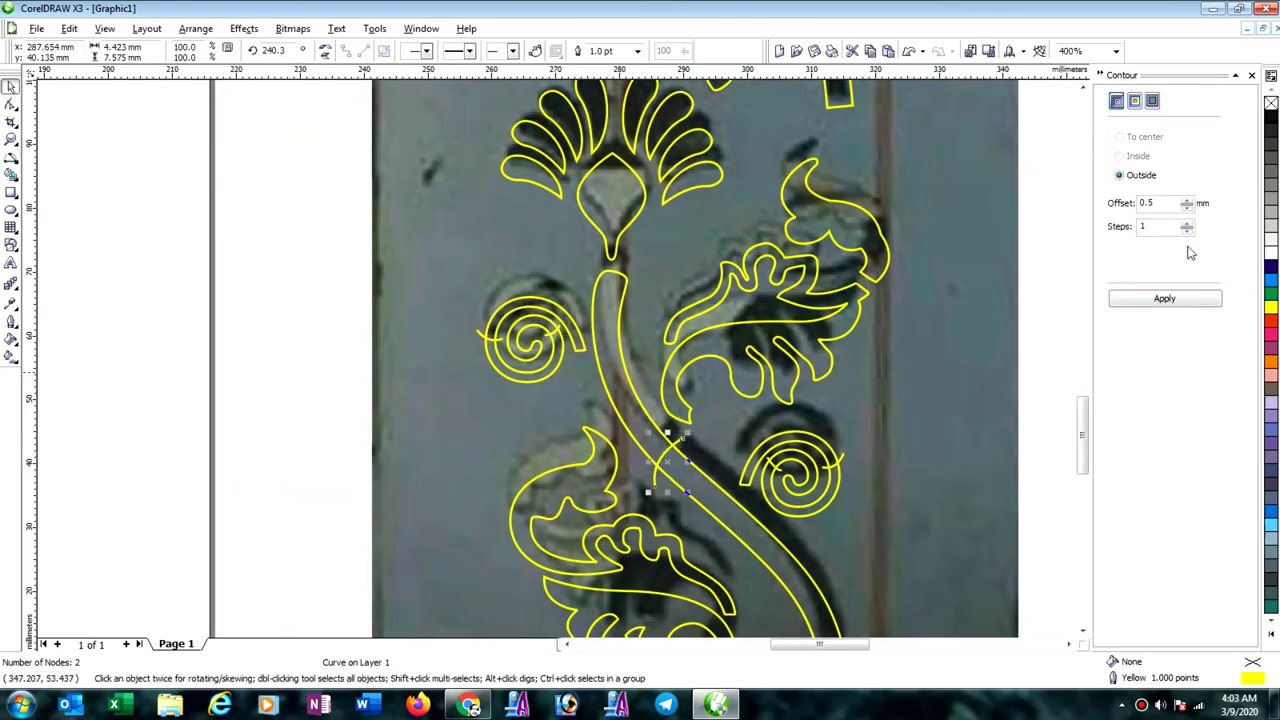
click(1160, 299)
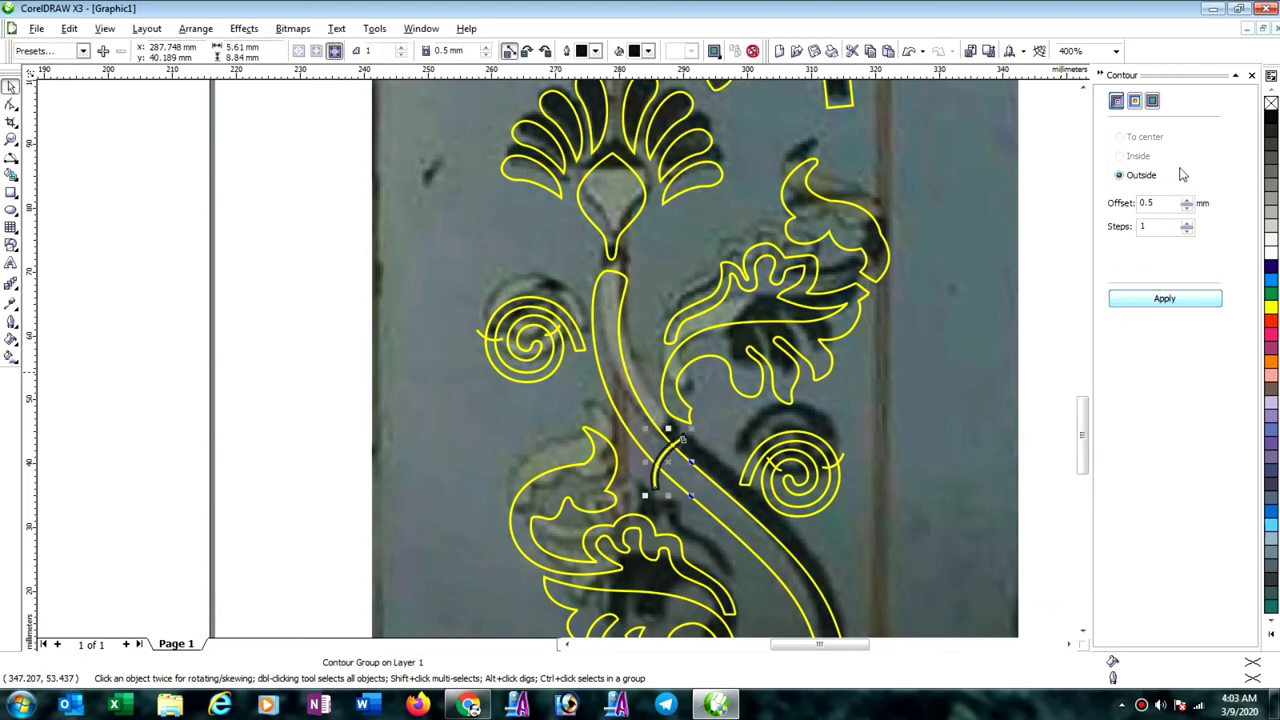
double_click(1148, 206)
text(1)
click(1163, 302)
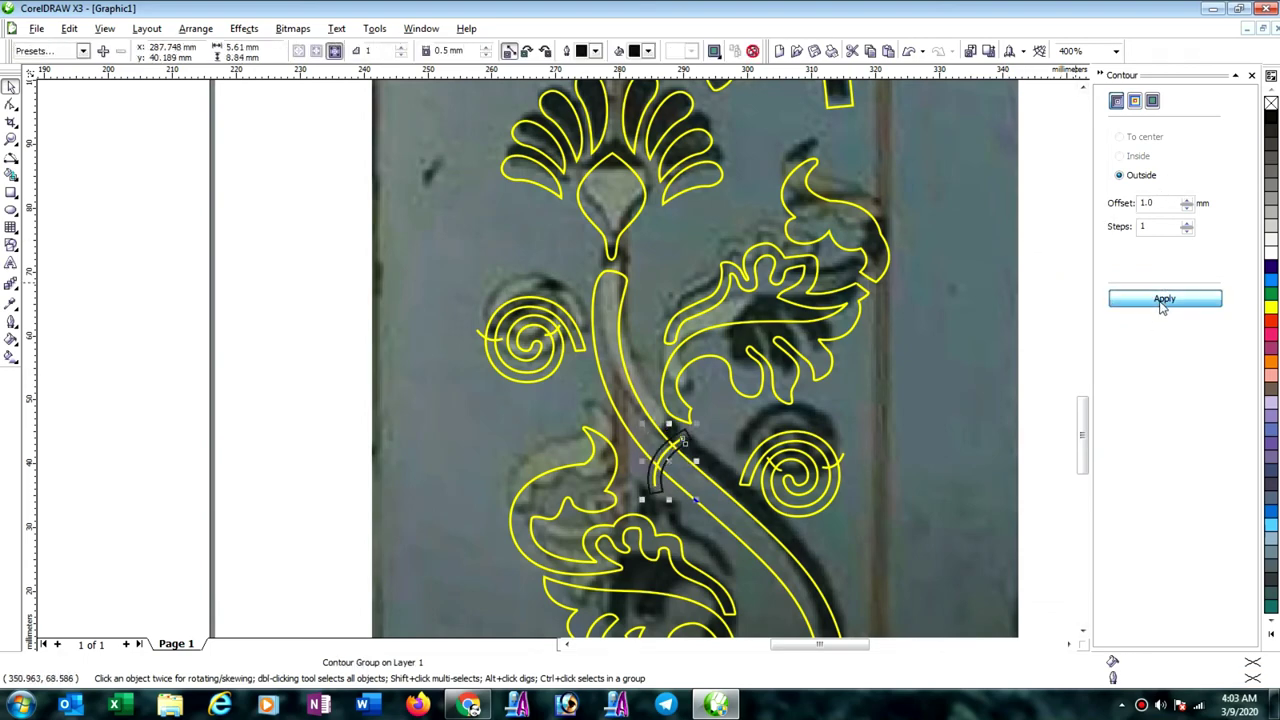
Break the stem curve's contour group apart and trim the yellow design outline with the contour shape.
click(195, 28)
click(222, 180)
click(152, 204)
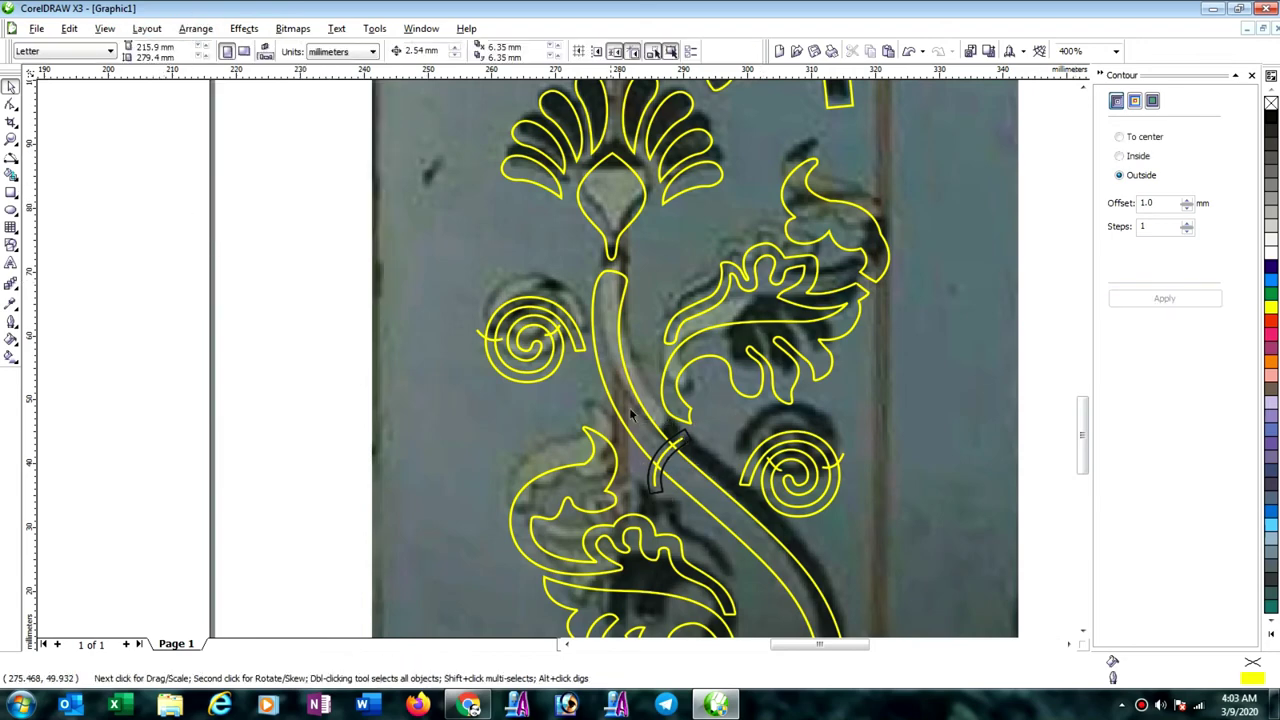
click(660, 455)
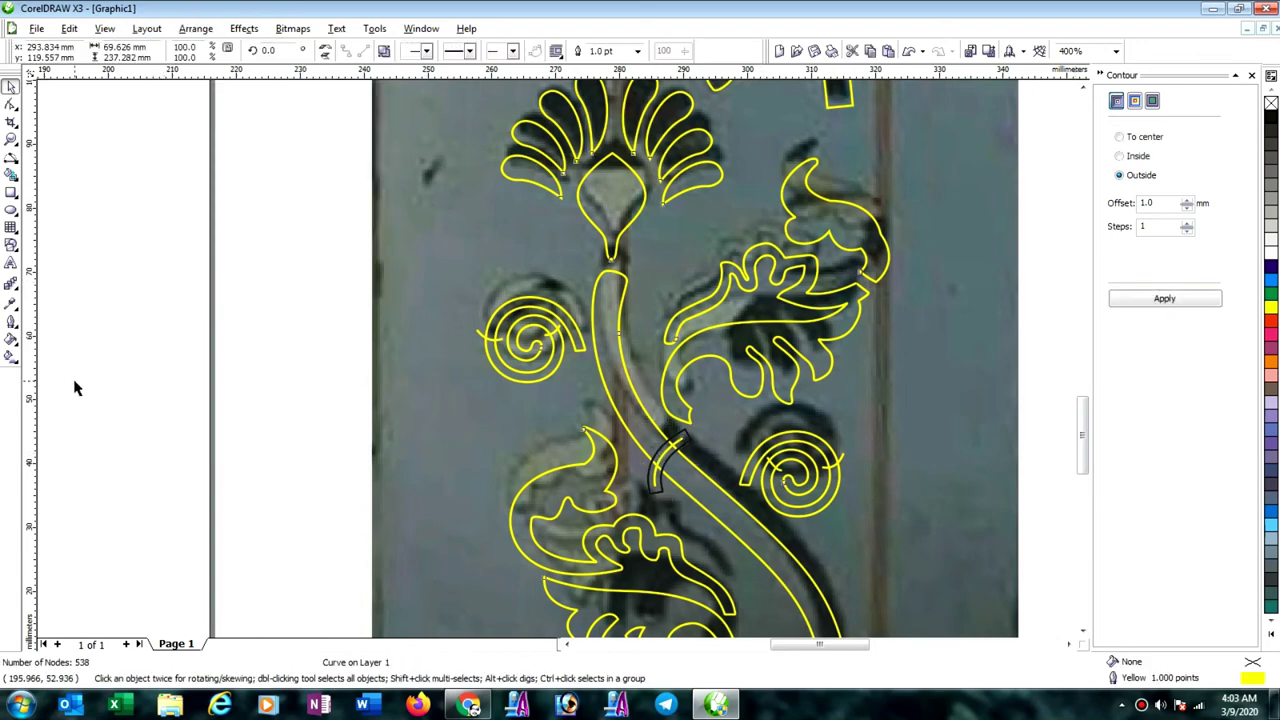
click(113, 383)
click(659, 457)
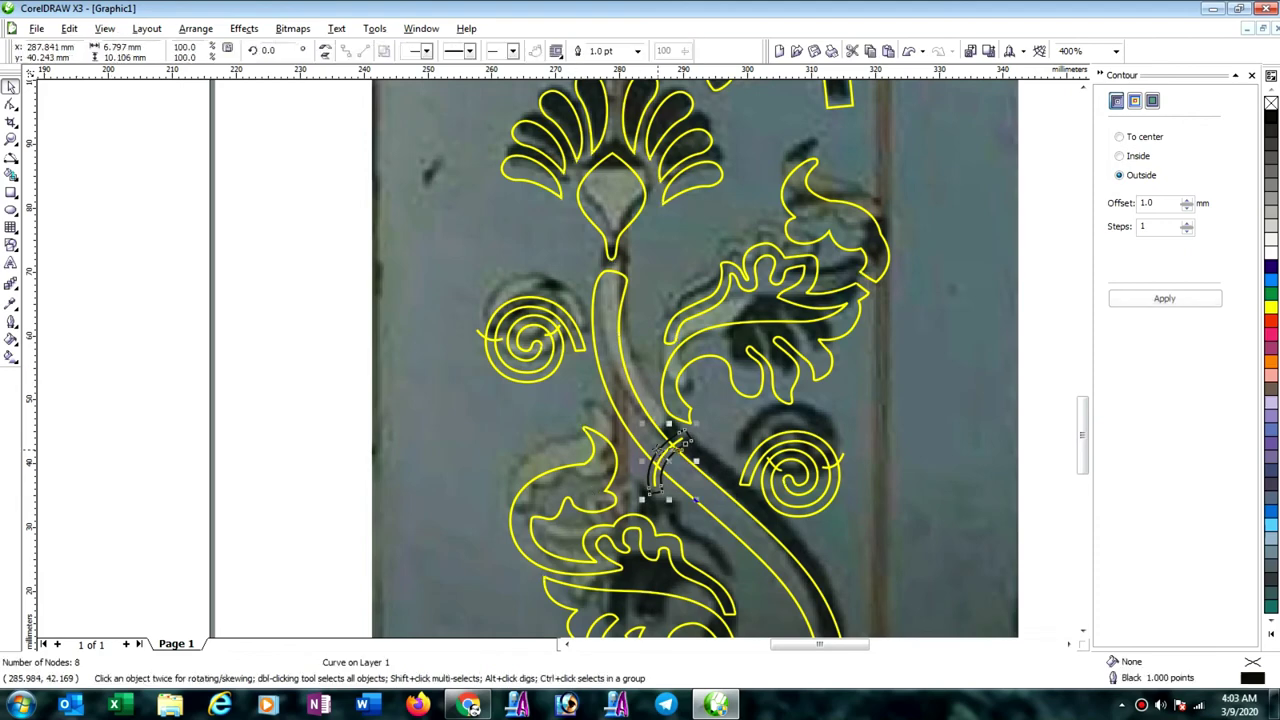
shift+click(712, 487)
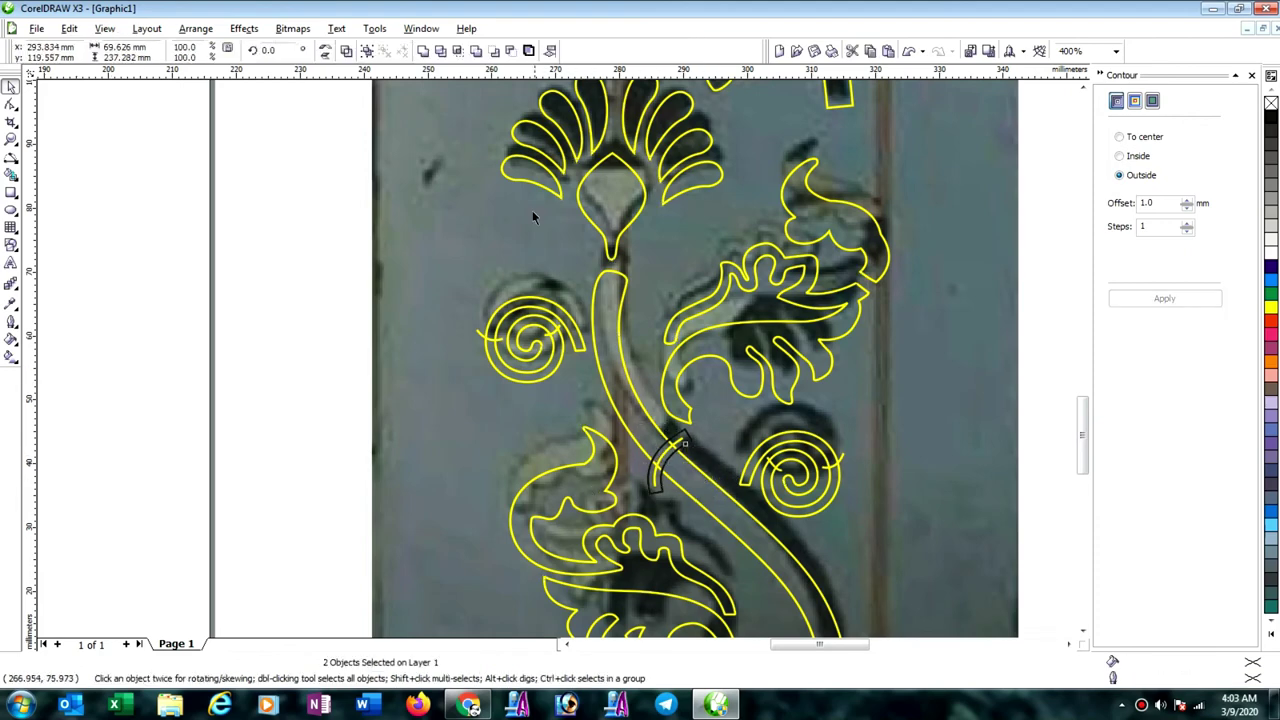
click(441, 53)
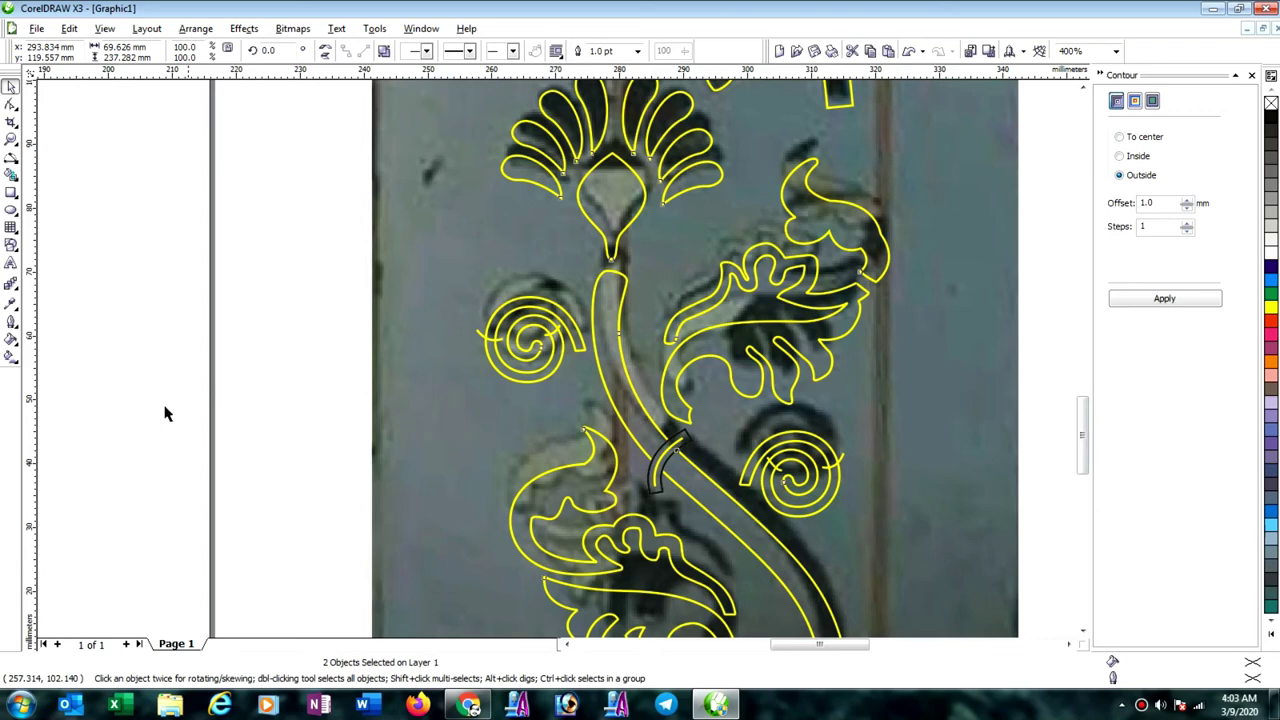
Delete the crossing curve and its contour shape from the lower stem gap.
click(281, 399)
click(680, 440)
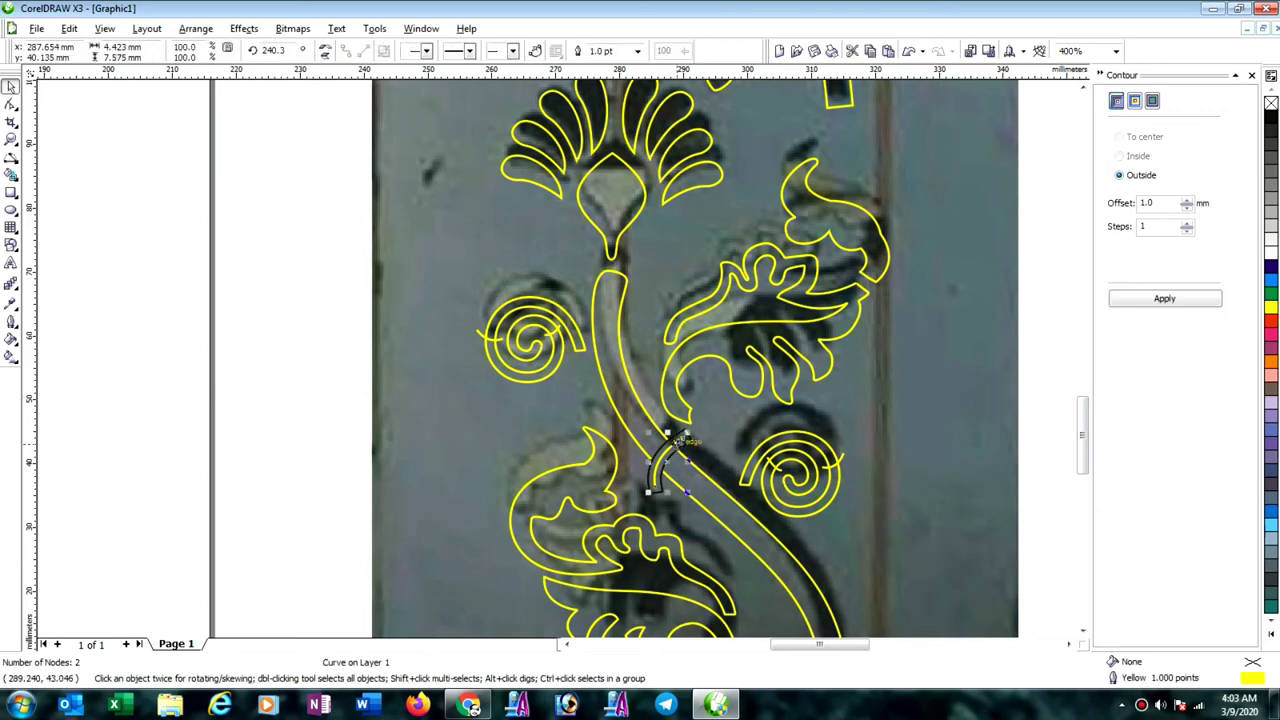
key(Delete)
click(676, 450)
key(Delete)
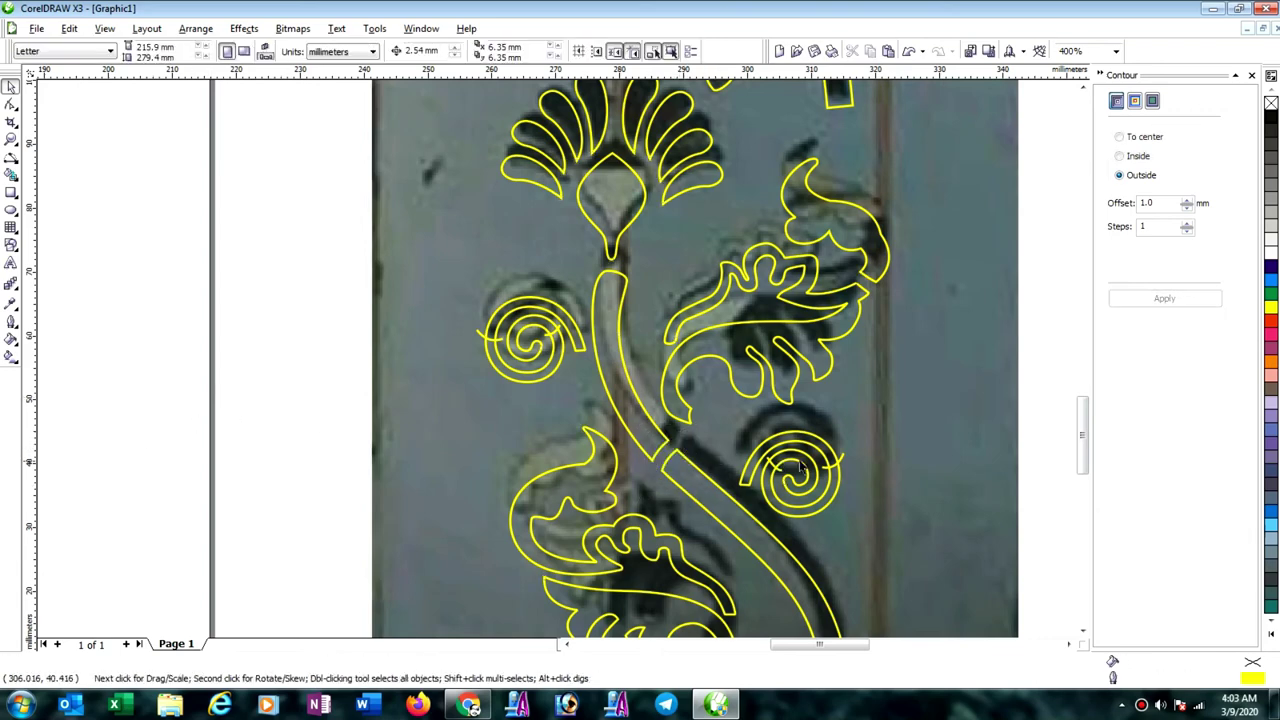
Apply a one-step outside contour with a 1.0 mm offset to the four curves crossing the two lower spirals.
drag(1085, 446, 1085, 458)
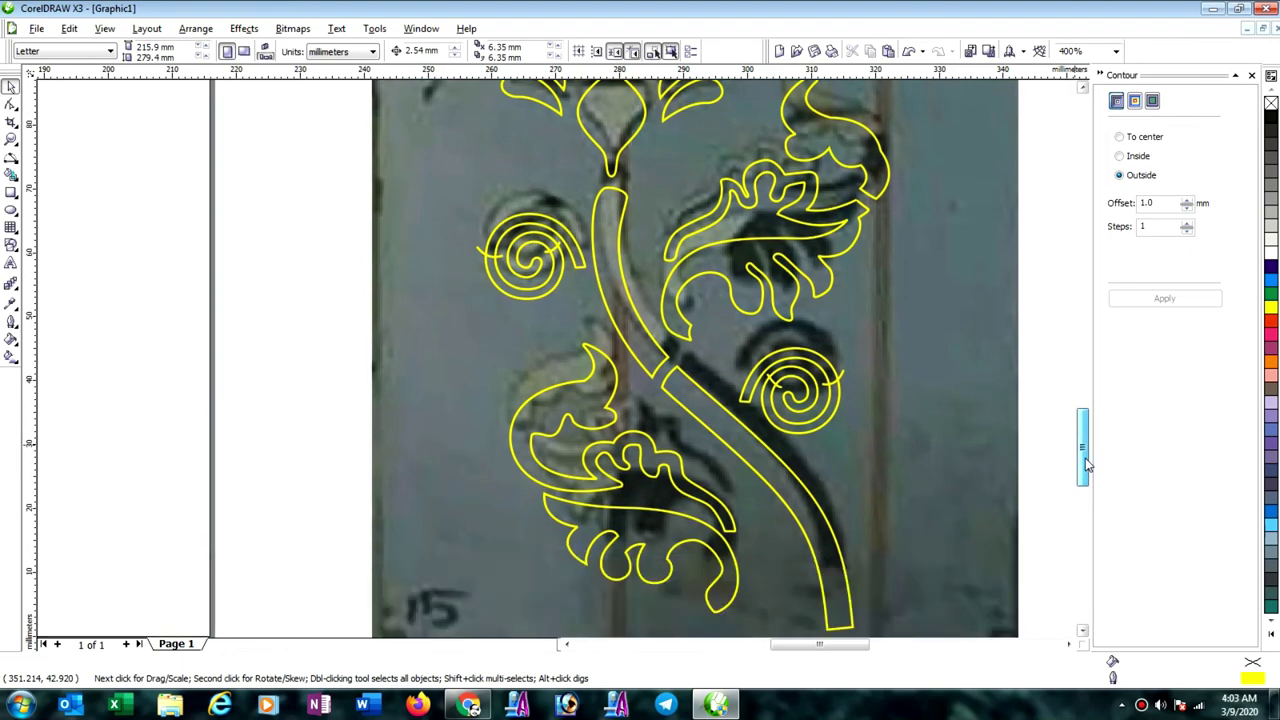
click(843, 375)
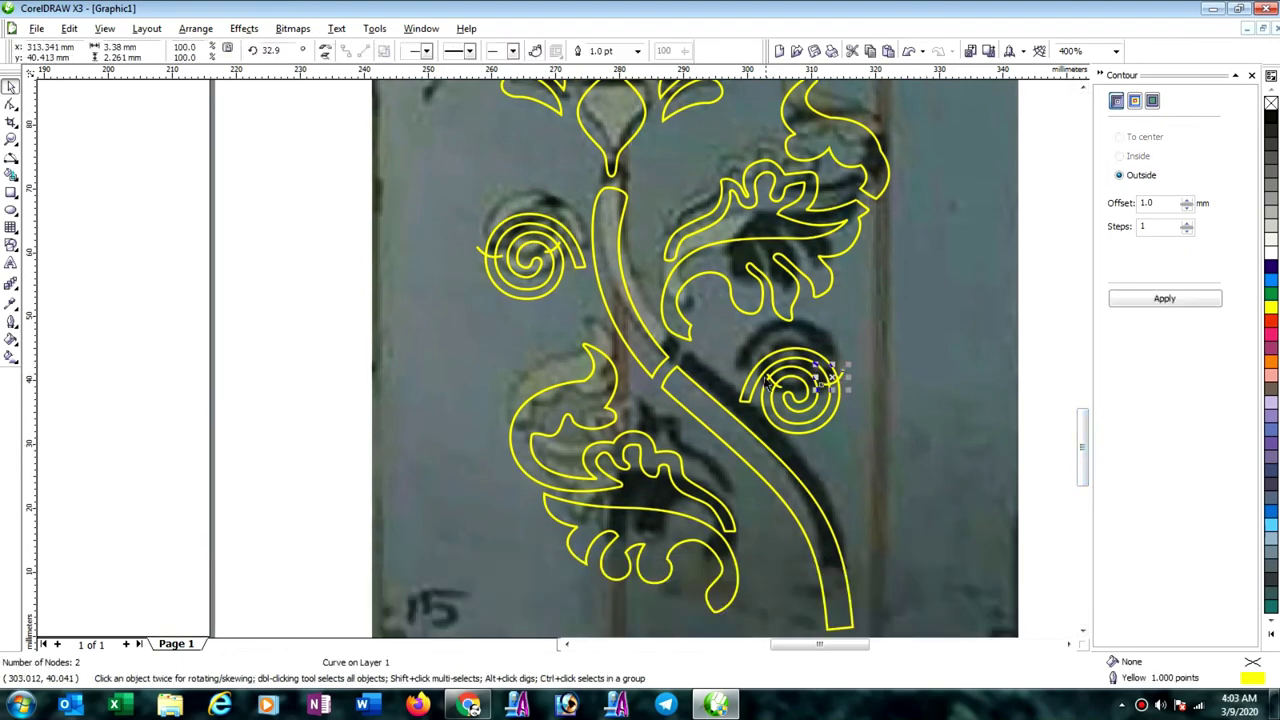
shift+click(780, 385)
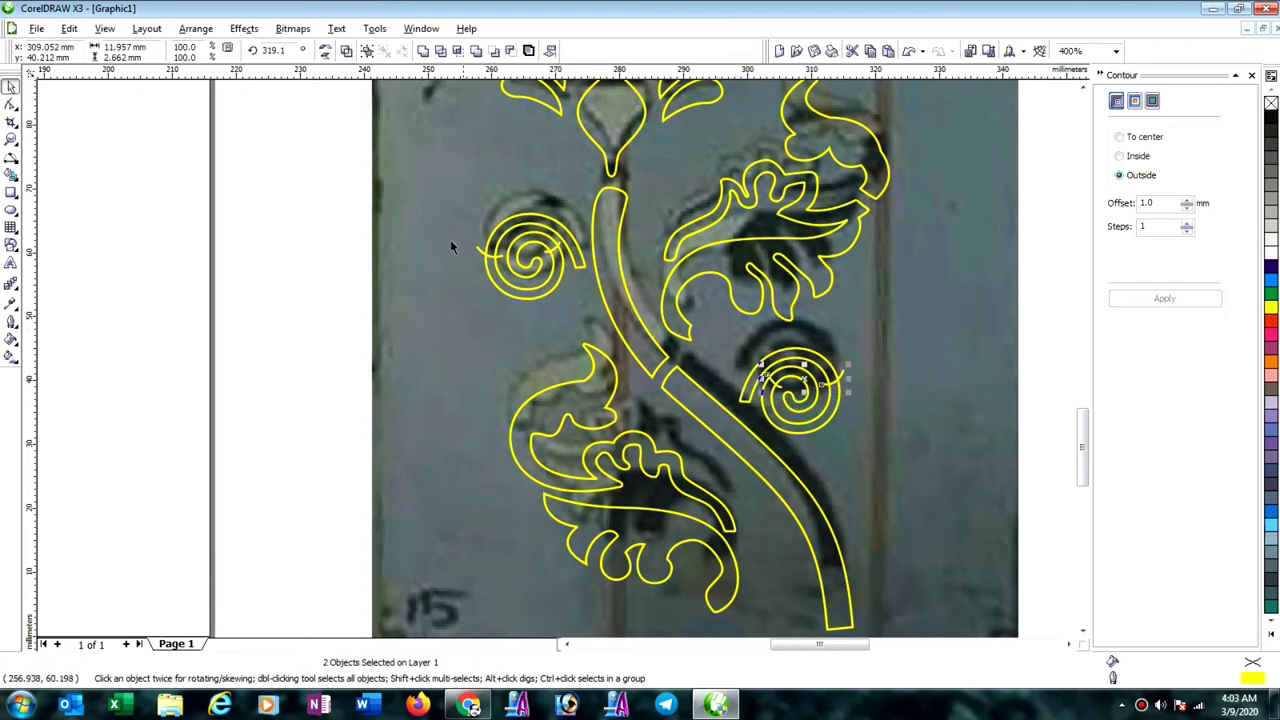
shift+click(576, 275)
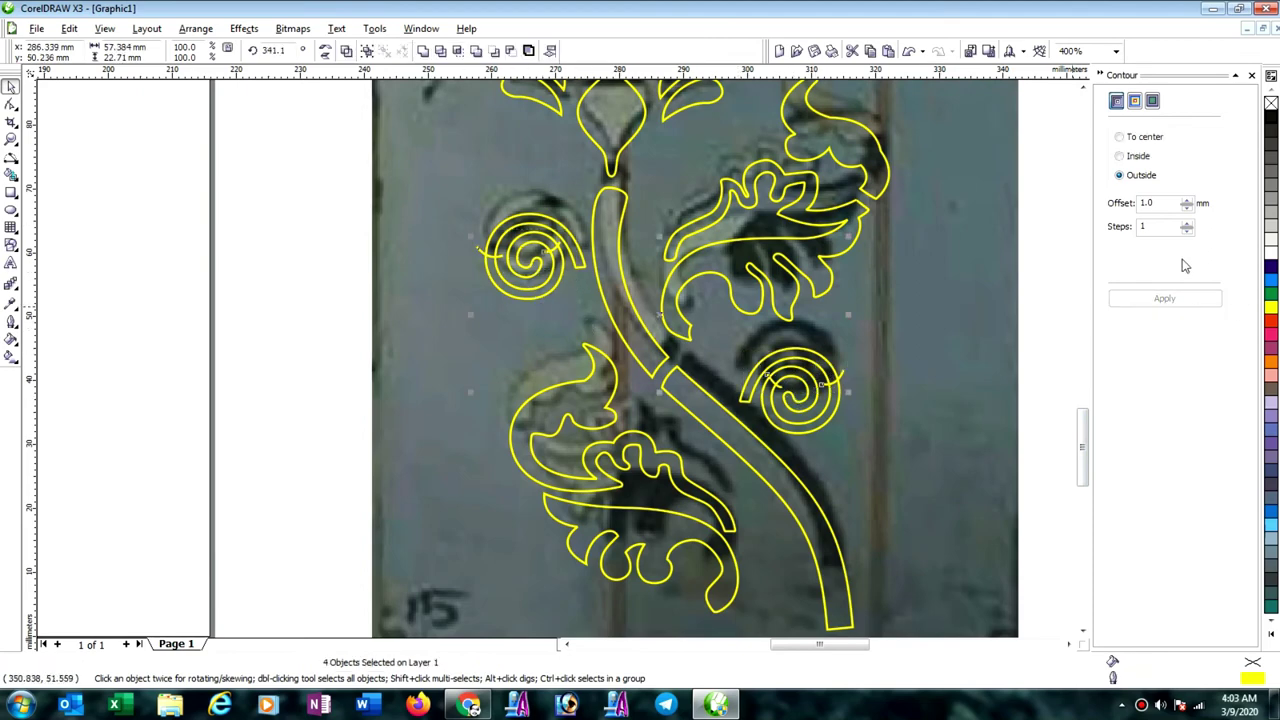
click(193, 29)
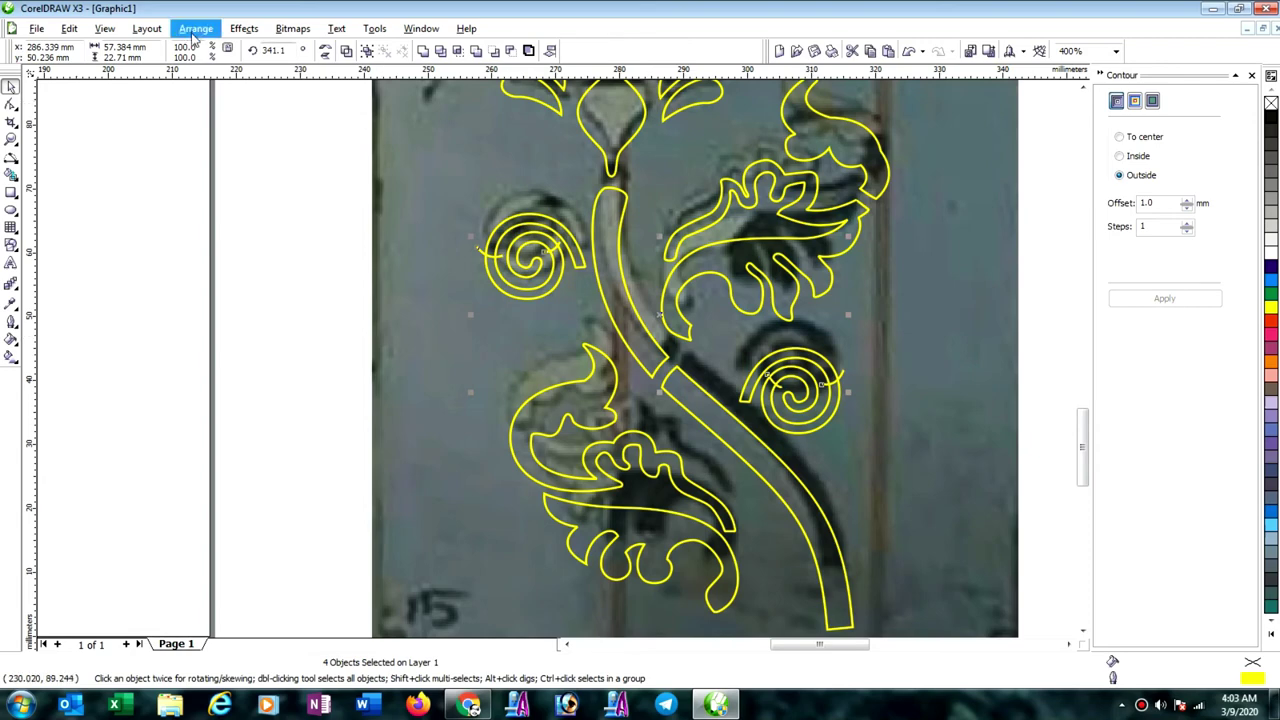
click(1138, 298)
click(1160, 300)
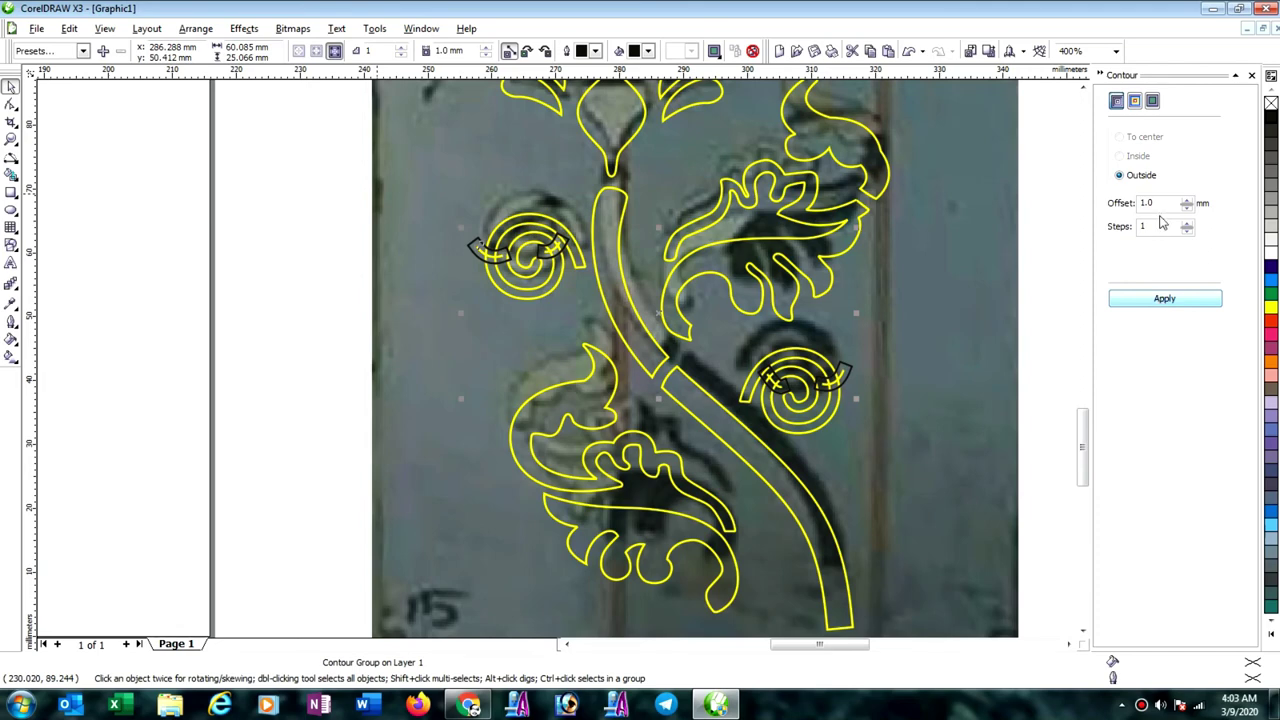
Try a 0.5 mm offset on the spiral gap contours and settle on 0.75 mm.
double_click(1152, 203)
text(0.5)
key(Return)
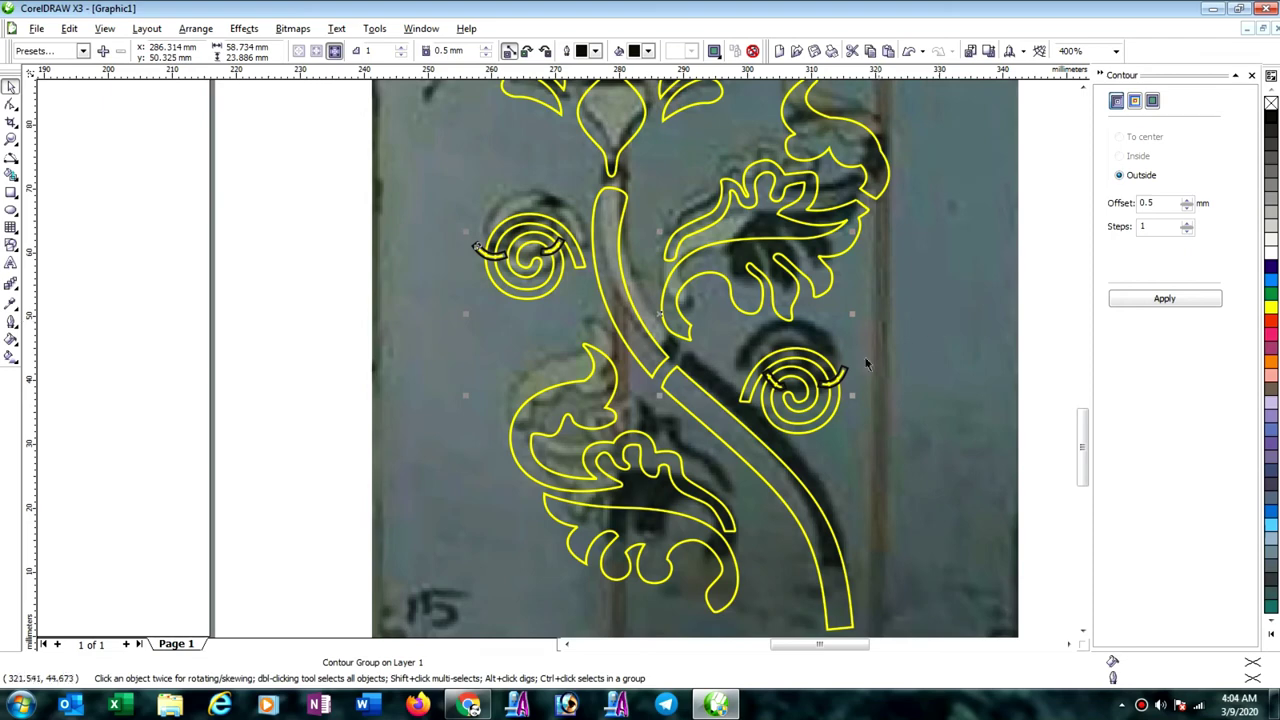
scroll(834, 368, up, 2)
scroll(632, 362, up, 2)
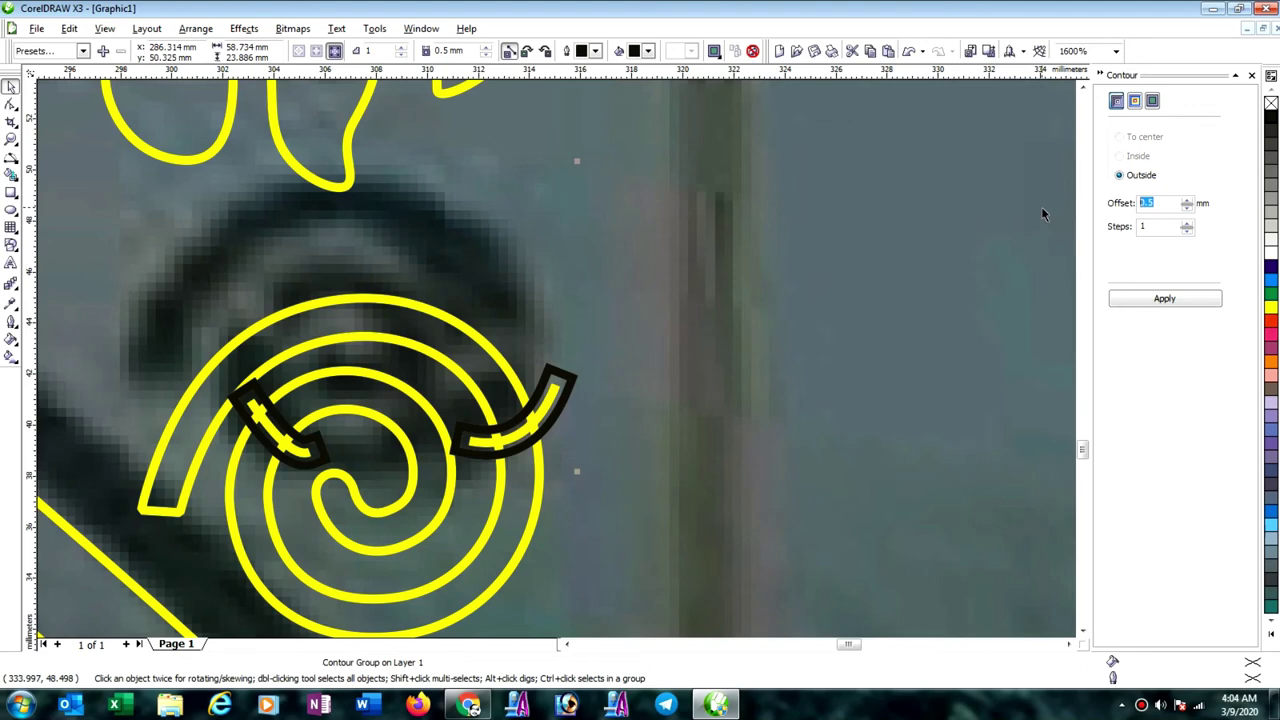
text(.75)
click(1187, 300)
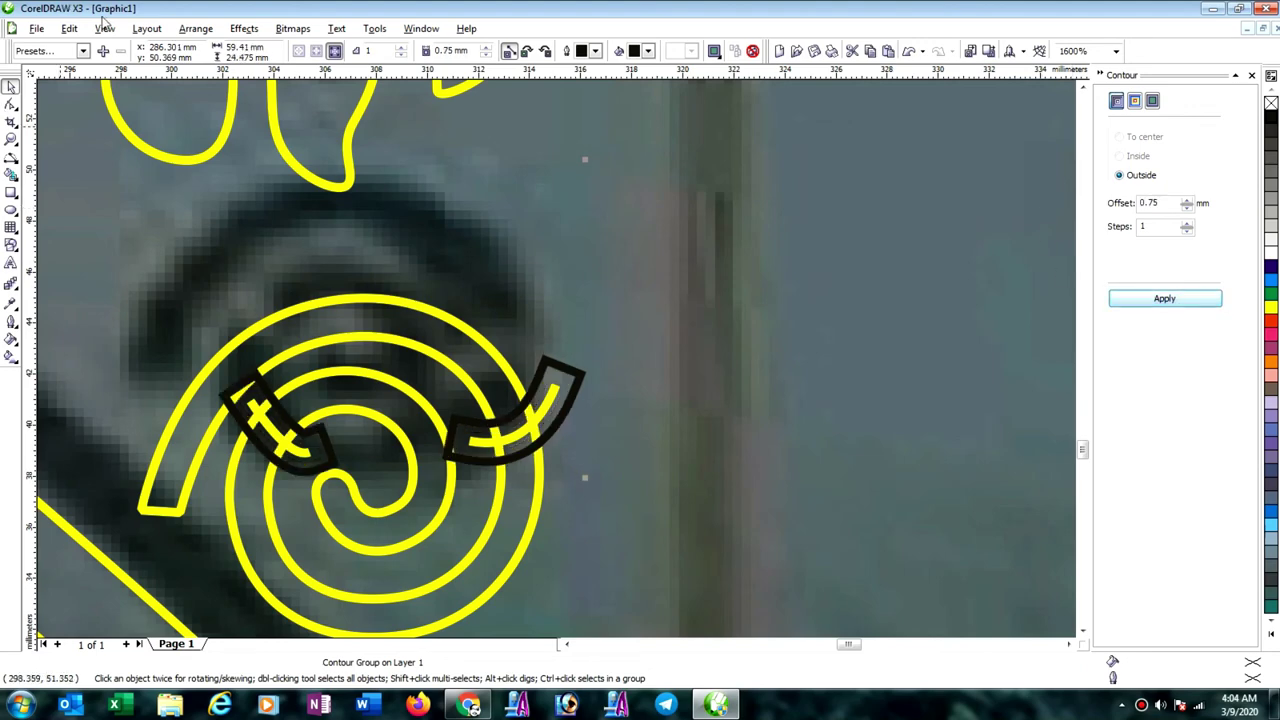
Break the spiral contour group apart and delete the yellow centre curves inside the contours.
click(196, 28)
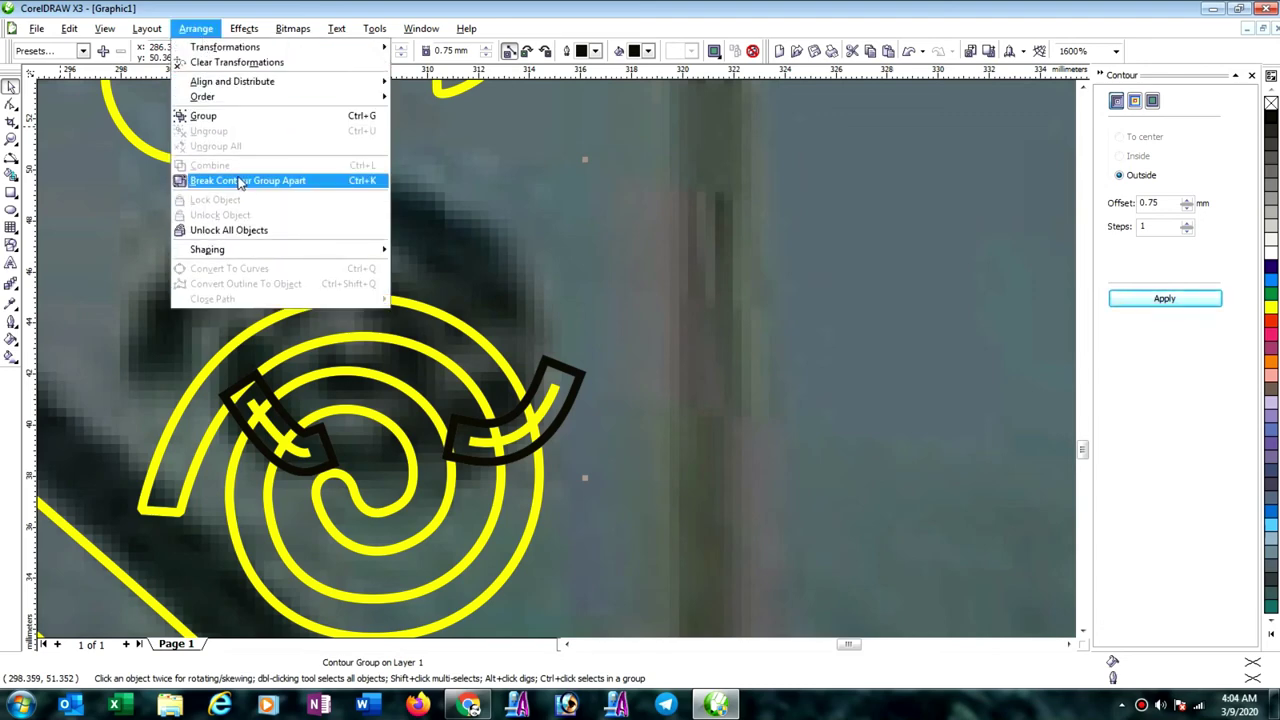
click(240, 181)
click(802, 352)
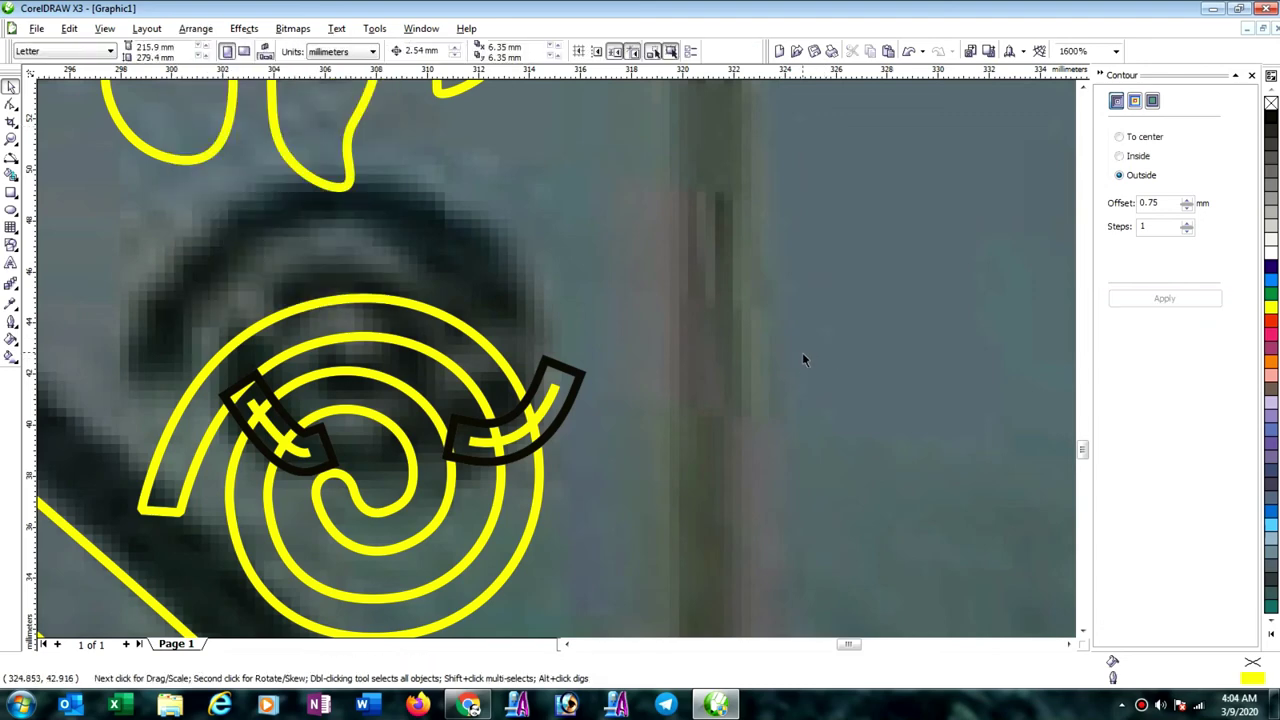
click(545, 405)
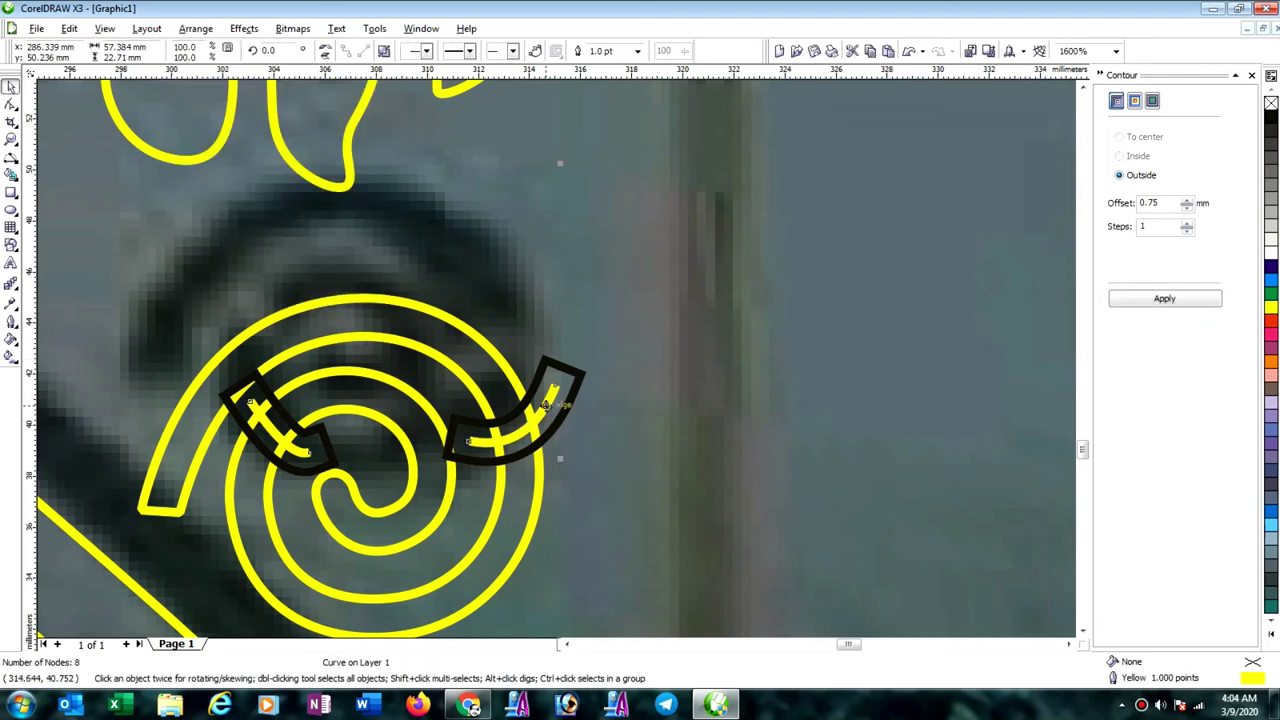
Break the combined contour curve into separate shapes and select the one crossing the right side of the lower right spiral.
click(558, 425)
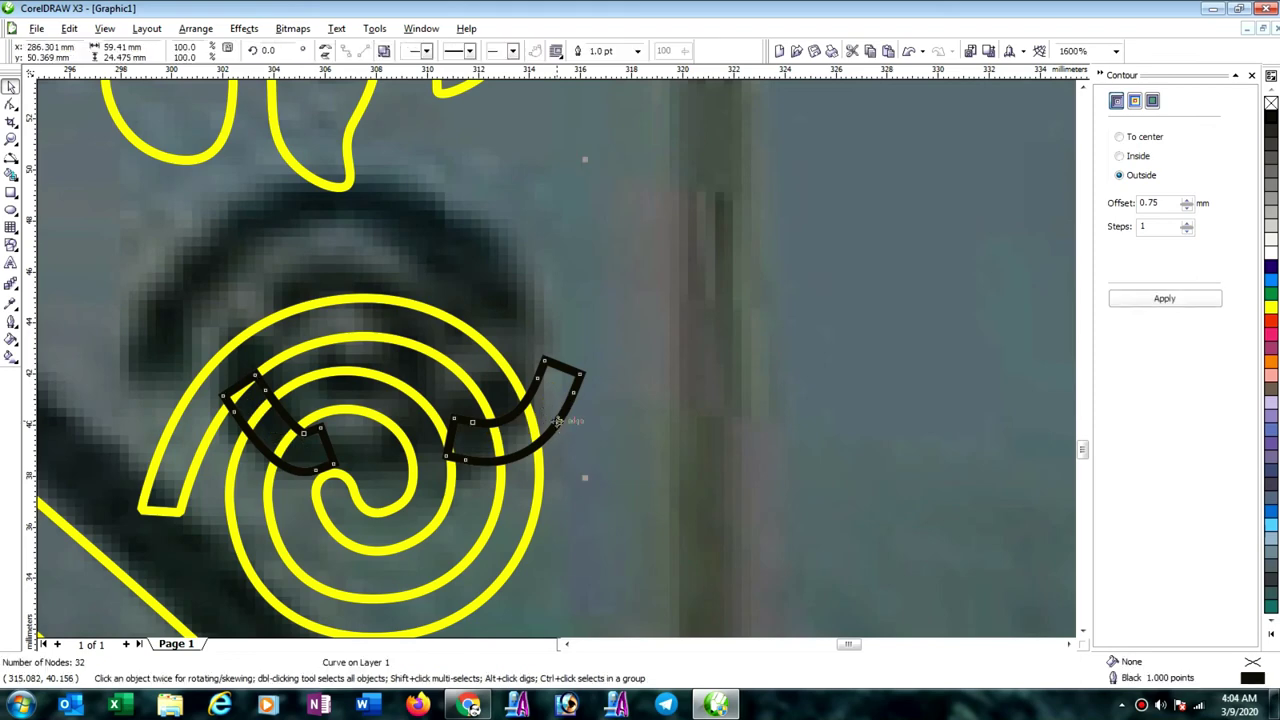
click(196, 28)
click(240, 181)
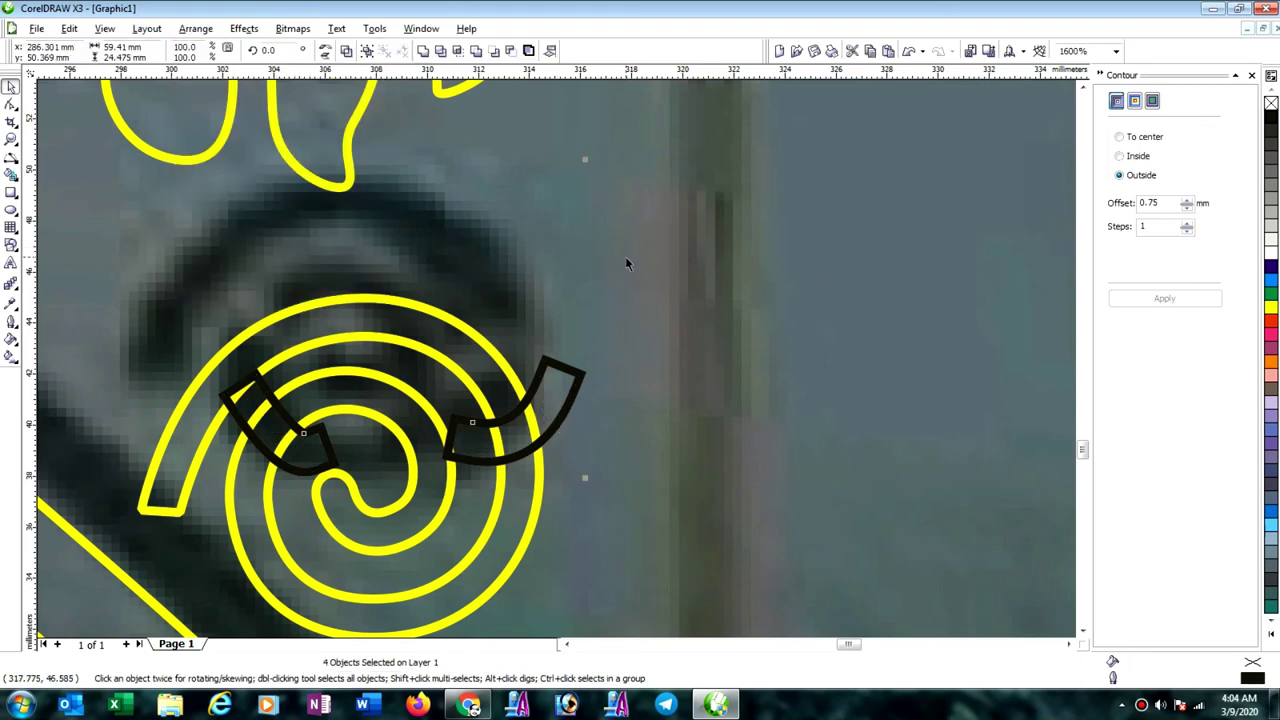
click(564, 444)
click(550, 437)
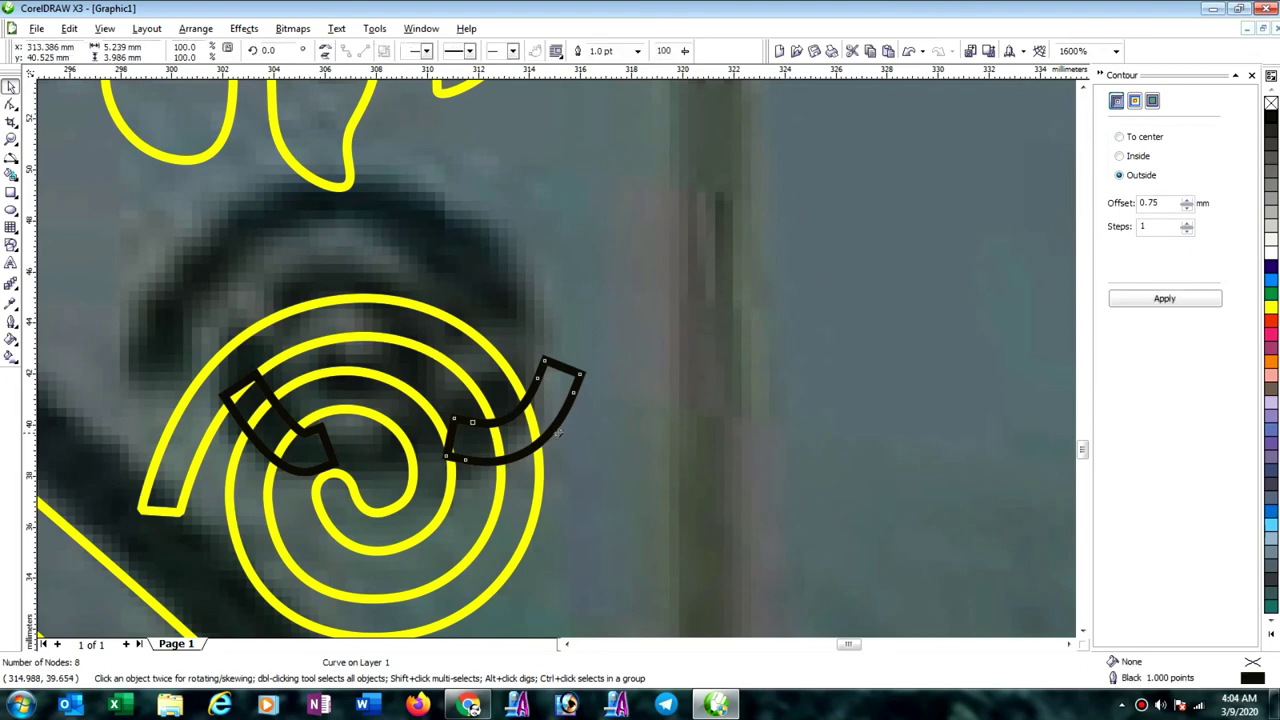
Move the right gap shape outward to cross only the lower right spiral's outer band, trim the spiral with it and delete the shape.
drag(553, 434, 568, 442)
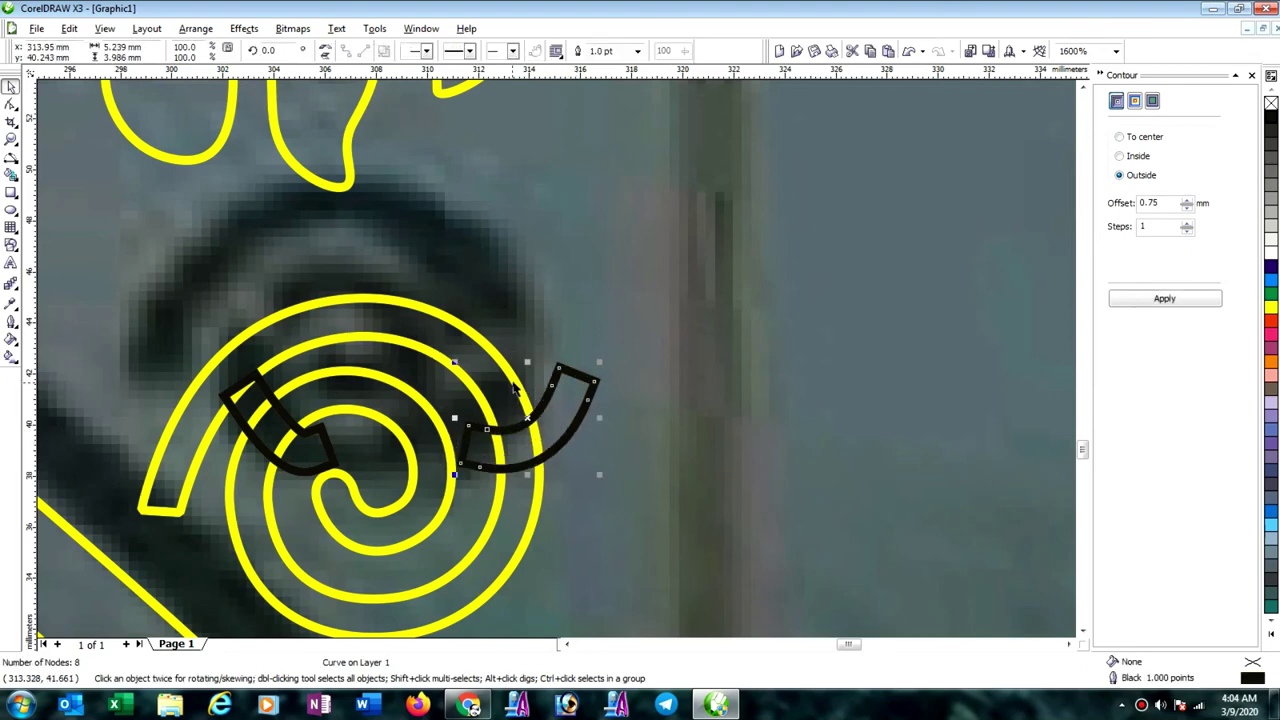
shift+click(514, 388)
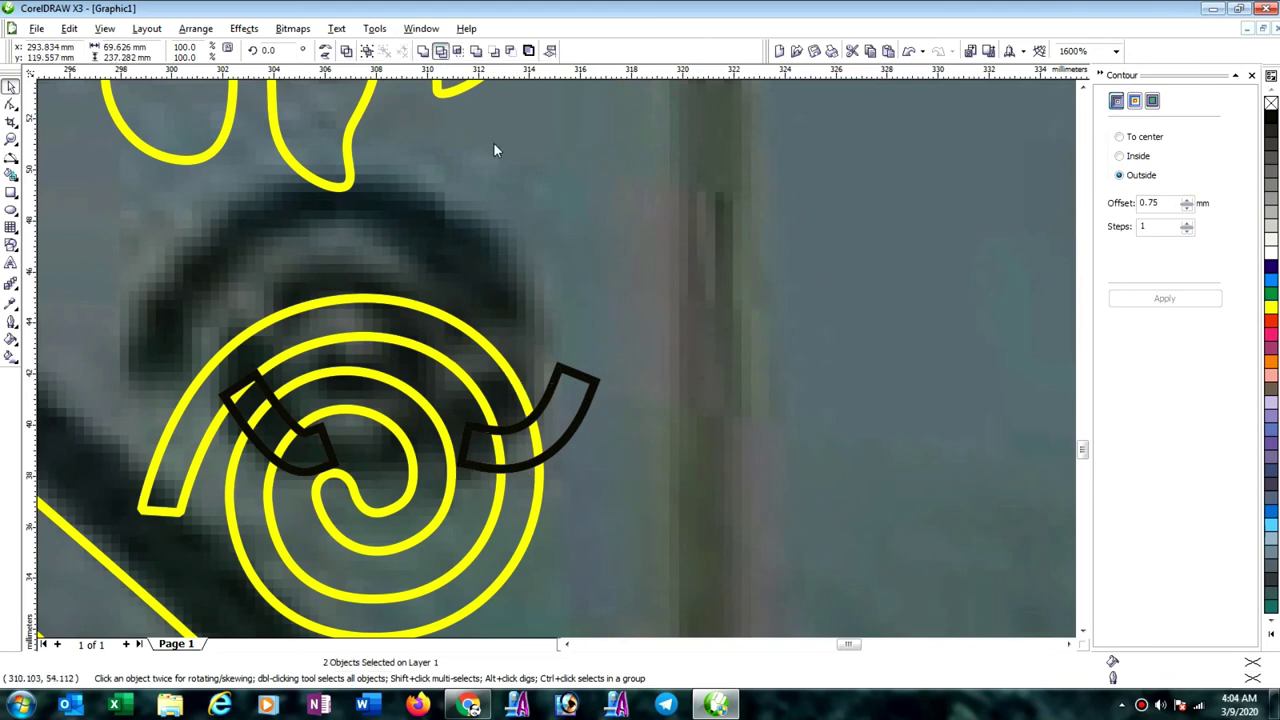
click(592, 402)
click(572, 378)
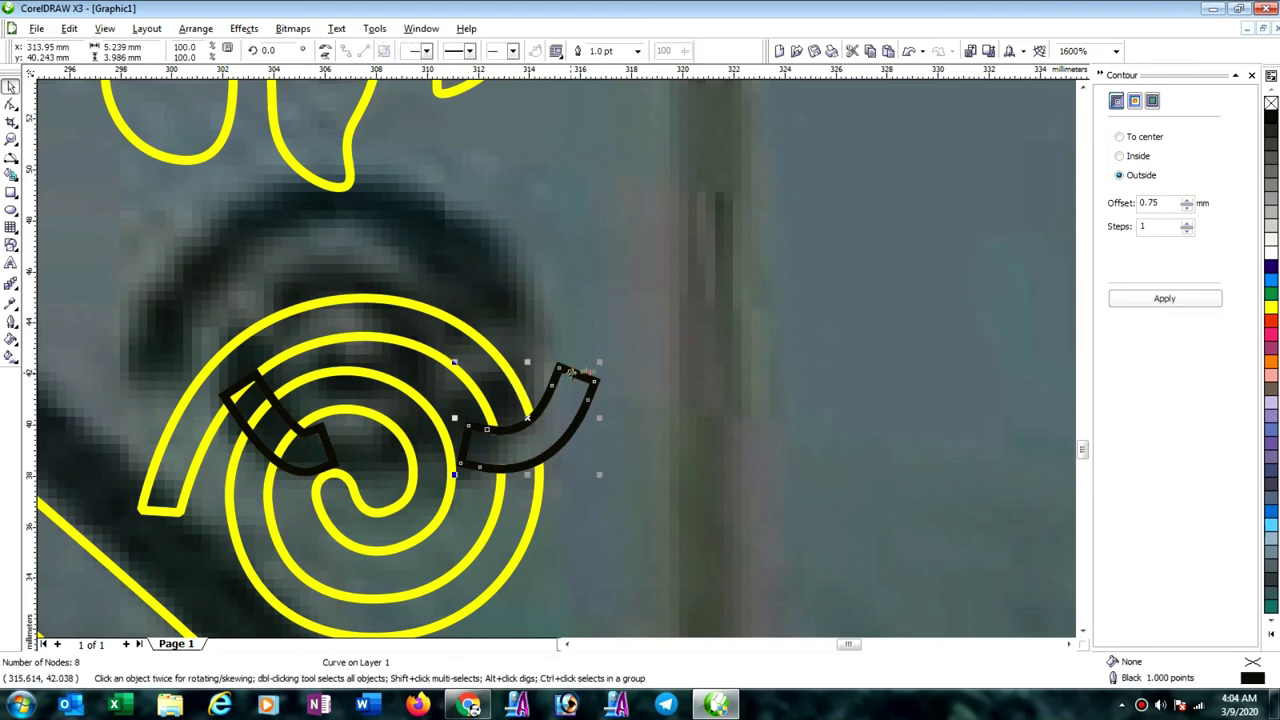
key(Delete)
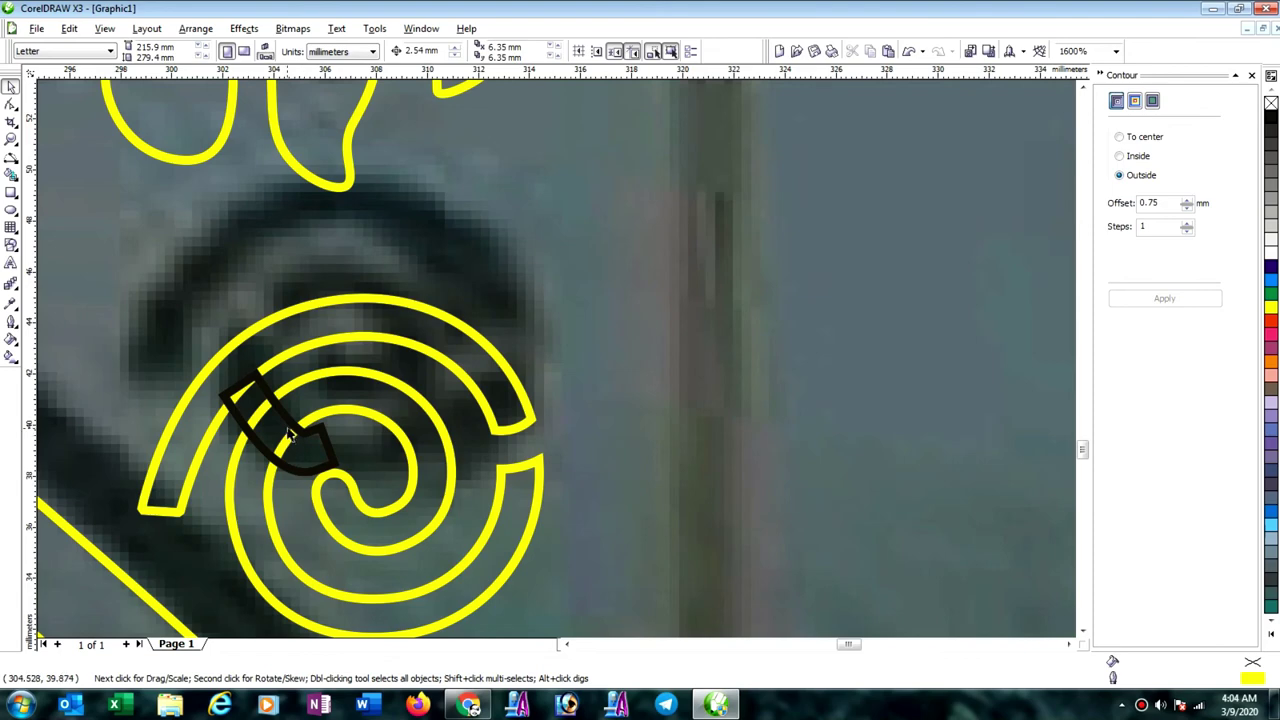
Delete the four nodes at the inner end of the remaining gap shape on the lower right spiral.
click(291, 430)
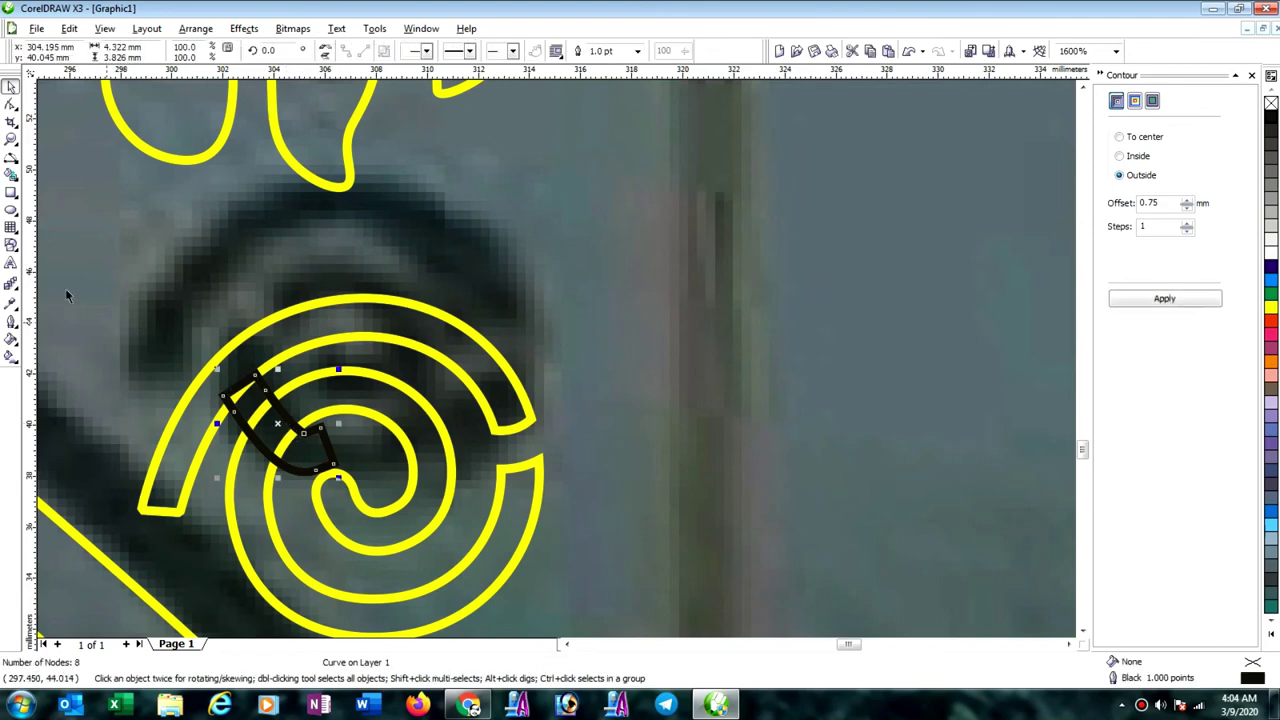
click(11, 104)
drag(366, 404, 293, 487)
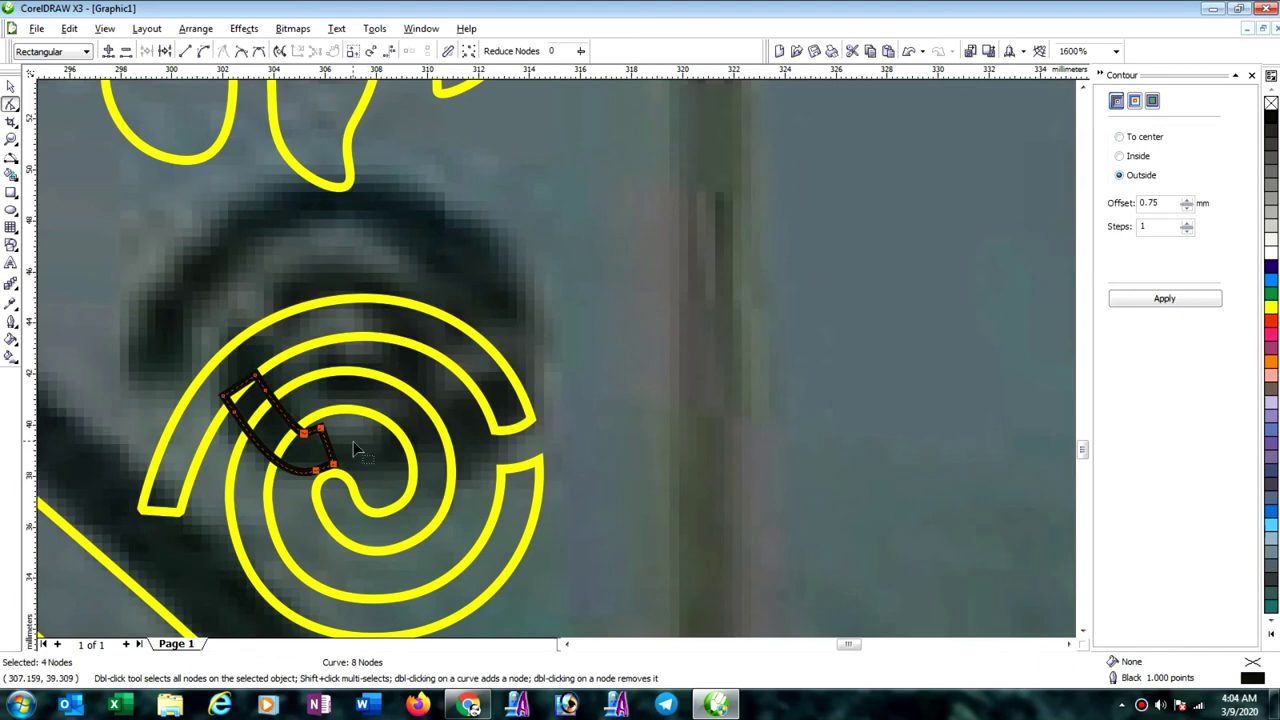
key(Delete)
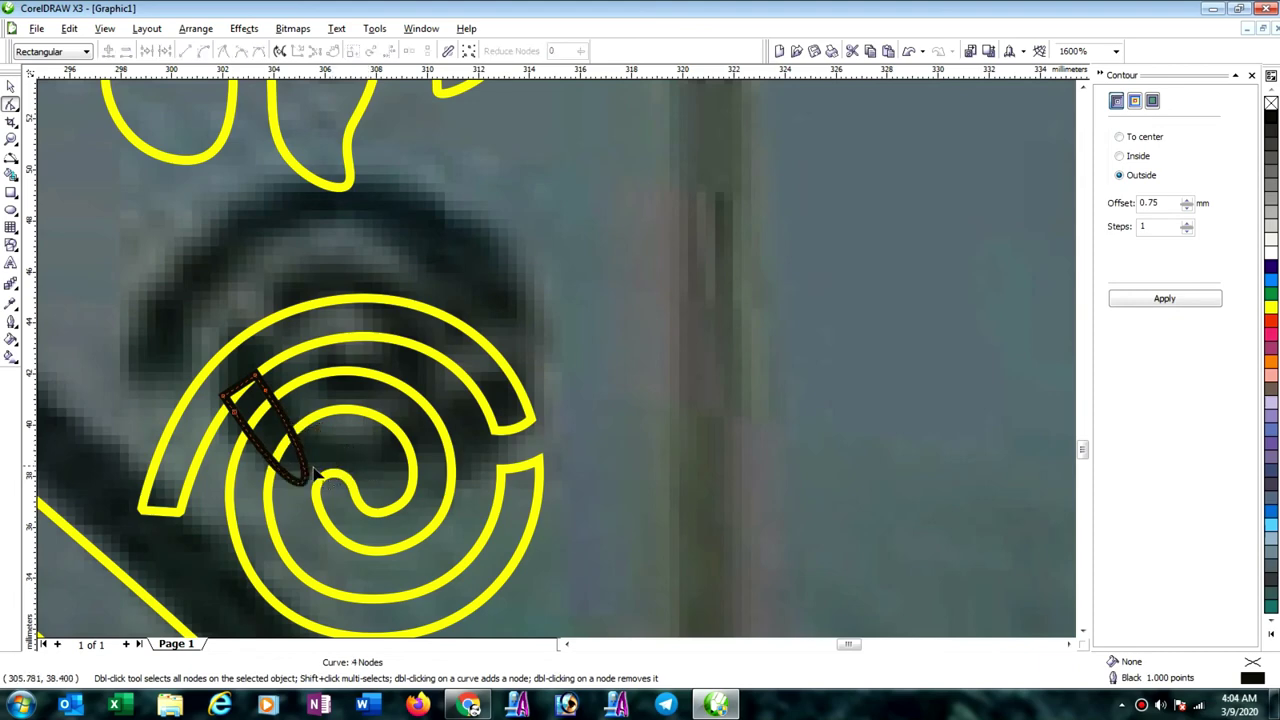
Reshape the gap shape into a small rounded loop over the left side of the spiral's inner band, clear of the outer band.
scroll(390, 360, up, 1)
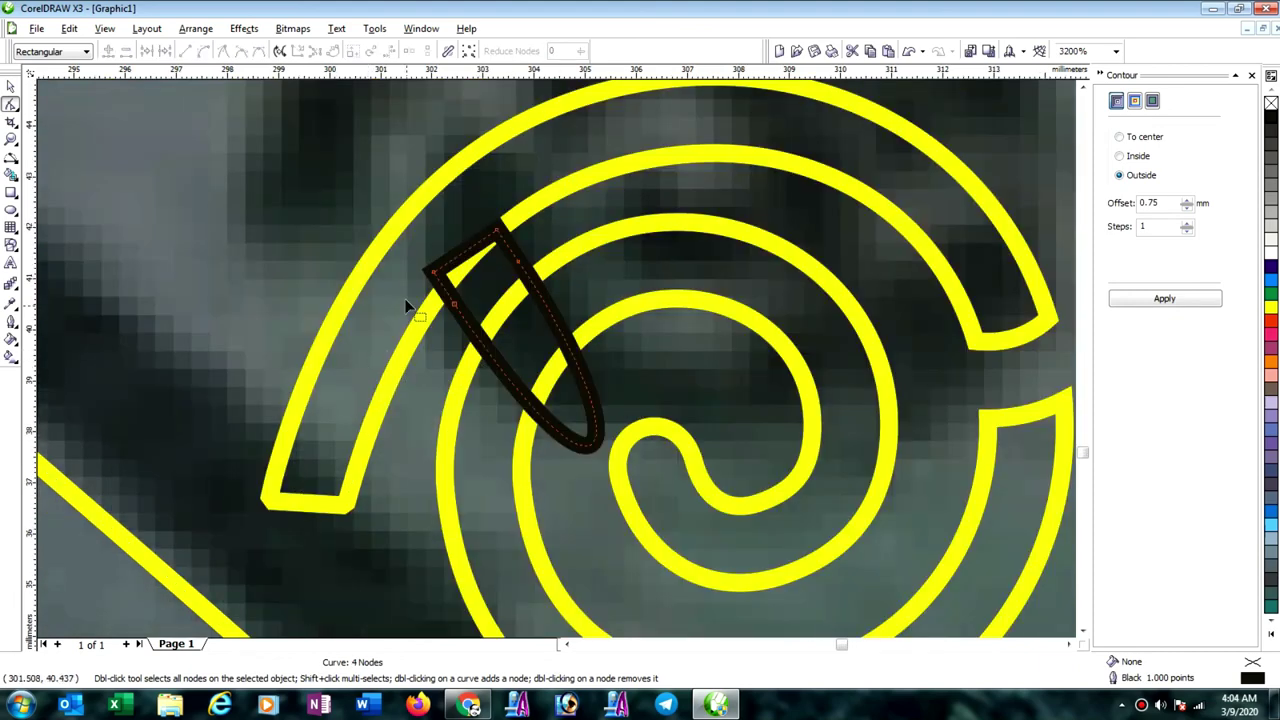
drag(493, 287, 439, 349)
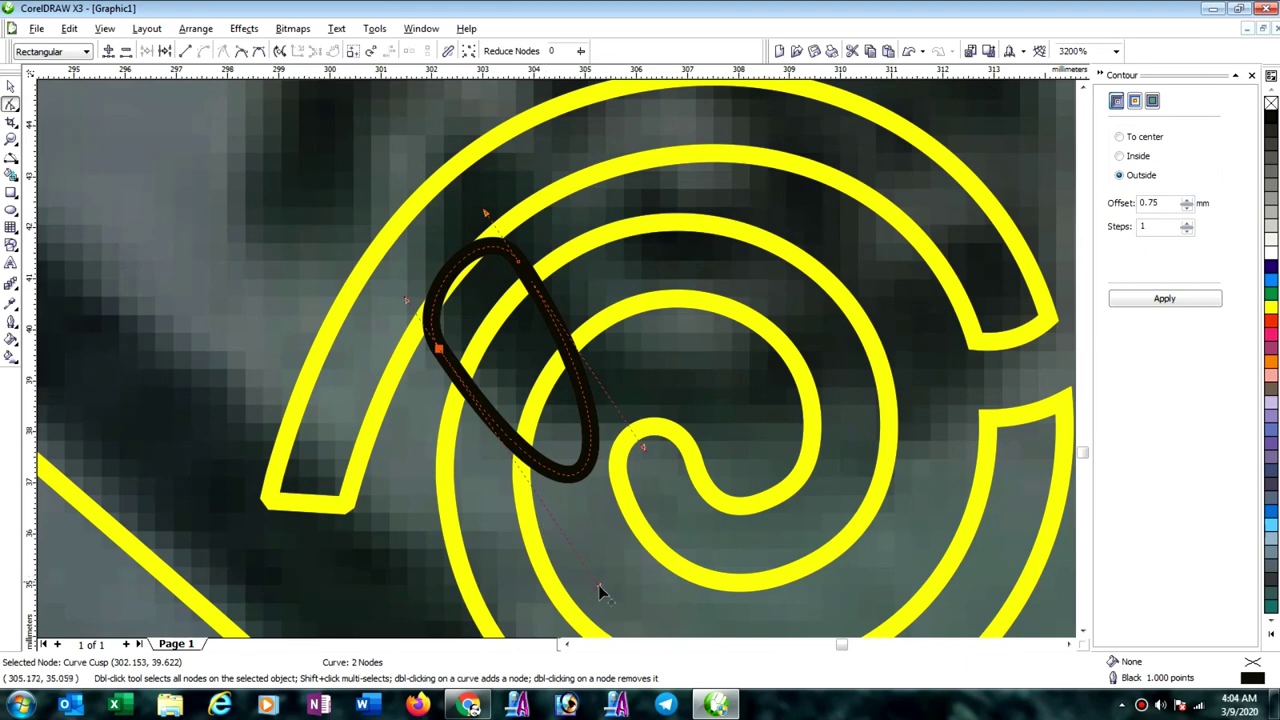
drag(600, 588, 429, 487)
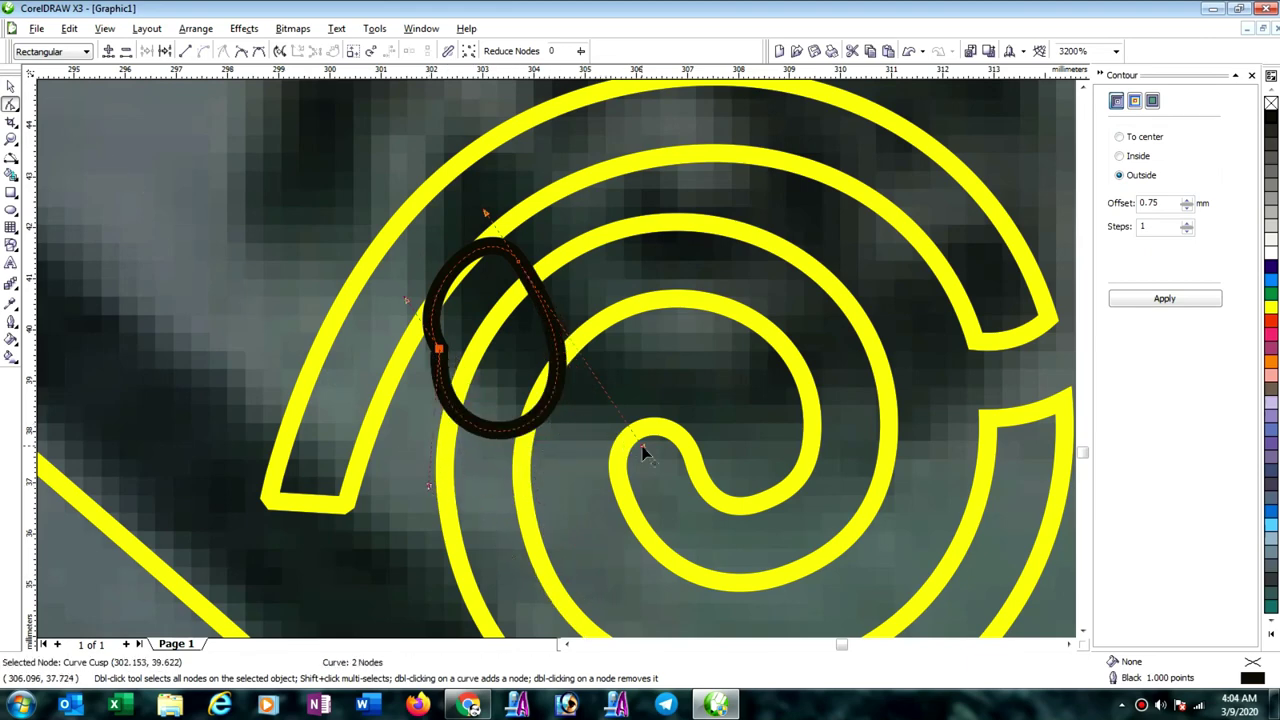
drag(529, 274, 544, 332)
drag(409, 303, 453, 300)
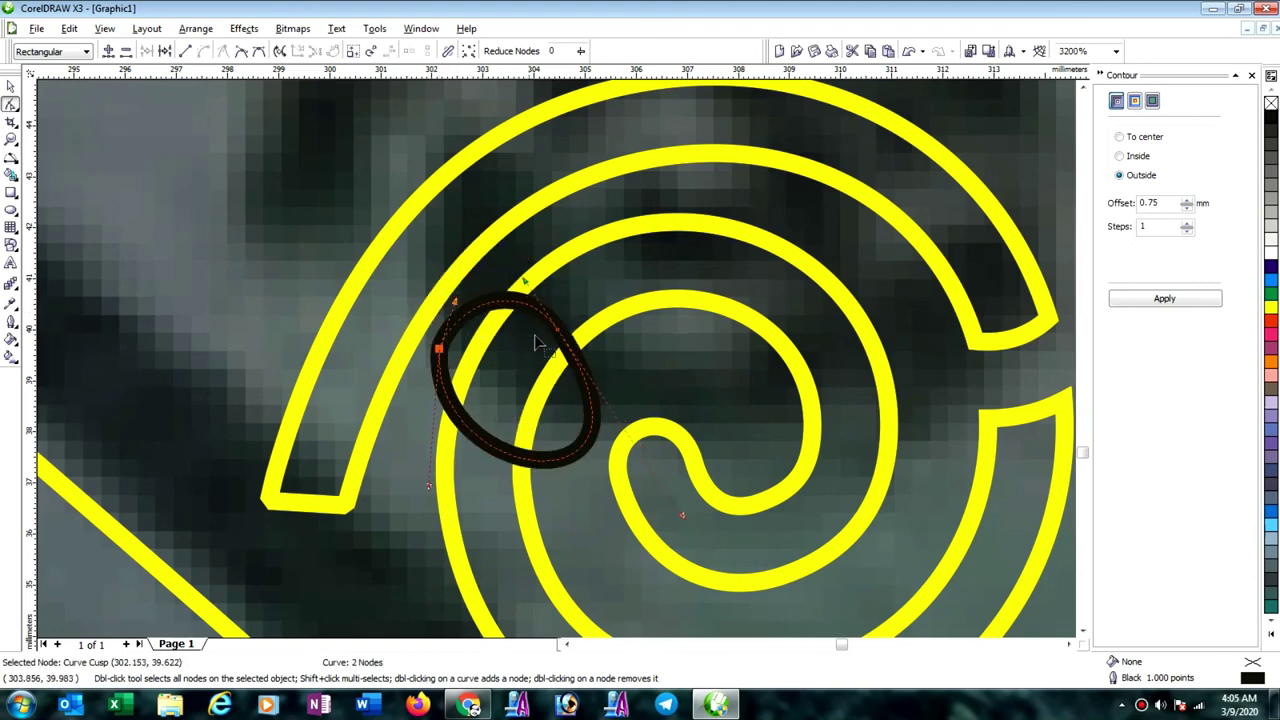
Add two nodes to the loop and pull its upper edge inward to form a crescent across the spiral's inner band.
double_click(592, 408)
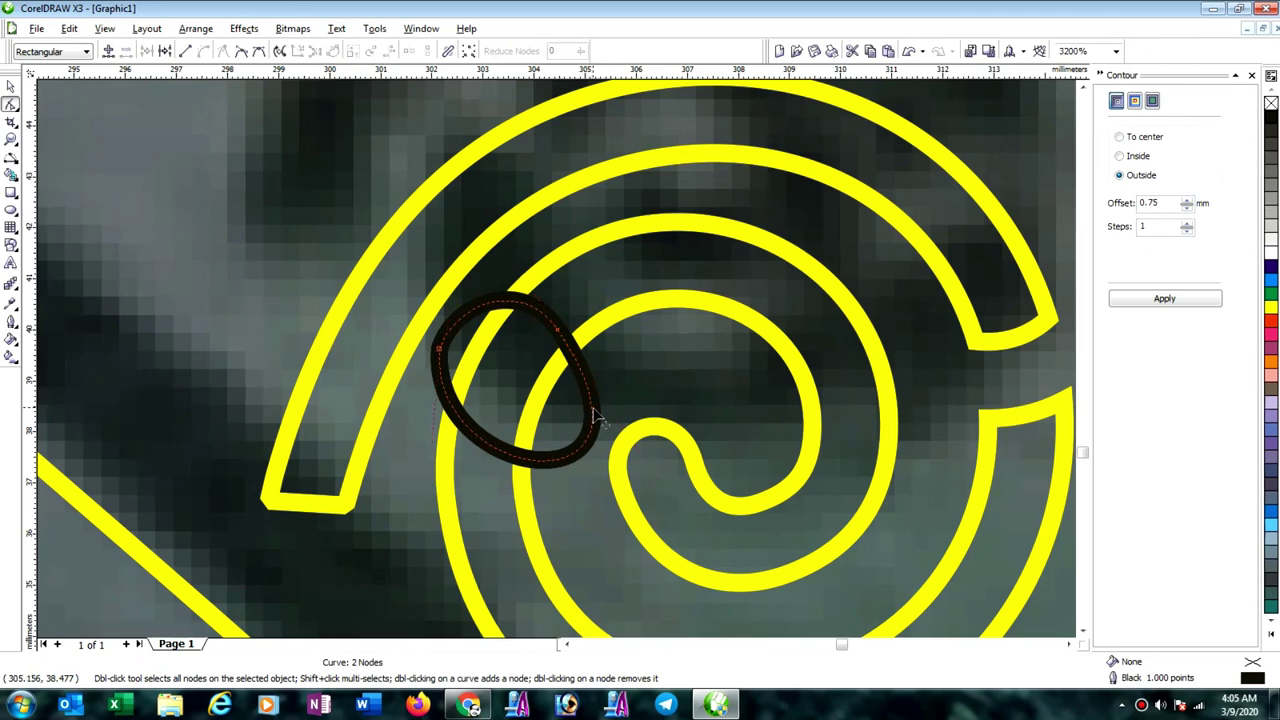
click(468, 312)
drag(558, 332, 507, 376)
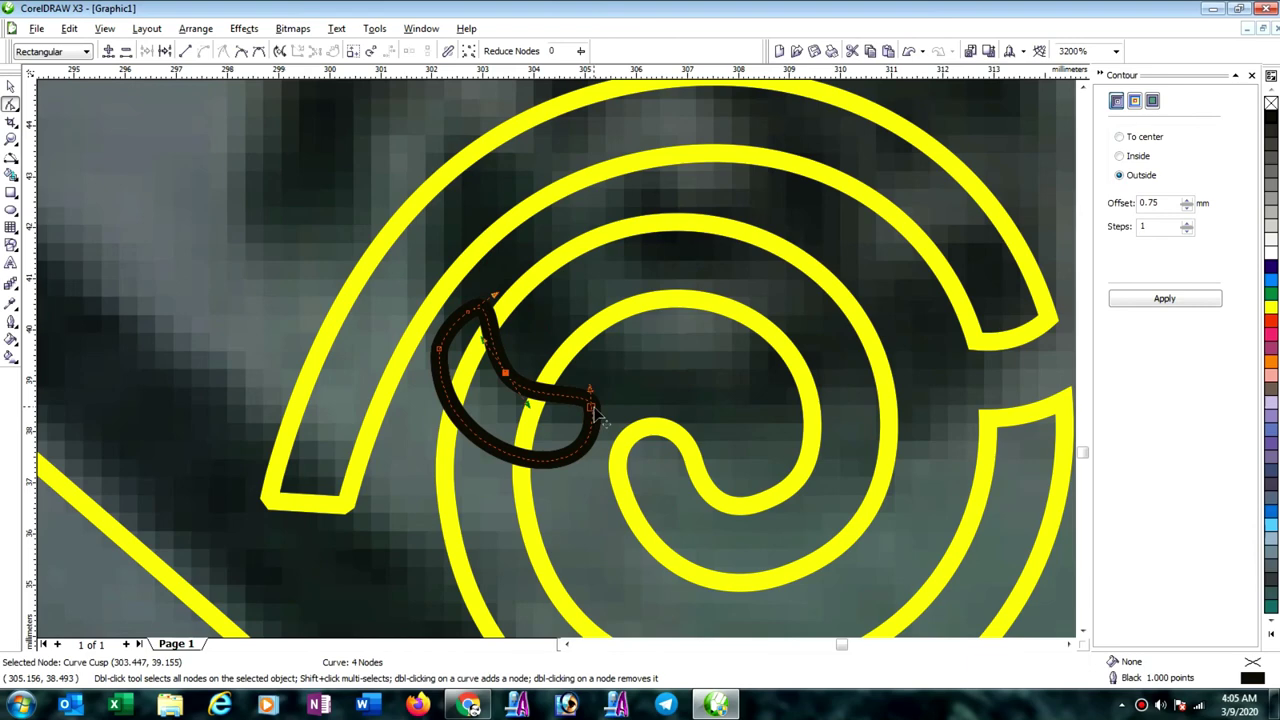
mouse_move(595, 413)
mouse_down()
mouse_move(595, 470)
mouse_move(583, 425)
mouse_up()
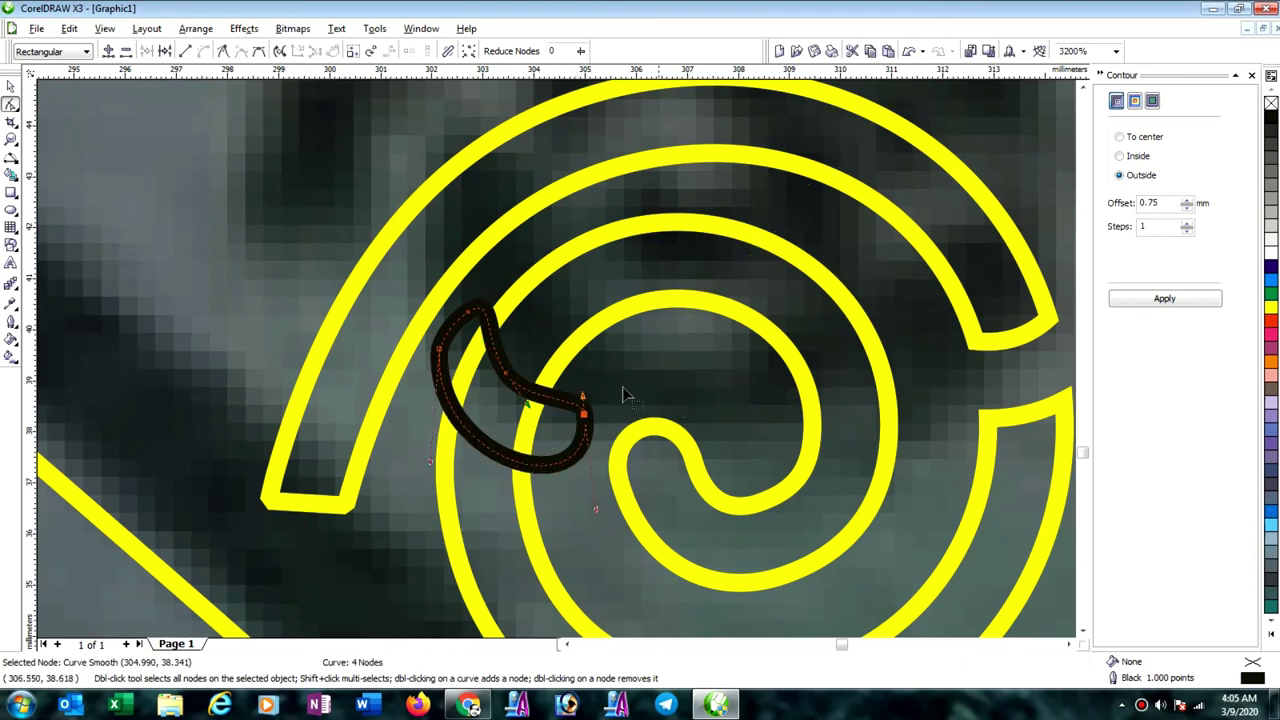
Trim the lower right spiral with the crescent and delete the crescent to leave a gap in the inner band.
click(11, 87)
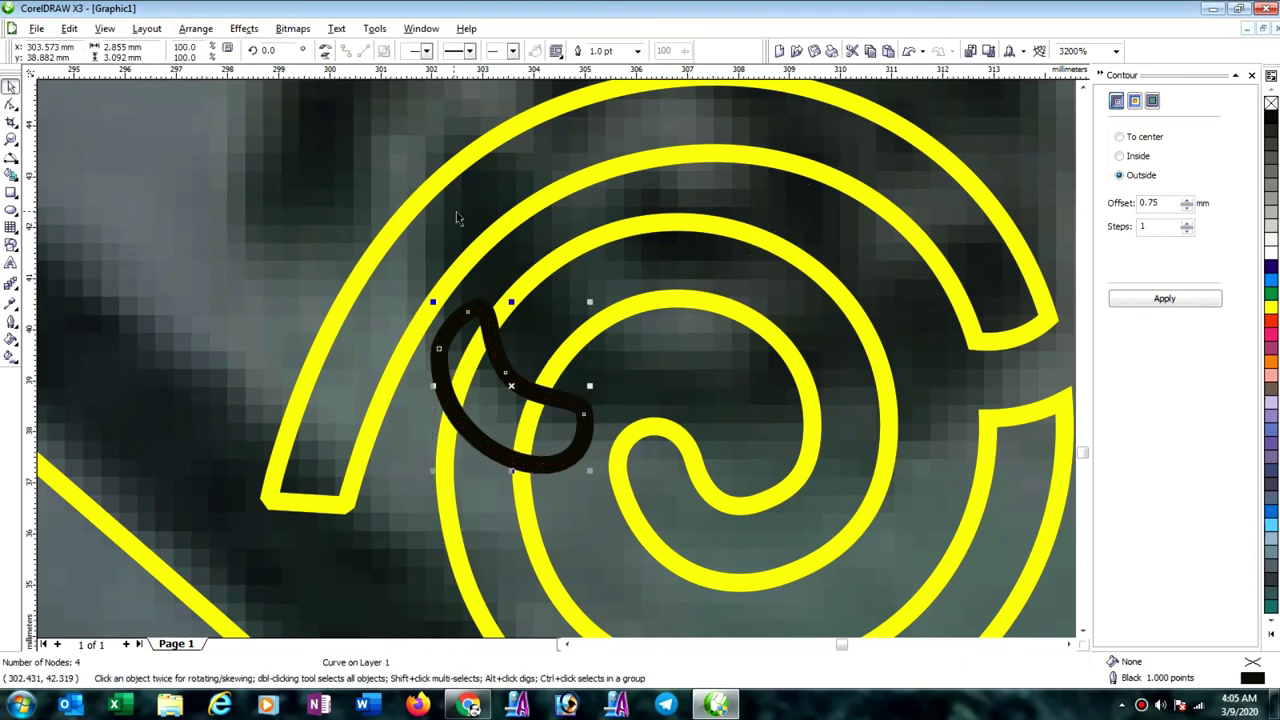
shift+click(568, 258)
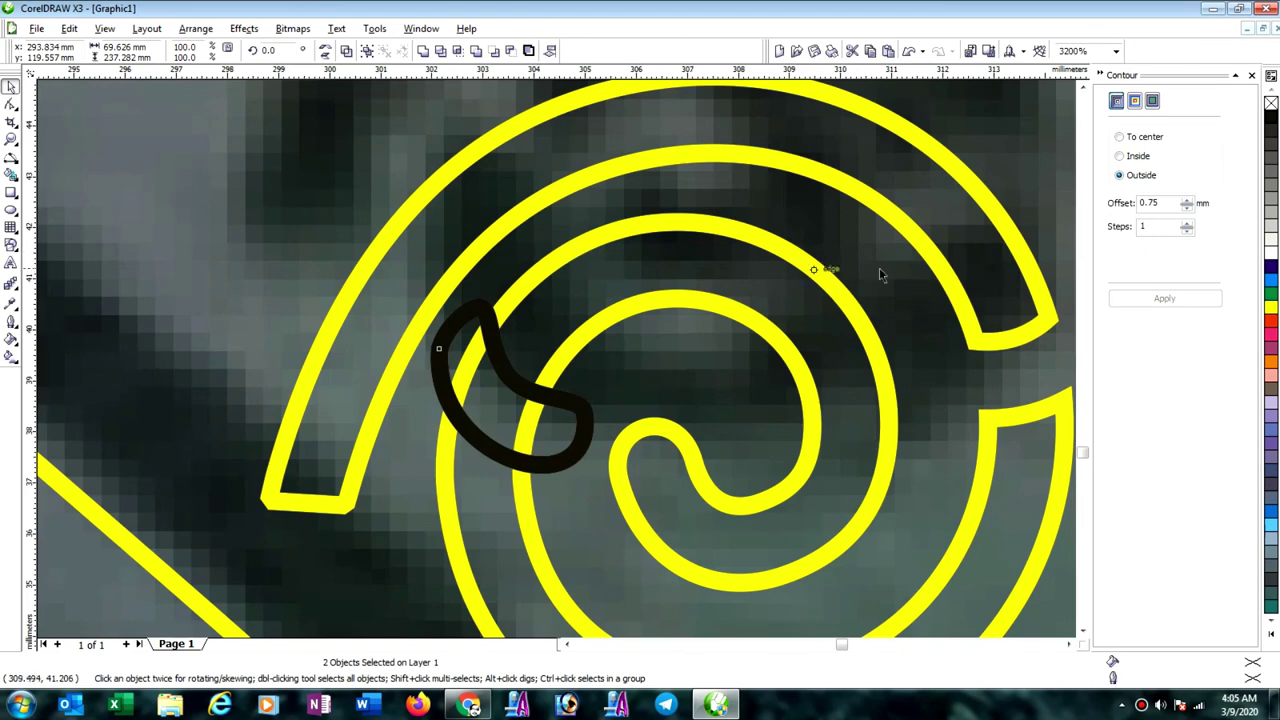
click(440, 51)
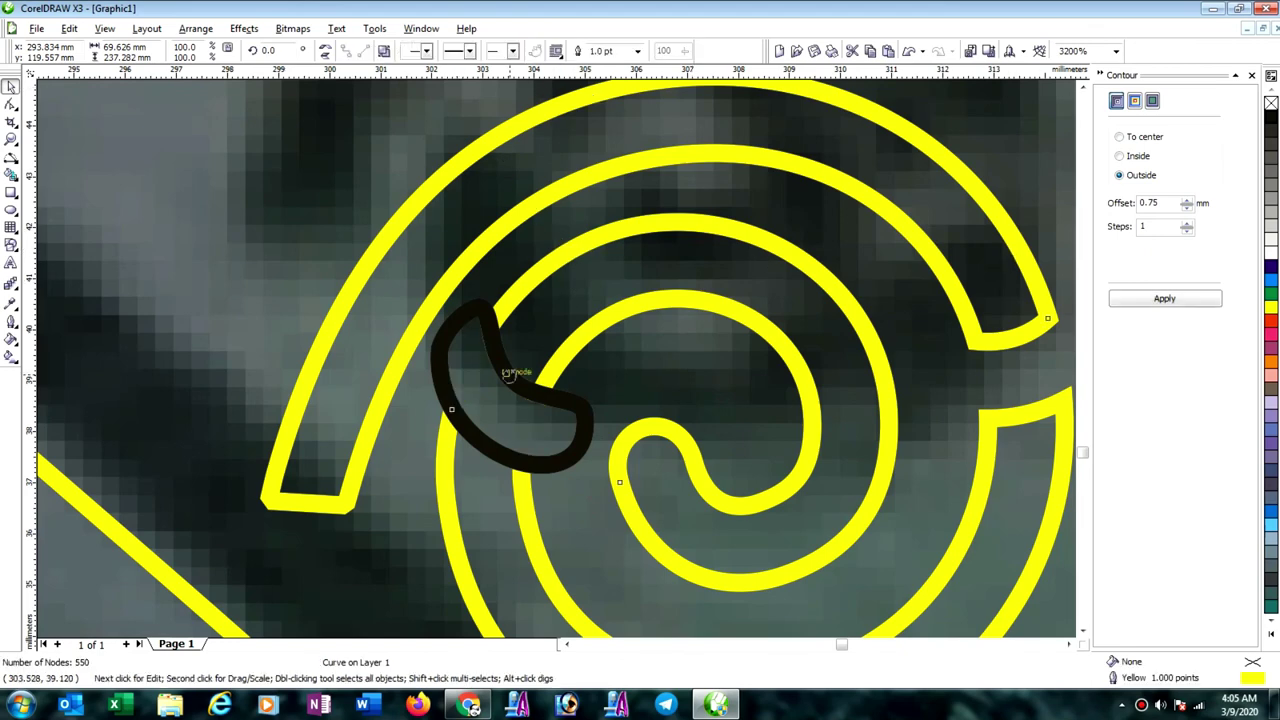
click(202, 260)
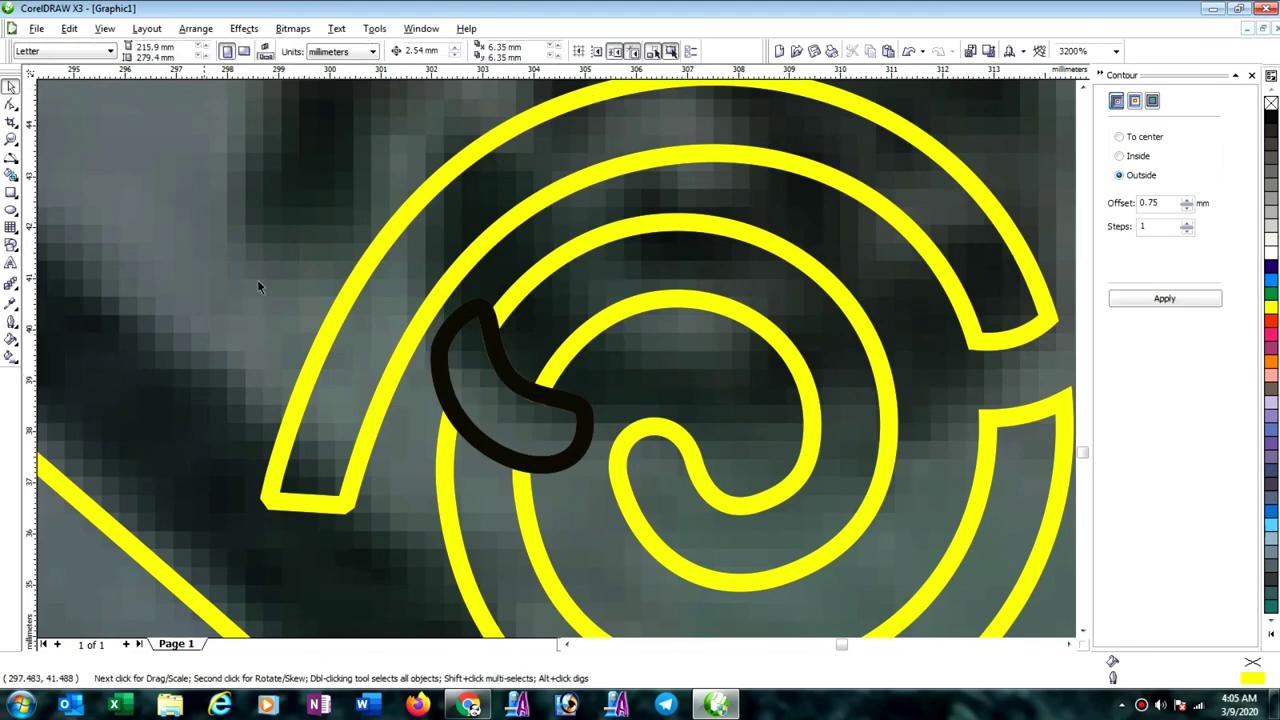
click(502, 362)
key(Delete)
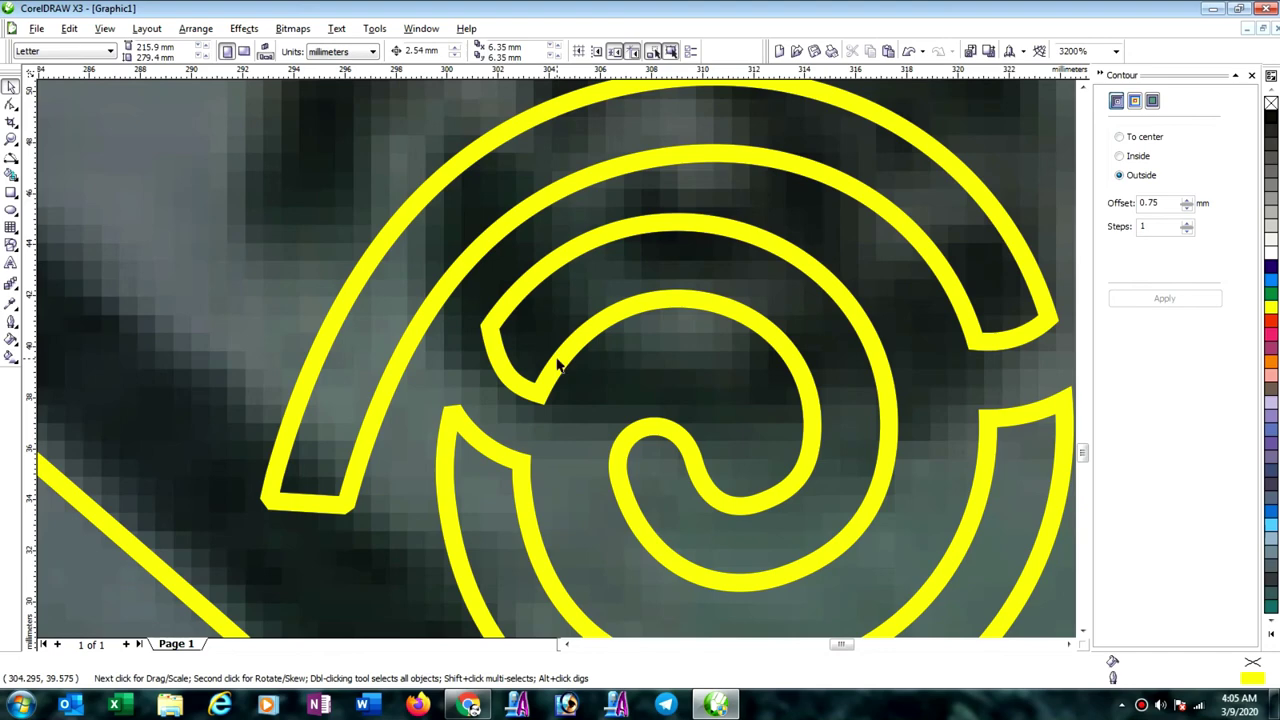
Rotate the gap shape on the outer side of the left spiral to about 13.9 degrees.
scroll(560, 366, down, 3)
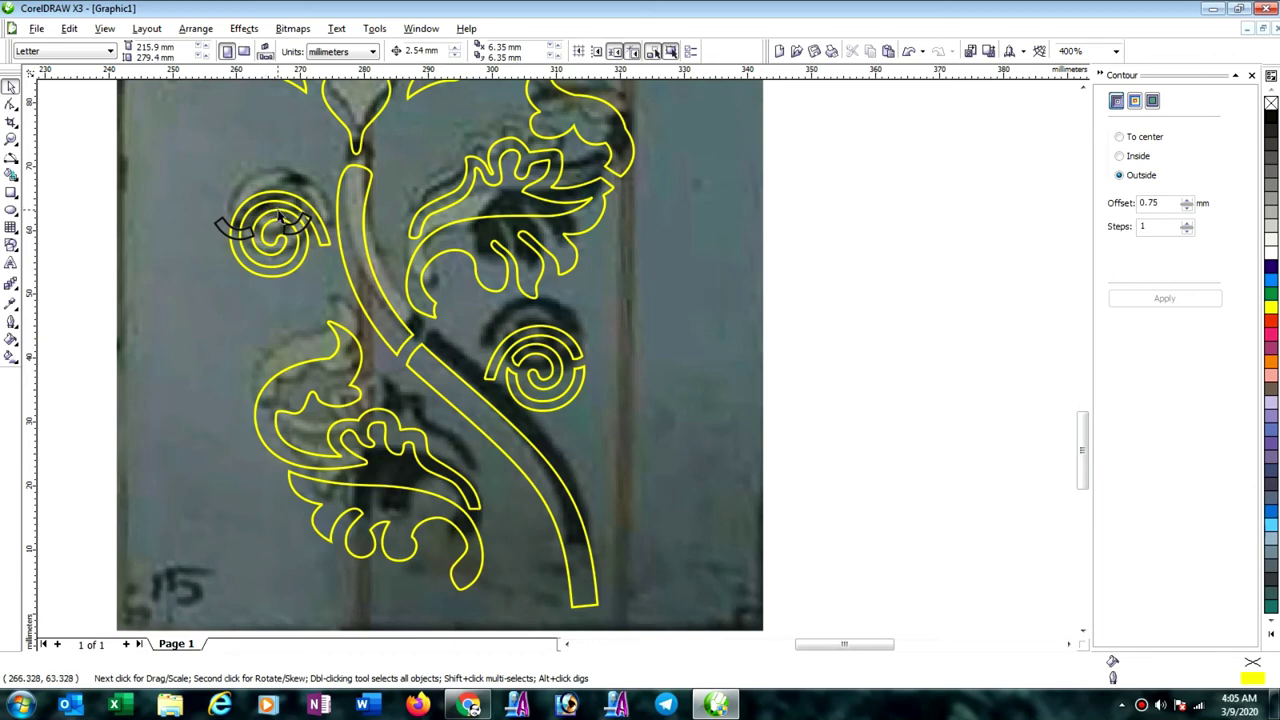
scroll(251, 244, up, 1)
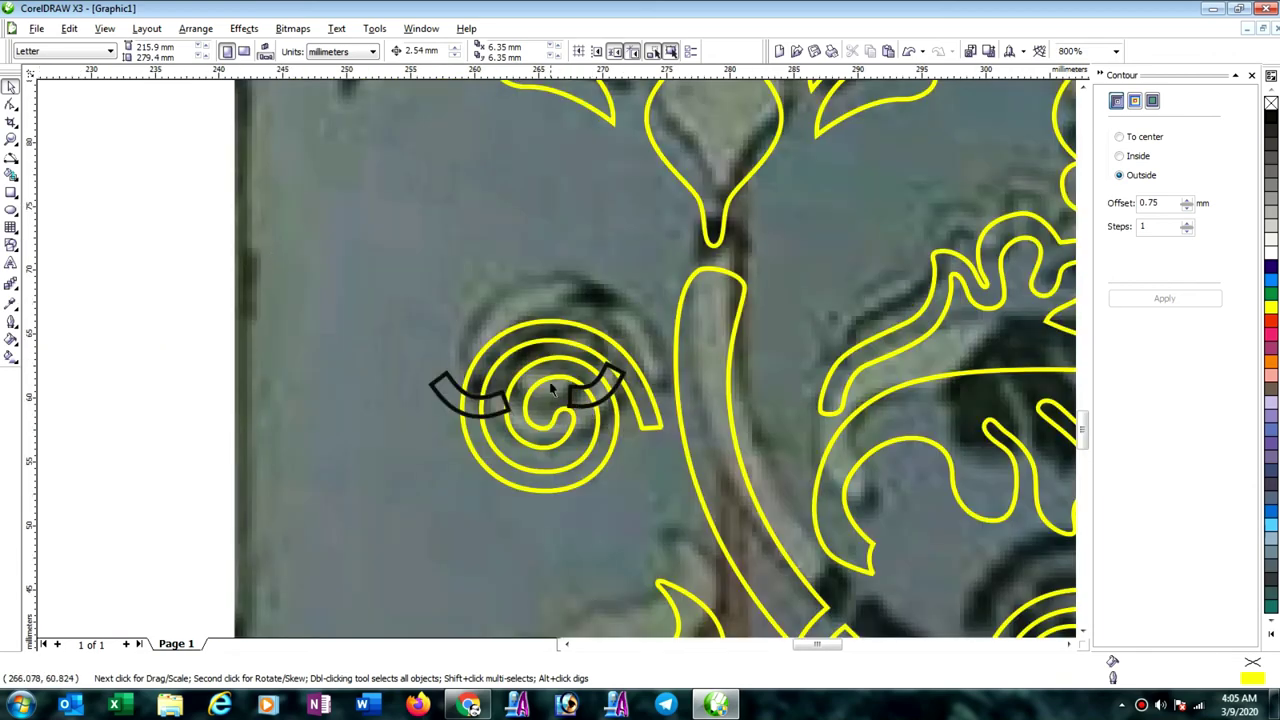
scroll(550, 388, up, 1)
scroll(538, 379, up, 2)
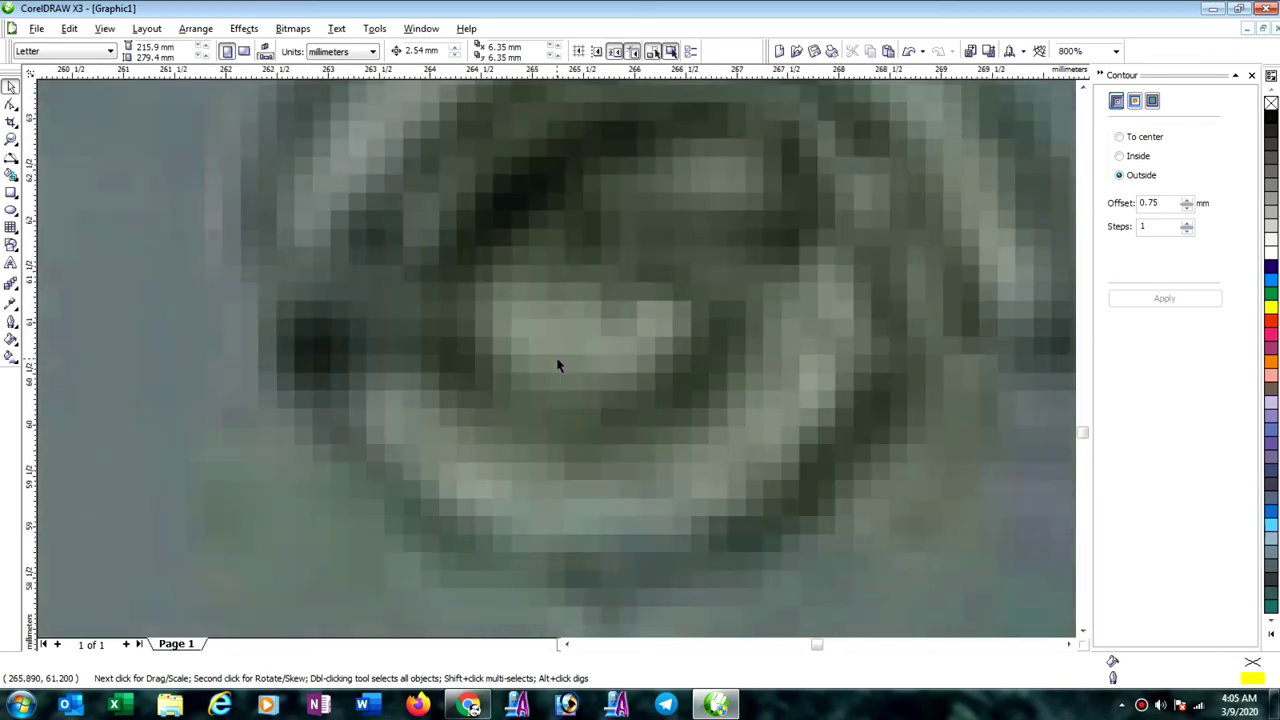
scroll(562, 364, down, 1)
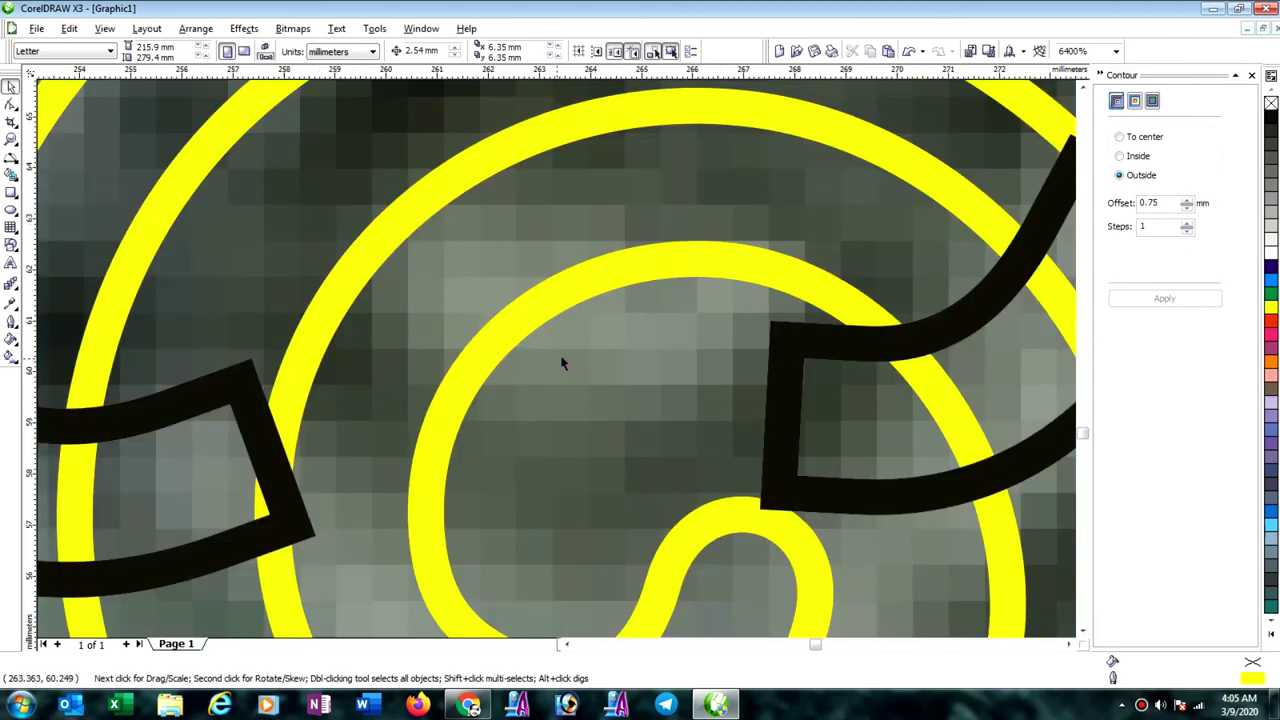
scroll(558, 362, down, 1)
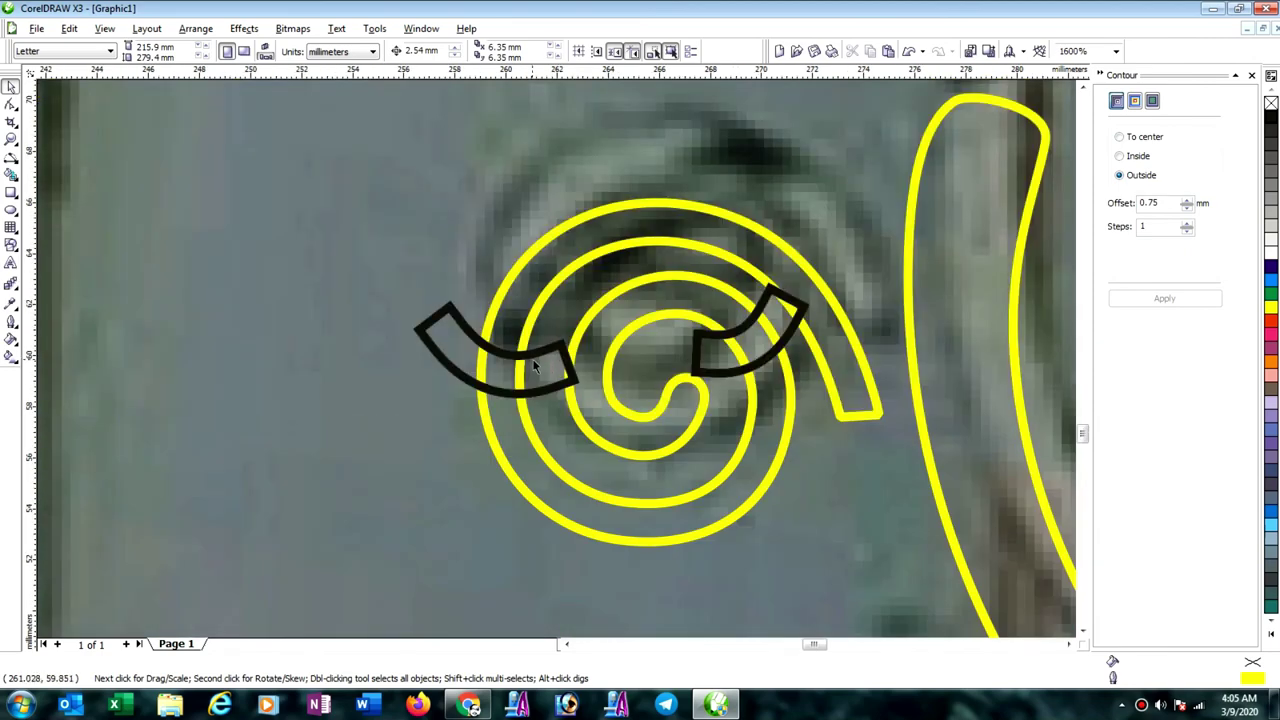
click(537, 358)
click(531, 350)
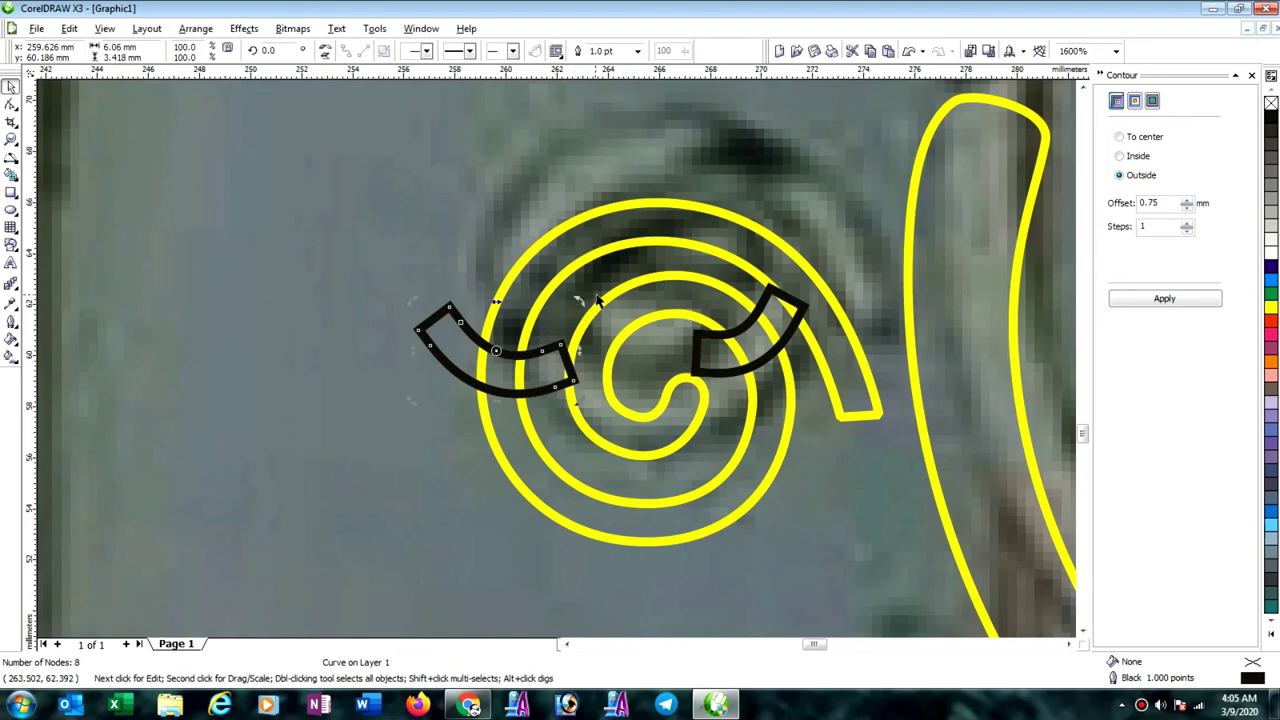
drag(584, 298, 588, 322)
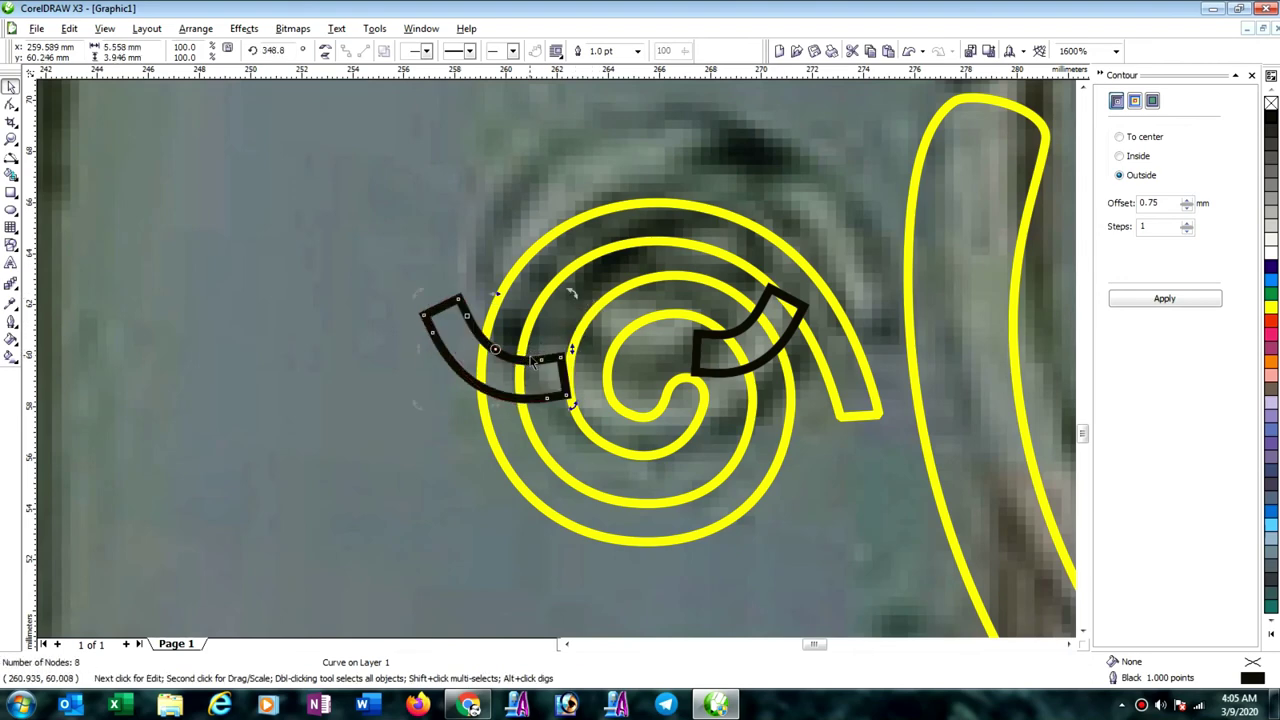
mouse_move(530, 360)
mouse_down()
mouse_move(508, 359)
mouse_move(523, 349)
mouse_up()
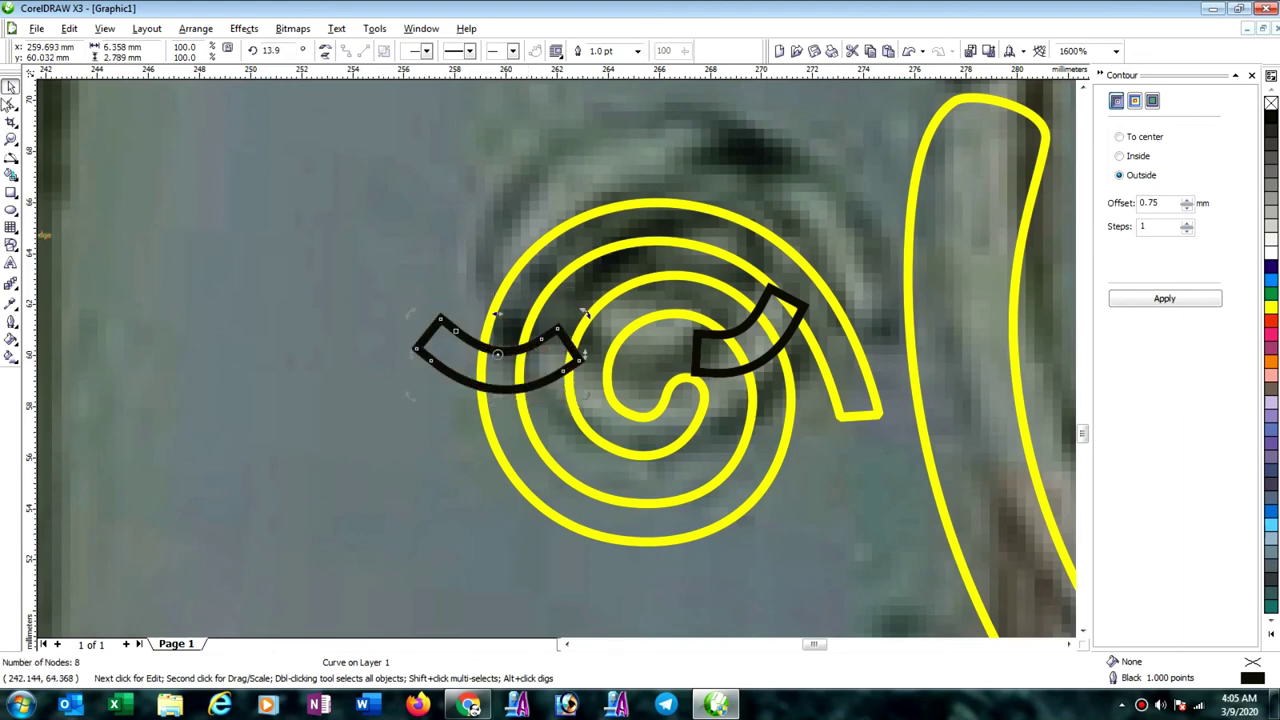
Reshape the rotated gap shape's inner end by adding nodes, deleting the end nodes and pulling the end clear of the spiral's inner band.
click(11, 103)
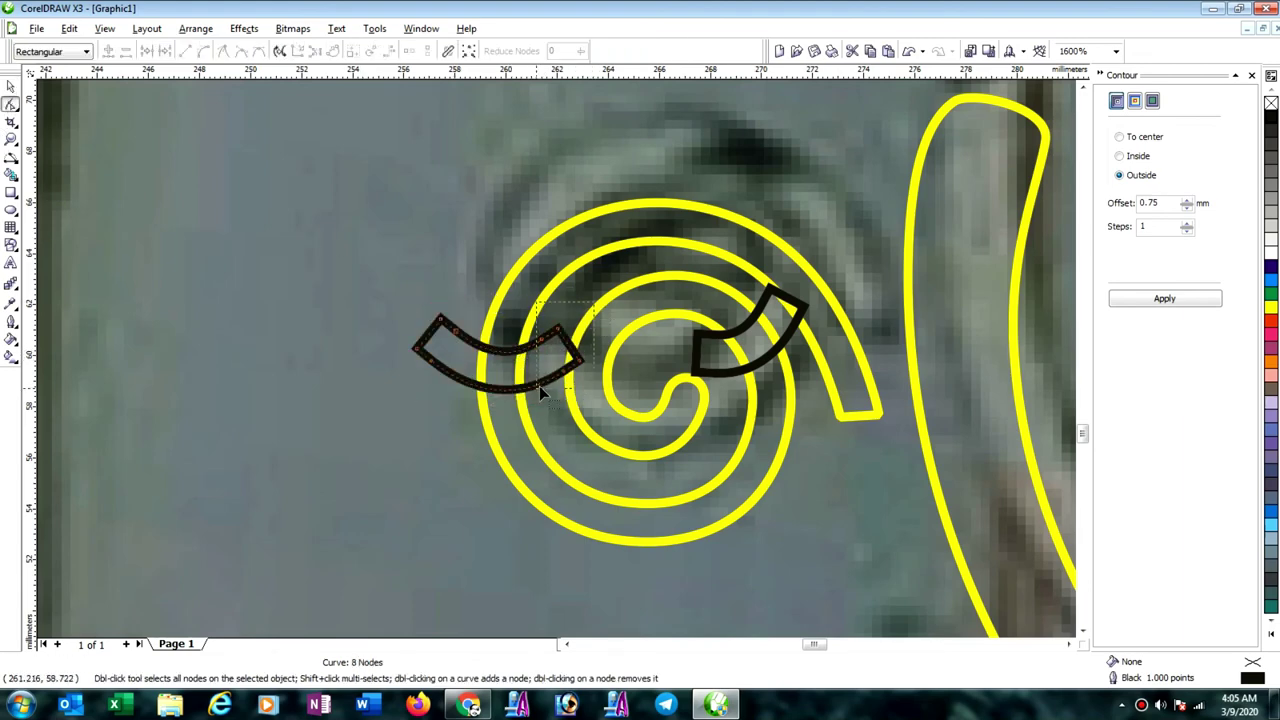
mouse_move(569, 381)
mouse_down()
mouse_move(553, 390)
mouse_move(569, 371)
mouse_up()
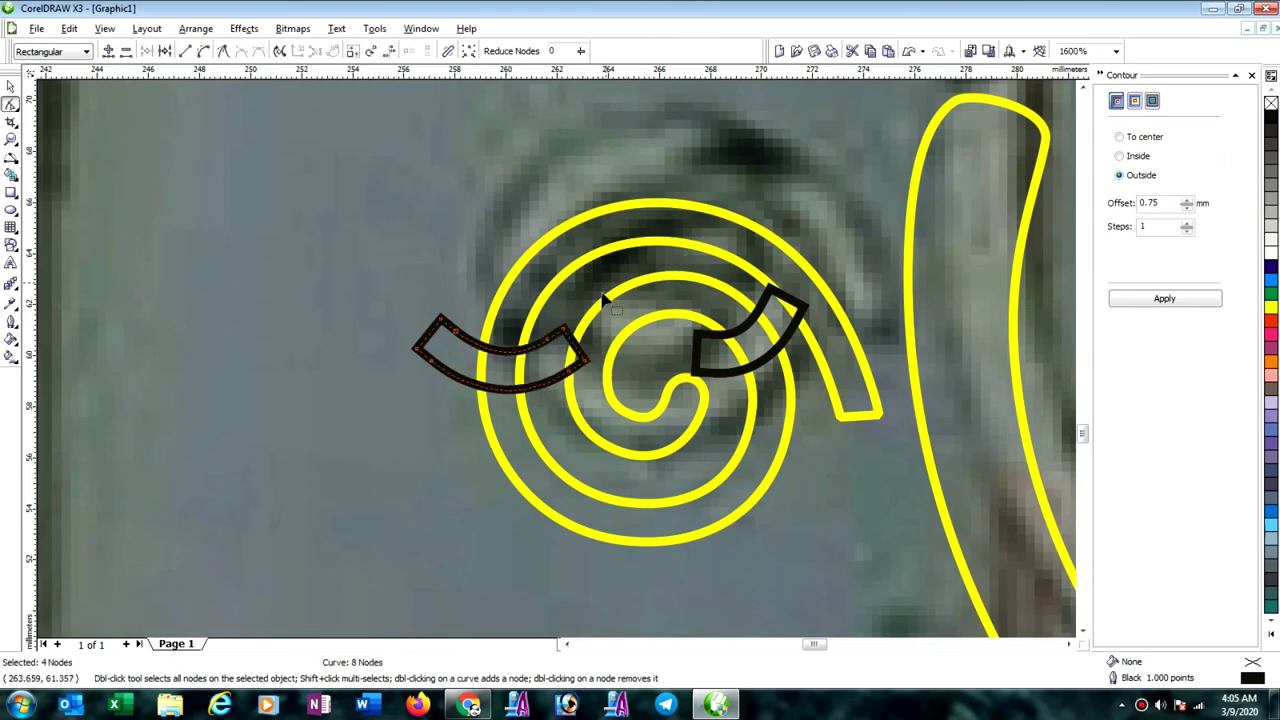
drag(604, 286, 530, 400)
double_click(537, 387)
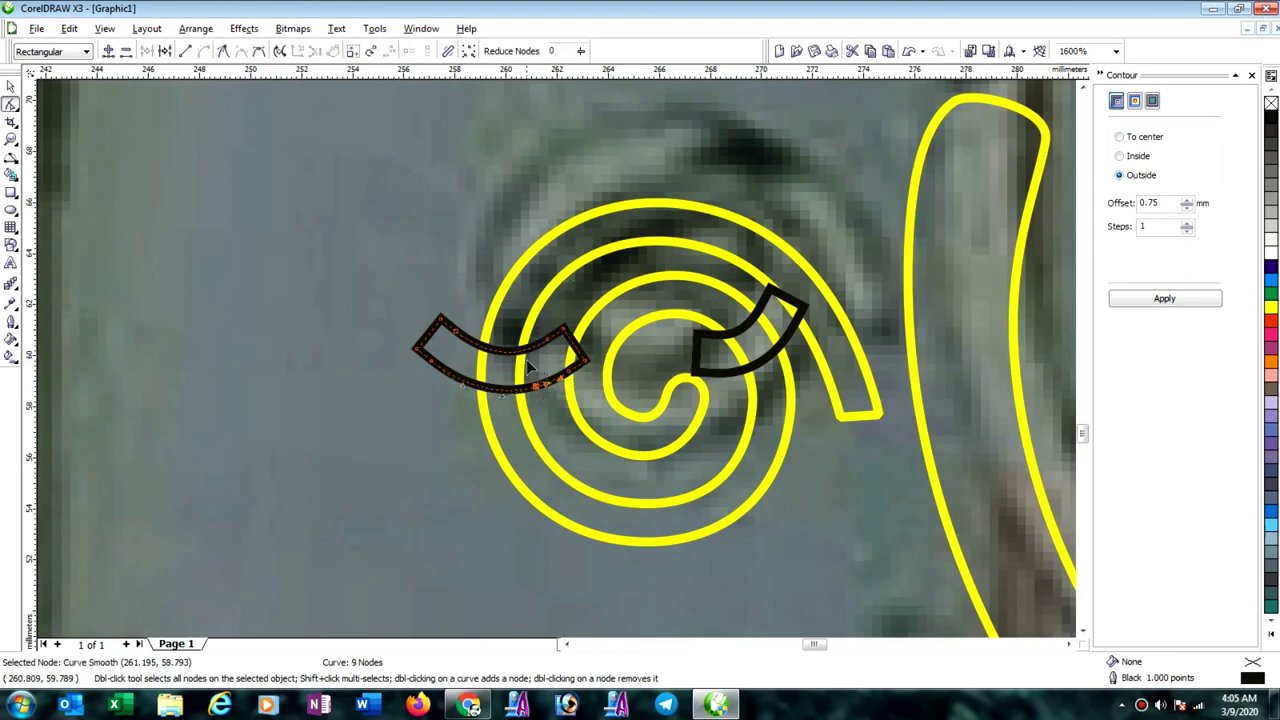
double_click(538, 345)
drag(604, 306, 566, 388)
key(Delete)
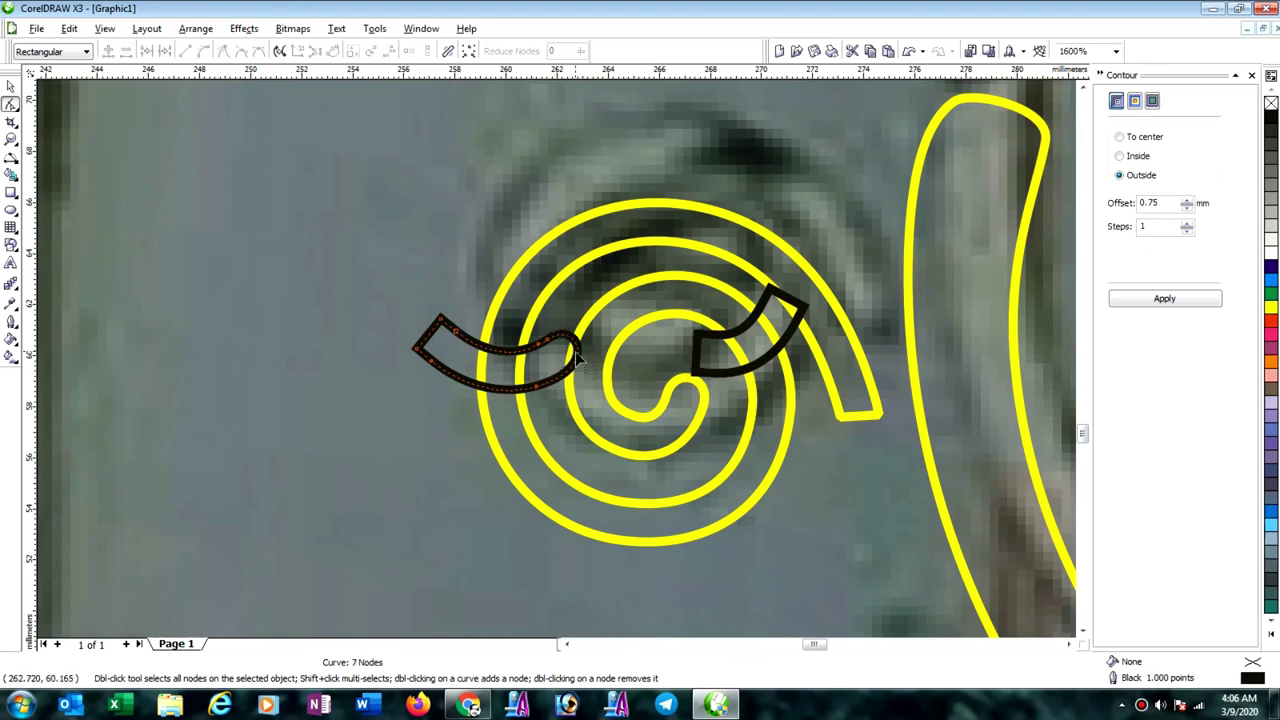
double_click(551, 356)
drag(551, 356, 553, 364)
Trim the left spiral with the reshaped gap shape and delete the shape to leave a gap in the outer band.
click(11, 87)
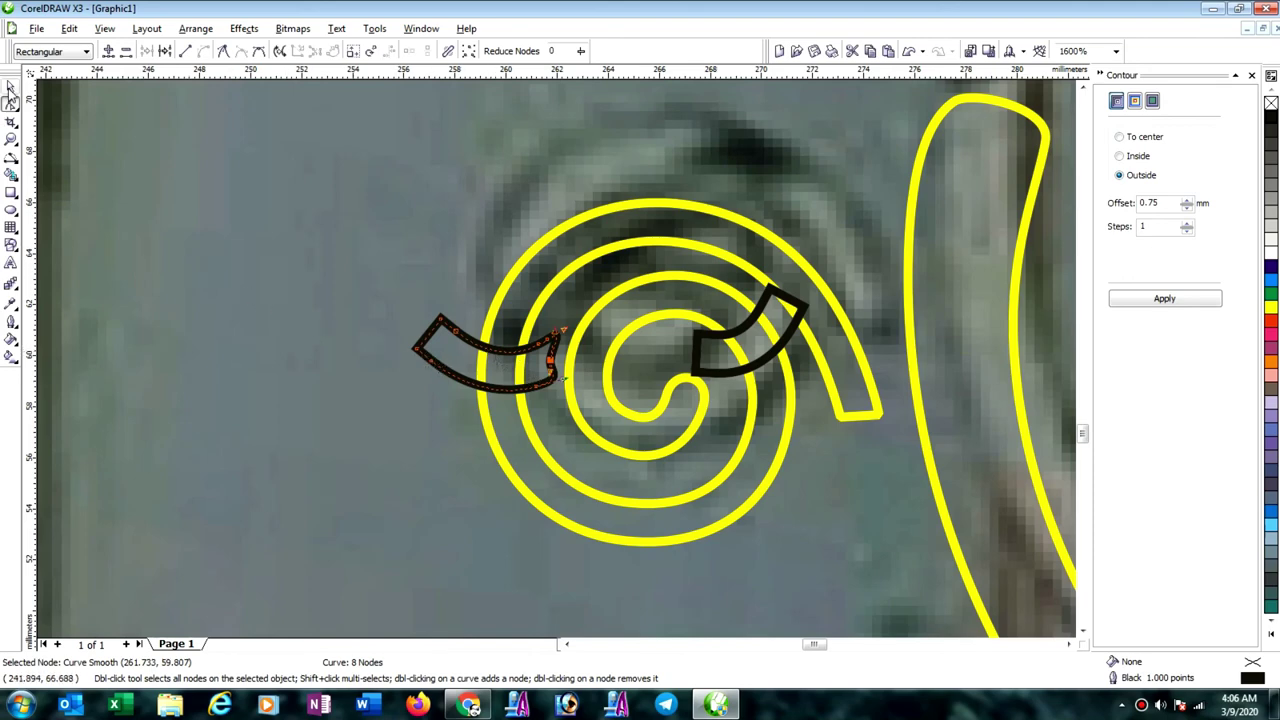
shift+click(507, 282)
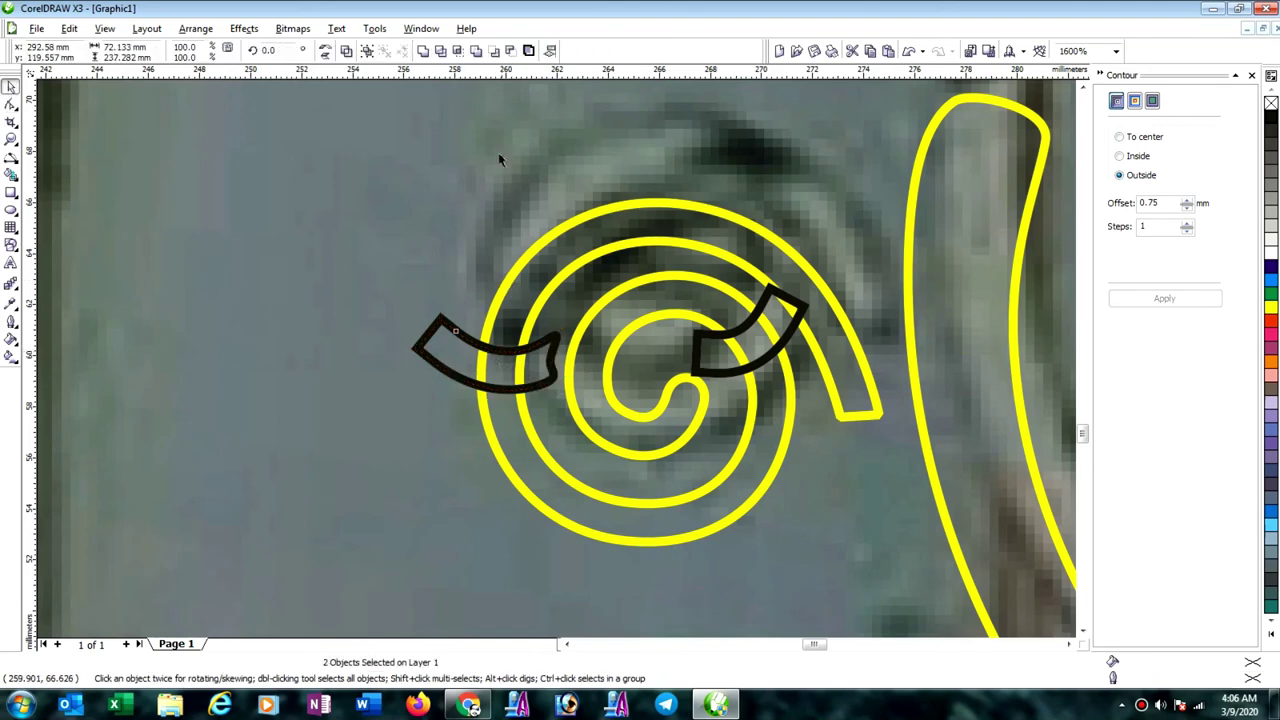
click(442, 52)
click(391, 234)
click(433, 341)
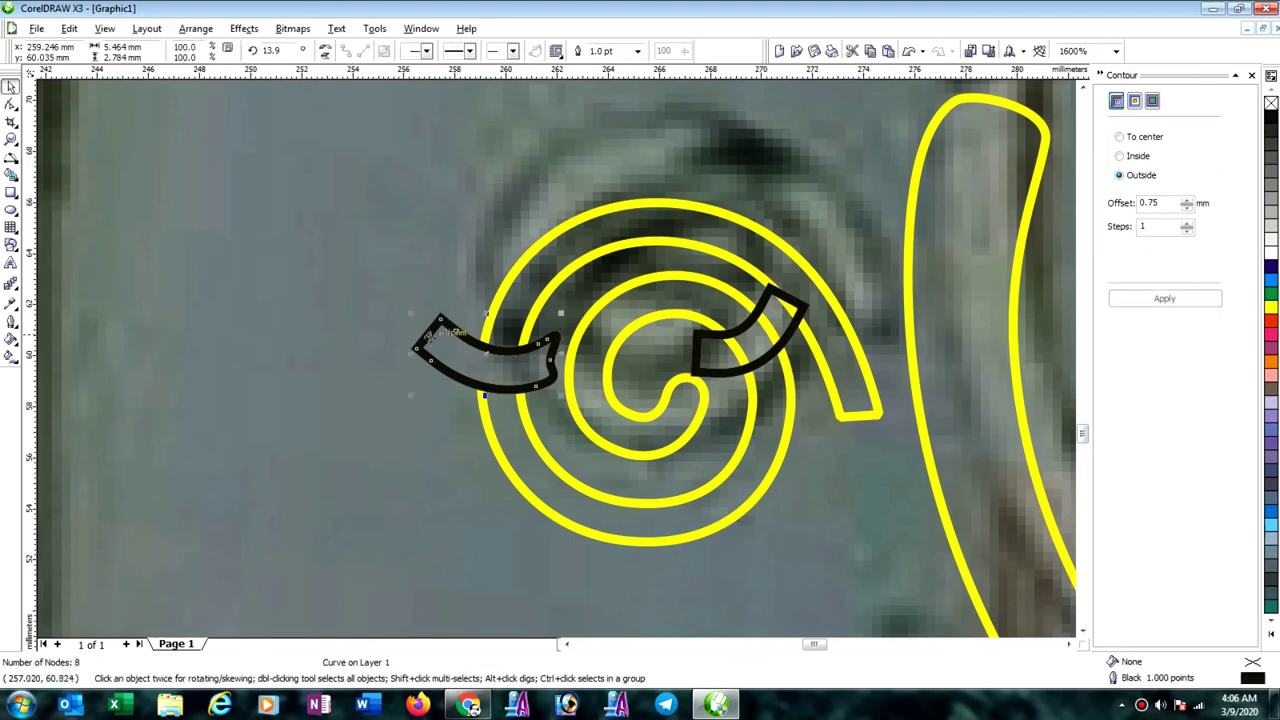
key(Delete)
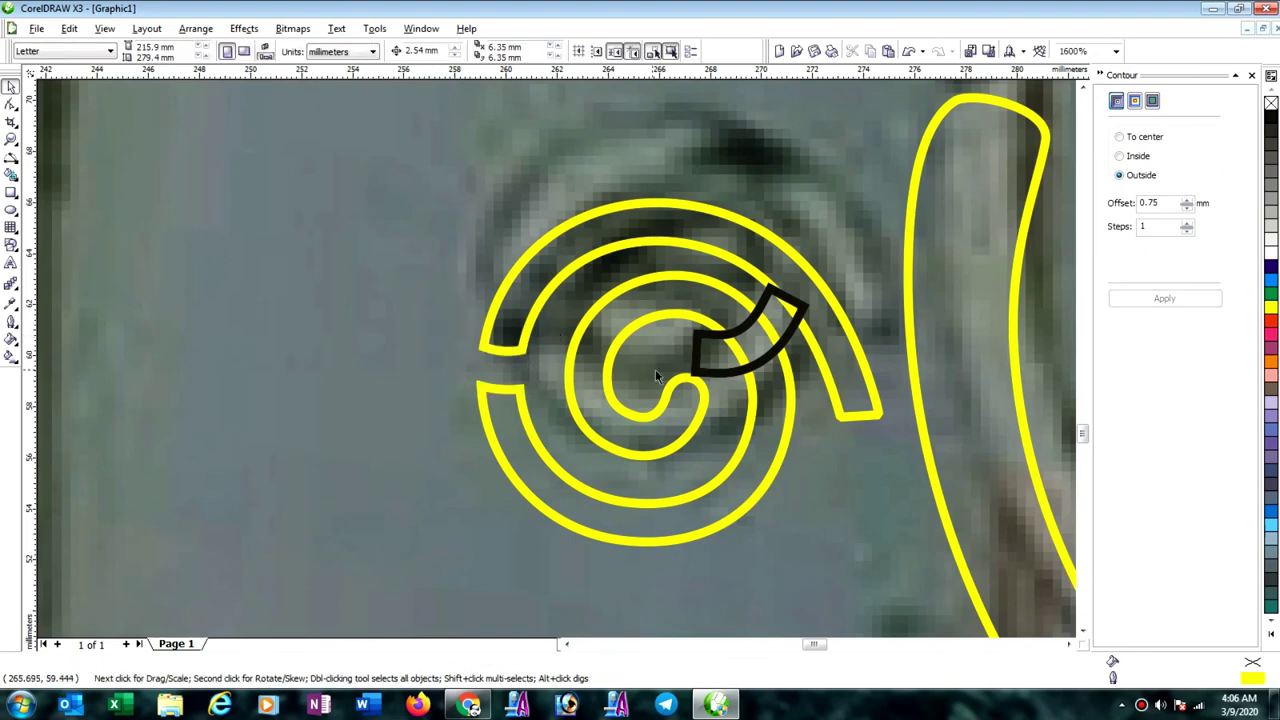
Shorten the gap shape inside the lower left spiral by deleting the two corner nodes at its outer end.
click(767, 364)
click(12, 106)
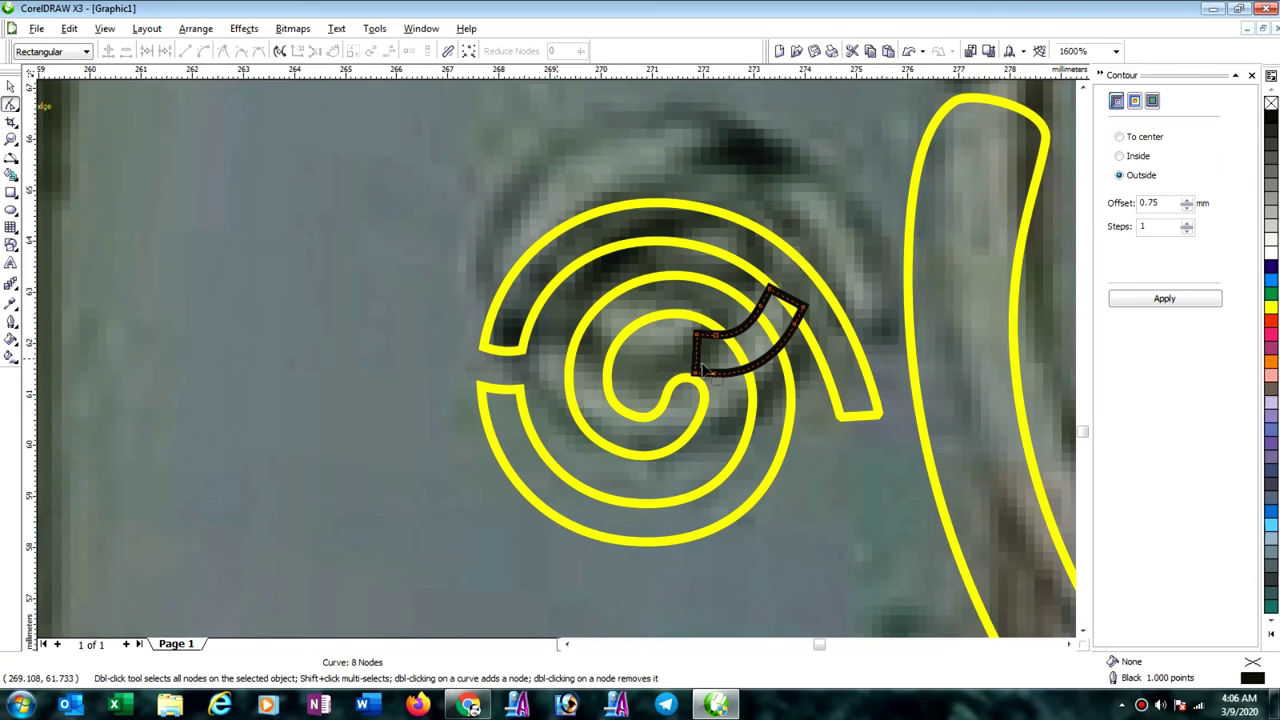
scroll(740, 312, up, 1)
click(617, 312)
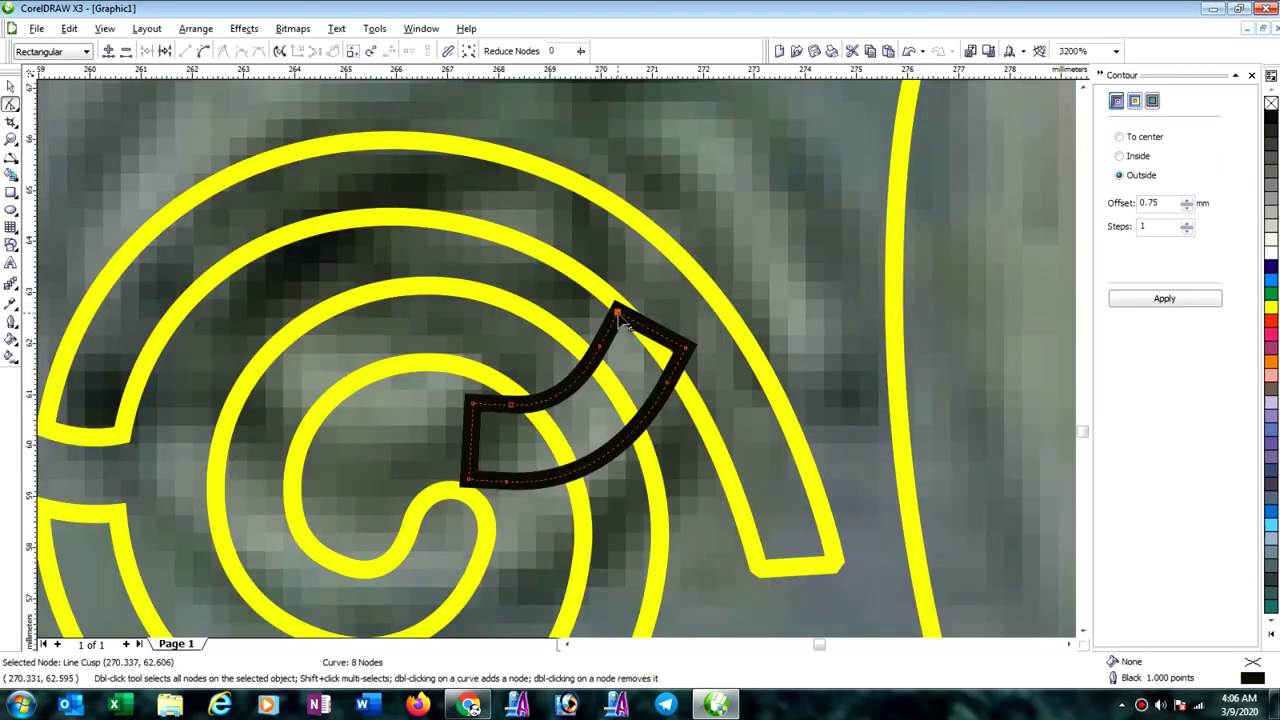
key(Delete)
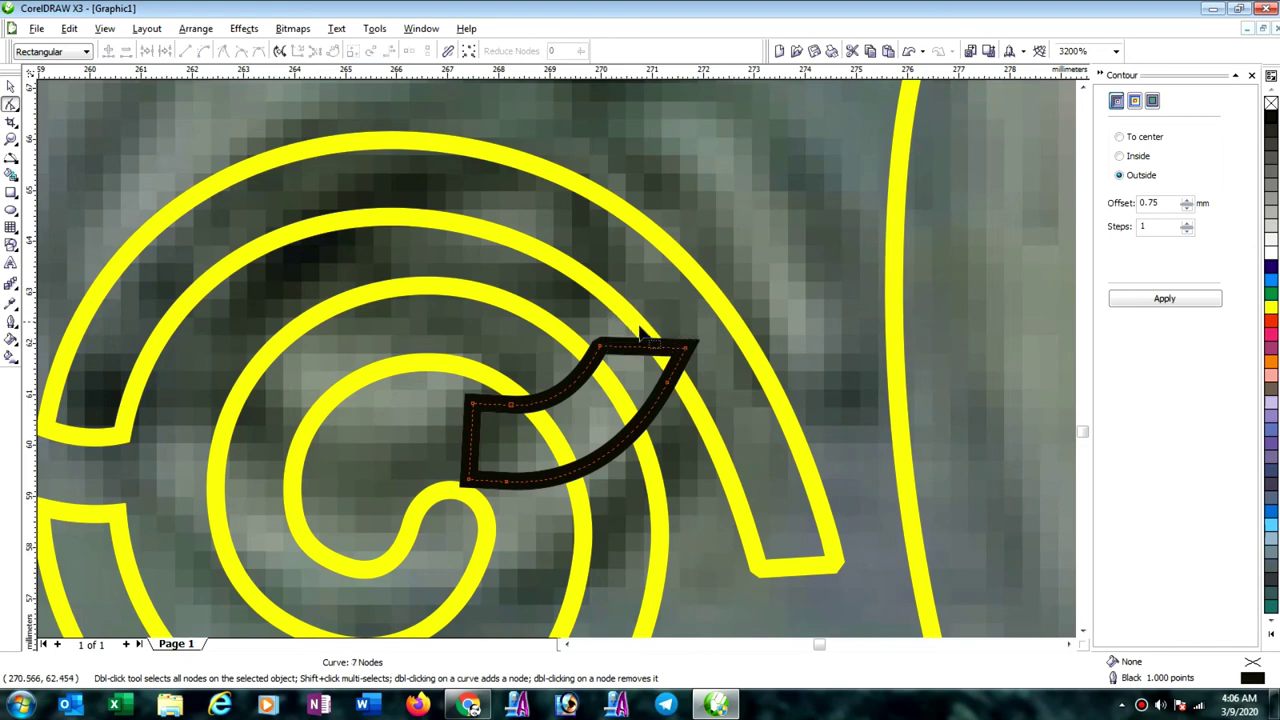
click(686, 349)
key(Delete)
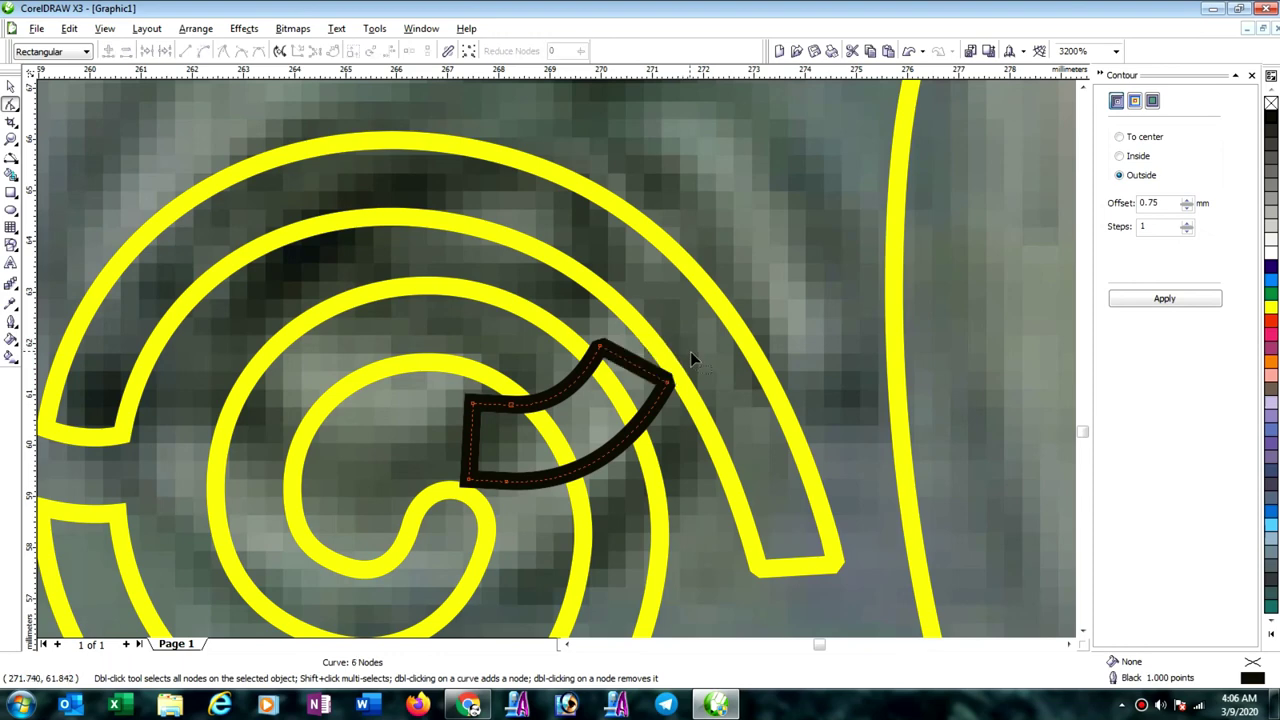
Round the gap shape's inner end by deleting its two corner nodes, and pull its outer end and curves clear of the spiral's outer band.
drag(668, 383, 660, 389)
drag(712, 438, 740, 416)
drag(438, 379, 476, 484)
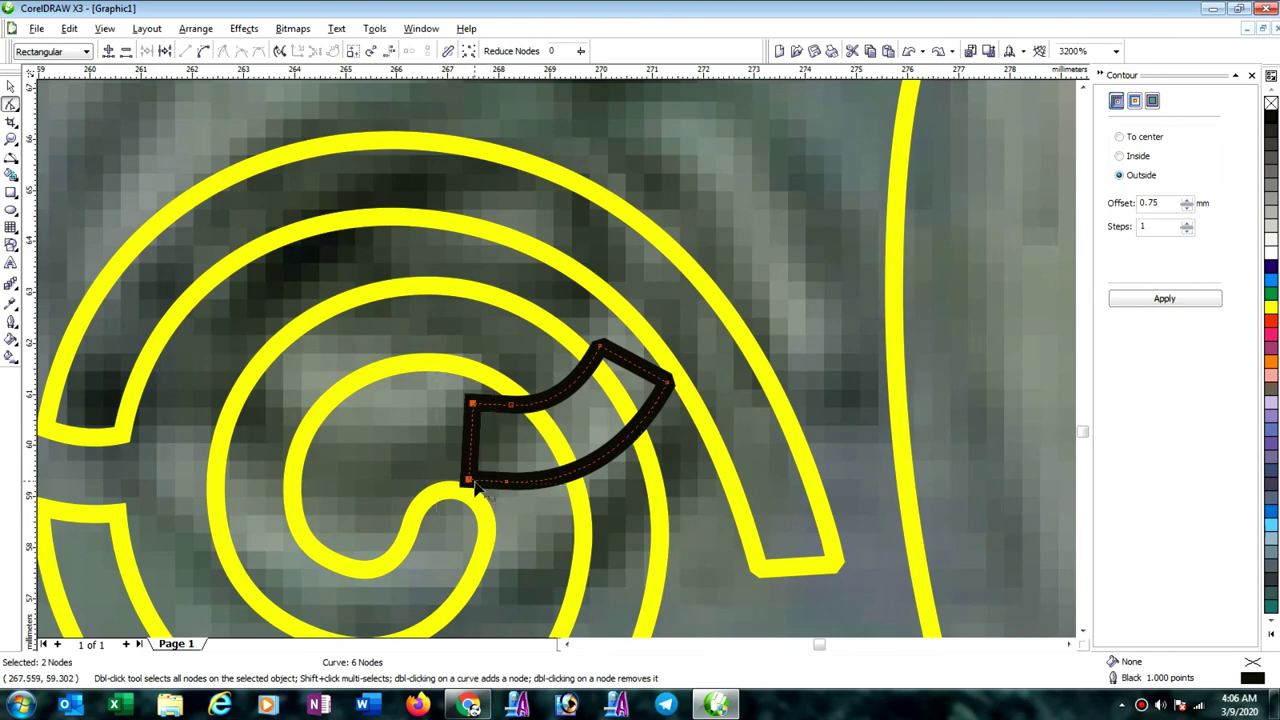
key(Delete)
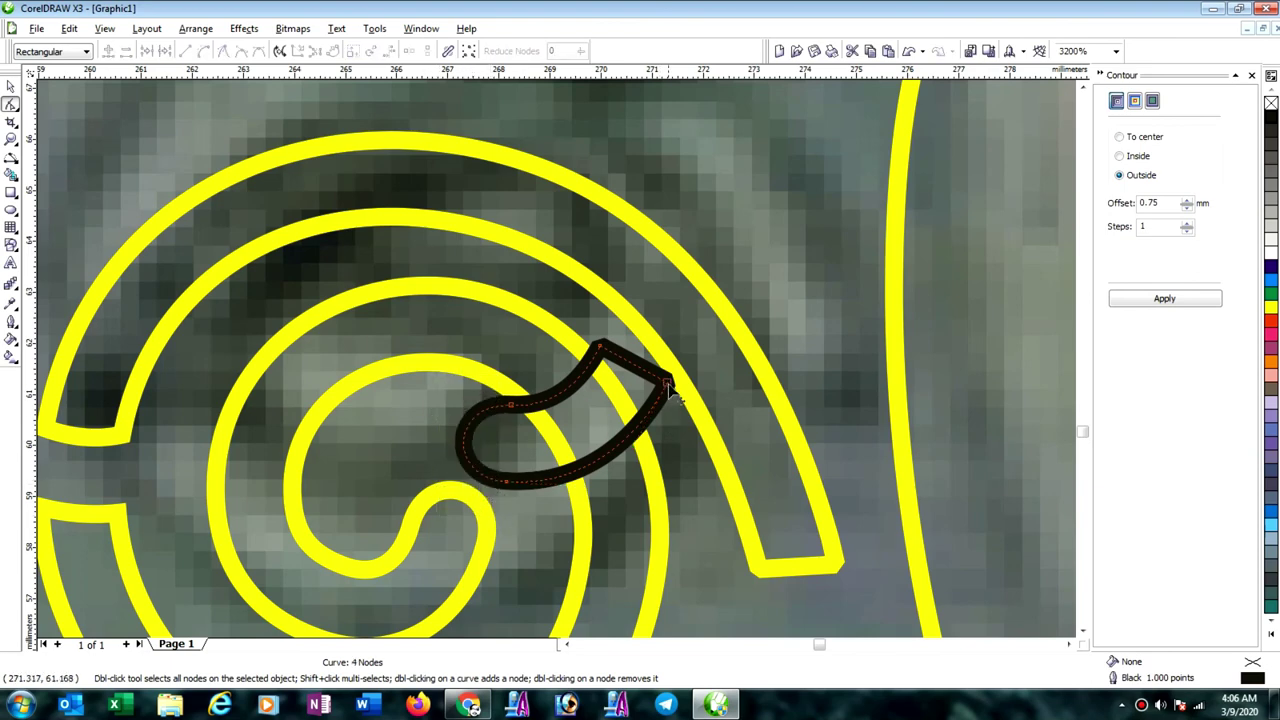
drag(668, 385, 649, 382)
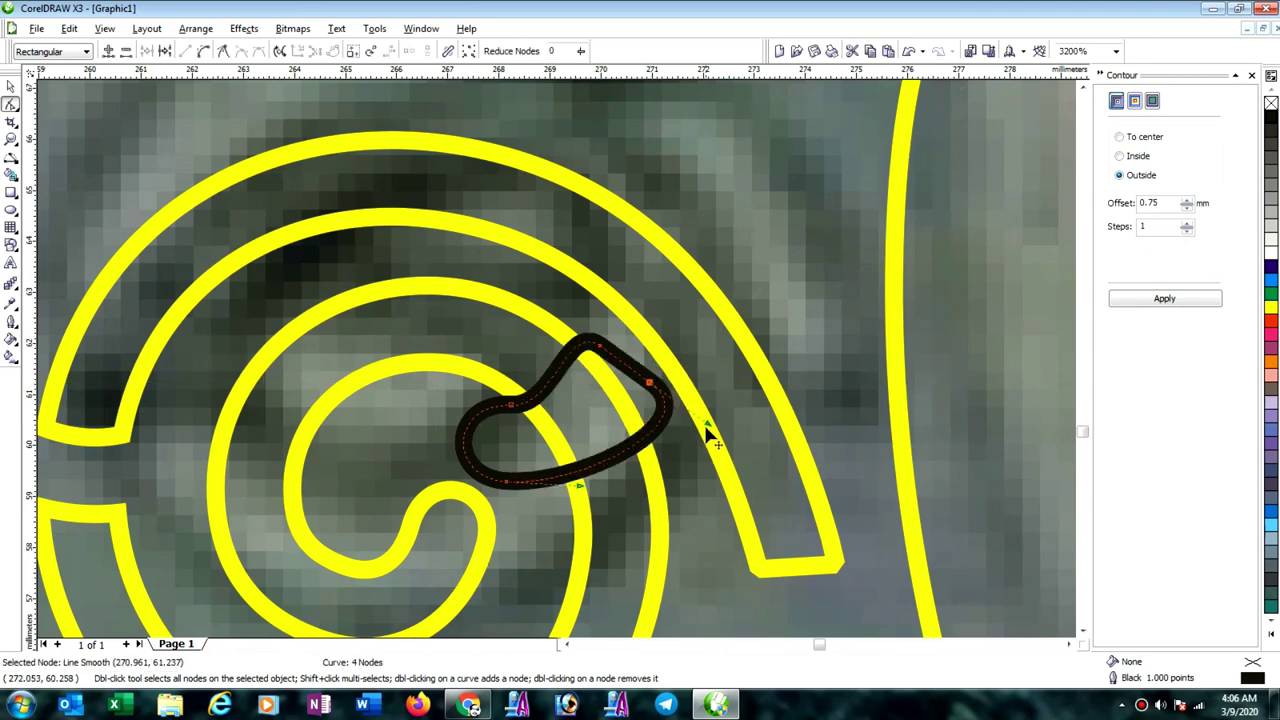
drag(706, 429, 599, 338)
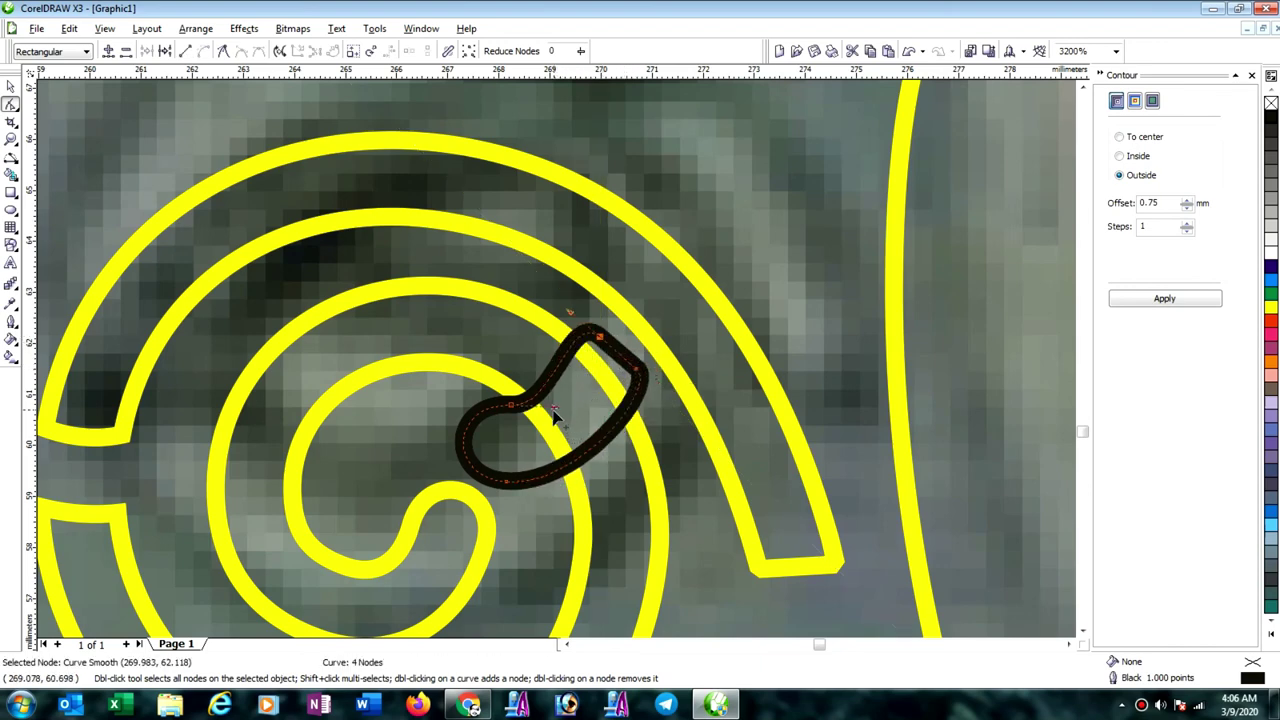
drag(558, 412, 595, 398)
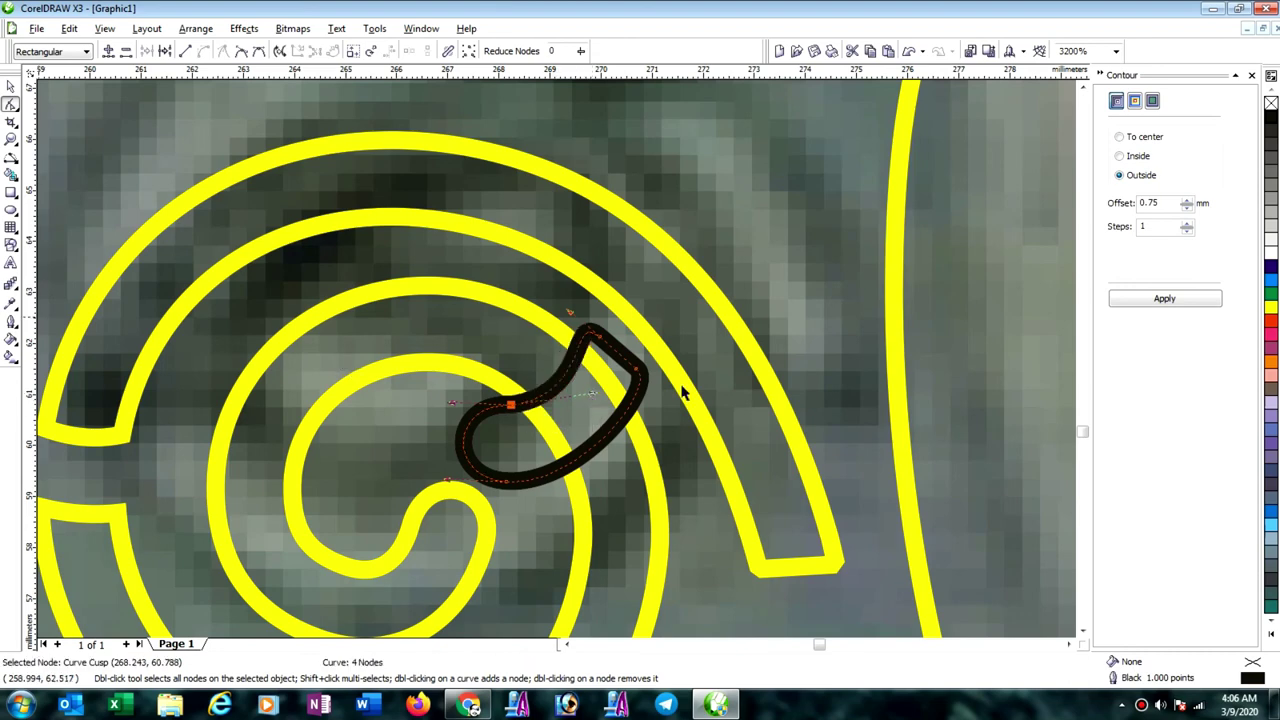
Trim the lower left spiral with the rounded gap shape and delete the shape to leave a gap in the inner band.
key(space)
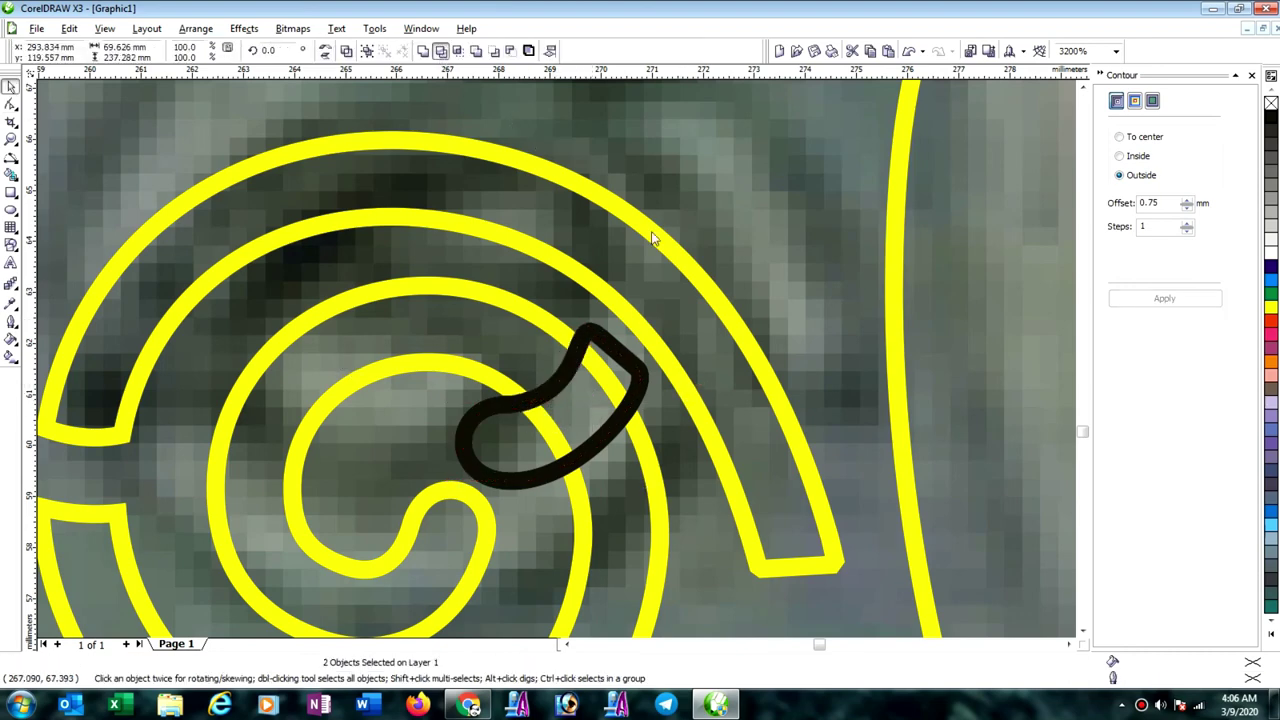
click(742, 238)
click(645, 385)
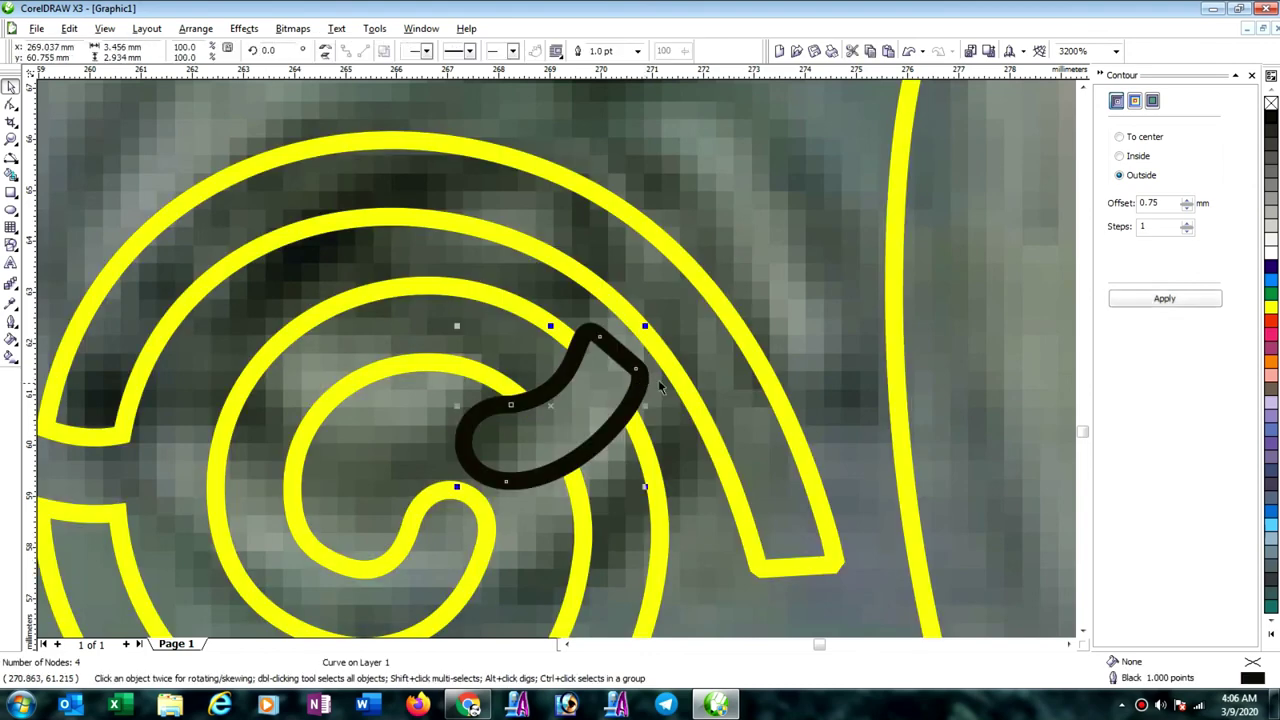
key(Delete)
Apply a one-step outside contour with a 1 mm offset to the arc line crossing the upper stem.
scroll(565, 365, down, 3)
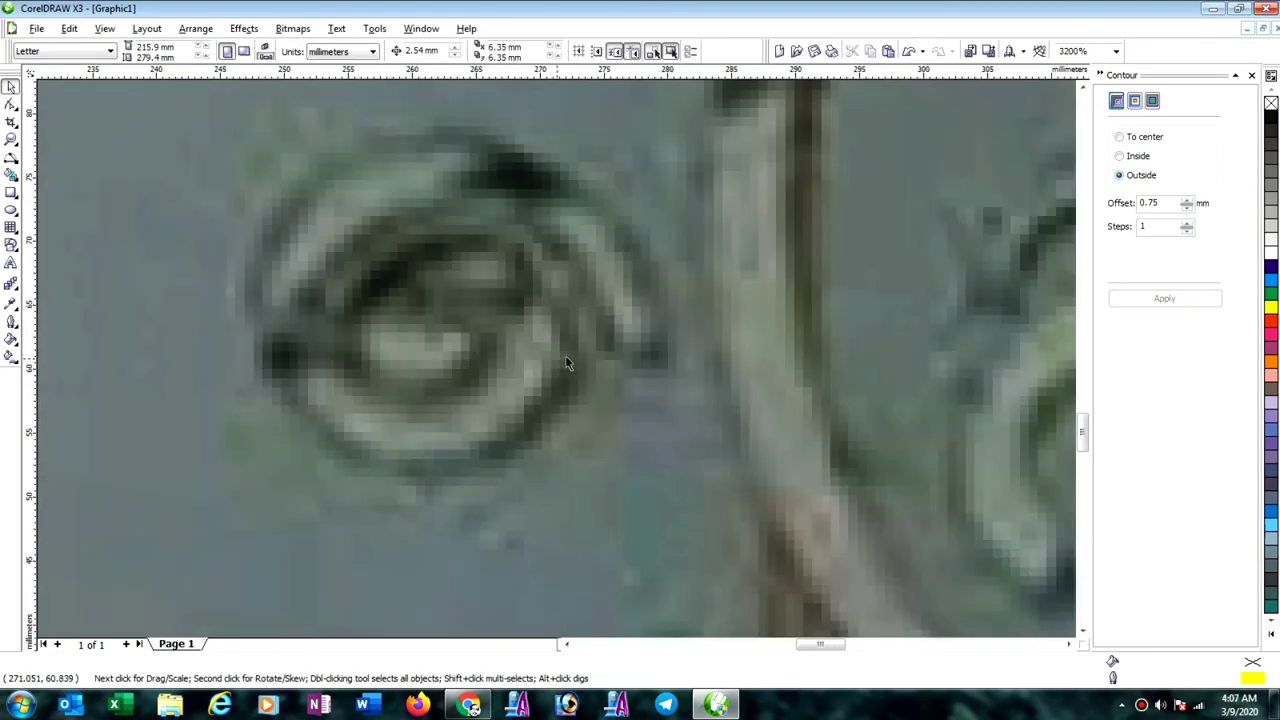
scroll(563, 368, down, 1)
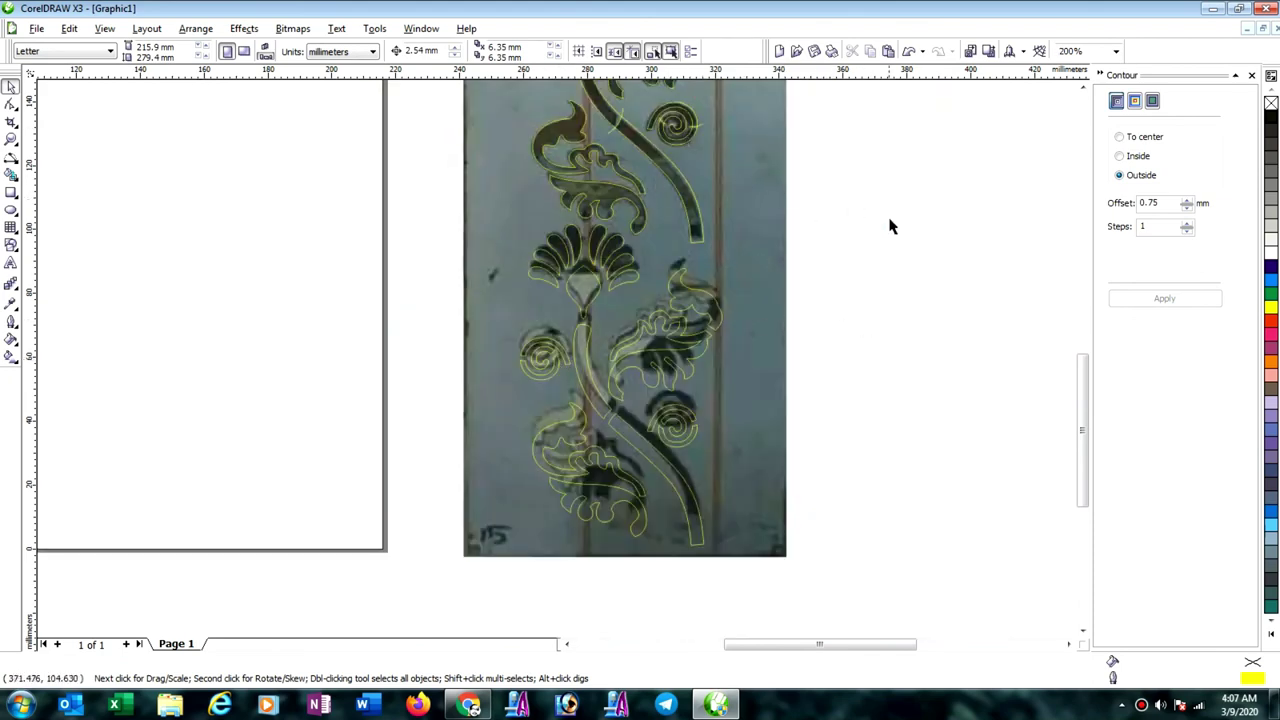
drag(1080, 429, 1070, 357)
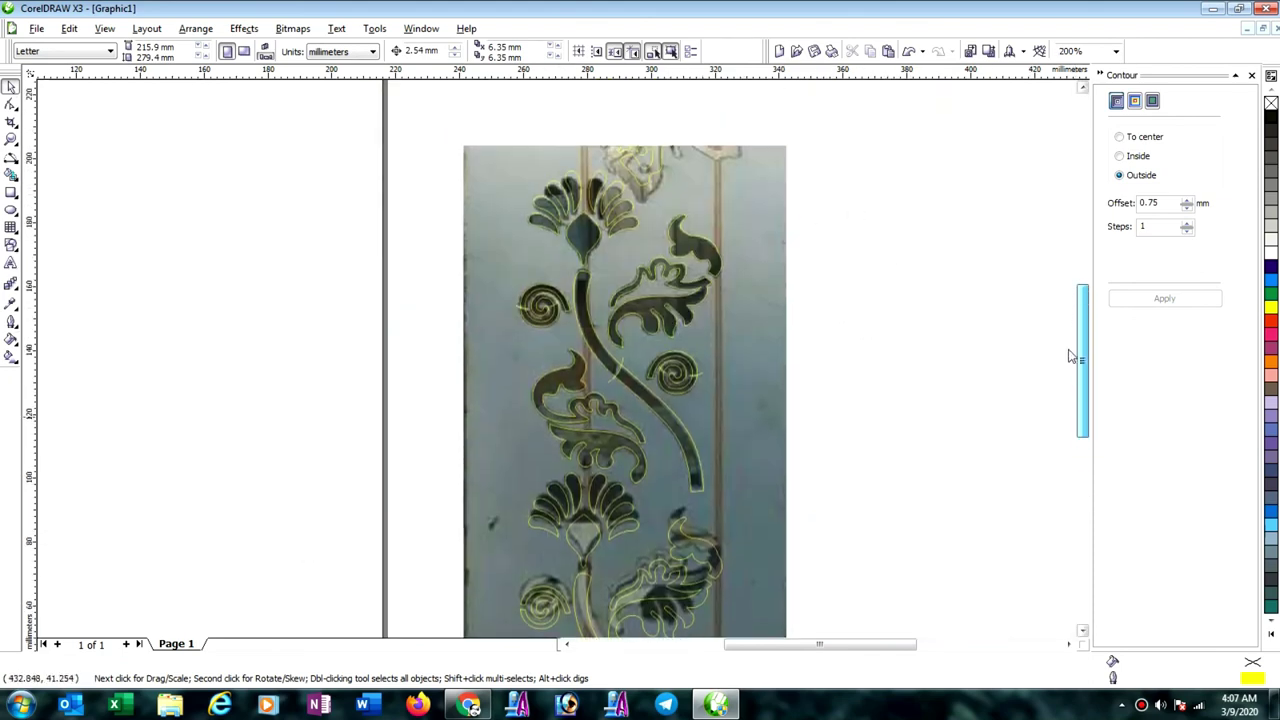
click(620, 380)
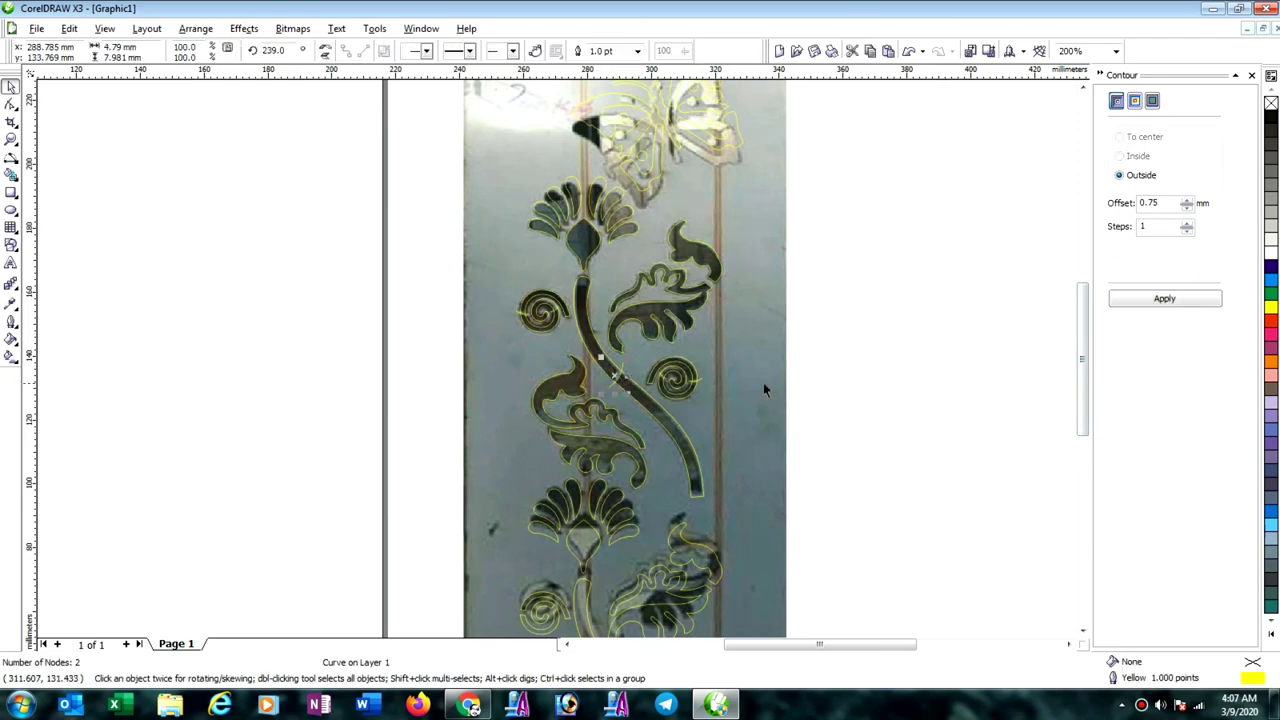
drag(1166, 205, 1060, 220)
text(1)
click(1150, 302)
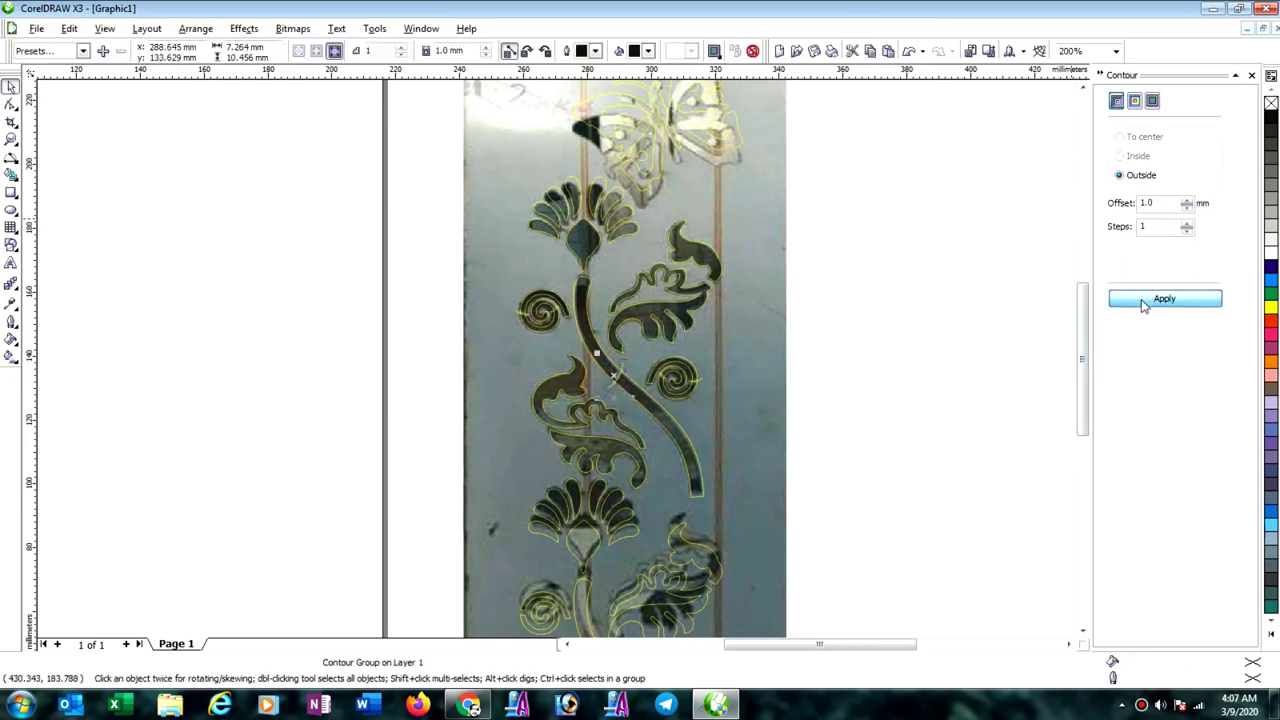
scroll(620, 375, up, 1)
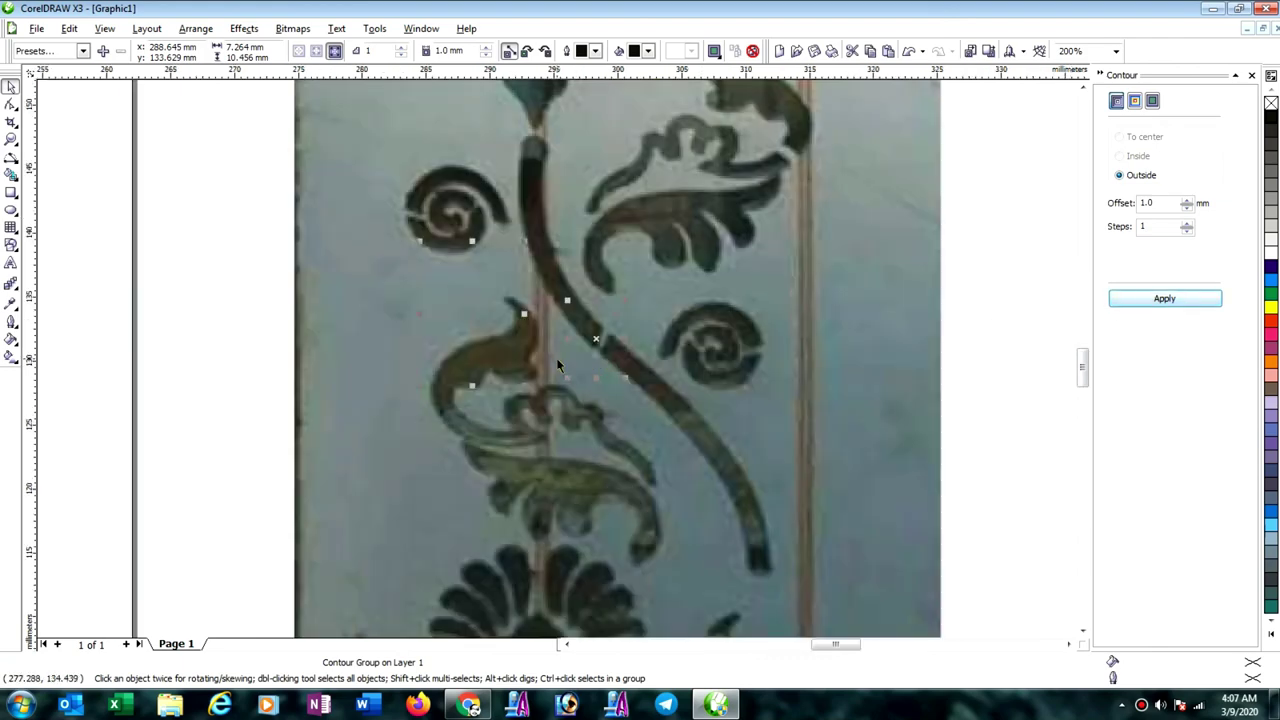
scroll(558, 358, up, 2)
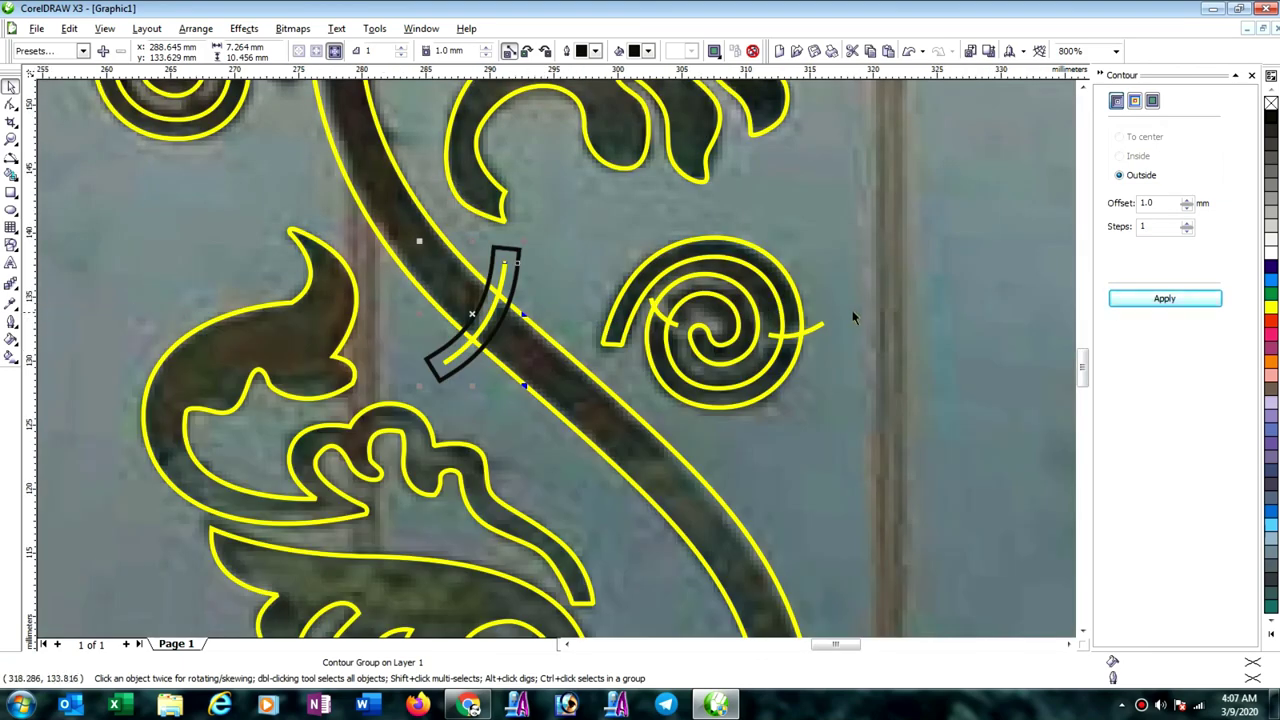
Break the contour group on the upper stem apart and delete the original arc line.
click(196, 28)
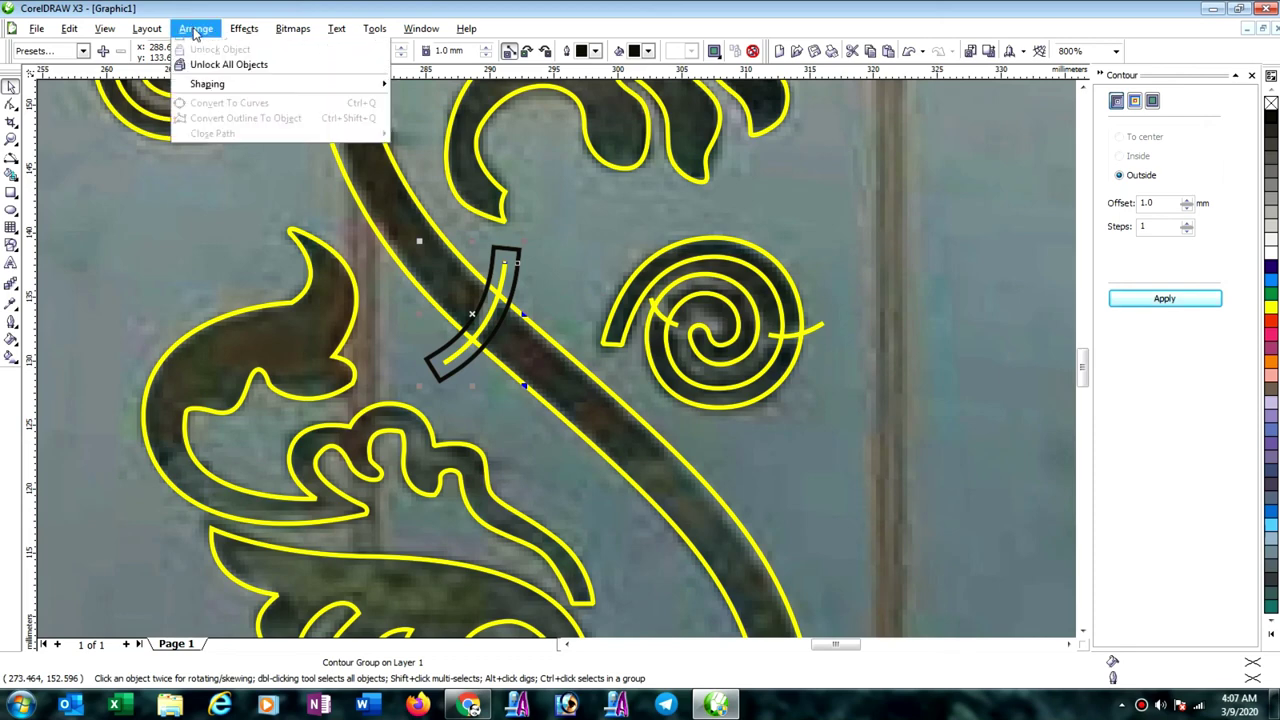
click(223, 184)
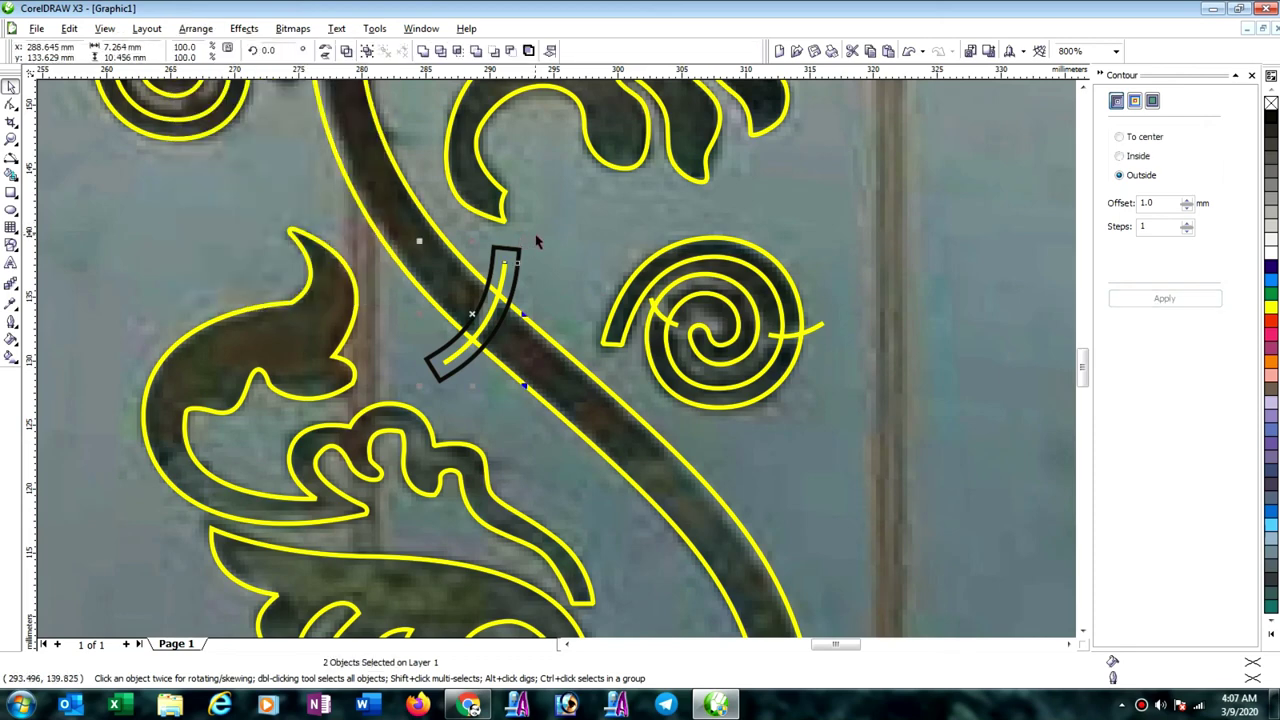
key(Escape)
click(505, 285)
key(Delete)
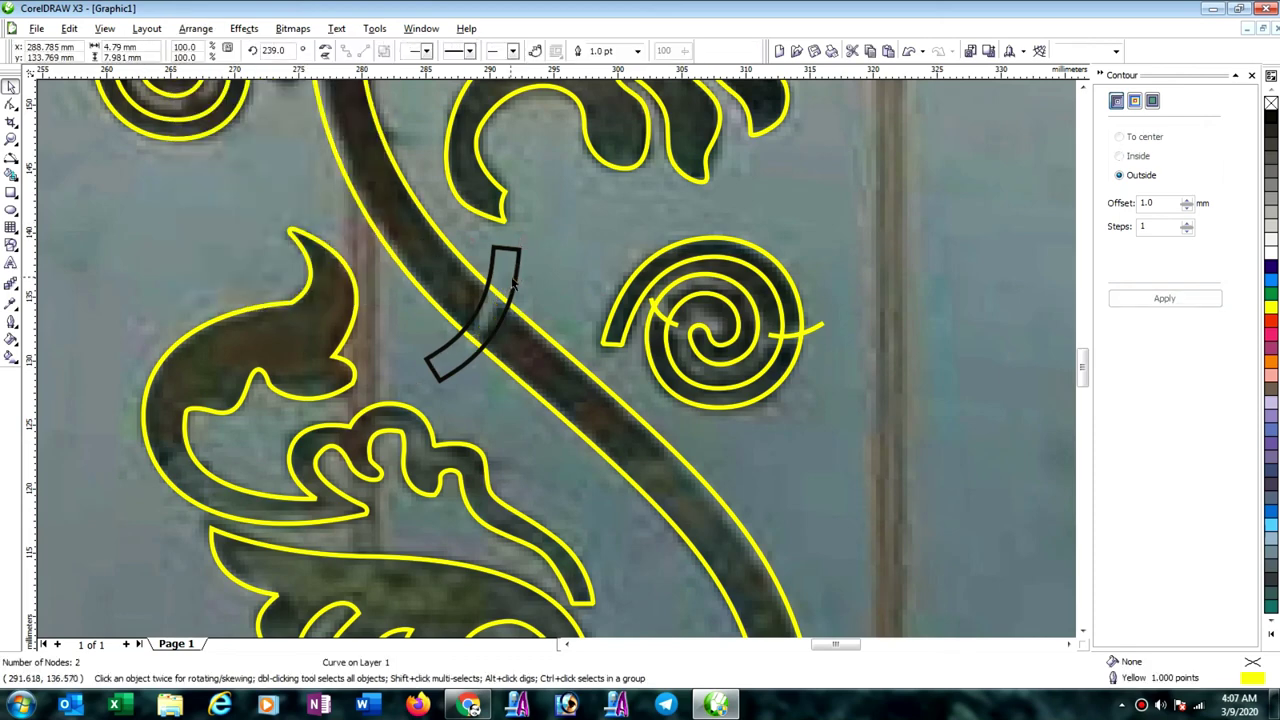
Trim the upper stem with the contour shape and delete the shape to leave a gap.
click(518, 283)
click(516, 285)
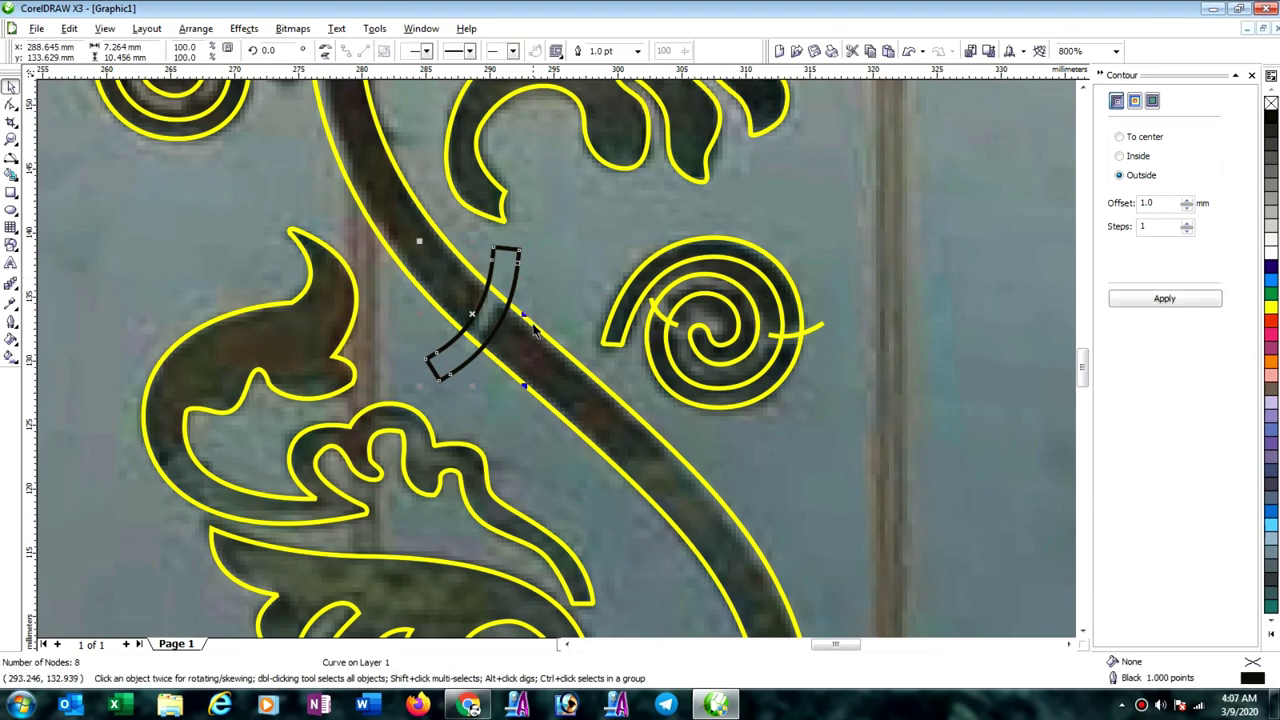
shift+click(522, 318)
click(441, 51)
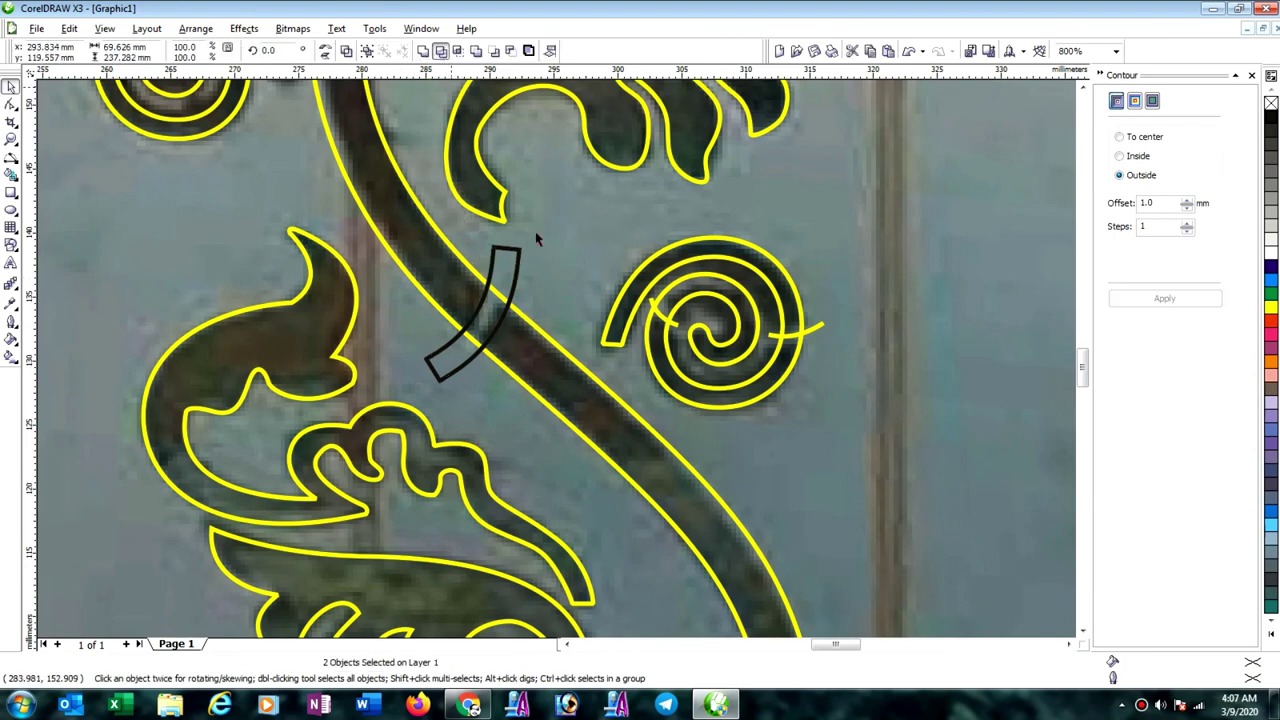
click(514, 278)
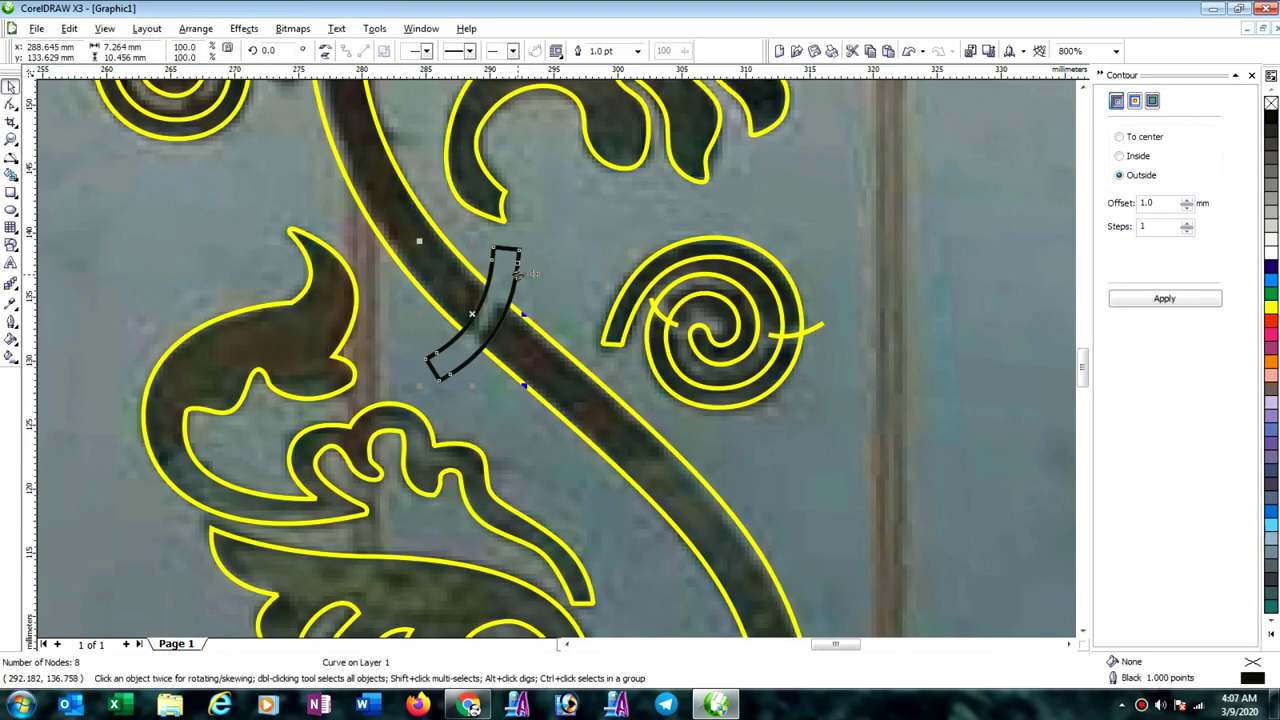
key(Delete)
Delete the loose arc lines crossing the upper right and upper left spirals.
scroll(550, 365, down, 2)
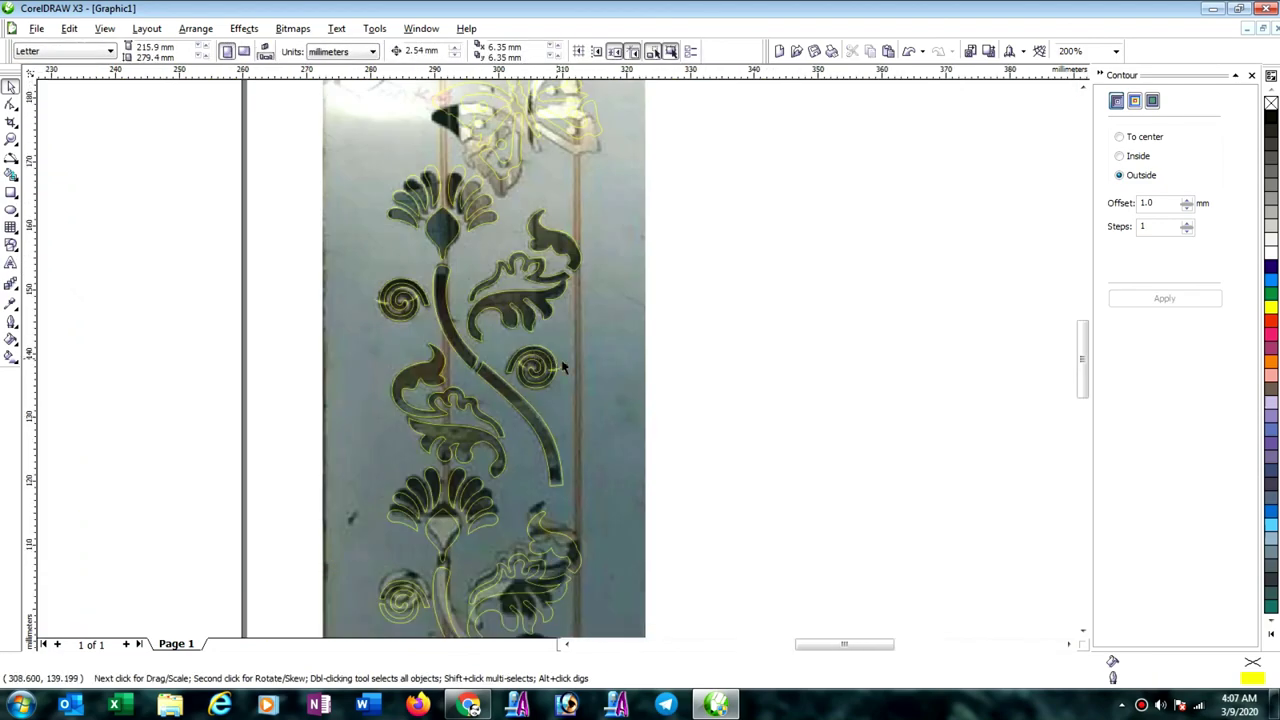
scroll(534, 374, up, 2)
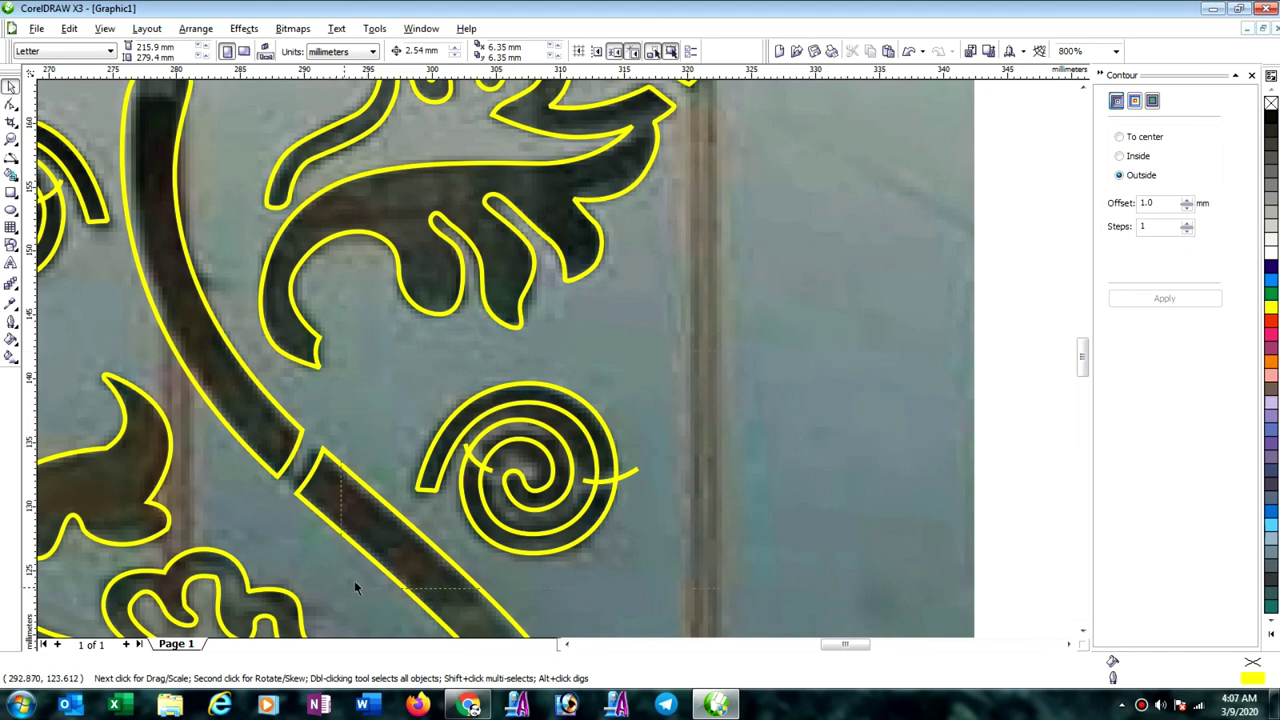
drag(355, 582, 367, 561)
key(Delete)
click(574, 359)
scroll(574, 359, down, 2)
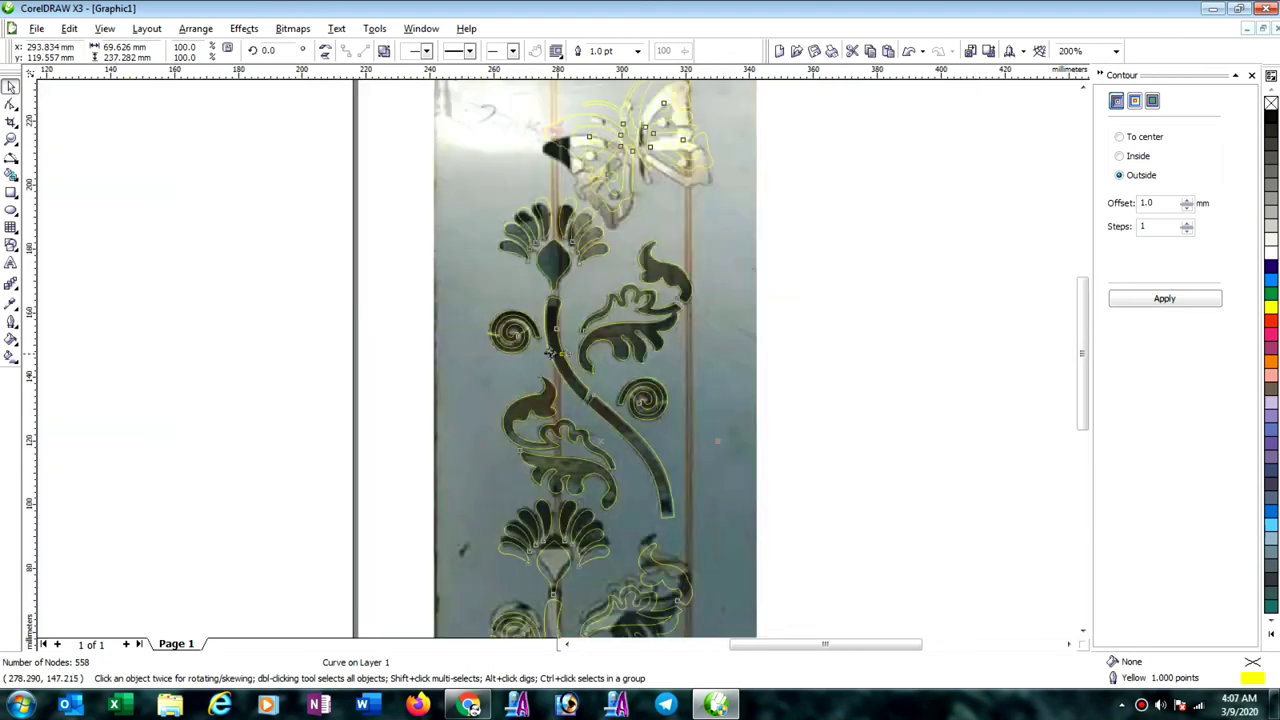
drag(466, 334, 541, 362)
key(Delete)
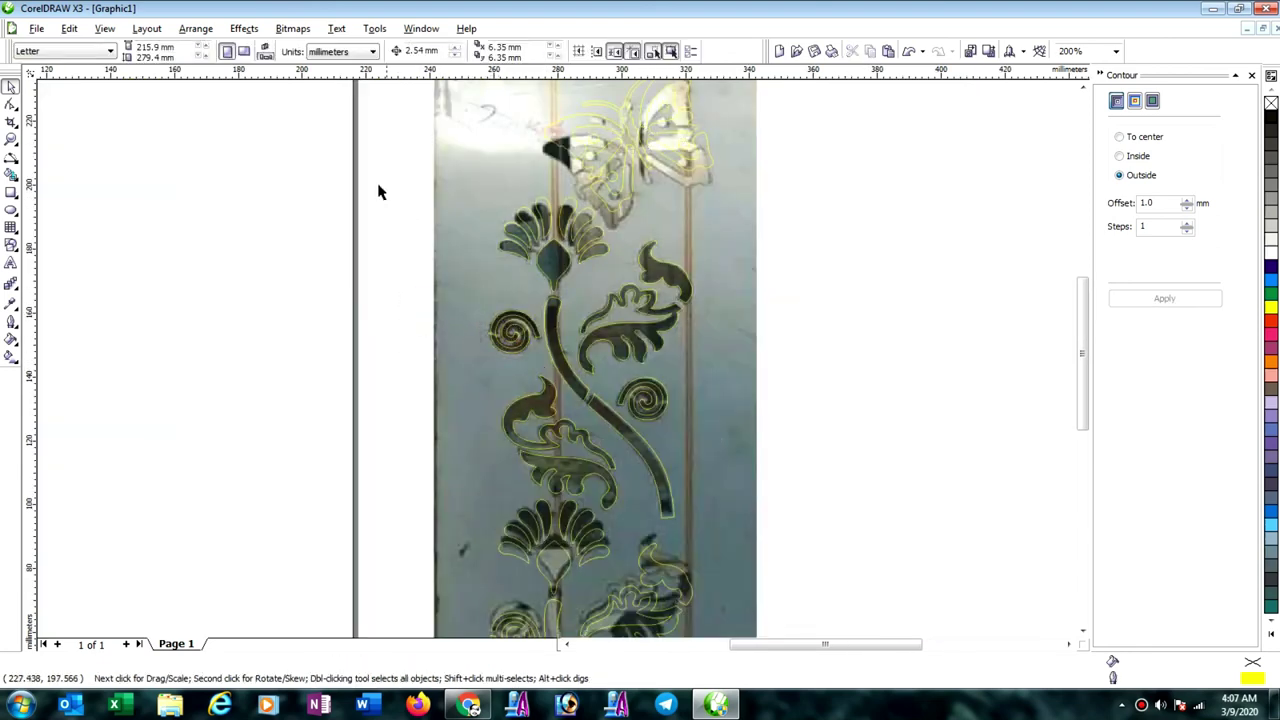
Break the combined flower and butterfly curve apart into separate outlines.
click(509, 237)
click(196, 28)
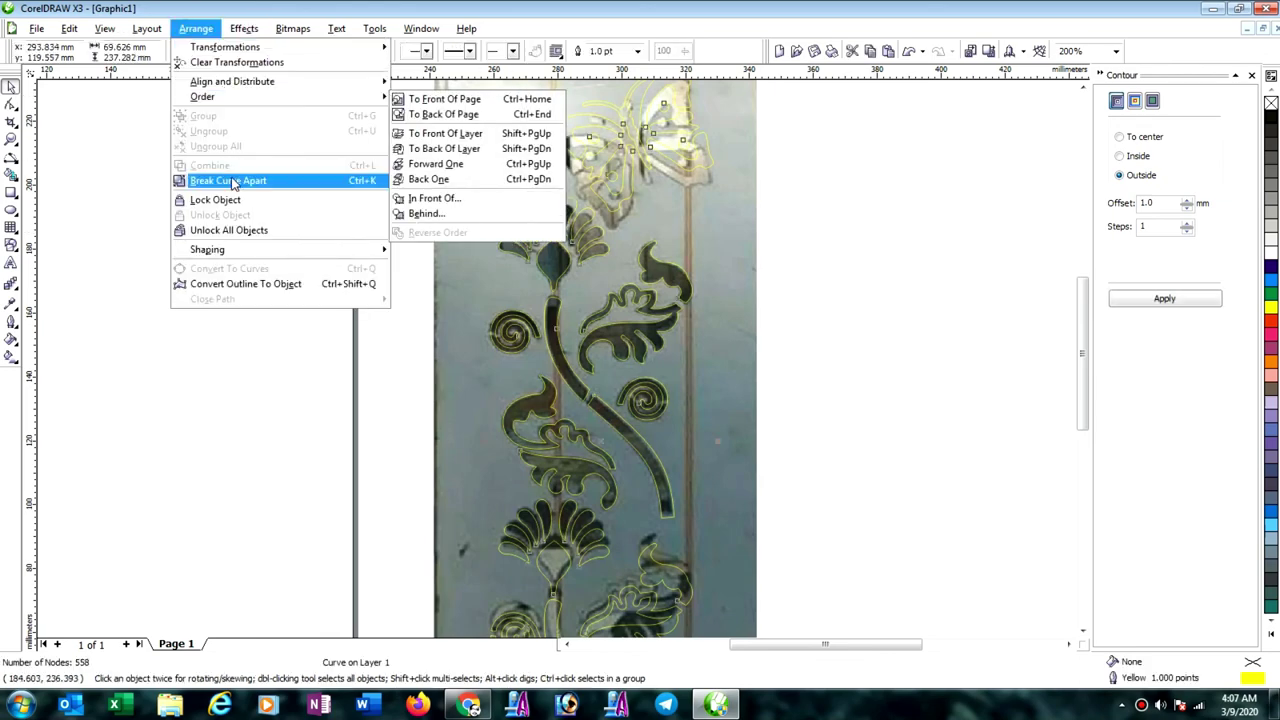
click(232, 181)
click(339, 274)
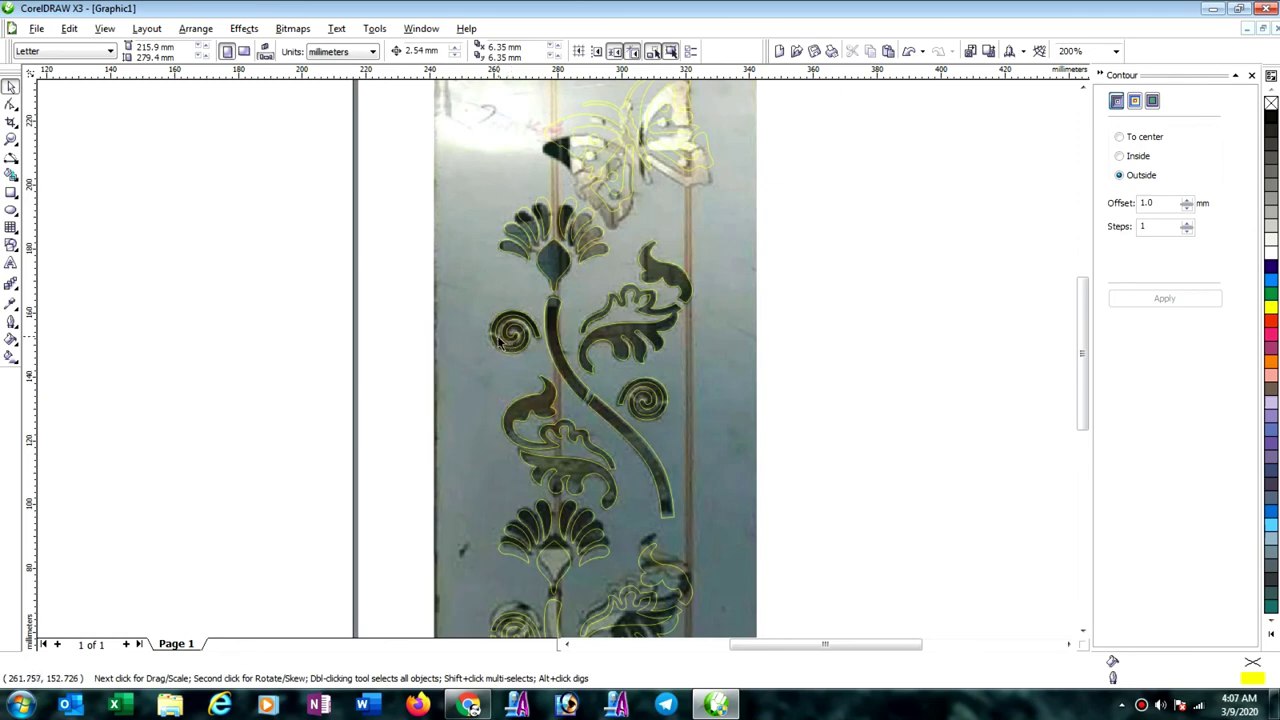
Delete the untrimmed upper left and upper right spiral outlines.
click(500, 341)
key(Delete)
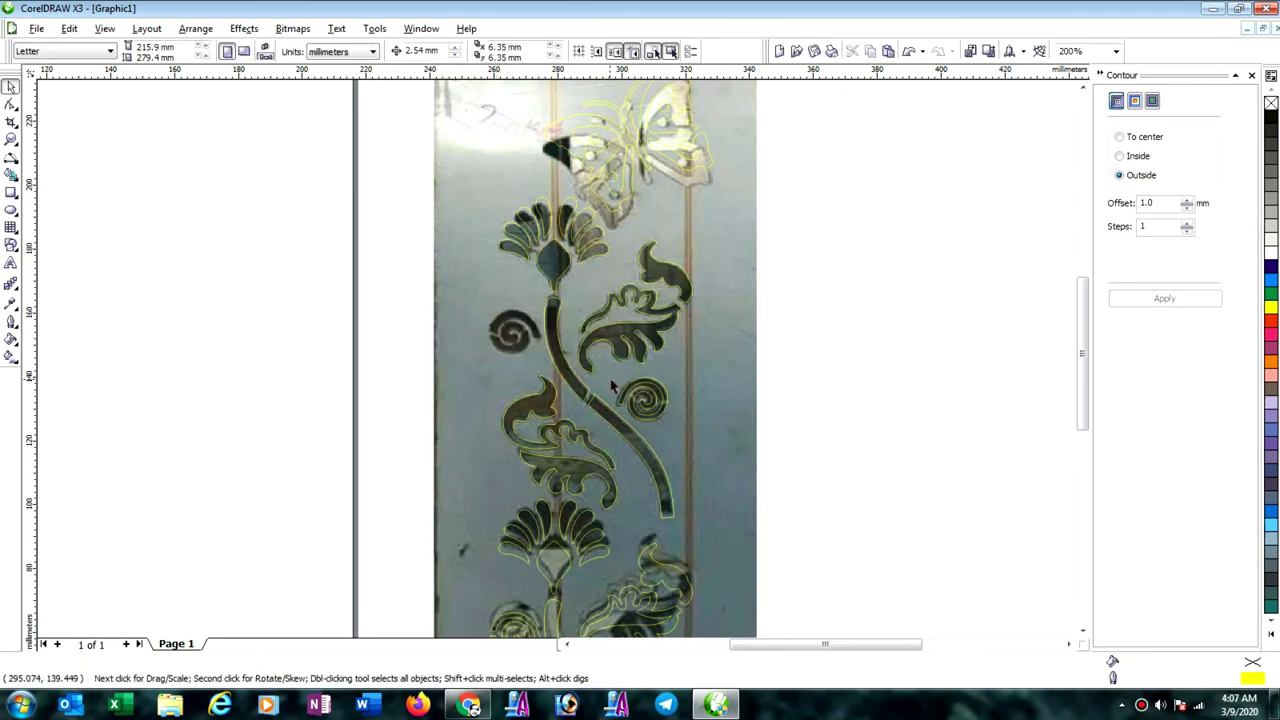
click(625, 396)
key(Delete)
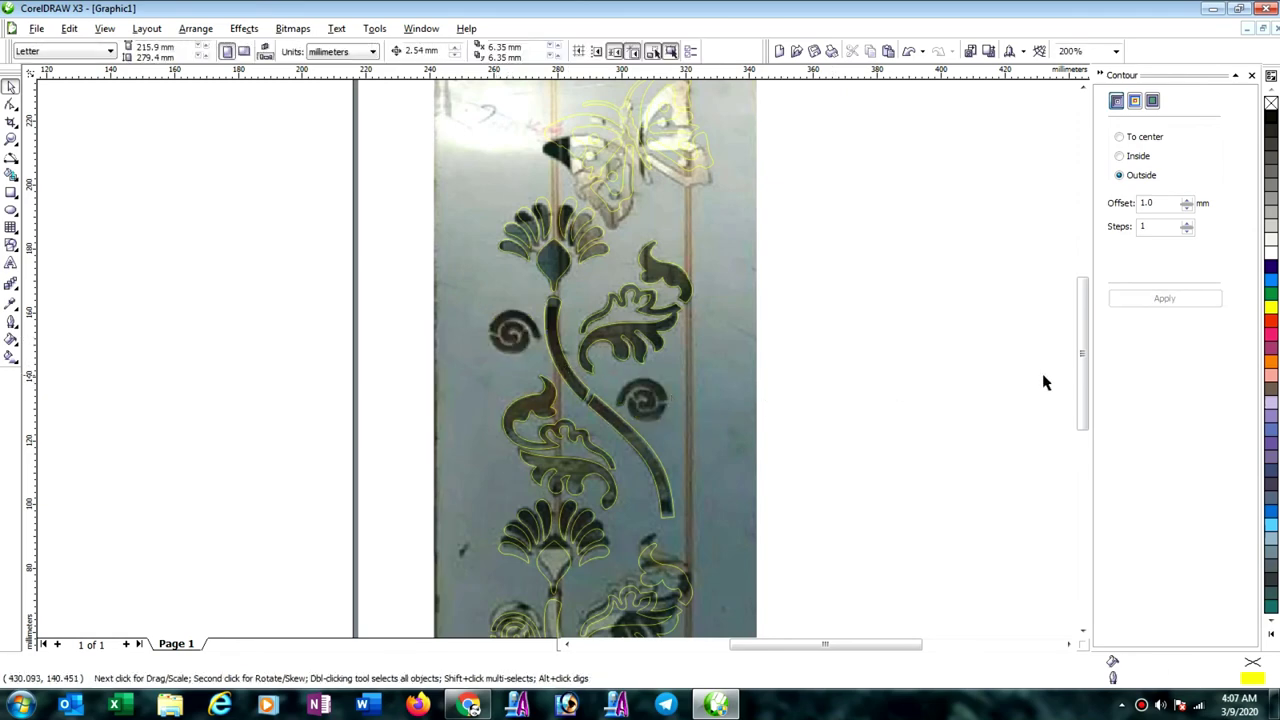
drag(1085, 363, 1085, 414)
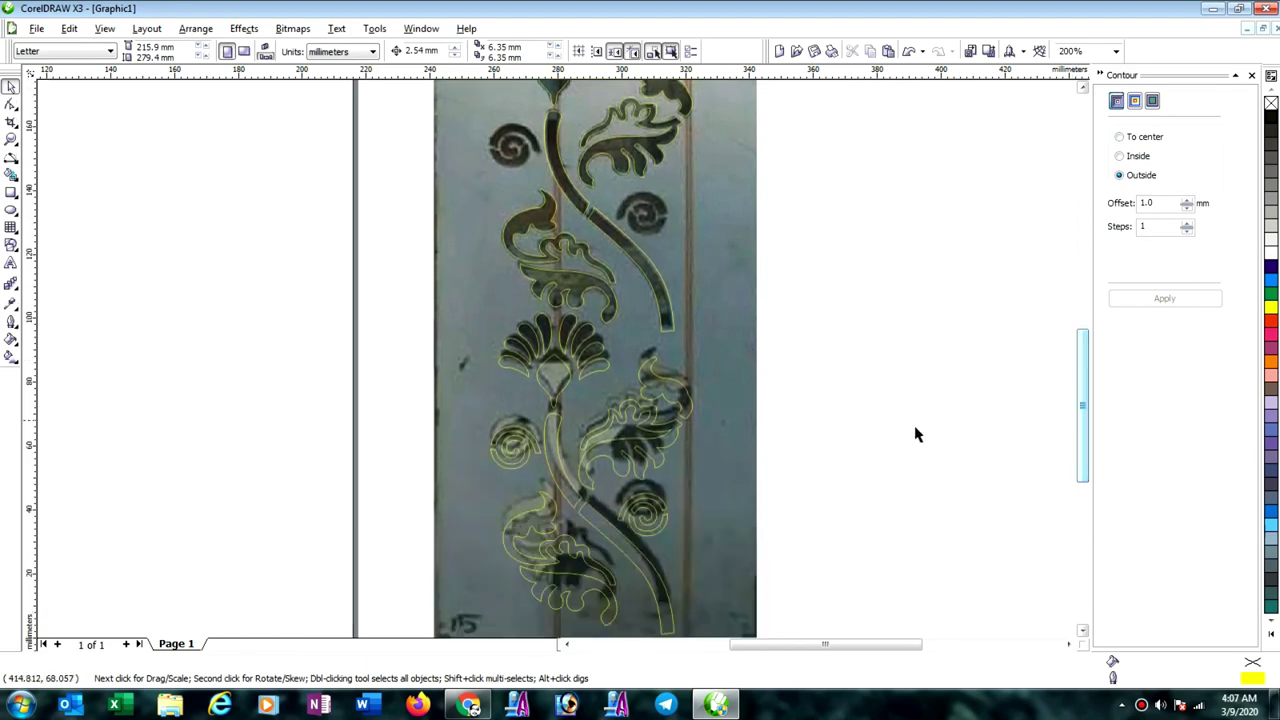
click(505, 472)
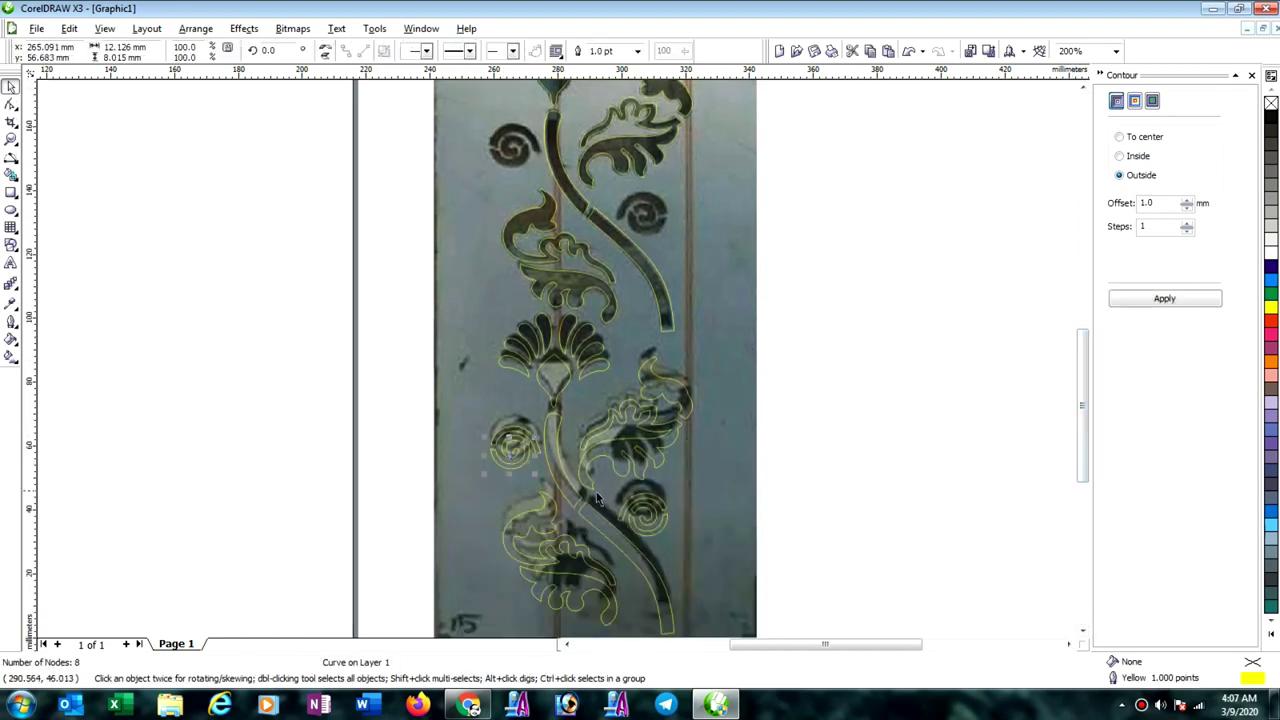
shift+click(630, 510)
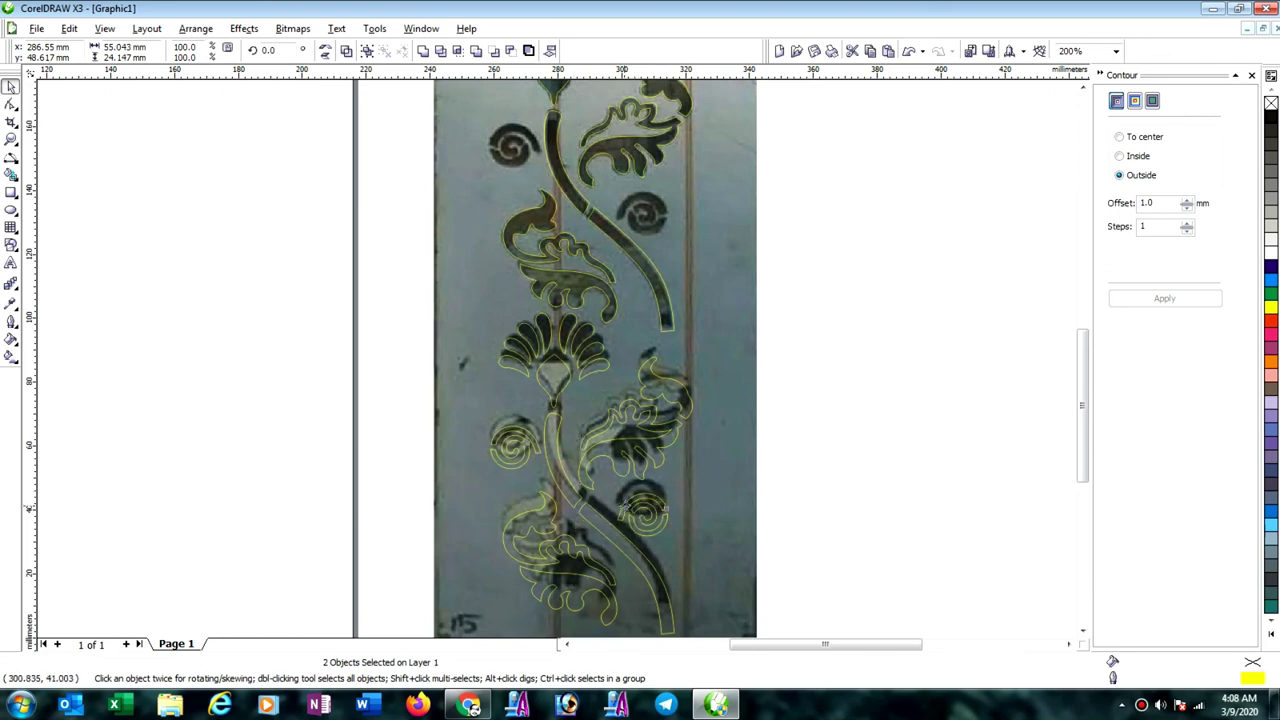
drag(630, 505, 624, 207)
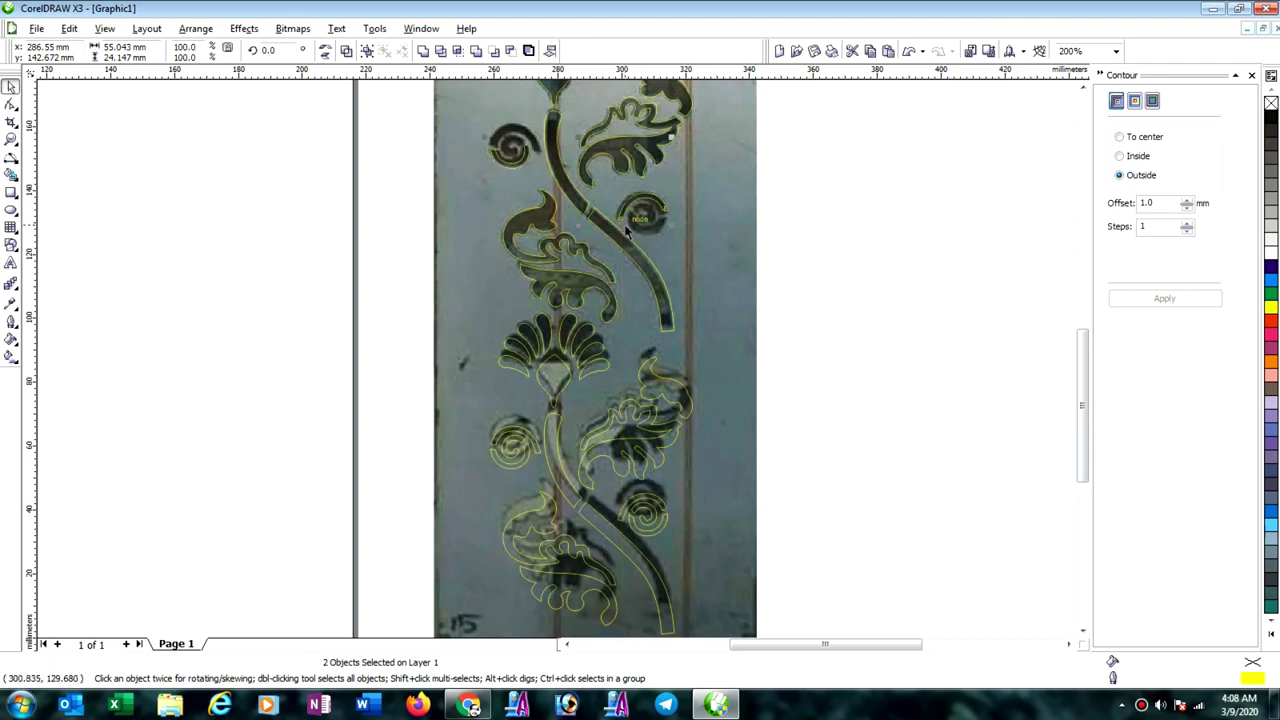
click(810, 440)
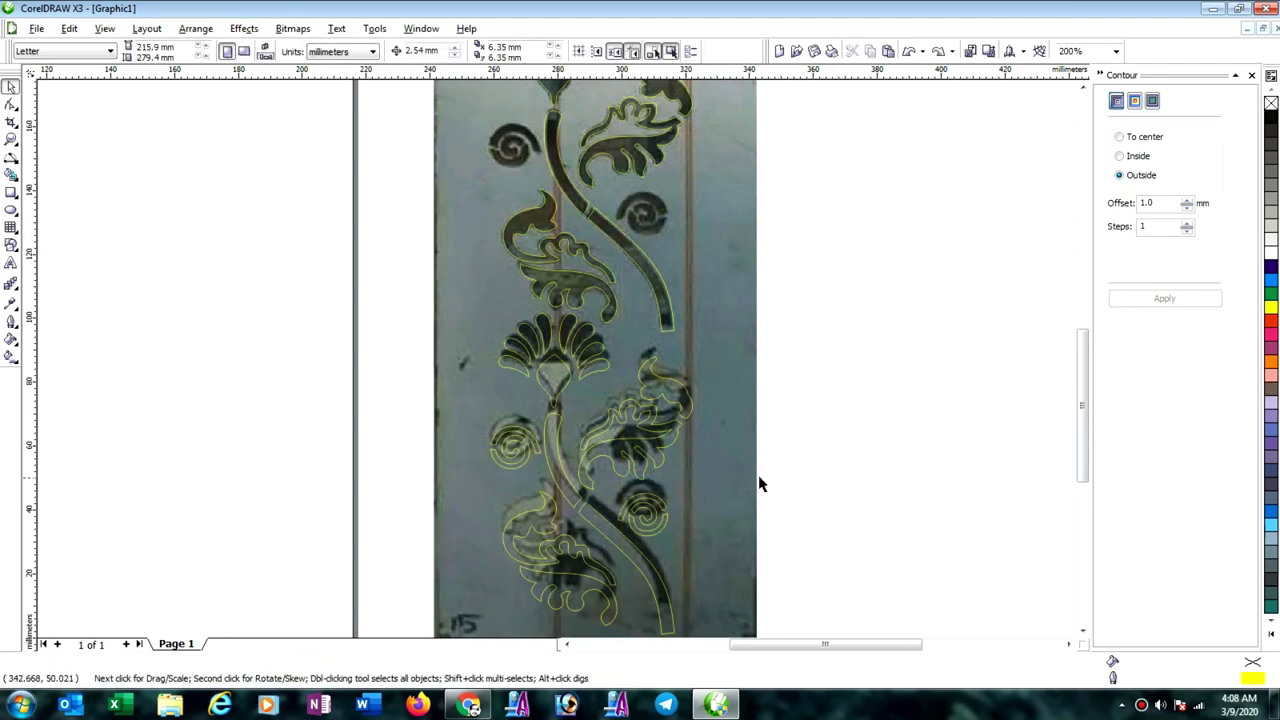
Copy the two trimmed lower spirals onto the matching spirals beside the upper stem.
drag(792, 463, 594, 552)
drag(430, 408, 525, 150)
right_click(525, 150)
click(806, 252)
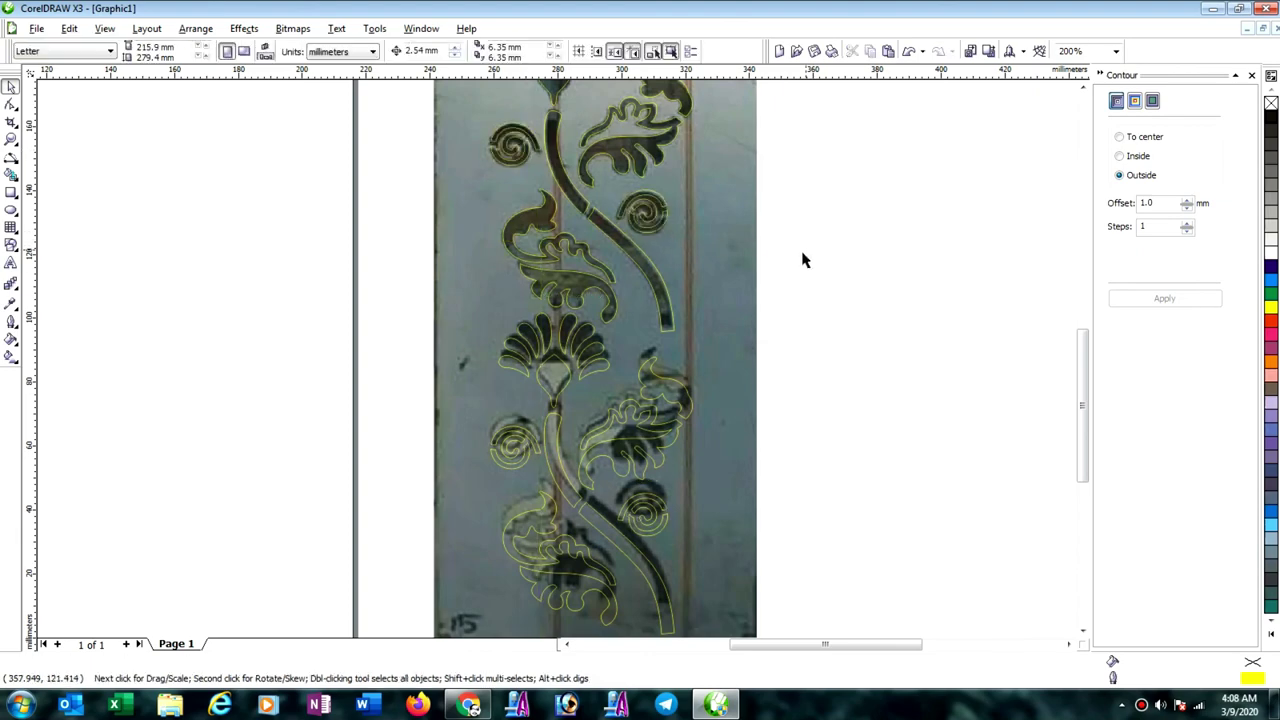
Combine all the flower and butterfly outlines over the photo into one curve.
scroll(789, 267, down, 1)
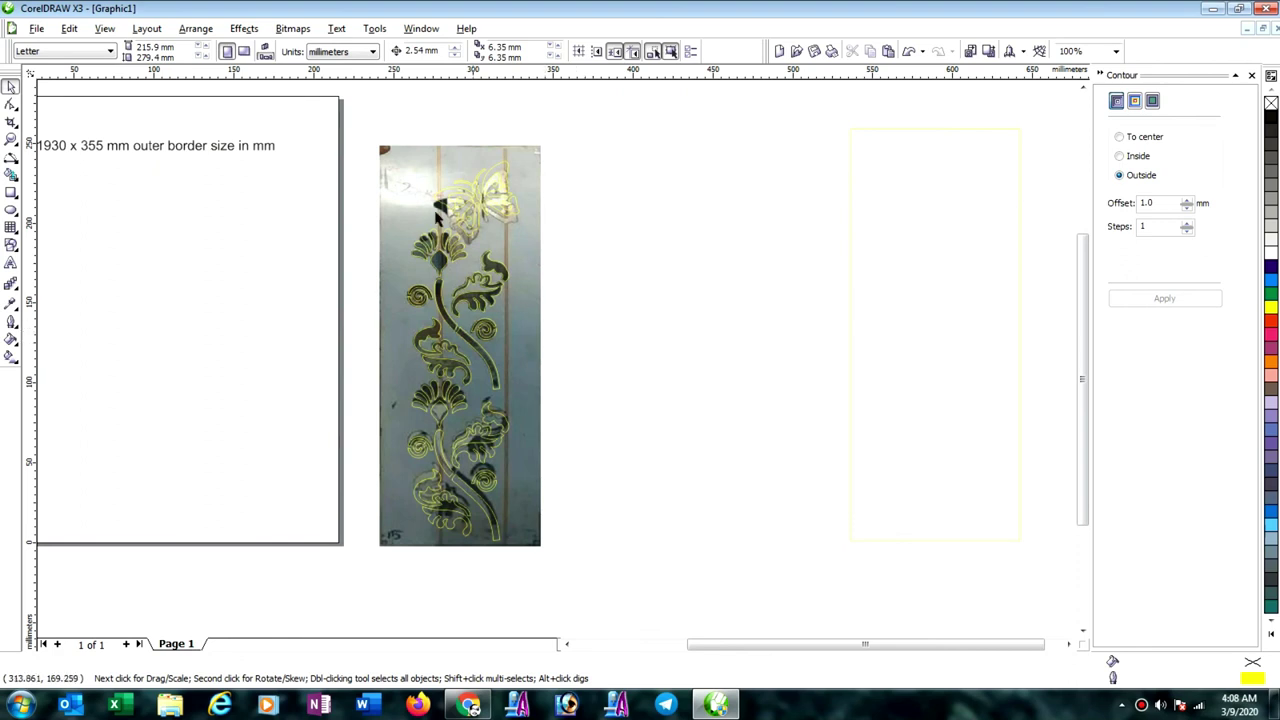
drag(360, 157, 567, 549)
click(346, 50)
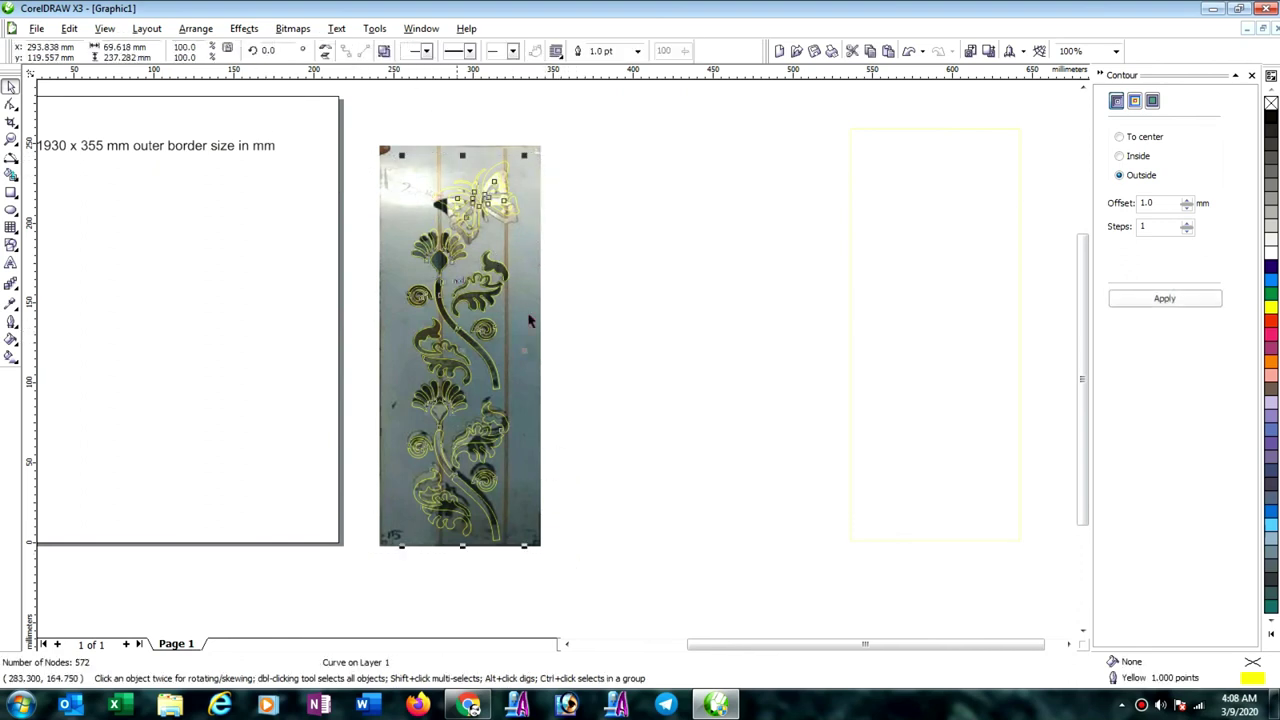
Center a copy of the combined design curve inside the border rectangle and color both outlines black.
drag(416, 364, 711, 362)
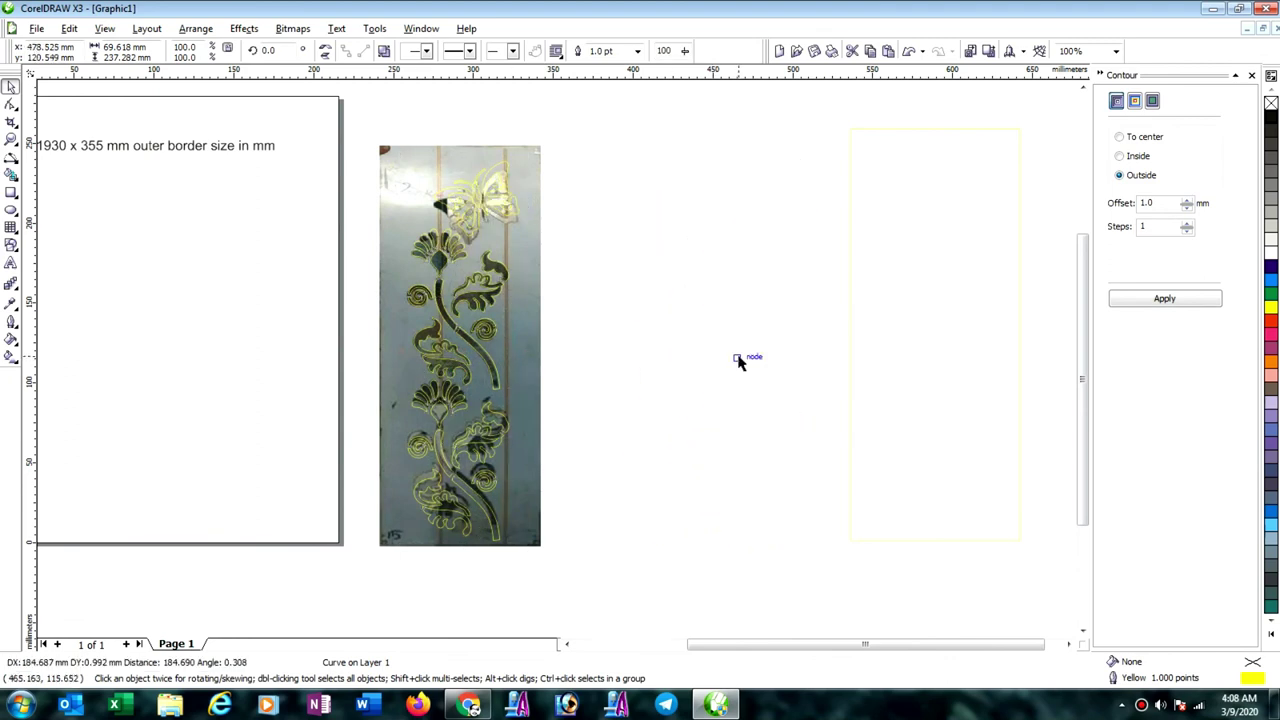
shift+click(850, 379)
key(c)
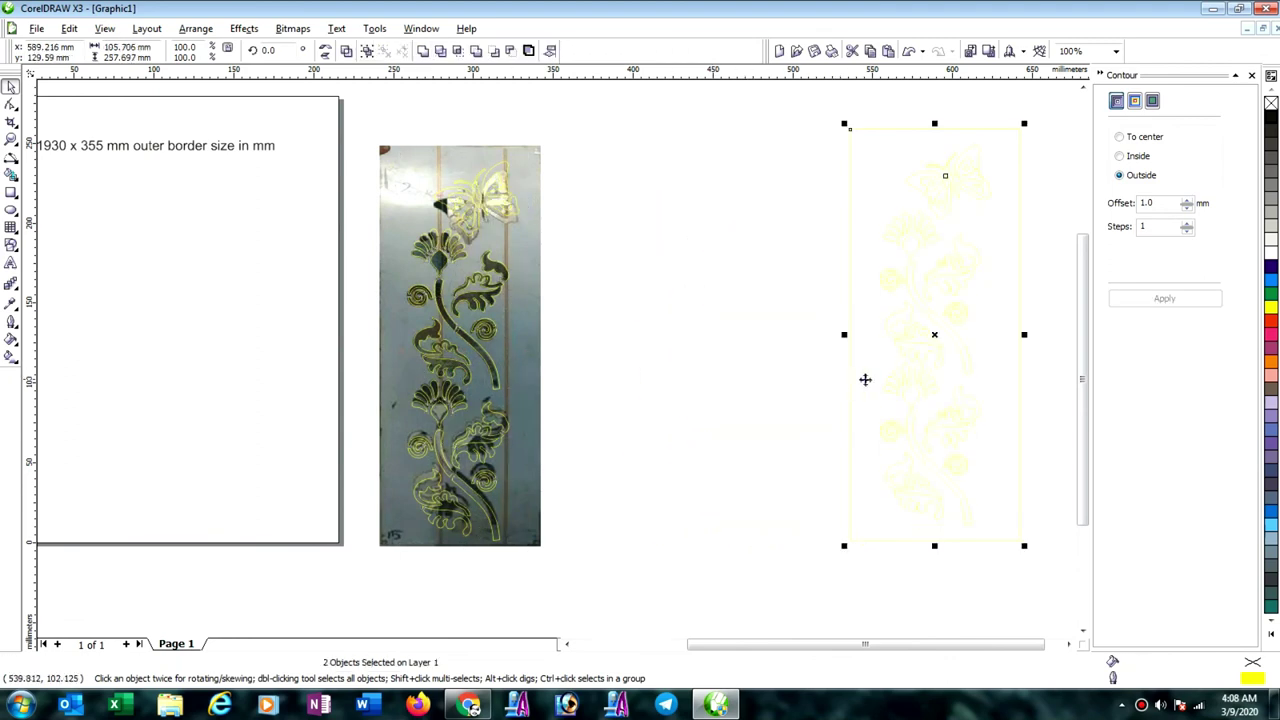
right_click(1271, 118)
click(810, 279)
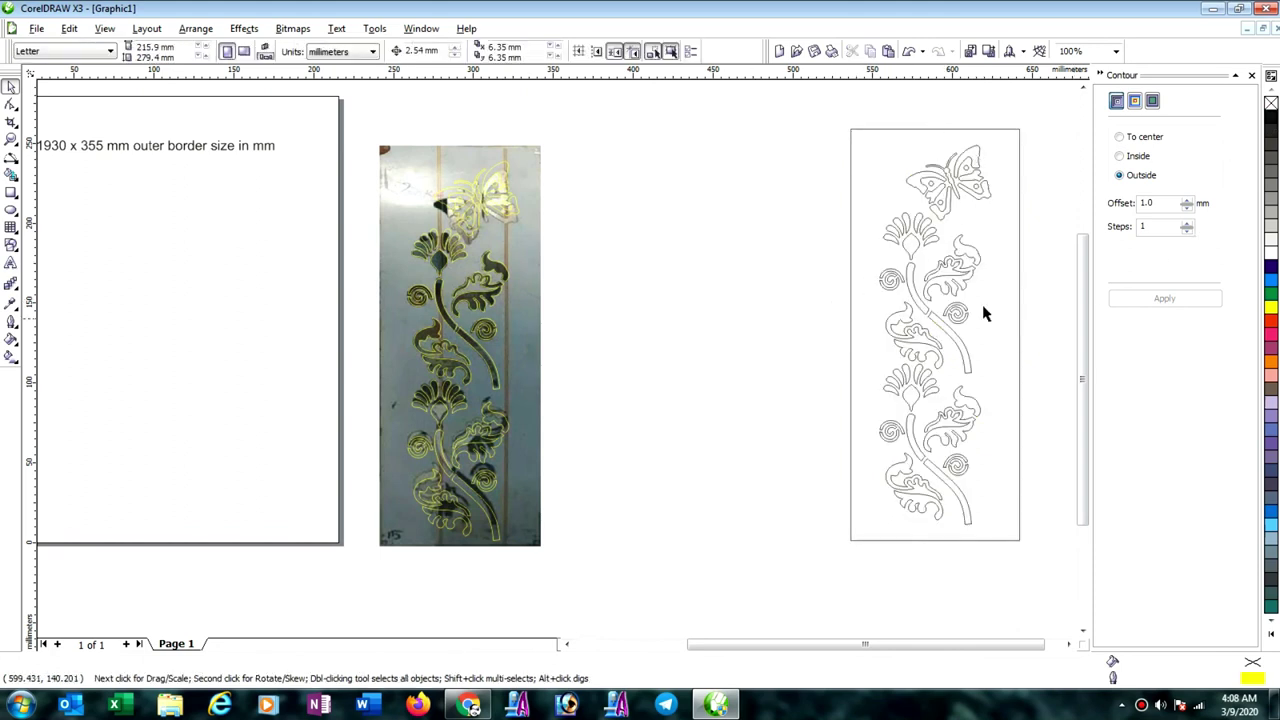
Group the black flower and butterfly design together with its border rectangle.
drag(845, 640, 877, 640)
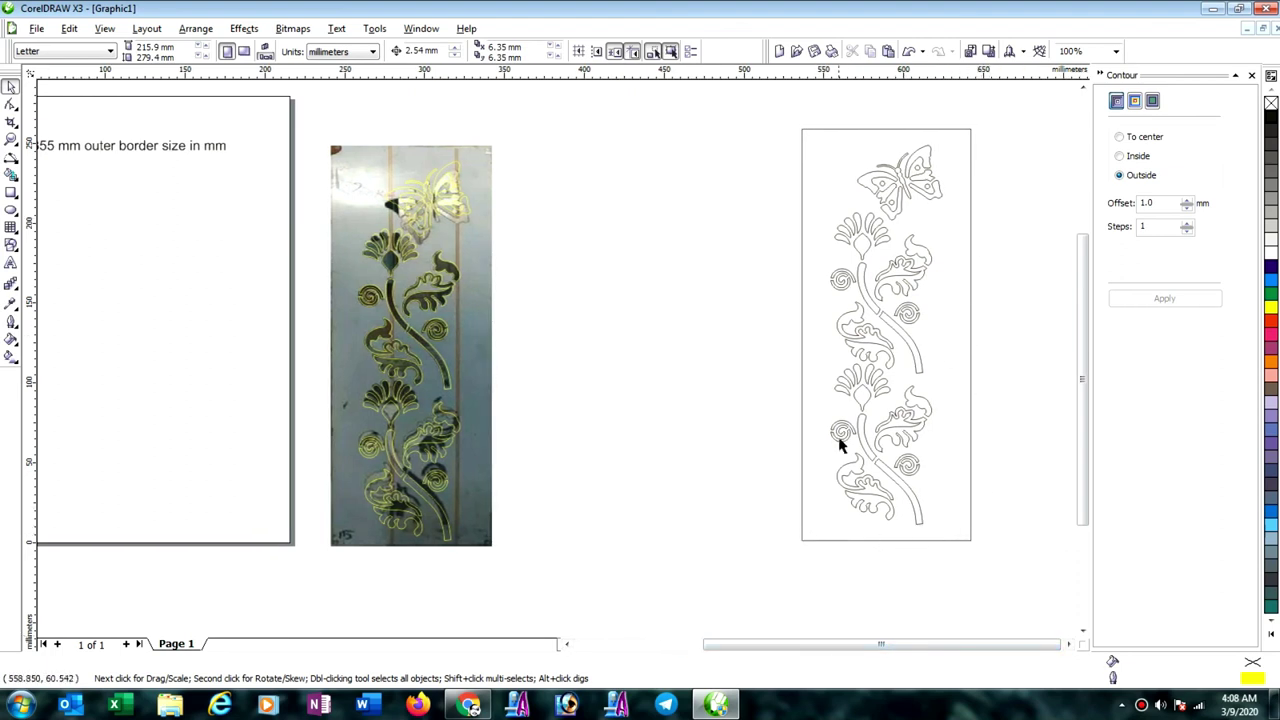
click(802, 355)
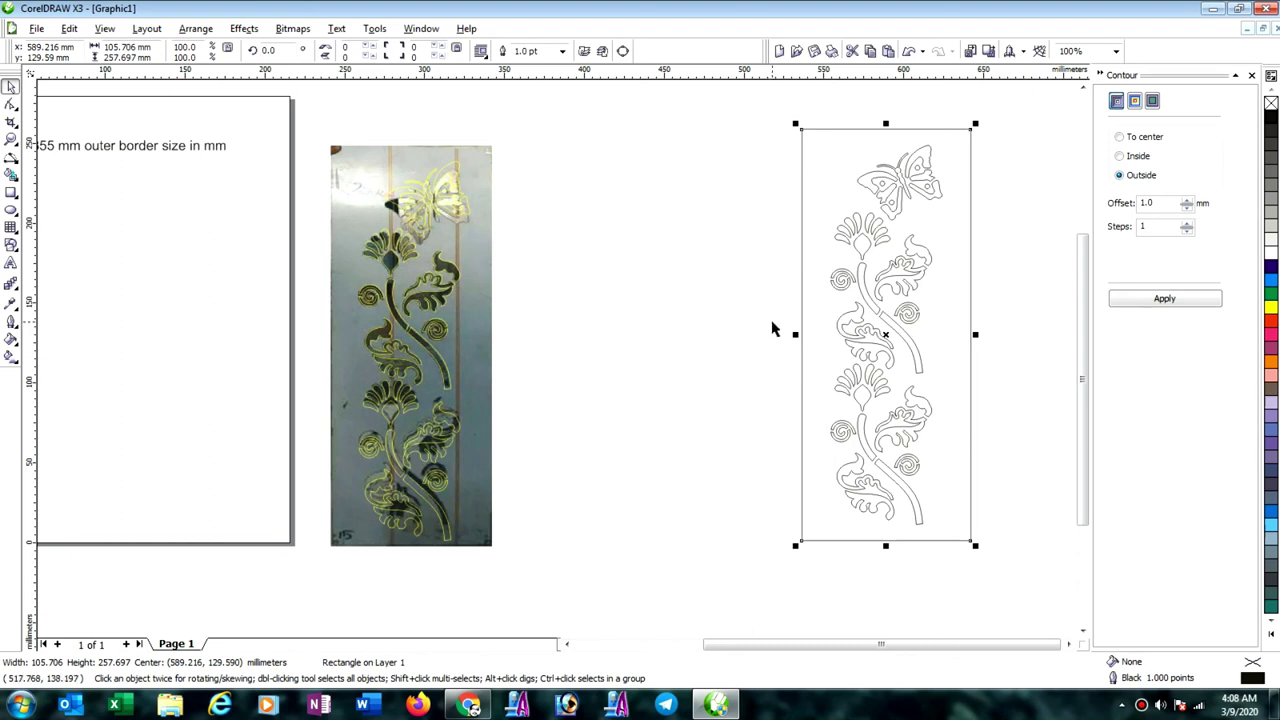
mouse_move(778, 100)
mouse_down()
mouse_move(1005, 530)
mouse_move(1020, 590)
mouse_up()
key(ctrl+g)
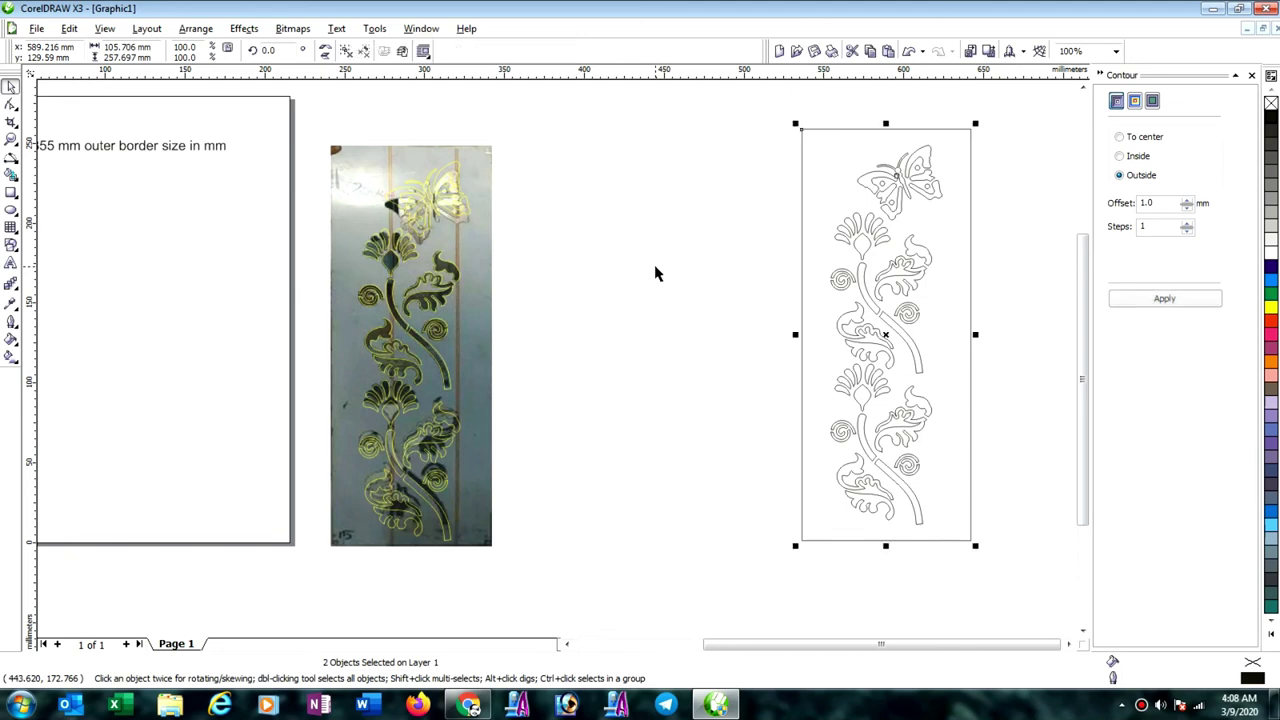
click(672, 266)
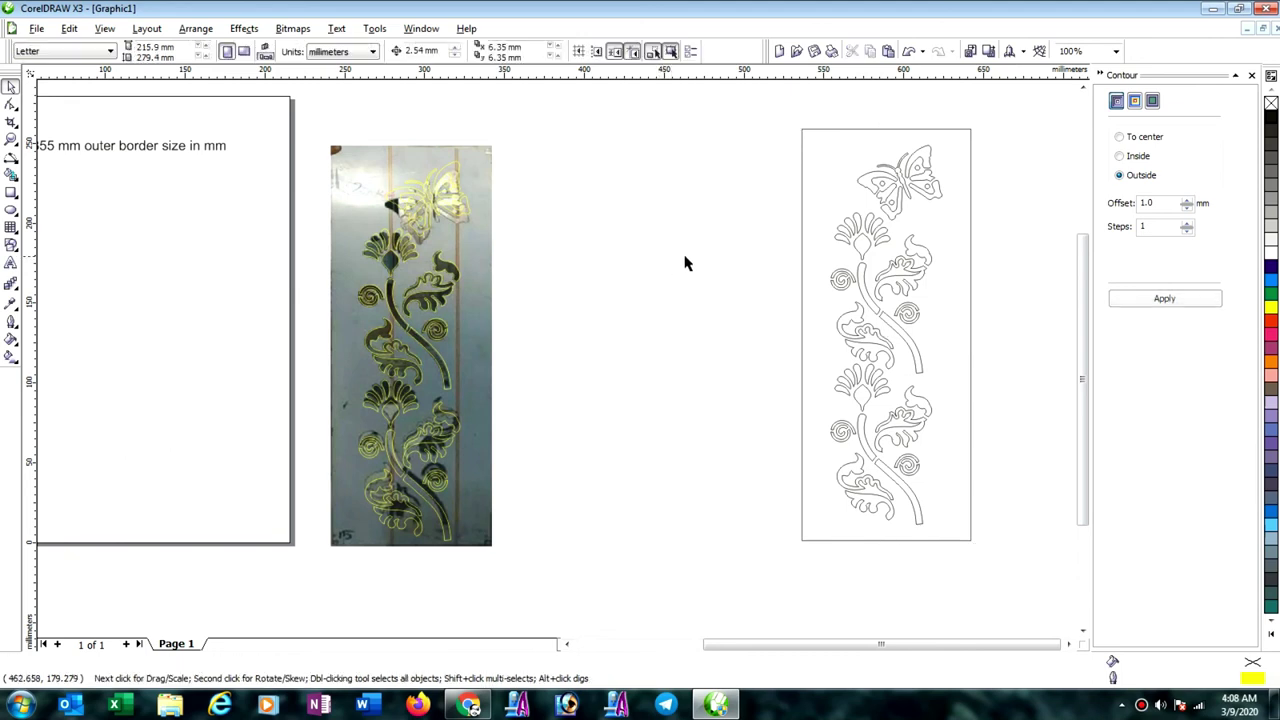
Try to resize the grouped panel non-proportionally to 355 mm wide and 1930 mm high.
drag(723, 646, 699, 646)
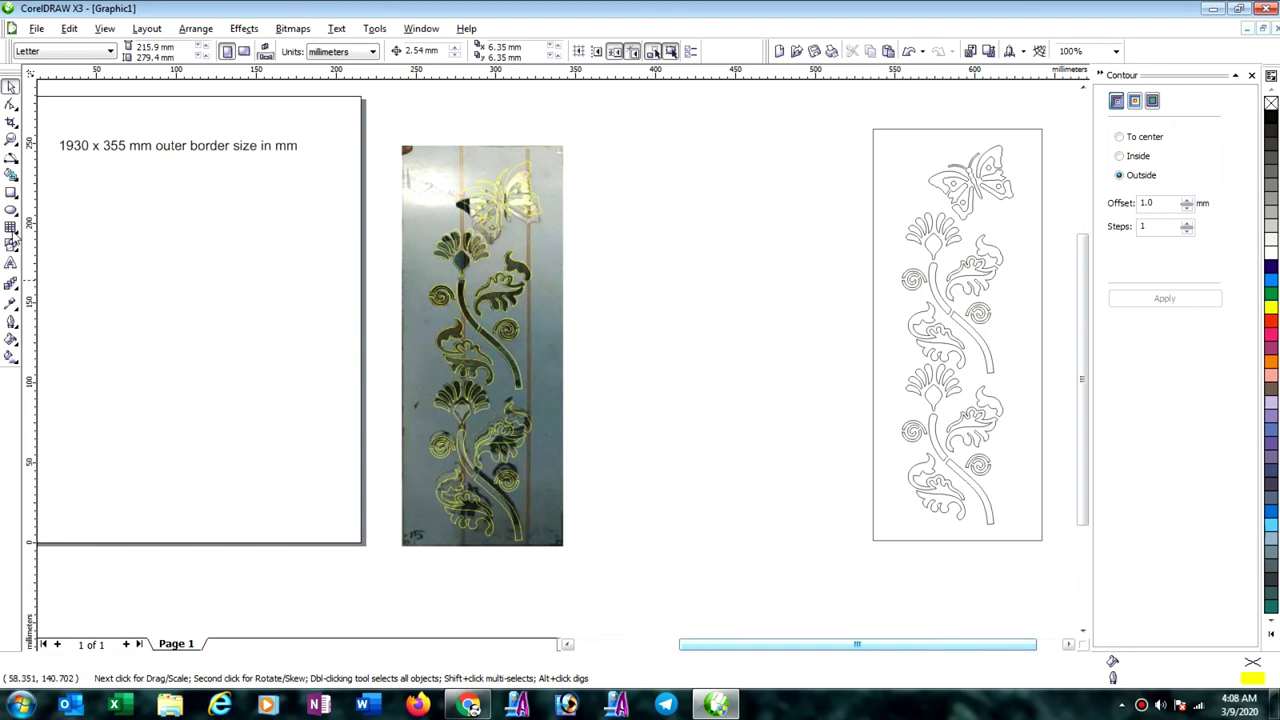
click(948, 298)
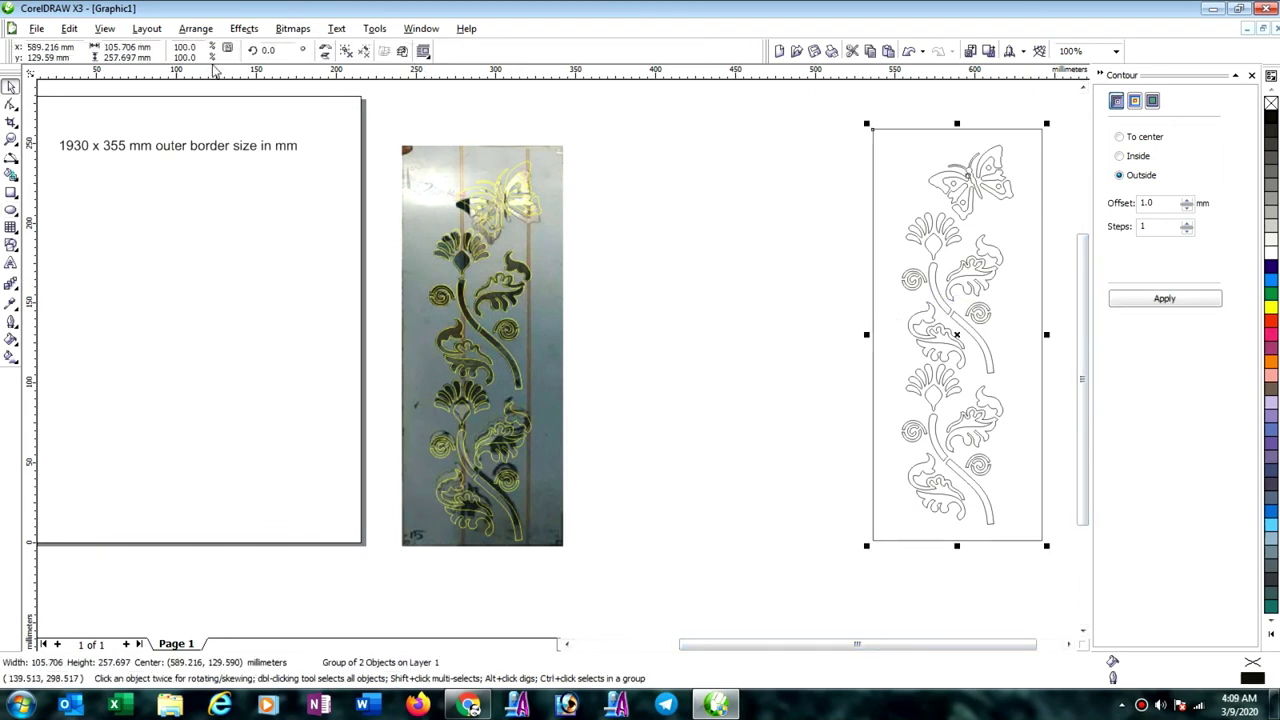
click(152, 47)
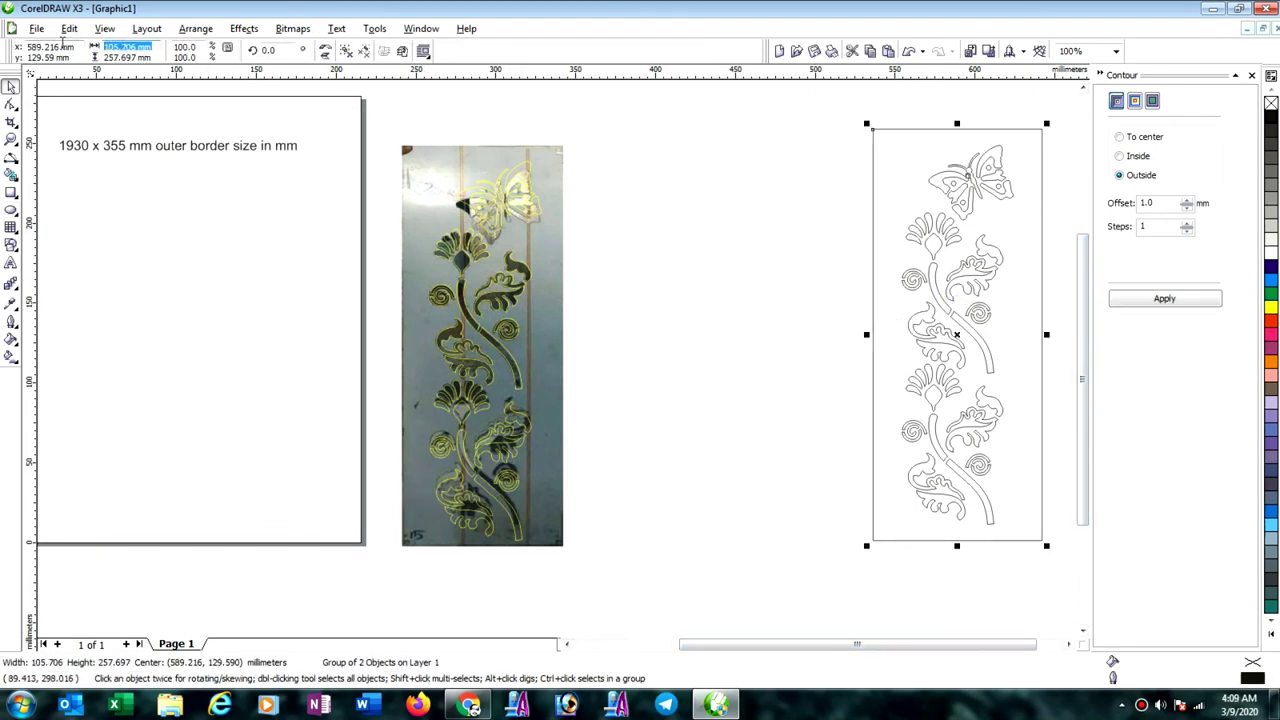
text(3)
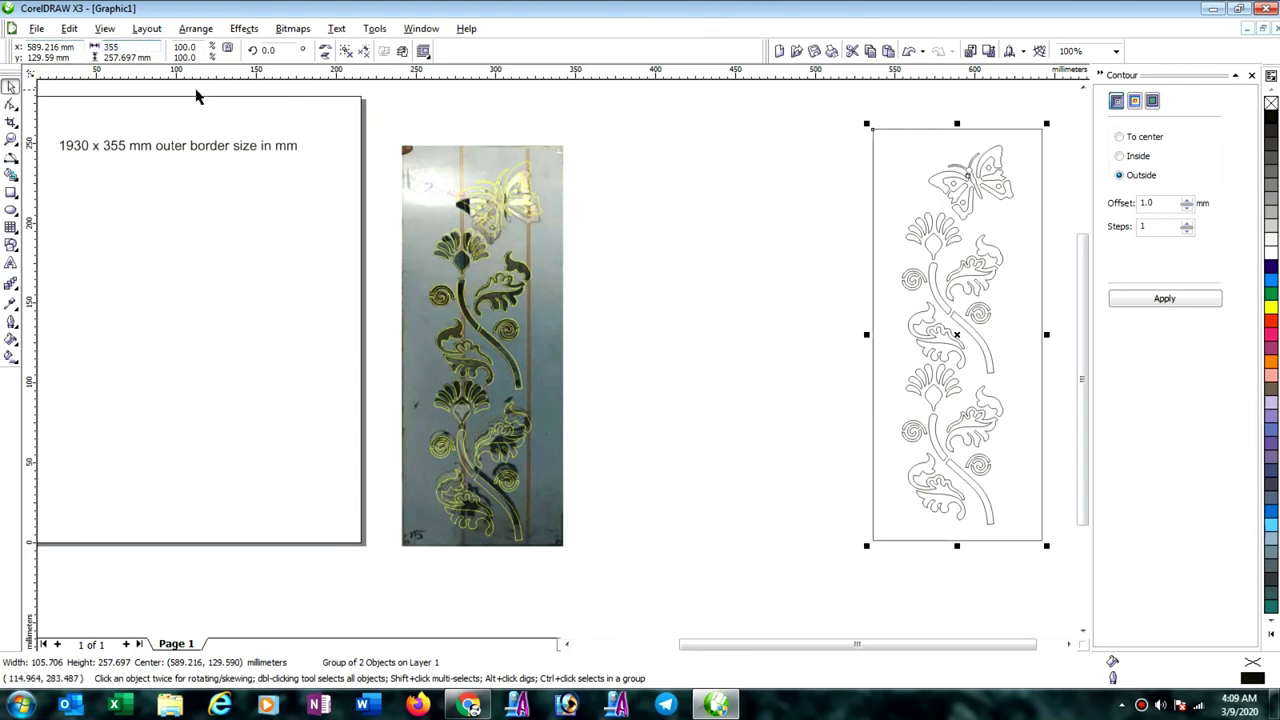
text(55)
key(Tab)
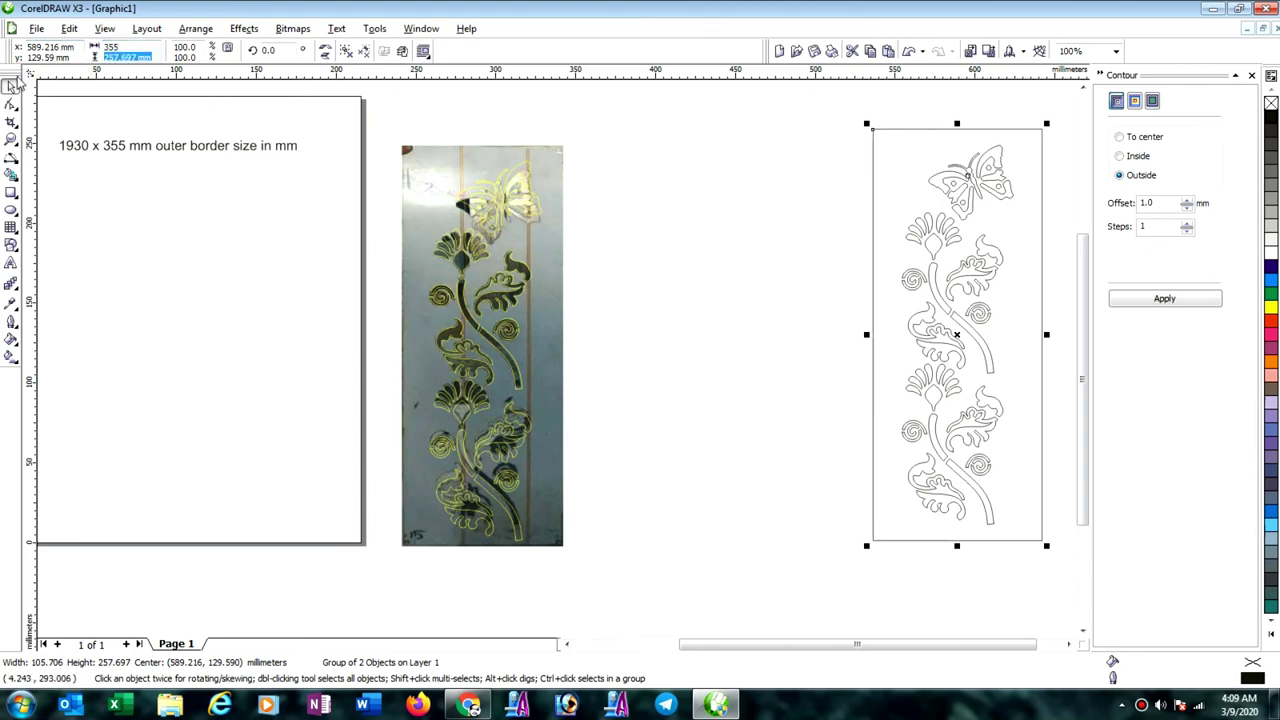
text(1930)
key(Return)
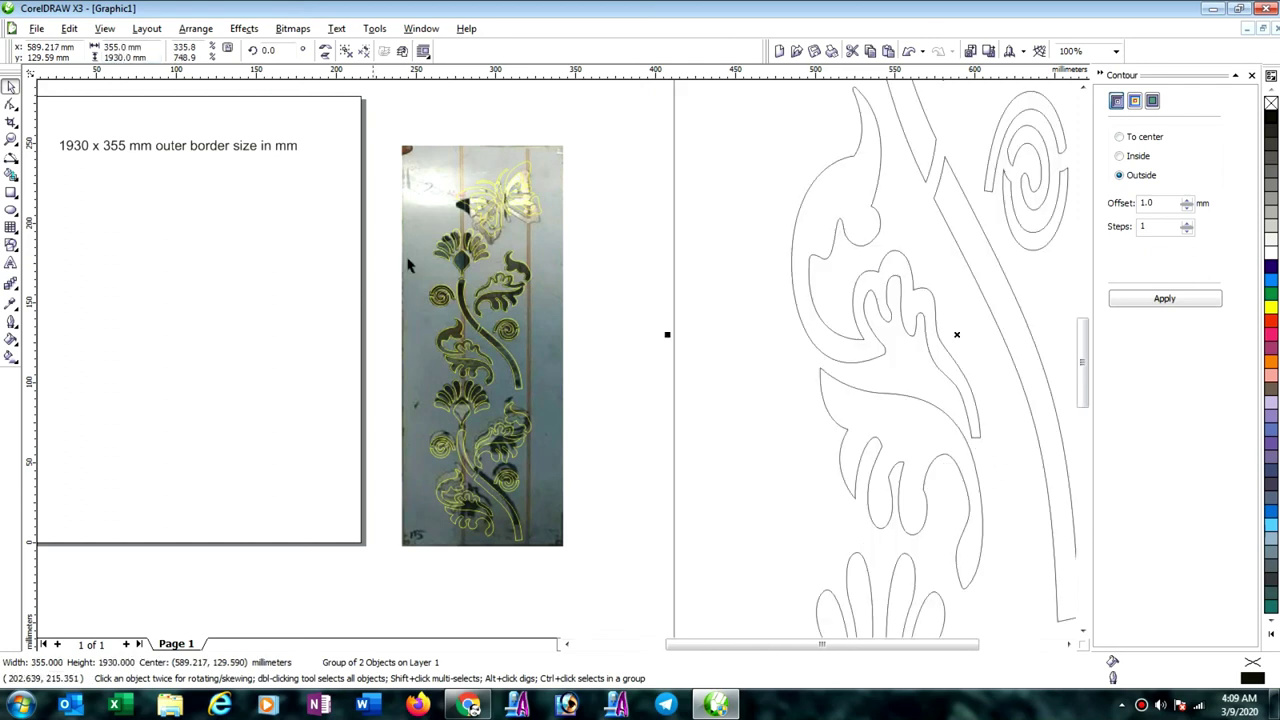
Compare the stretched panel with the border size note, and undo its height and width changes.
scroll(253, 329, down, 2)
scroll(492, 325, down, 1)
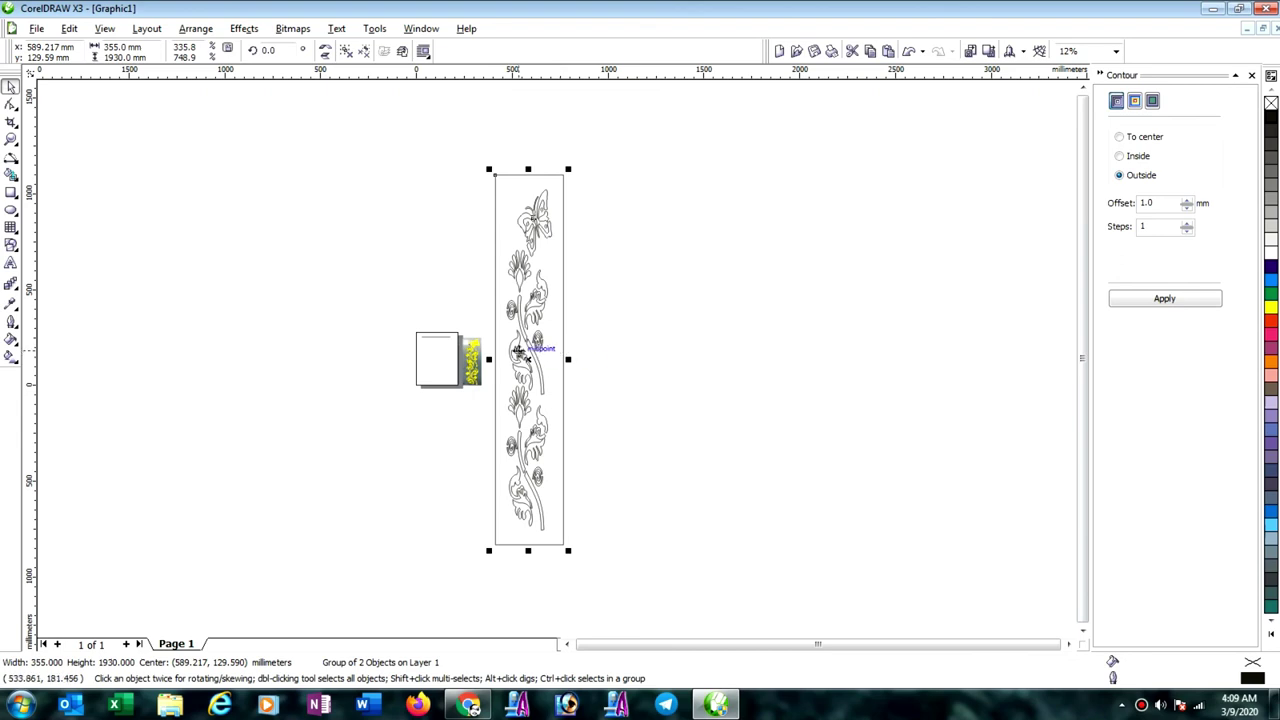
scroll(571, 323, up, 1)
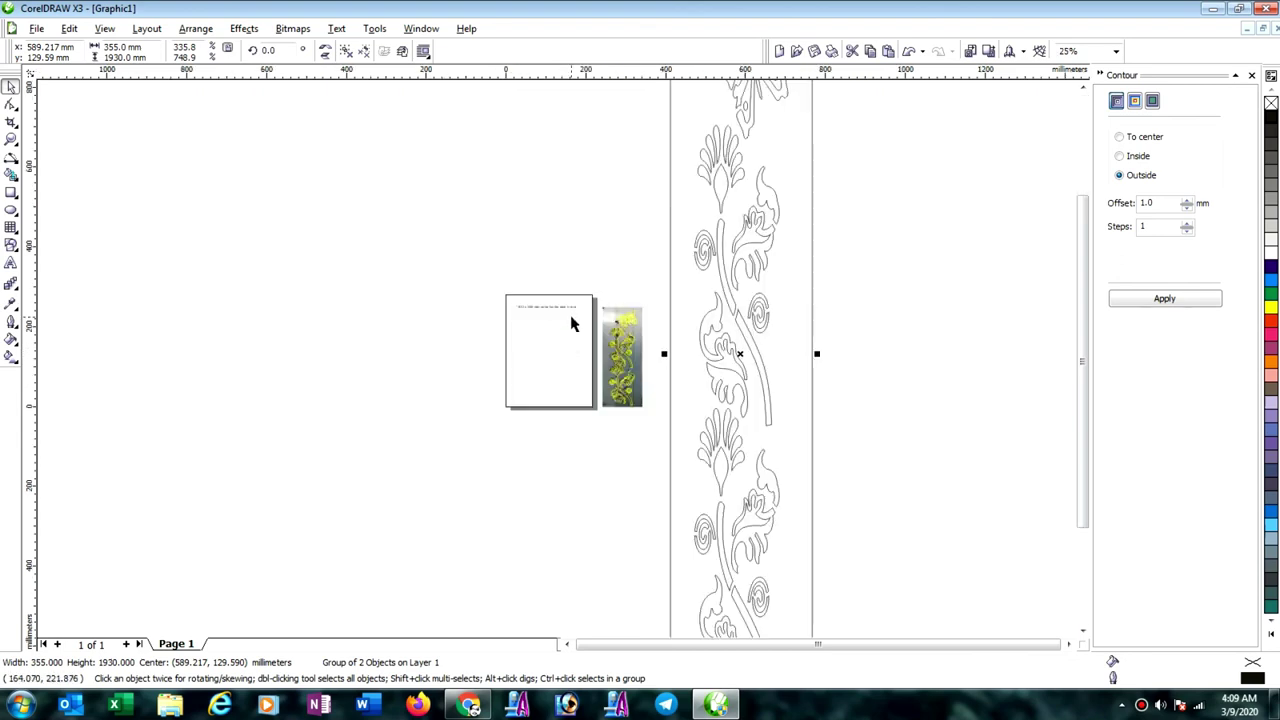
scroll(560, 335, up, 2)
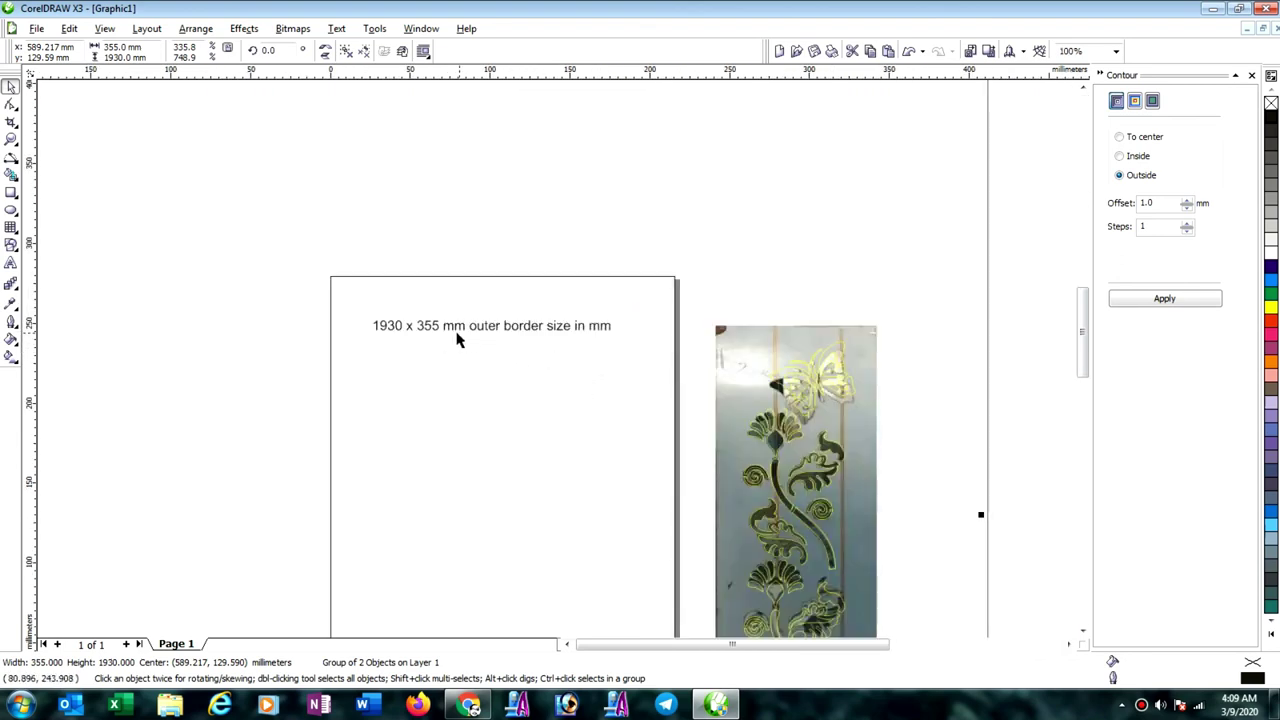
scroll(561, 358, down, 2)
scroll(555, 358, down, 1)
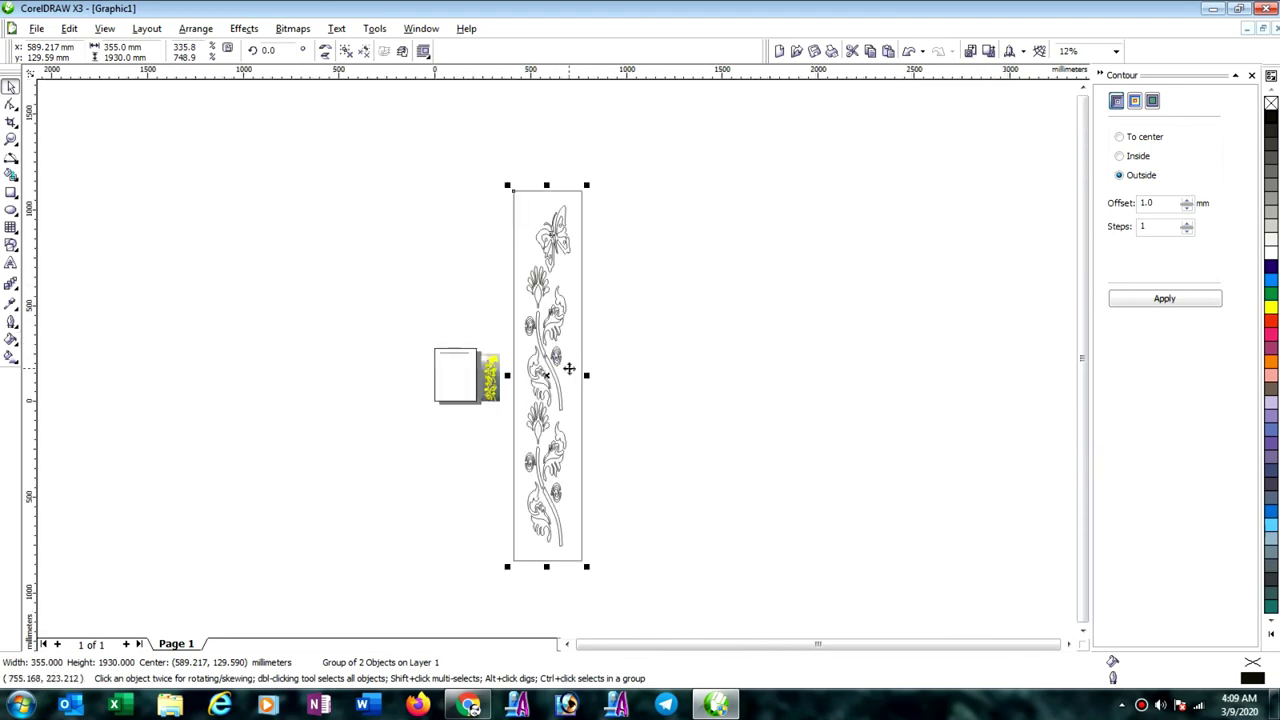
key(ctrl+z)
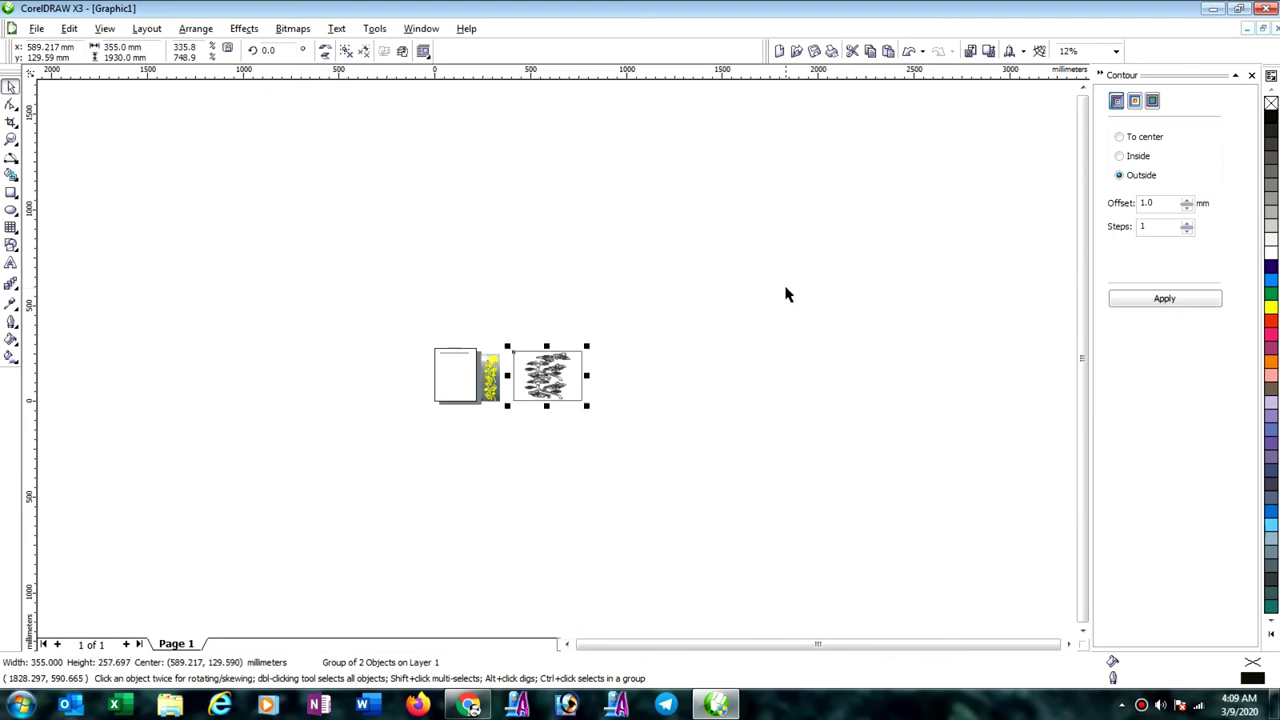
key(ctrl+z)
click(640, 328)
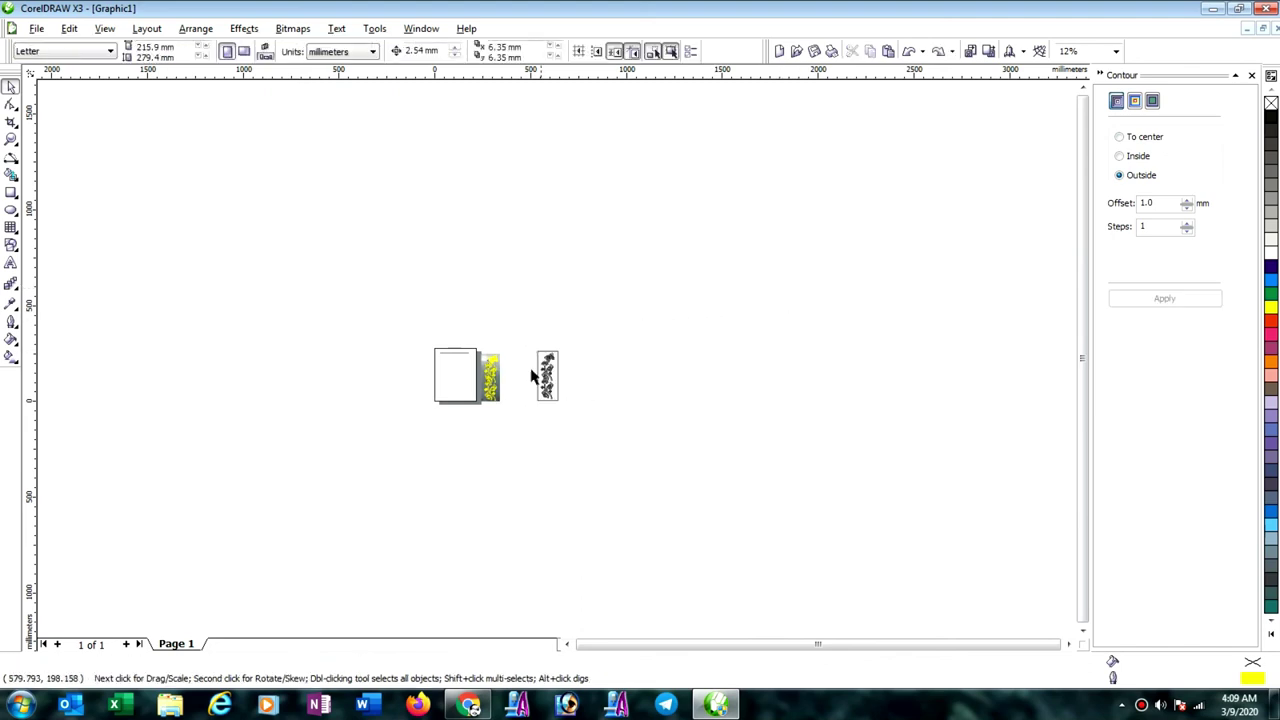
Scale the grouped panel proportionally to a width of 355 mm.
click(548, 378)
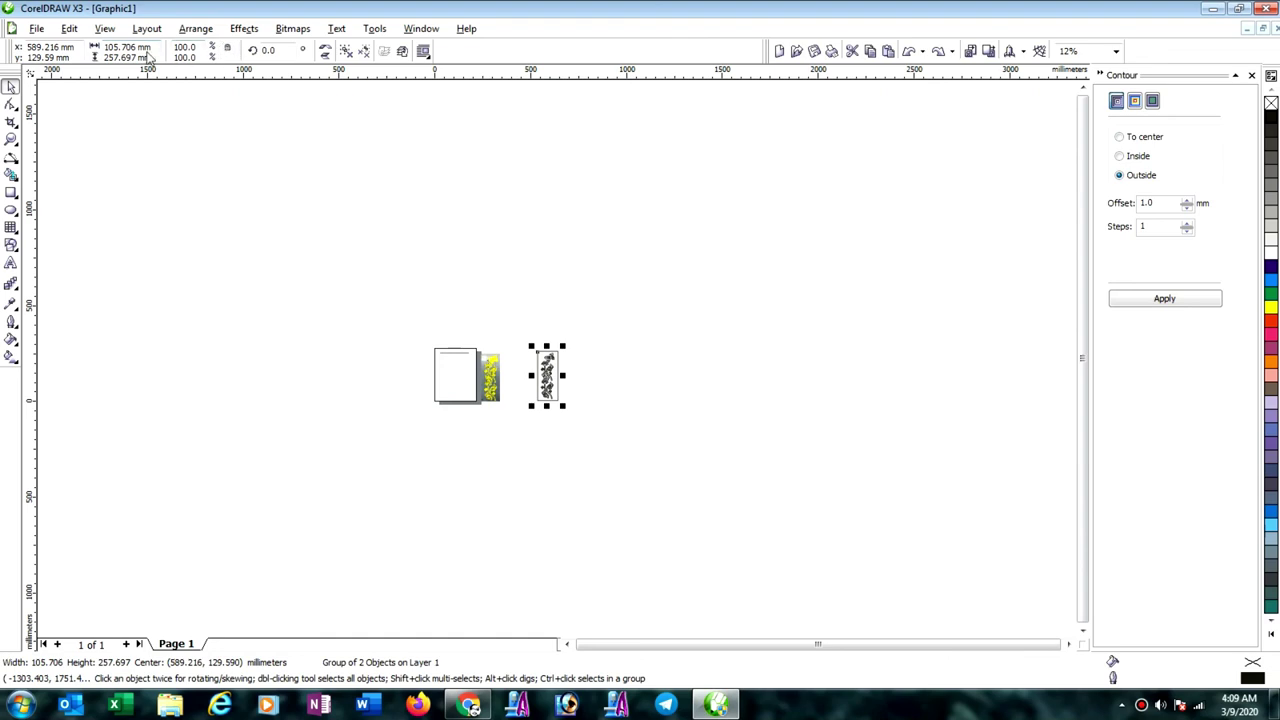
click(158, 47)
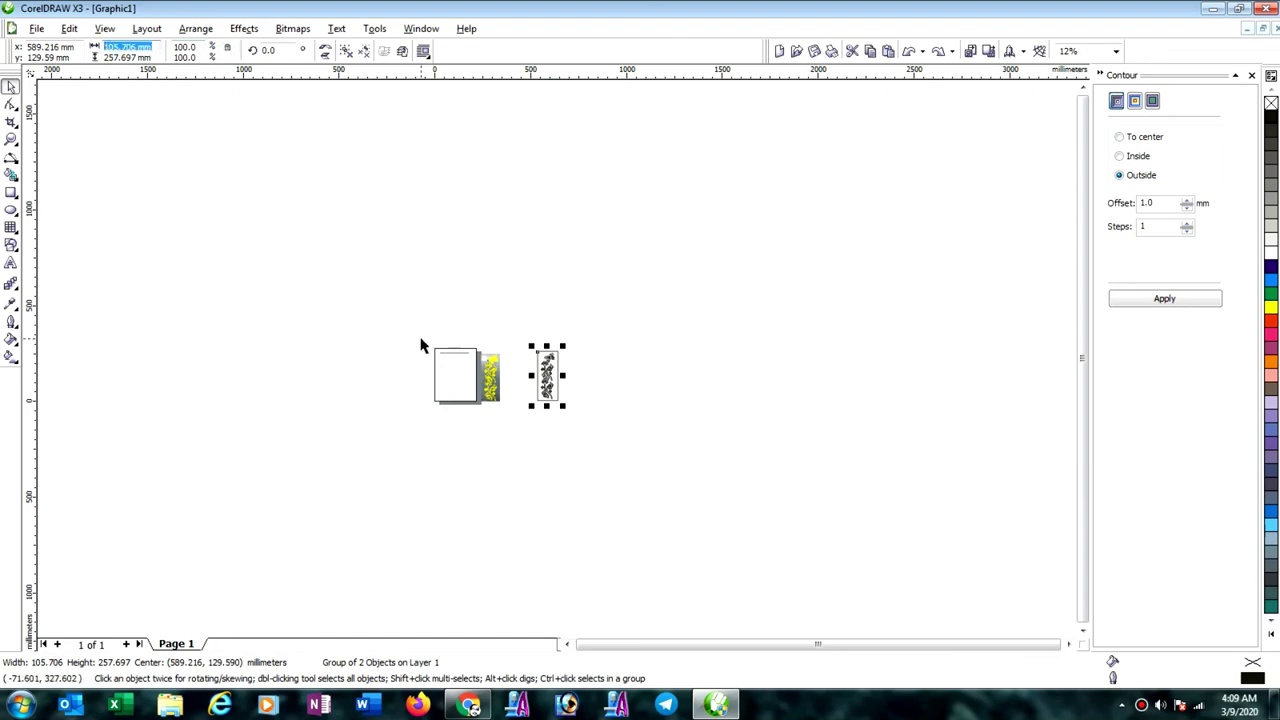
text(355)
key(Return)
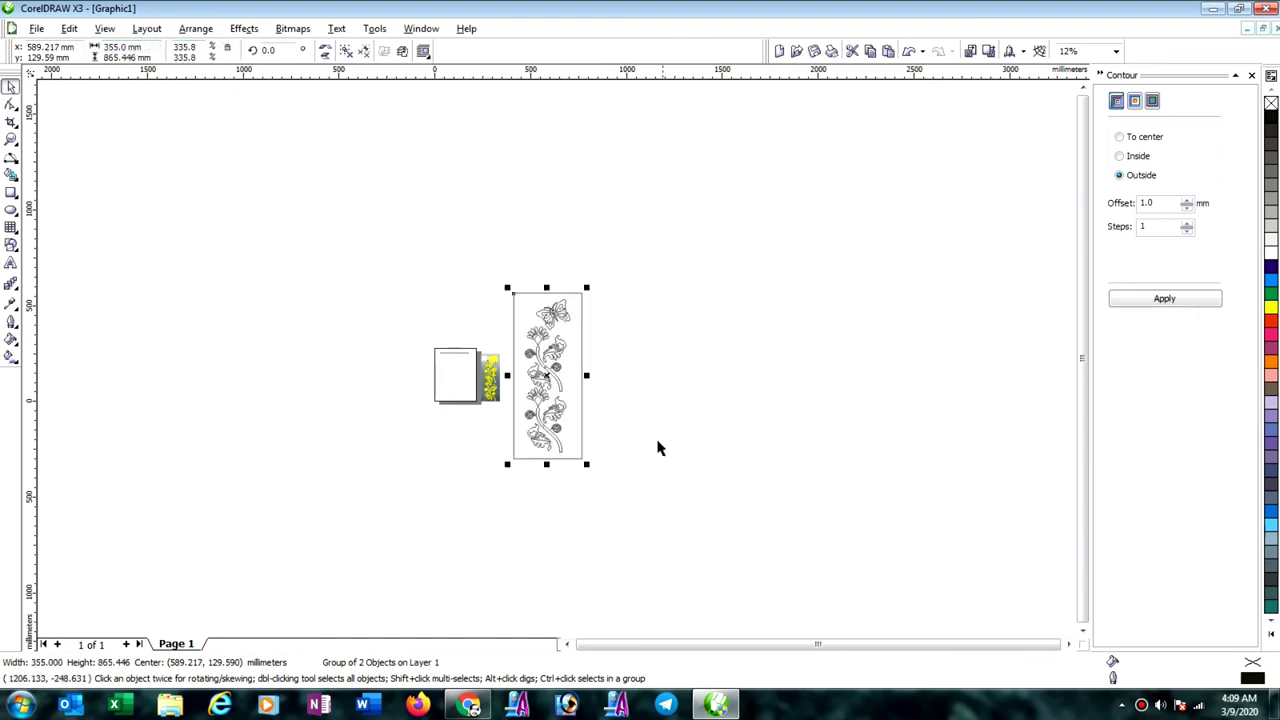
Check the border size note, try stretching the grouped panel to 1930 mm high without keeping proportions, and undo the height change.
scroll(580, 363, up, 2)
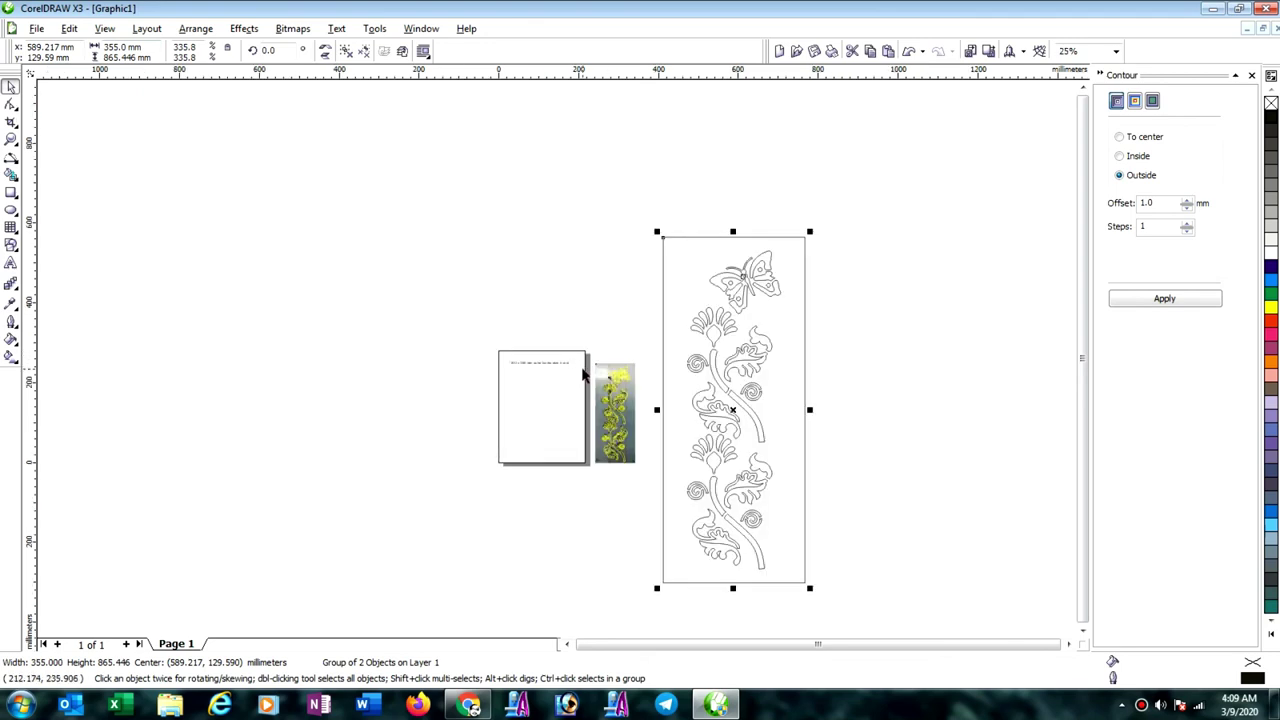
scroll(585, 373, up, 1)
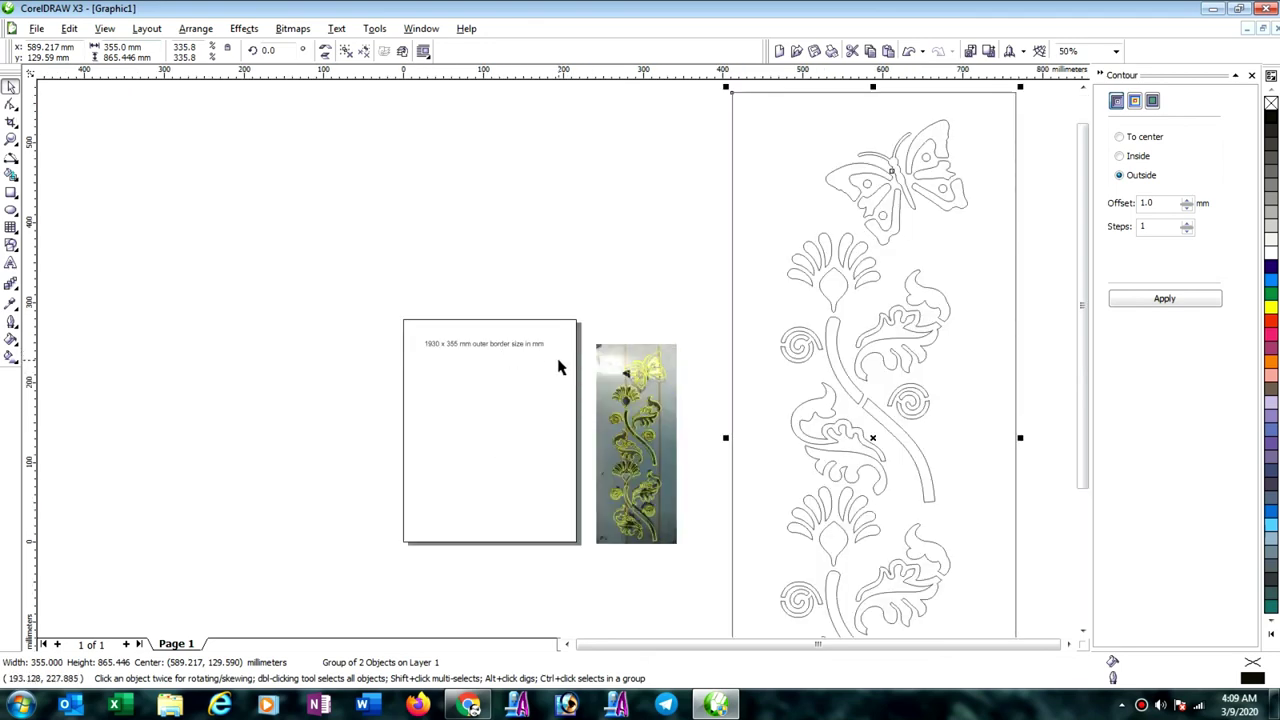
scroll(558, 366, down, 1)
click(897, 323)
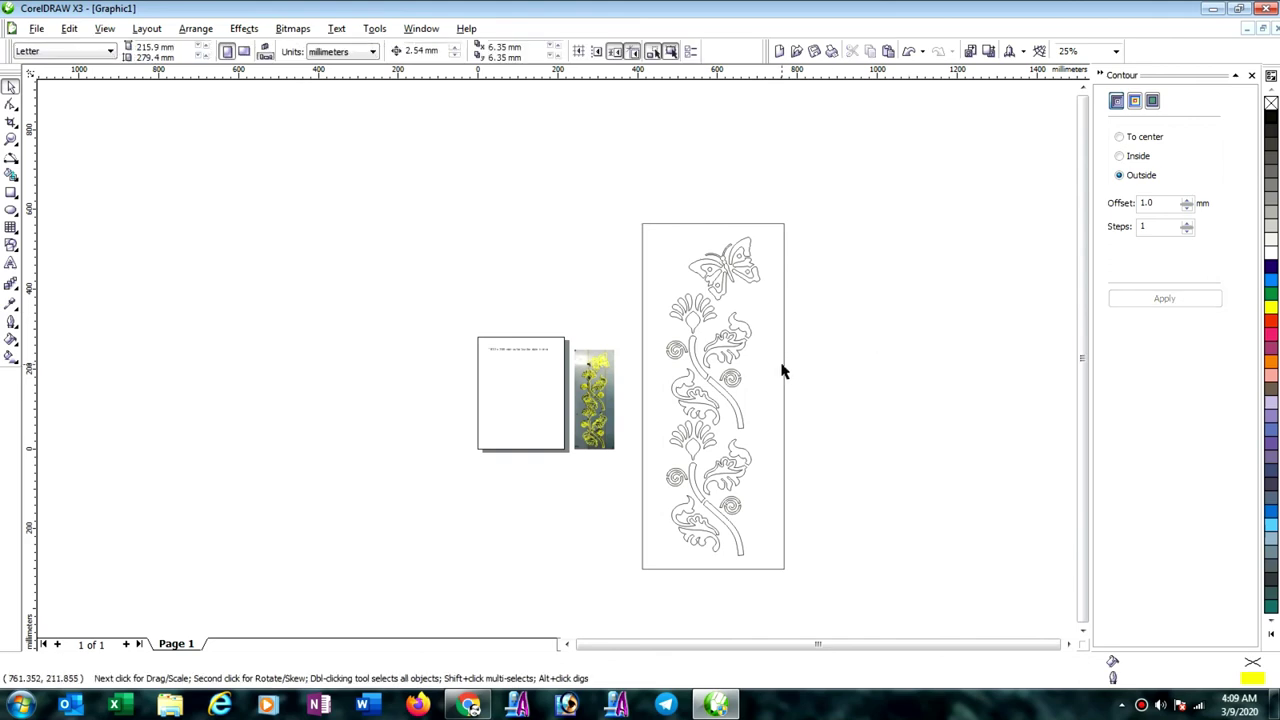
click(785, 371)
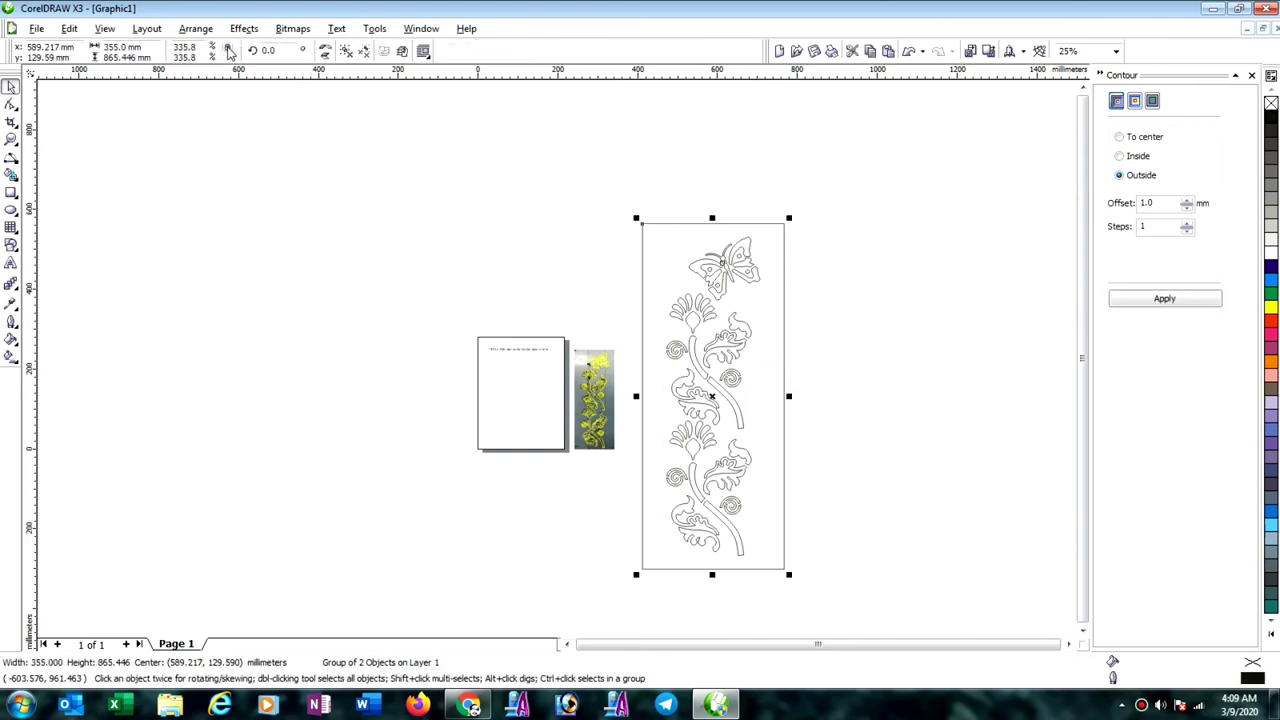
click(151, 57)
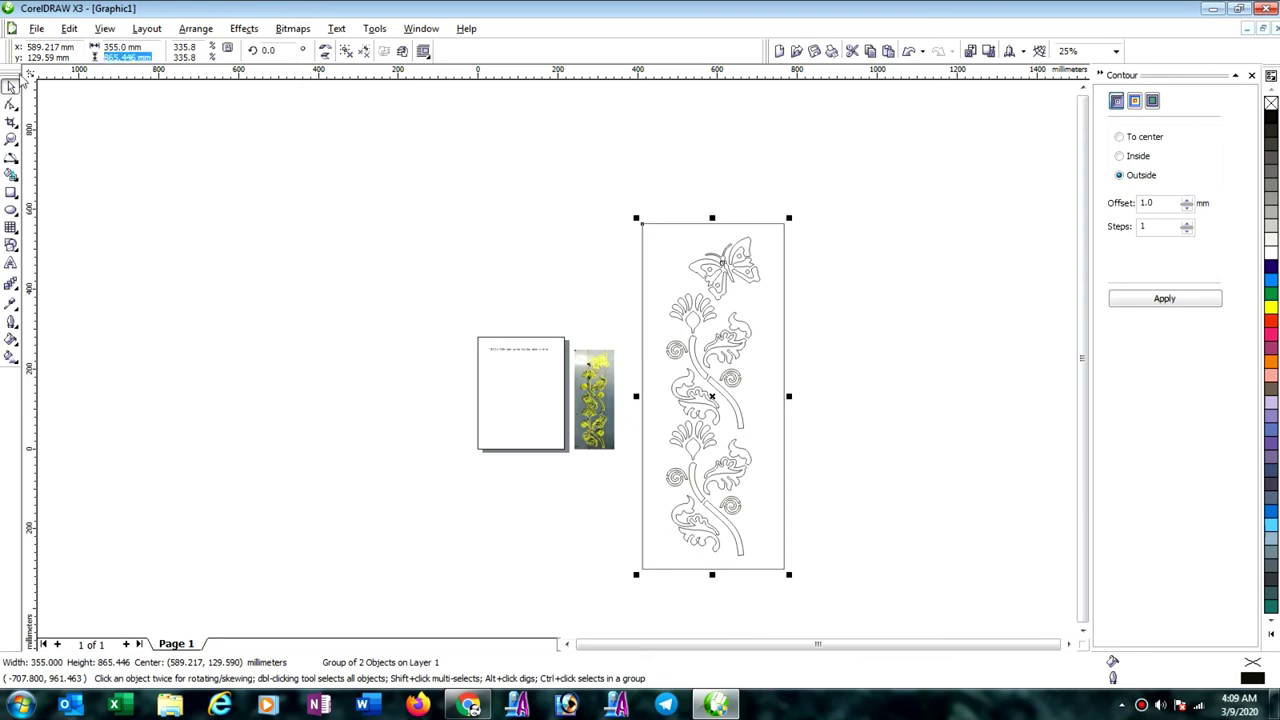
text(1930)
key(Return)
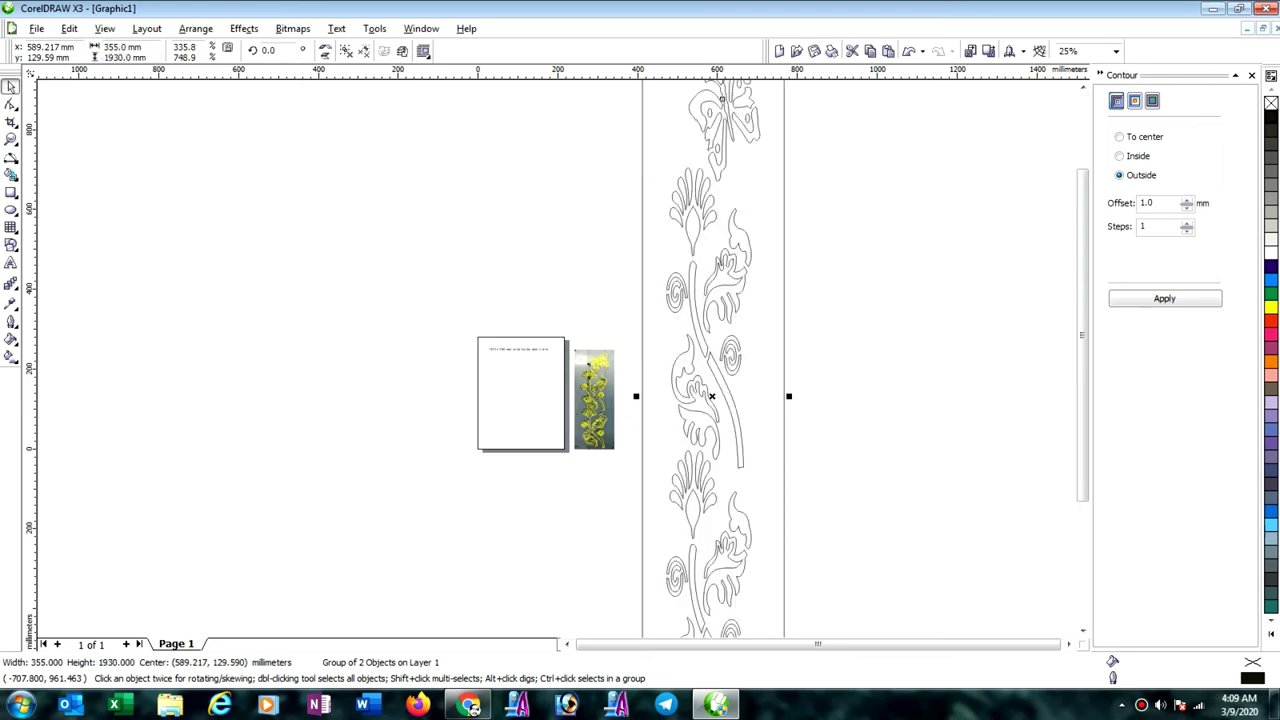
key(ctrl+z)
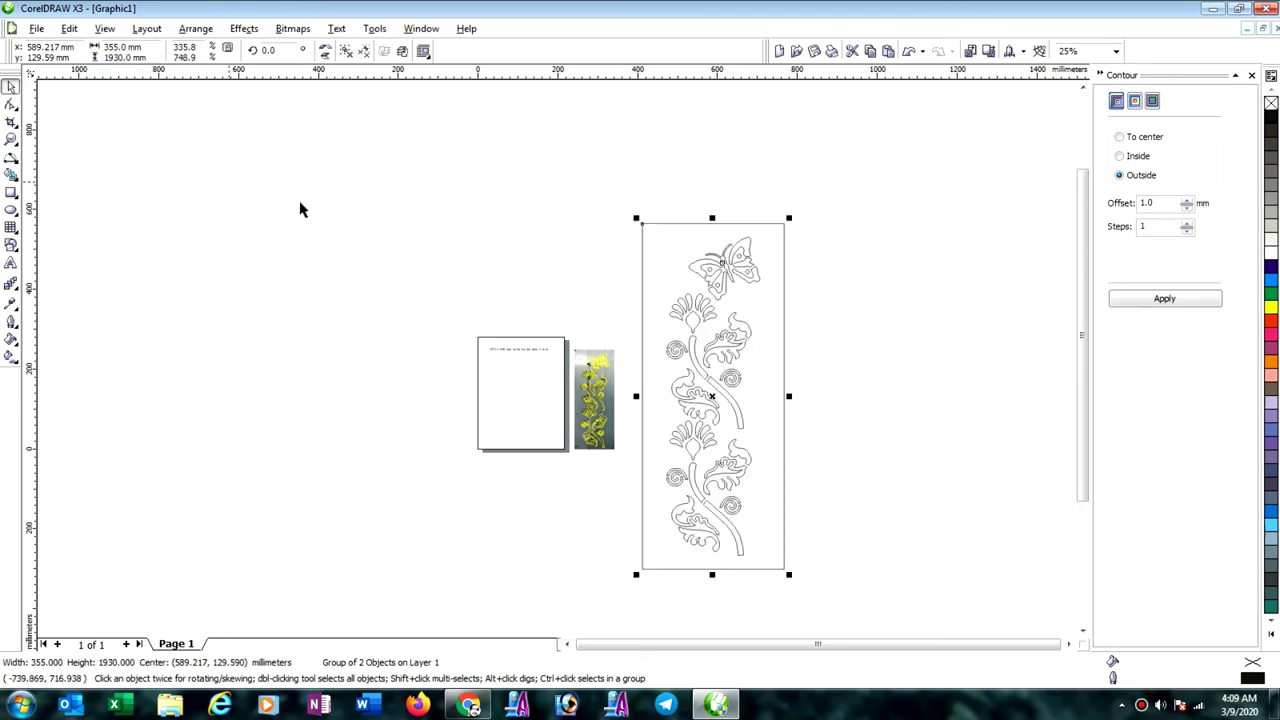
Ungroup all objects in the panel to separate the design from its border rectangle.
click(403, 263)
click(643, 328)
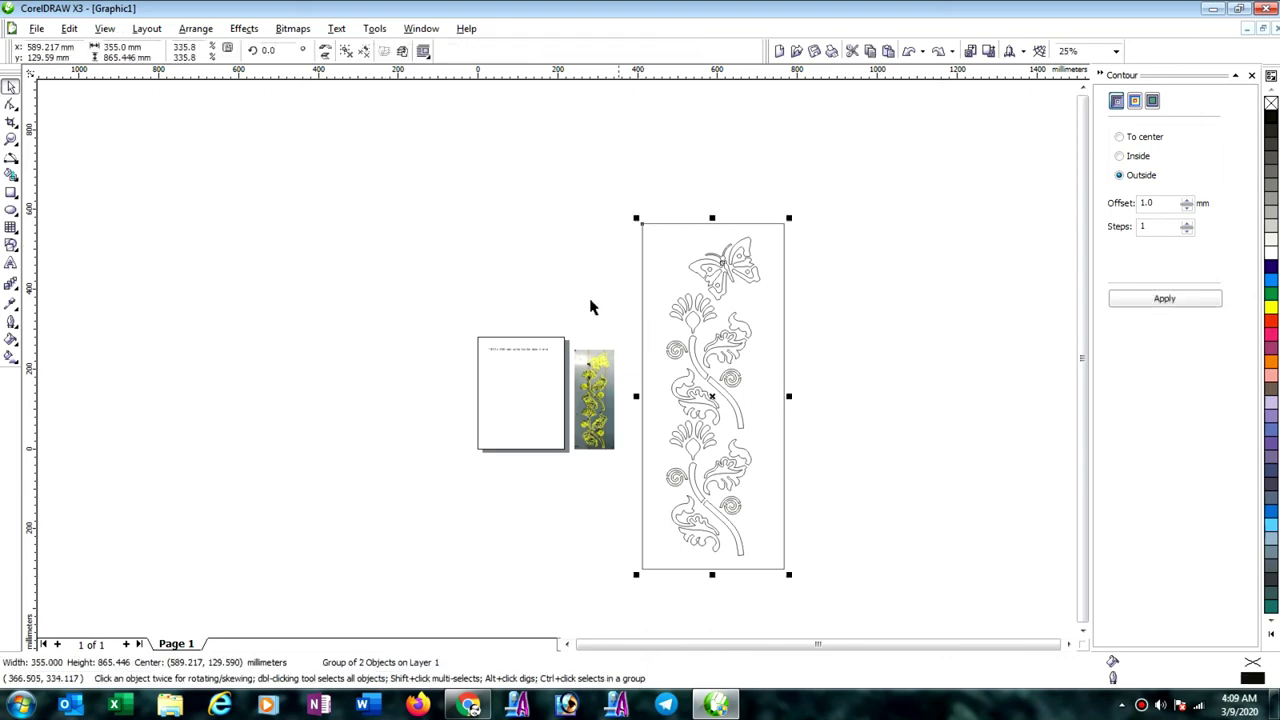
click(196, 28)
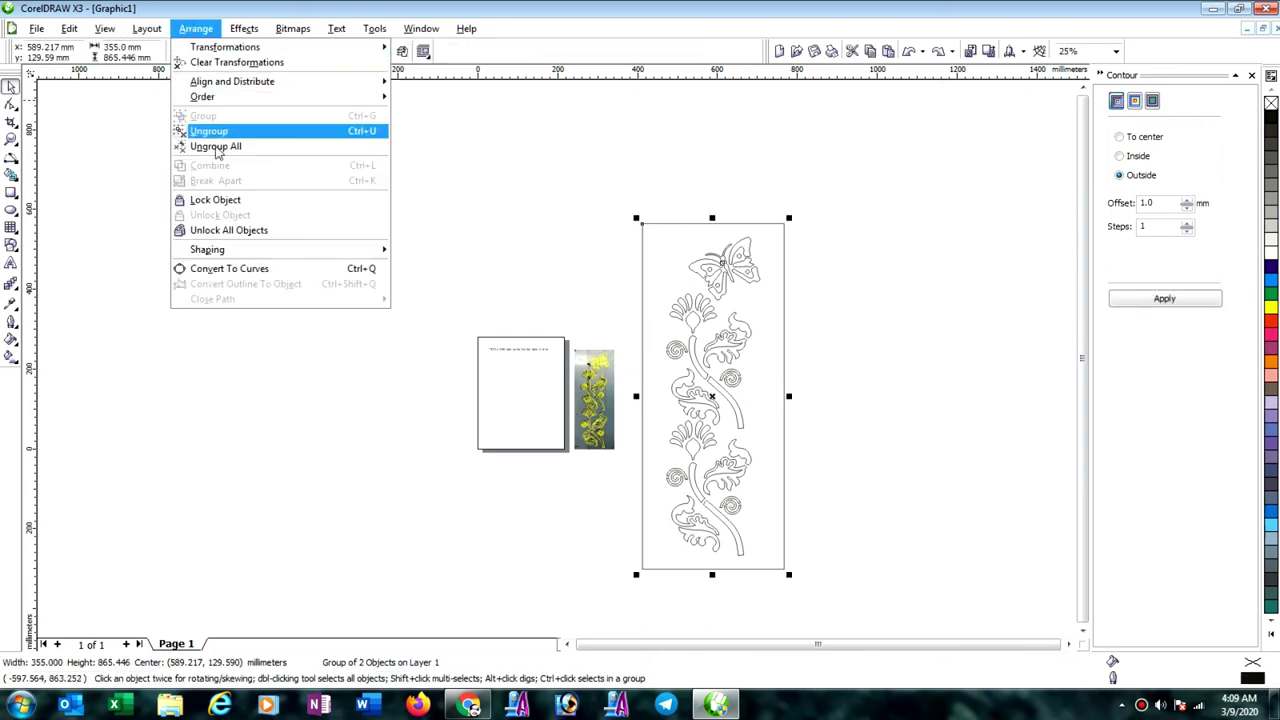
click(215, 147)
click(592, 328)
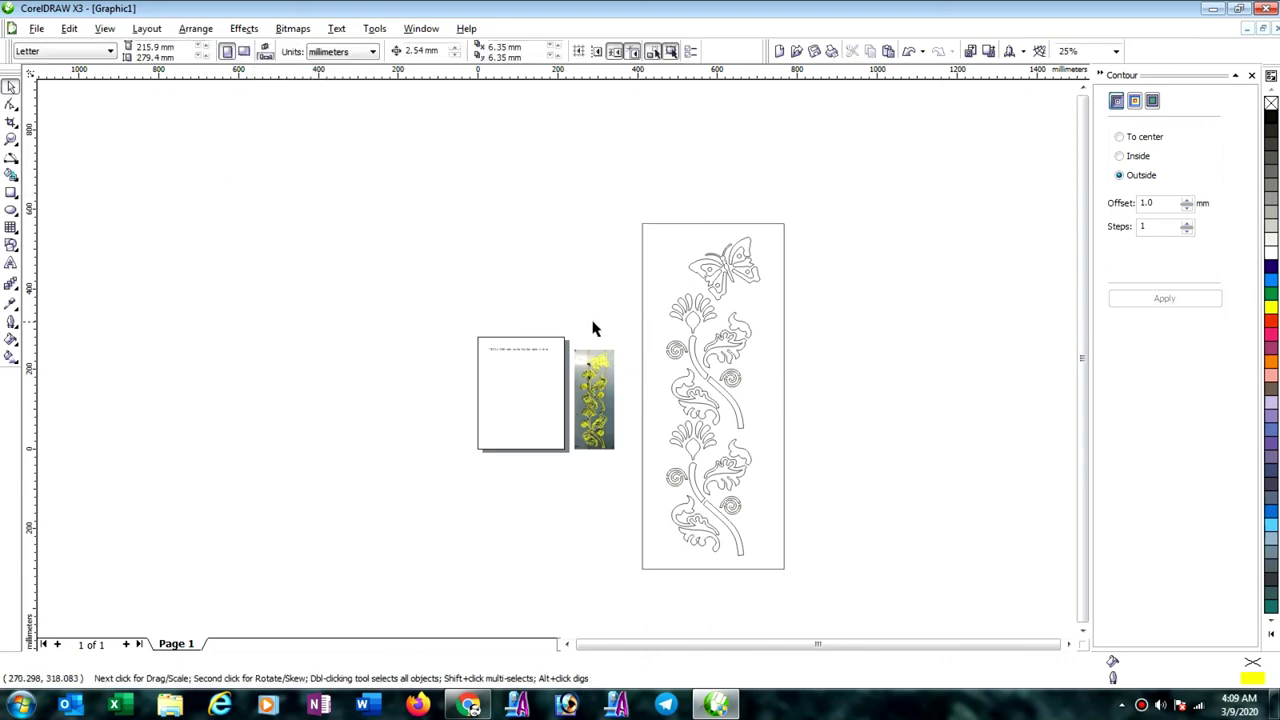
Set only the border rectangle's height to 1930 mm, leaving the flower and butterfly design unscaled.
click(642, 340)
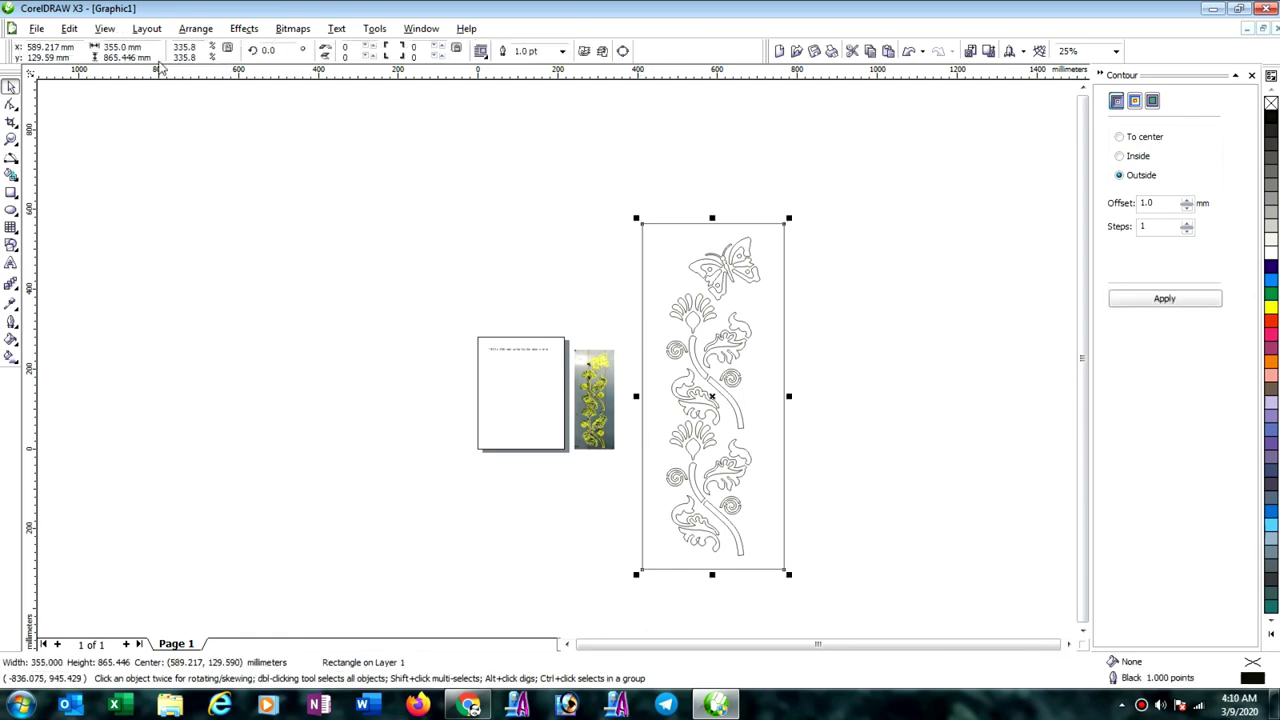
click(127, 57)
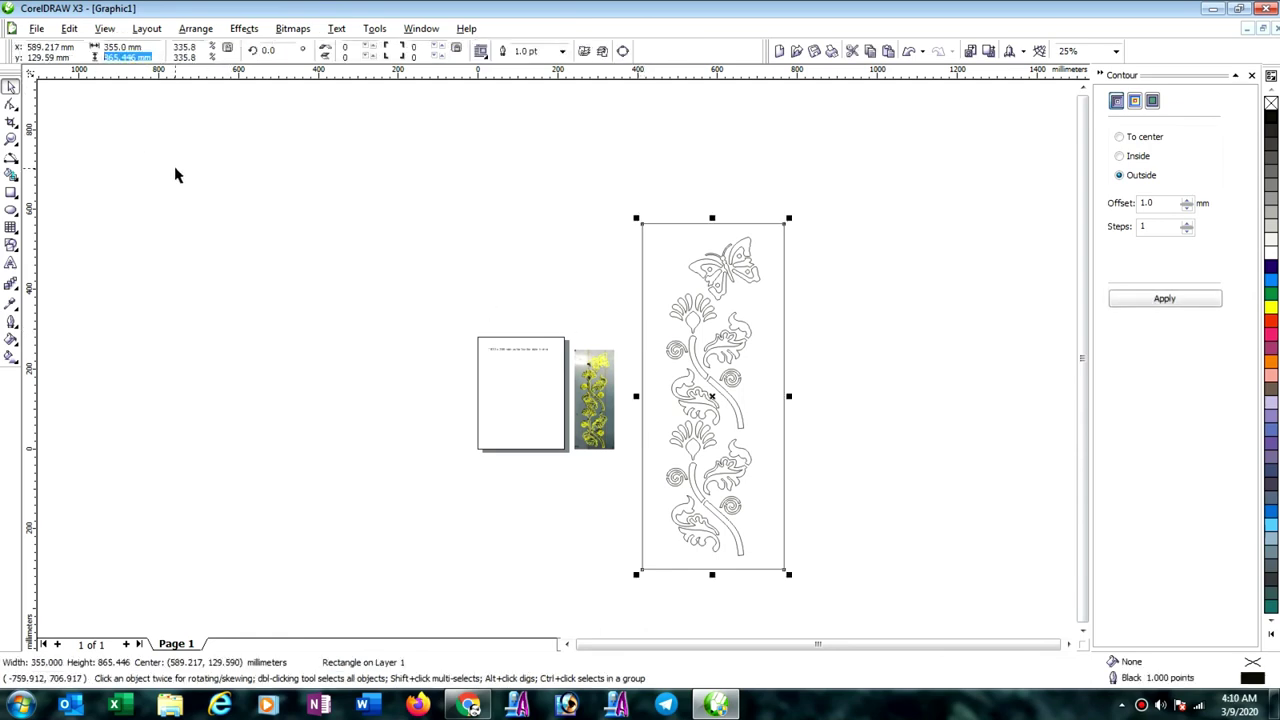
text(1930)
key(Return)
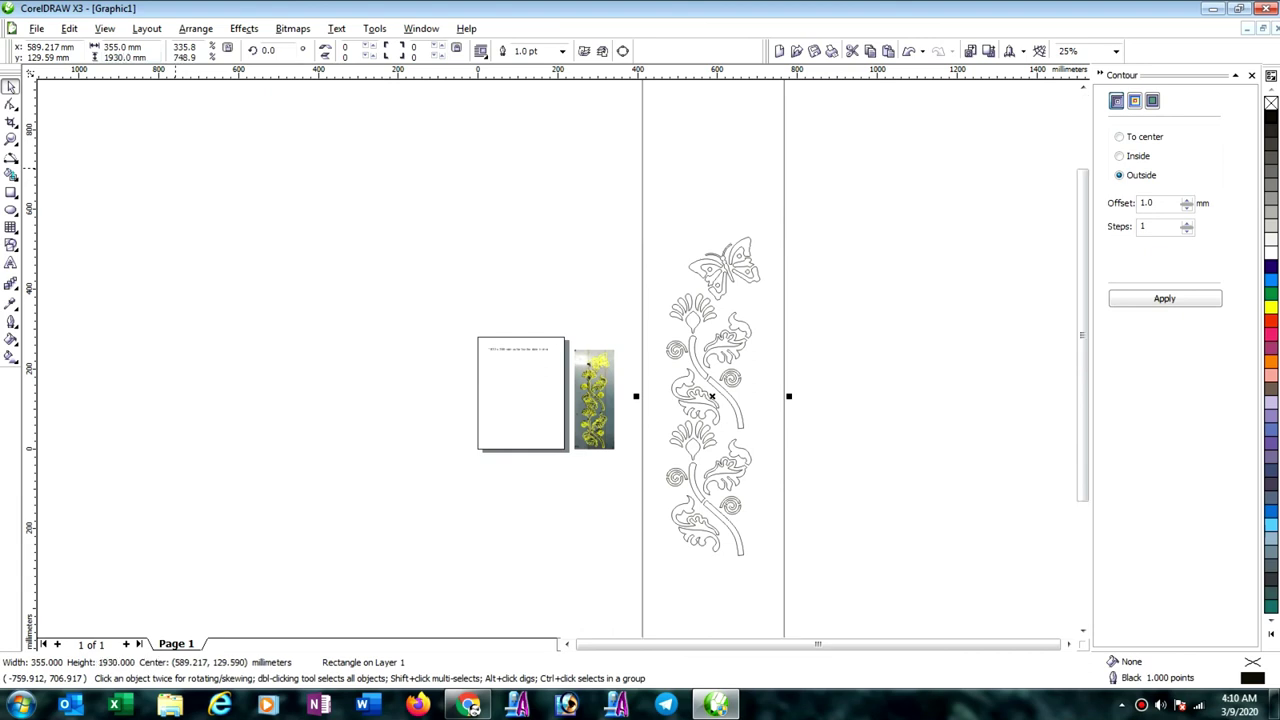
click(836, 353)
scroll(748, 352, down, 1)
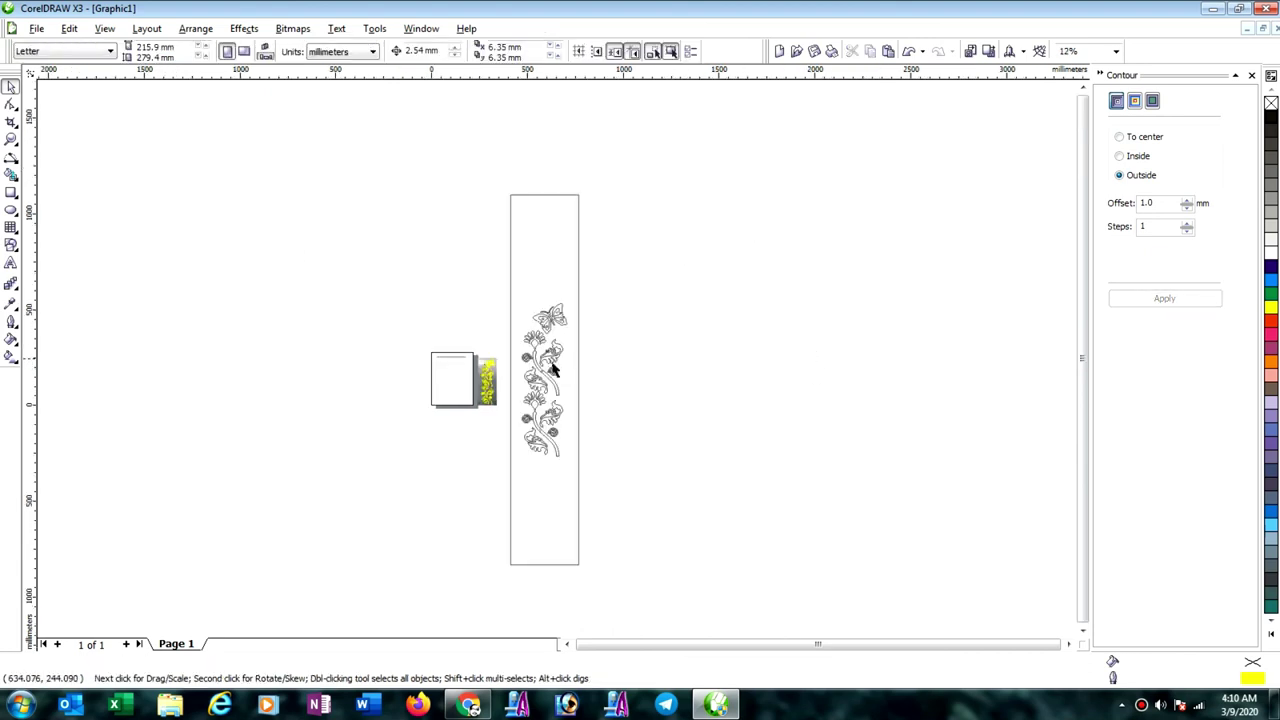
scroll(560, 366, up, 1)
scroll(580, 352, down, 1)
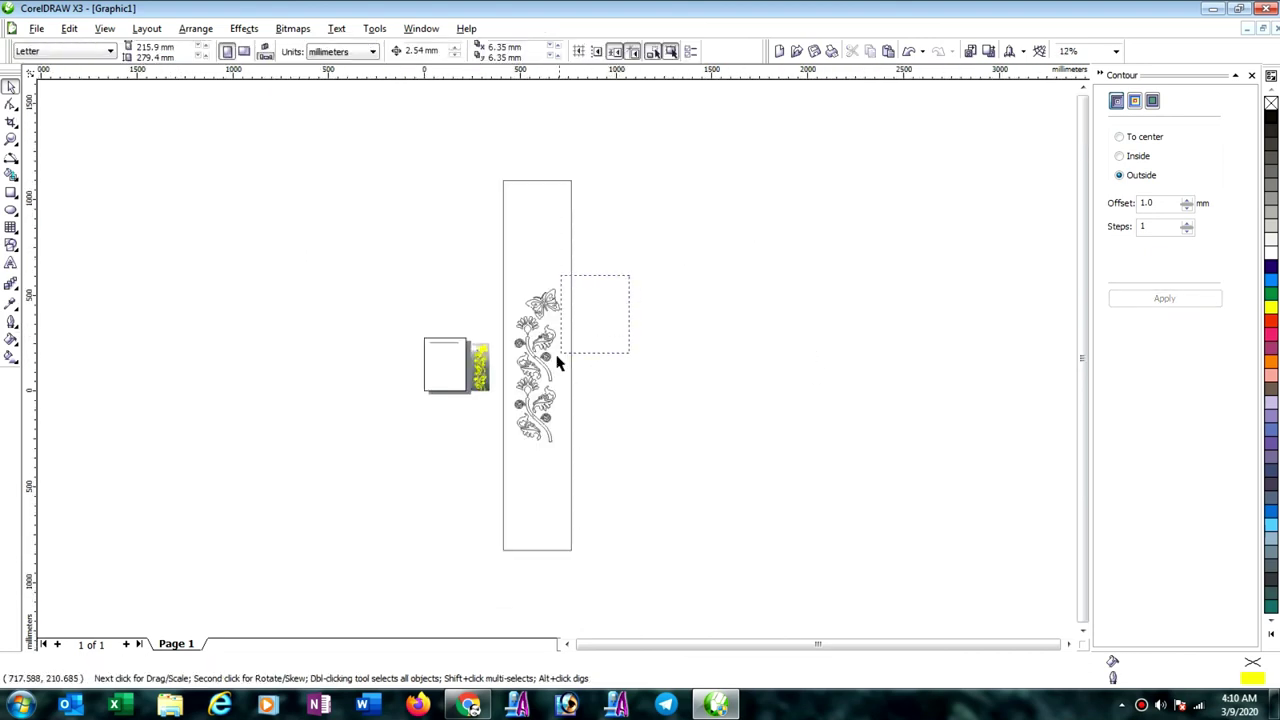
drag(558, 365, 486, 464)
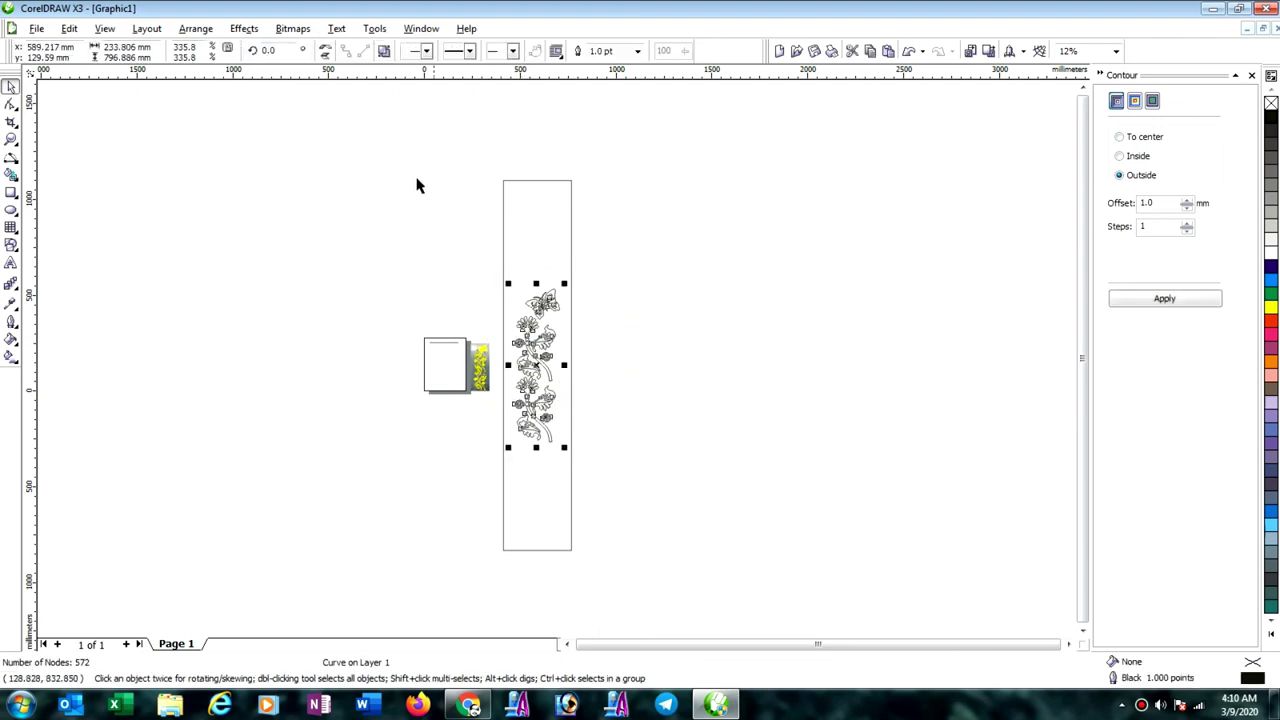
click(195, 28)
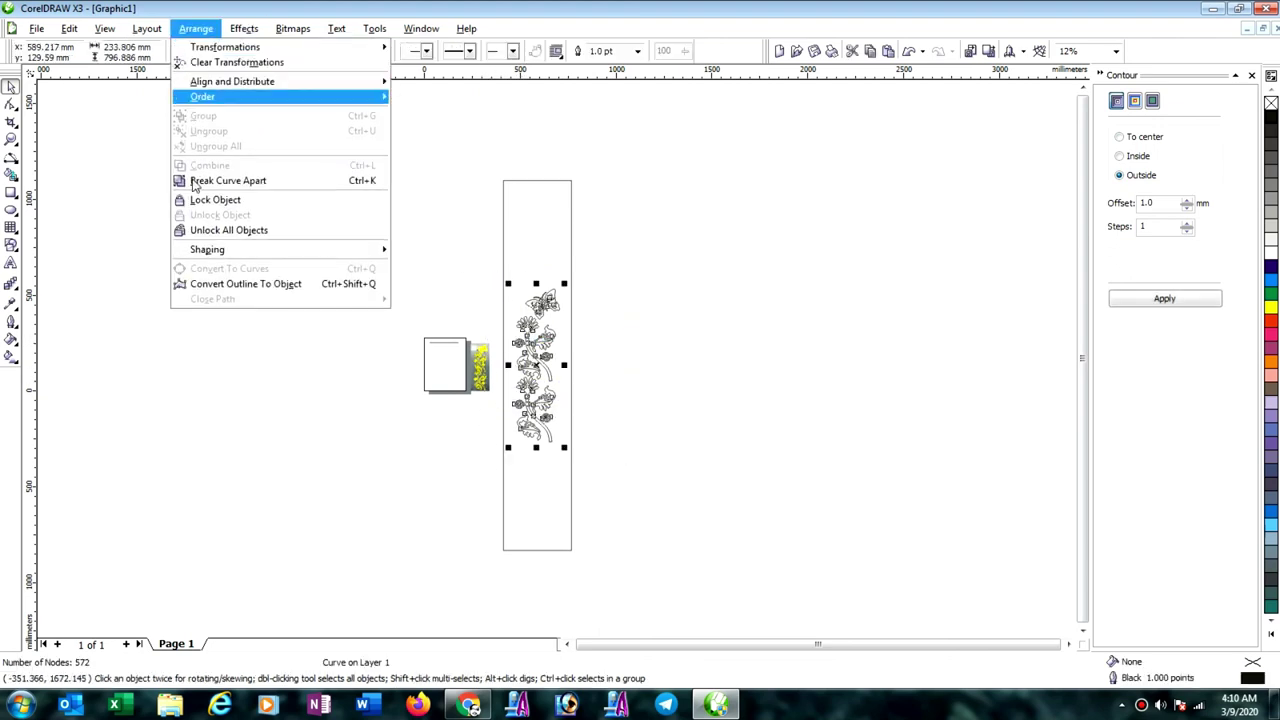
click(686, 274)
click(609, 371)
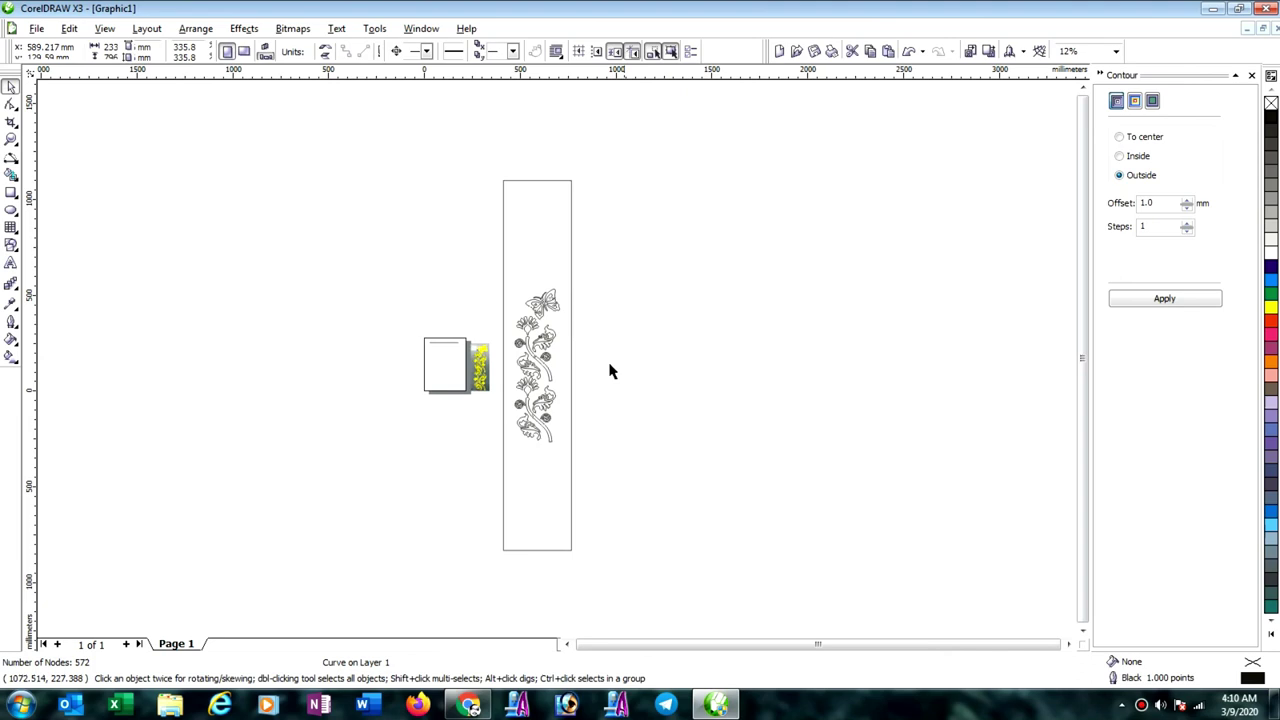
click(538, 377)
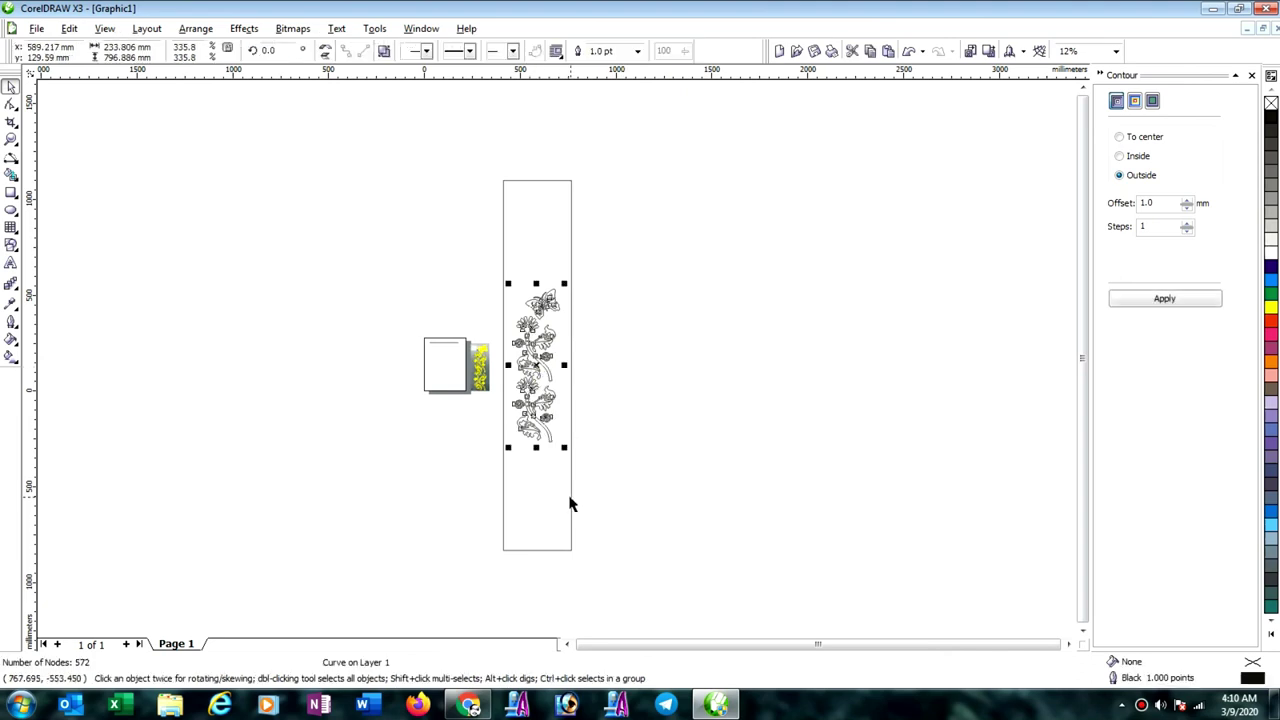
shift+click(570, 503)
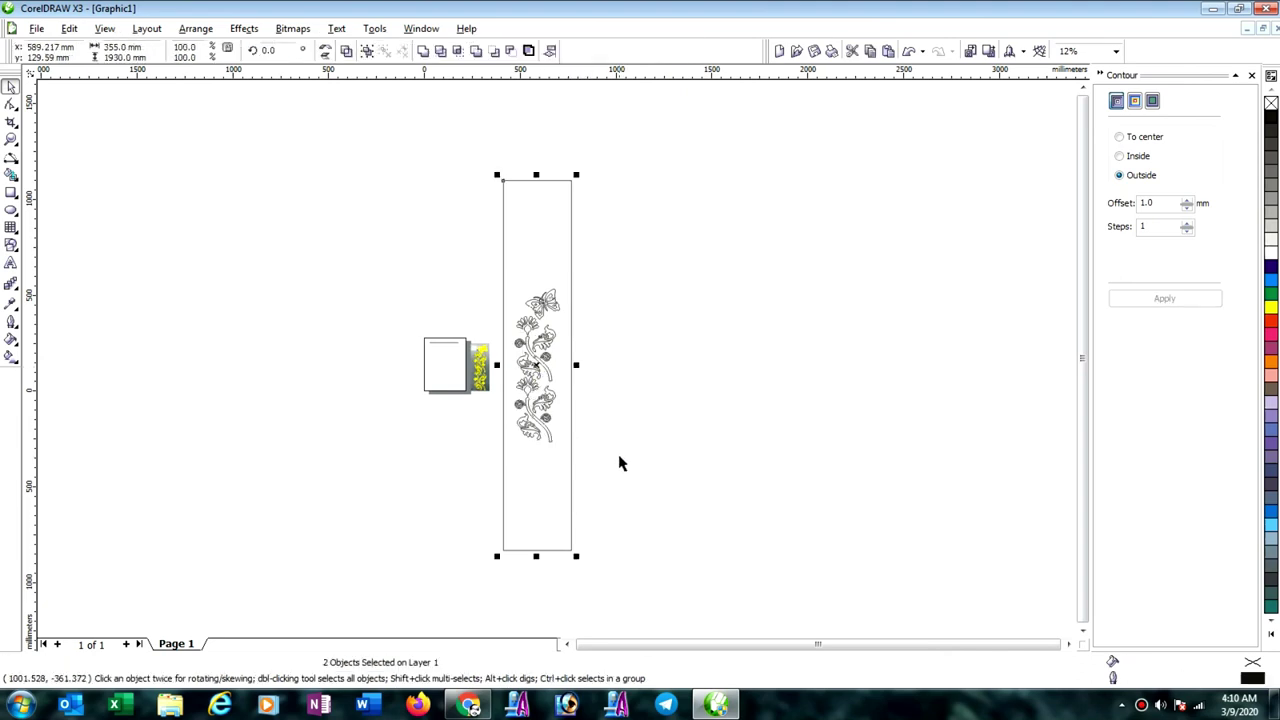
click(657, 366)
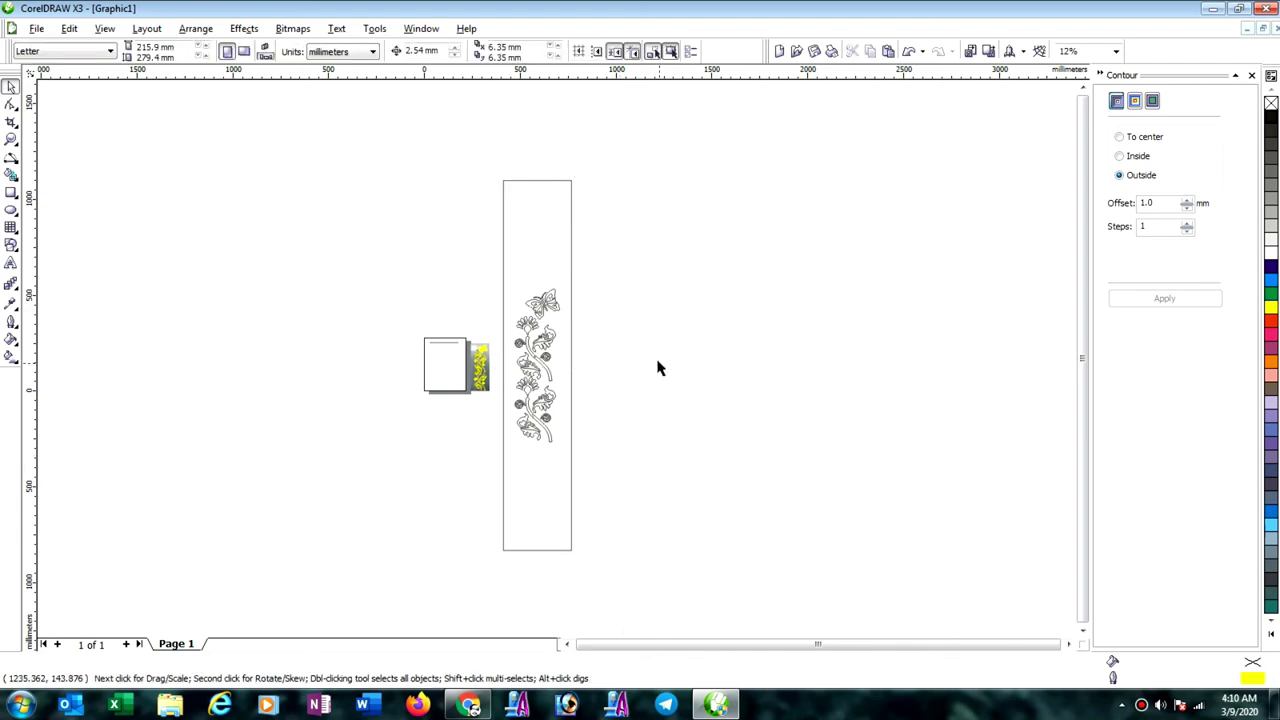
Move the flower and butterfly design straight down into the lower half of the tall border rectangle.
click(533, 390)
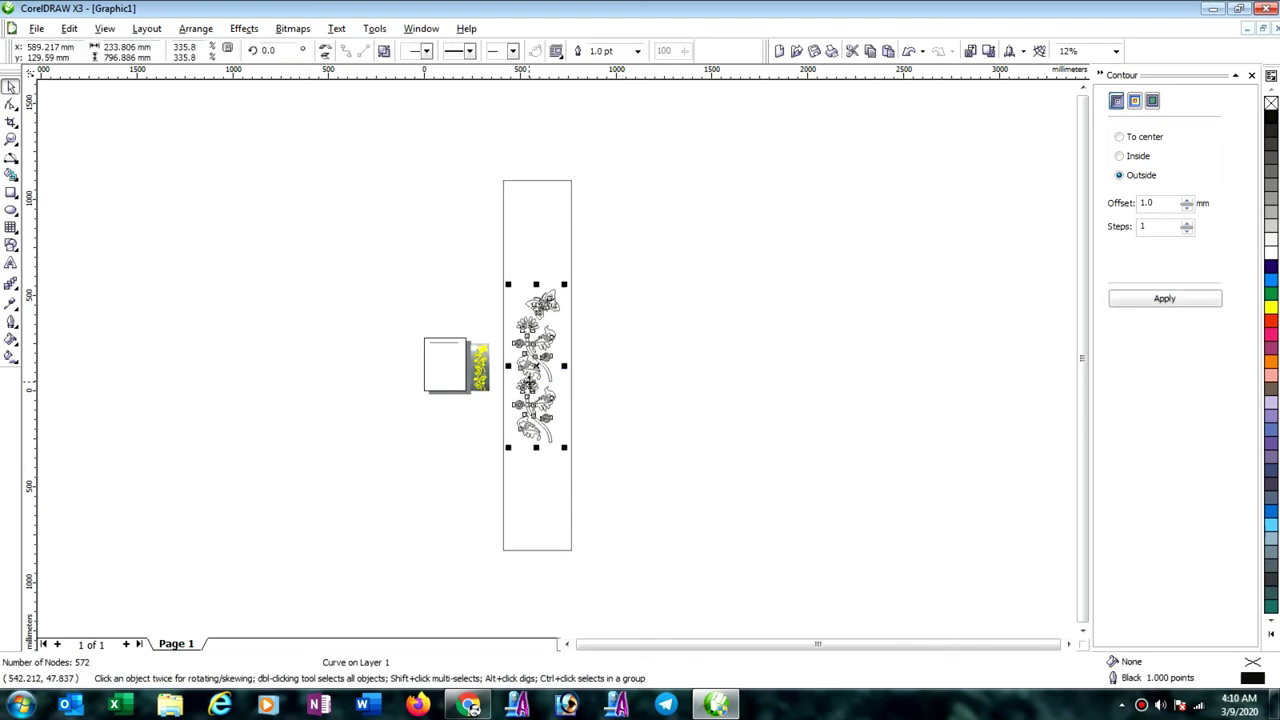
key(Down)
key(Down)
key(Down)
key(Down)
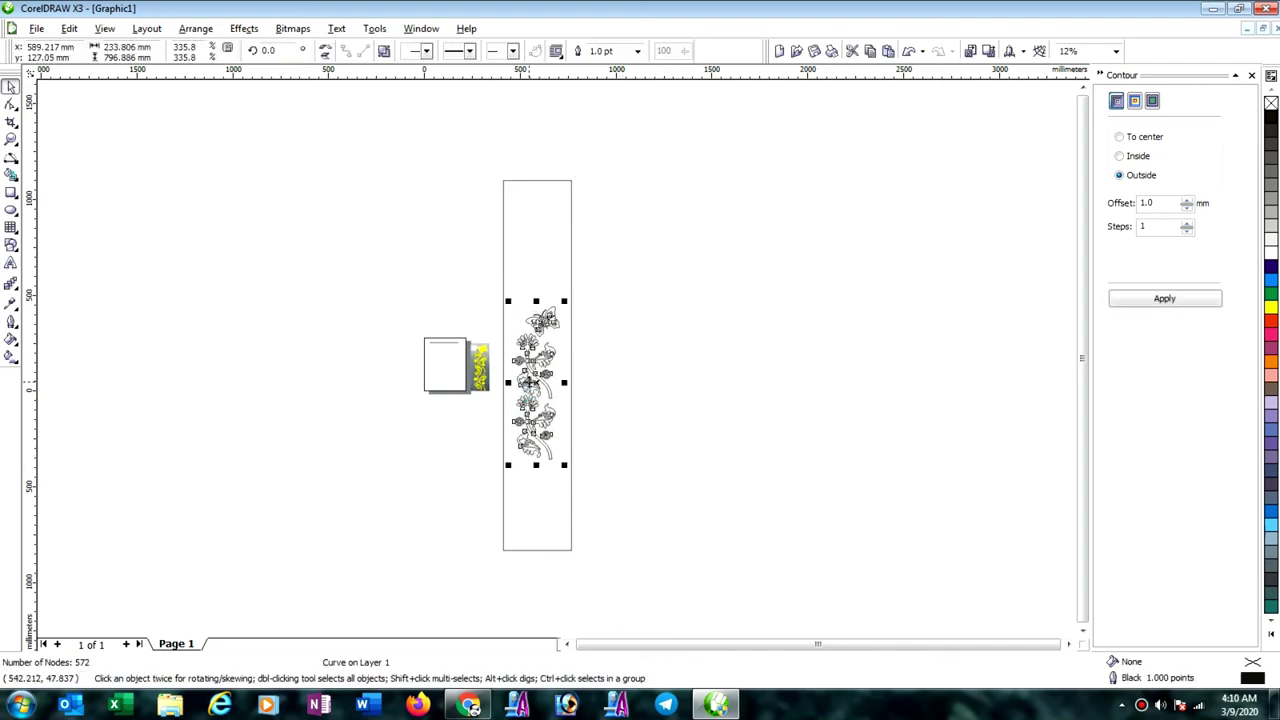
key(Down)
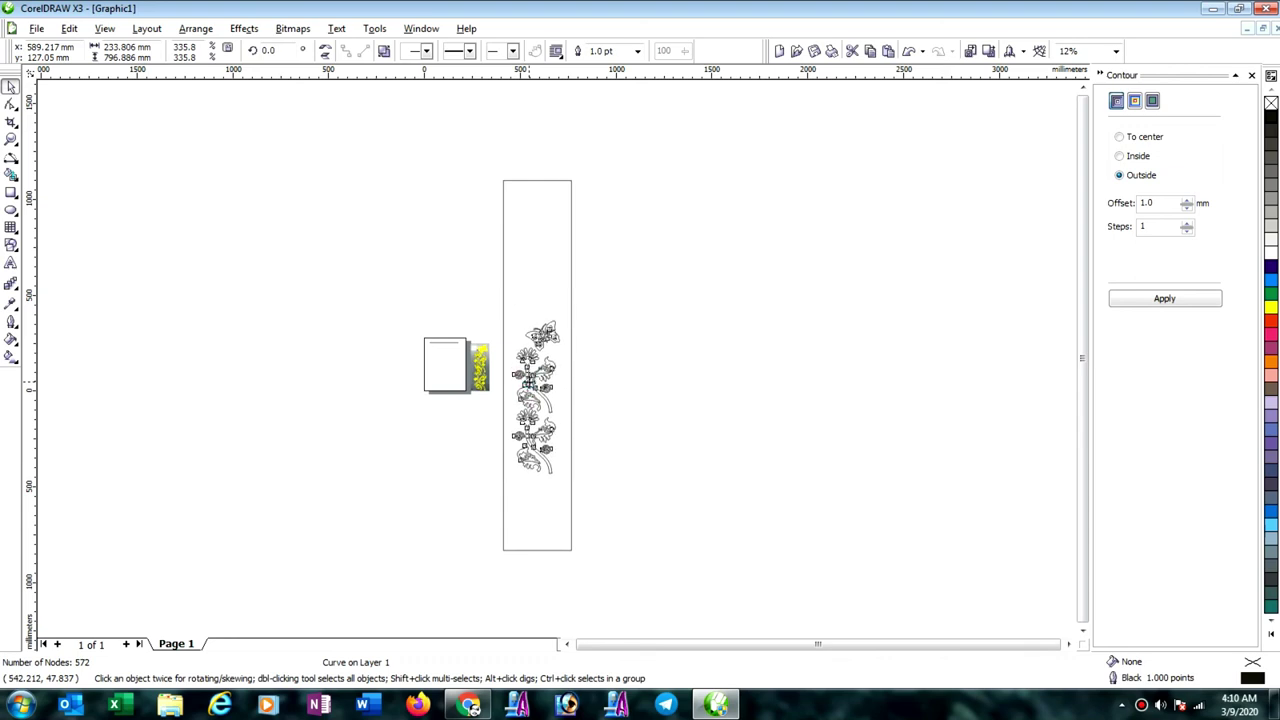
key(Down)
key(Down)
key(Down)
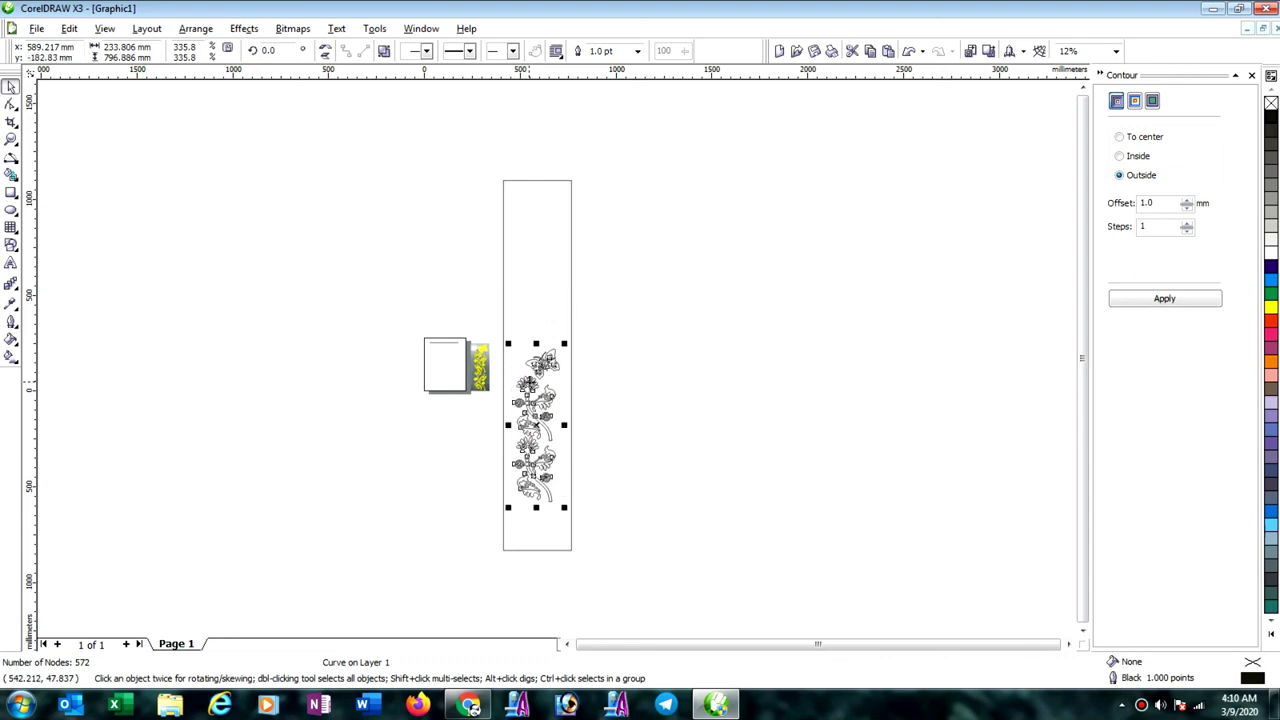
key(Down)
key(Down)
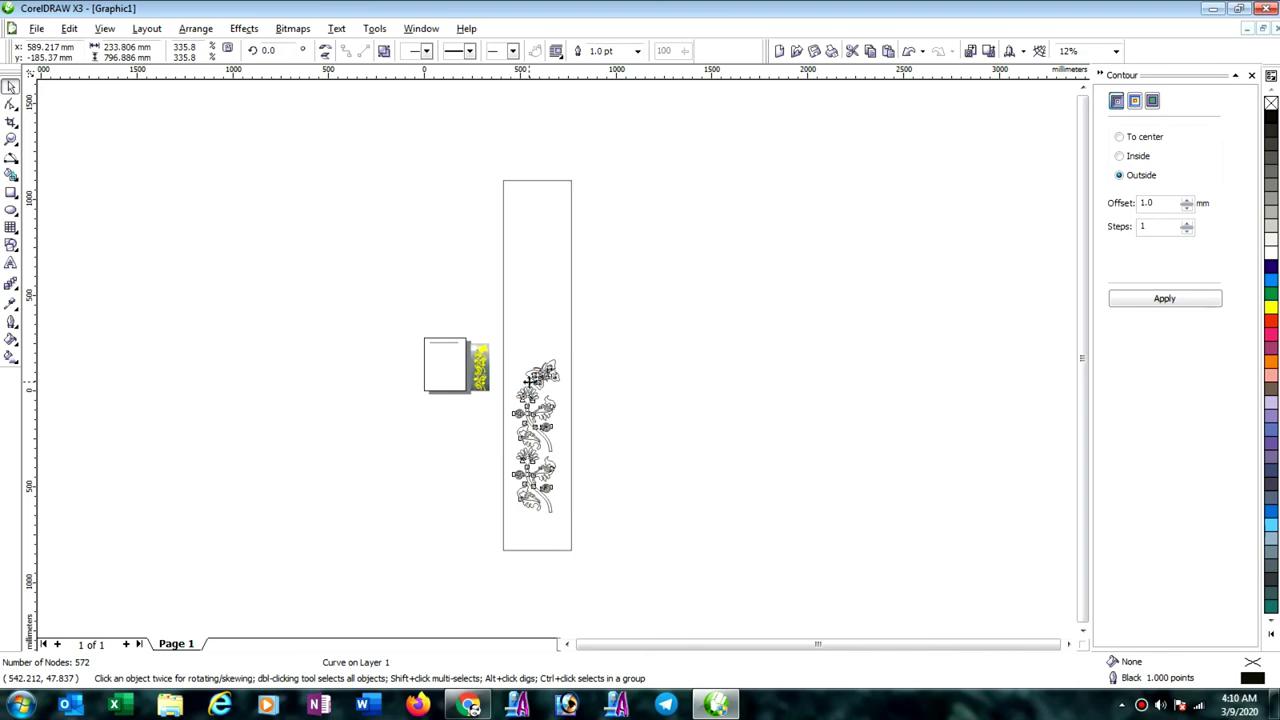
key(Down)
key(Down)
key(Down)
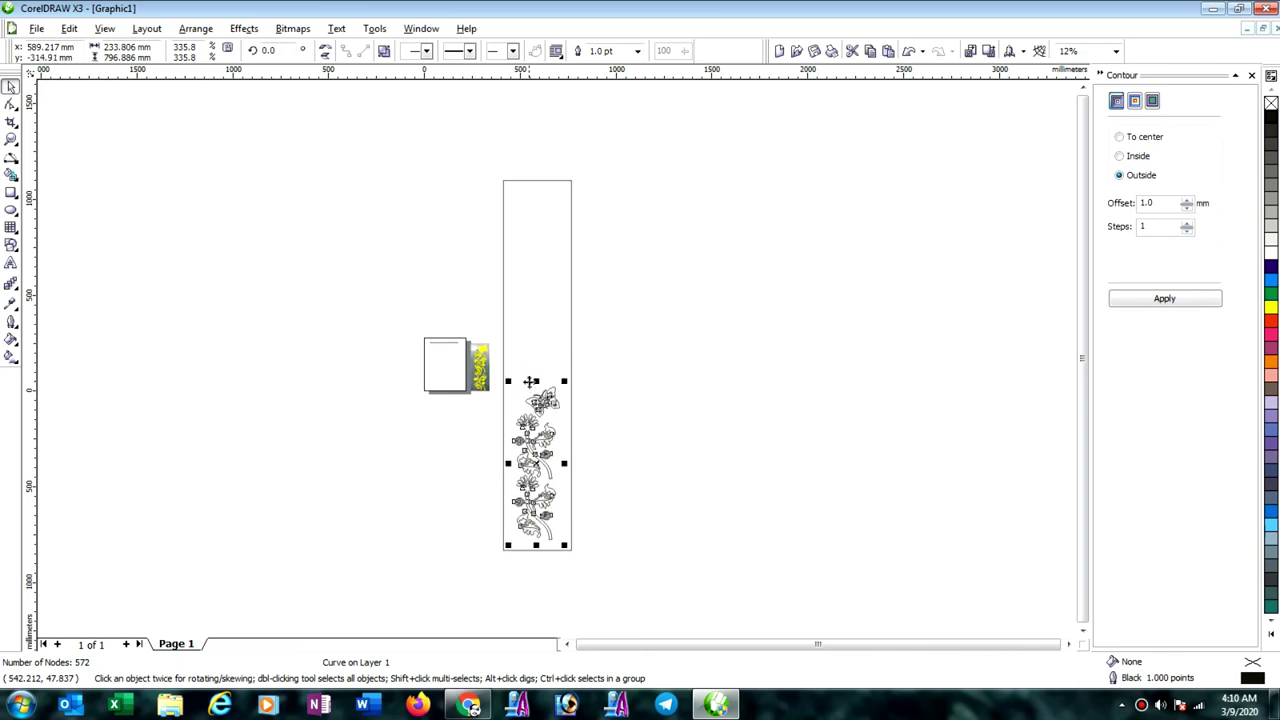
key(Down)
key(Down)
key(Down)
key(Down)
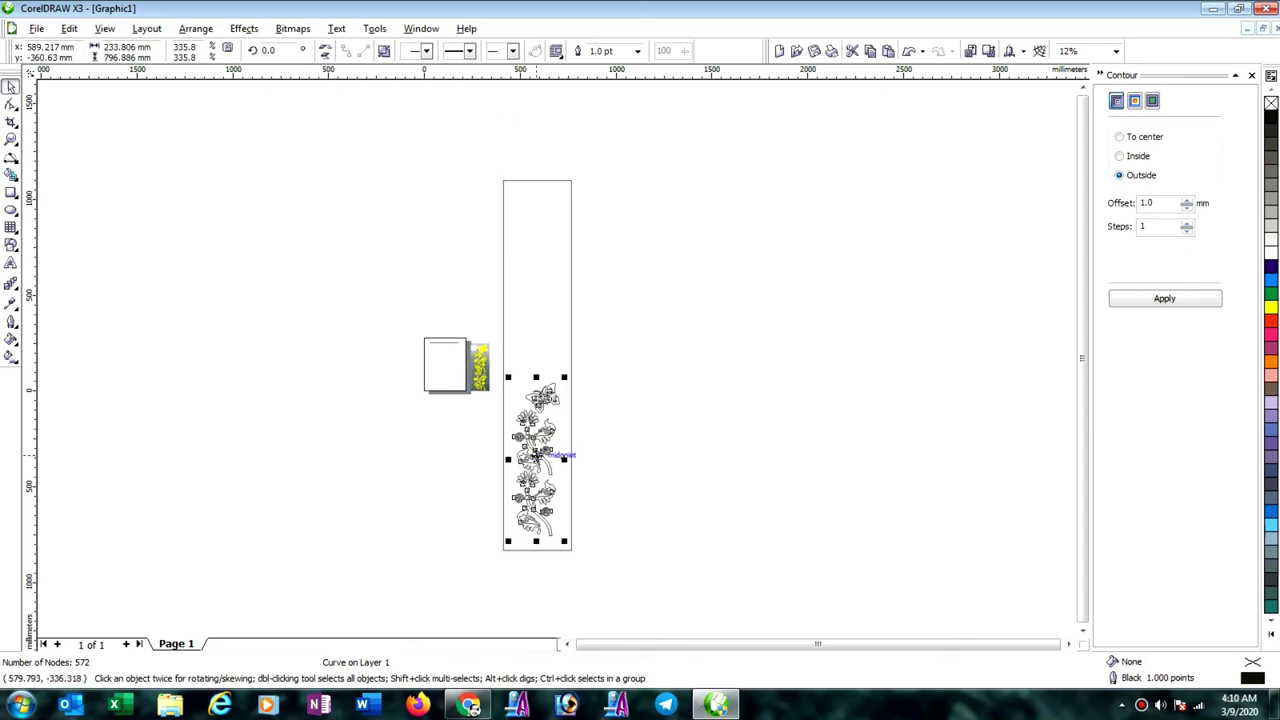
Place a copy of the design directly above the original inside the border and mirror the copy horizontally.
drag(563, 451, 507, 296)
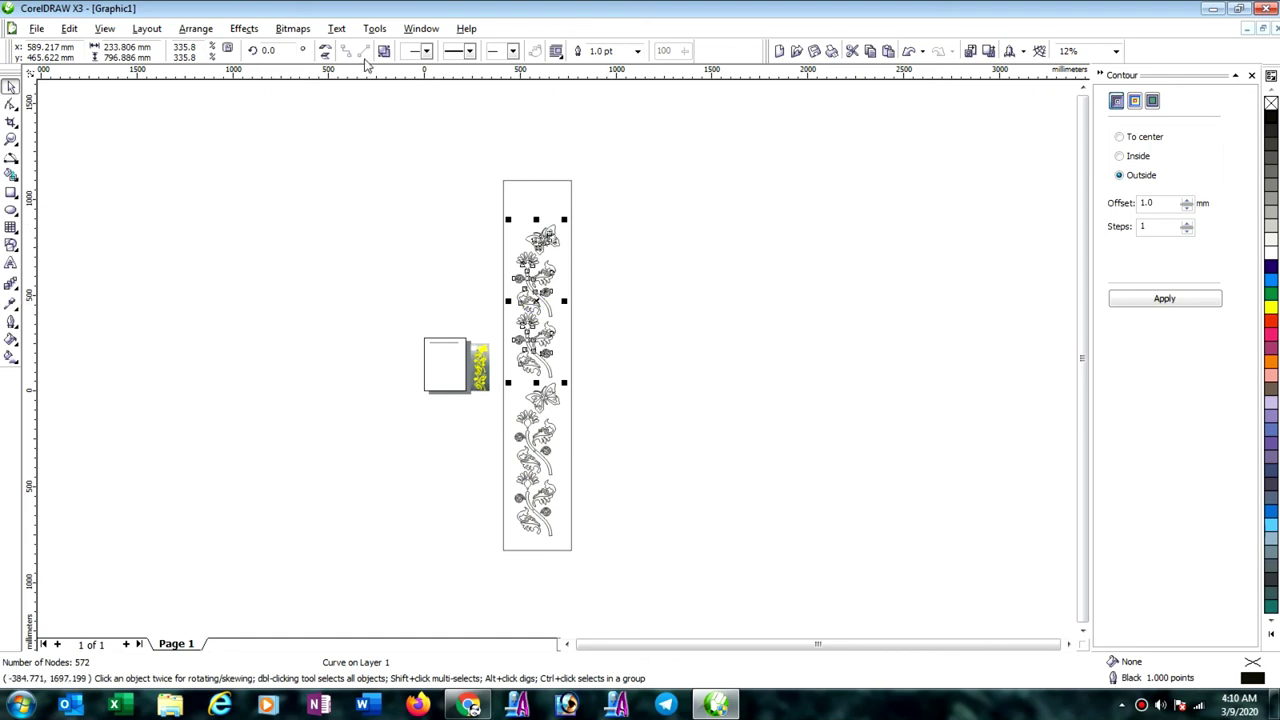
click(323, 48)
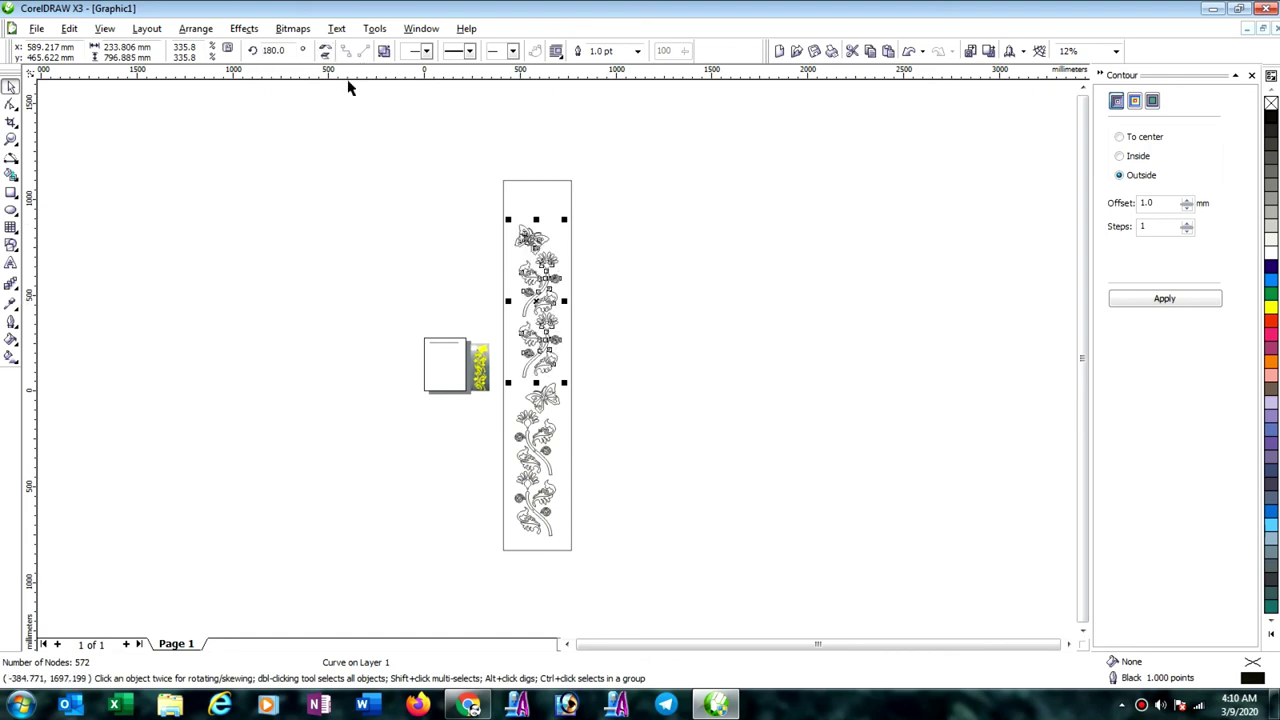
click(720, 293)
scroll(555, 390, up, 1)
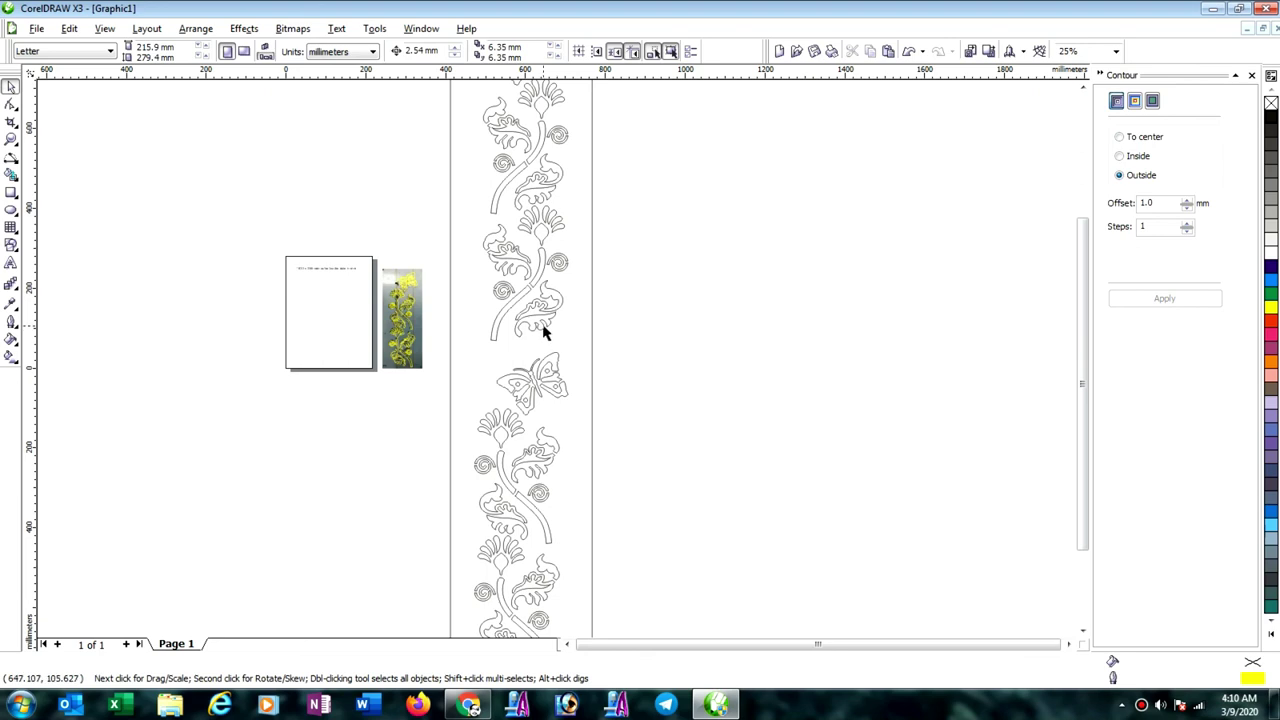
Nudge the mirrored upper copy slightly down toward the lower design's butterfly and check the spacing.
click(548, 336)
key(Down)
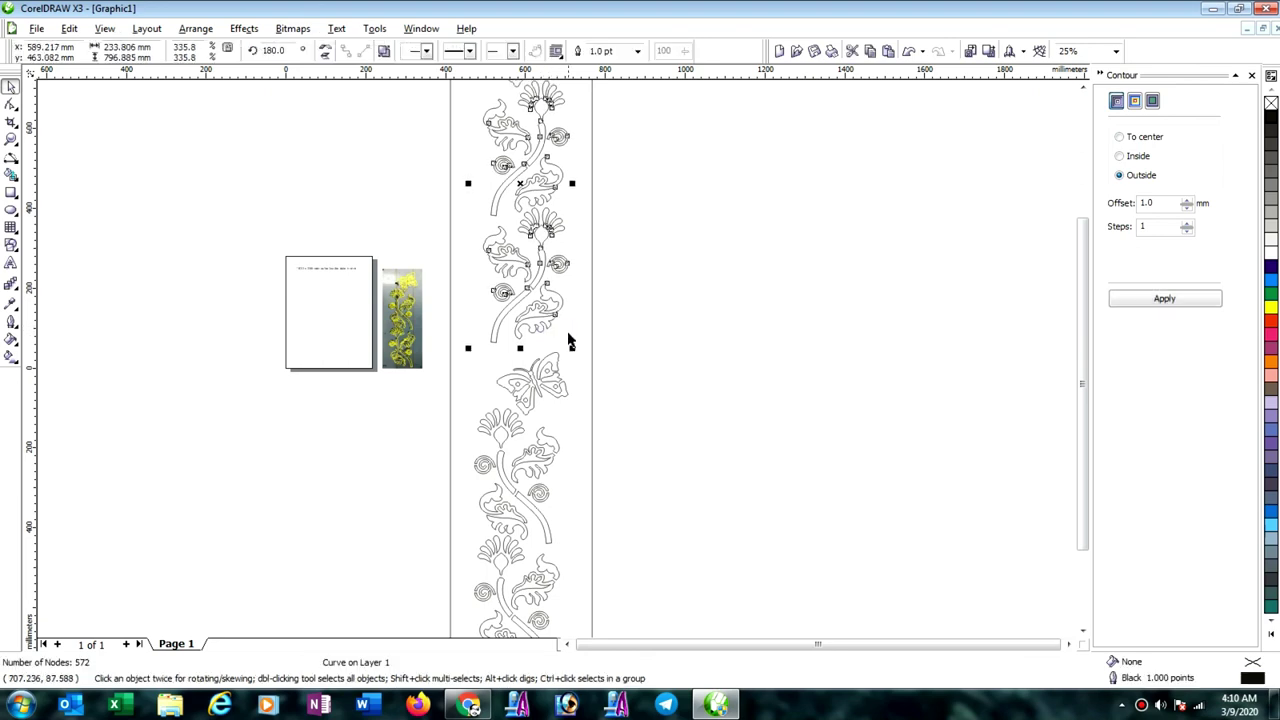
click(623, 309)
scroll(557, 363, down, 2)
scroll(551, 363, down, 1)
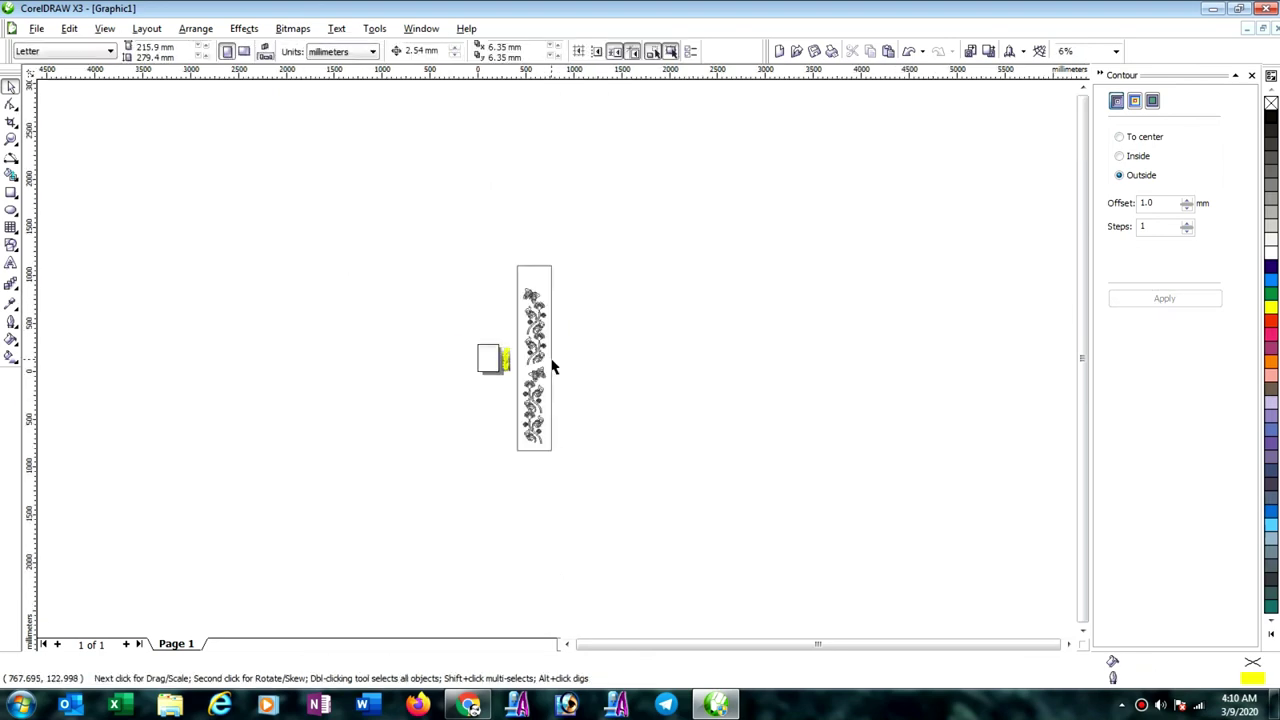
scroll(557, 367, up, 1)
scroll(557, 365, up, 2)
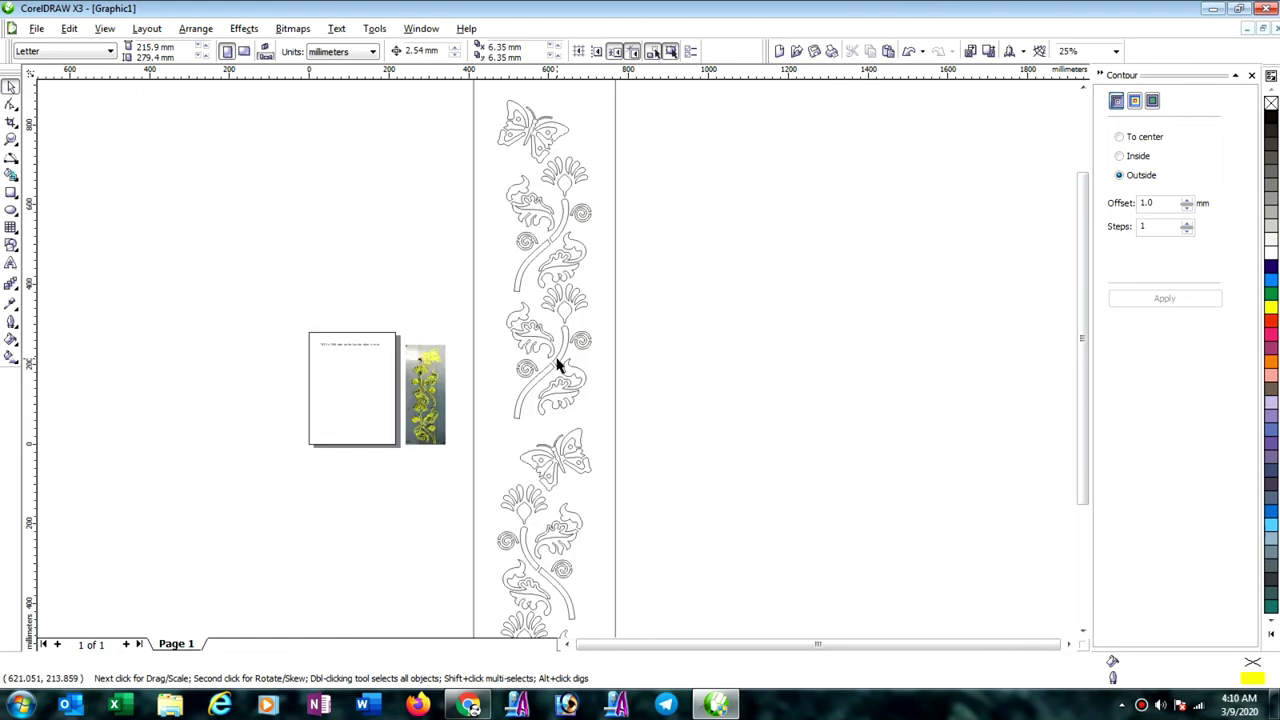
scroll(557, 365, down, 1)
click(563, 363)
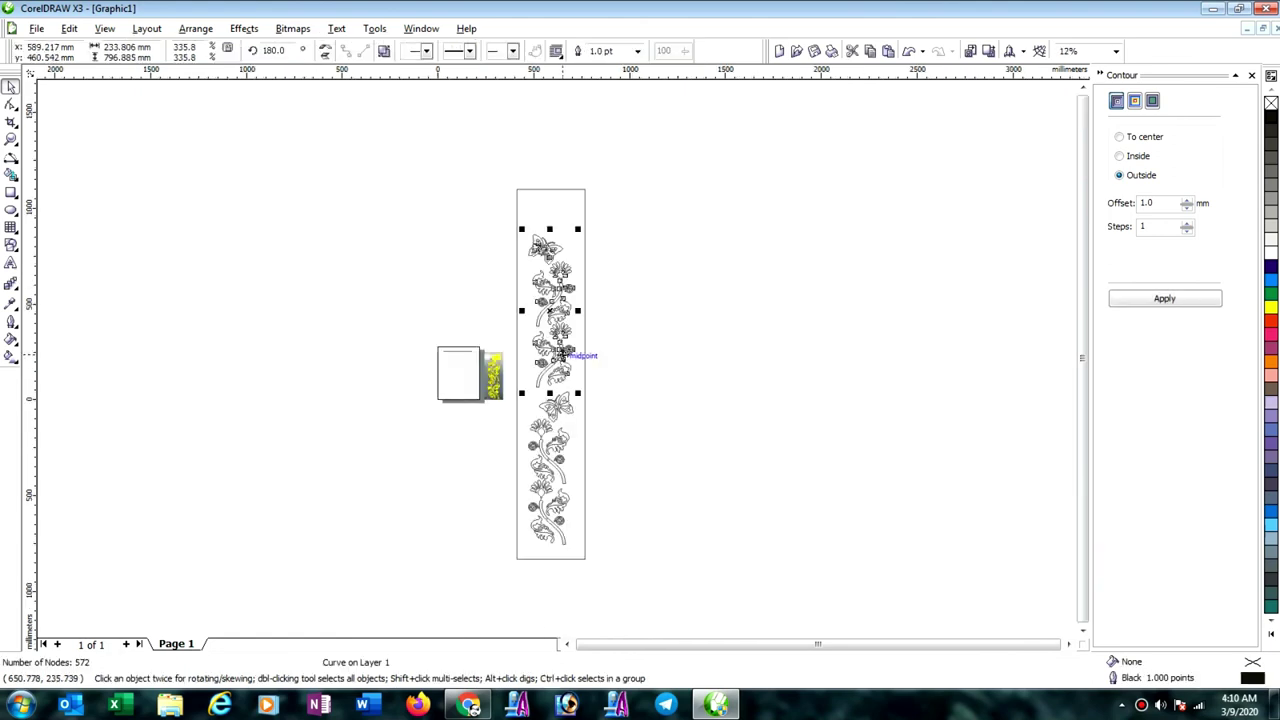
Combine the upper and lower flower designs into one curve and center it vertically within the border rectangle.
click(632, 316)
click(565, 365)
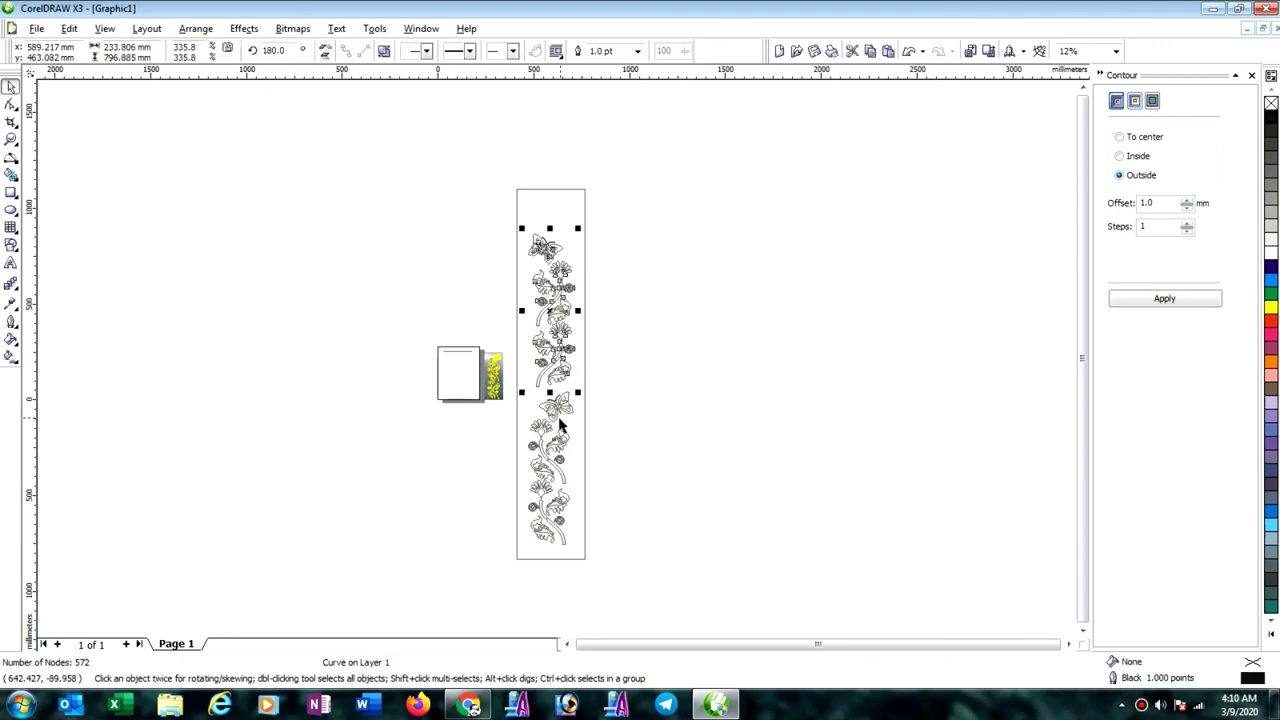
shift+click(558, 405)
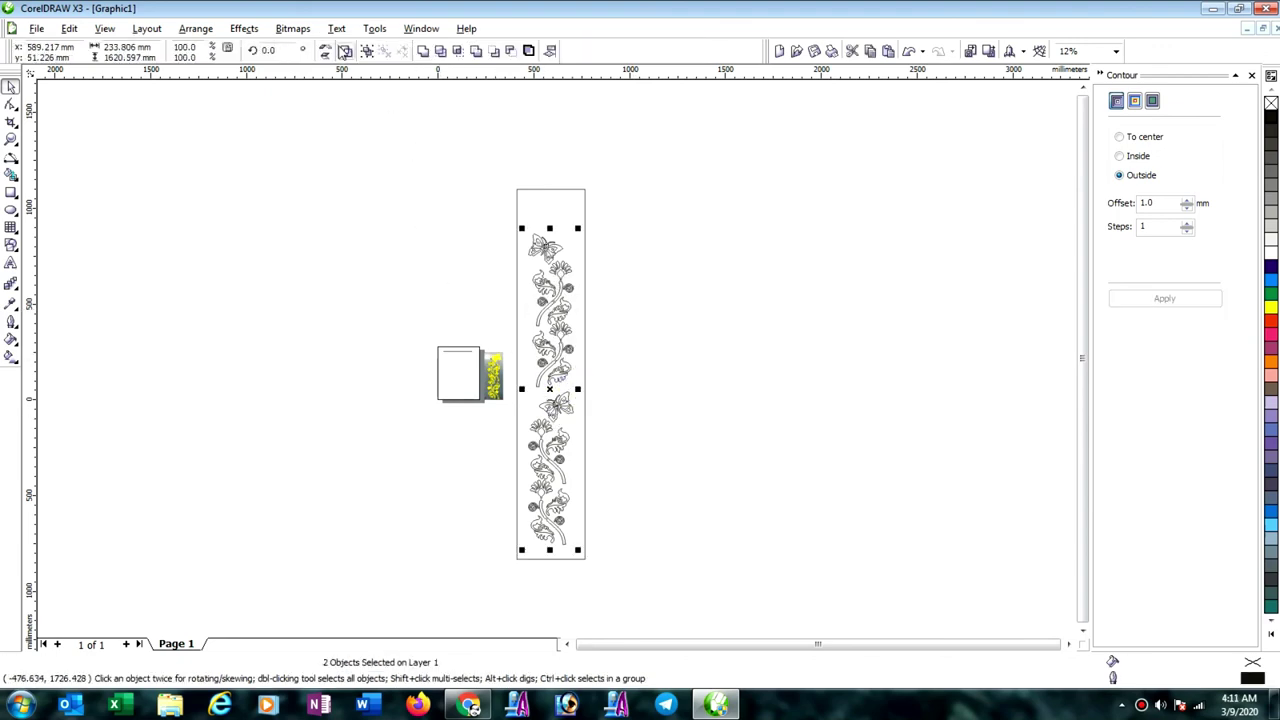
click(345, 51)
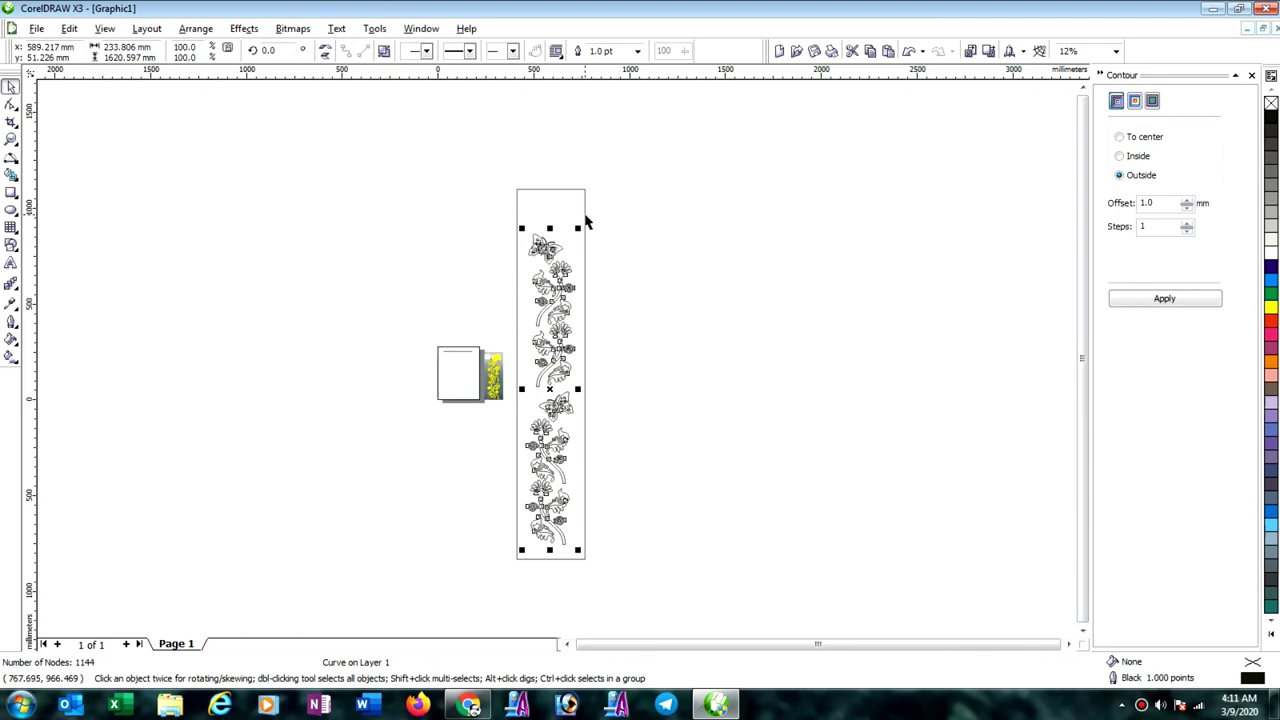
shift+click(585, 222)
key(e)
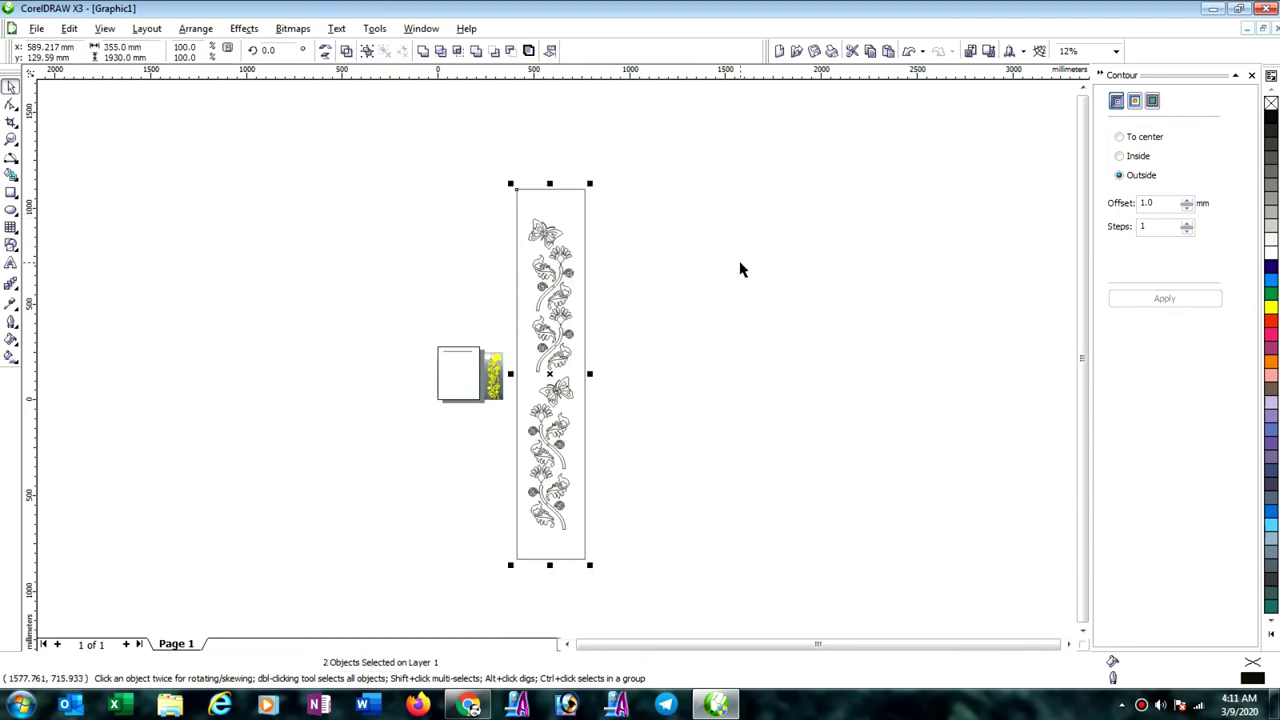
click(650, 298)
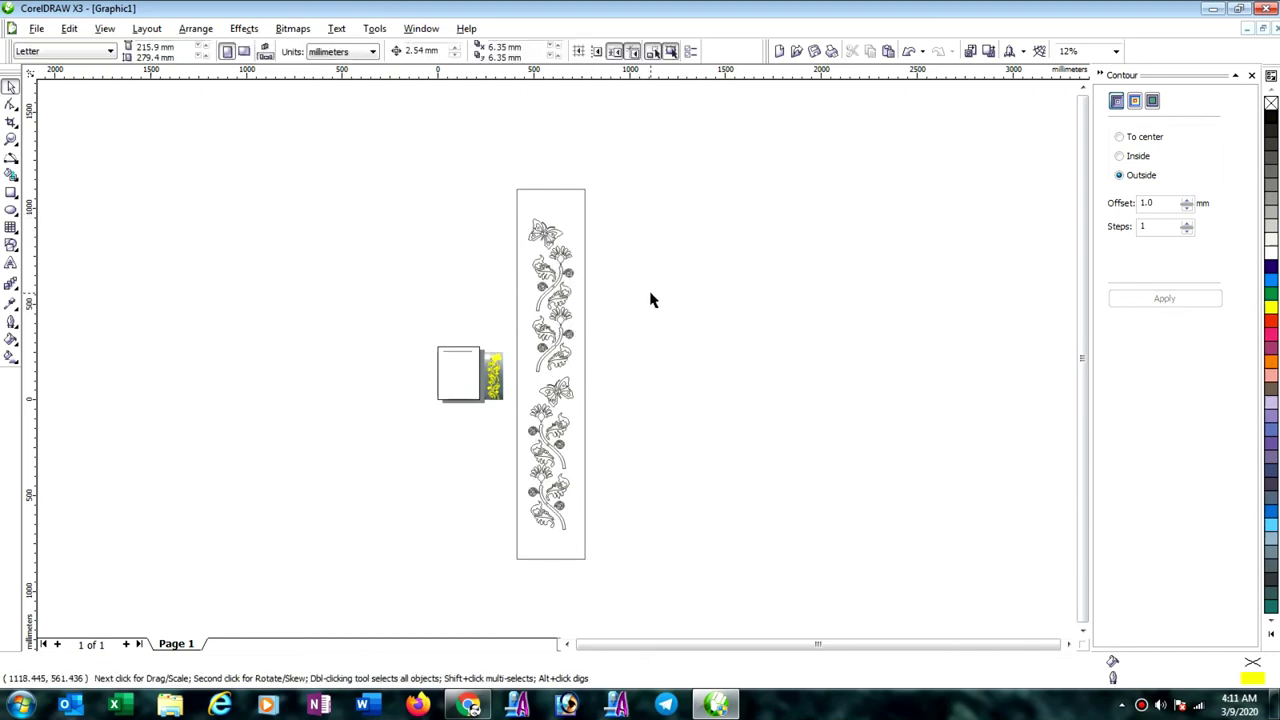
Stretch the combined flower design slightly taller about its center, keeping its width and leaving a margin inside the border.
click(546, 450)
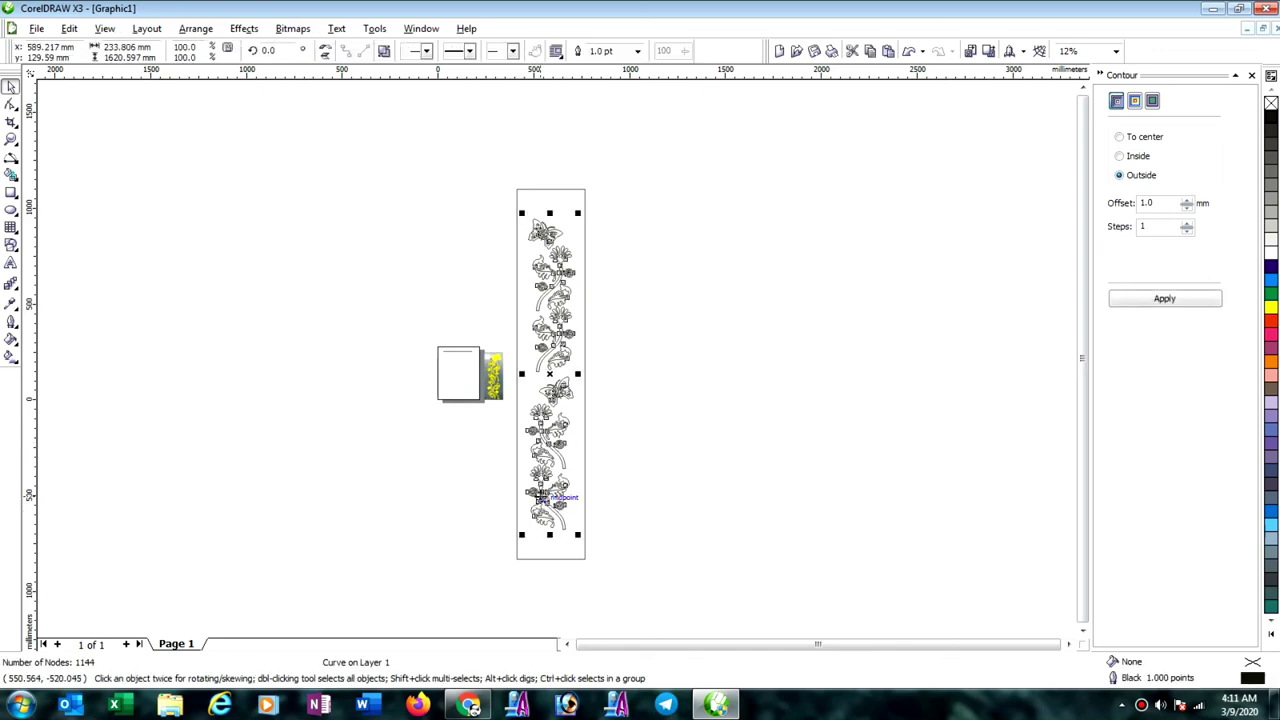
drag(549, 536, 552, 550)
click(706, 437)
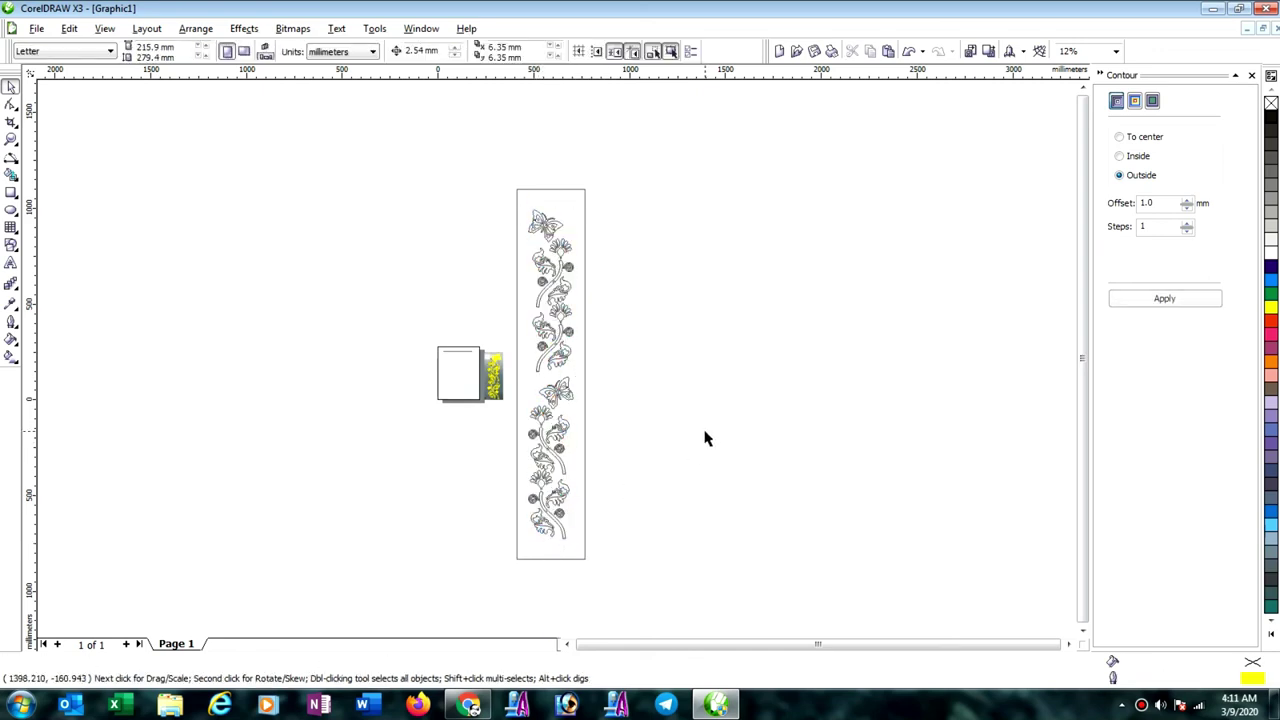
Combine the border rectangle with the flower design, fill the resulting curve with black, and inspect the cut-out pattern.
drag(620, 313, 510, 590)
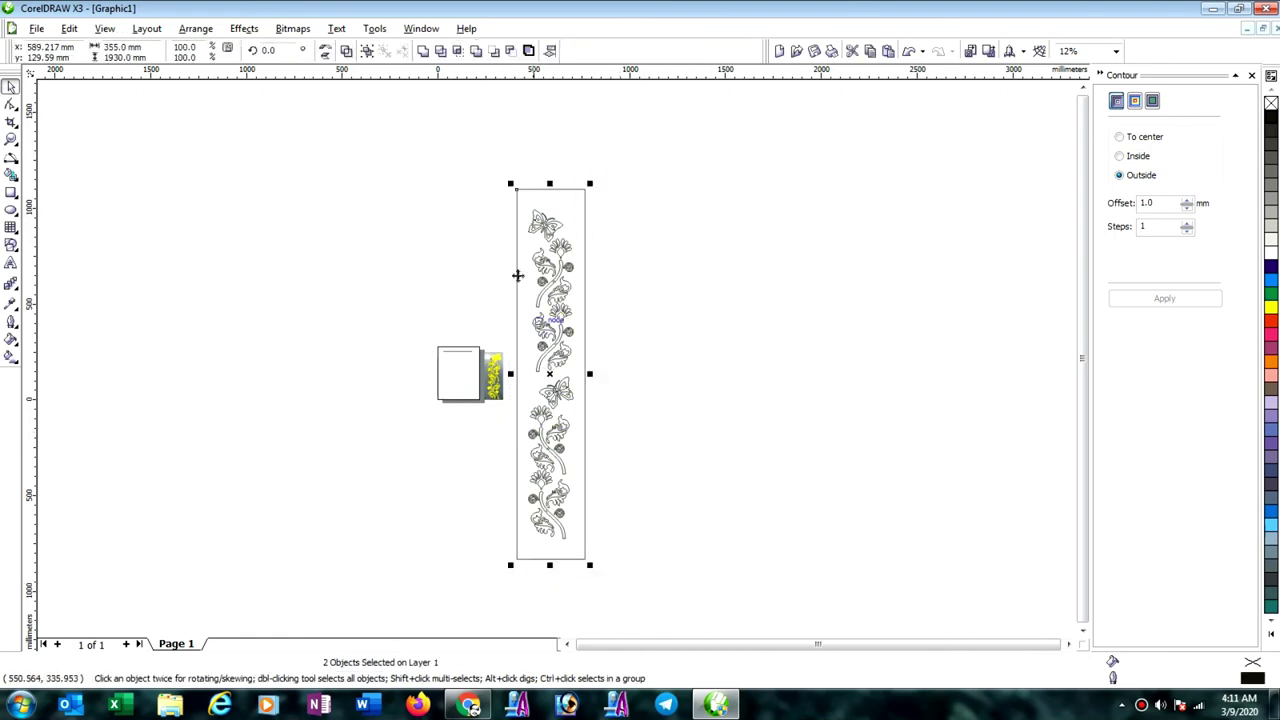
click(345, 51)
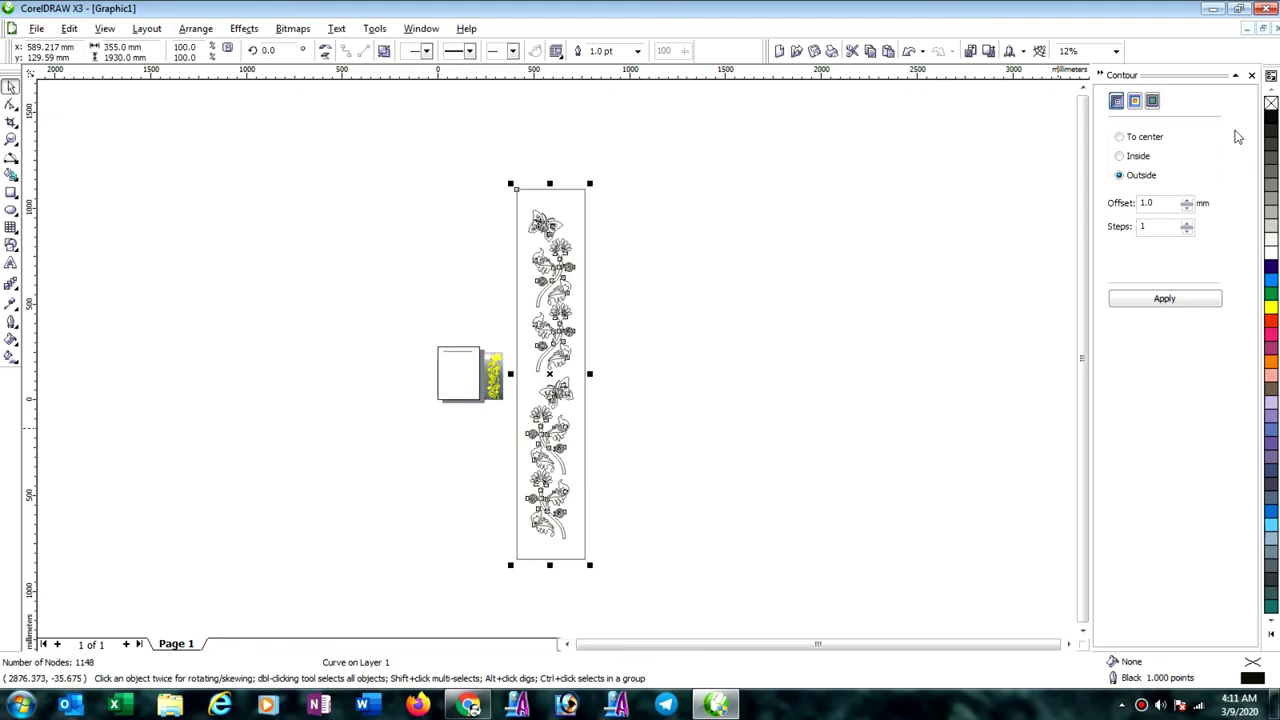
click(1271, 116)
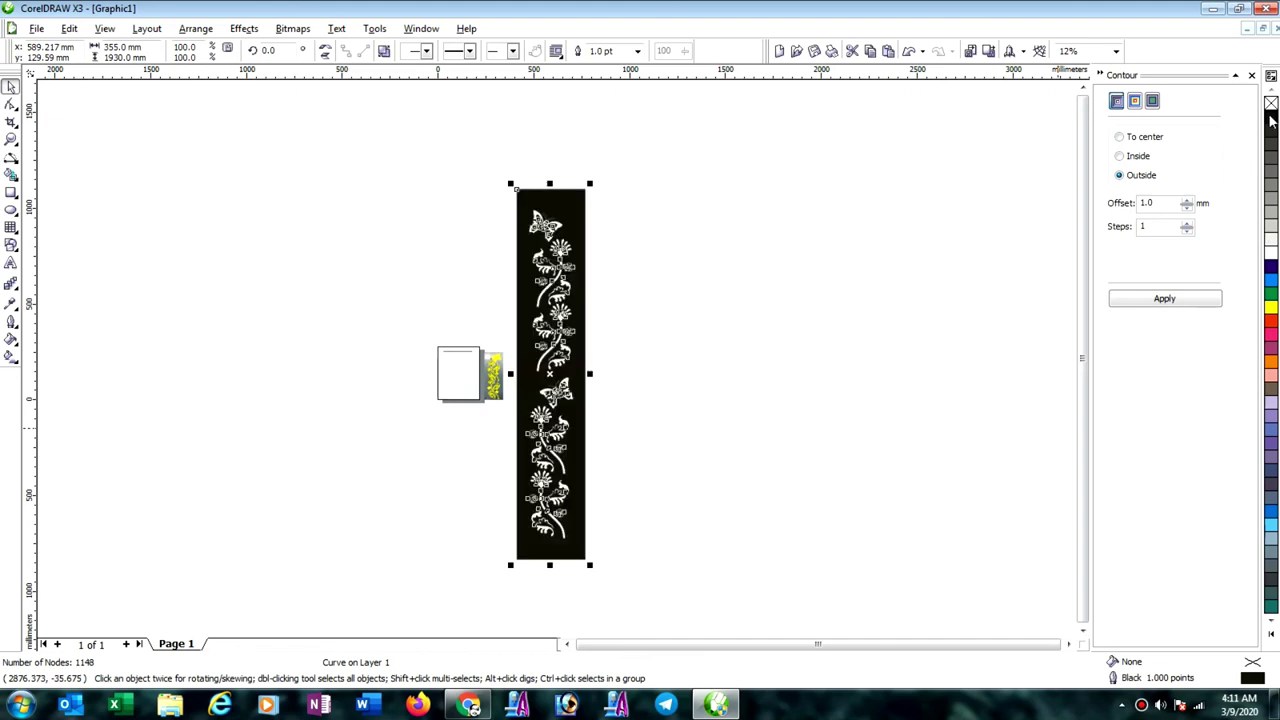
click(665, 365)
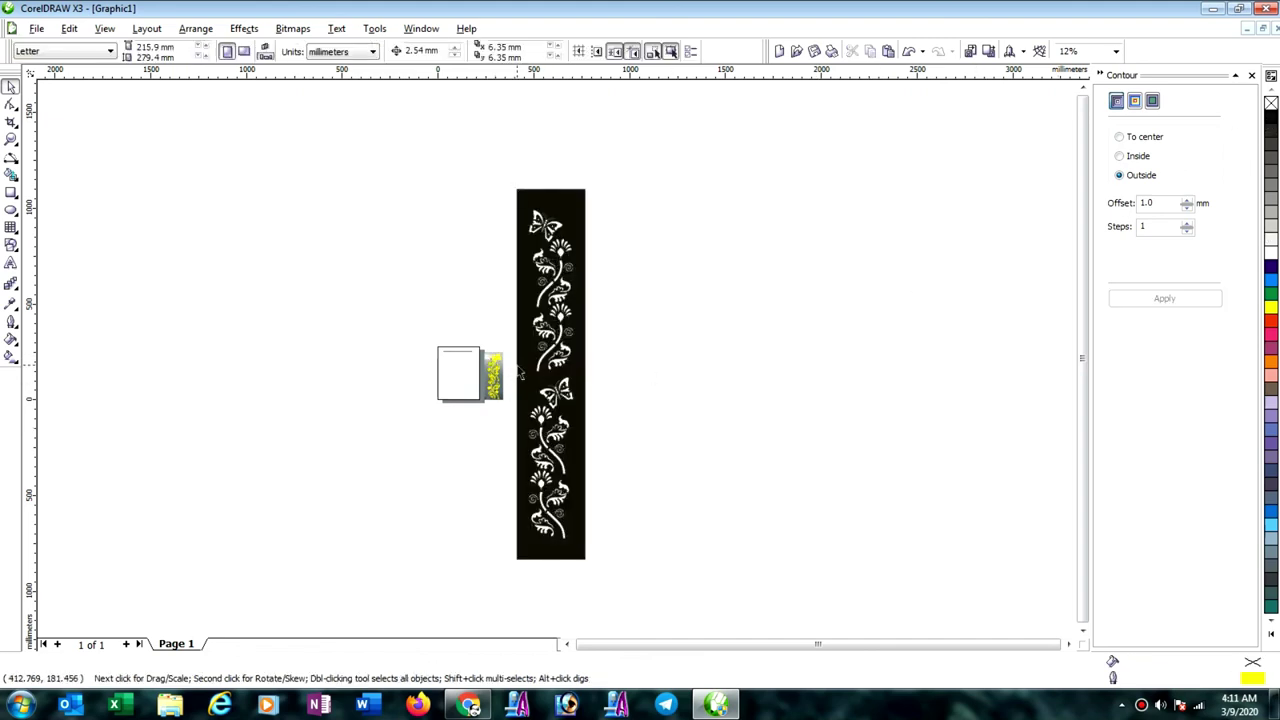
scroll(524, 368, up, 1)
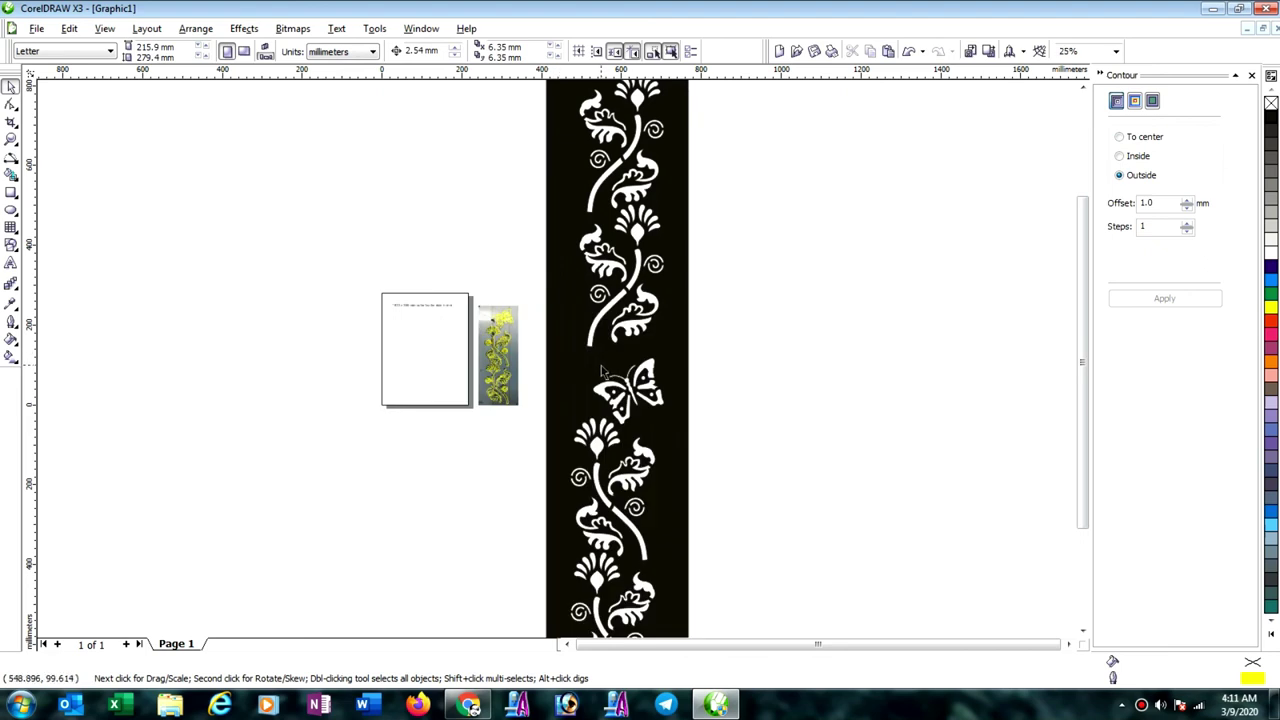
scroll(602, 378, down, 1)
scroll(573, 342, up, 1)
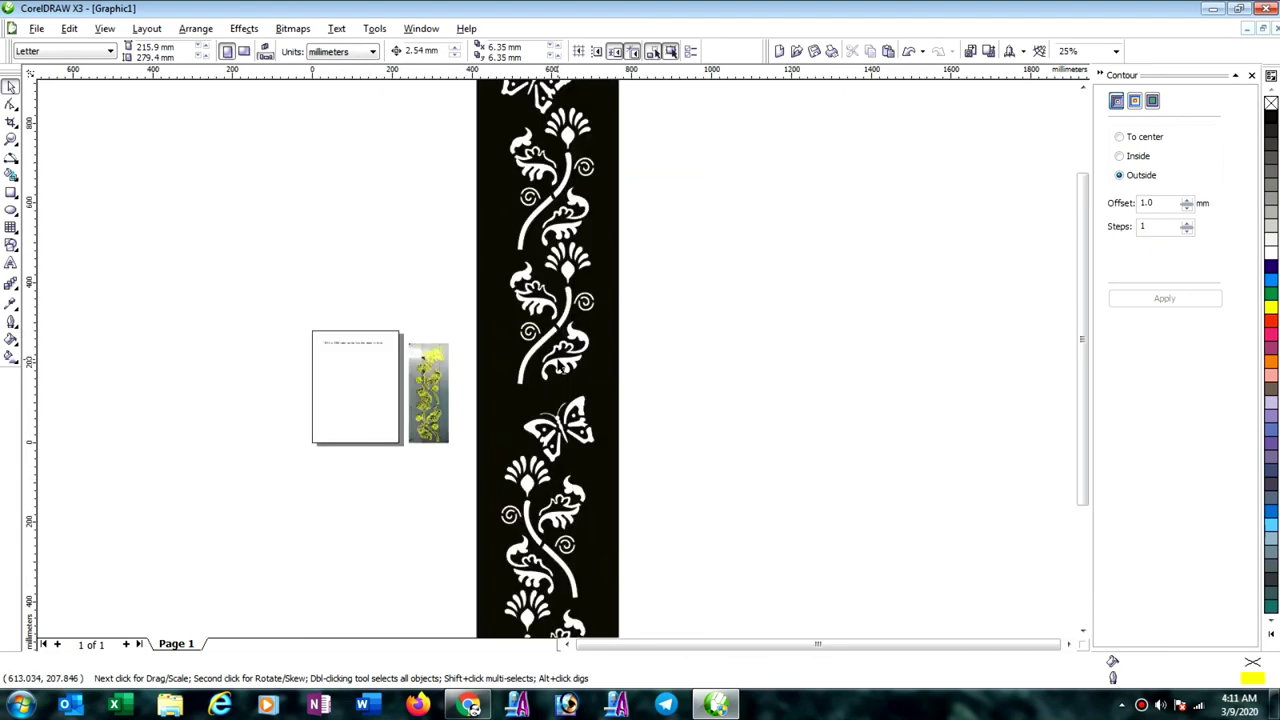
scroll(565, 365, down, 1)
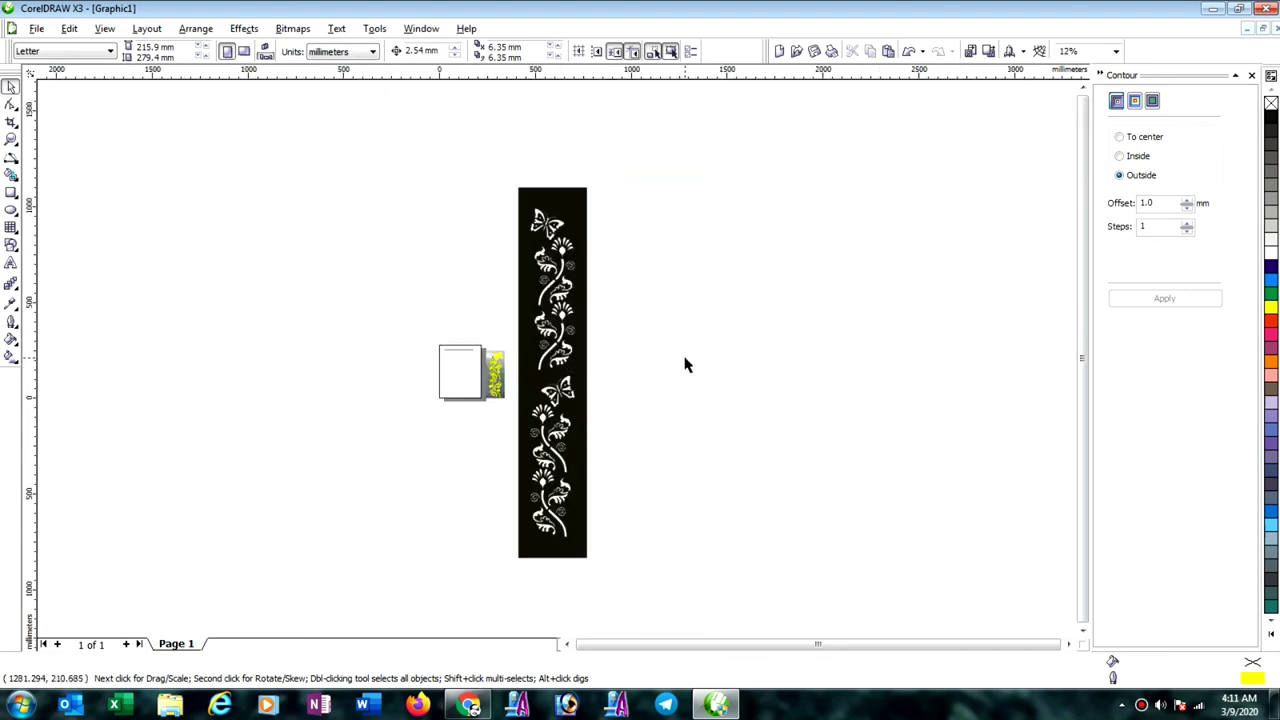